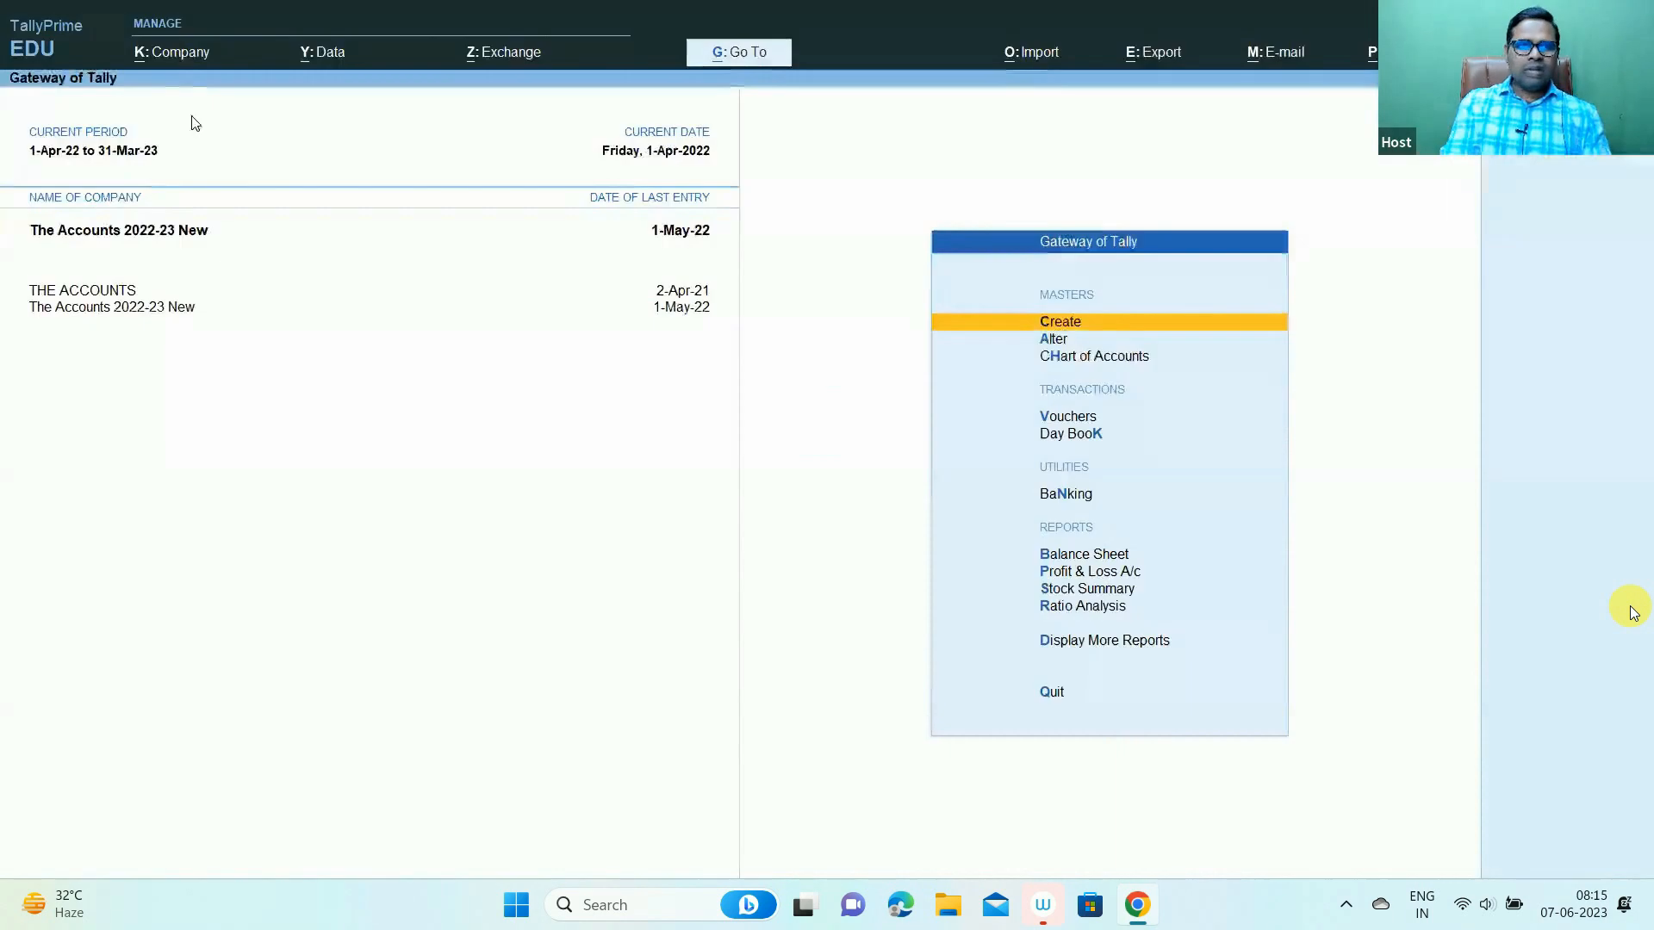
# - Enable Tax Deducted at Source for The Accounts 2022-23 New in Company Features
pyautogui.click(172, 57)
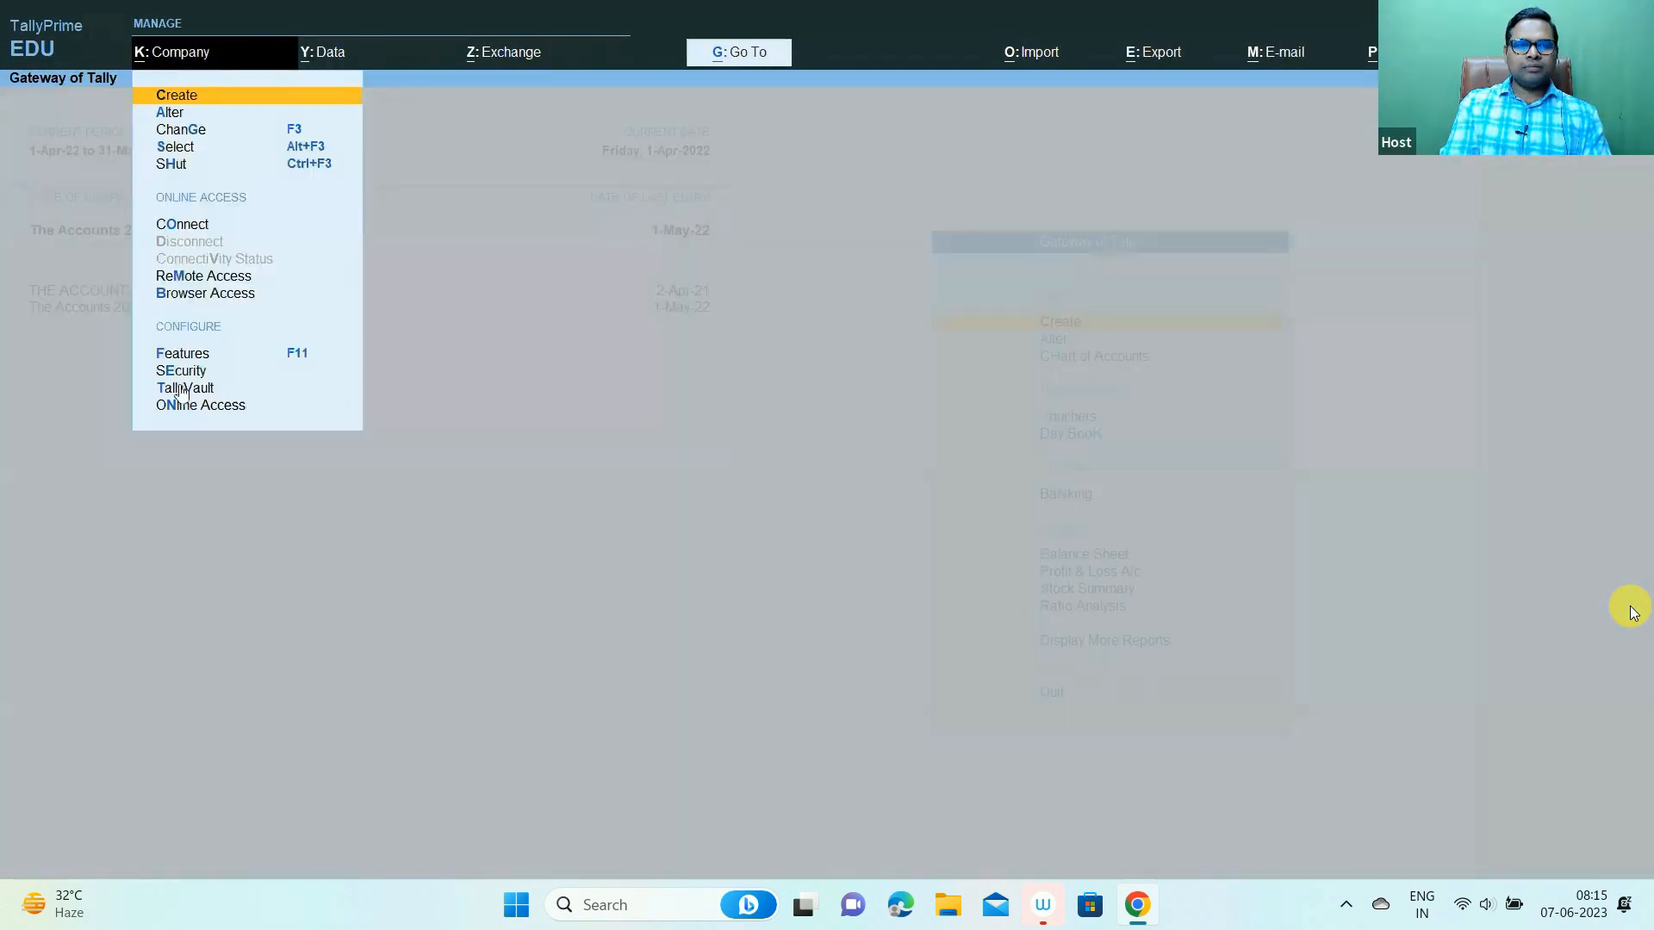
pyautogui.click(215, 355)
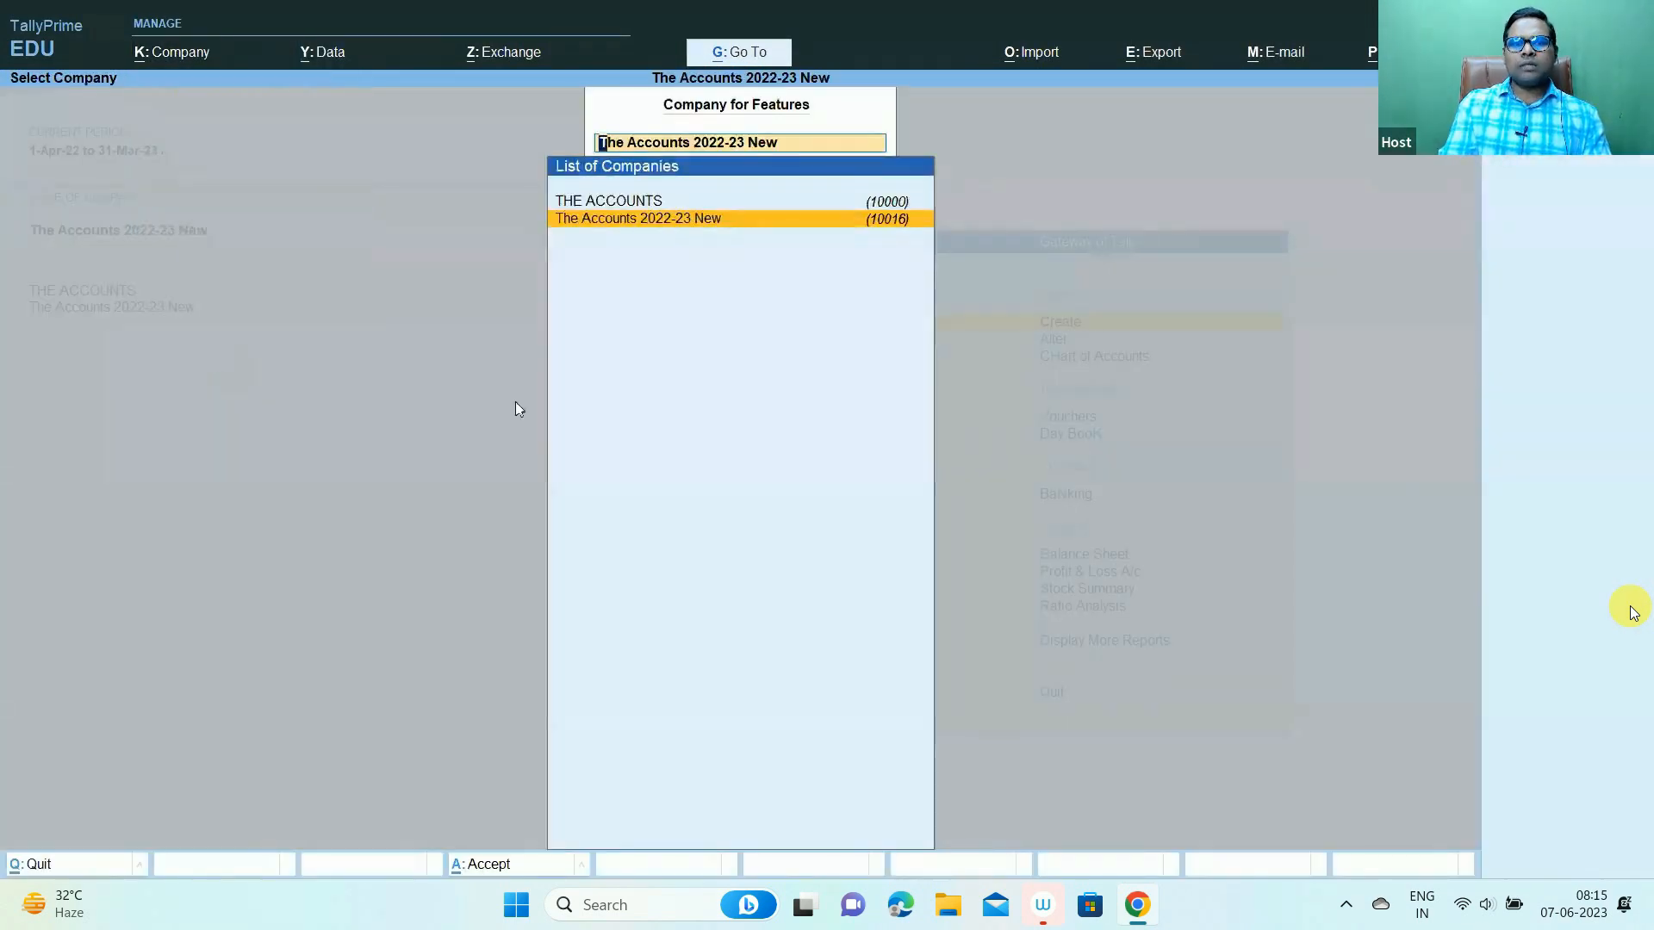
pyautogui.press('Return')
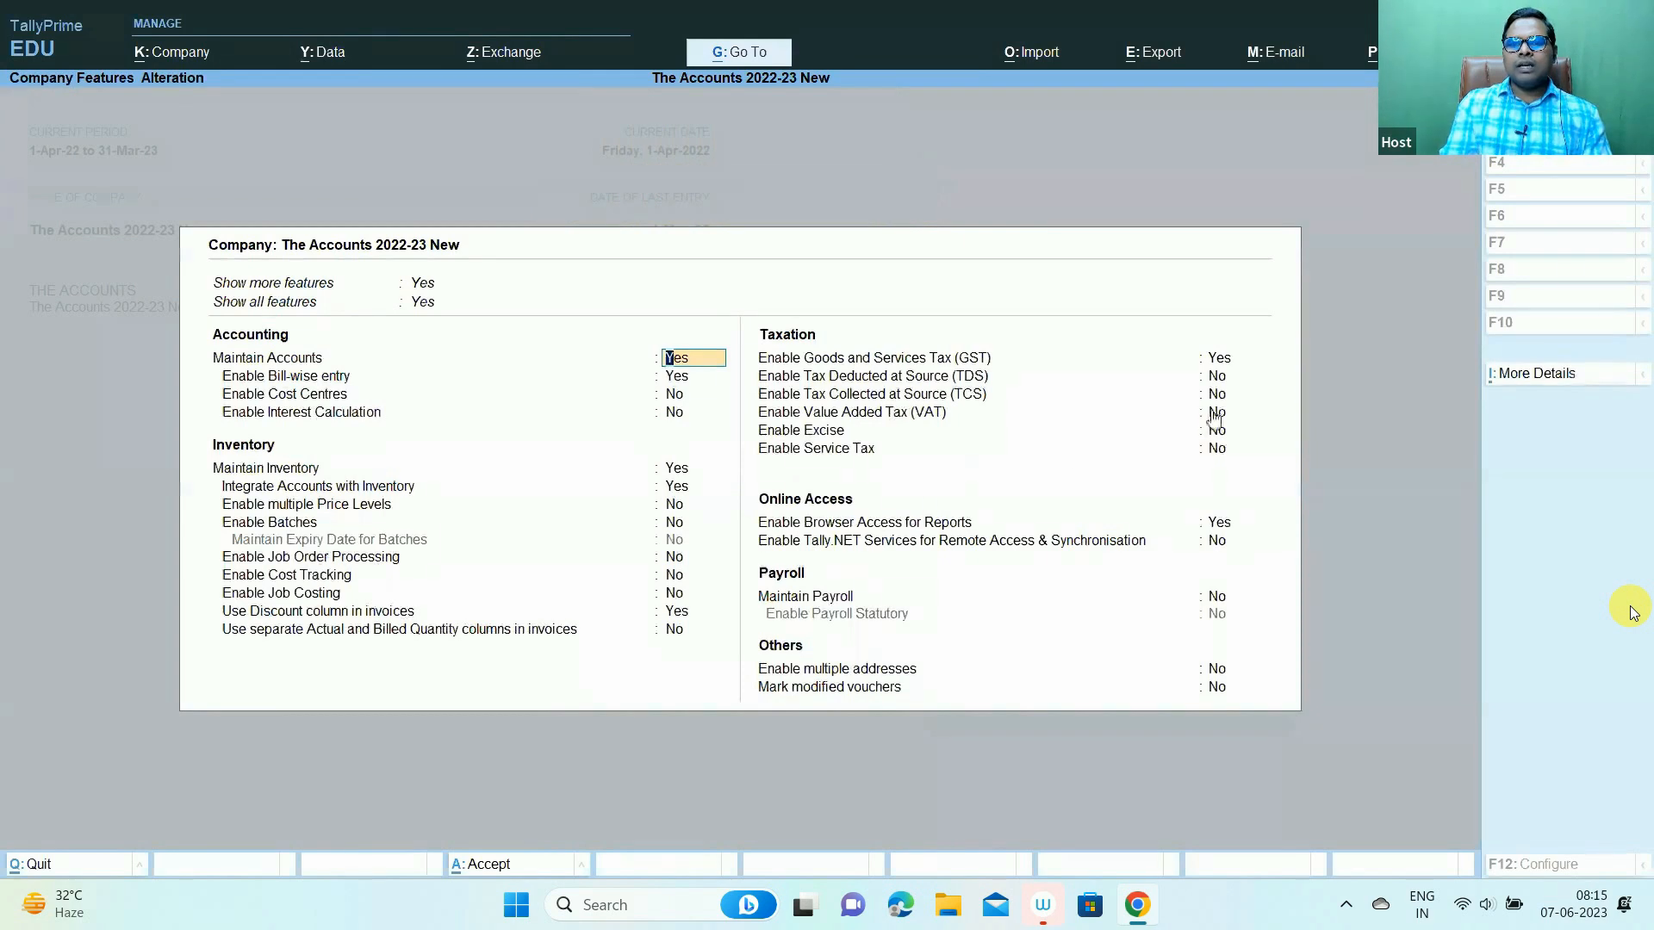
pyautogui.click(1217, 377)
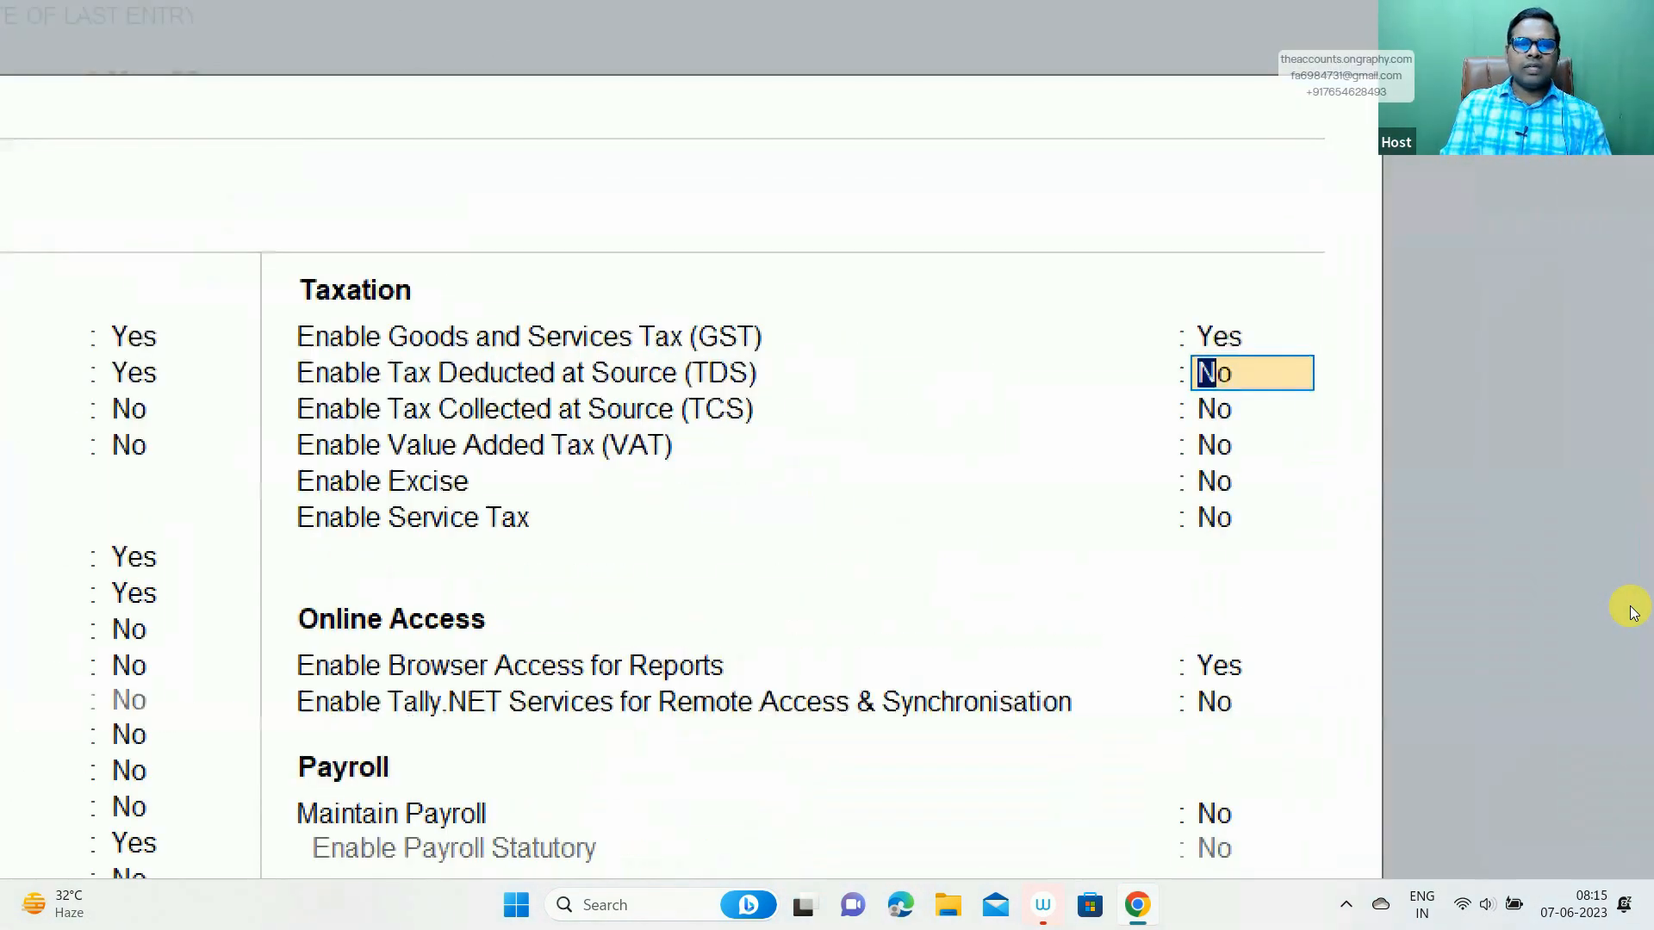
pyautogui.moveTo(255, 356)
pyautogui.mouseDown()
pyautogui.moveTo(952, 406)
pyautogui.moveTo(1240, 397)
pyautogui.mouseUp()
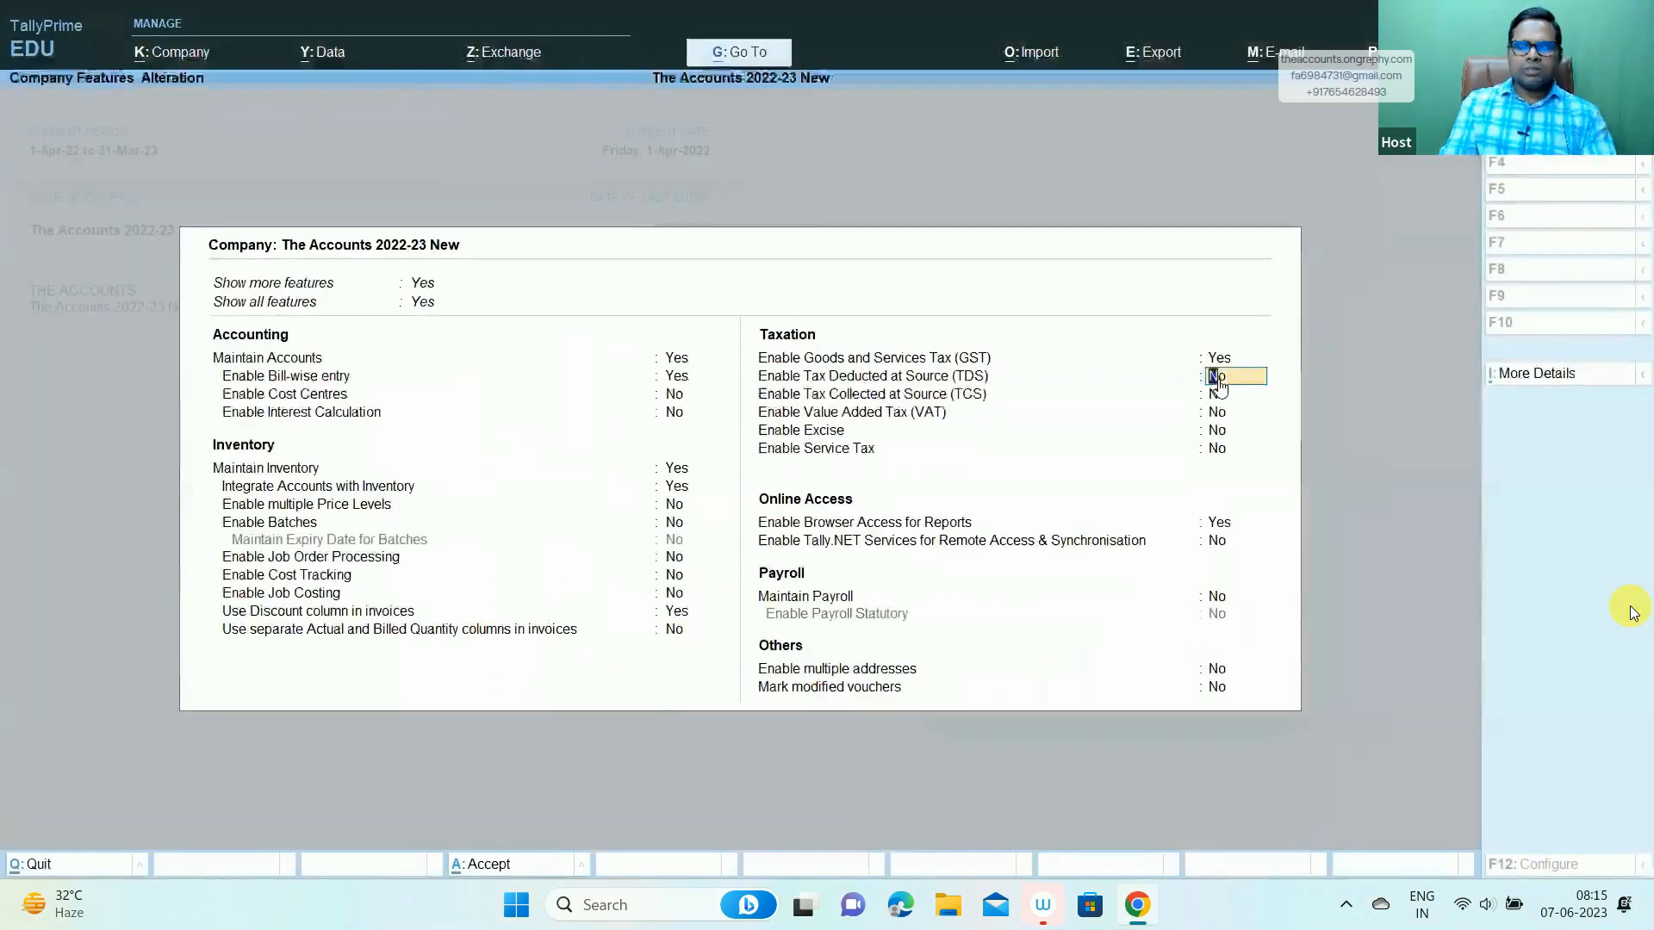
pyautogui.write('y')
pyautogui.press('Return')
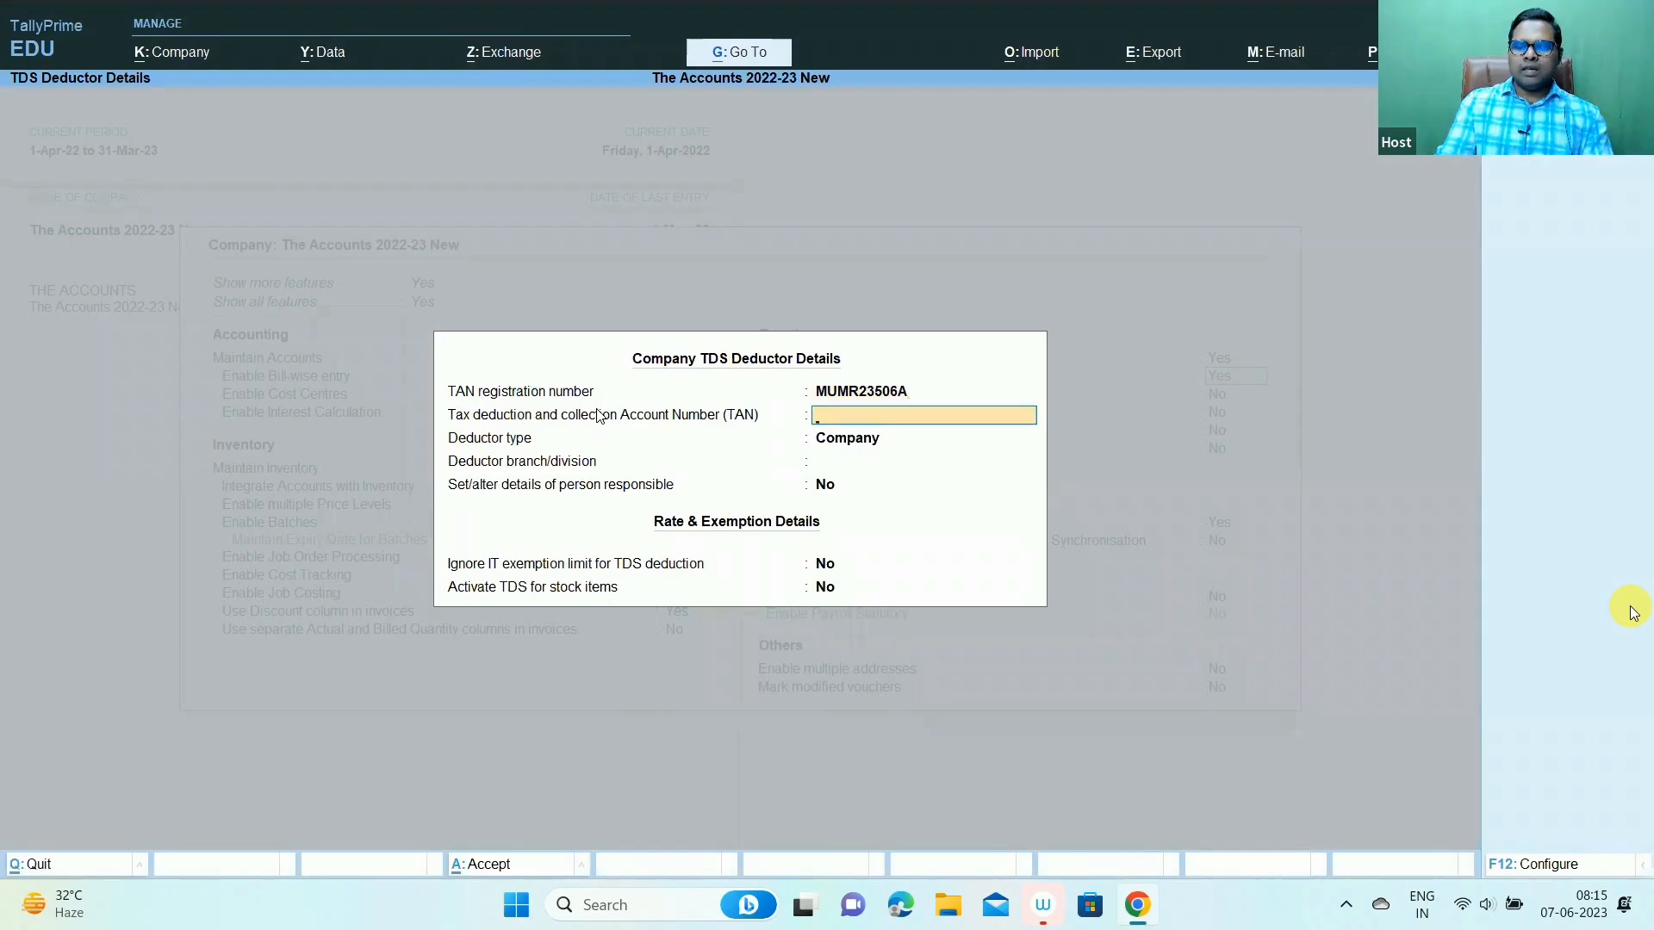
pyautogui.press('Up')
pyautogui.press('Return')
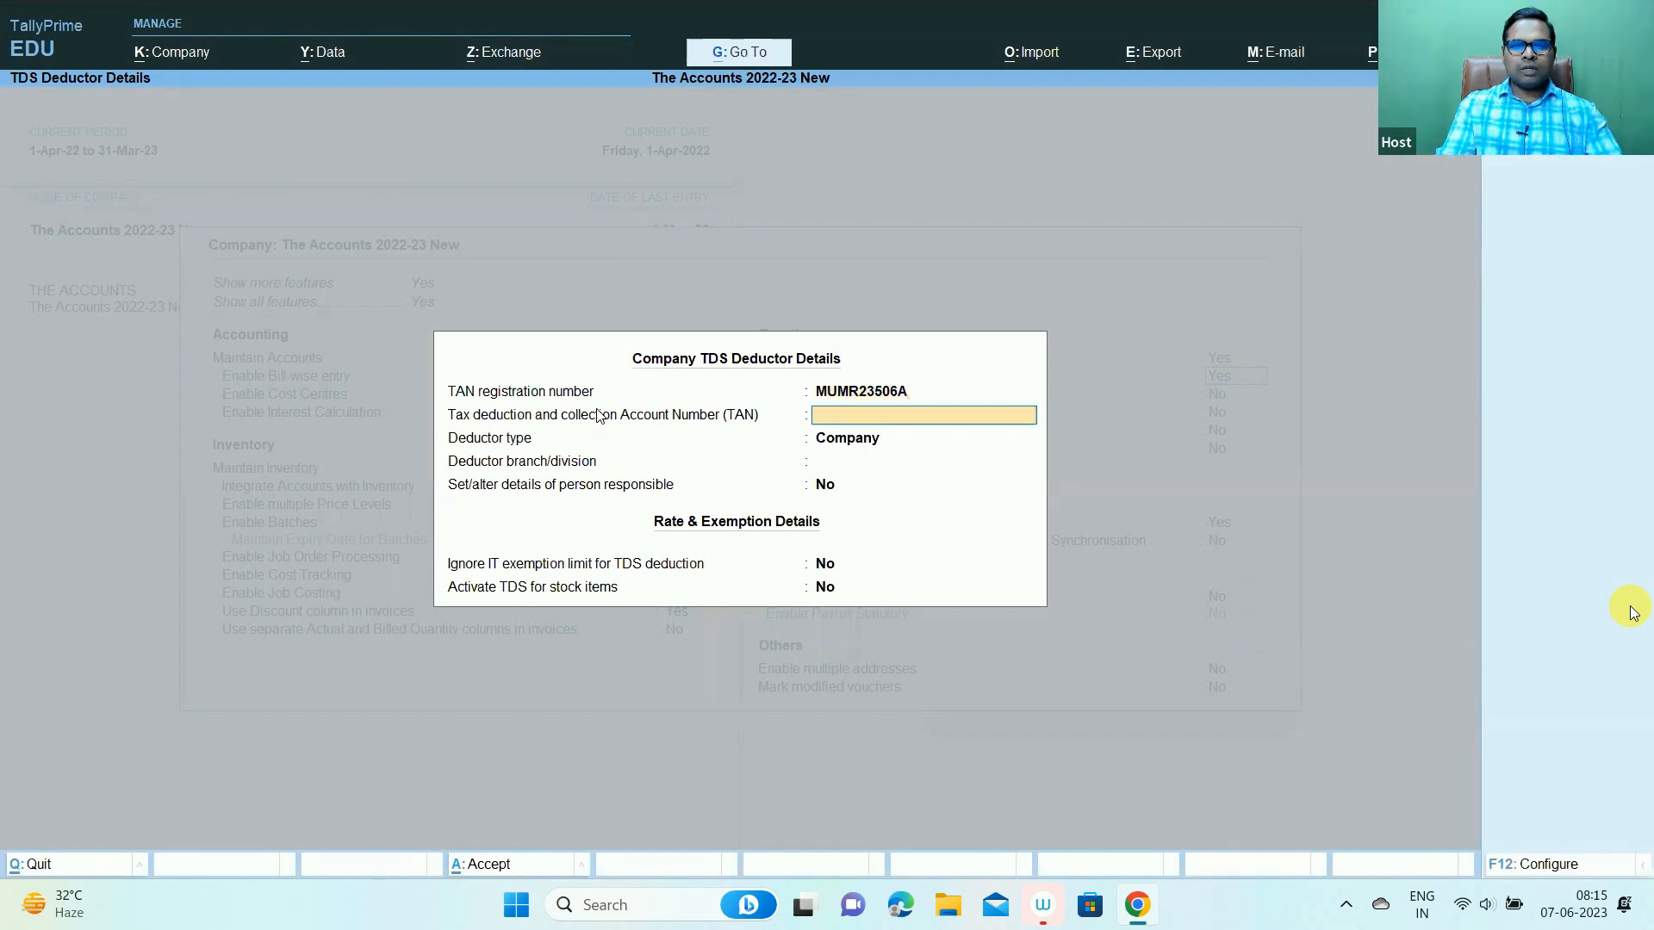
# - Keep the TAN and choose Company as the deductor type
pyautogui.press('Return')
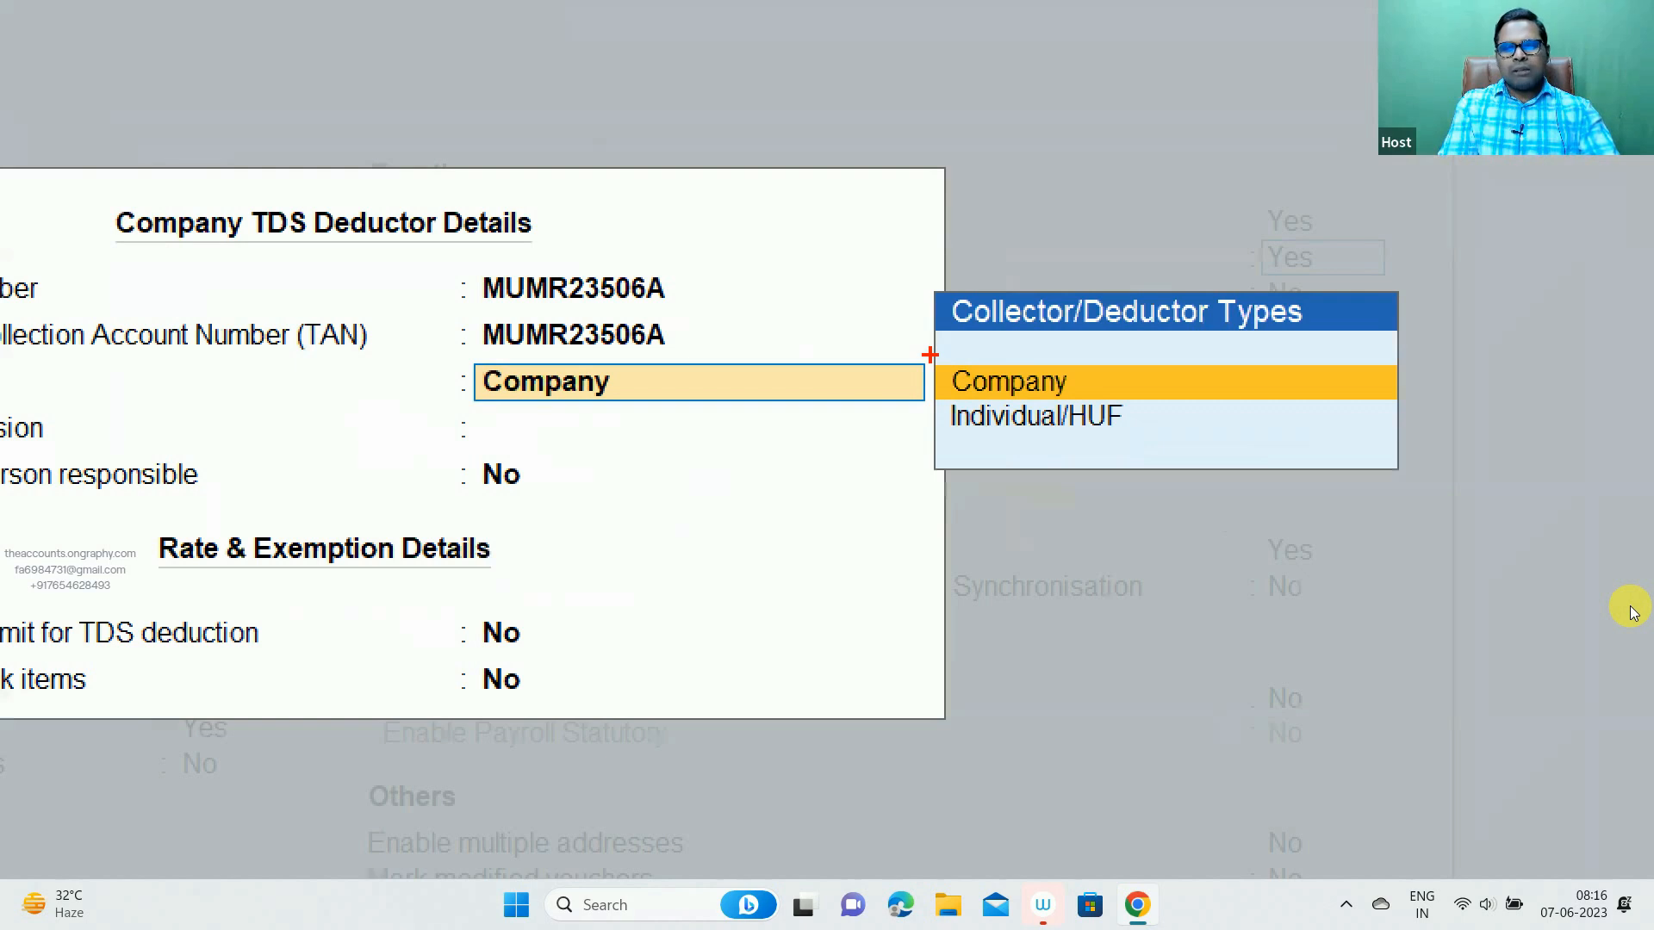
pyautogui.moveTo(929, 354); pyautogui.dragTo(1149, 452)
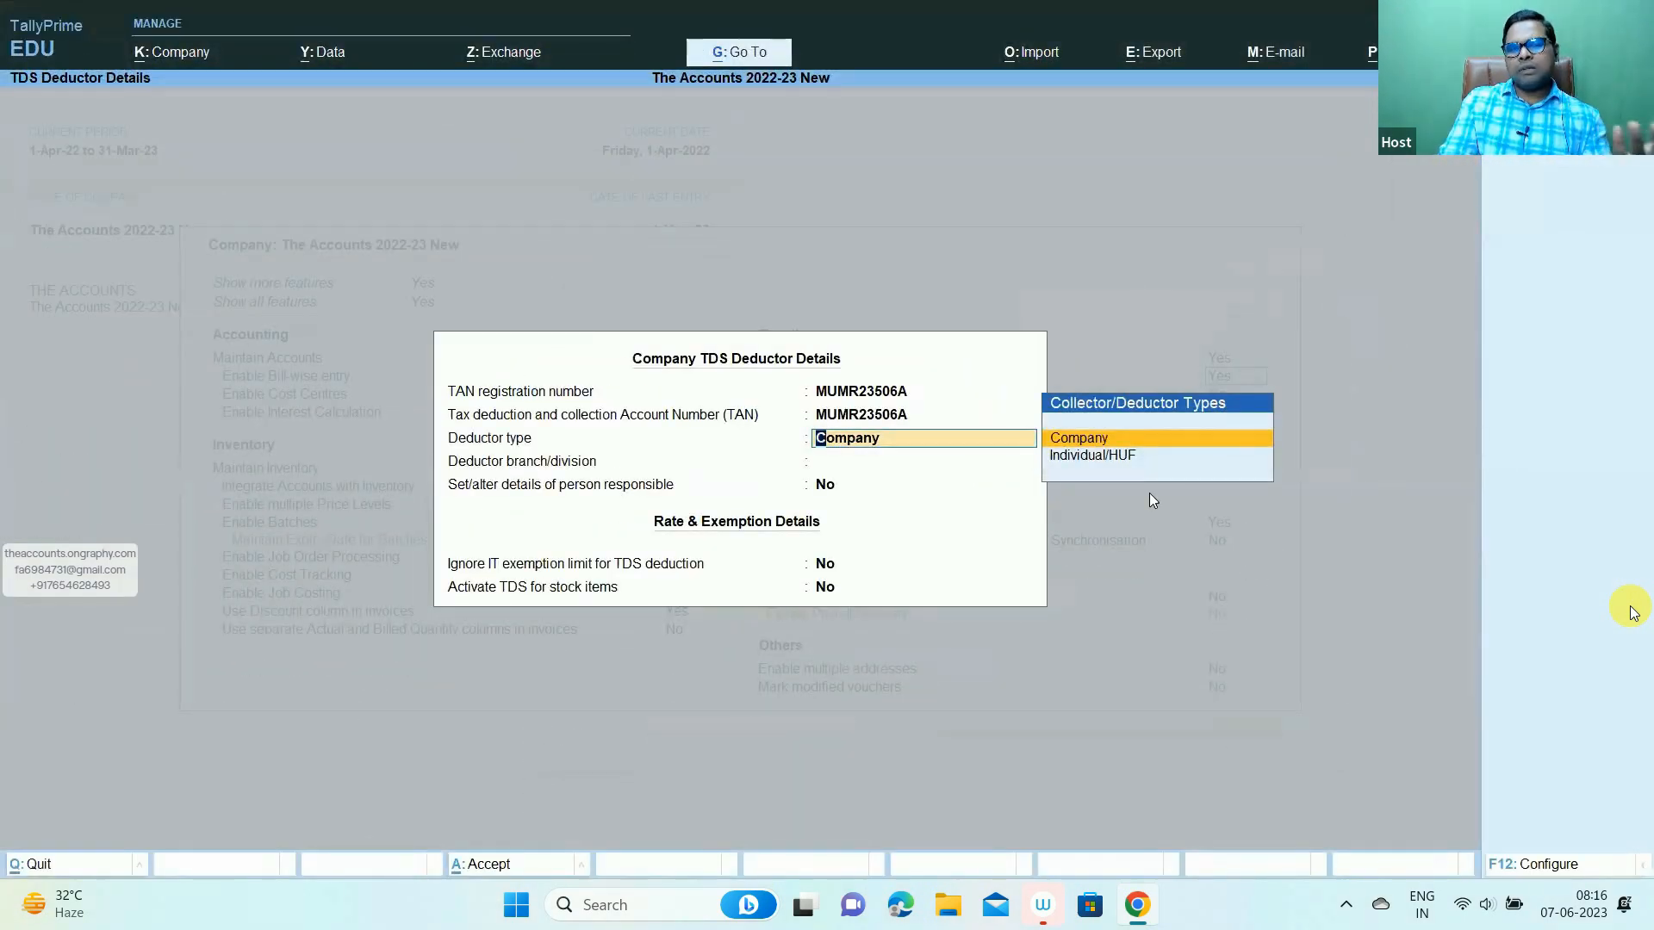
pyautogui.press('Return')
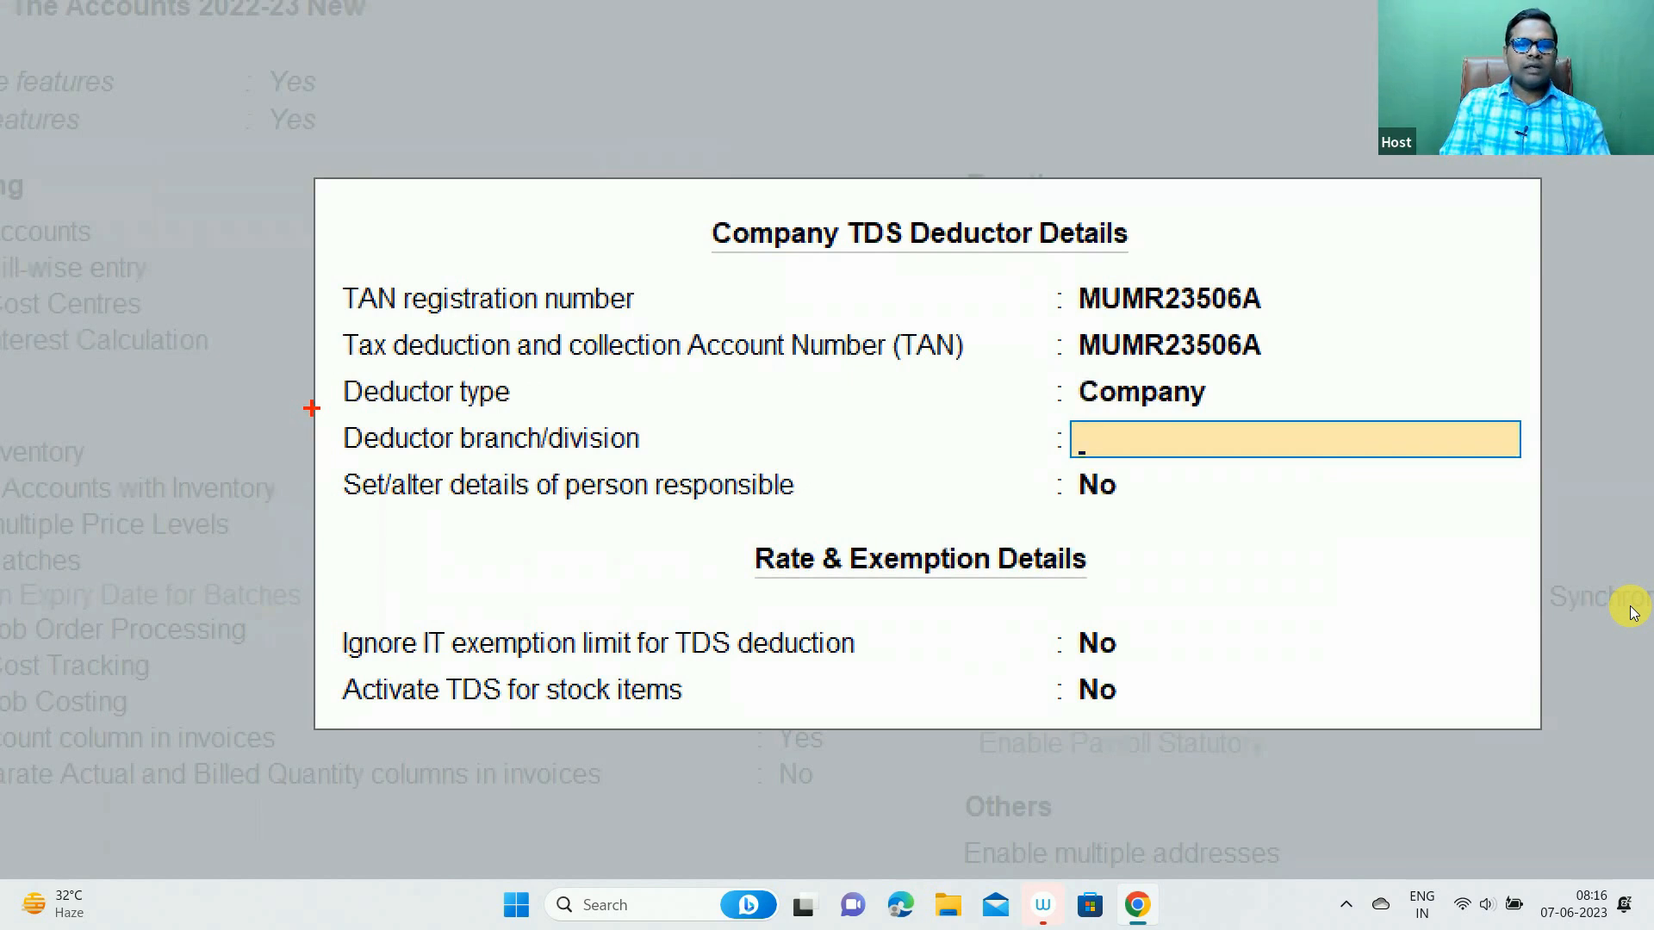
# - Enter NA as the deductor branch/division and turn on person-responsible details
pyautogui.moveTo(312, 408)
pyautogui.mouseDown()
pyautogui.moveTo(776, 491)
pyautogui.moveTo(1277, 494)
pyautogui.moveTo(1298, 466)
pyautogui.mouseUp()
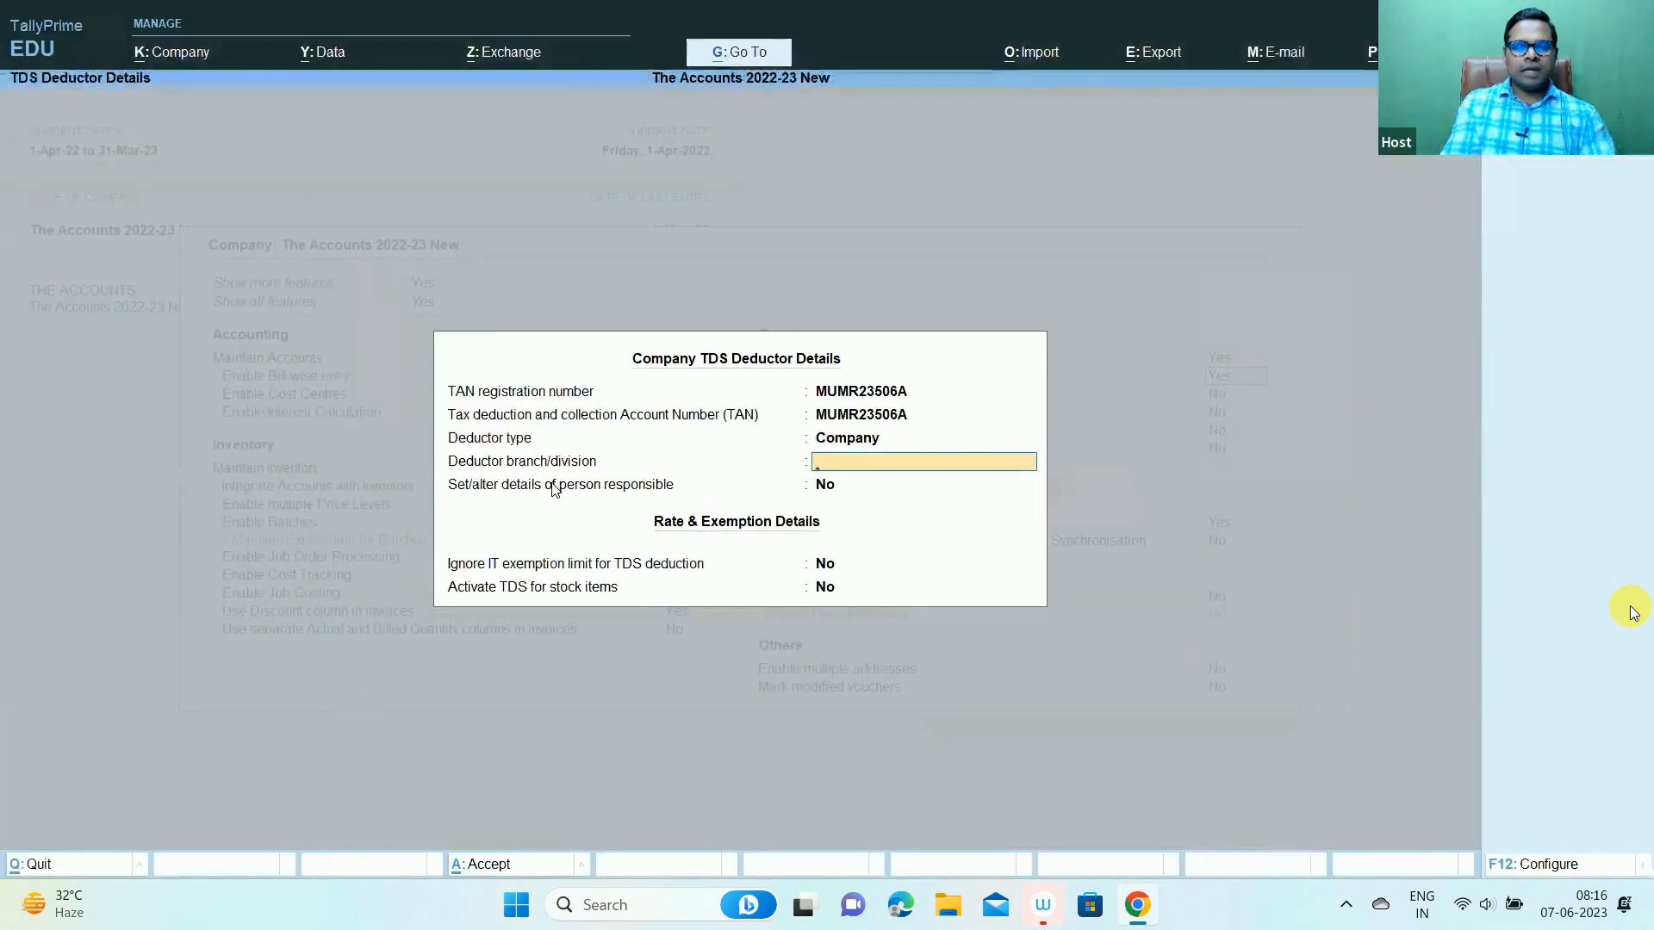
pyautogui.write('Na')
pyautogui.press('BackSpace')
pyautogui.write('A')
pyautogui.press('Return')
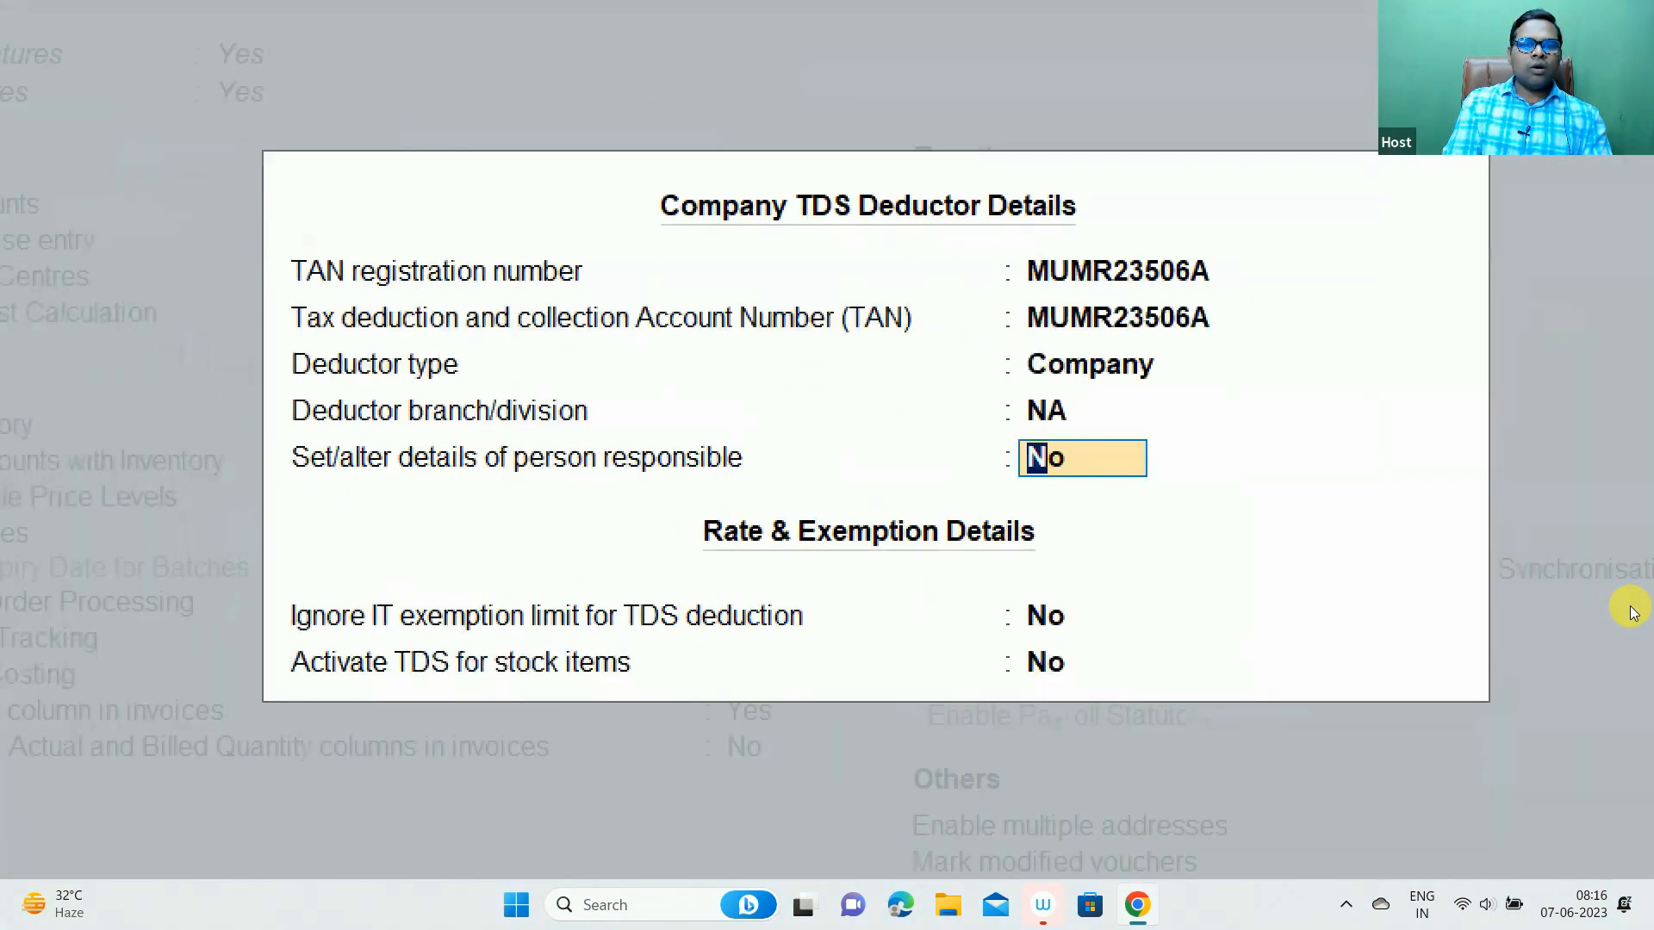
pyautogui.moveTo(259, 433); pyautogui.dragTo(1130, 480)
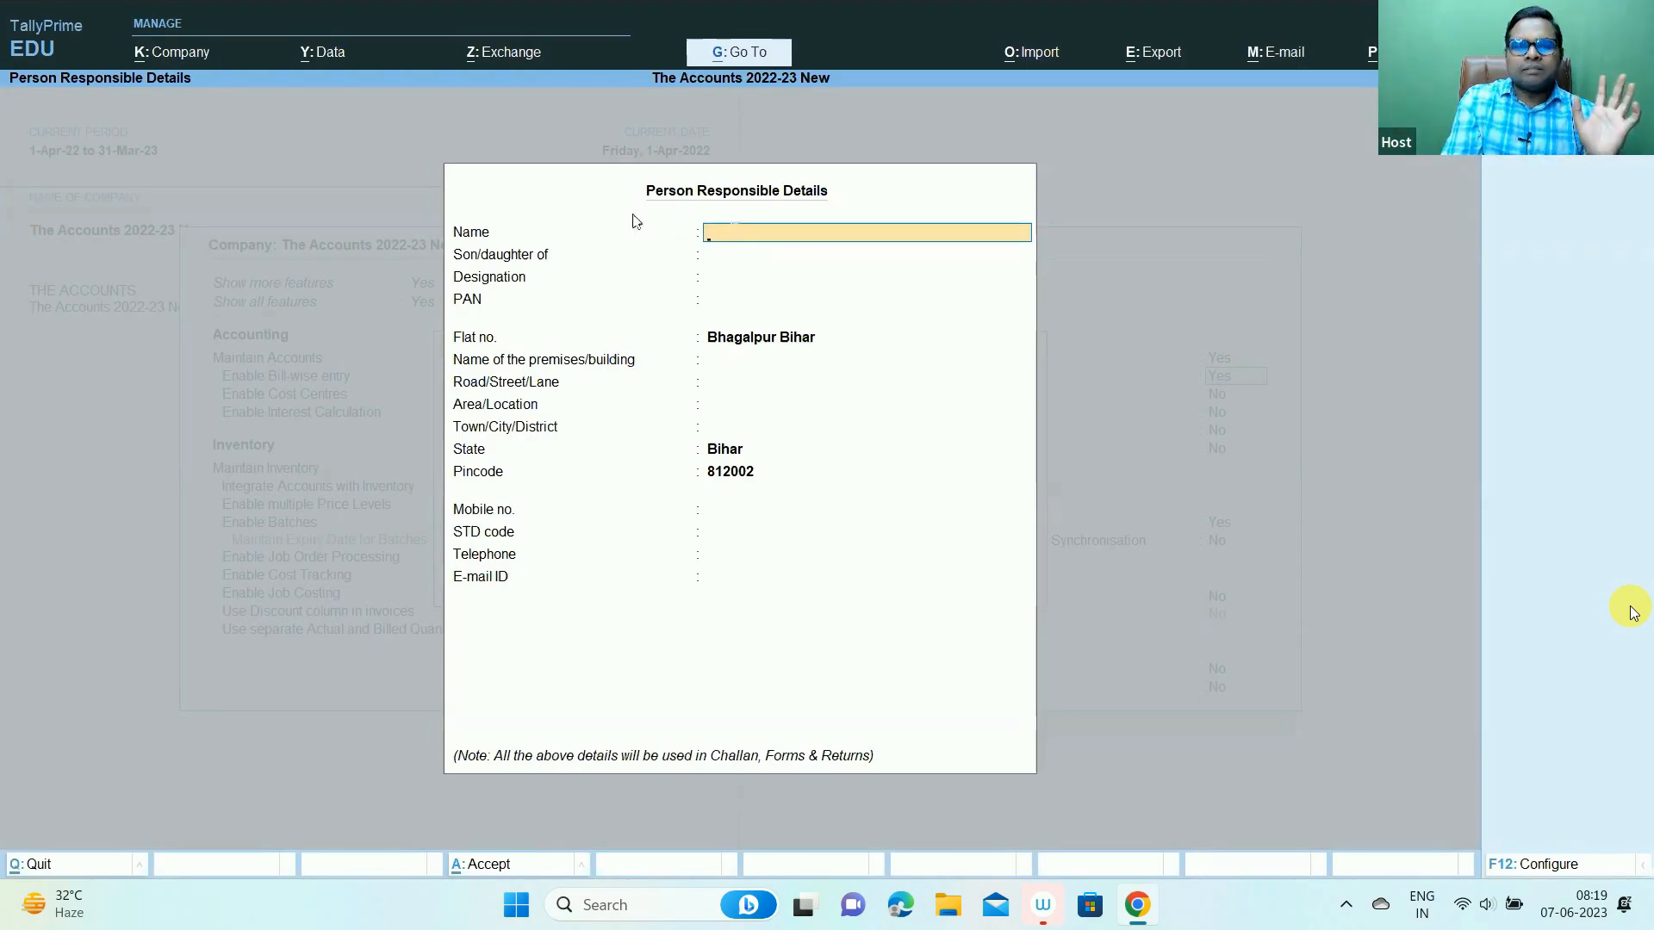
# - Pass through every Person Responsible field blank, keeping Bhagalpur Bihar as the flat number
pyautogui.press('Return')
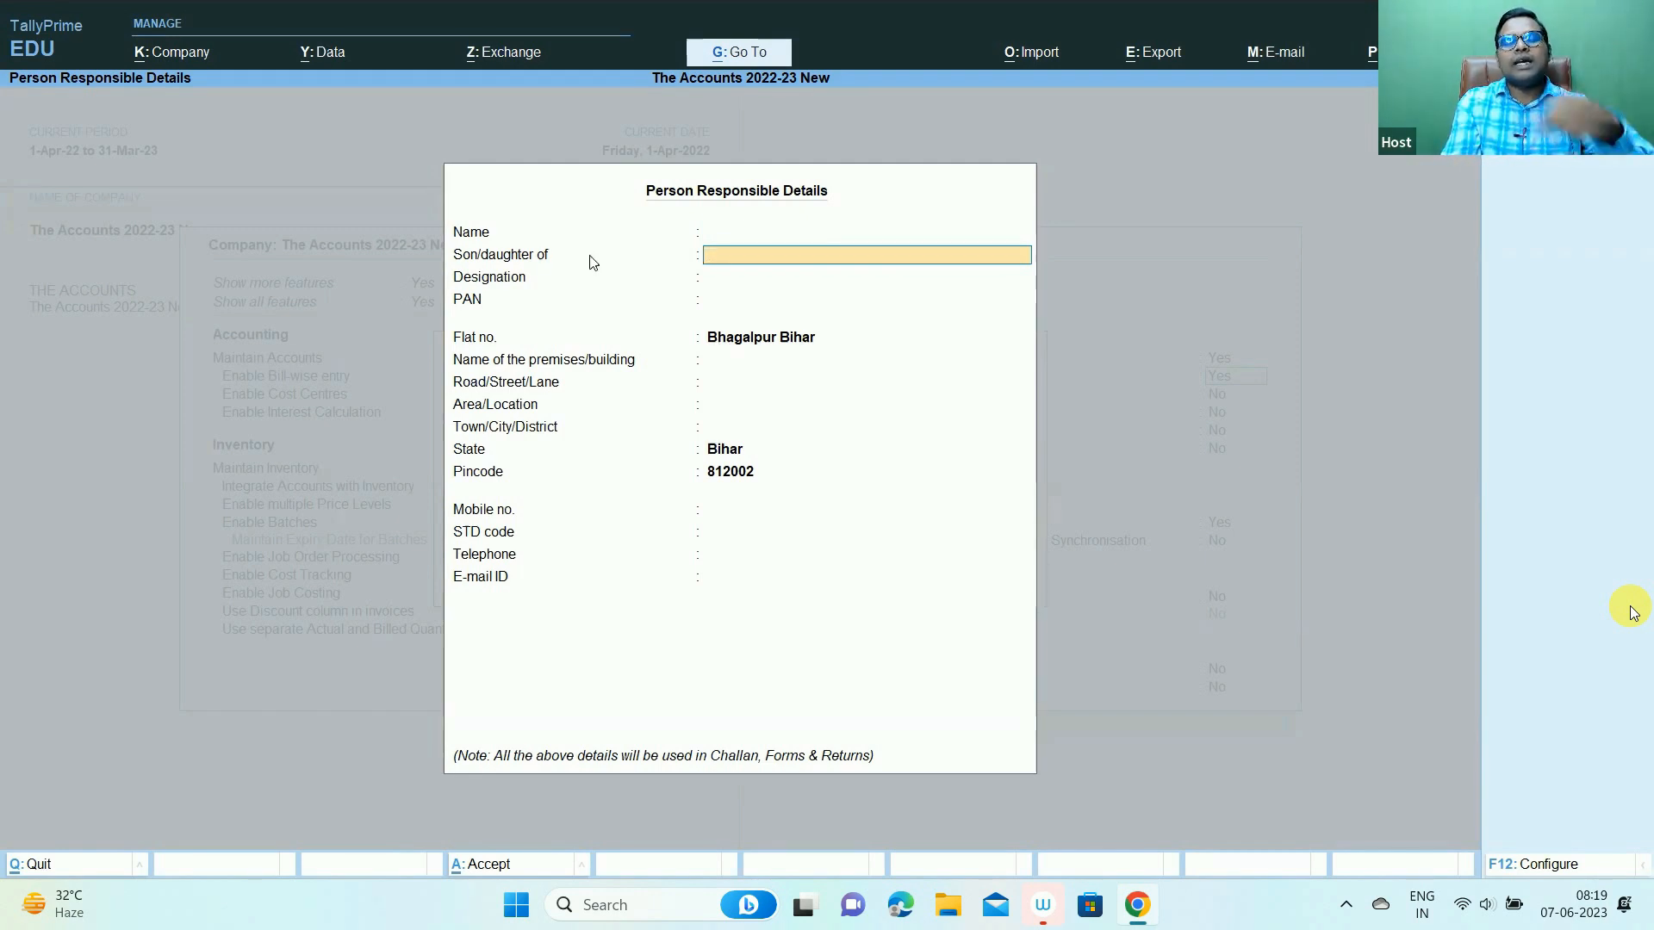
pyautogui.press('Return')
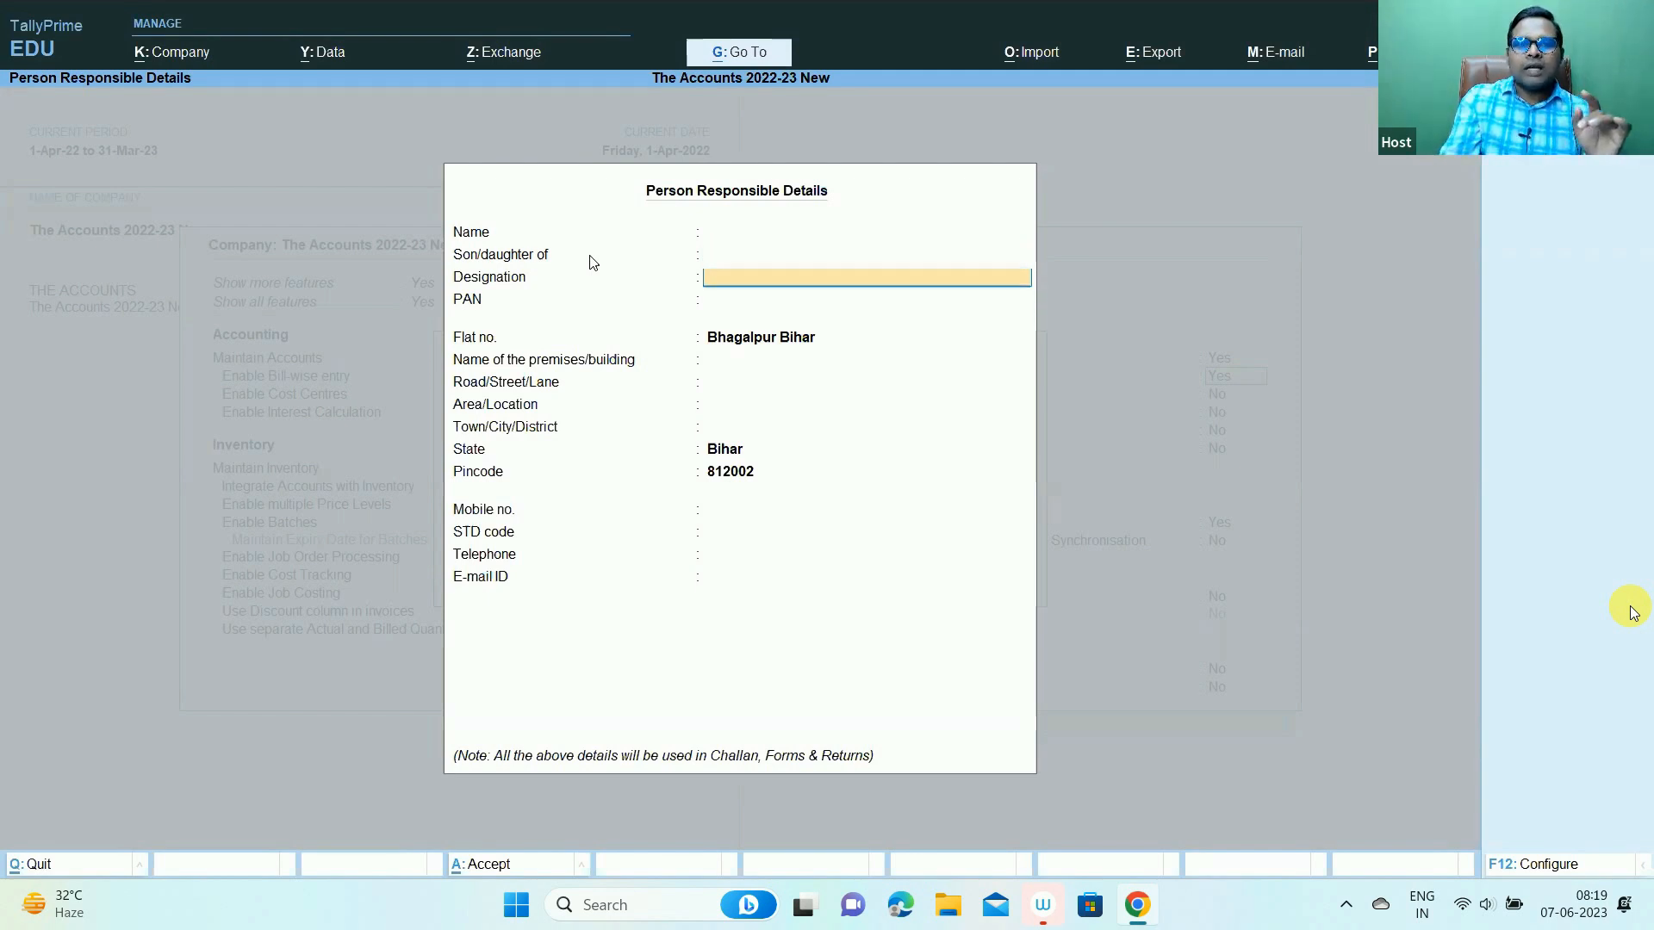
pyautogui.press('Return')
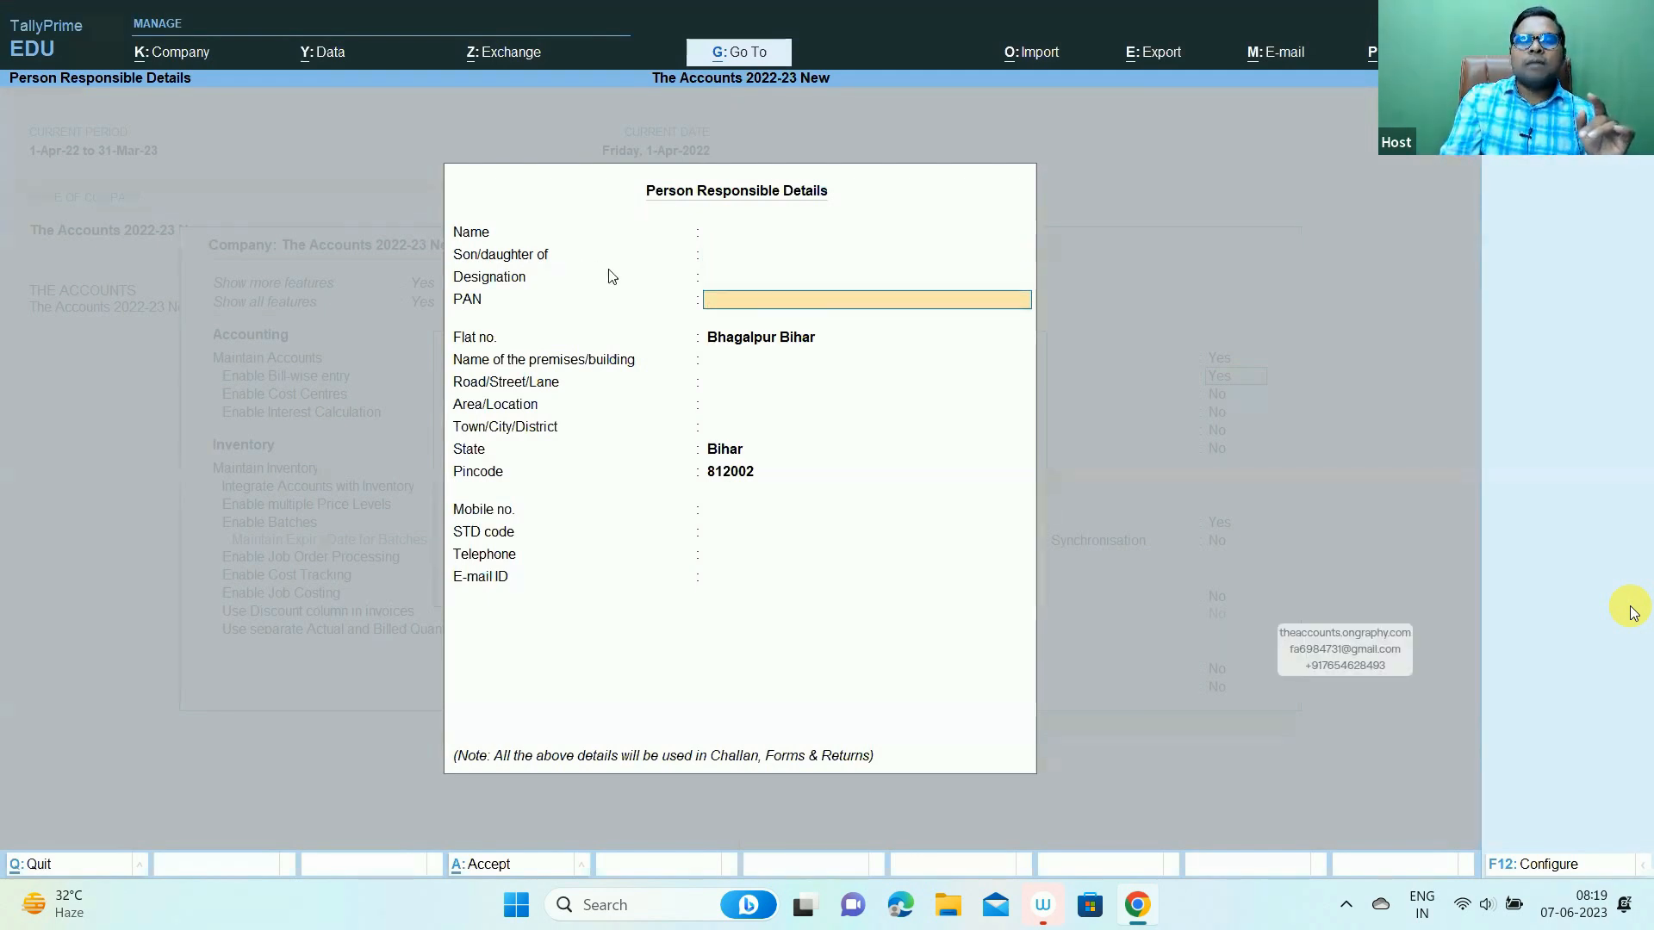
pyautogui.press('Return')
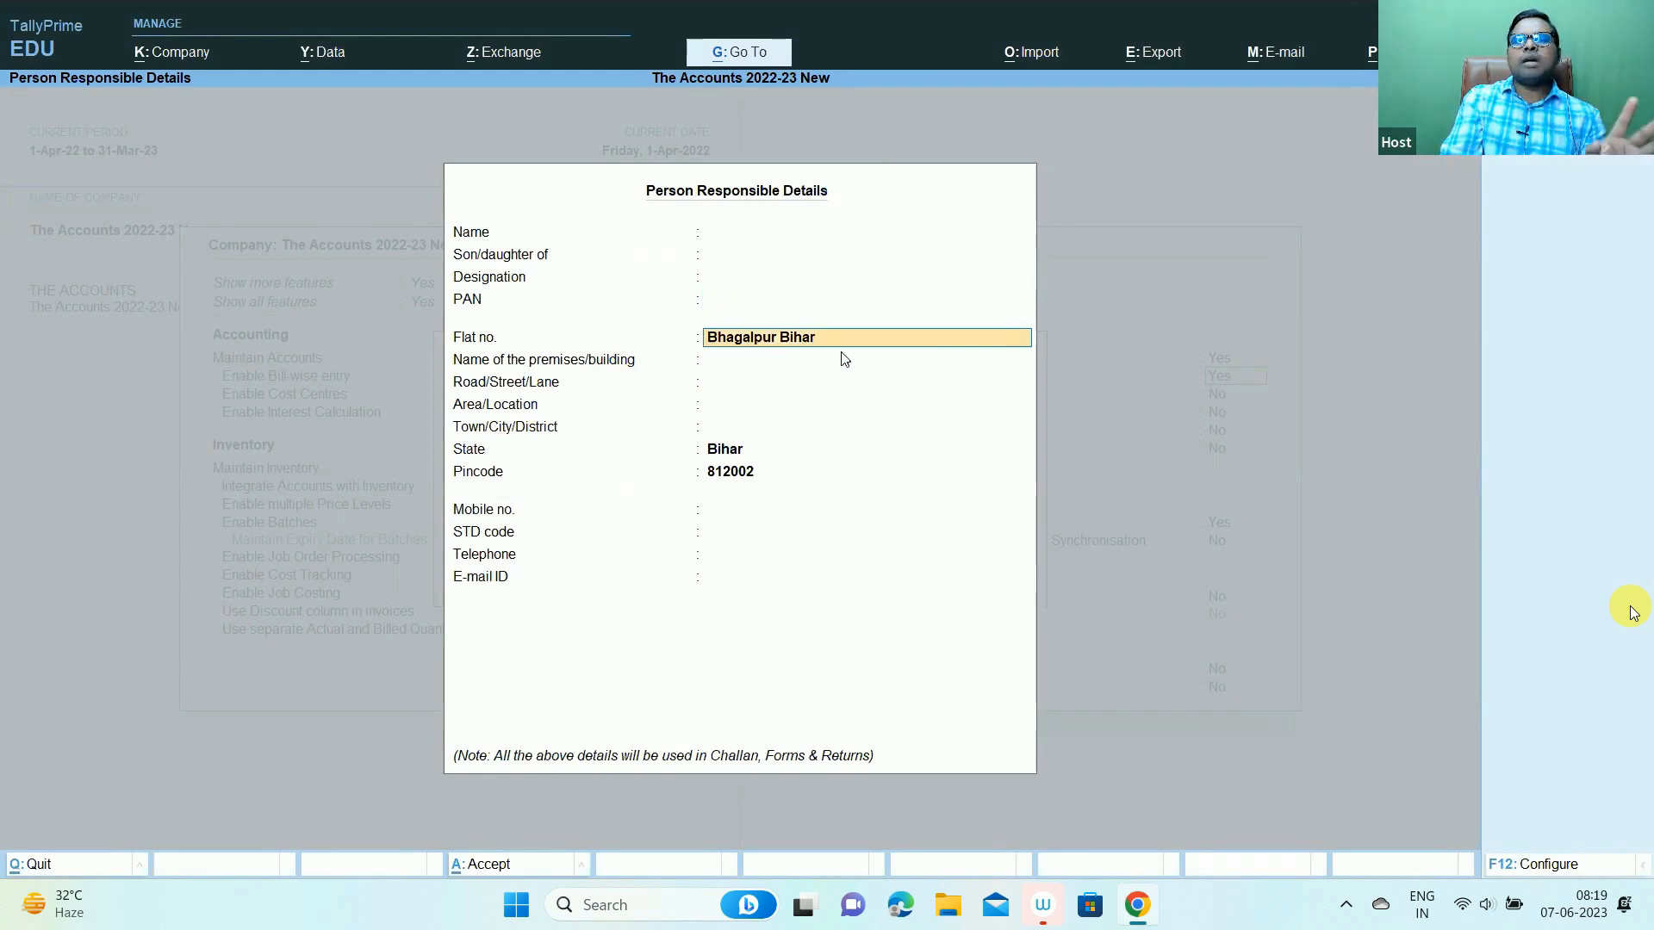
pyautogui.press('Return')
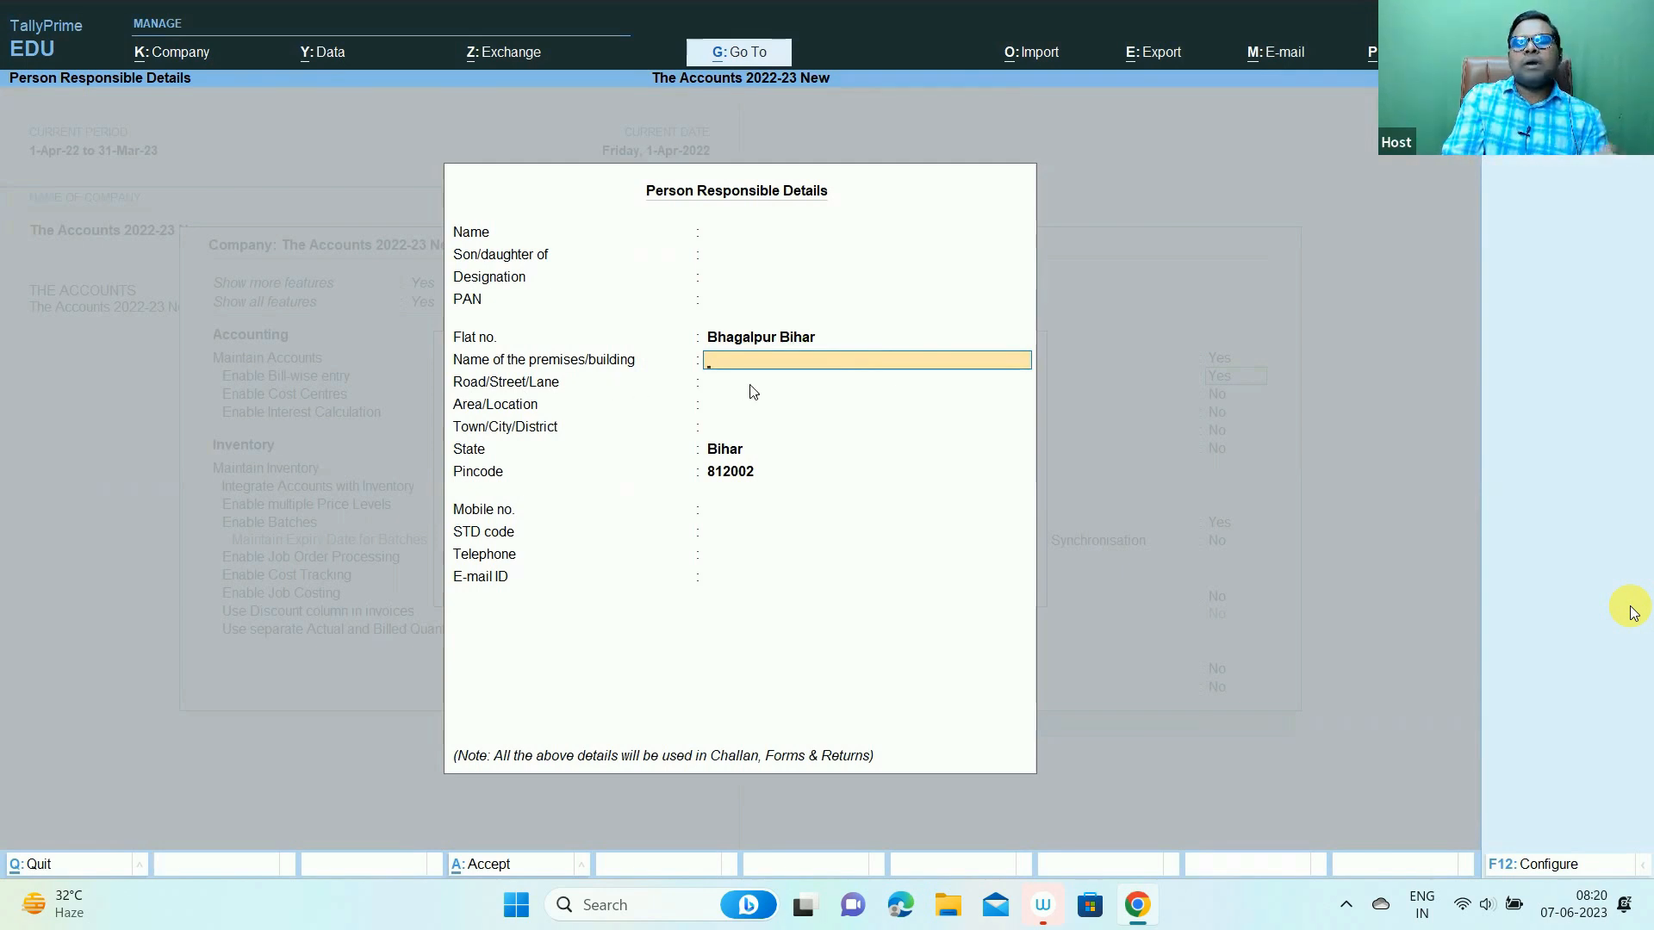
pyautogui.press('Return')
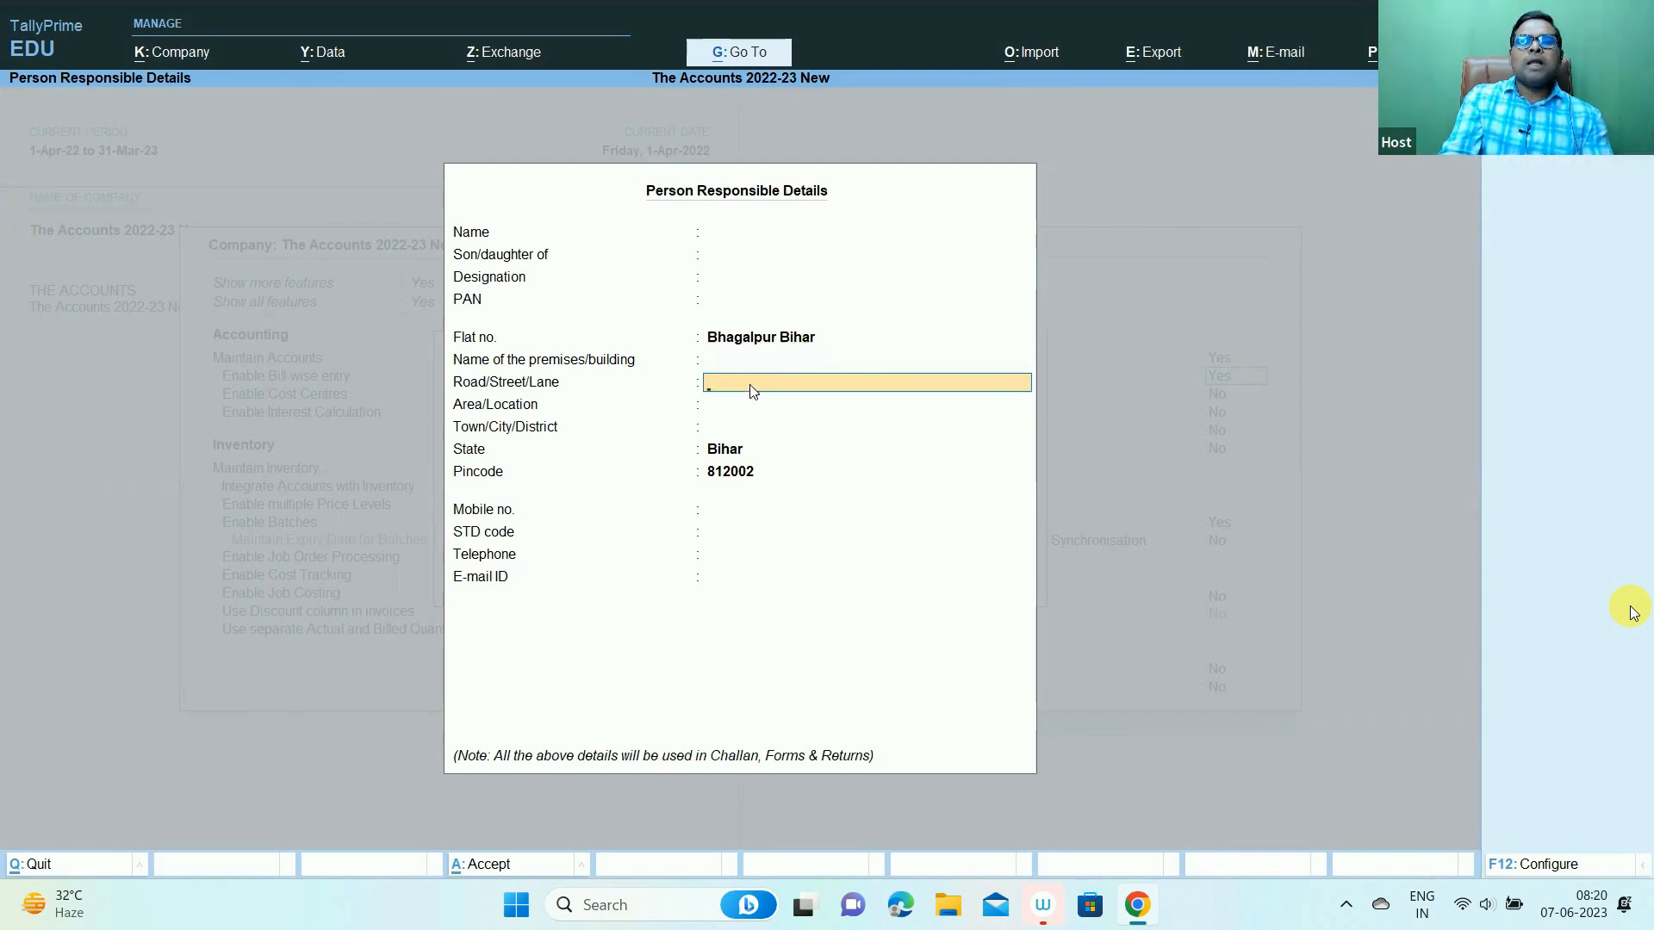
pyautogui.press('Return')
pyautogui.press('Return')
pyautogui.press('Return')
pyautogui.press('Return')
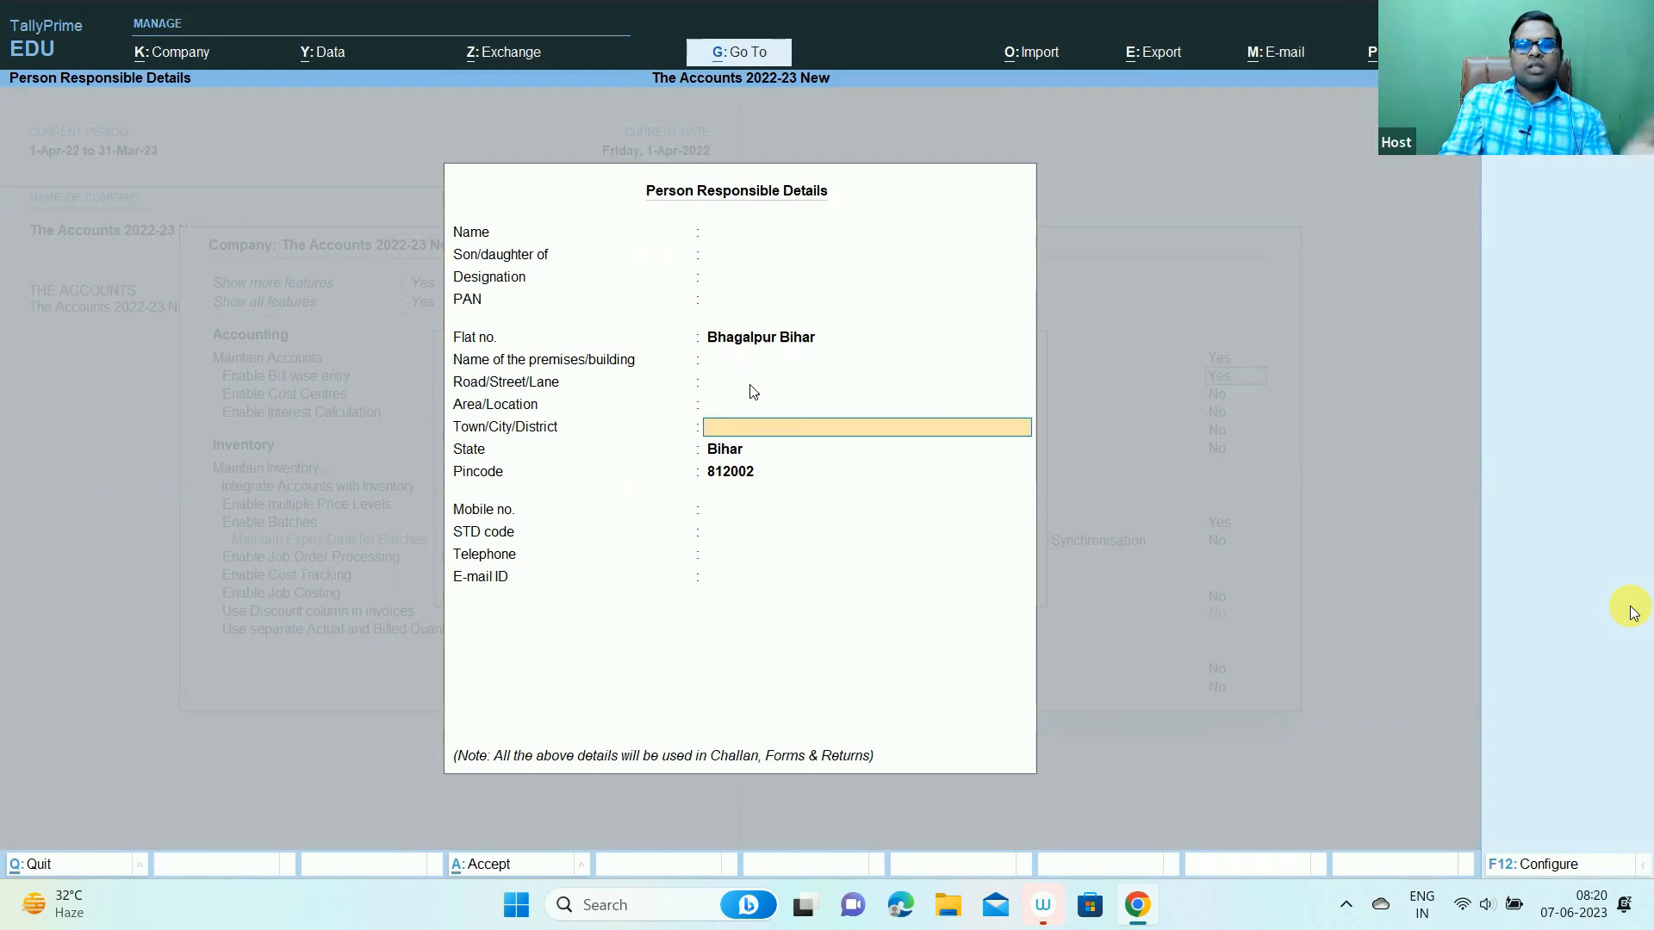
pyautogui.press('Return')
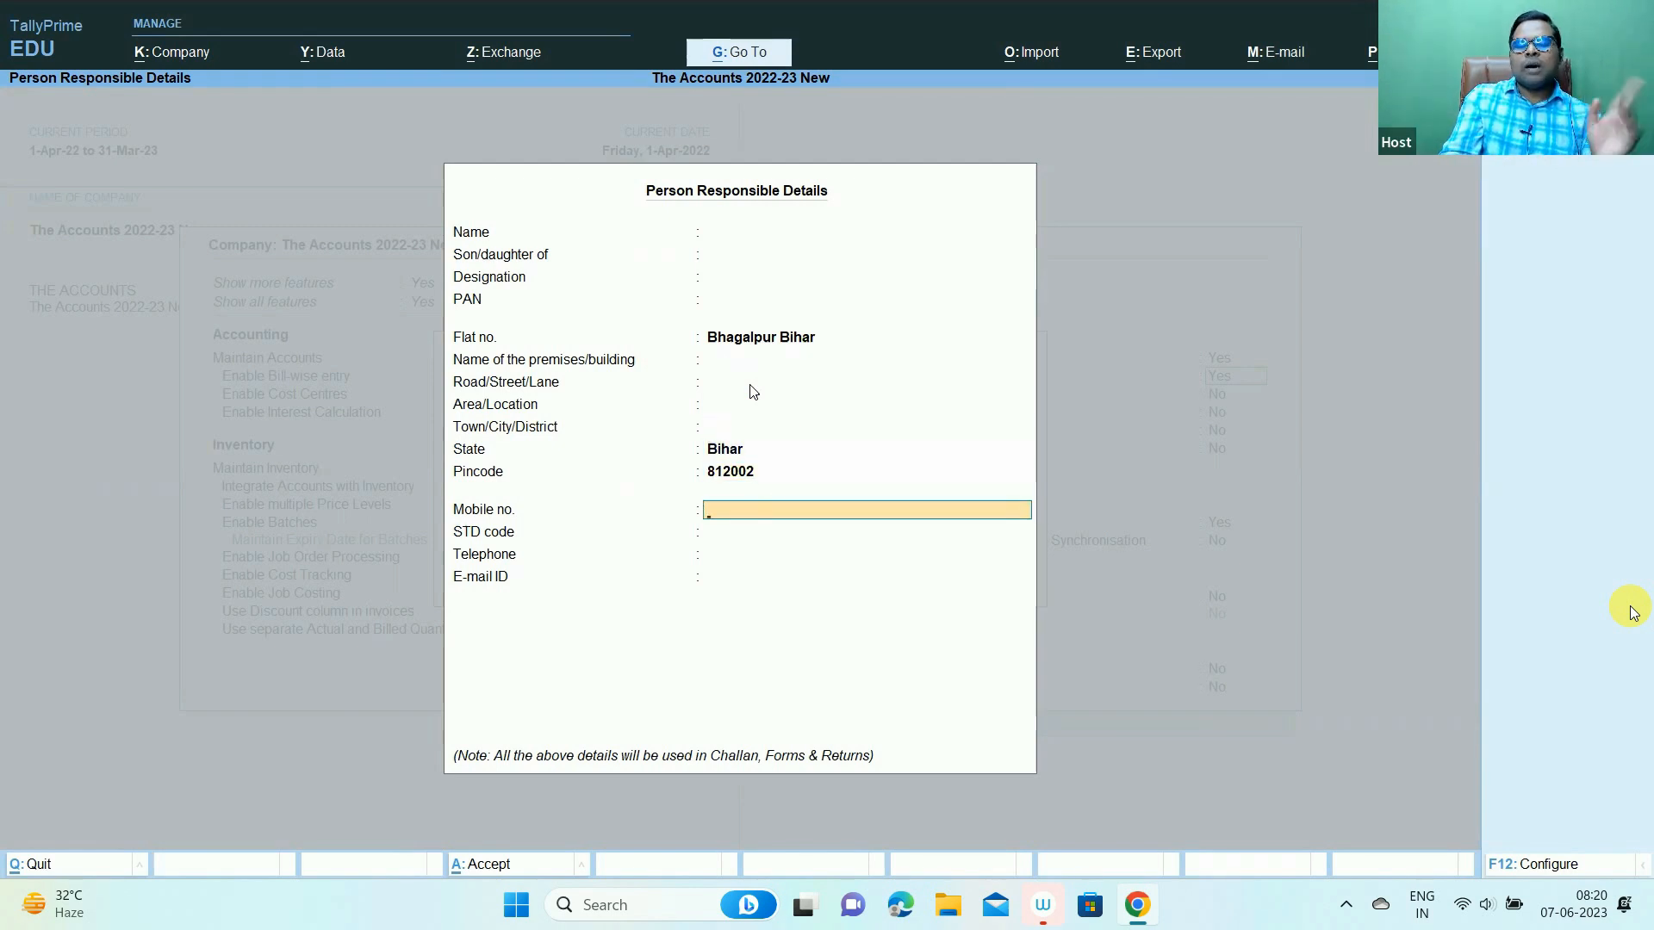
pyautogui.press('Return')
pyautogui.press('Return')
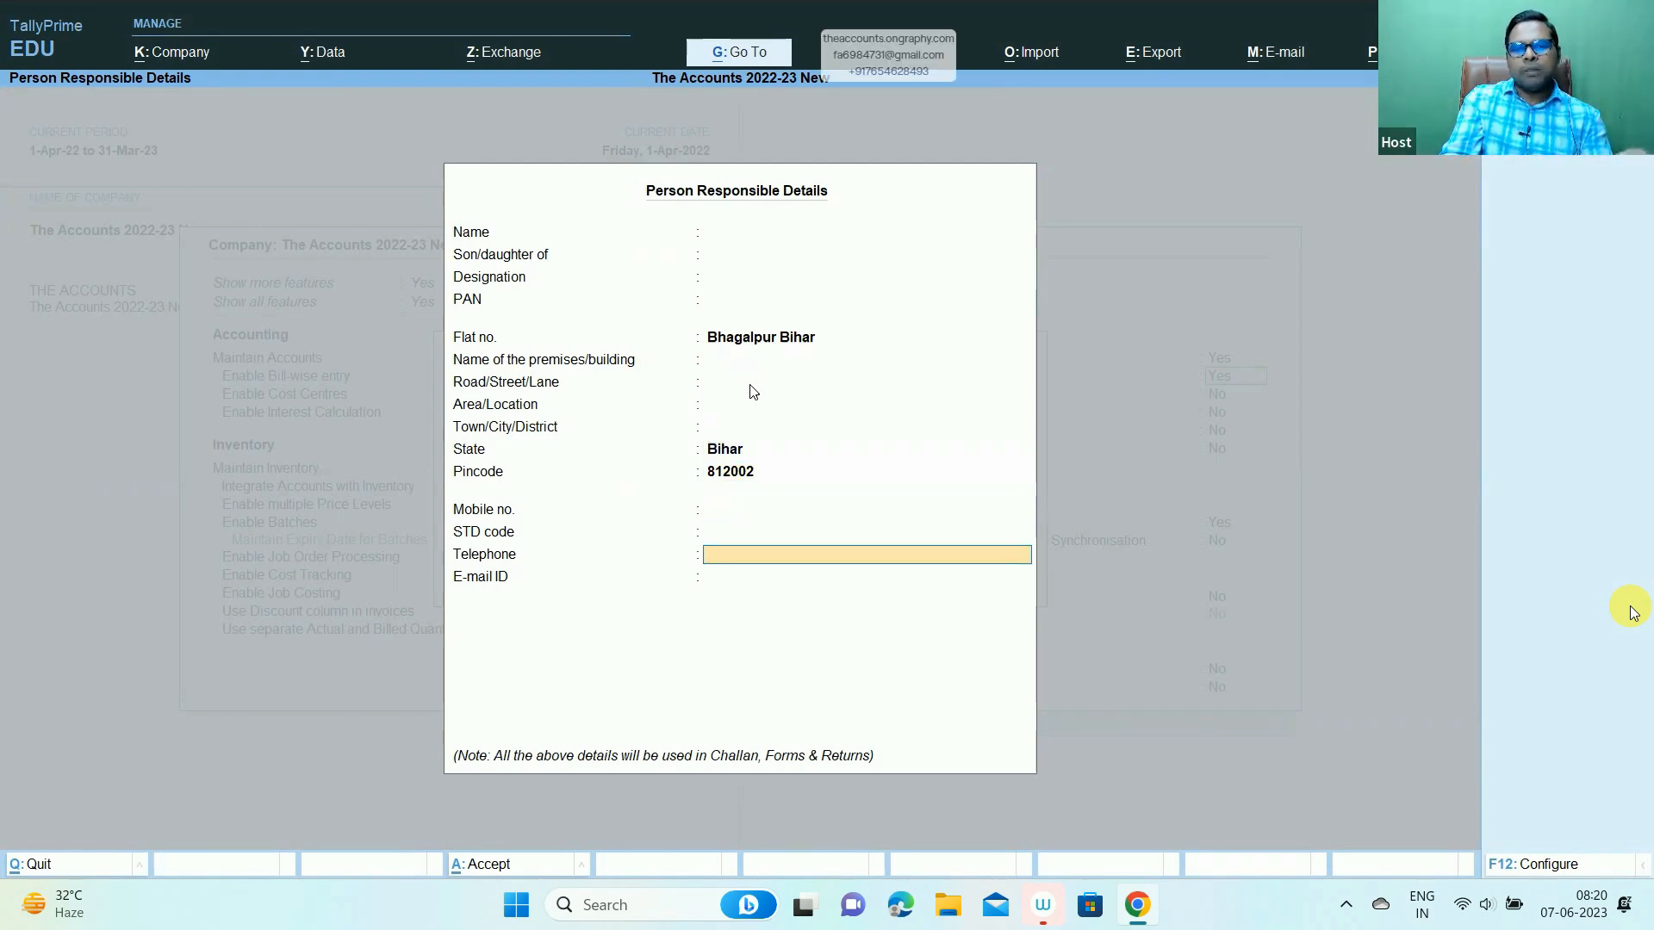
pyautogui.press('Return')
pyautogui.press('Return')
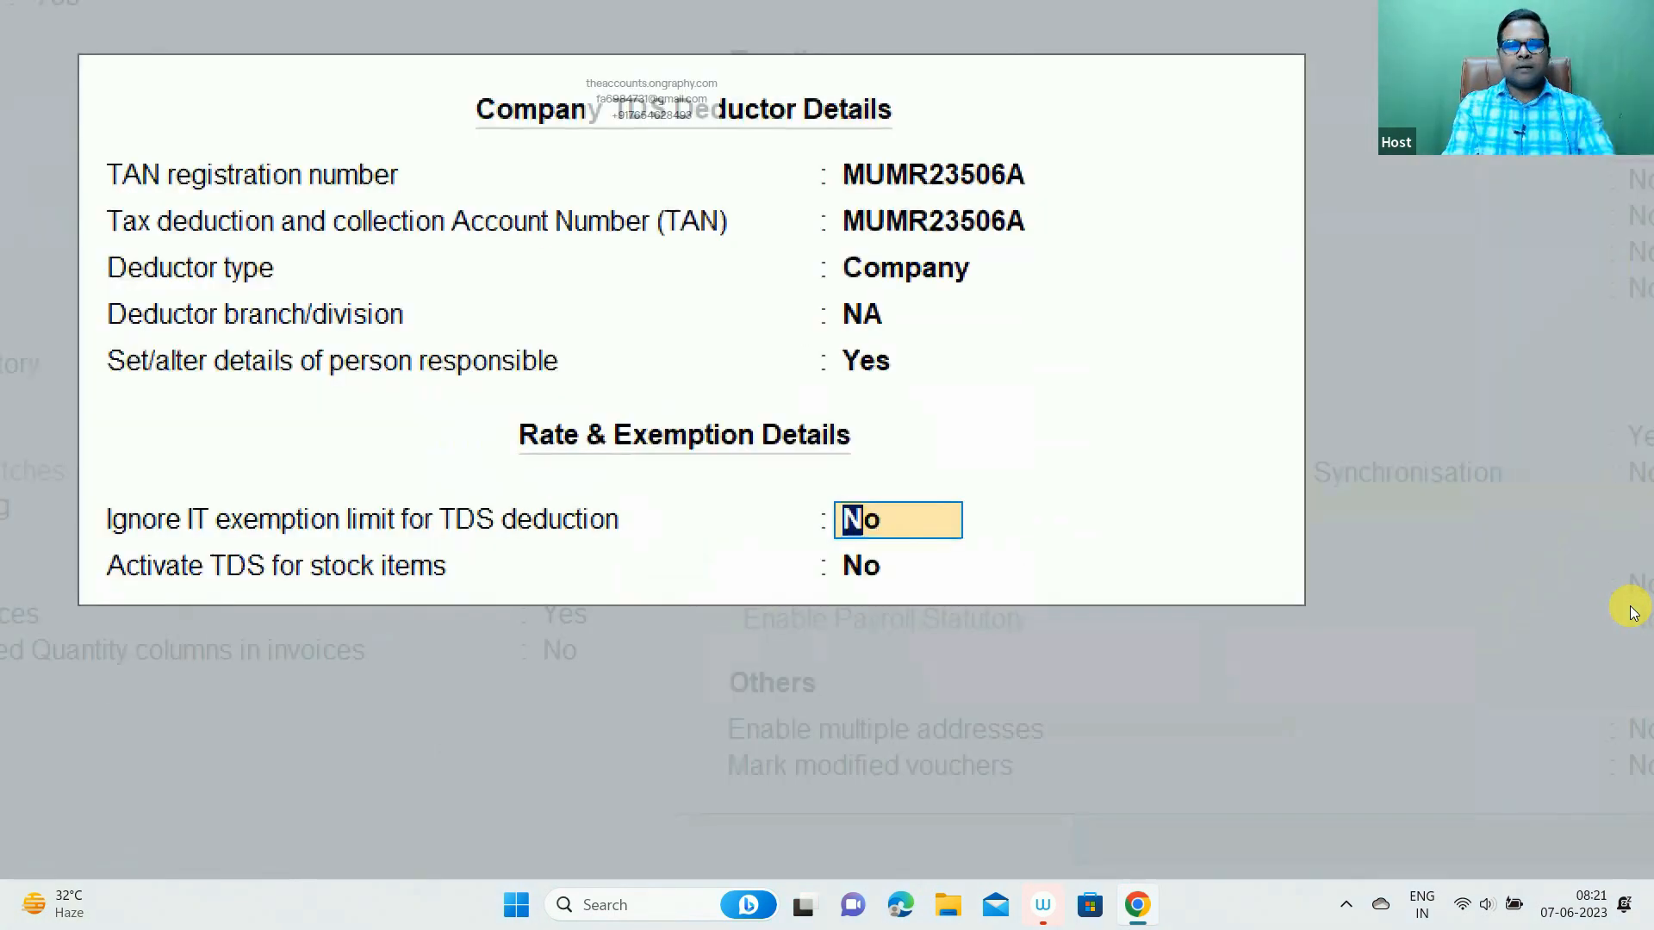
# - Leave the IT exemption option at No and accept the TDS deductor details
pyautogui.moveTo(72, 486)
pyautogui.mouseDown()
pyautogui.moveTo(147, 564)
pyautogui.moveTo(606, 542)
pyautogui.moveTo(721, 572)
pyautogui.moveTo(919, 545)
pyautogui.mouseUp()
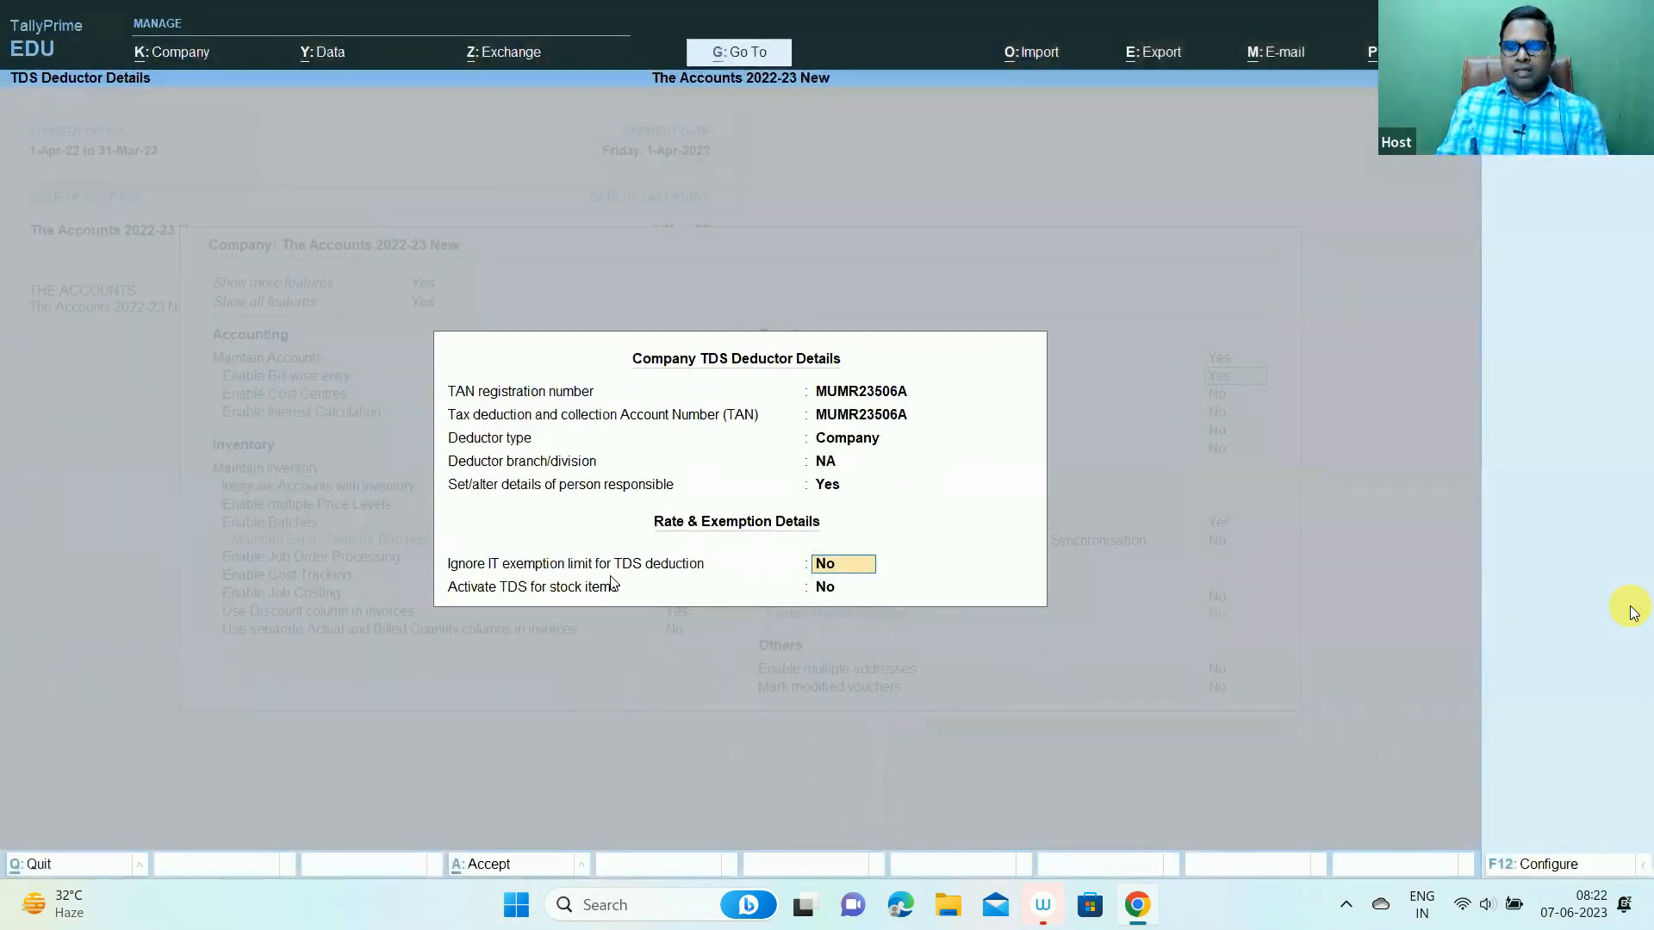
pyautogui.press('Return')
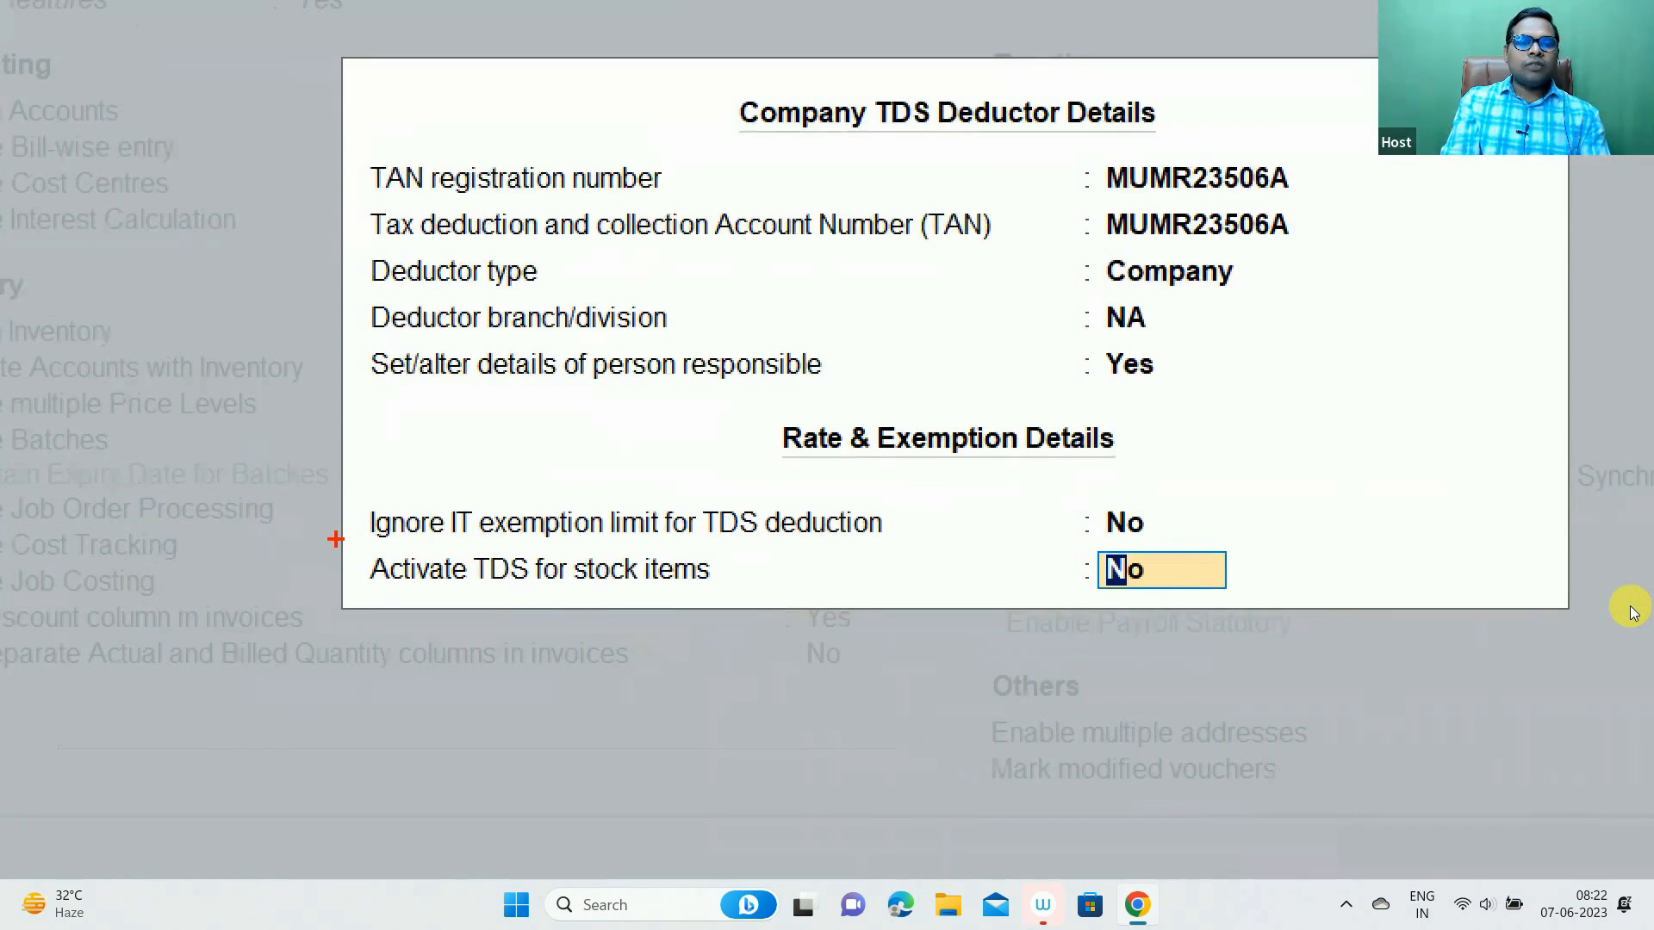
pyautogui.moveTo(342, 545)
pyautogui.mouseDown()
pyautogui.moveTo(702, 598)
pyautogui.moveTo(1248, 601)
pyautogui.mouseUp()
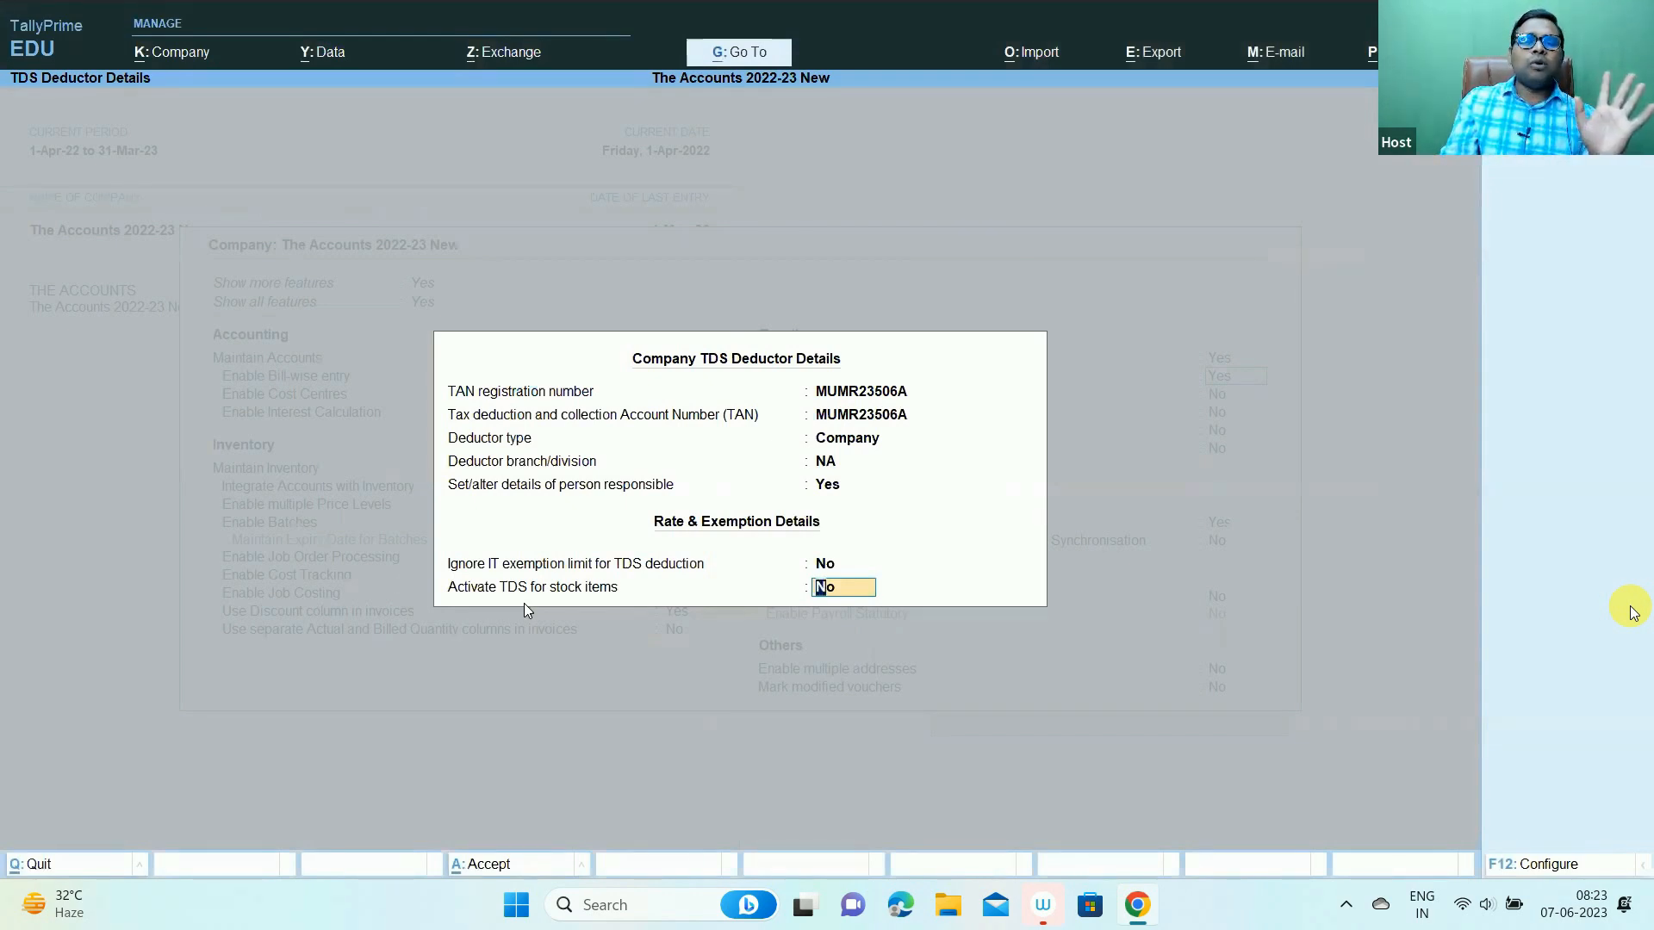
pyautogui.press('Return')
# - Save the company features, close the company list without quitting, and switch to Excel
pyautogui.press('Down')
pyautogui.press('Down')
pyautogui.press('Down')
pyautogui.press('Down')
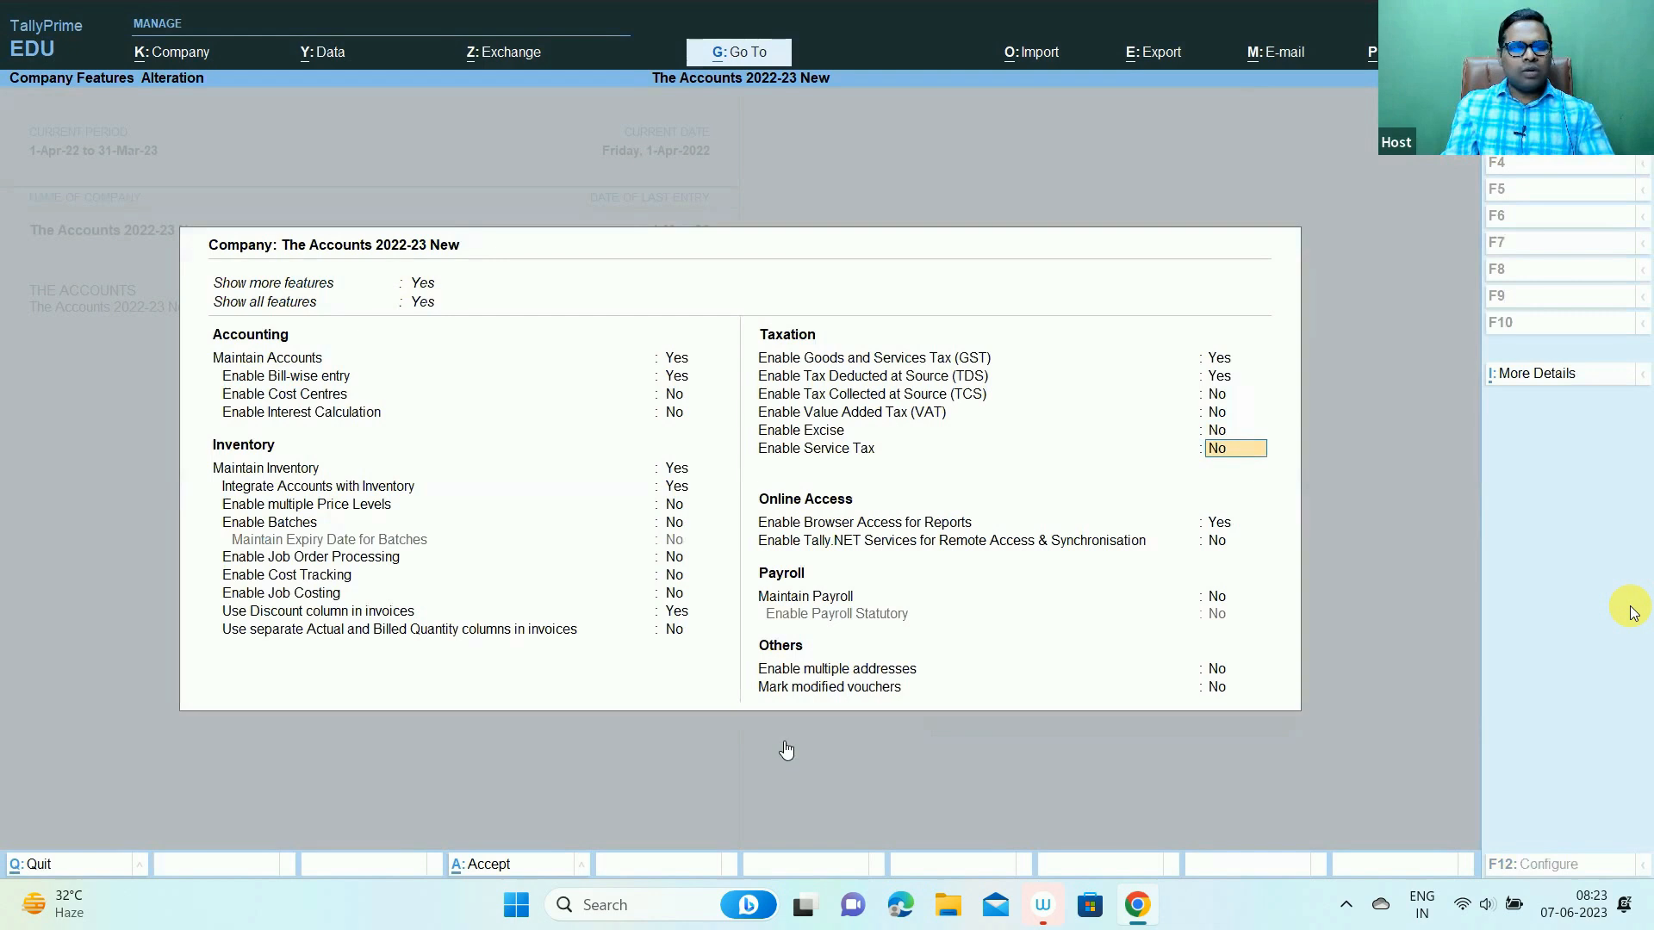
pyautogui.hotkey('ctrl', 'a')
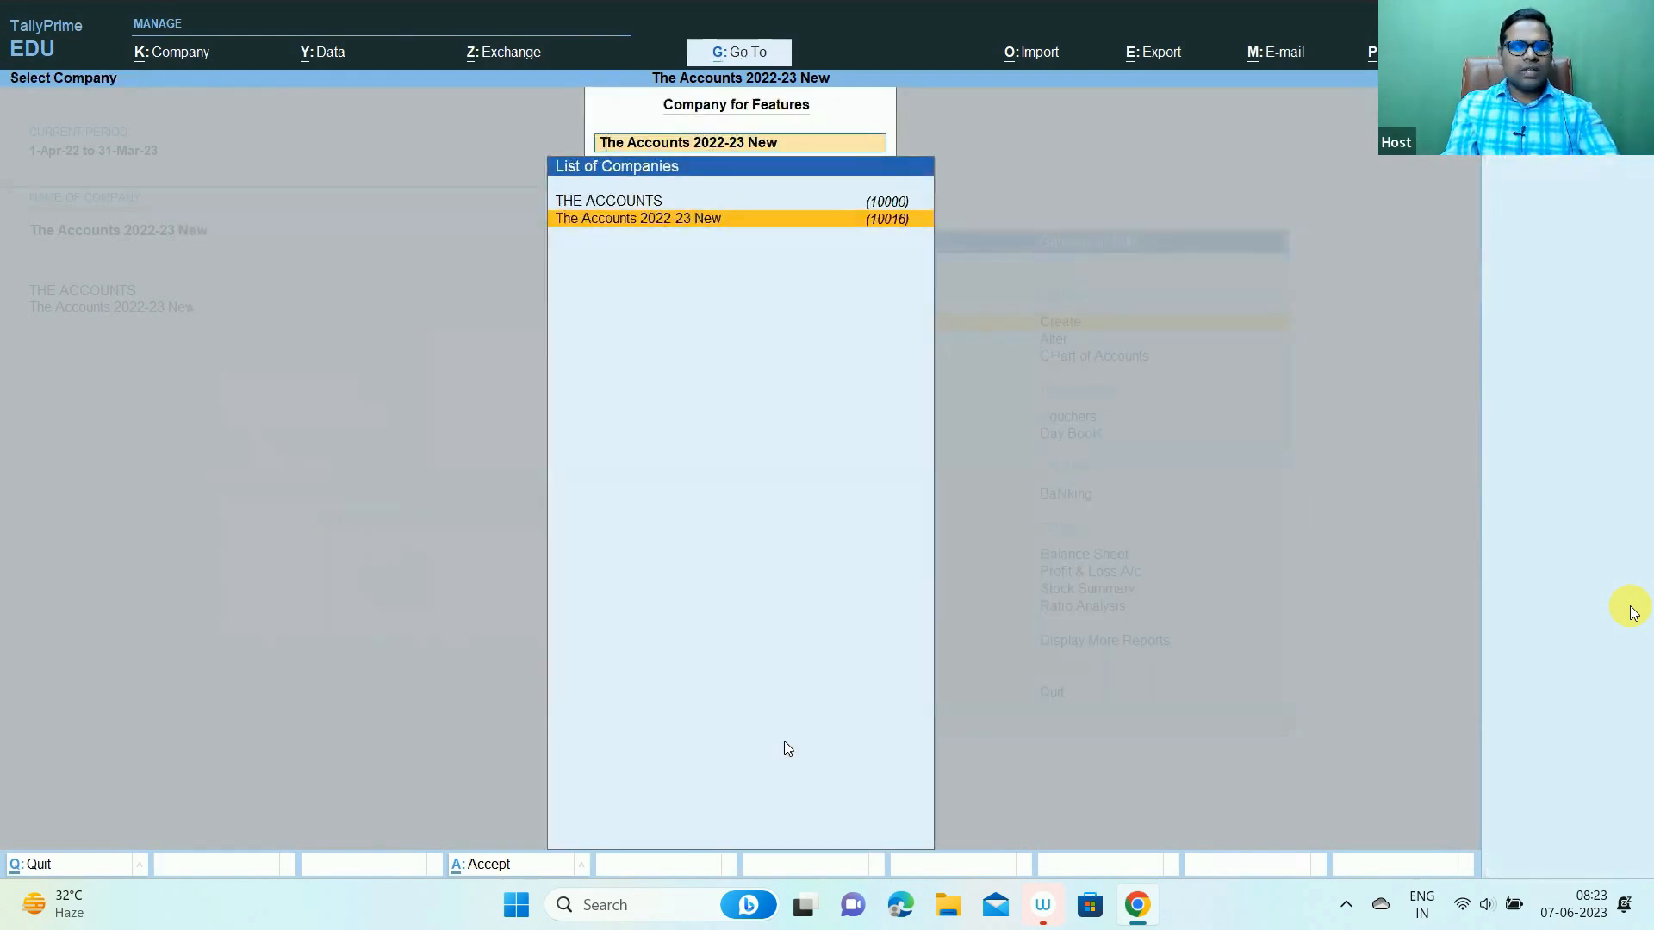
pyautogui.press('Escape')
pyautogui.press('Escape')
pyautogui.press('n')
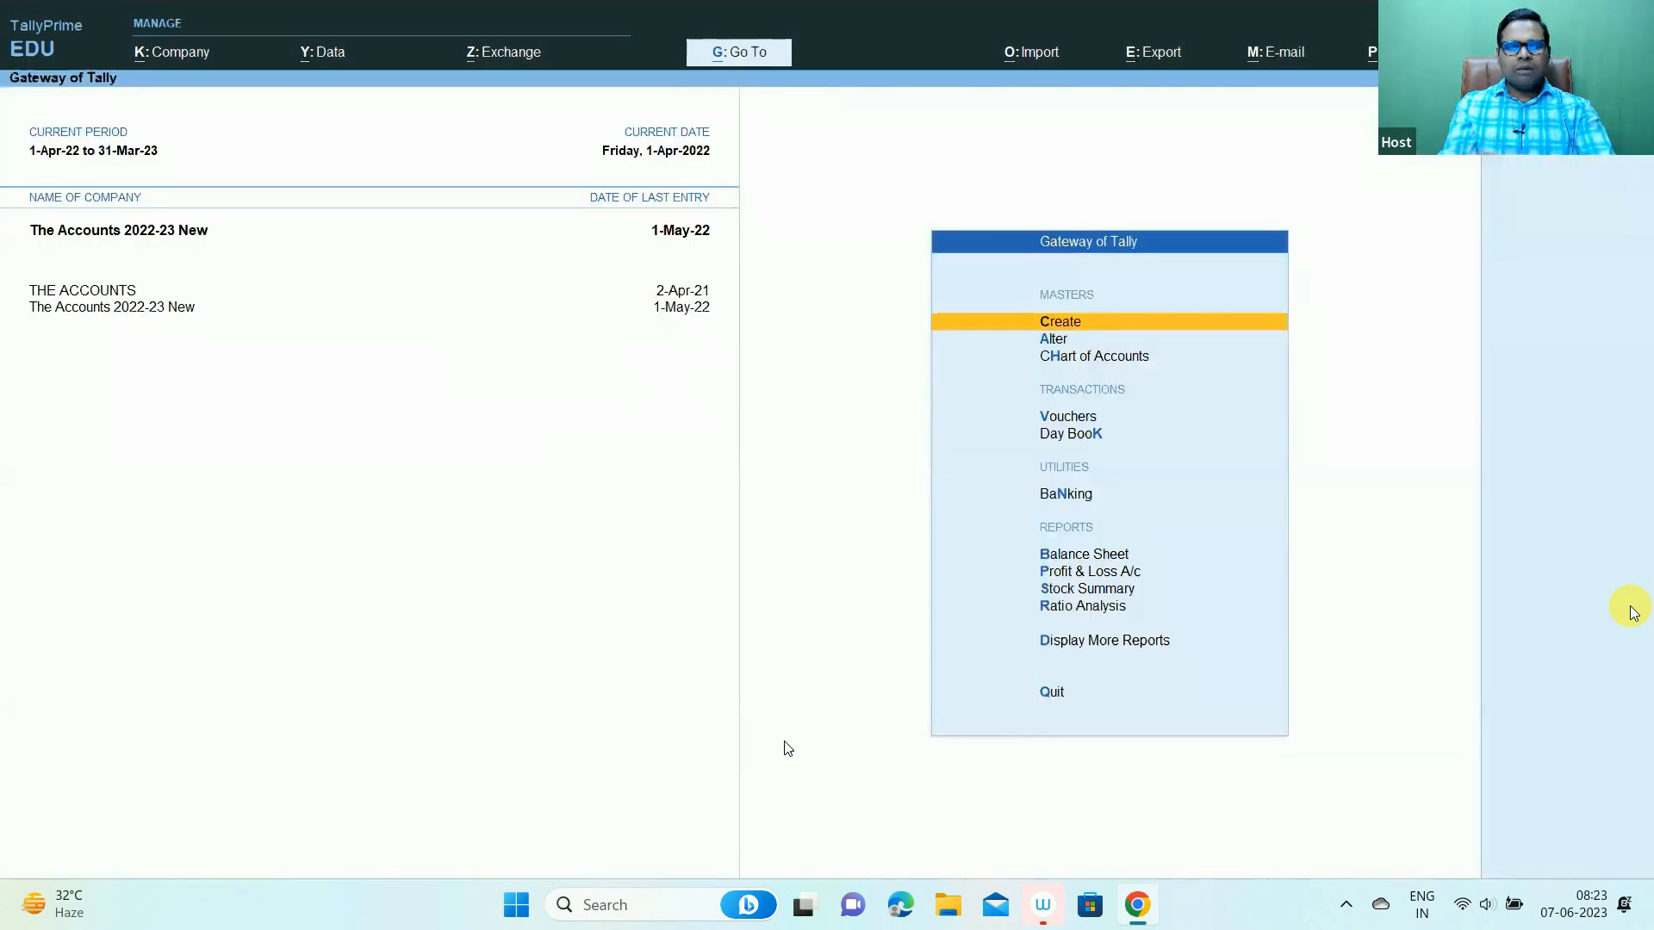
pyautogui.hotkey('alt', 'Tab')
pyautogui.hotkey('alt', 'Tab')
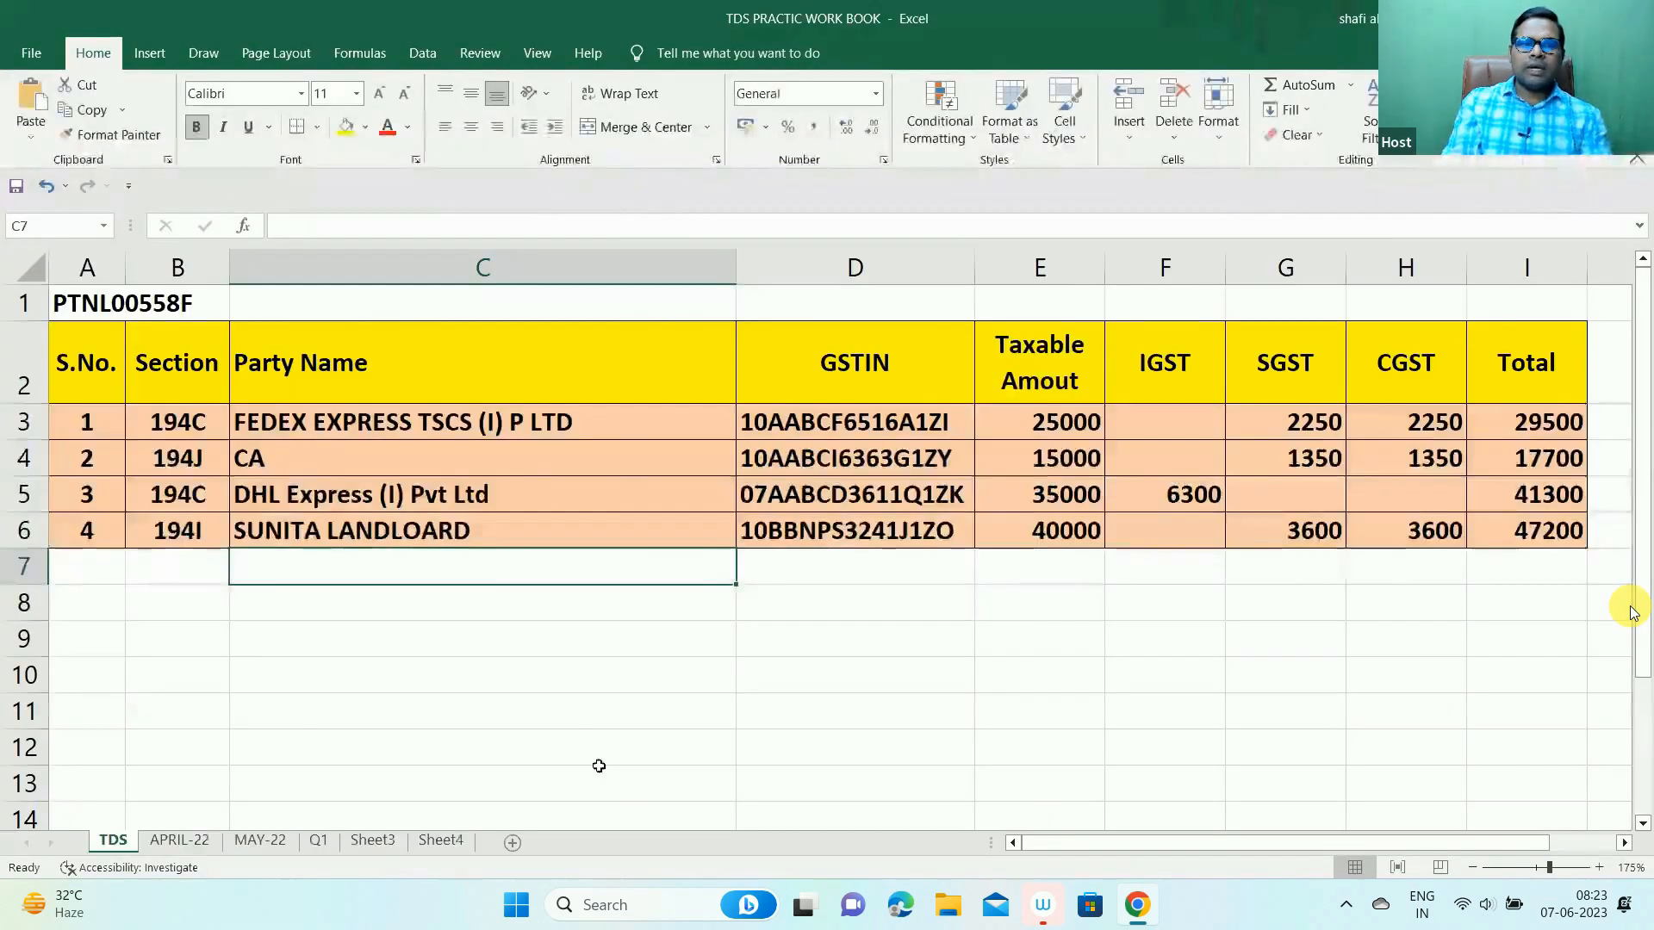
# - Review the section codes of the four payments in column B
pyautogui.click(197, 419)
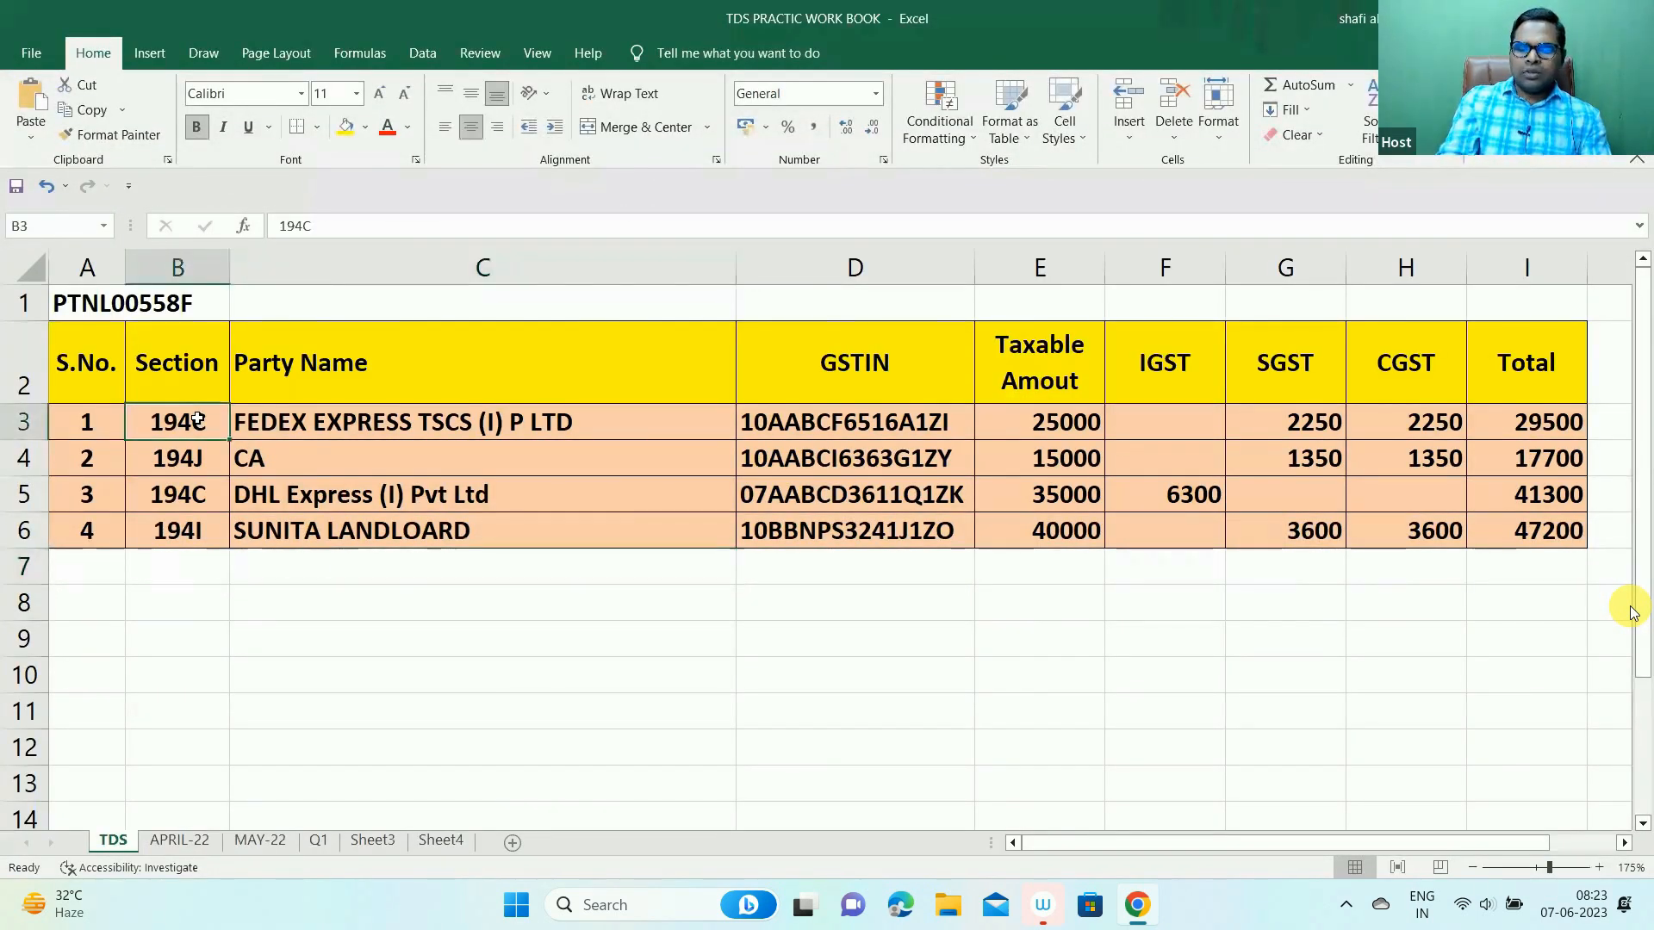
pyautogui.press('Down')
pyautogui.press('Down')
pyautogui.press('Down')
pyautogui.press('Up')
pyautogui.press('Up')
pyautogui.press('Up')
pyautogui.press('Down')
pyautogui.press('Down')
pyautogui.press('Down')
pyautogui.press('Down')
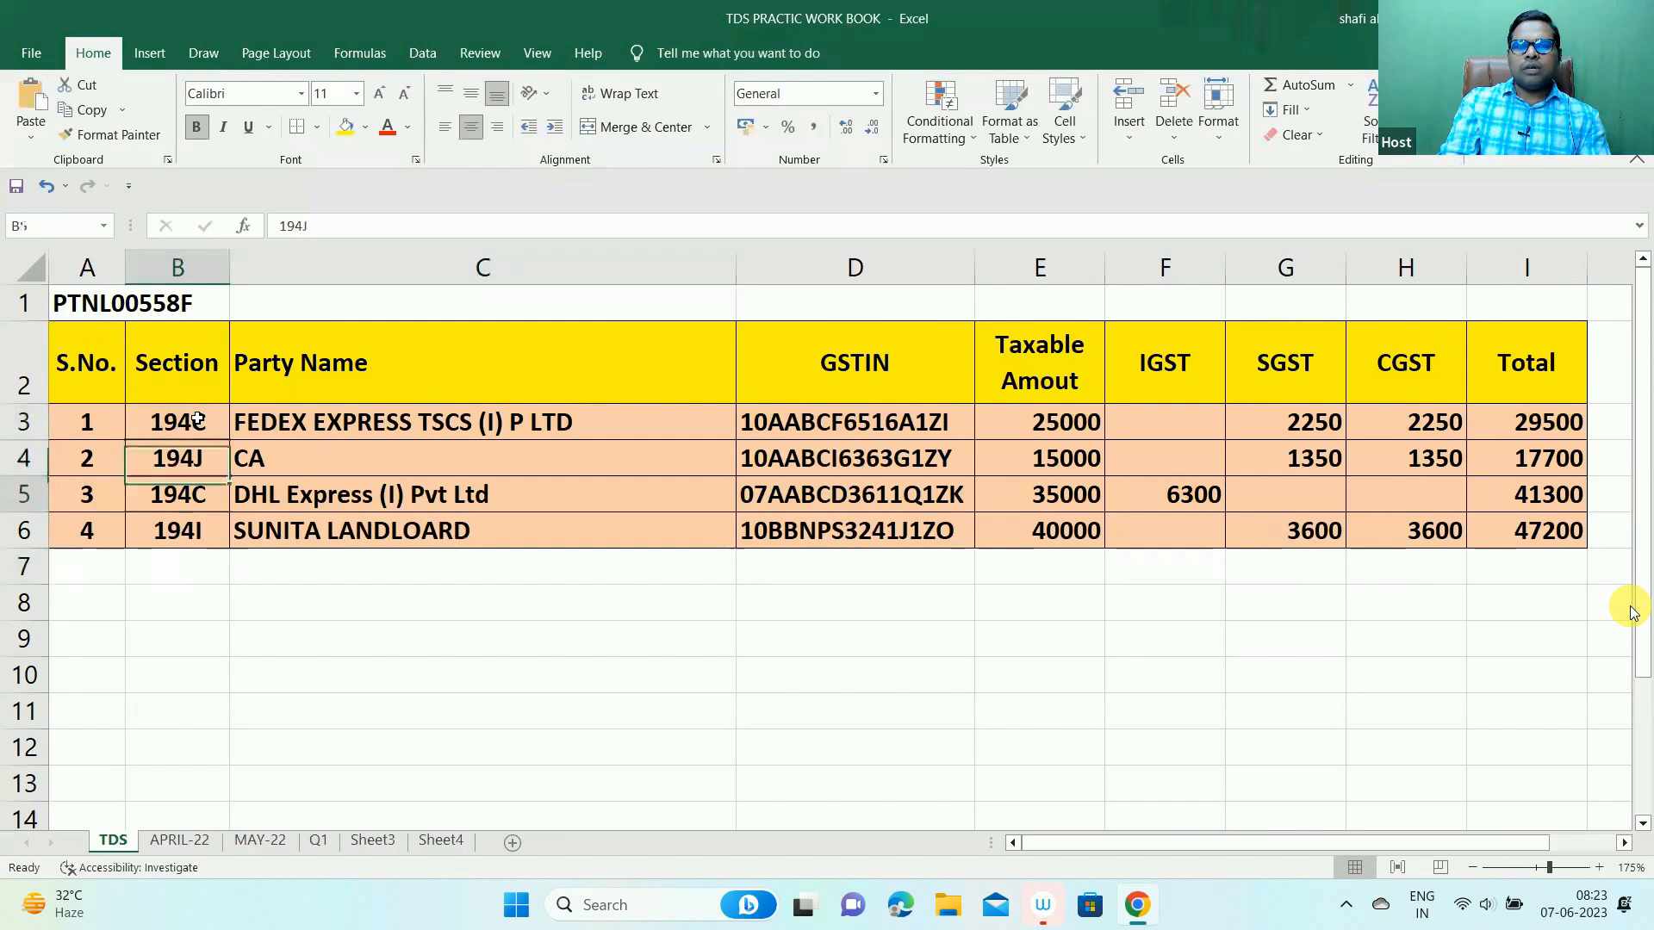
pyautogui.press('Down')
pyautogui.press('Down')
pyautogui.press('Down')
pyautogui.press('Down')
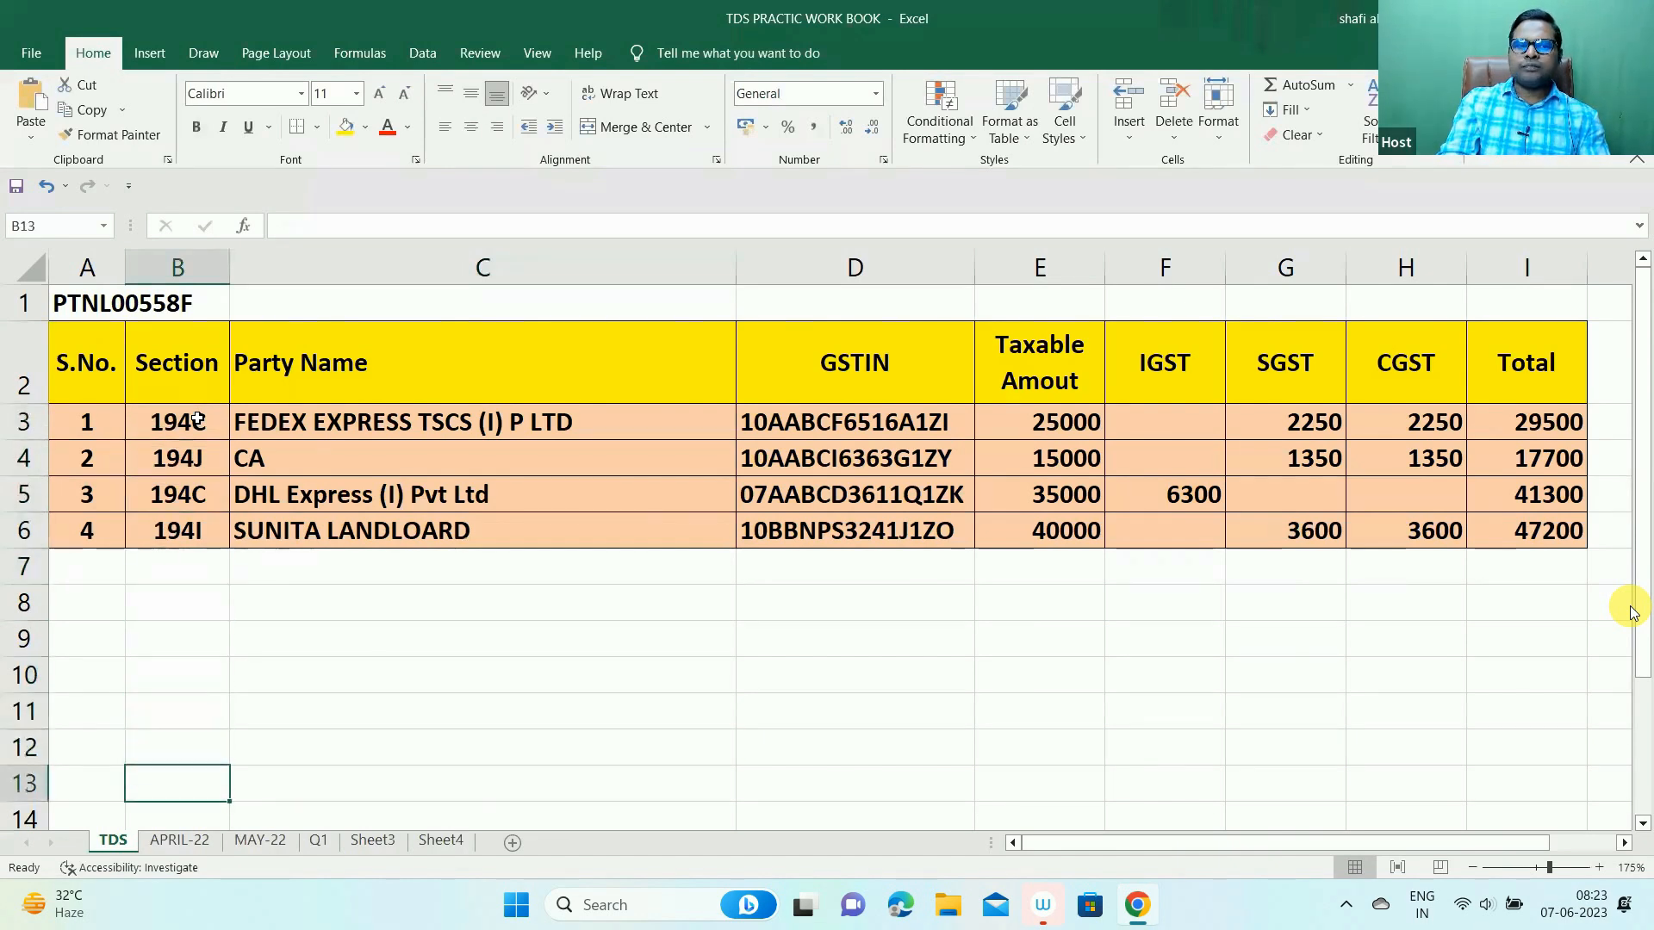
pyautogui.press('Down')
pyautogui.press('Down')
pyautogui.press('Up')
pyautogui.press('Up')
pyautogui.press('Up')
pyautogui.press('Up')
pyautogui.press('Up')
pyautogui.press('Up')
pyautogui.press('Up')
pyautogui.press('Up')
pyautogui.press('Up')
pyautogui.press('Up')
pyautogui.press('Up')
pyautogui.press('Up')
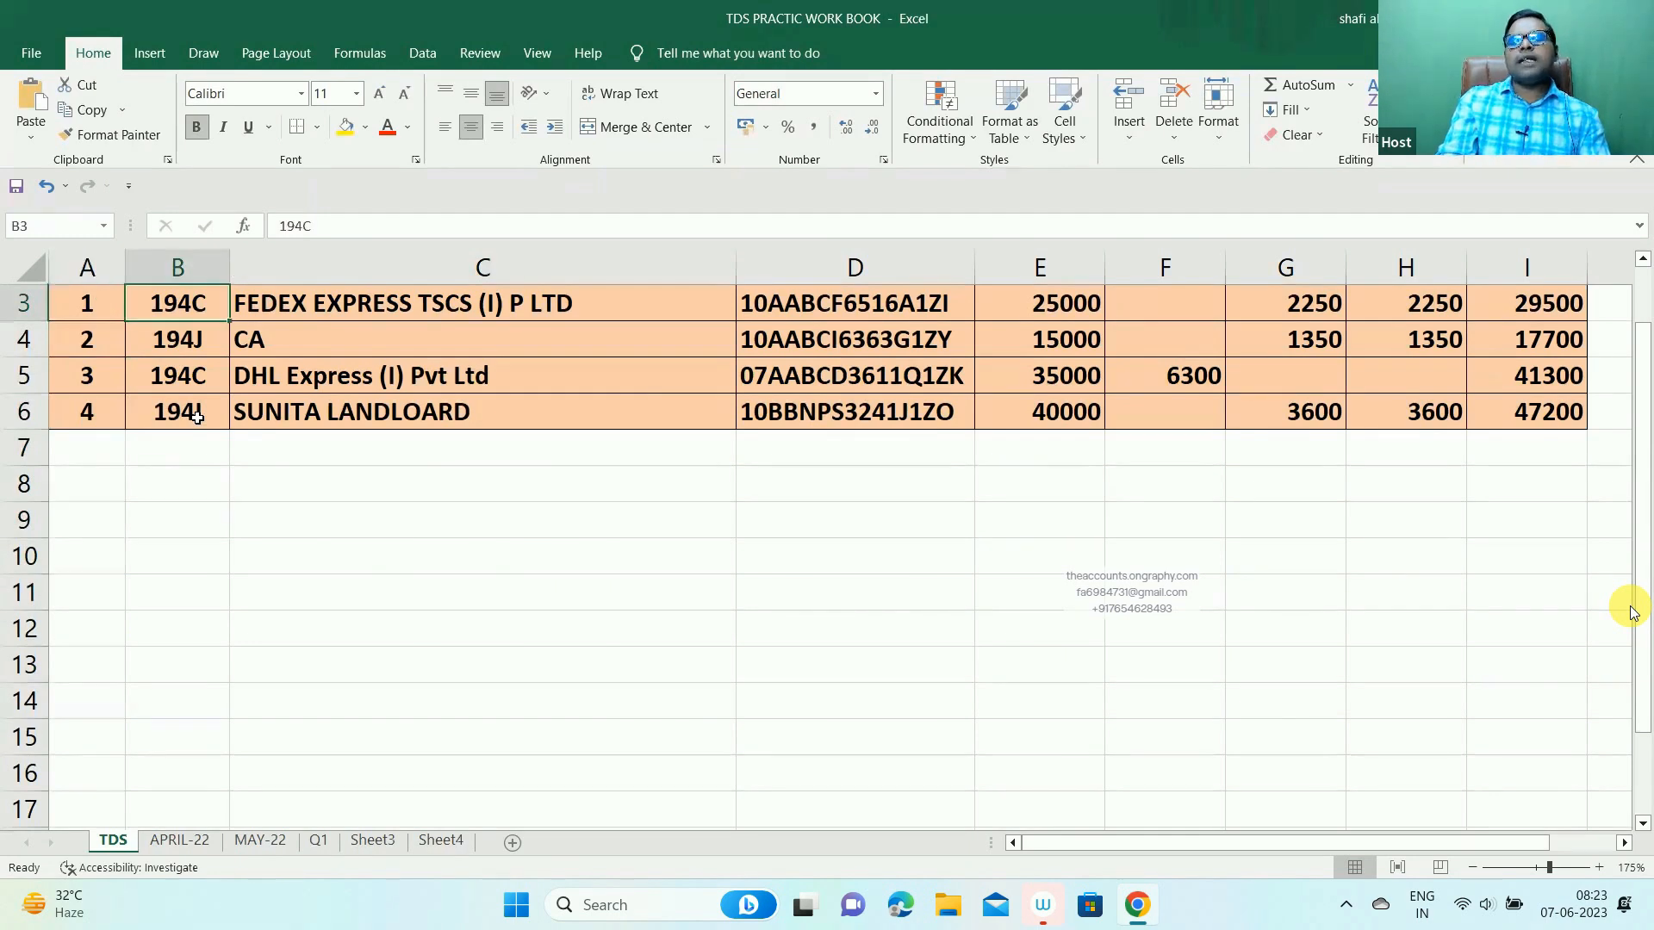
# - Check the FEDEX EXPRESS party name, GSTIN and amounts, then return to TallyPrime
pyautogui.press('Right')
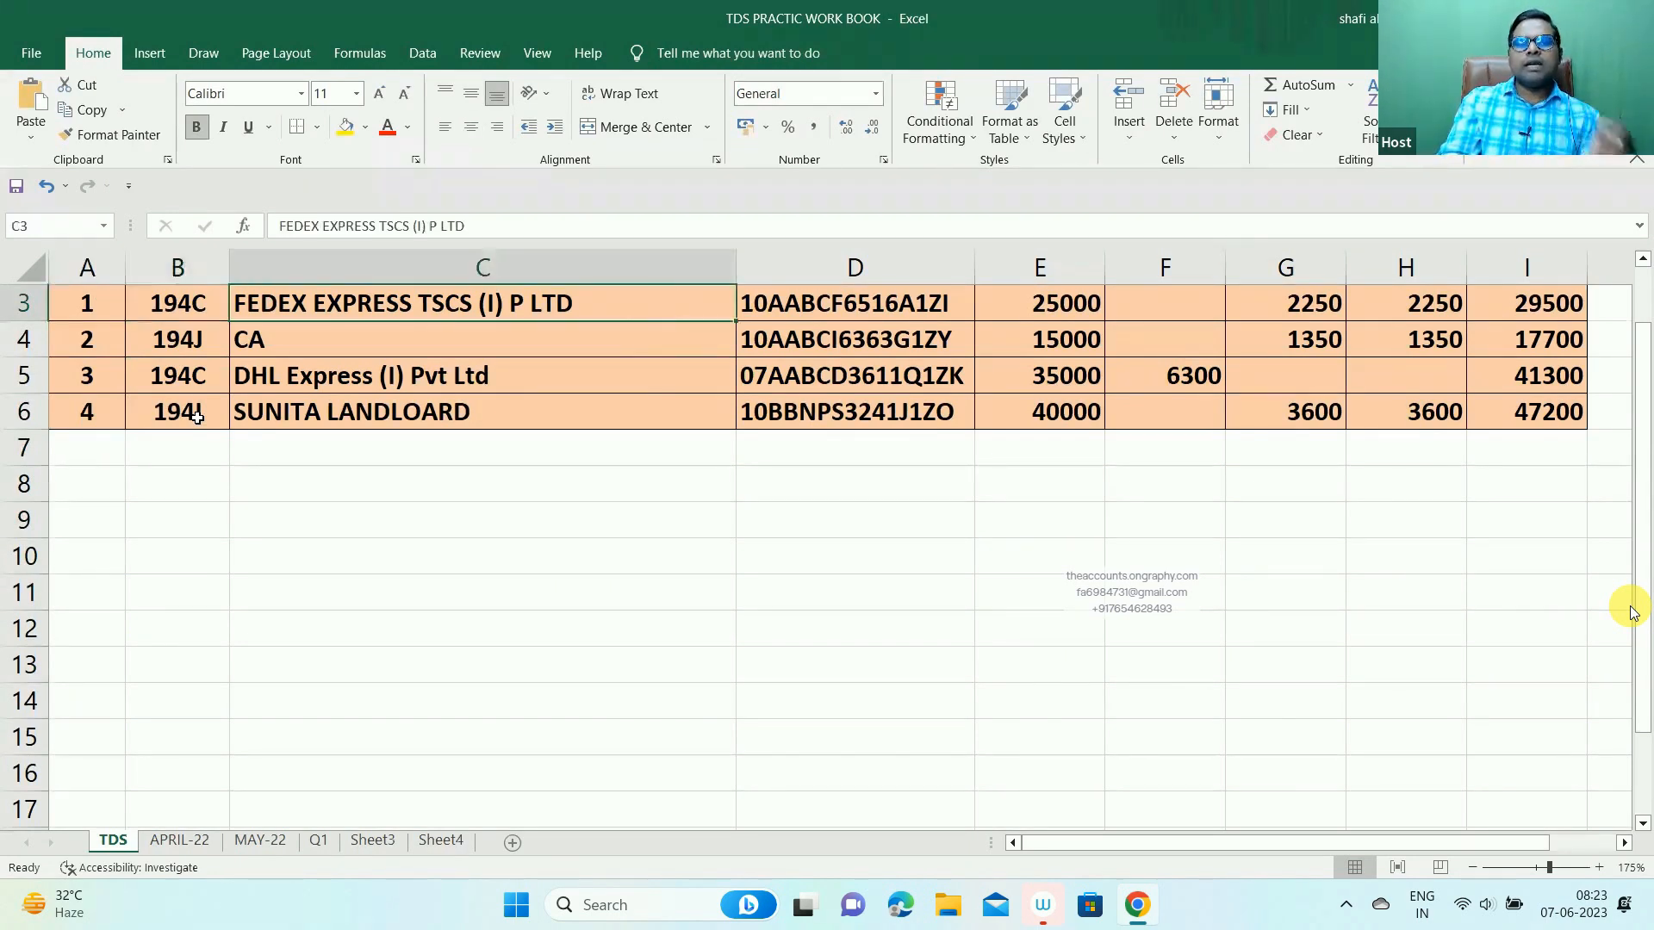
pyautogui.press('Right')
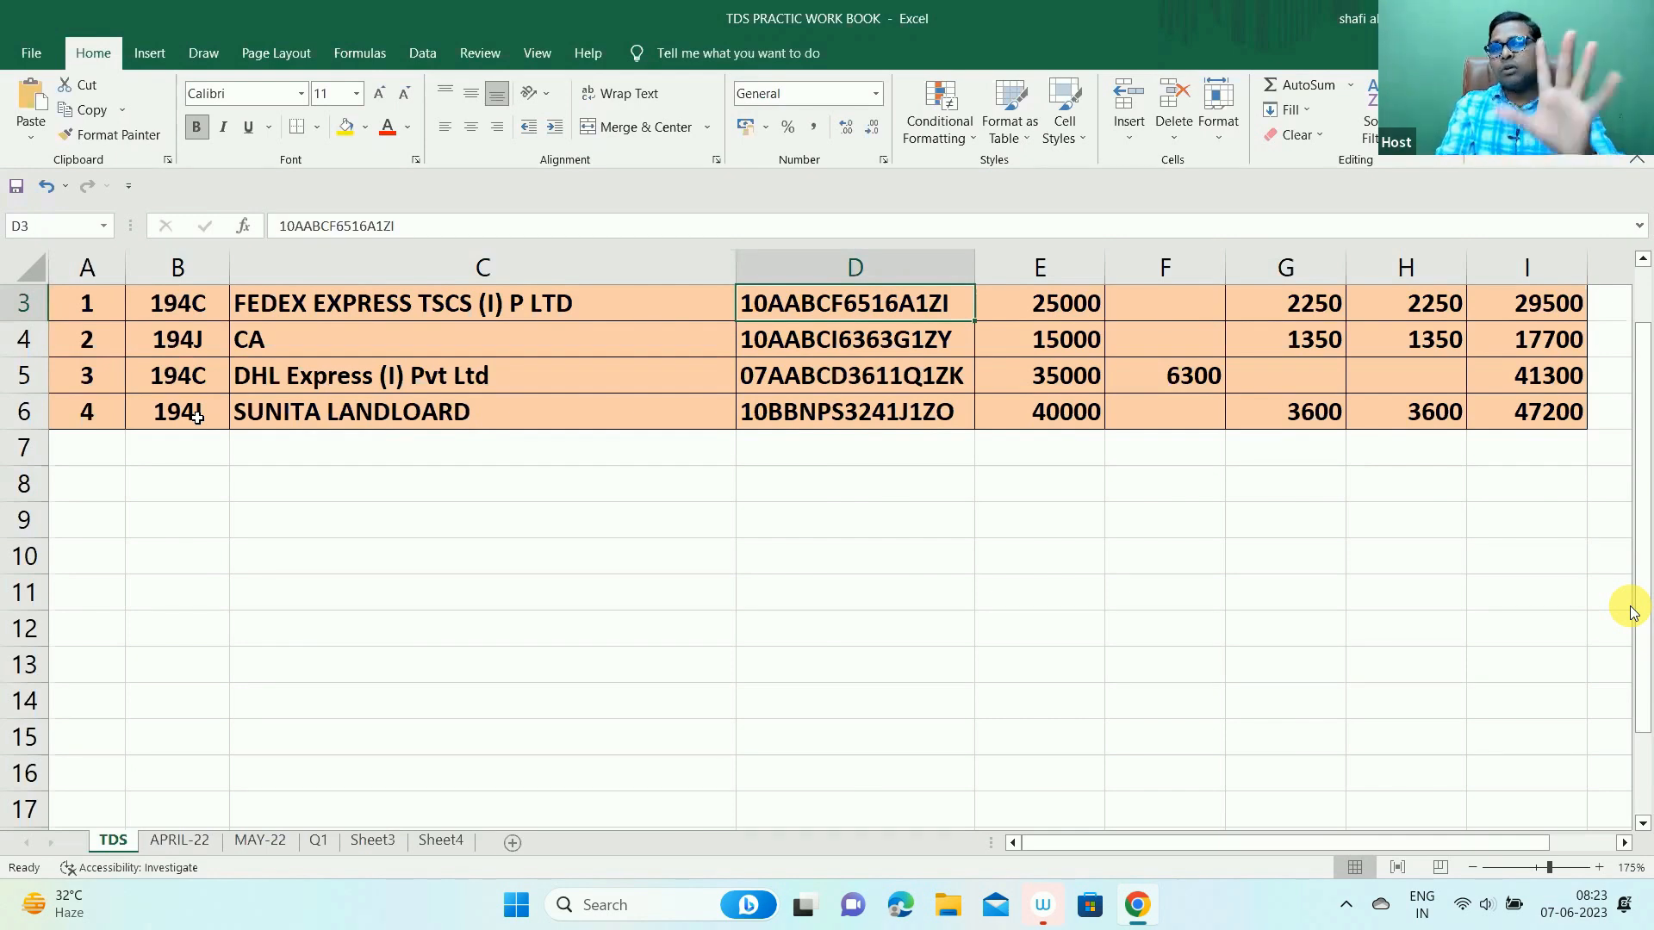
pyautogui.press('Right')
pyautogui.press('Right')
pyautogui.press('Right')
pyautogui.press('Right')
pyautogui.press('Right')
pyautogui.press('Down')
pyautogui.press('Down')
pyautogui.press('Down')
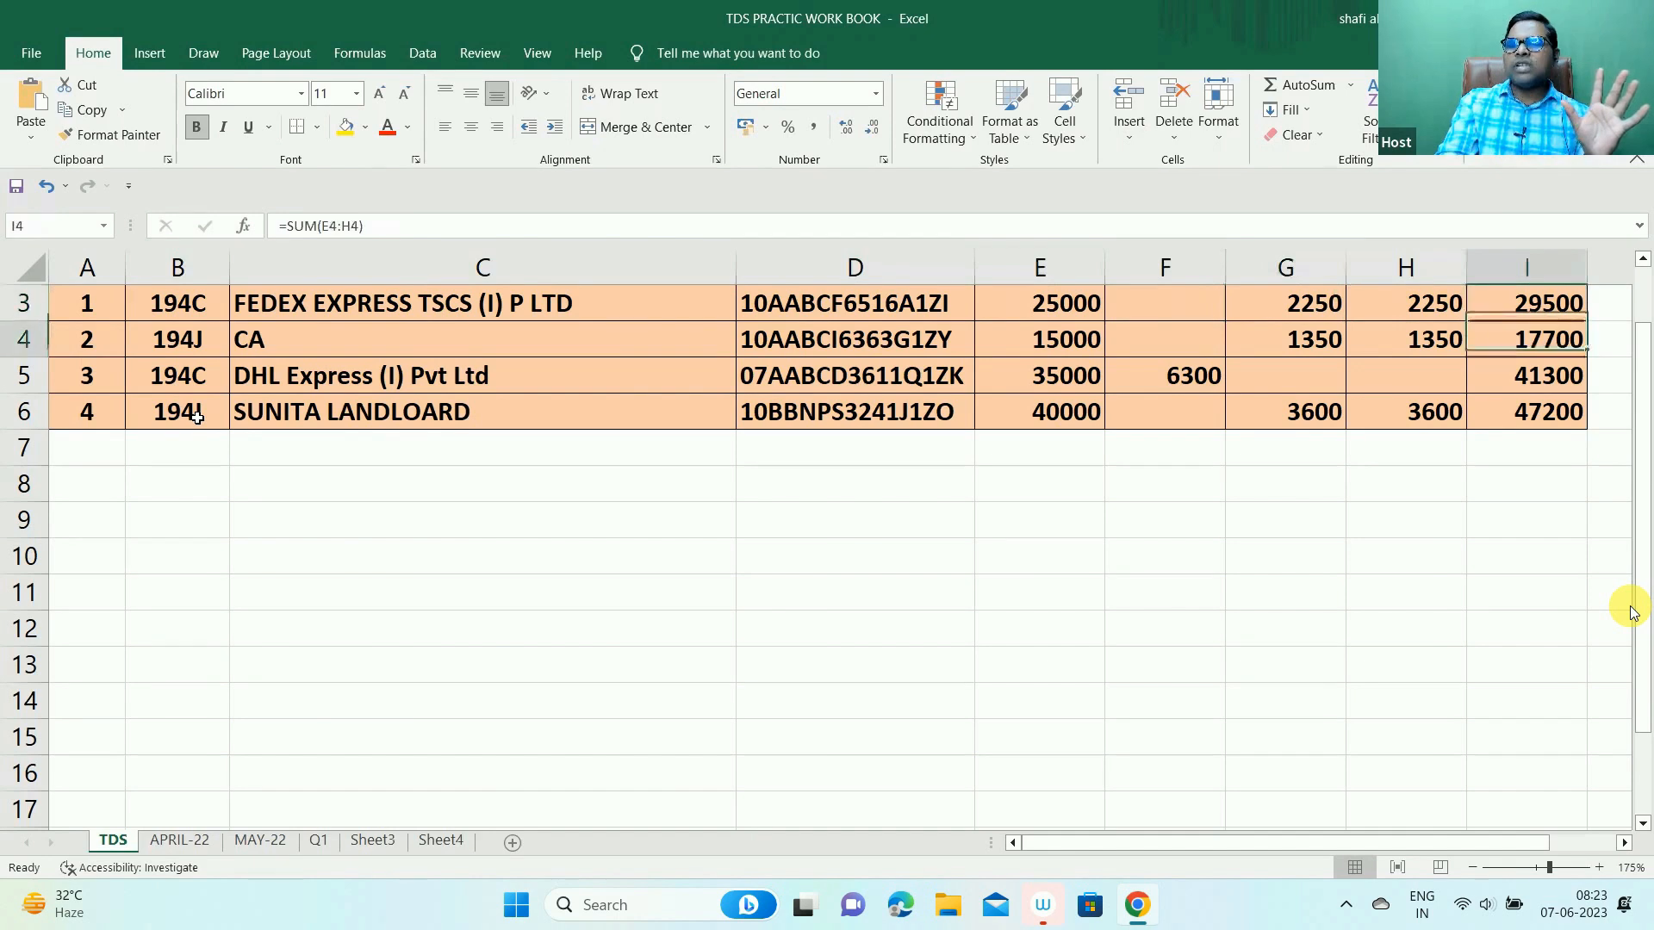
pyautogui.press('Left')
pyautogui.press('Left')
pyautogui.press('Left')
pyautogui.press('Left')
pyautogui.press('Left')
pyautogui.press('Left')
pyautogui.press('Left')
pyautogui.press('Left')
pyautogui.press('Up')
pyautogui.press('Up')
pyautogui.press('Up')
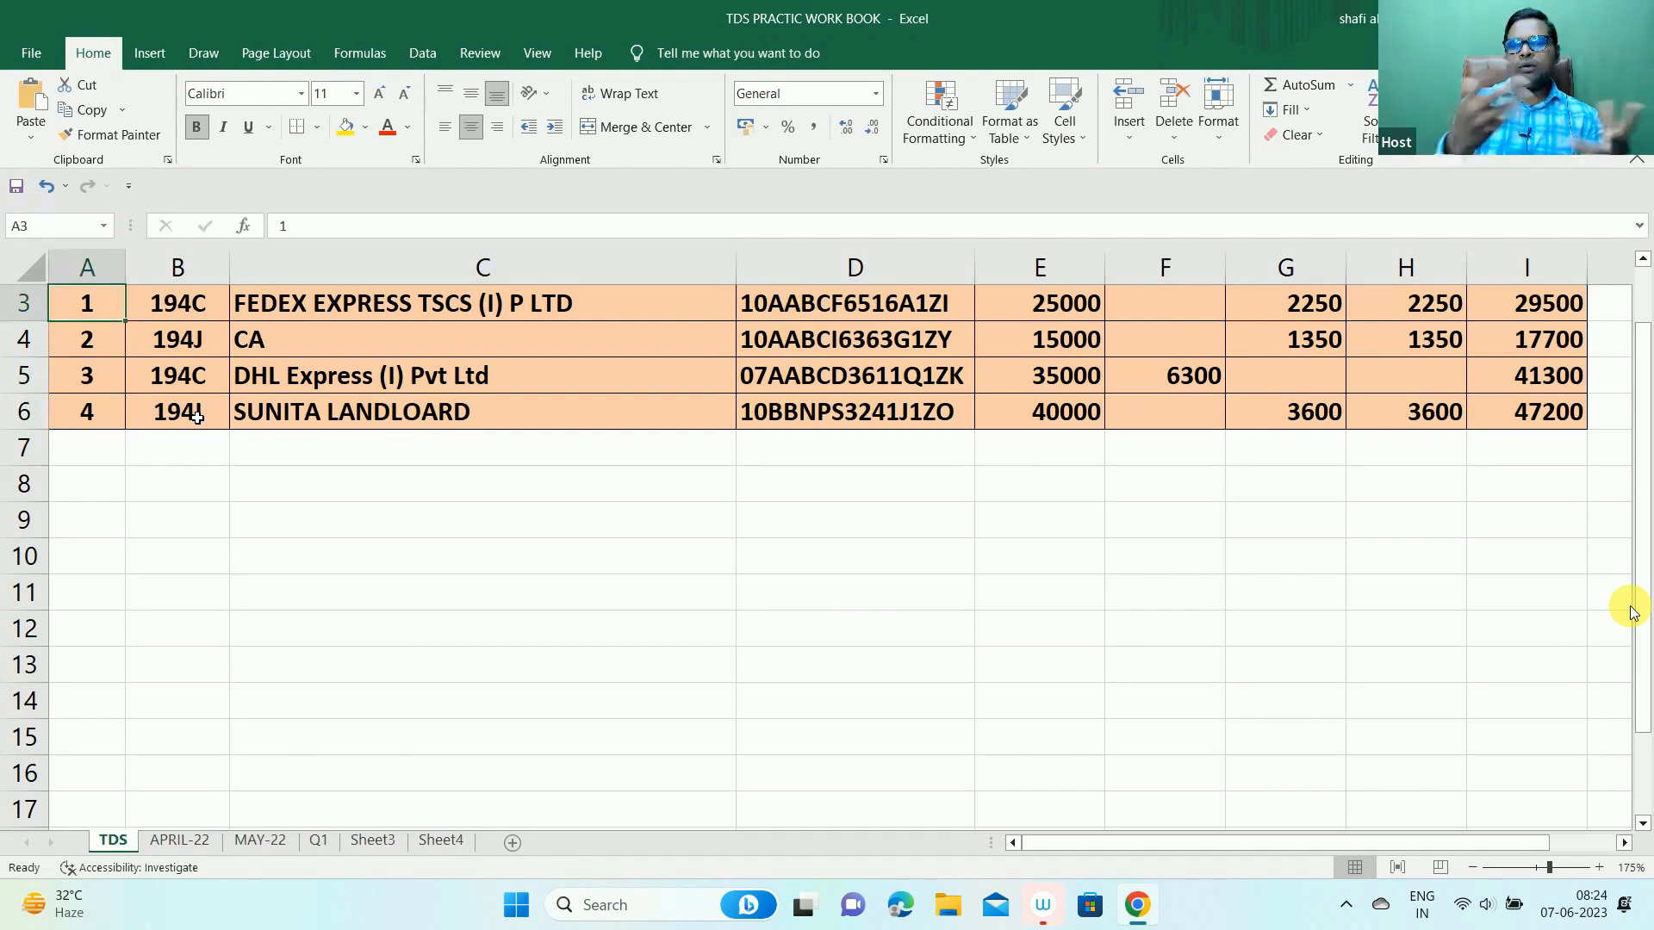
pyautogui.hotkey('alt', 'Tab')
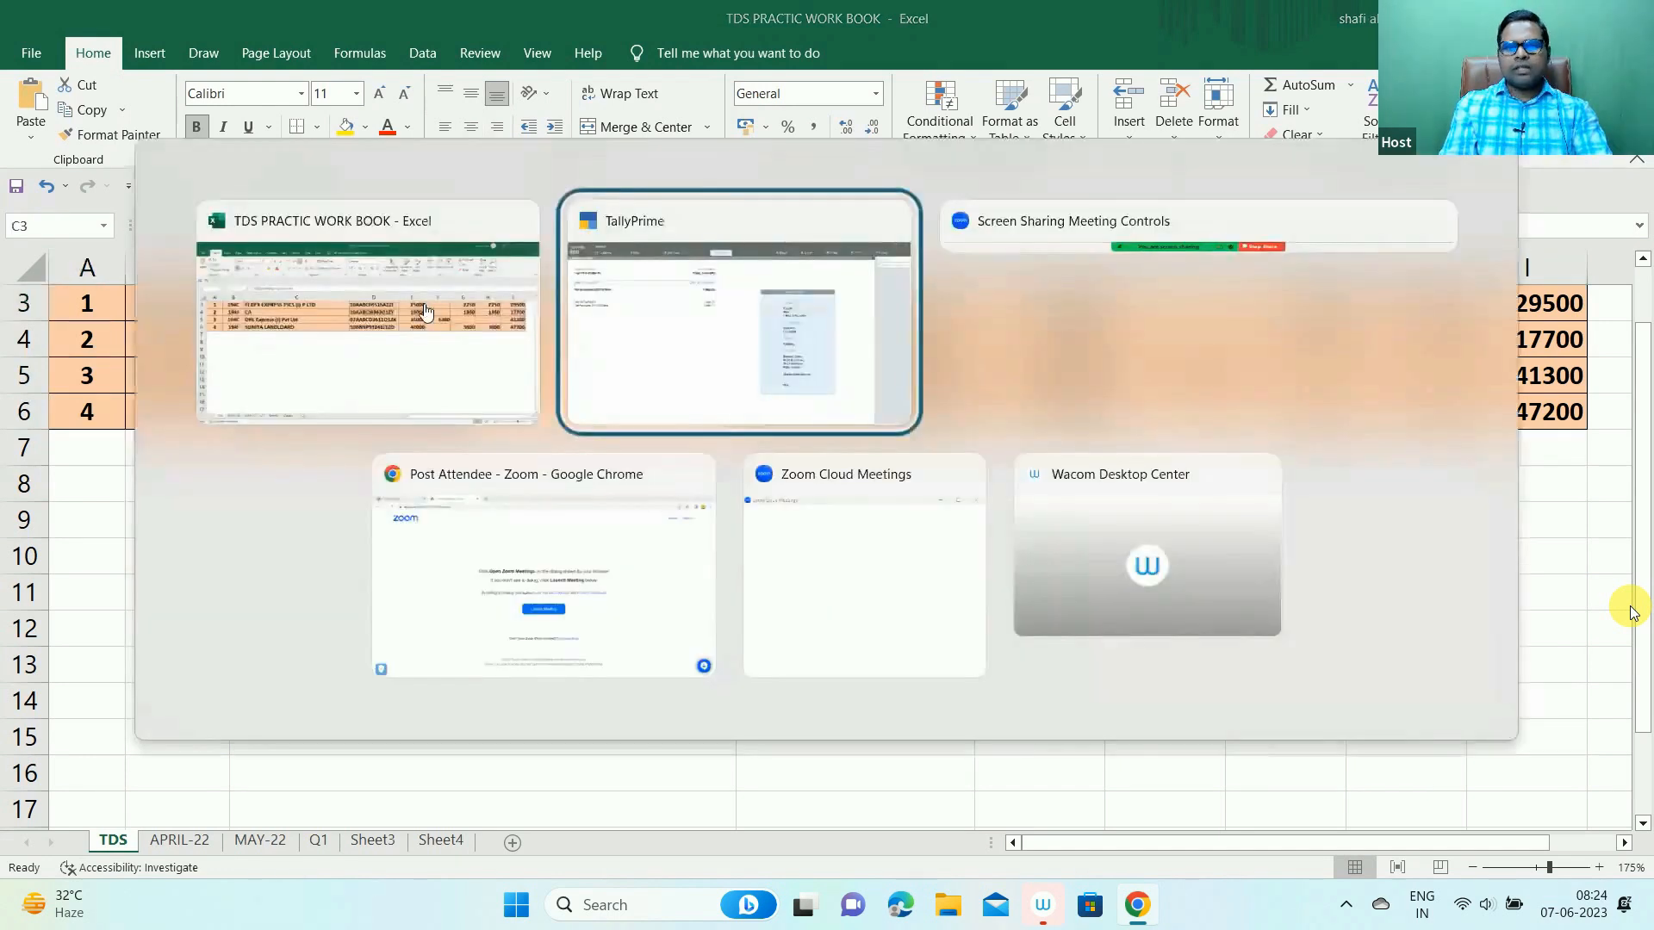
# - Open voucher entry and switch to a new Purchase voucher No. 25
pyautogui.press('v')
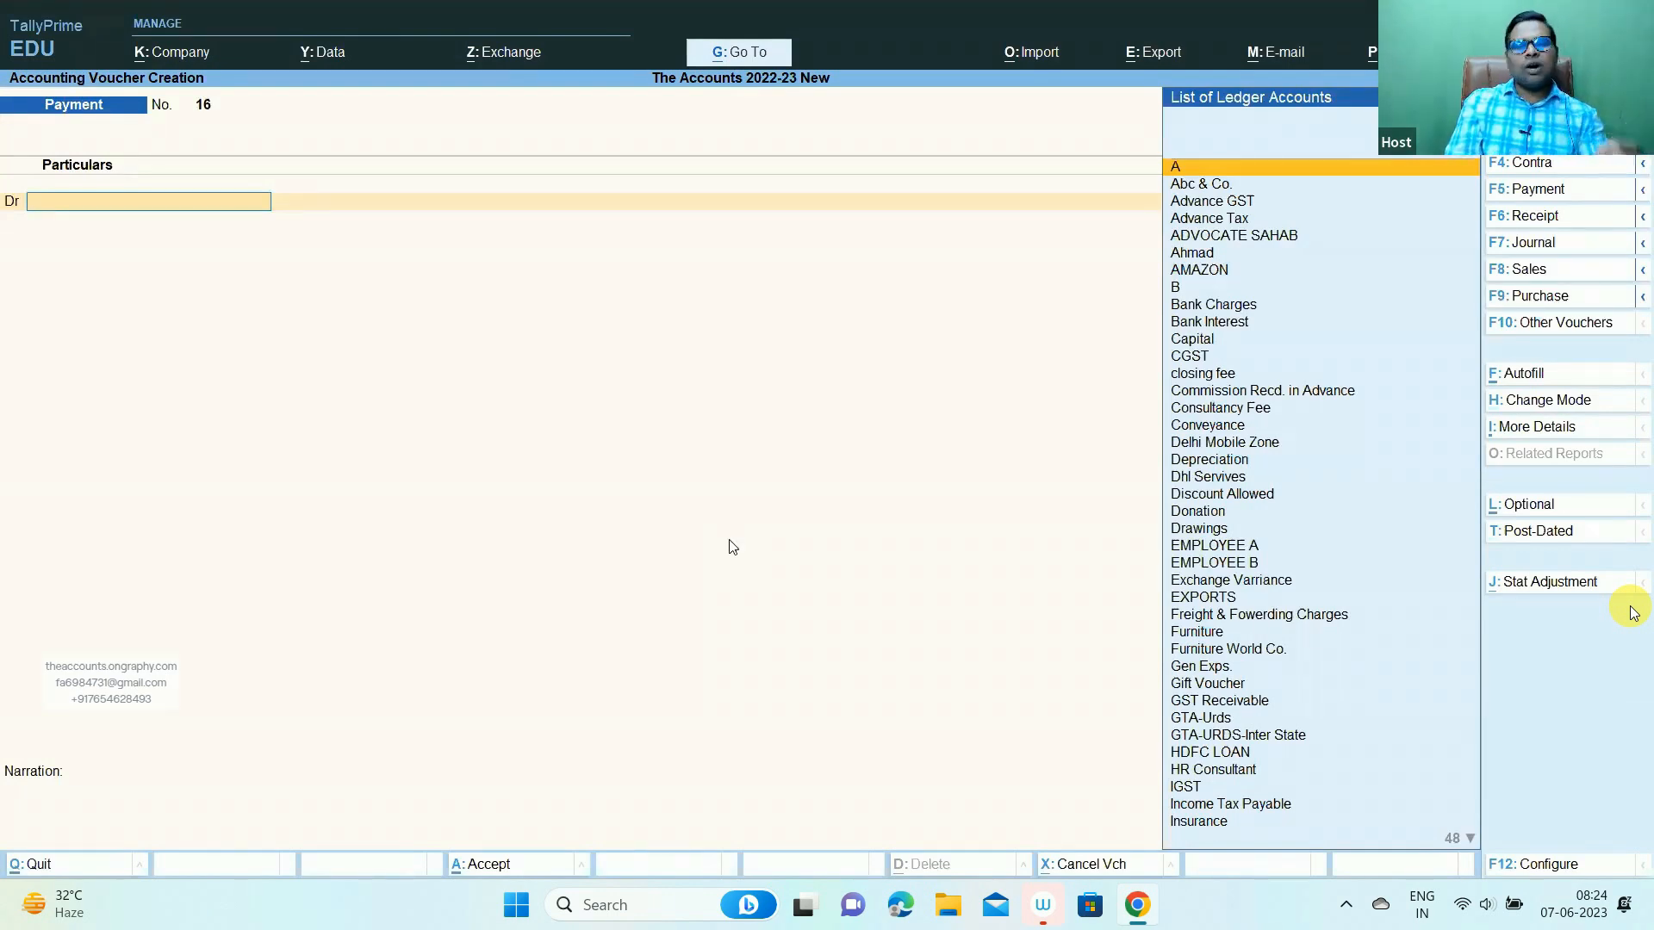
pyautogui.press('F9')
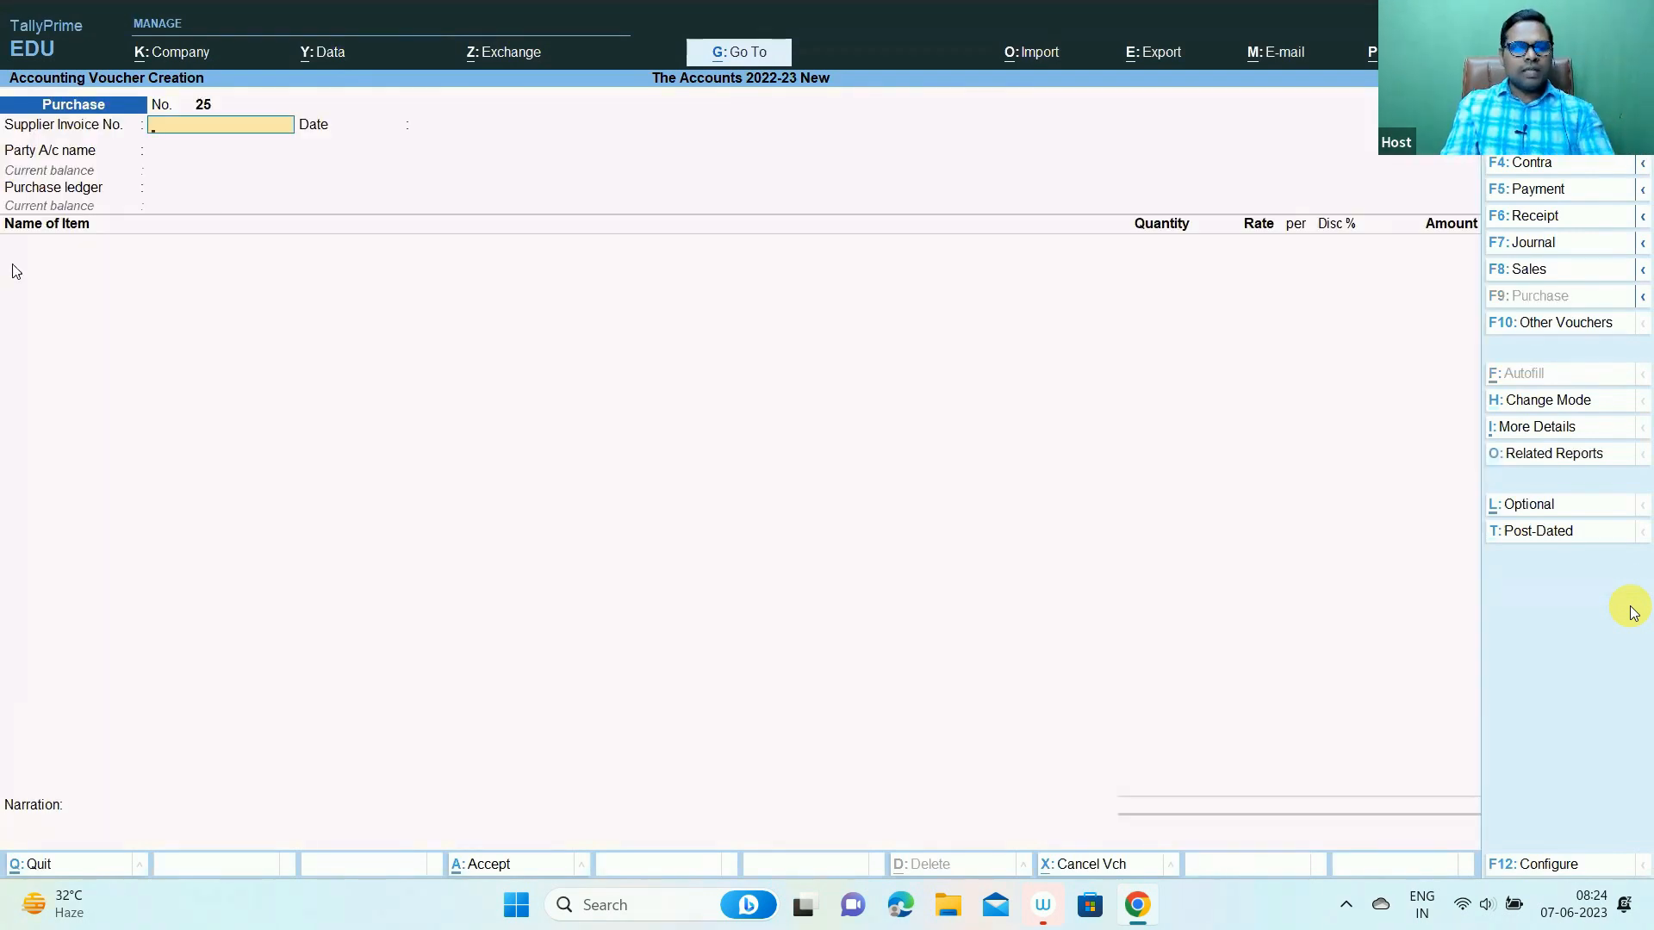
pyautogui.press('ctrl')
pyautogui.scroll(3, 1630, 610)
# - Switch to Accounting Invoice mode and enter supplier invoice 123 dated 1-Apr-22
pyautogui.scroll(-3, 1631, 610)
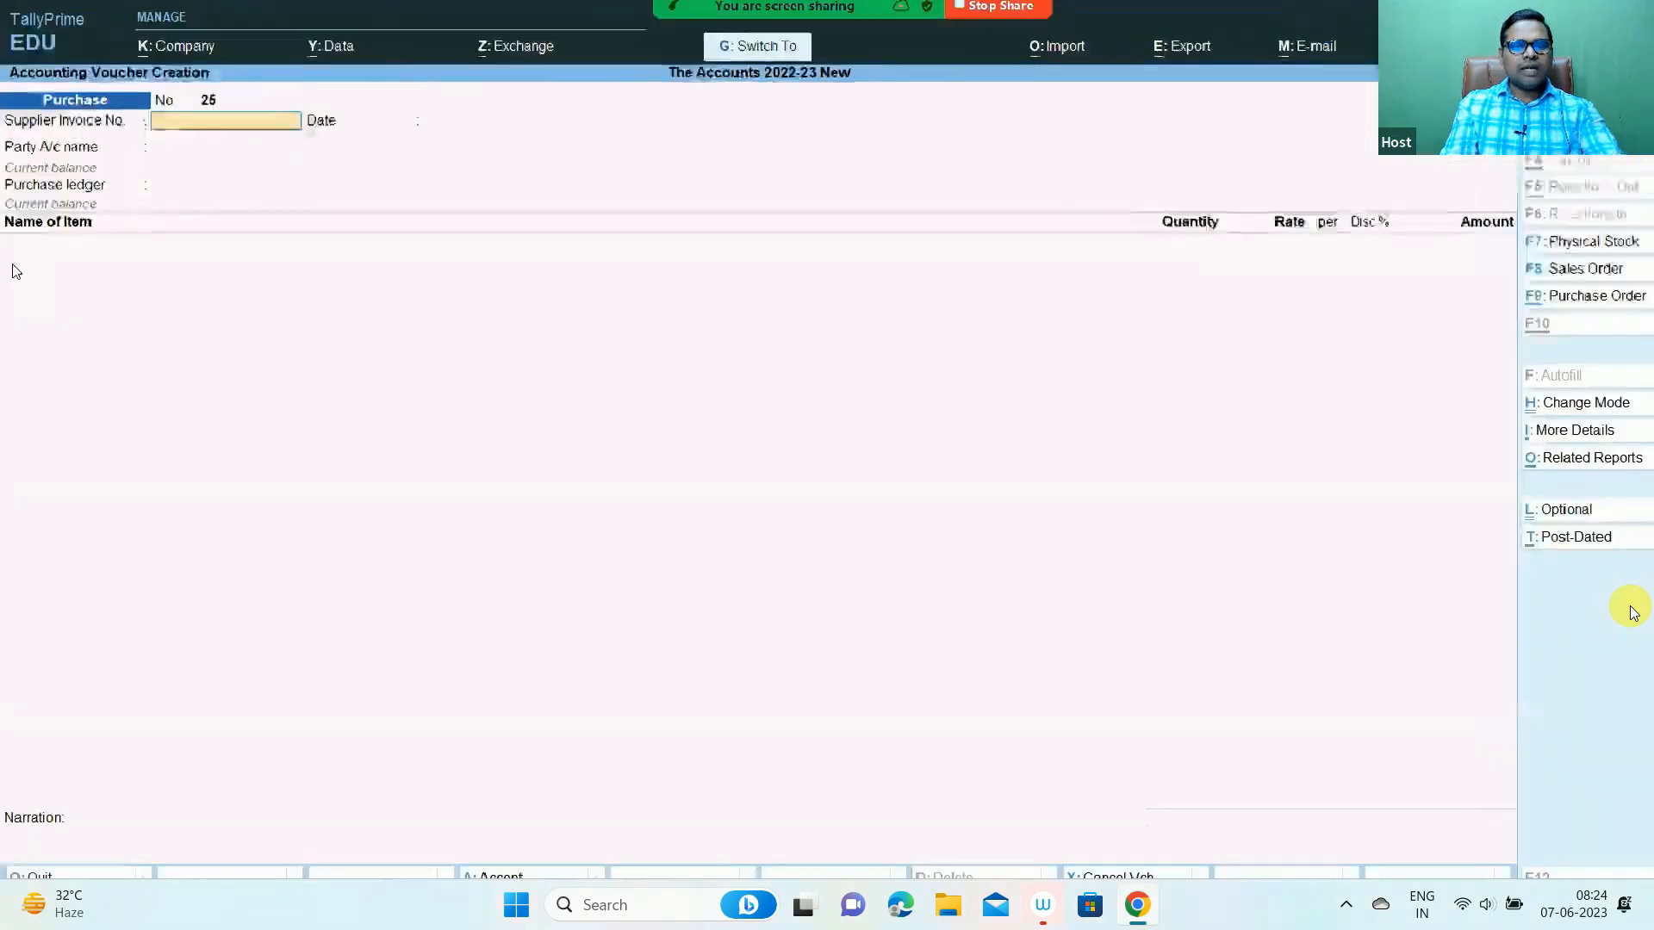
pyautogui.click(1557, 409)
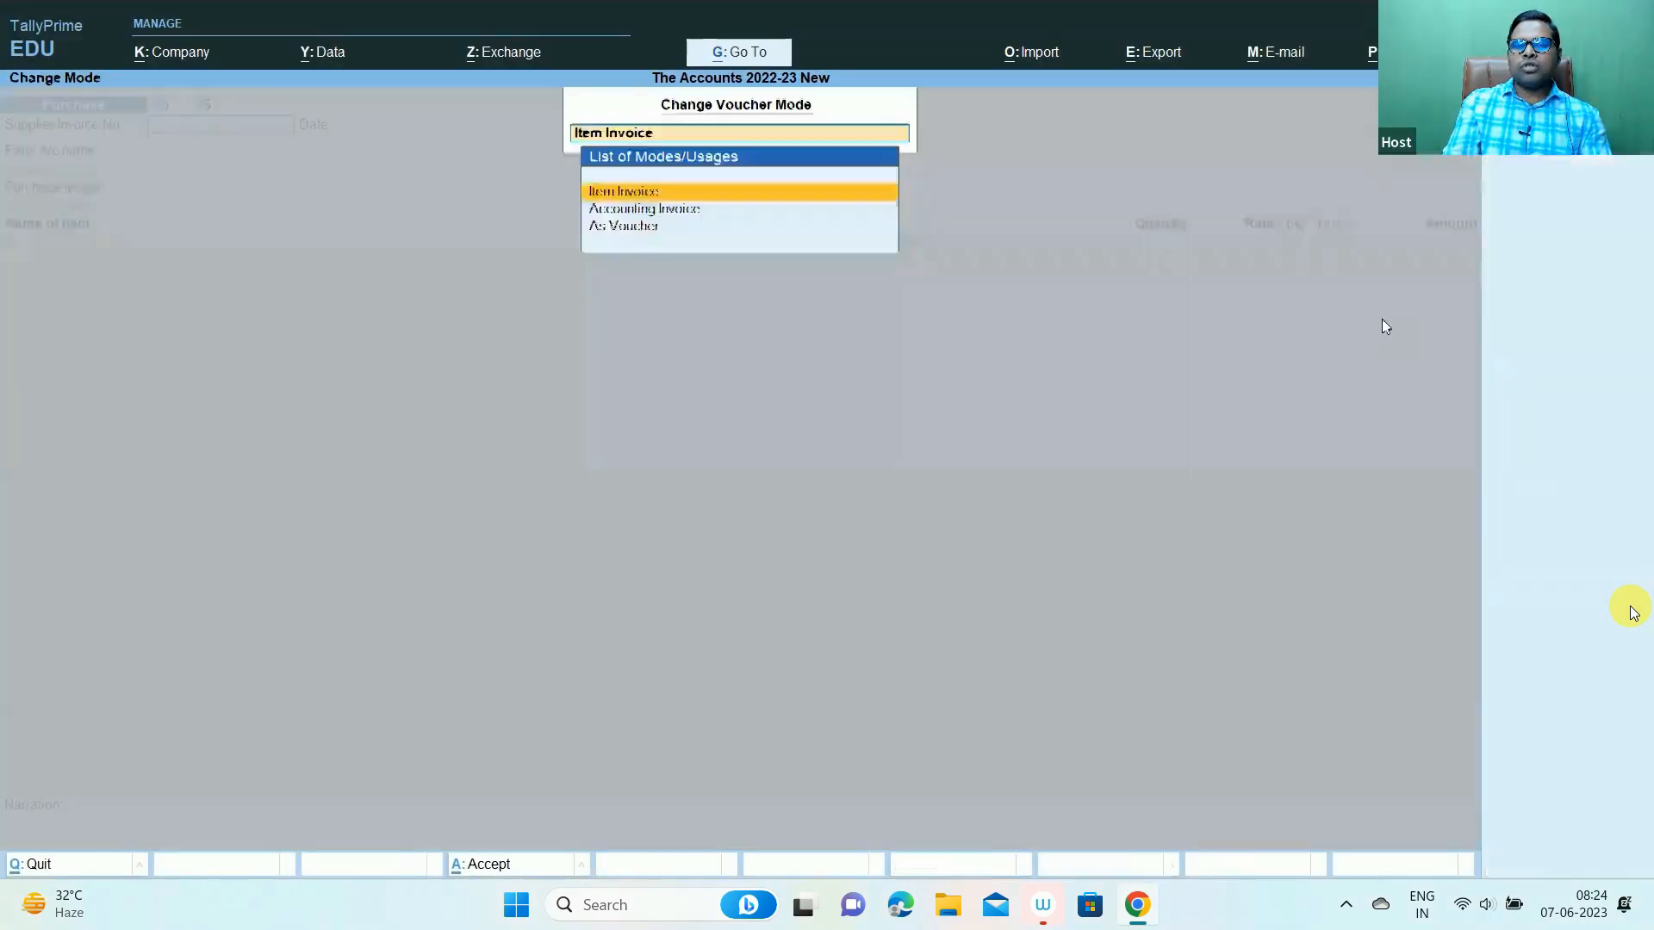
pyautogui.click(659, 210)
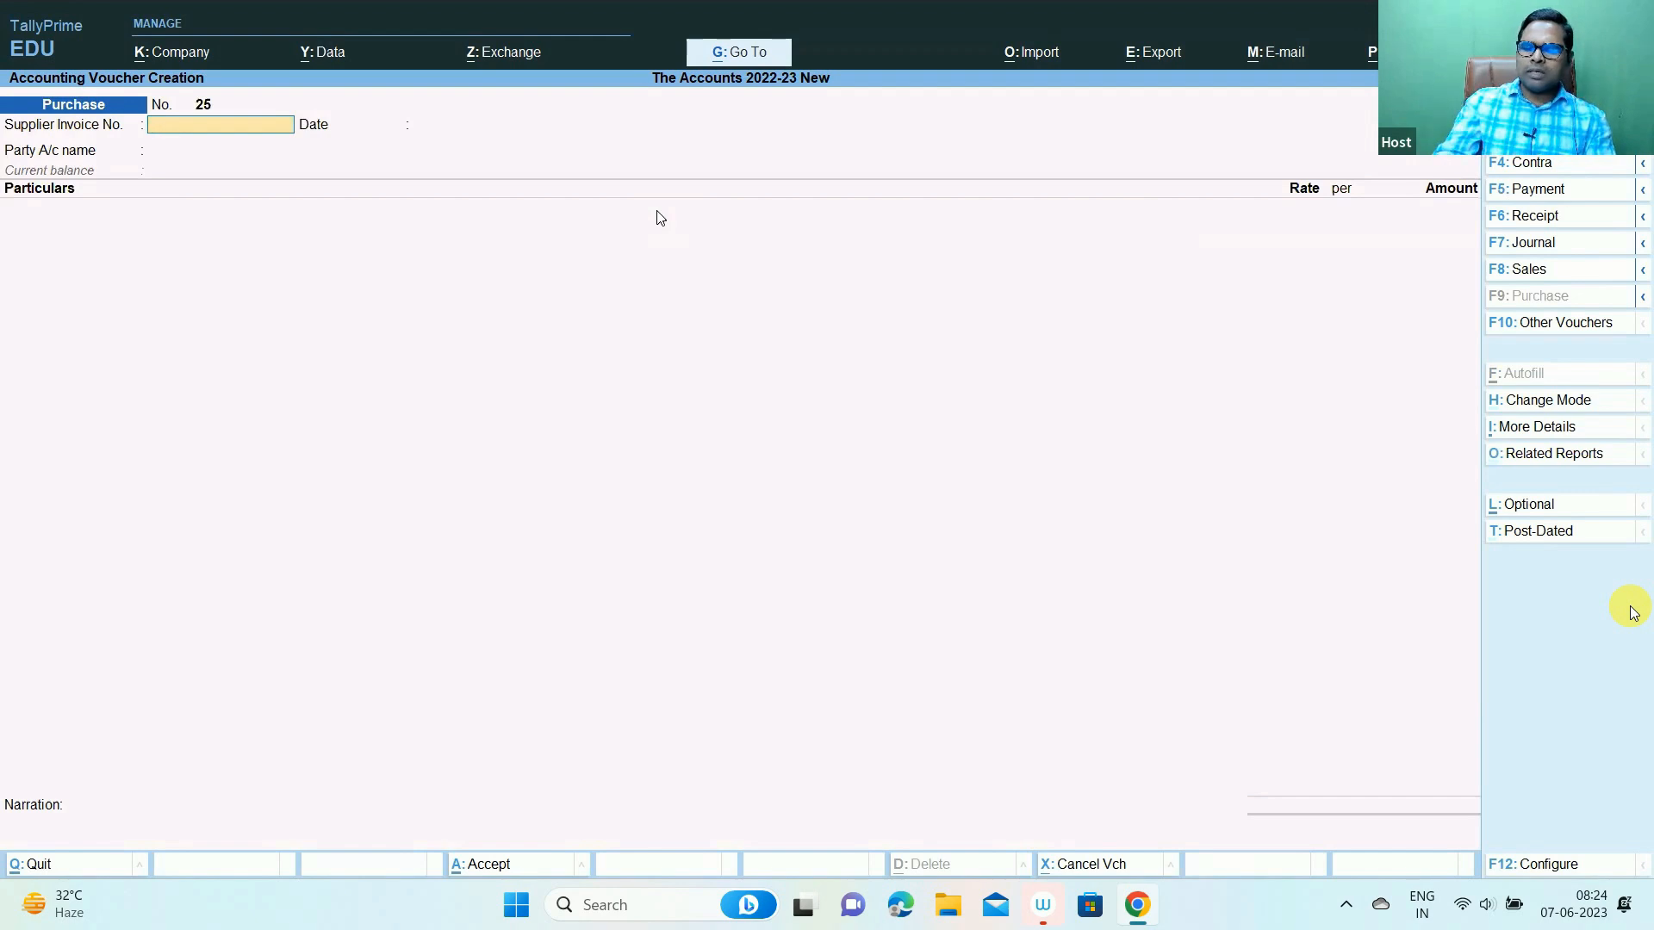
pyautogui.write('123')
pyautogui.press('Return')
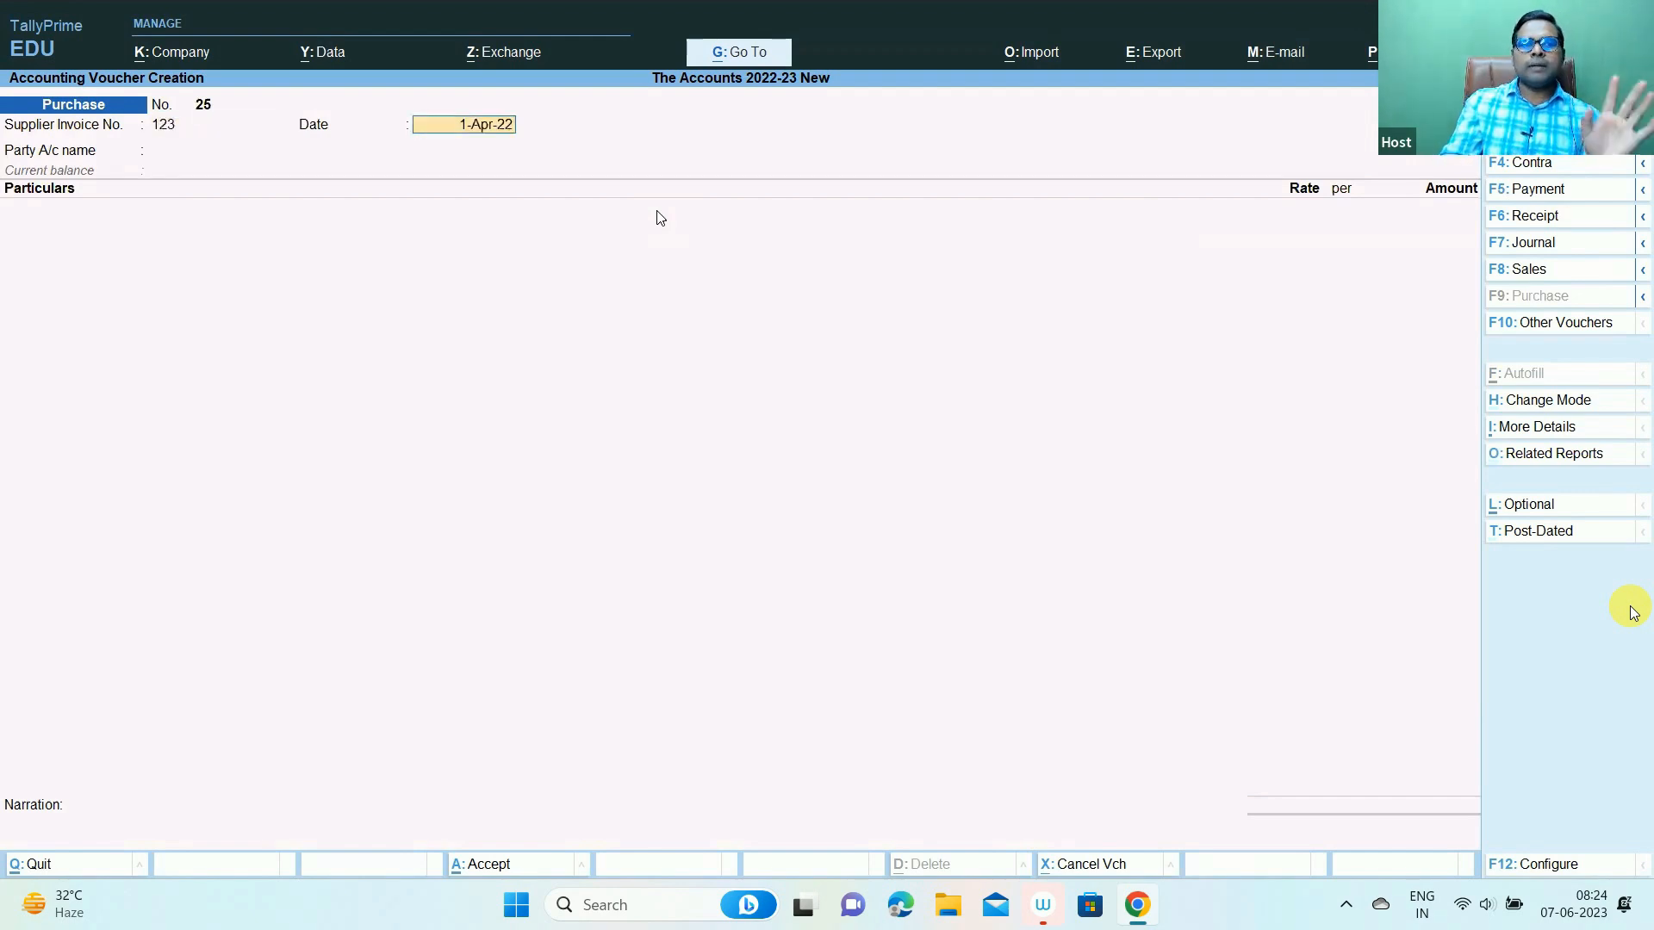
pyautogui.press('Return')
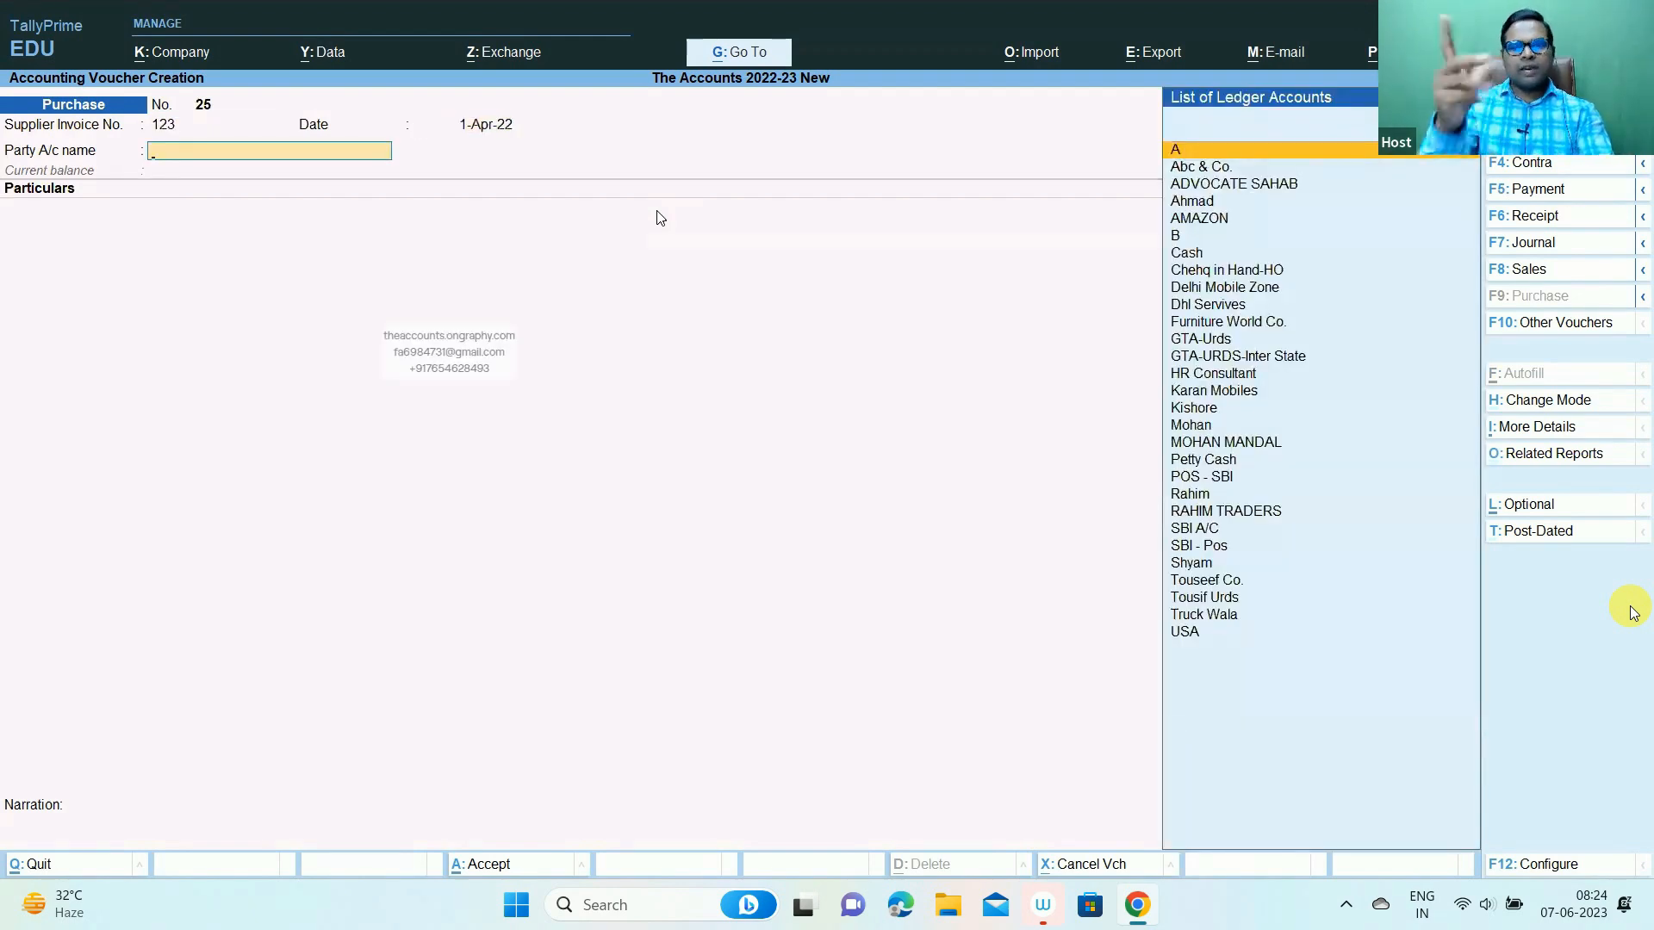
# - Copy the FEDEX EXPRESS party name from Excel cell C3 into a new ledger
pyautogui.hotkey('alt', 'Tab')
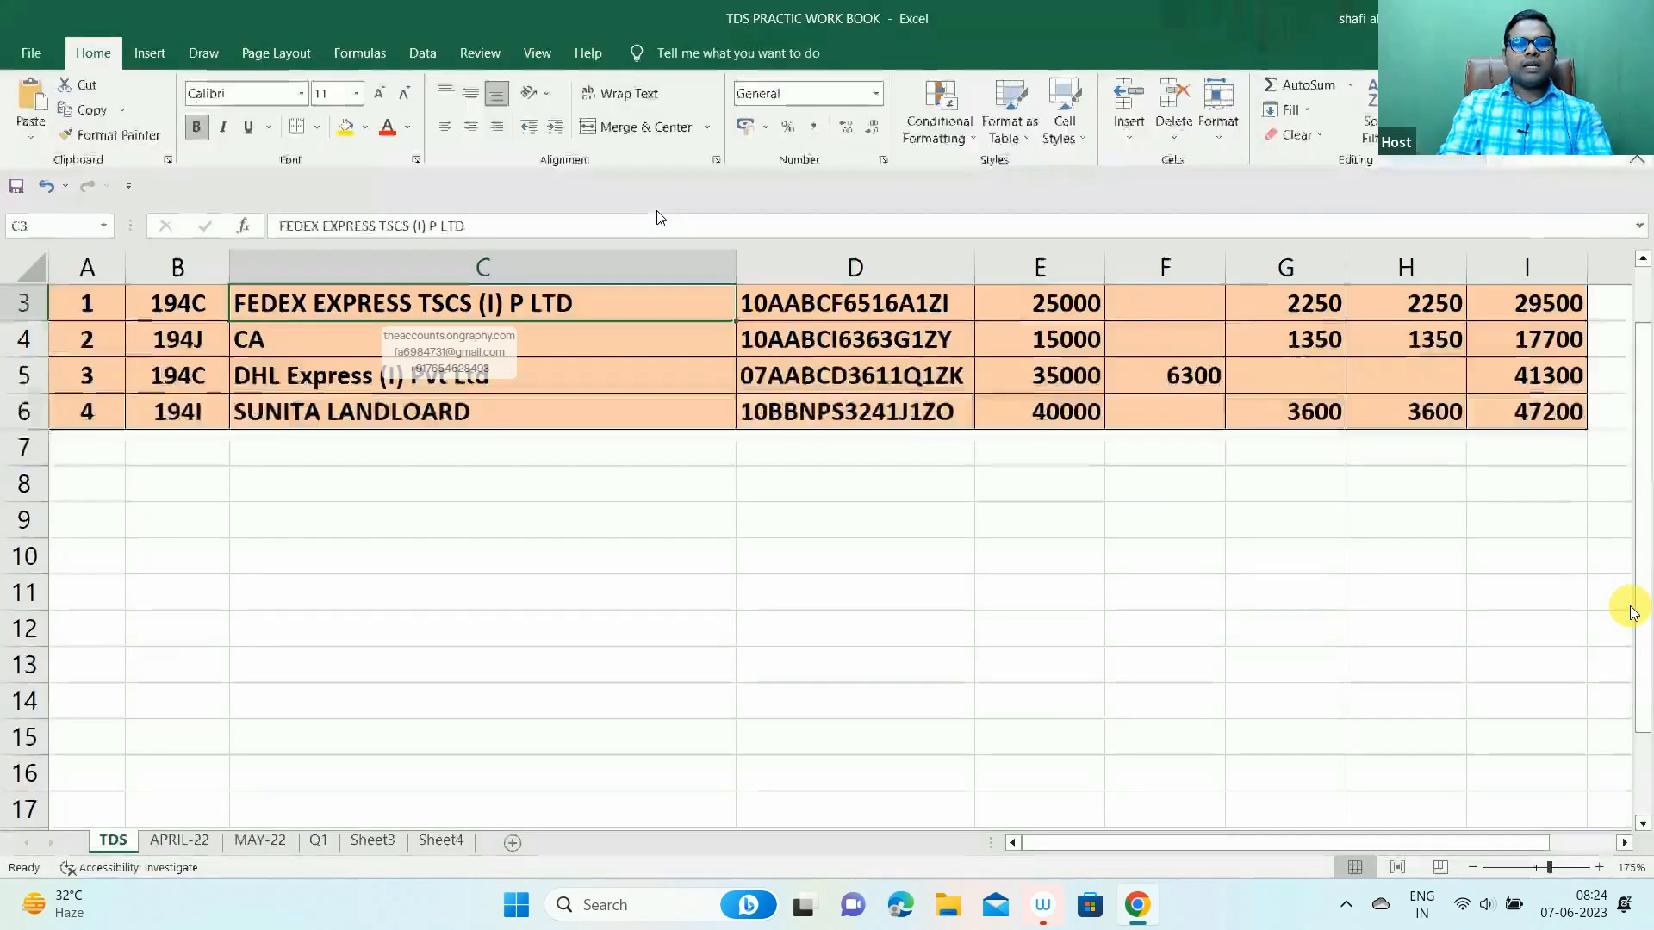
pyautogui.hotkey('ctrl', 'c')
pyautogui.hotkey('alt', 'Tab')
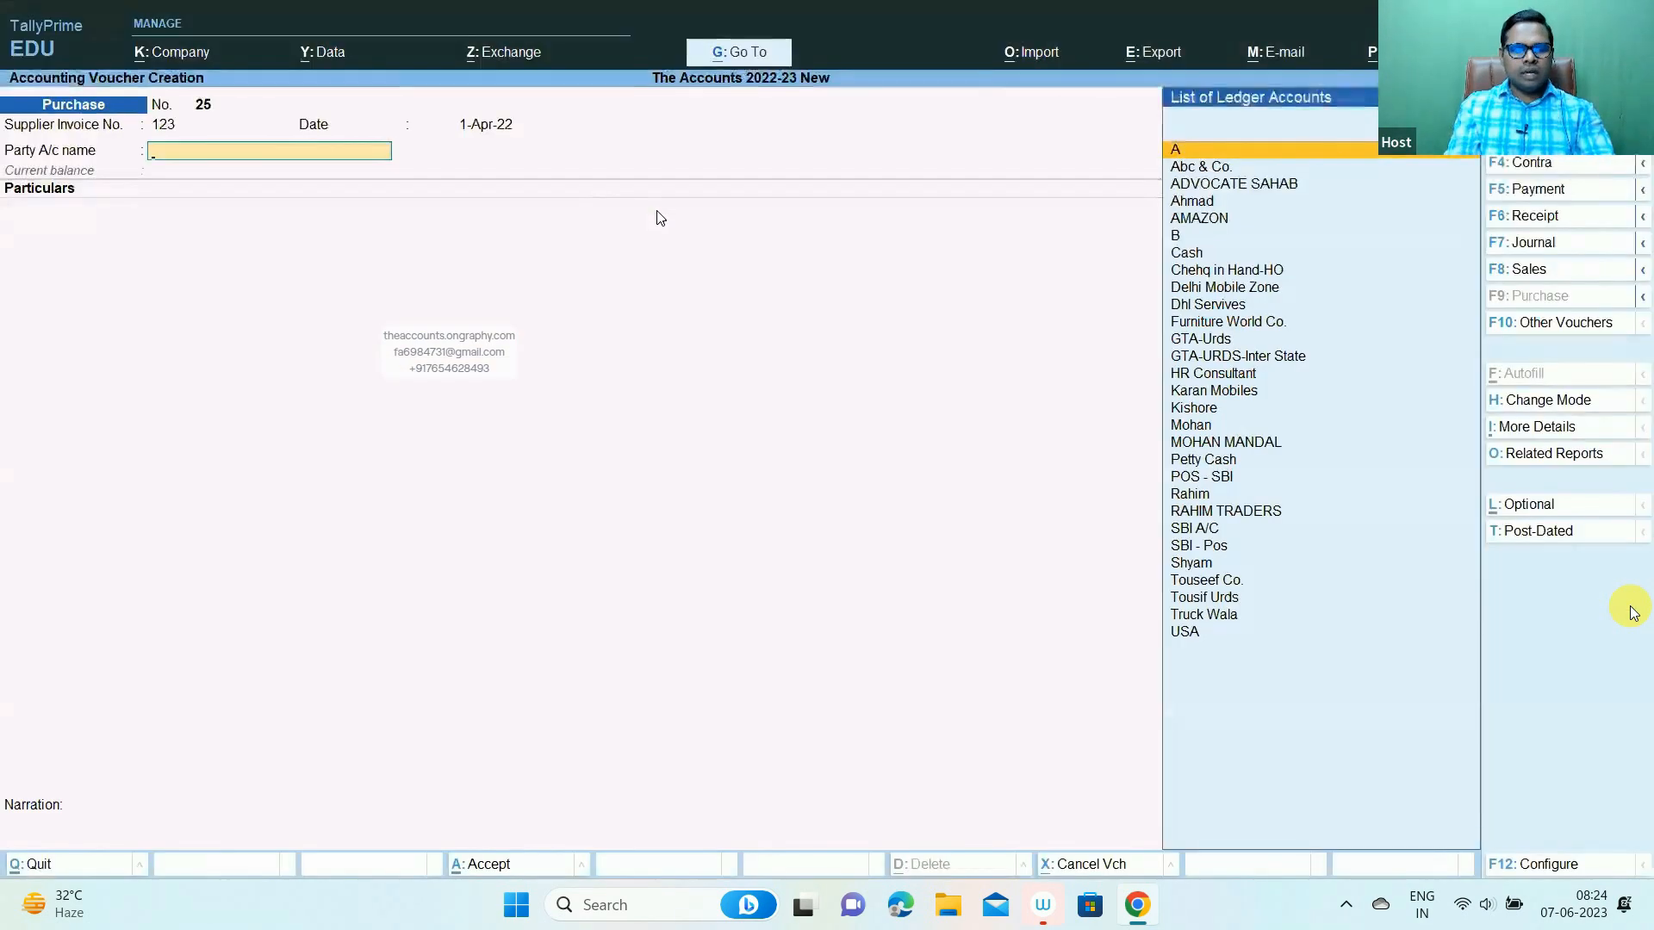
pyautogui.hotkey('alt', 'c')
pyautogui.hotkey('ctrl', 'alt', 'v')
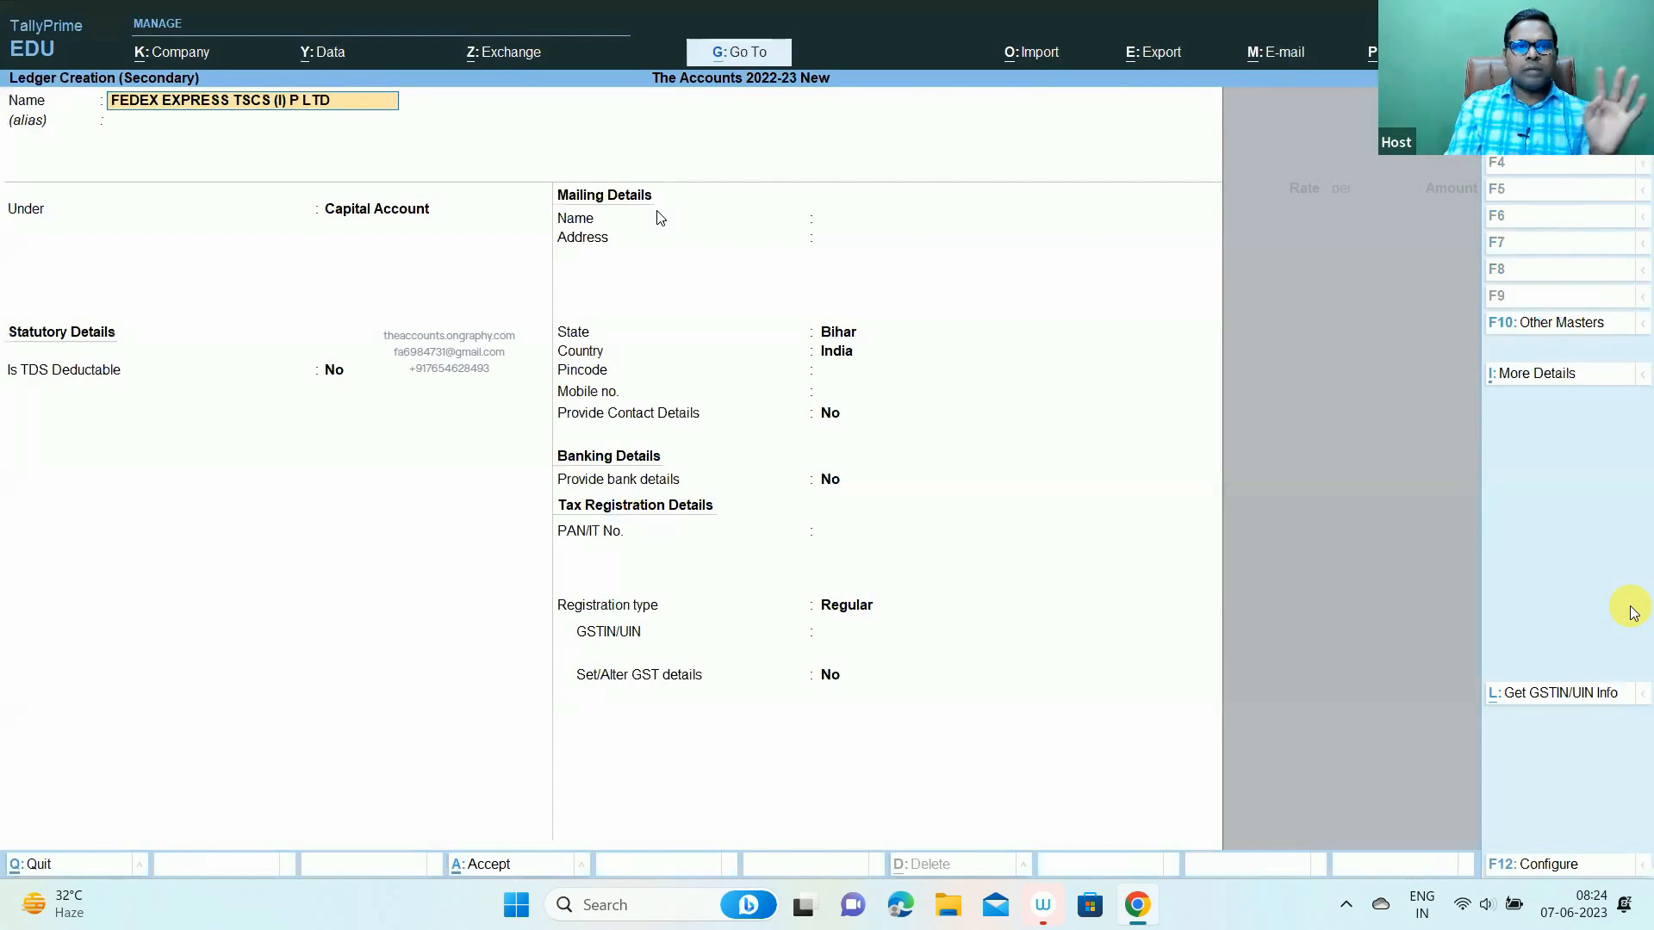
# - Accept the FEDEX EXPRESS TSCS (I) P LTD name, skip alias, and group it under Sundry Creditors
pyautogui.press('Return')
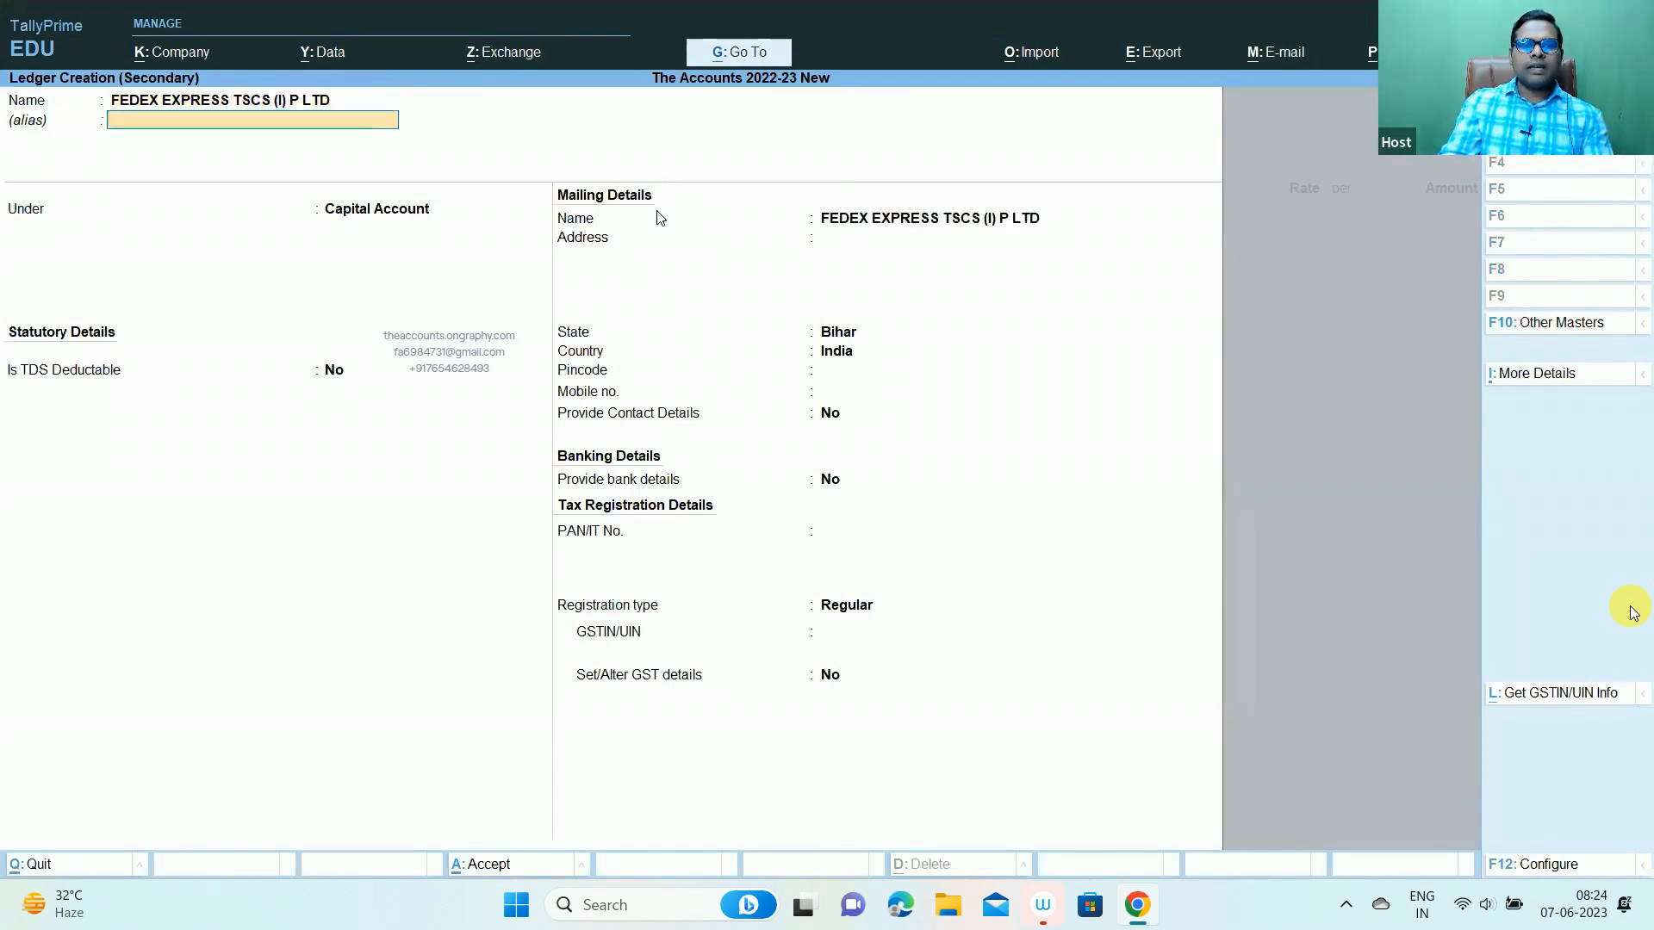
pyautogui.press('Return')
pyautogui.write('Sund')
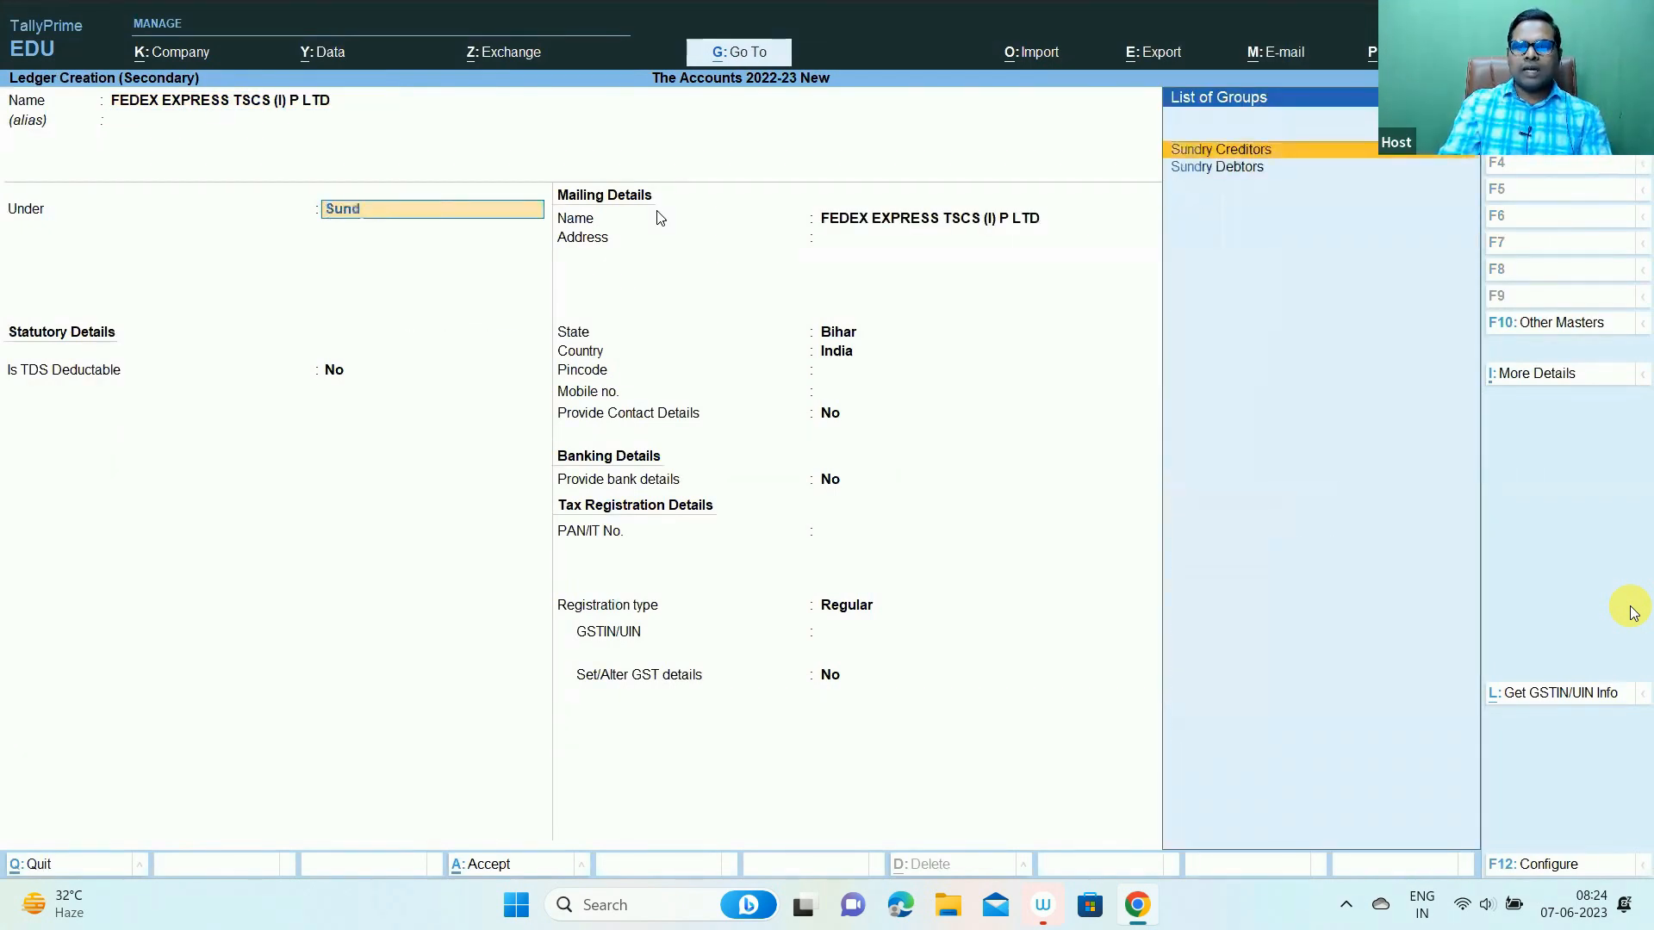
pyautogui.press('Return')
pyautogui.press('Return')
pyautogui.press('Return')
pyautogui.press('Return')
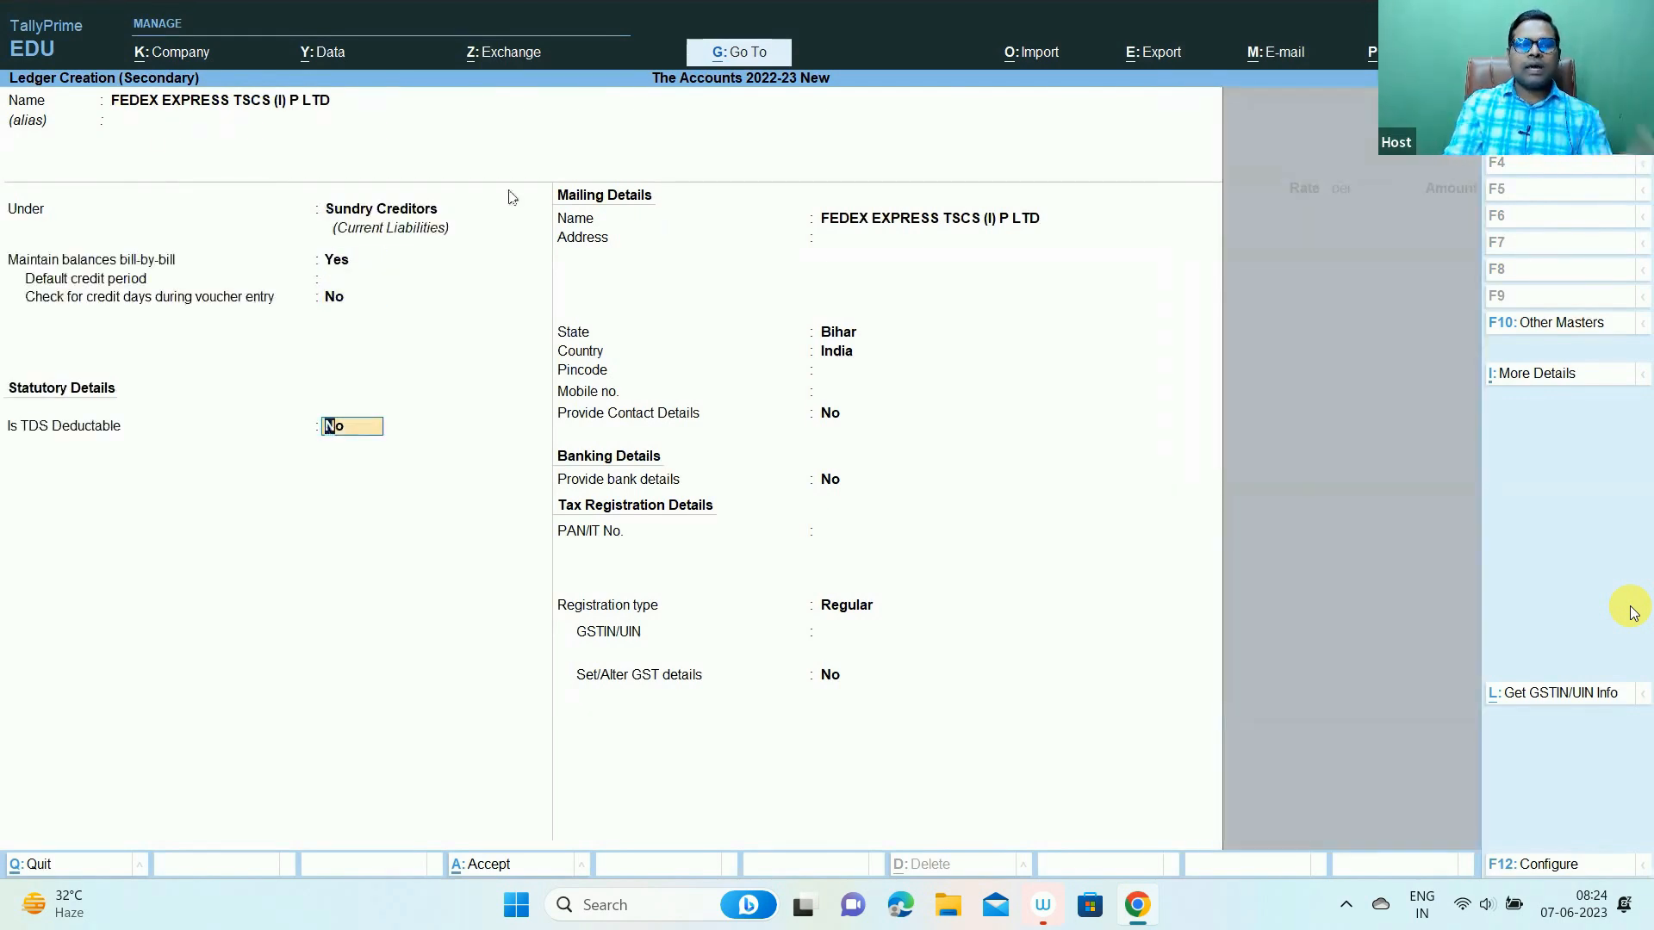
pyautogui.press('ctrl')
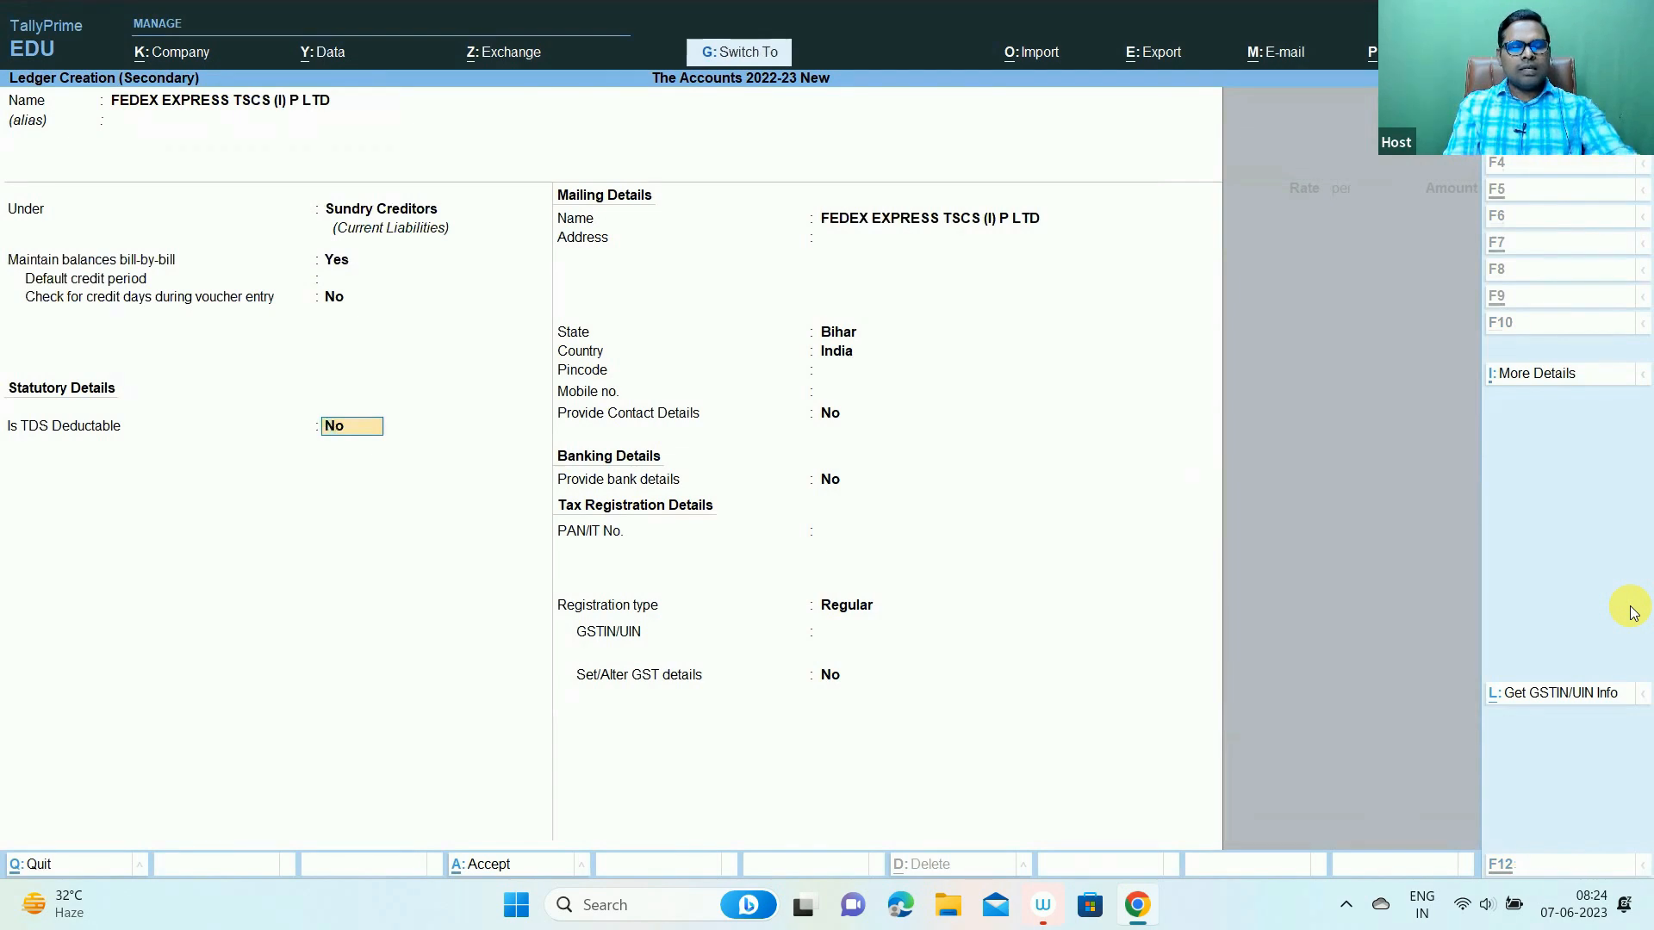
pyautogui.hotkey('ctrl', '1')
pyautogui.click(18, 443)
pyautogui.moveTo(7, 377)
pyautogui.mouseDown()
pyautogui.moveTo(434, 475)
pyautogui.moveTo(792, 495)
pyautogui.mouseUp()
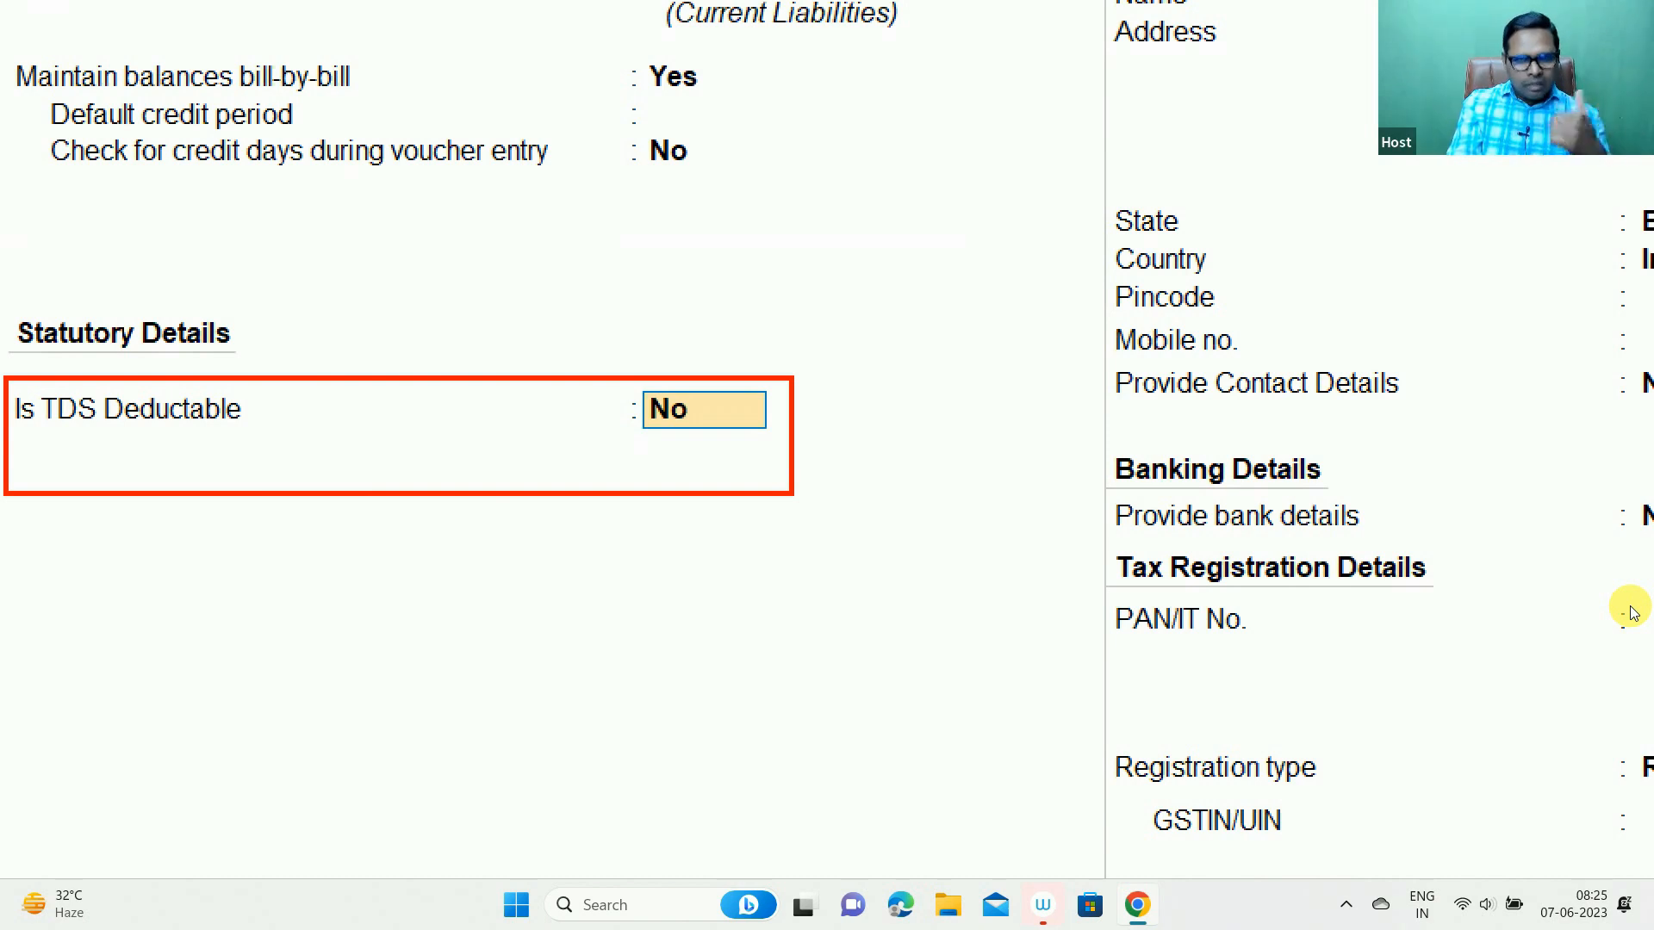
pyautogui.press('Escape')
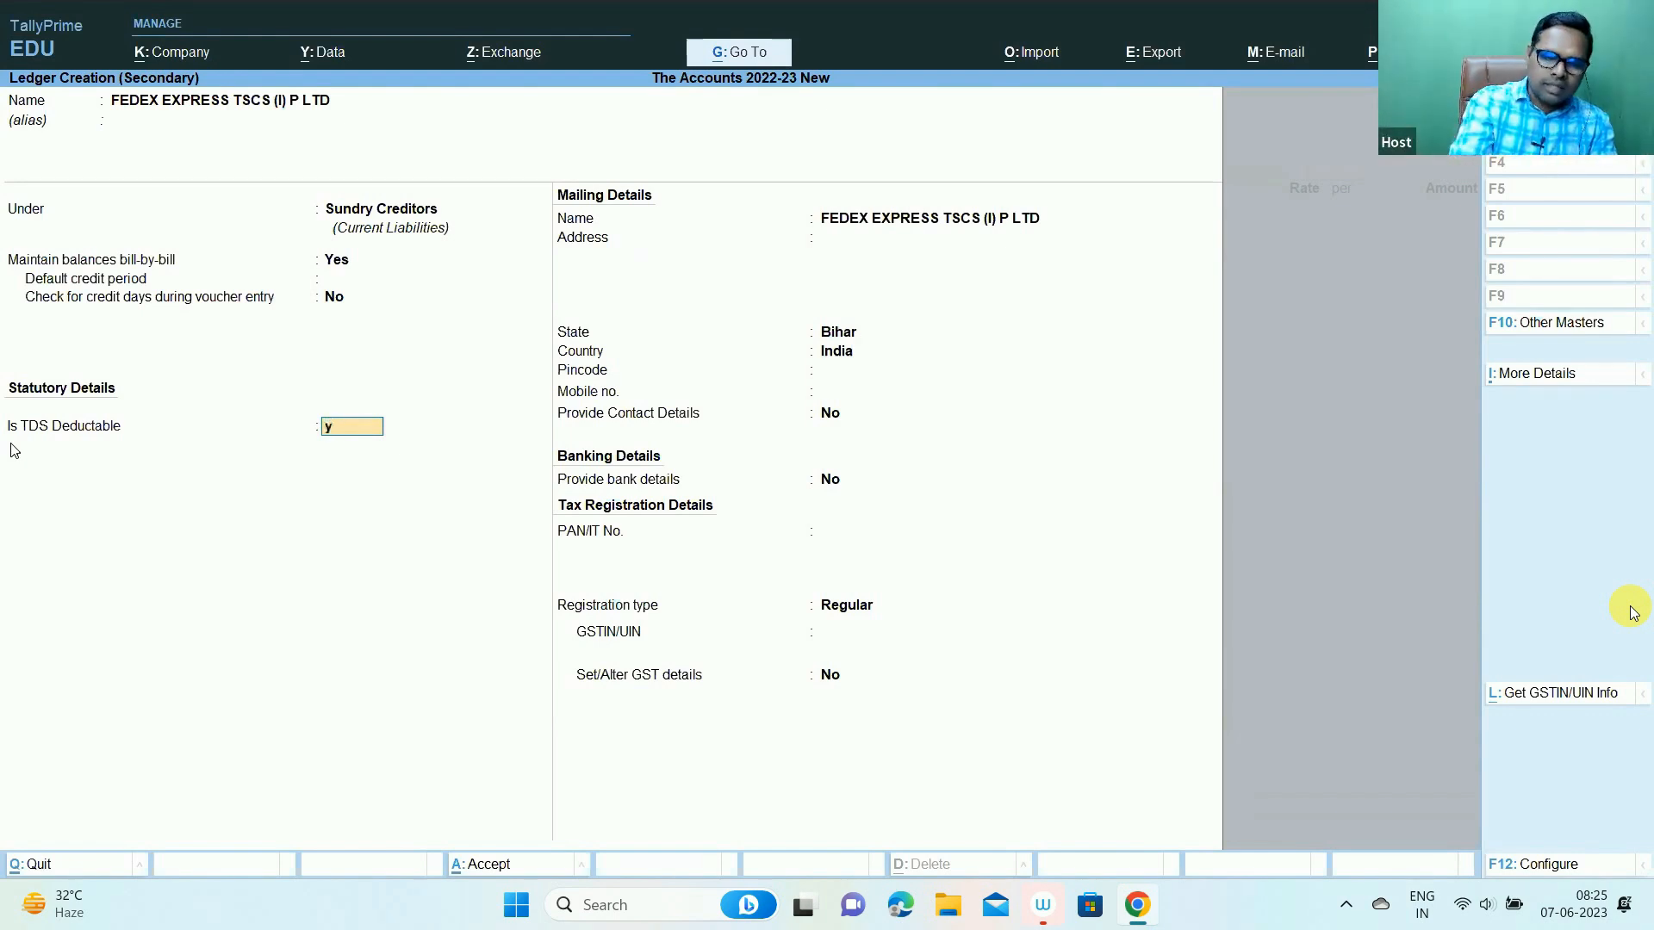
# - Set Is TDS Deductable to Yes with deductee type Company - Resident
pyautogui.press('Return')
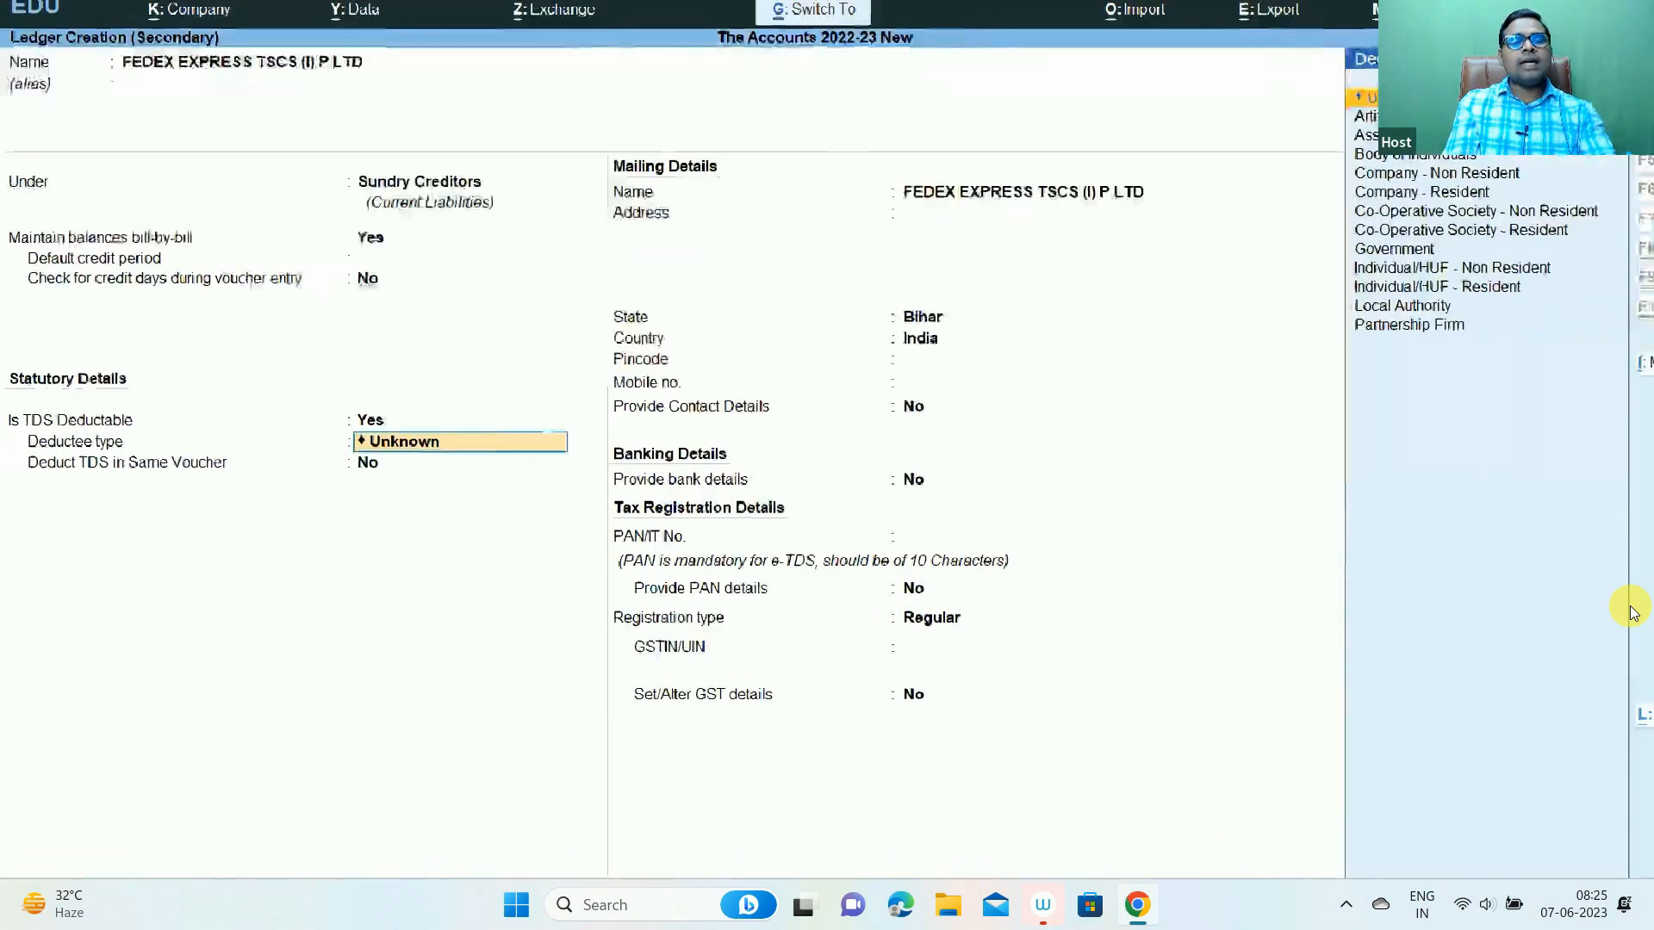
pyautogui.moveTo(30, 389); pyautogui.dragTo(935, 435)
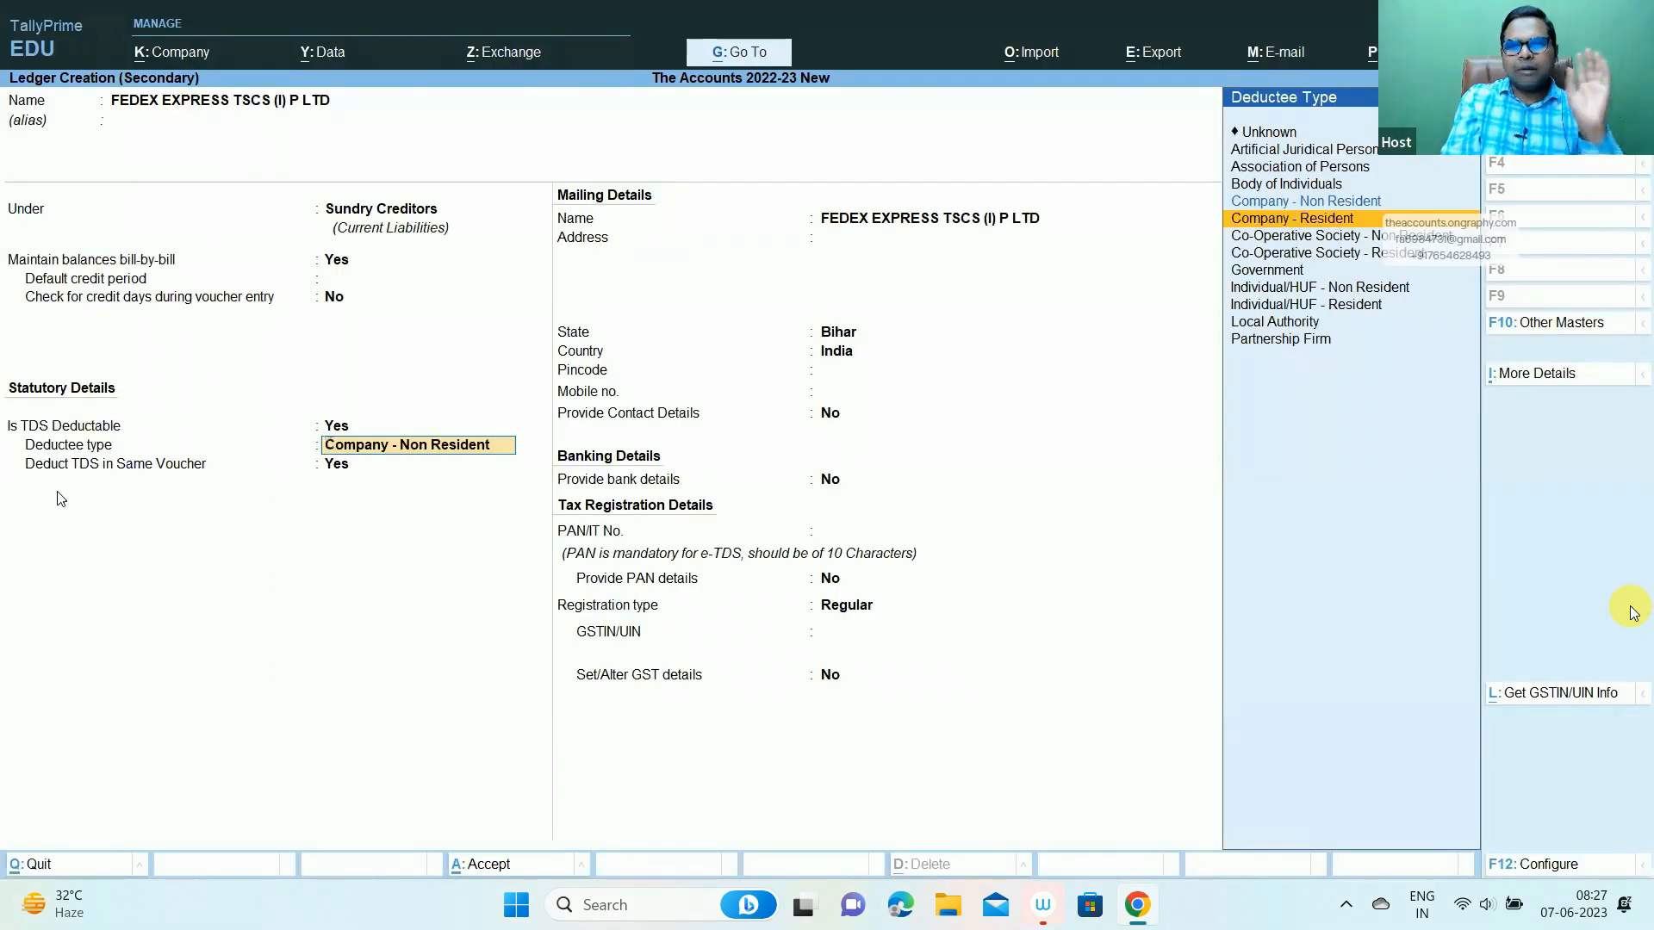
pyautogui.press('Return')
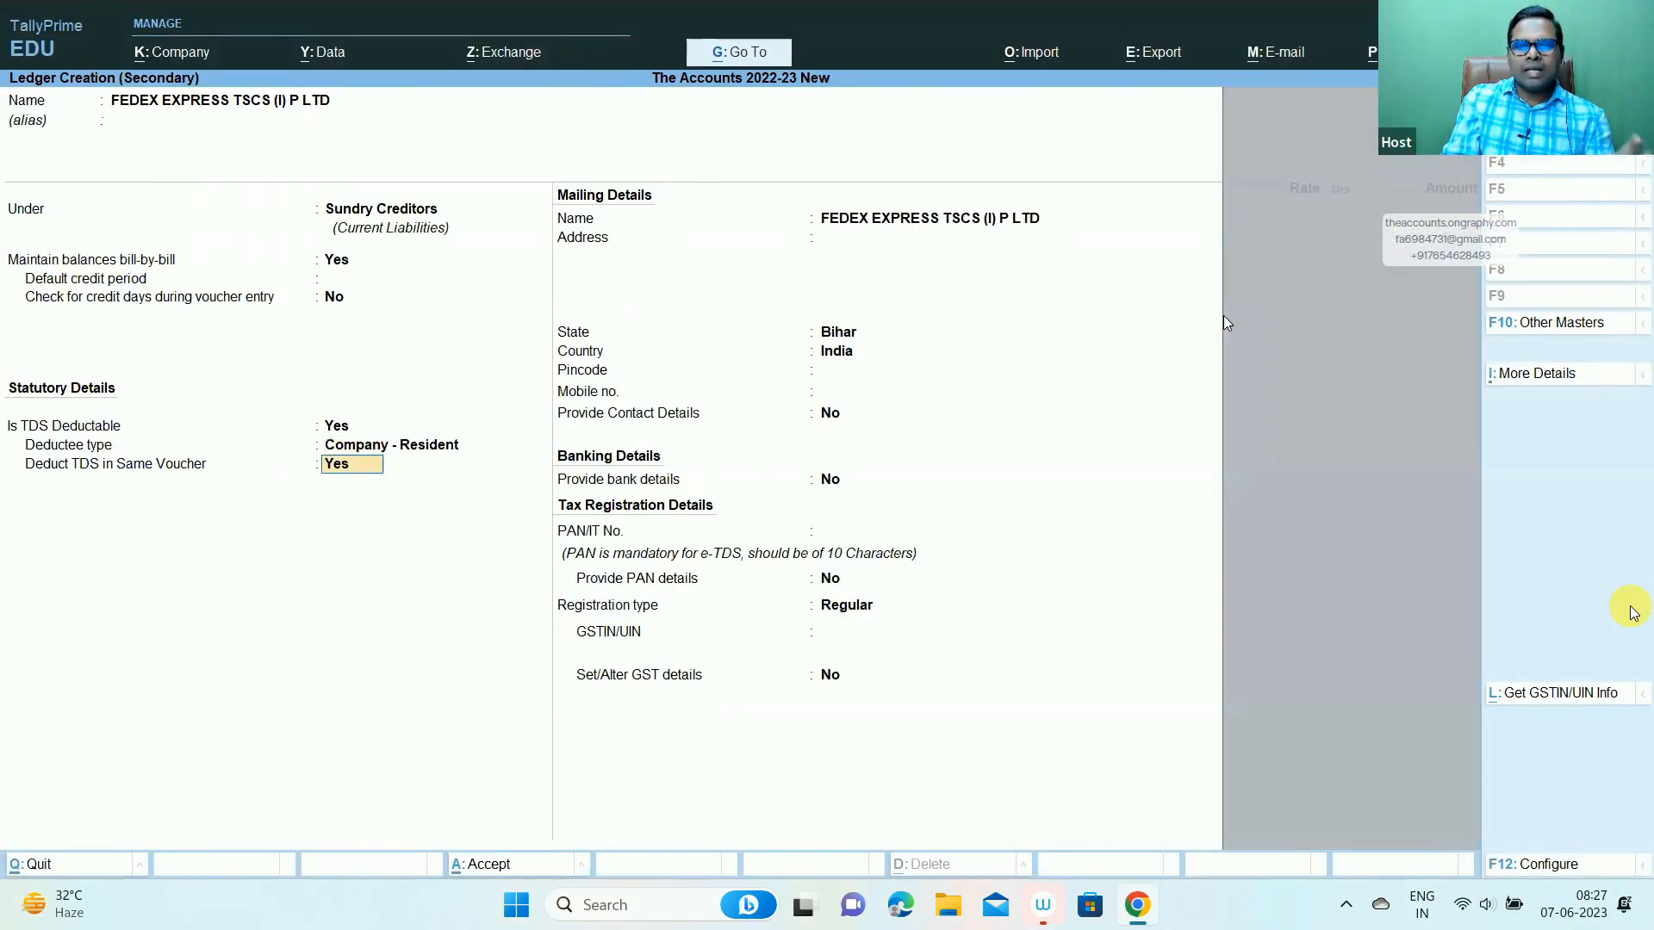
pyautogui.press('ctrl')
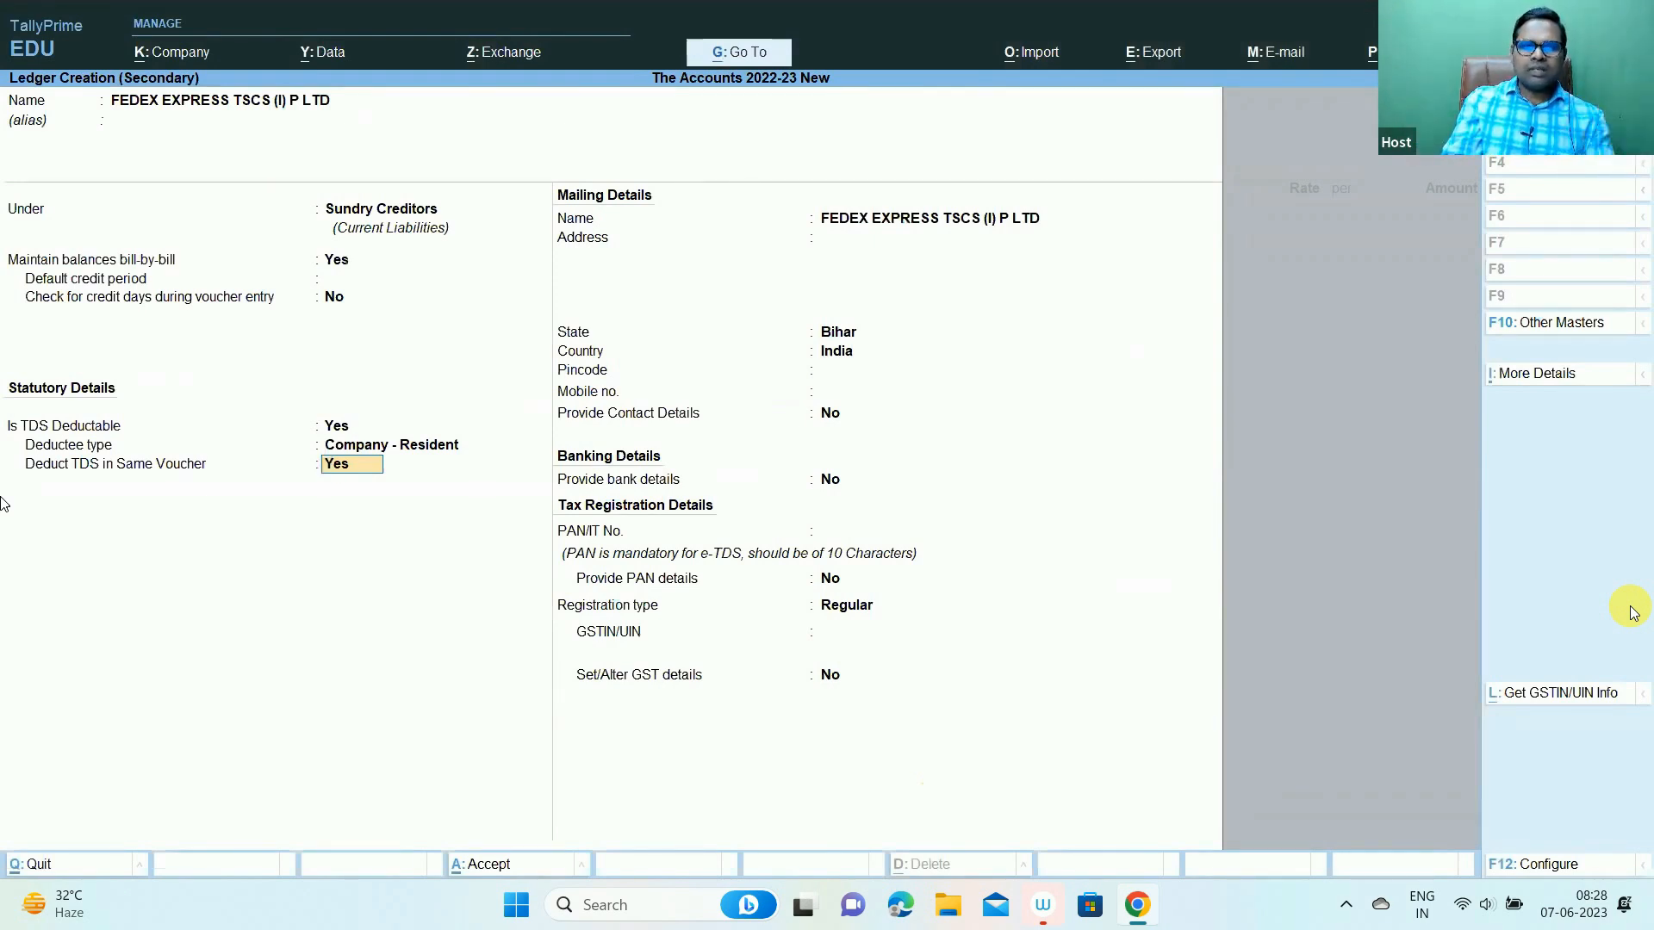
# - Set Deduct TDS in Same Voucher to Yes, keep state Bihar, then switch to Excel for the GSTIN
pyautogui.press('Return')
pyautogui.press('Return')
pyautogui.press('Return')
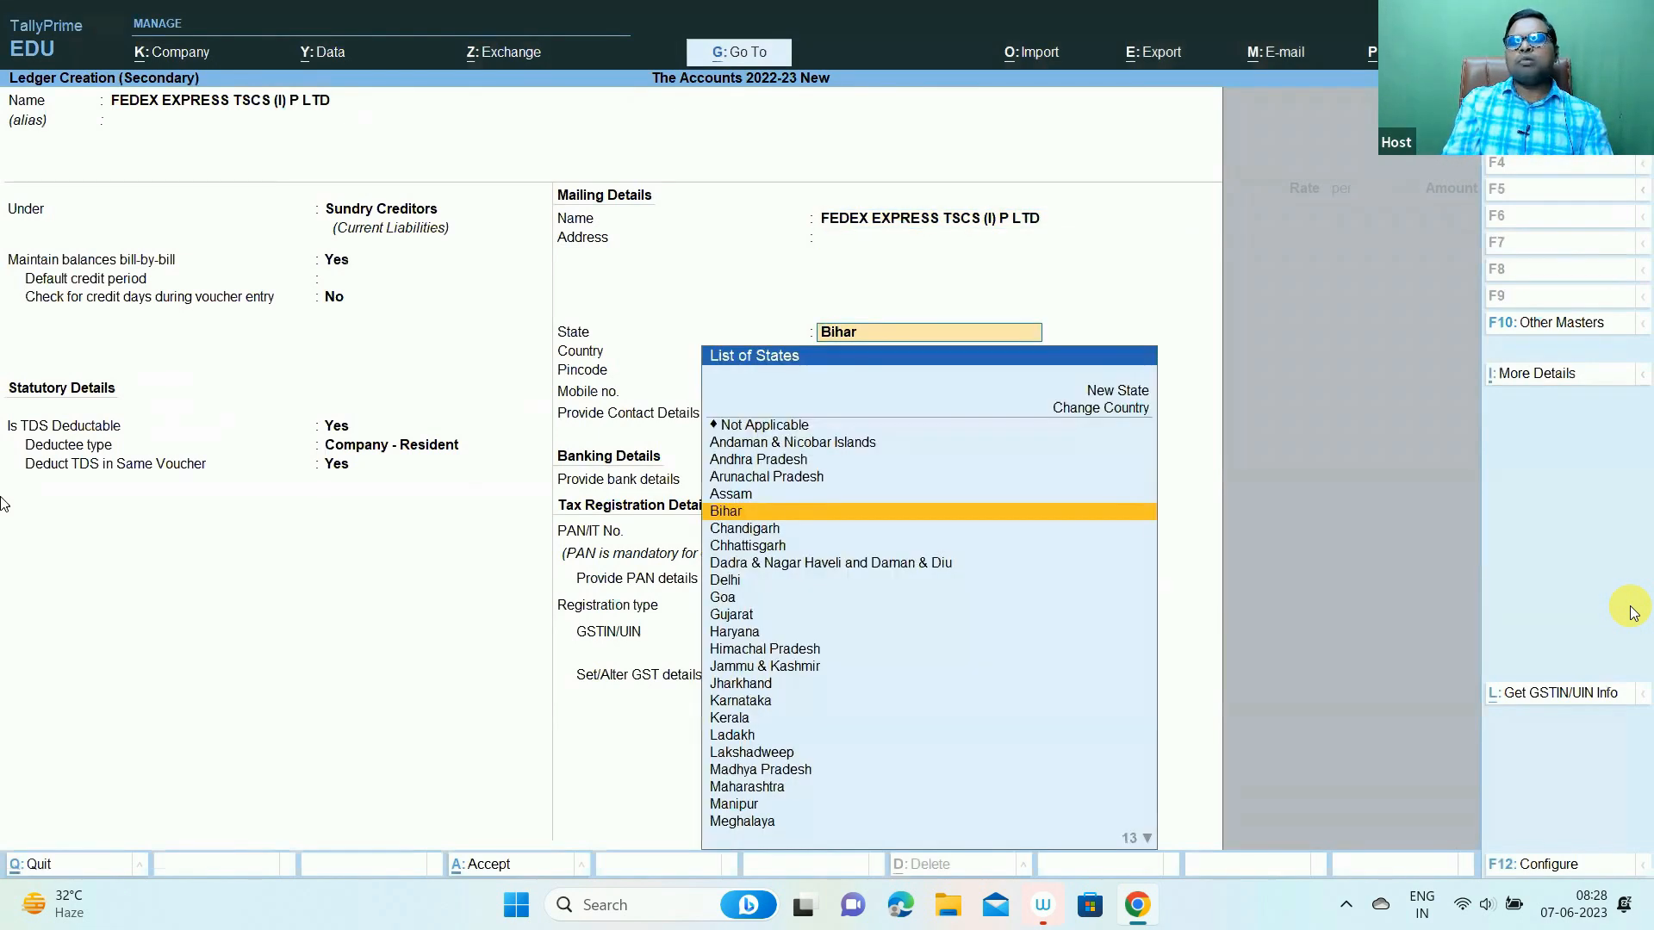
pyautogui.press('Return')
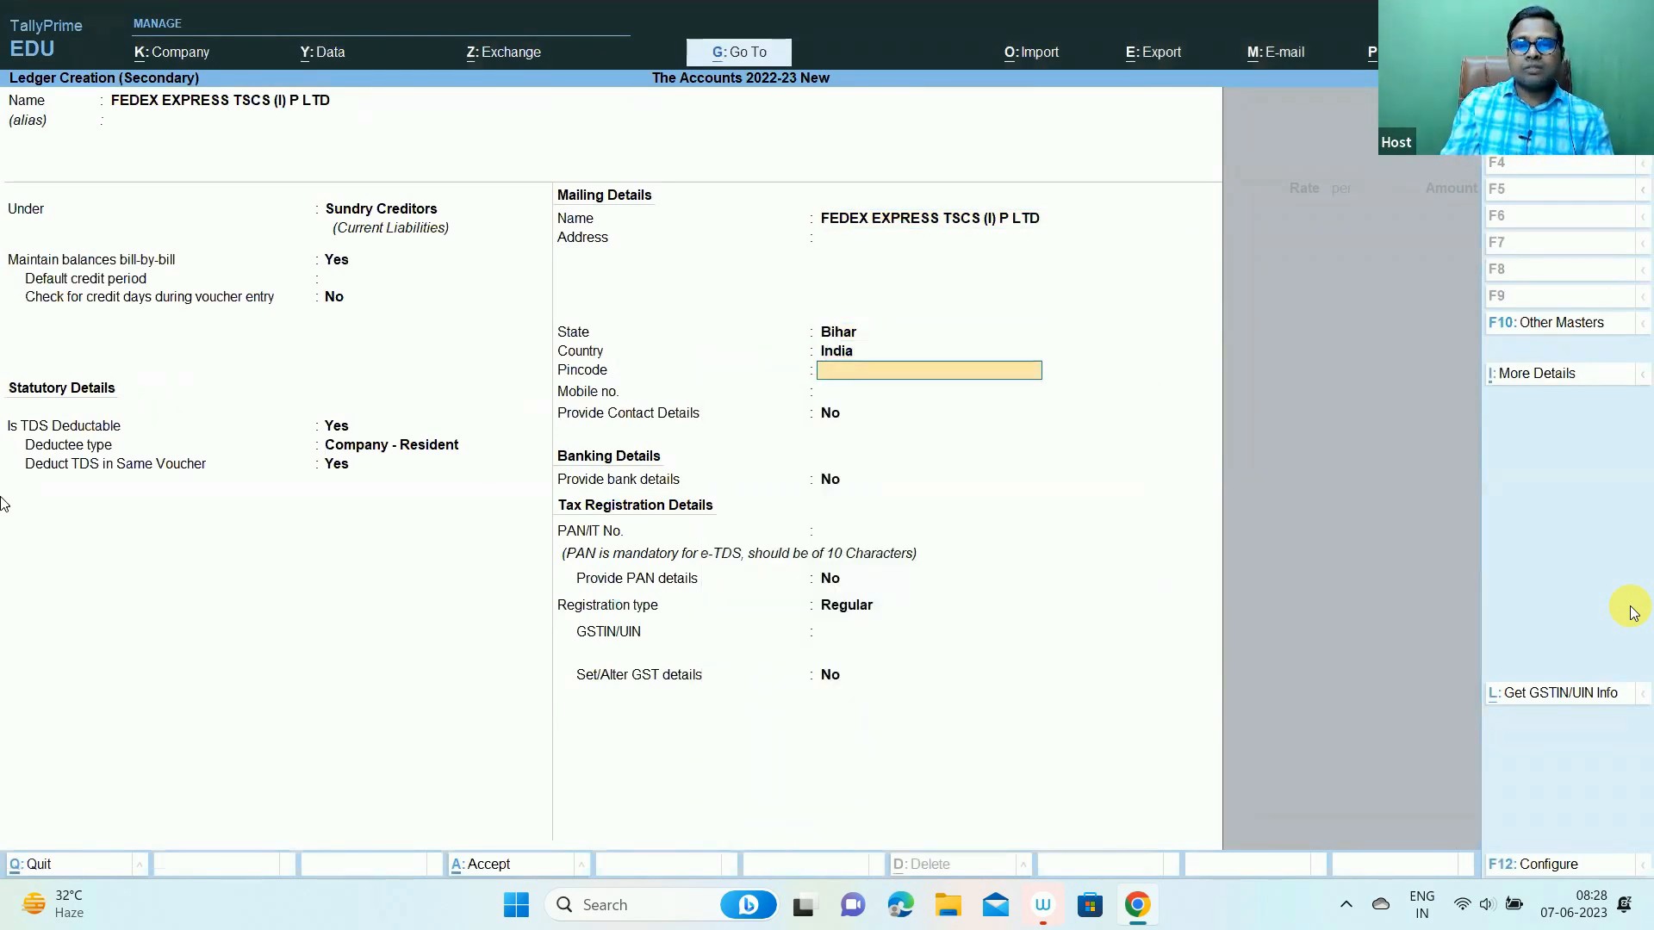
pyautogui.press('Return')
pyautogui.press('Return')
pyautogui.press('Return')
pyautogui.press('Return')
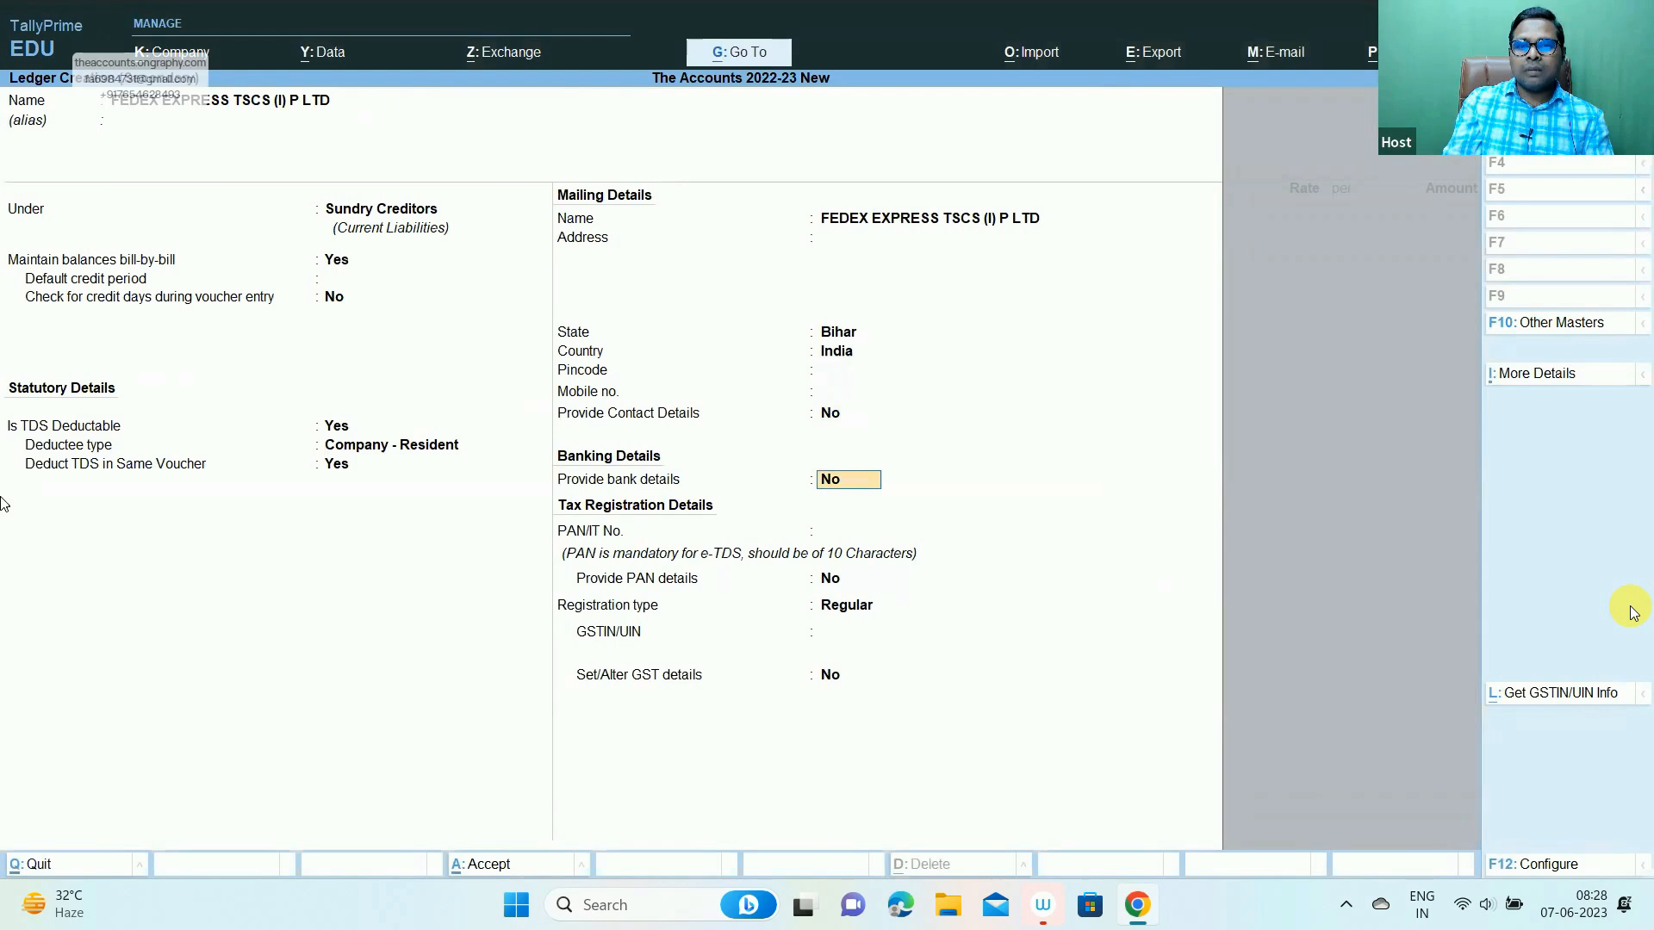
pyautogui.press('ctrl')
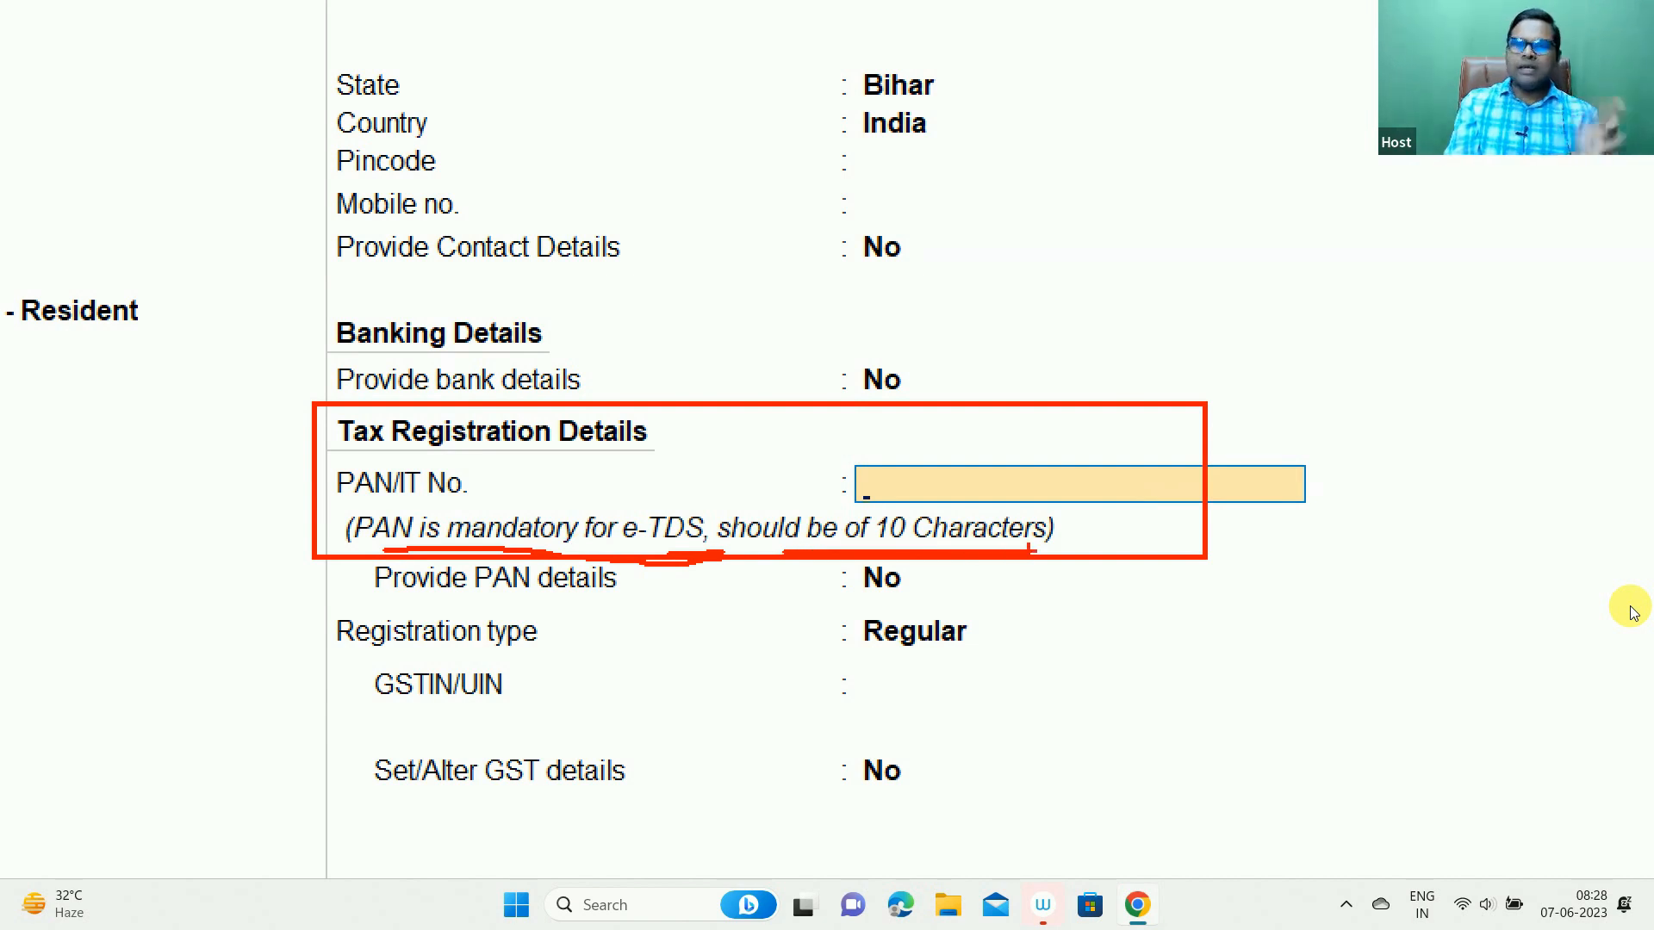
pyautogui.press('Escape')
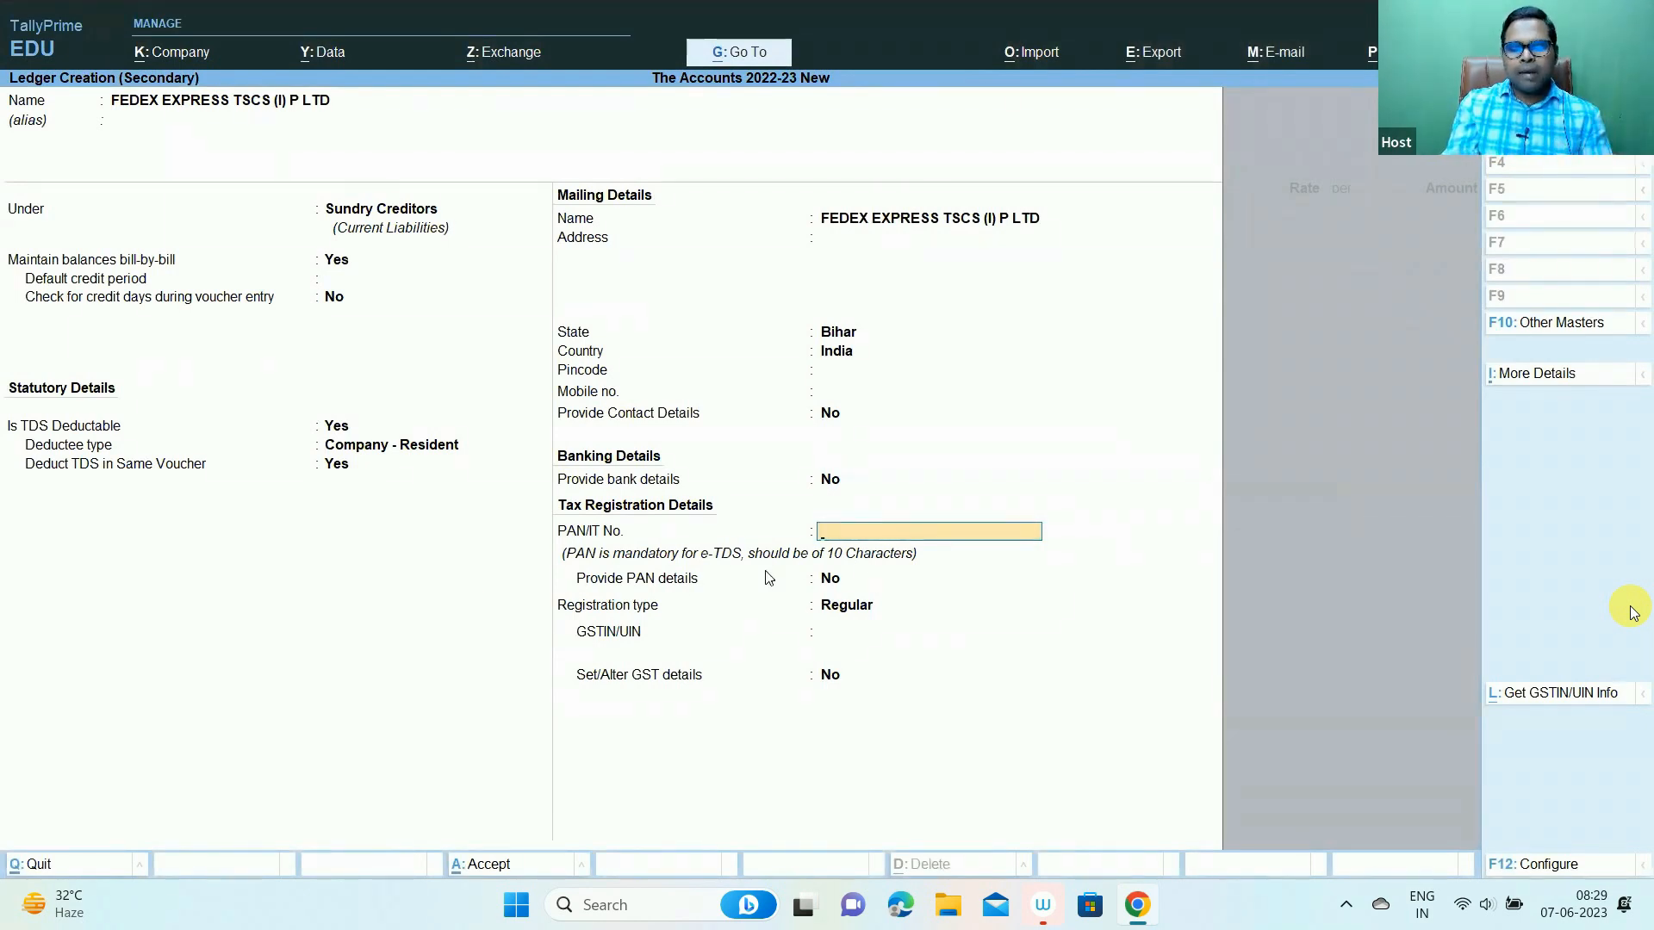
pyautogui.hotkey('alt', 'Tab')
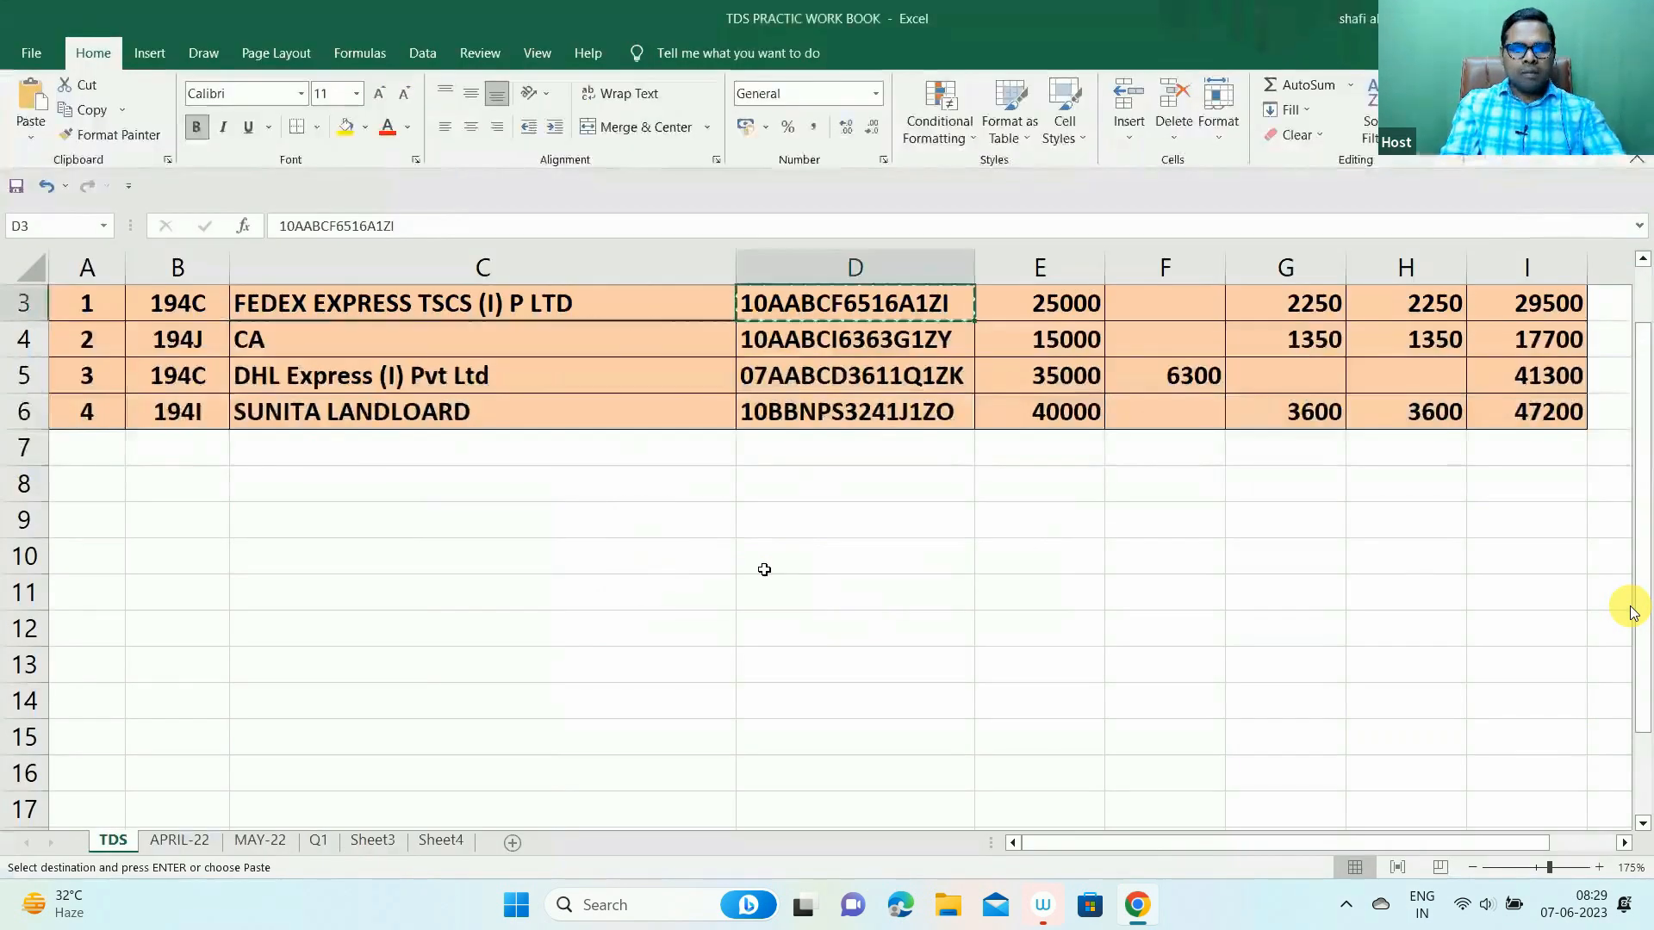
# - Paste D3's full GSTIN into the FedEx ledger's PAN/IT No., which triggers an Invalid PAN warning
pyautogui.hotkey('alt', 'Tab')
pyautogui.hotkey('ctrl', 'v')
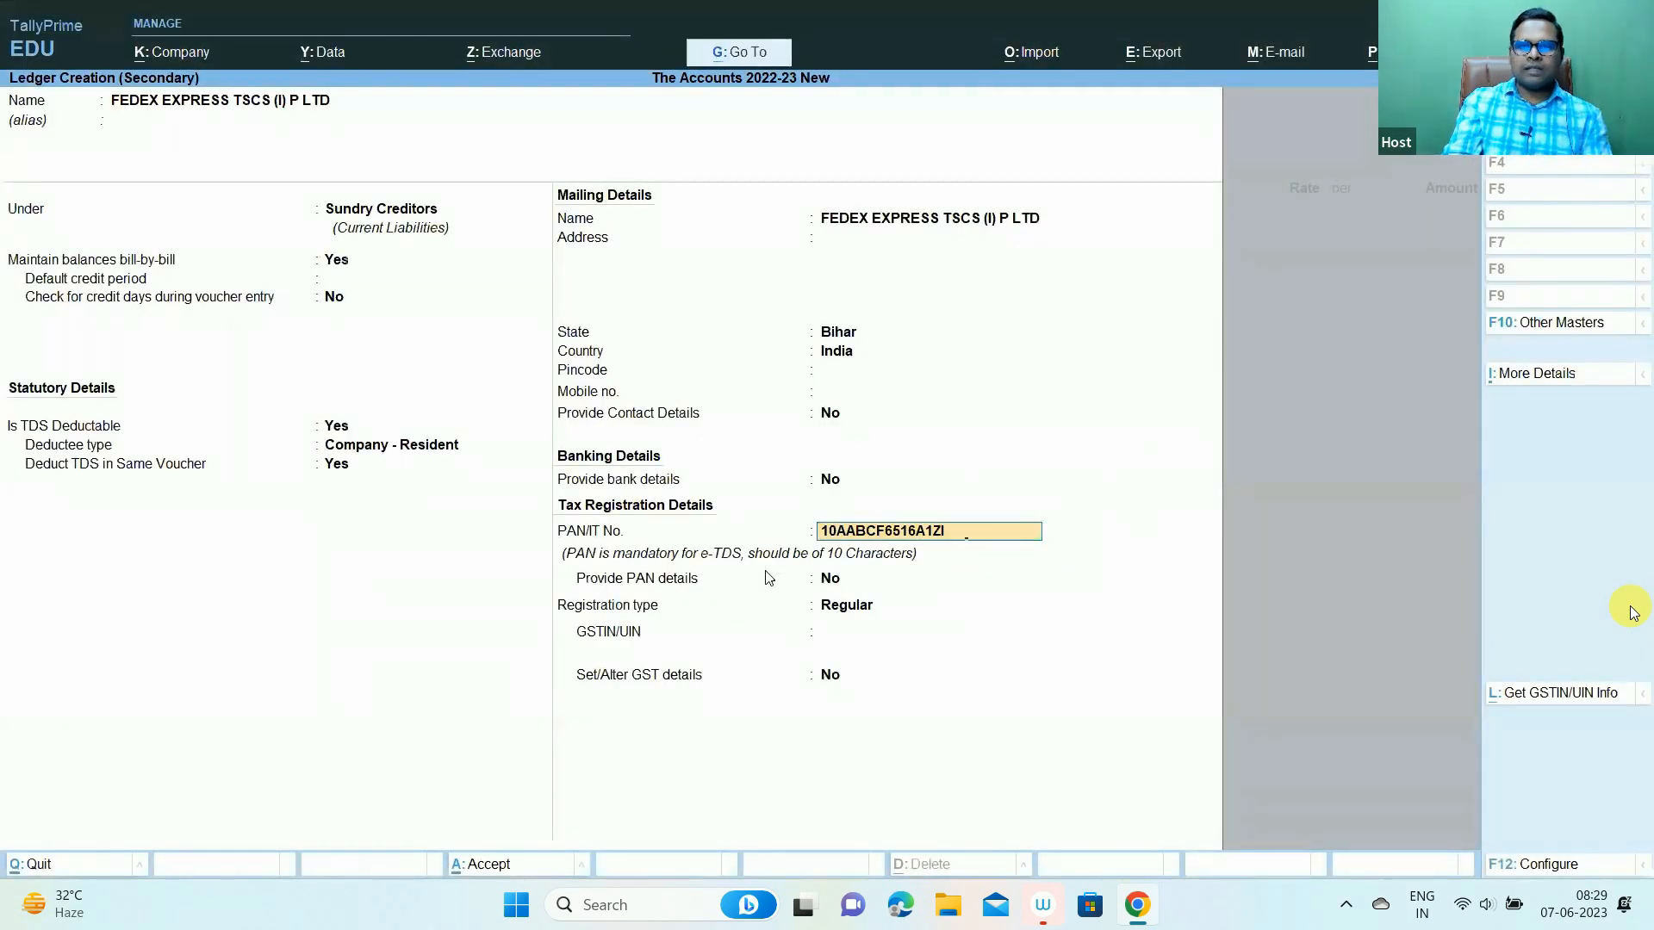
pyautogui.press('Return')
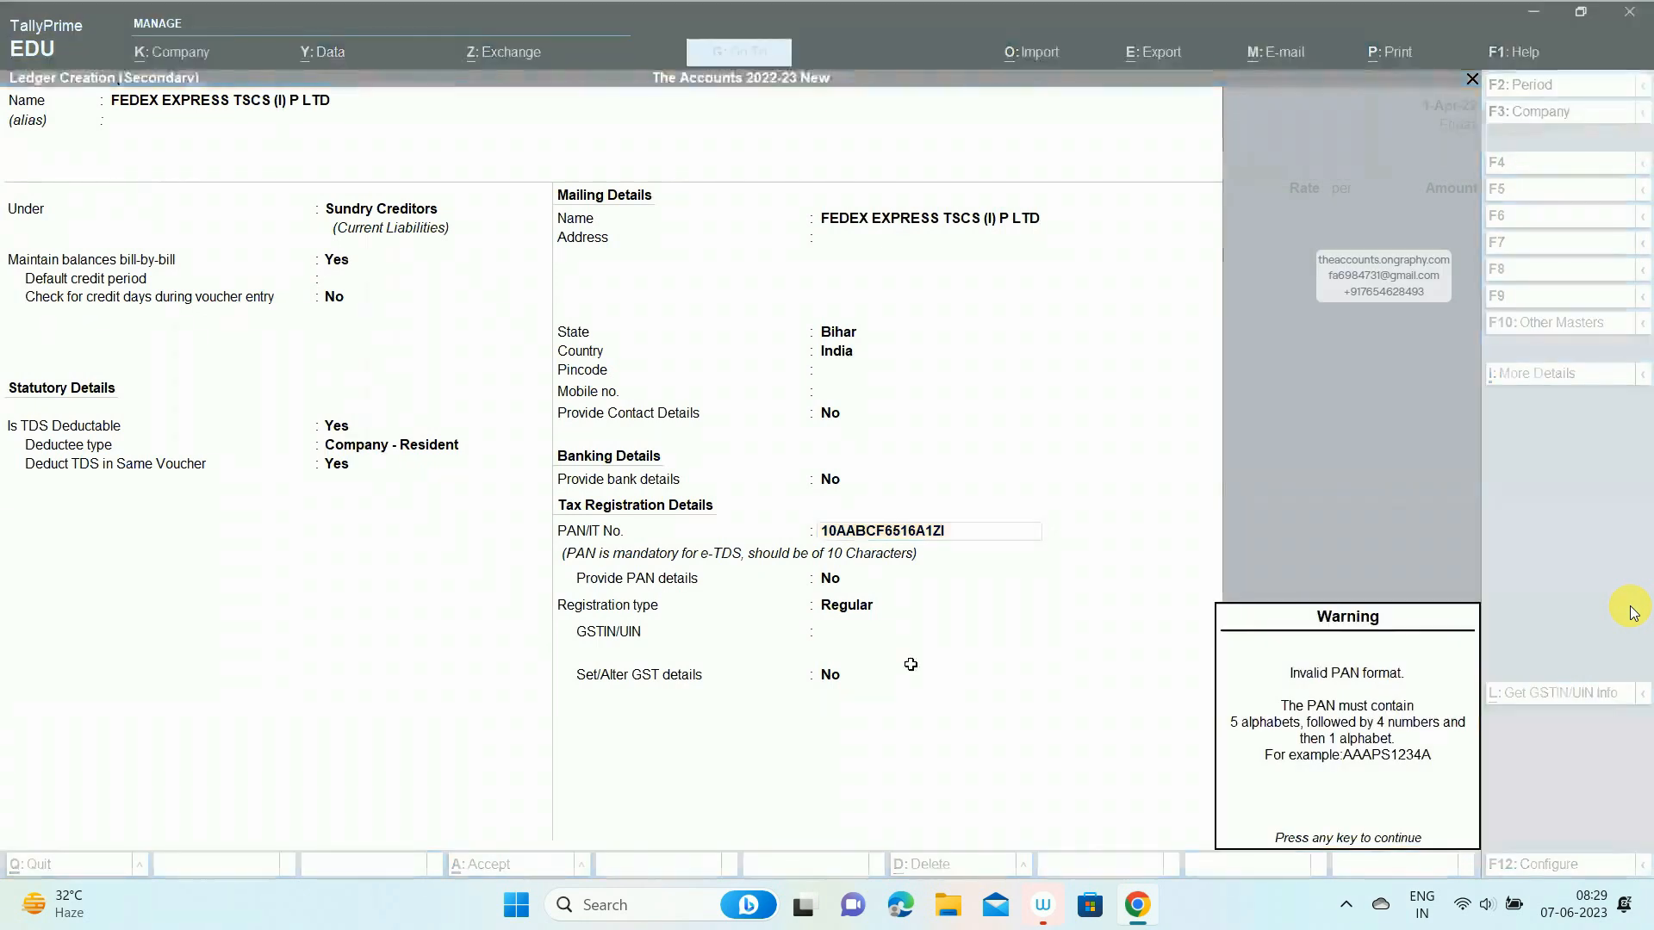
# - Copy only the 10-character PAN from D3's GSTIN and enter it as PAN/IT No
pyautogui.hotkey('alt', 'Tab')
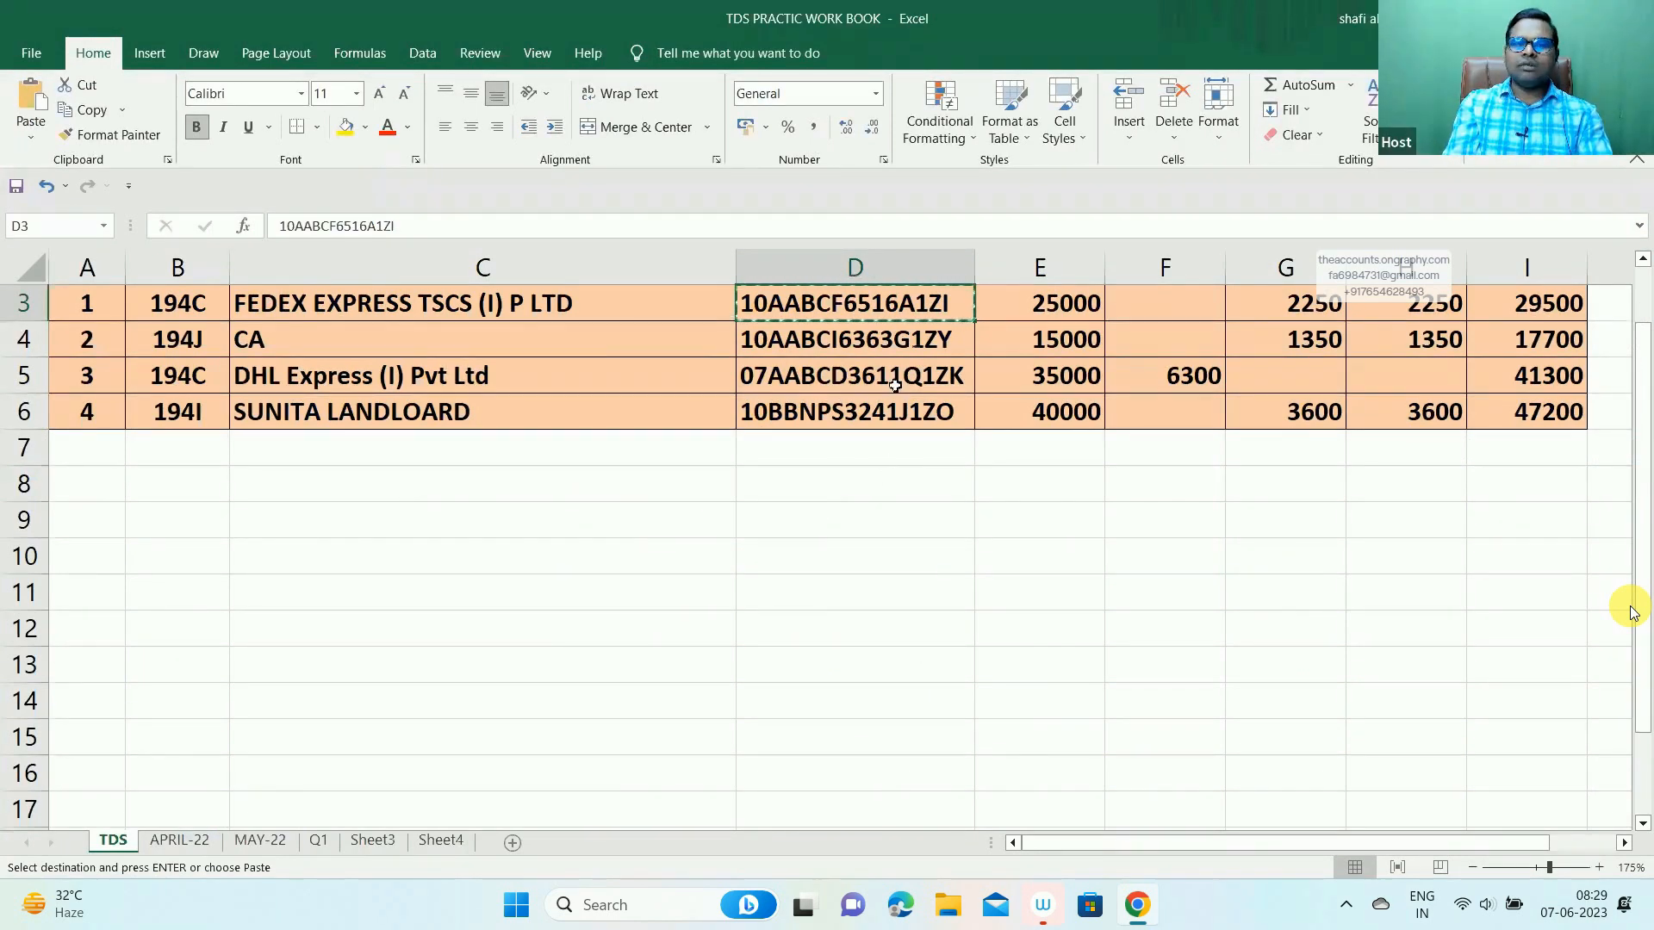
pyautogui.click(377, 226)
pyautogui.hotkey('shift', 'Left')
pyautogui.hotkey('shift', 'Left')
pyautogui.hotkey('shift', 'Left')
pyautogui.hotkey('shift', 'Left')
pyautogui.hotkey('shift', 'Left')
pyautogui.hotkey('shift', 'Left')
pyautogui.hotkey('shift', 'Left')
pyautogui.hotkey('shift', 'Left')
pyautogui.hotkey('shift', 'Left')
pyautogui.hotkey('shift', 'Left')
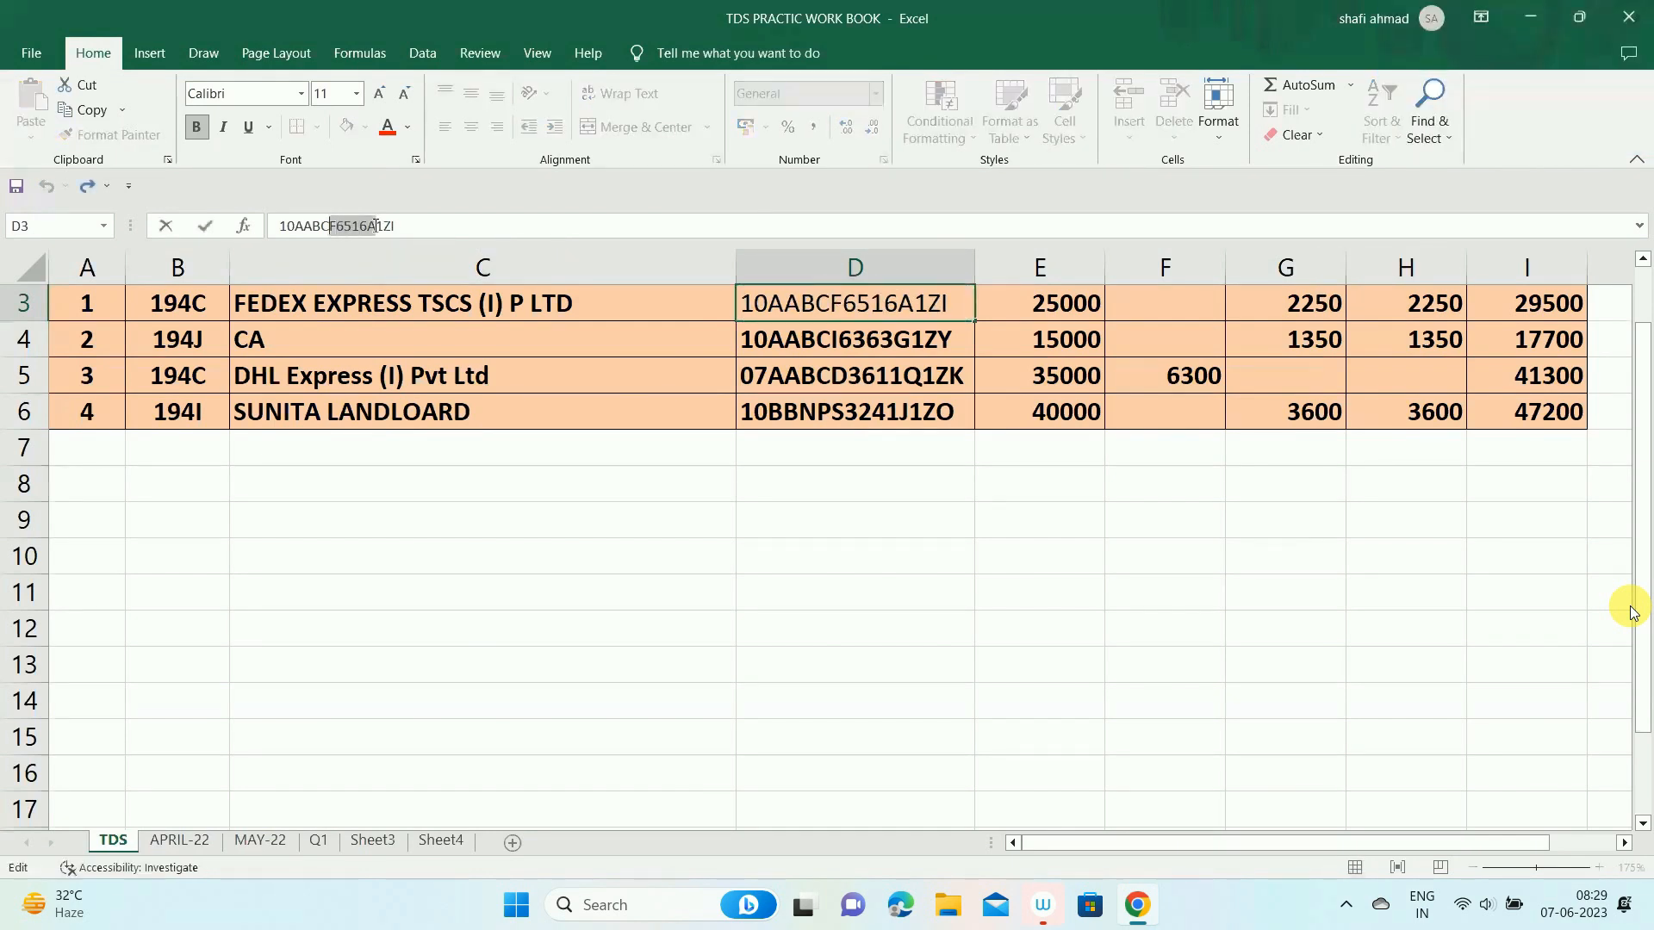
pyautogui.hotkey('ctrl', 'c')
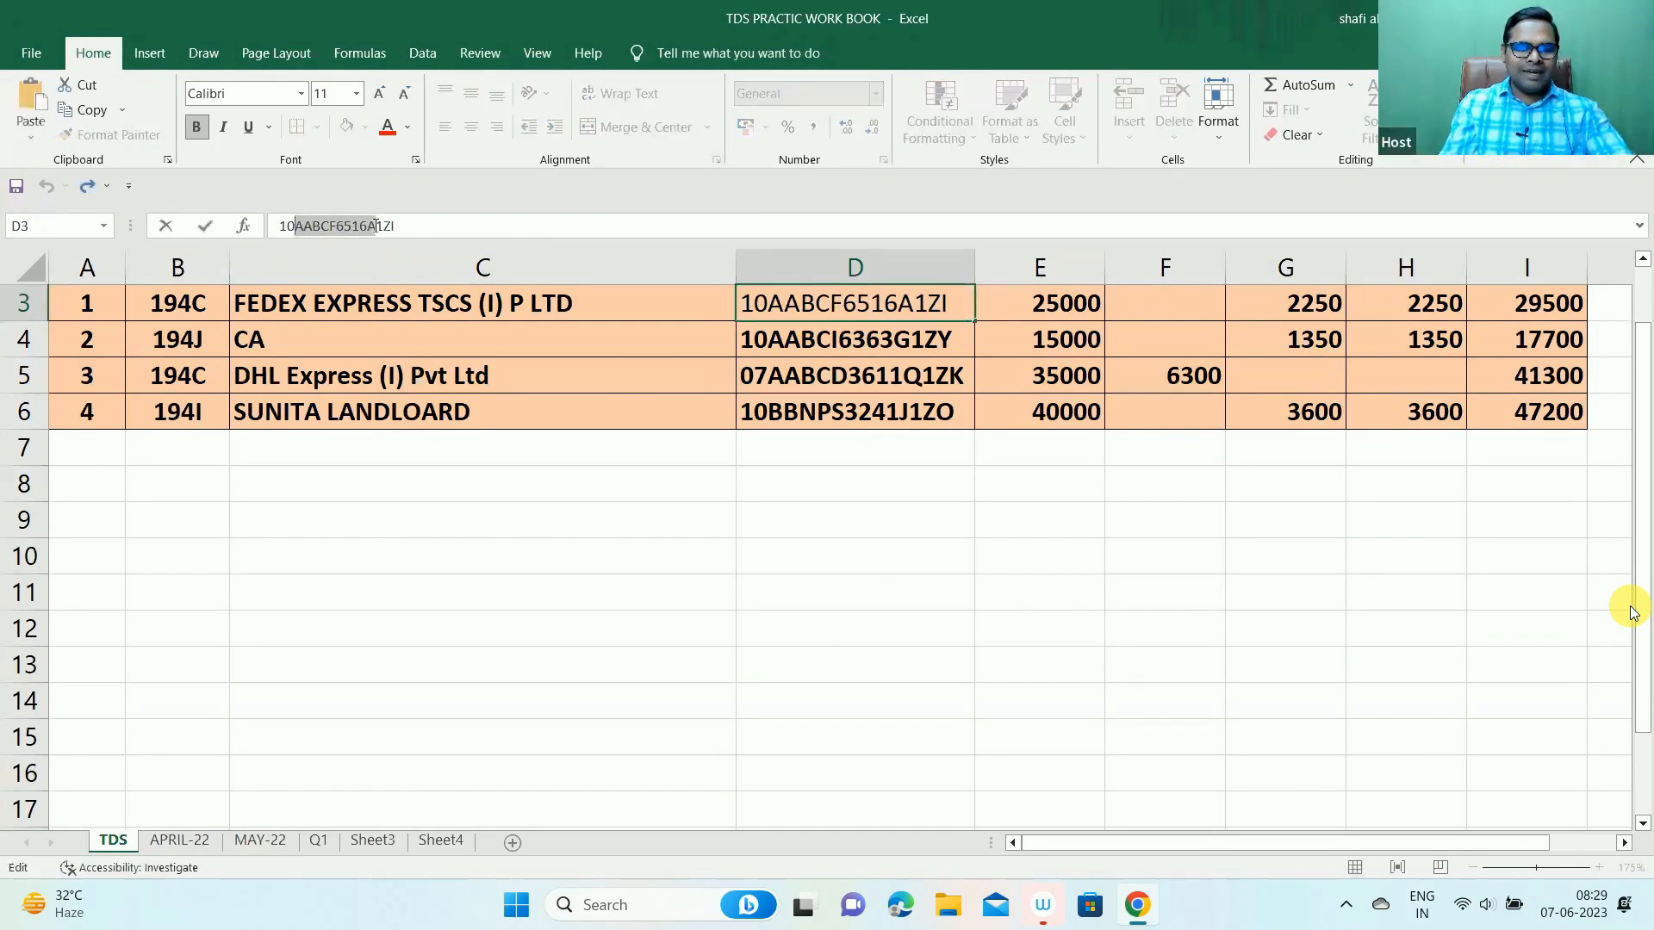
pyautogui.press('Escape')
pyautogui.hotkey('alt', 'Tab')
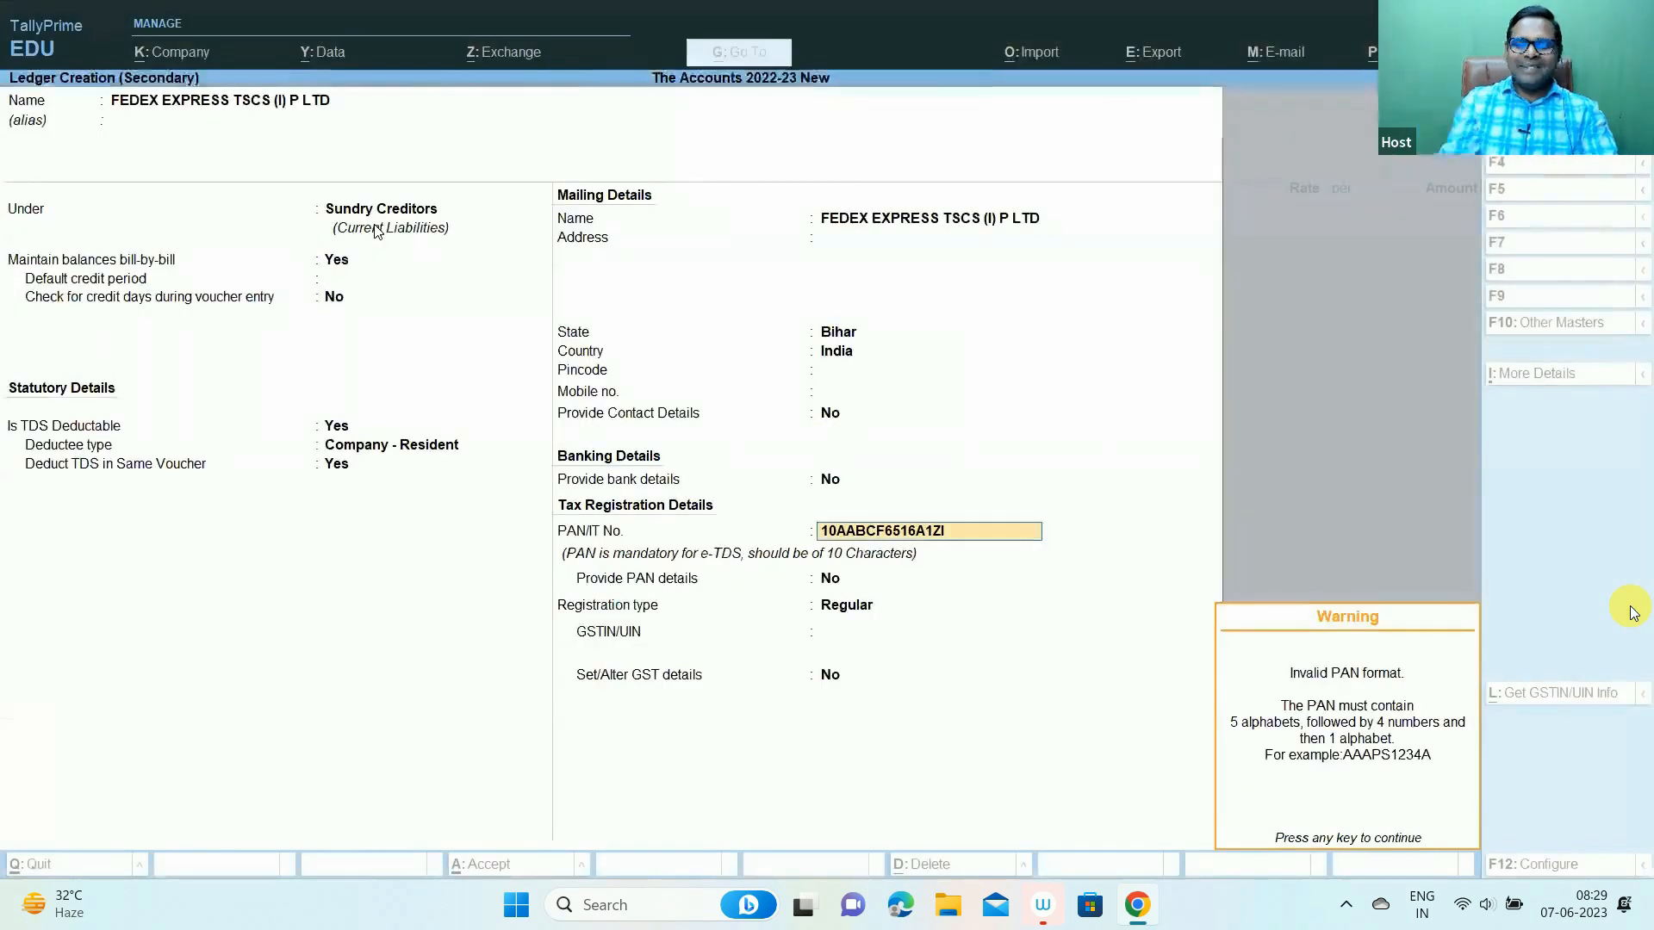
pyautogui.press('Return')
pyautogui.press('Up')
pyautogui.hotkey('ctrl', 'alt', 'v')
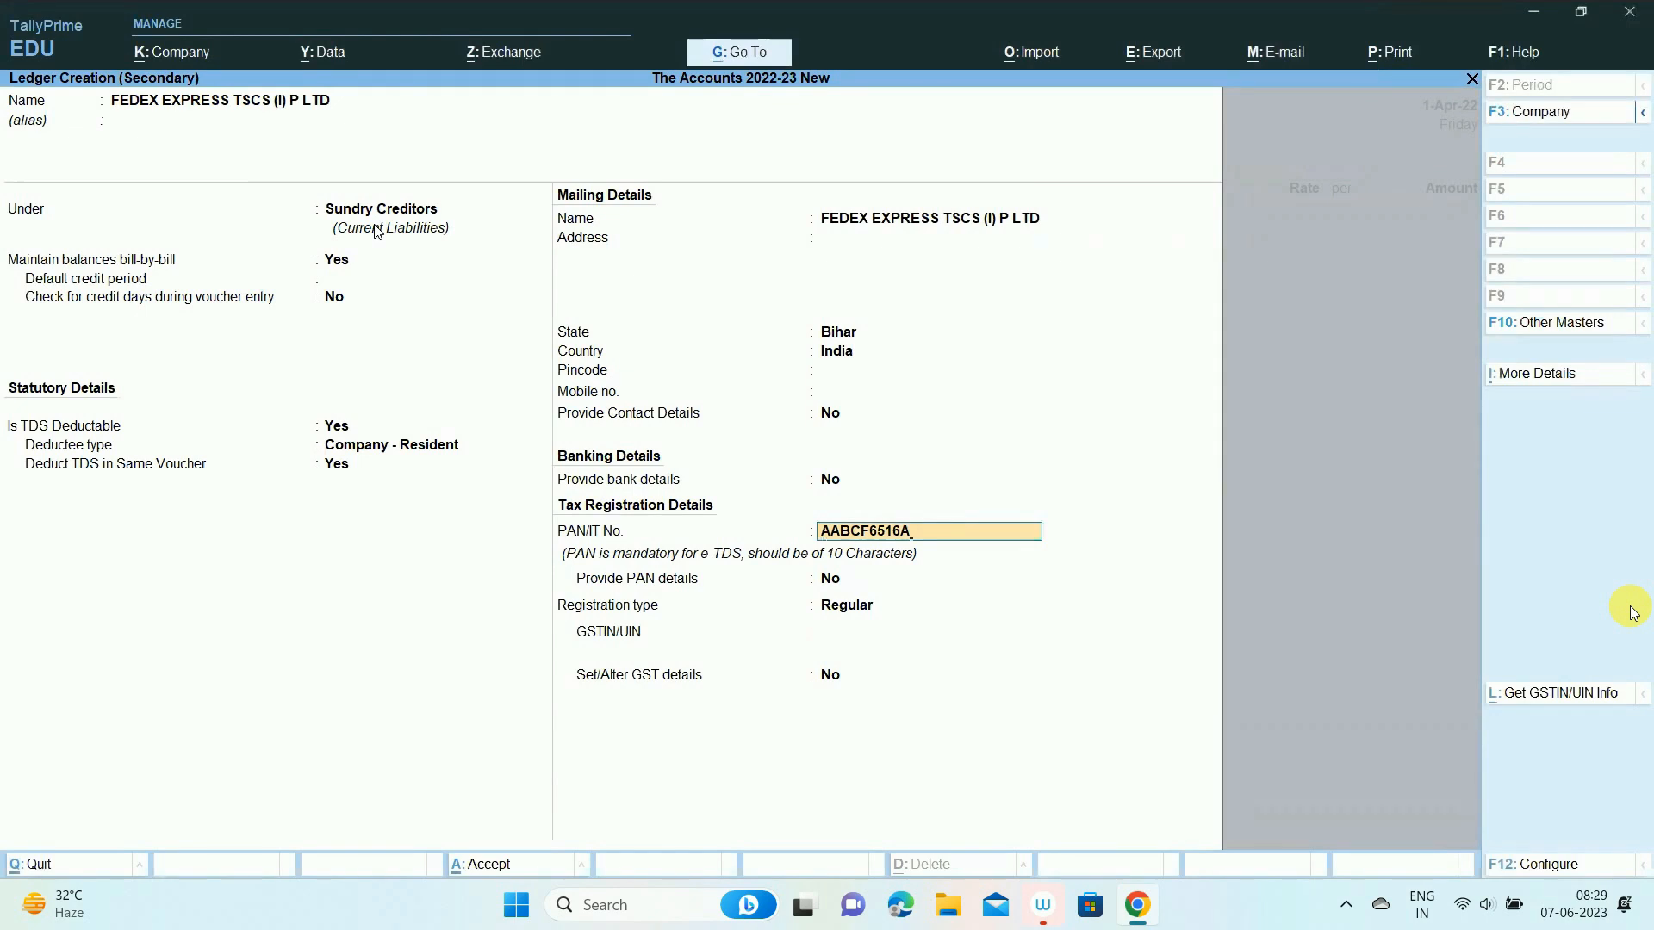
pyautogui.press('Return')
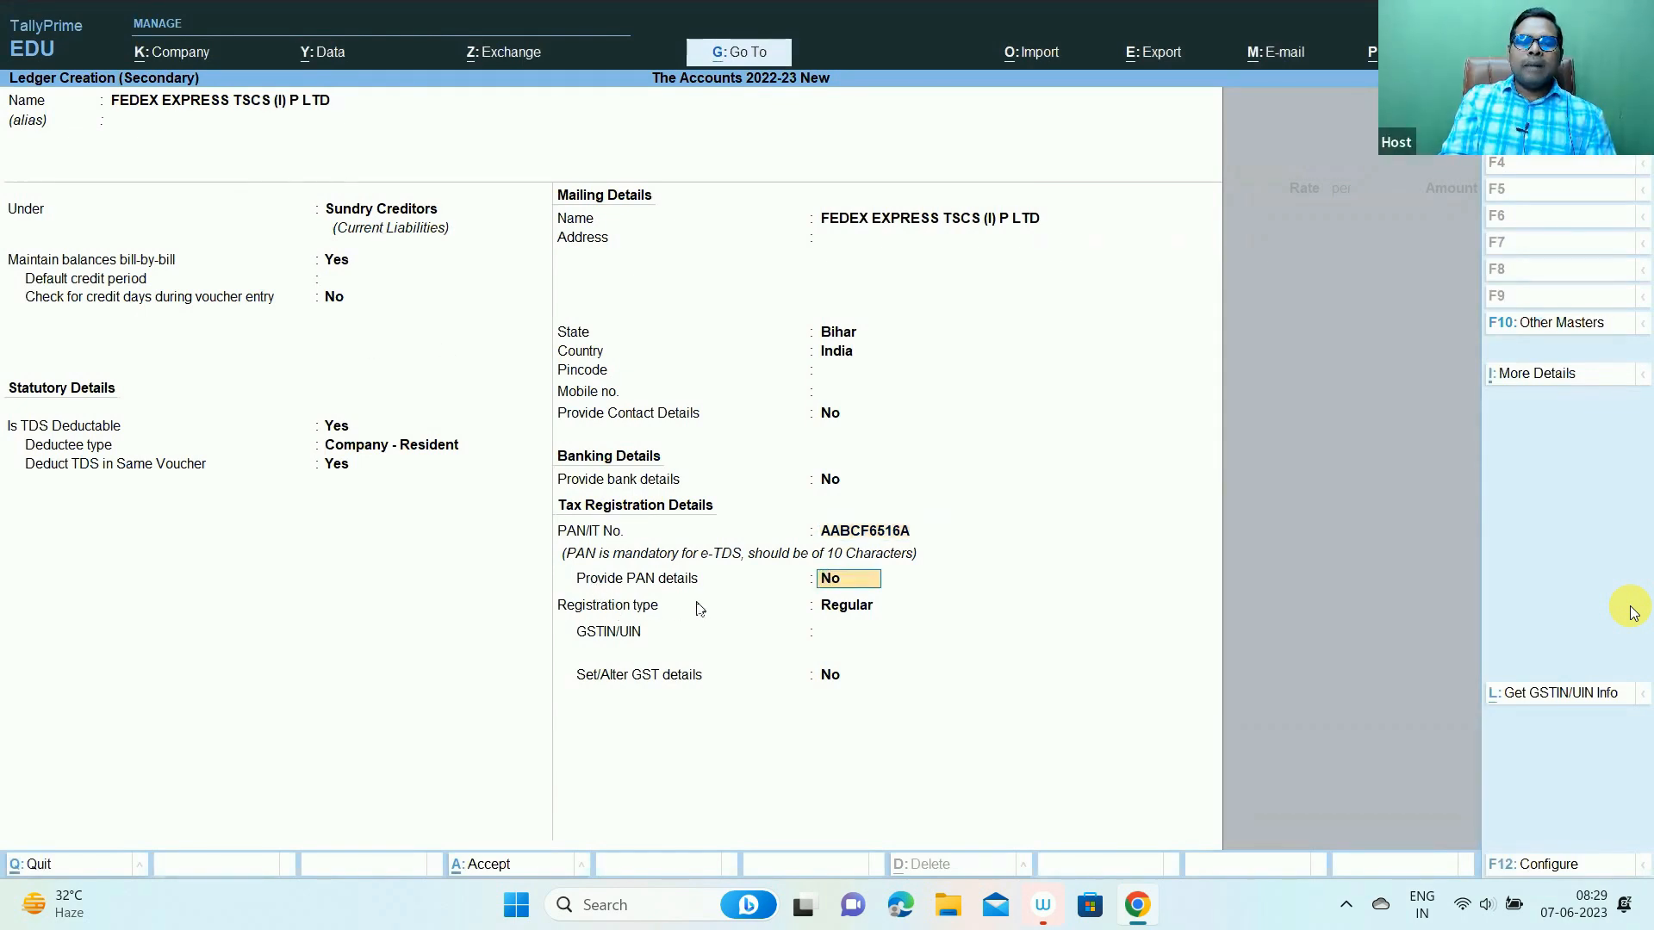
# - Confirm Regular as the FedEx ledger's registration type
pyautogui.press('Return')
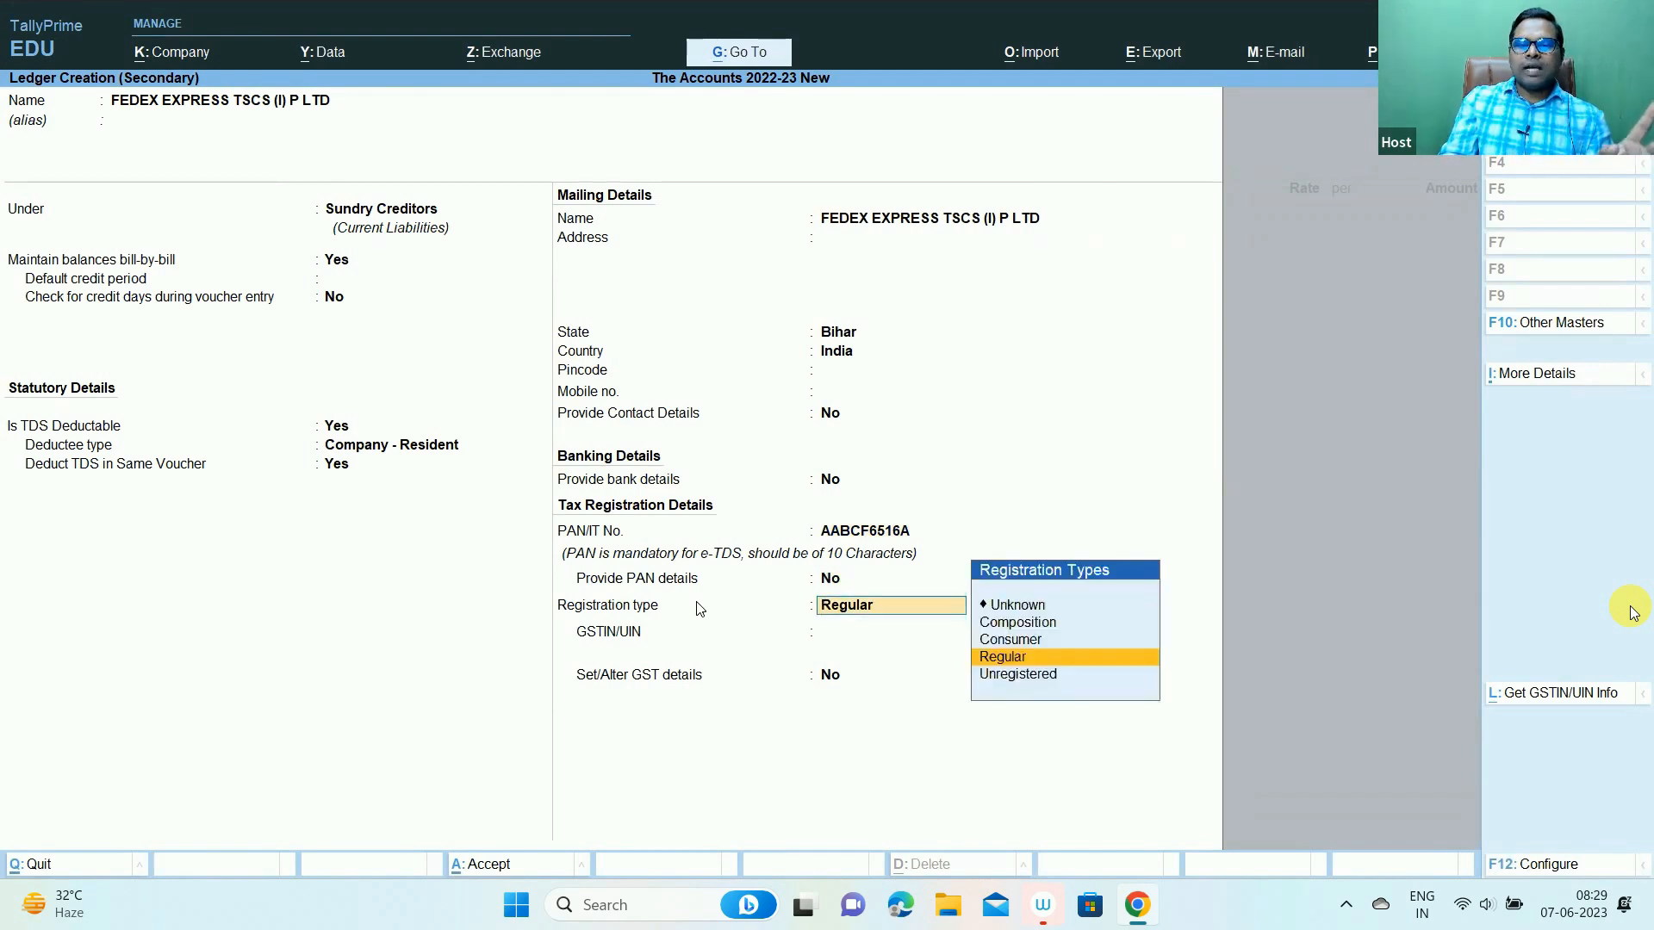
pyautogui.press('ctrl')
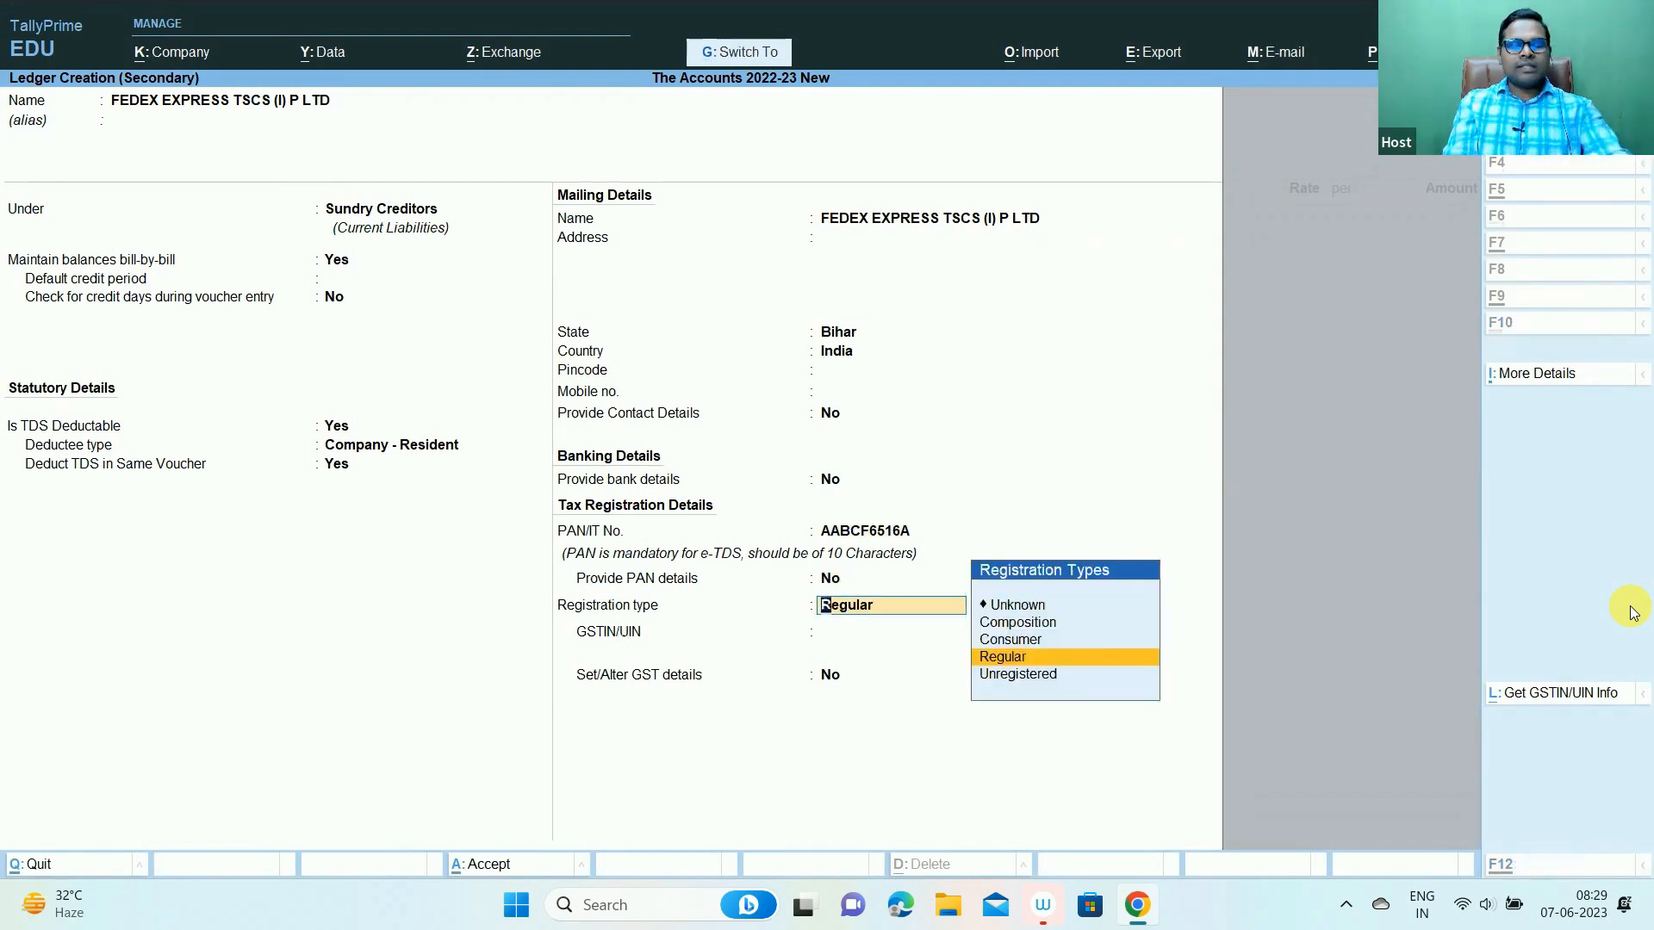
pyautogui.scroll(4, 1632, 612)
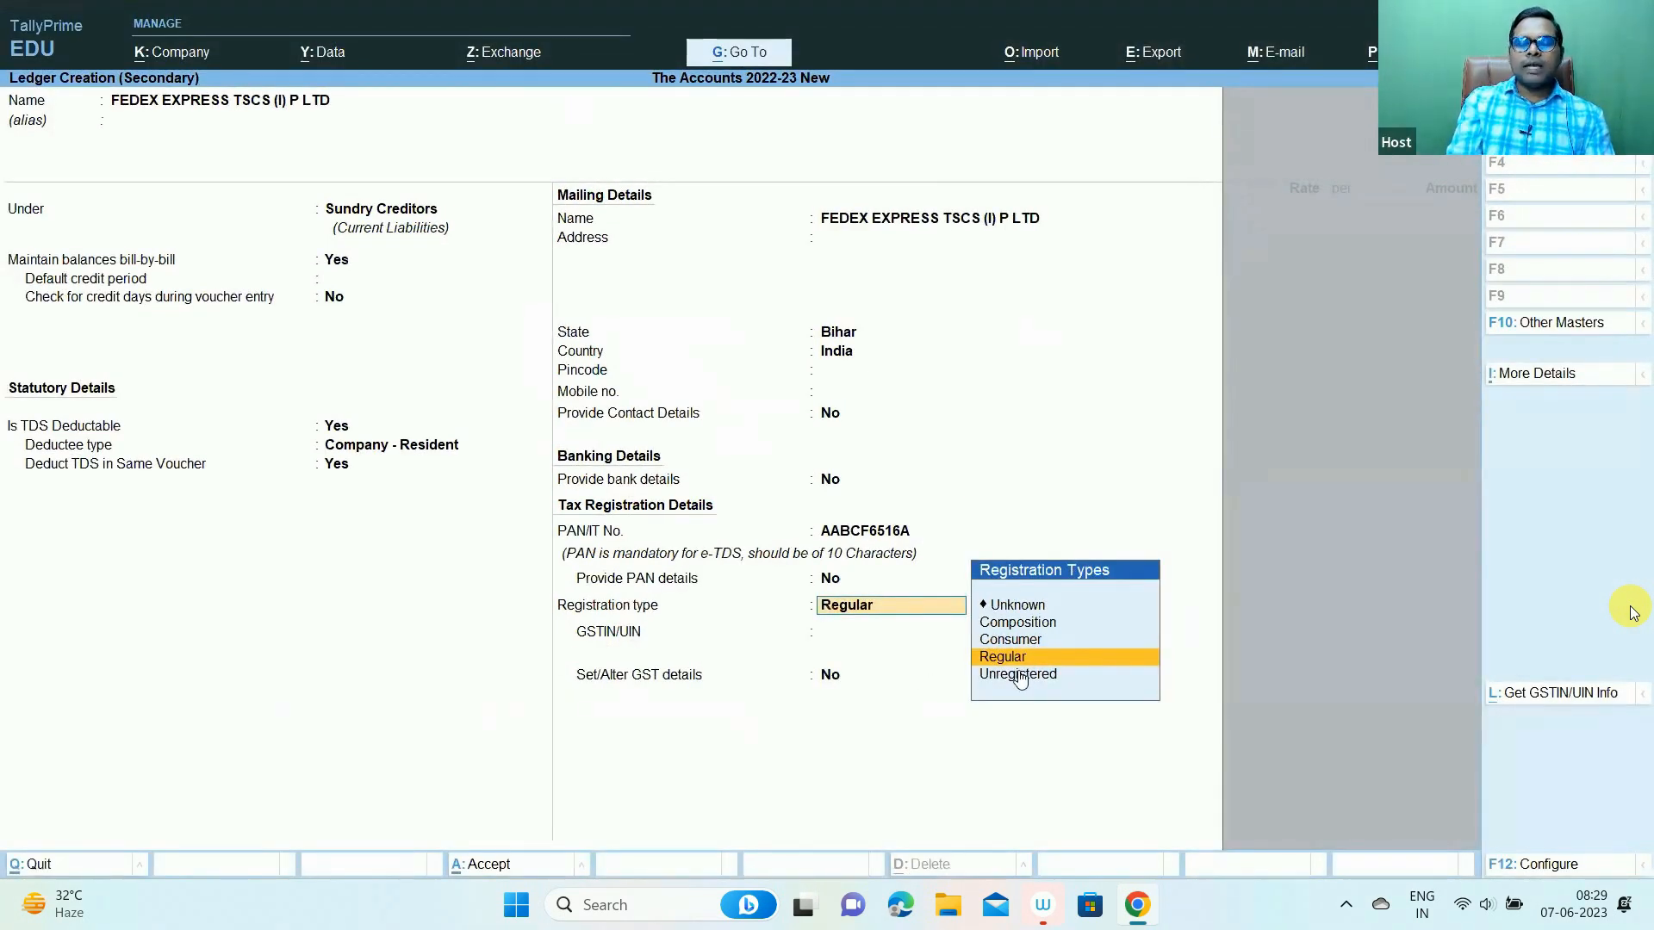
pyautogui.press('Return')
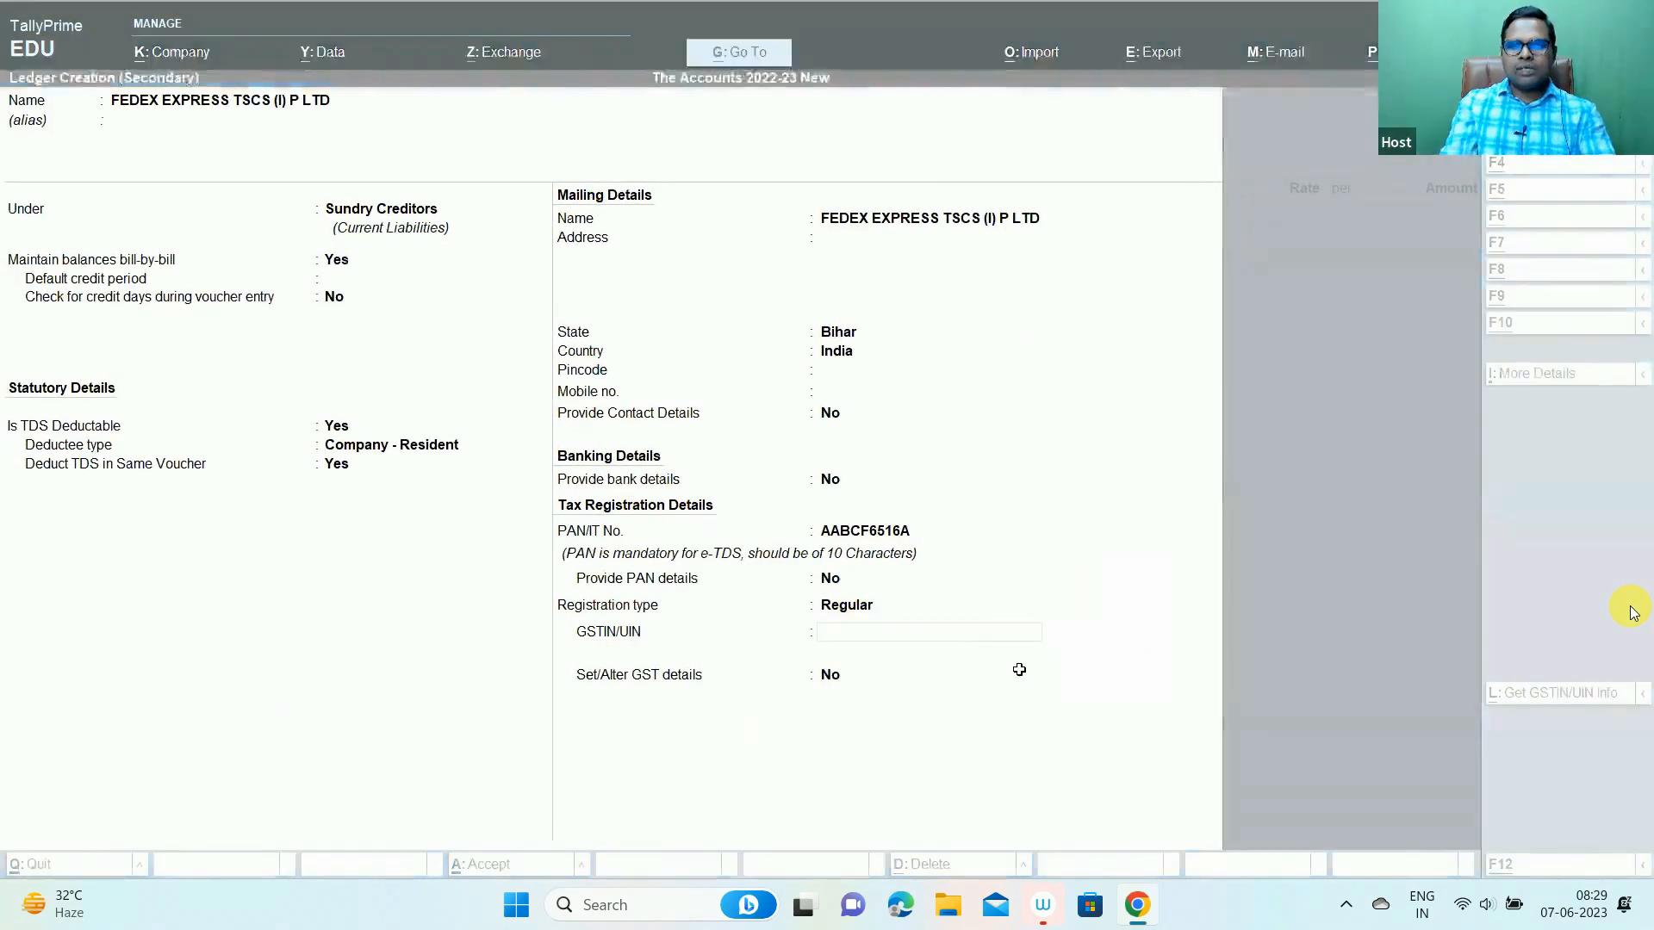
# - Paste the GSTIN from workbook cell D3 into the GSTIN/UIN field
pyautogui.hotkey('alt', 'Tab')
pyautogui.hotkey('ctrl', 'c')
pyautogui.hotkey('alt', 'Tab')
pyautogui.hotkey('ctrl', 'alt', 'v')
pyautogui.press('Return')
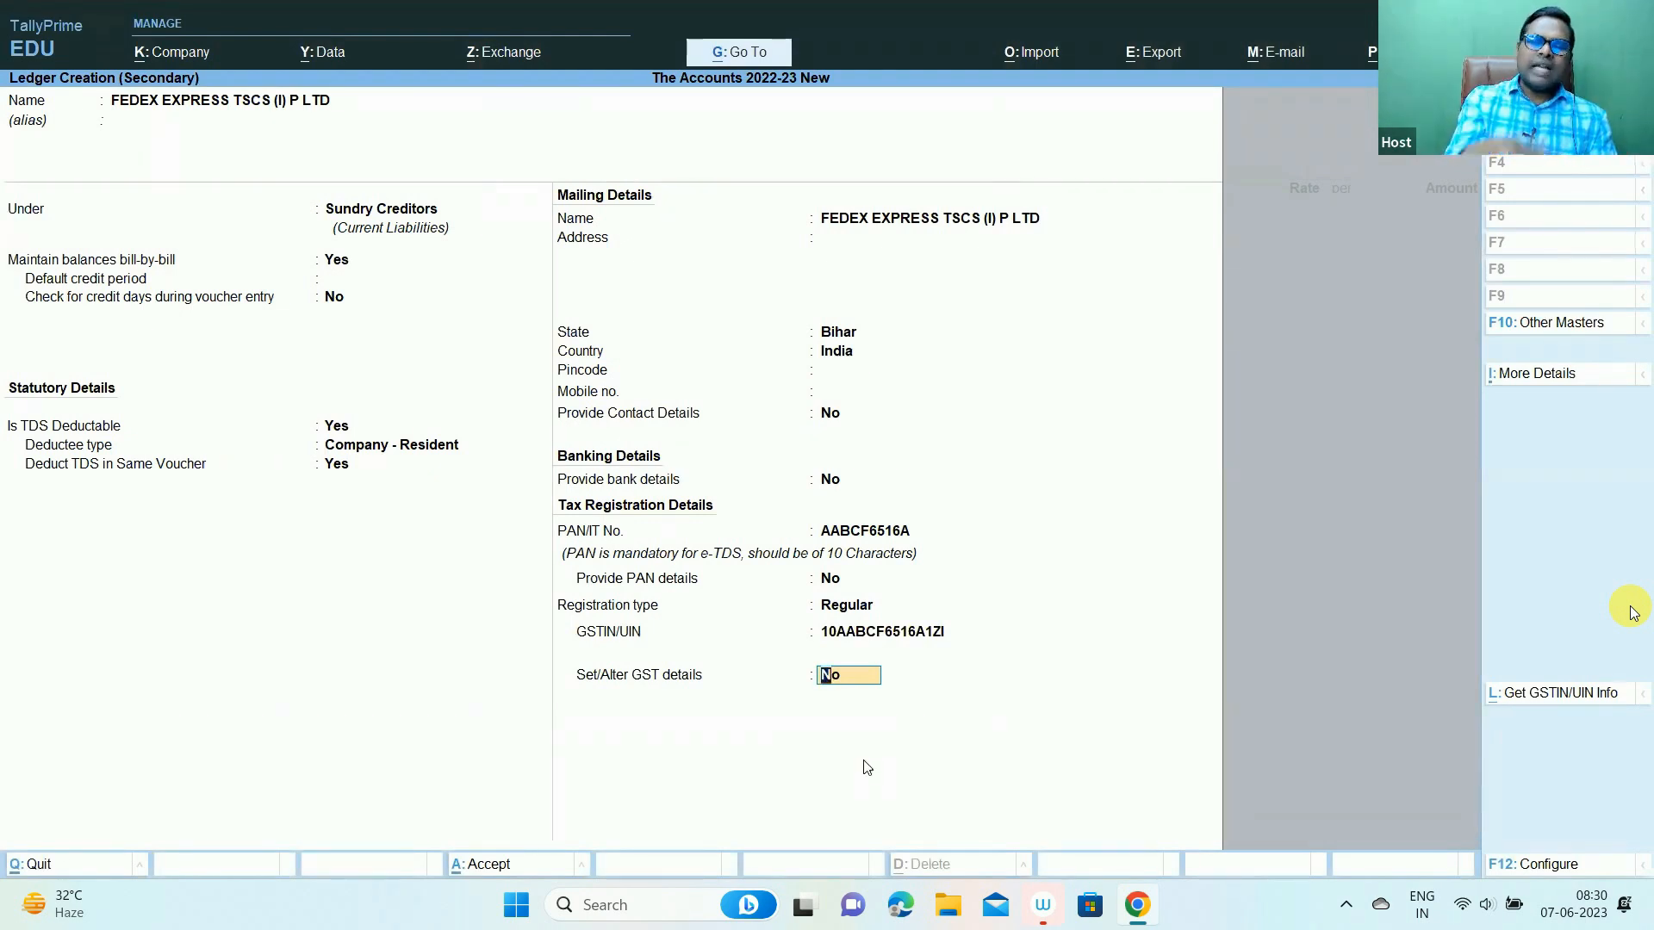
# - Set FedEx's GST details to Yes as a Regular transporter, save it, and accept it as the party
pyautogui.press('y')
pyautogui.press('Return')
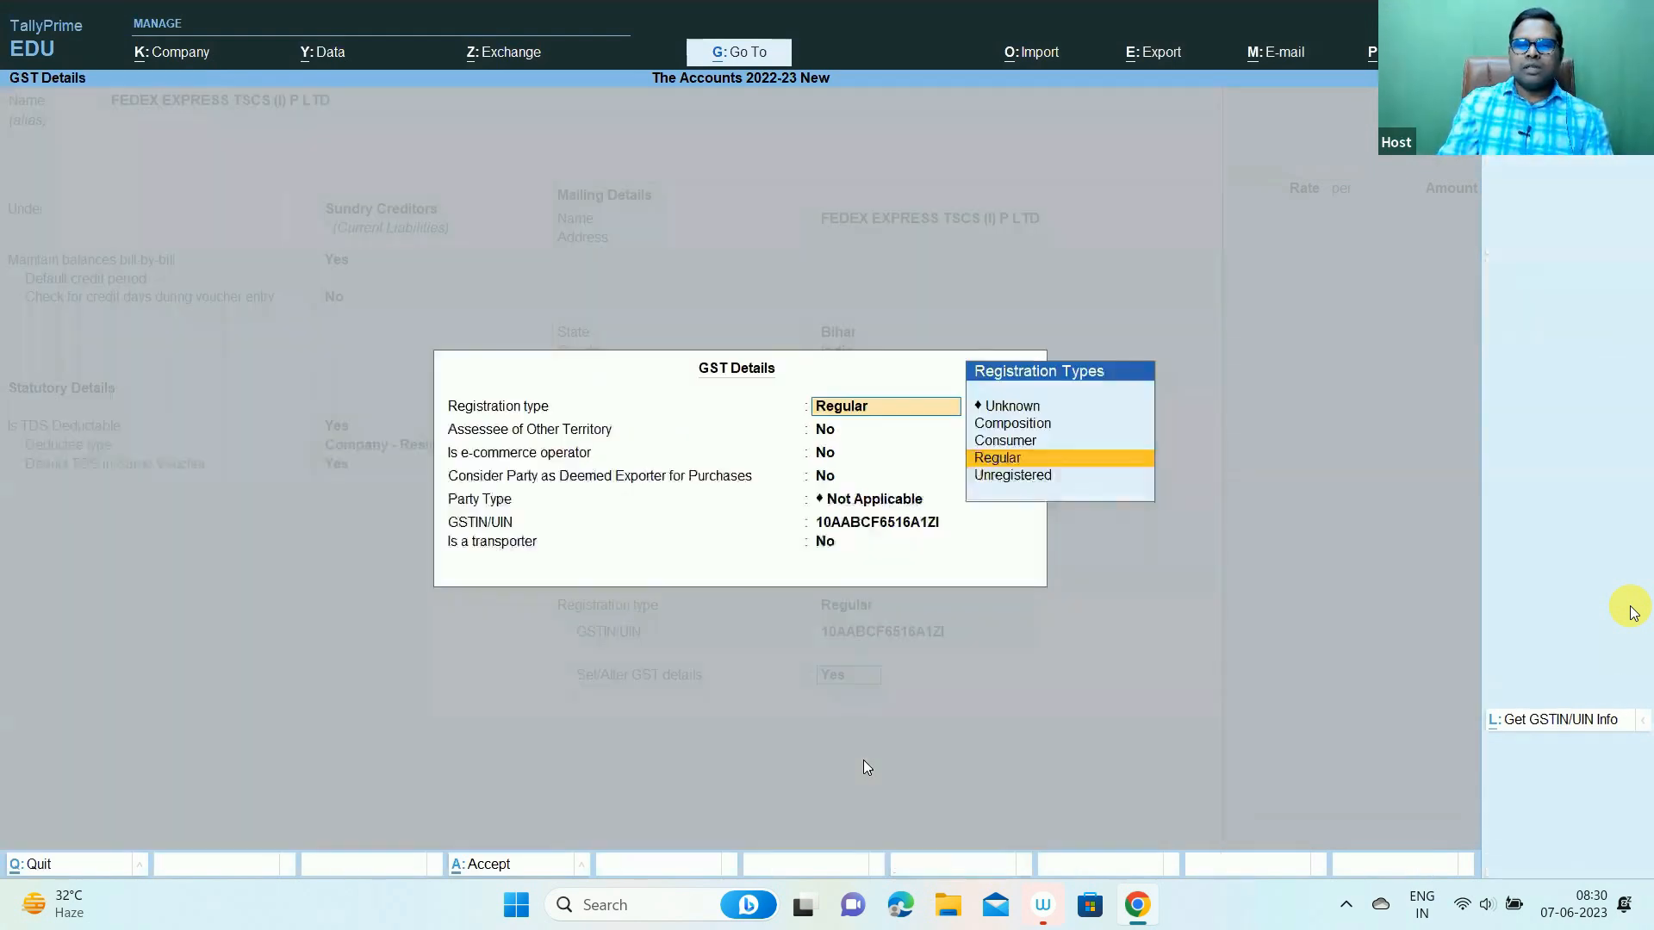
pyautogui.press('Return')
pyautogui.press('Return')
pyautogui.press('Return')
pyautogui.press('Return')
pyautogui.press('Return')
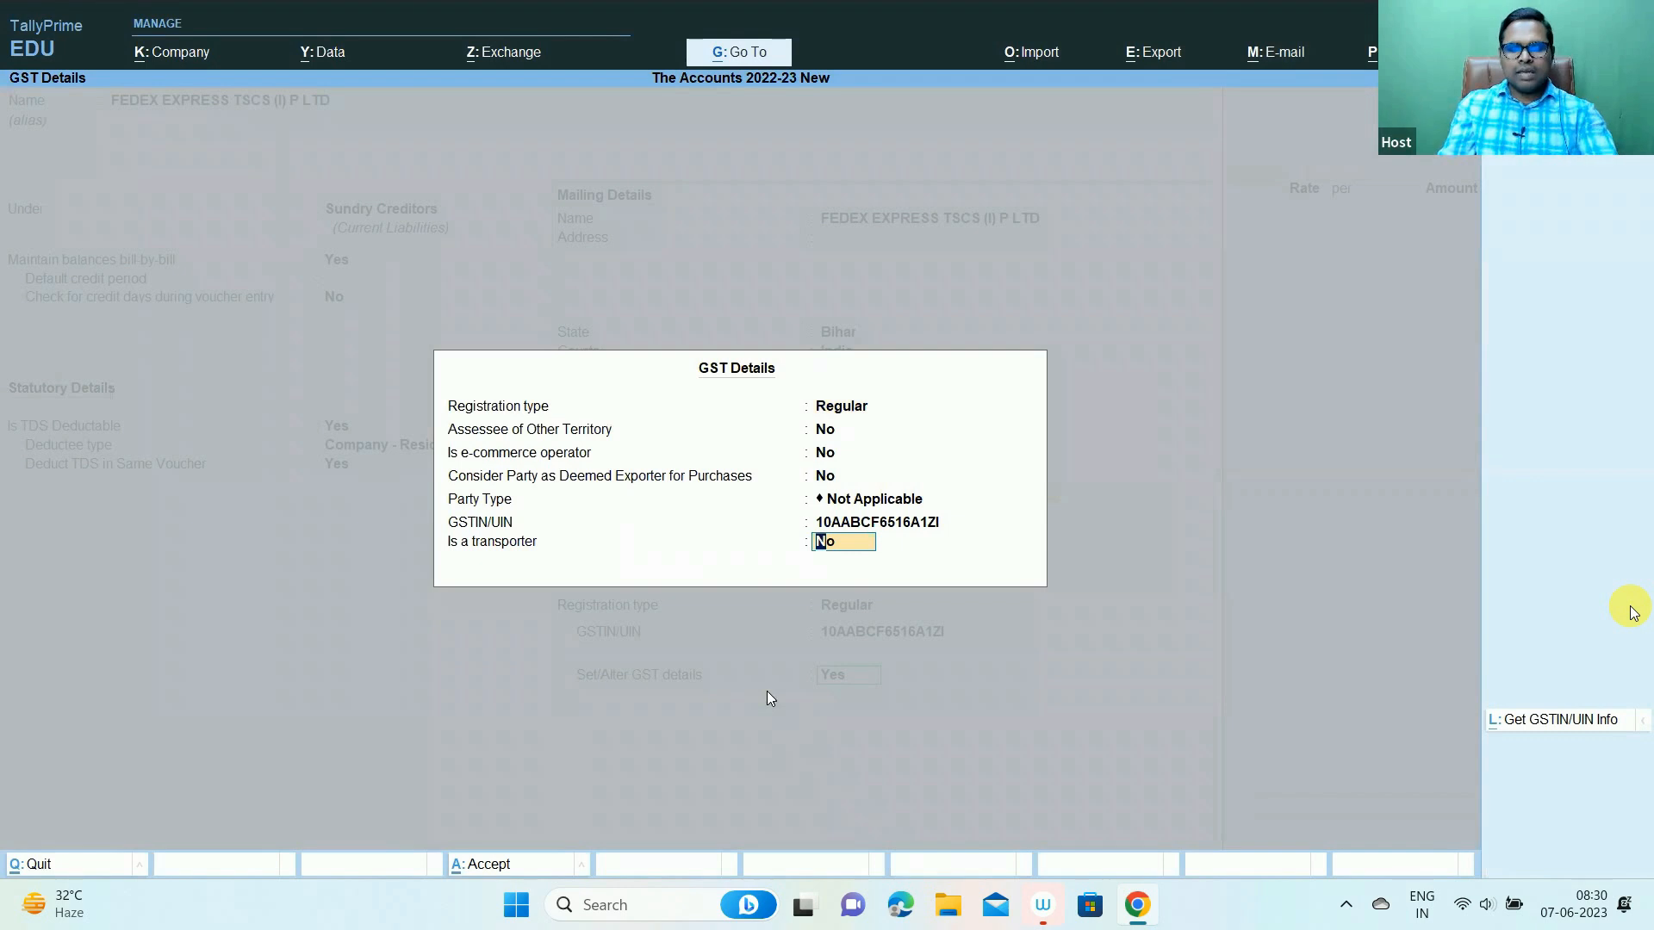
pyautogui.press('y')
pyautogui.press('Return')
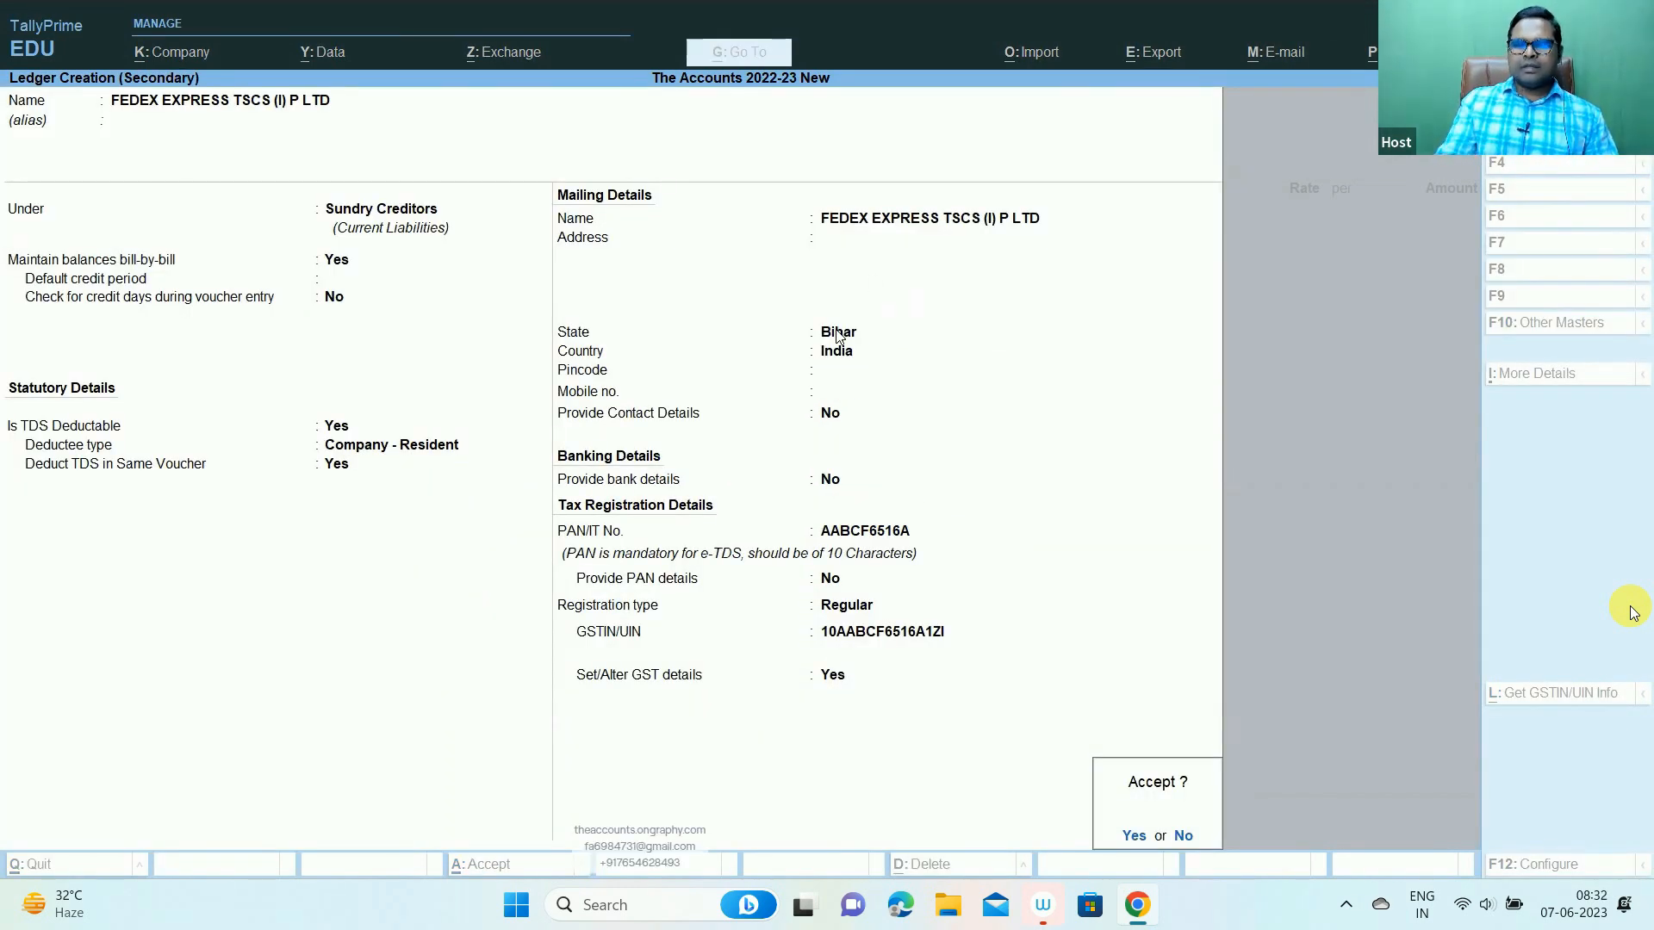
pyautogui.press('Return')
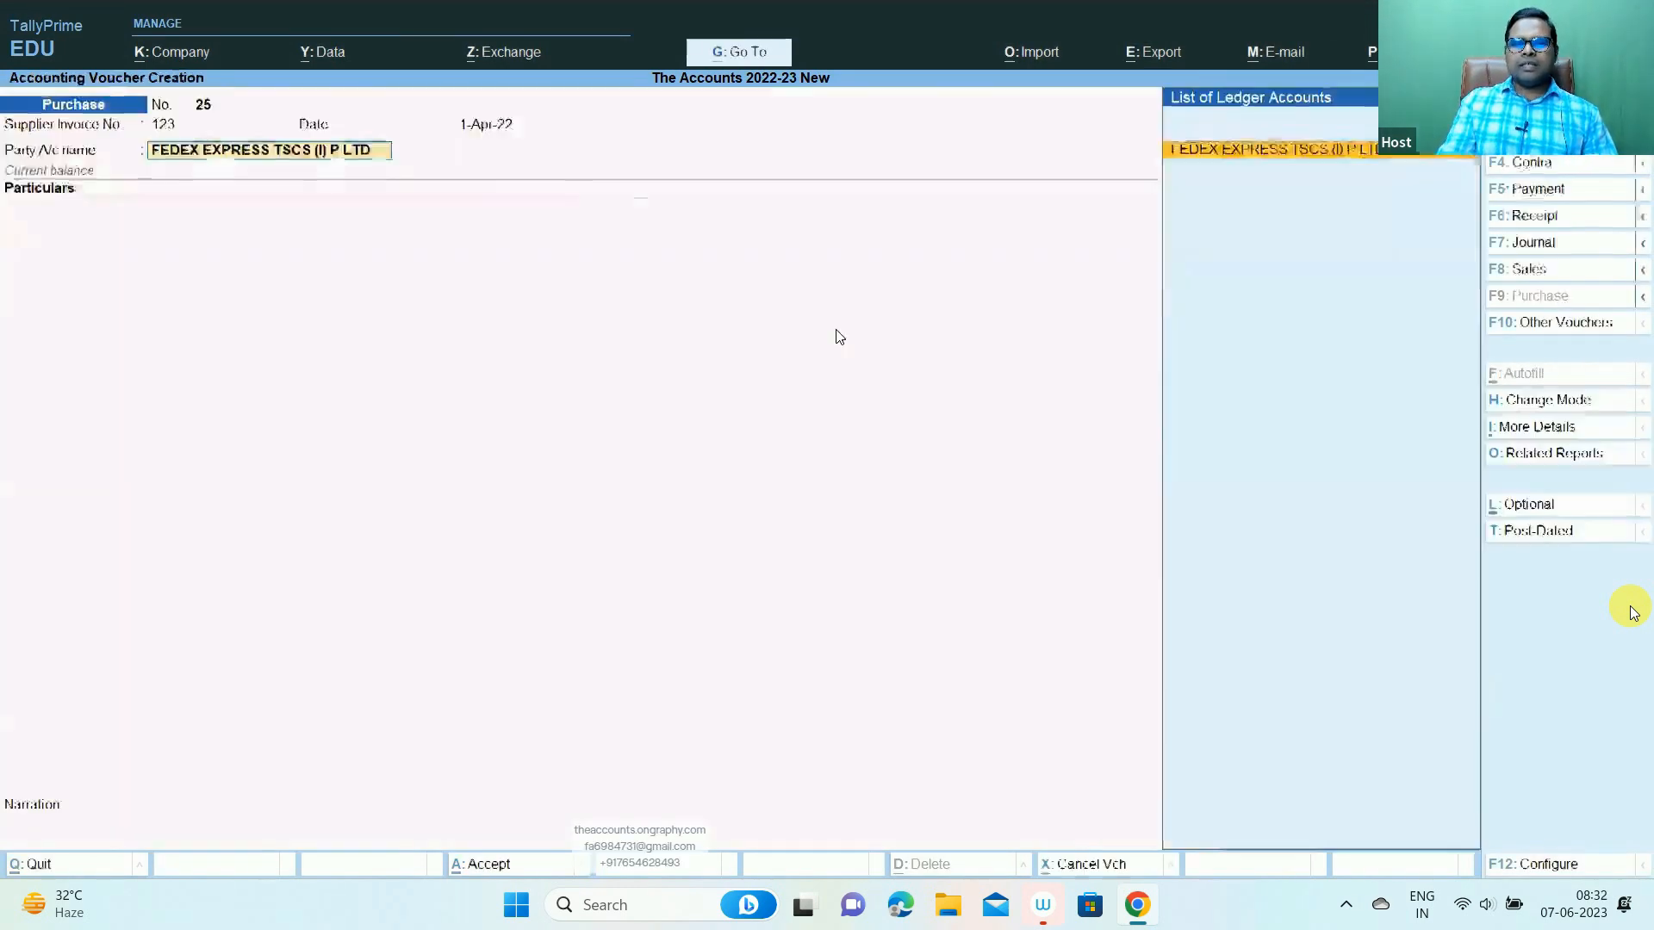
pyautogui.press('Return')
pyautogui.press('Return')
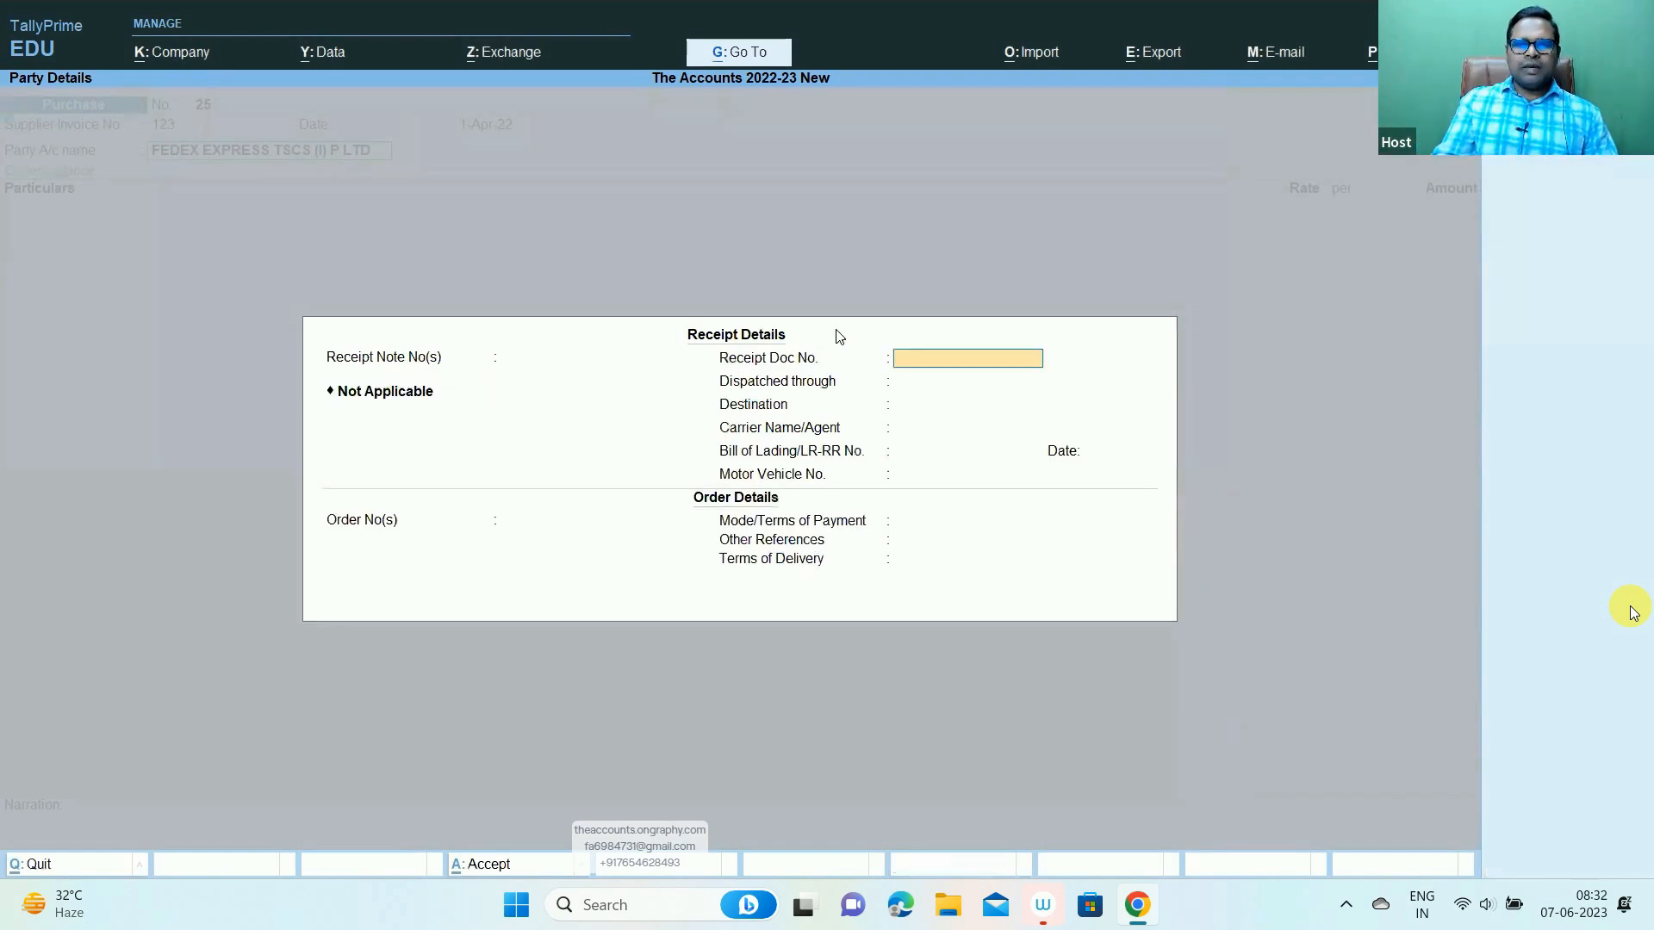
# - Accept voucher 25's receipt and party details after checking the party name in workbook cell C3
pyautogui.hotkey('ctrl', 'a')
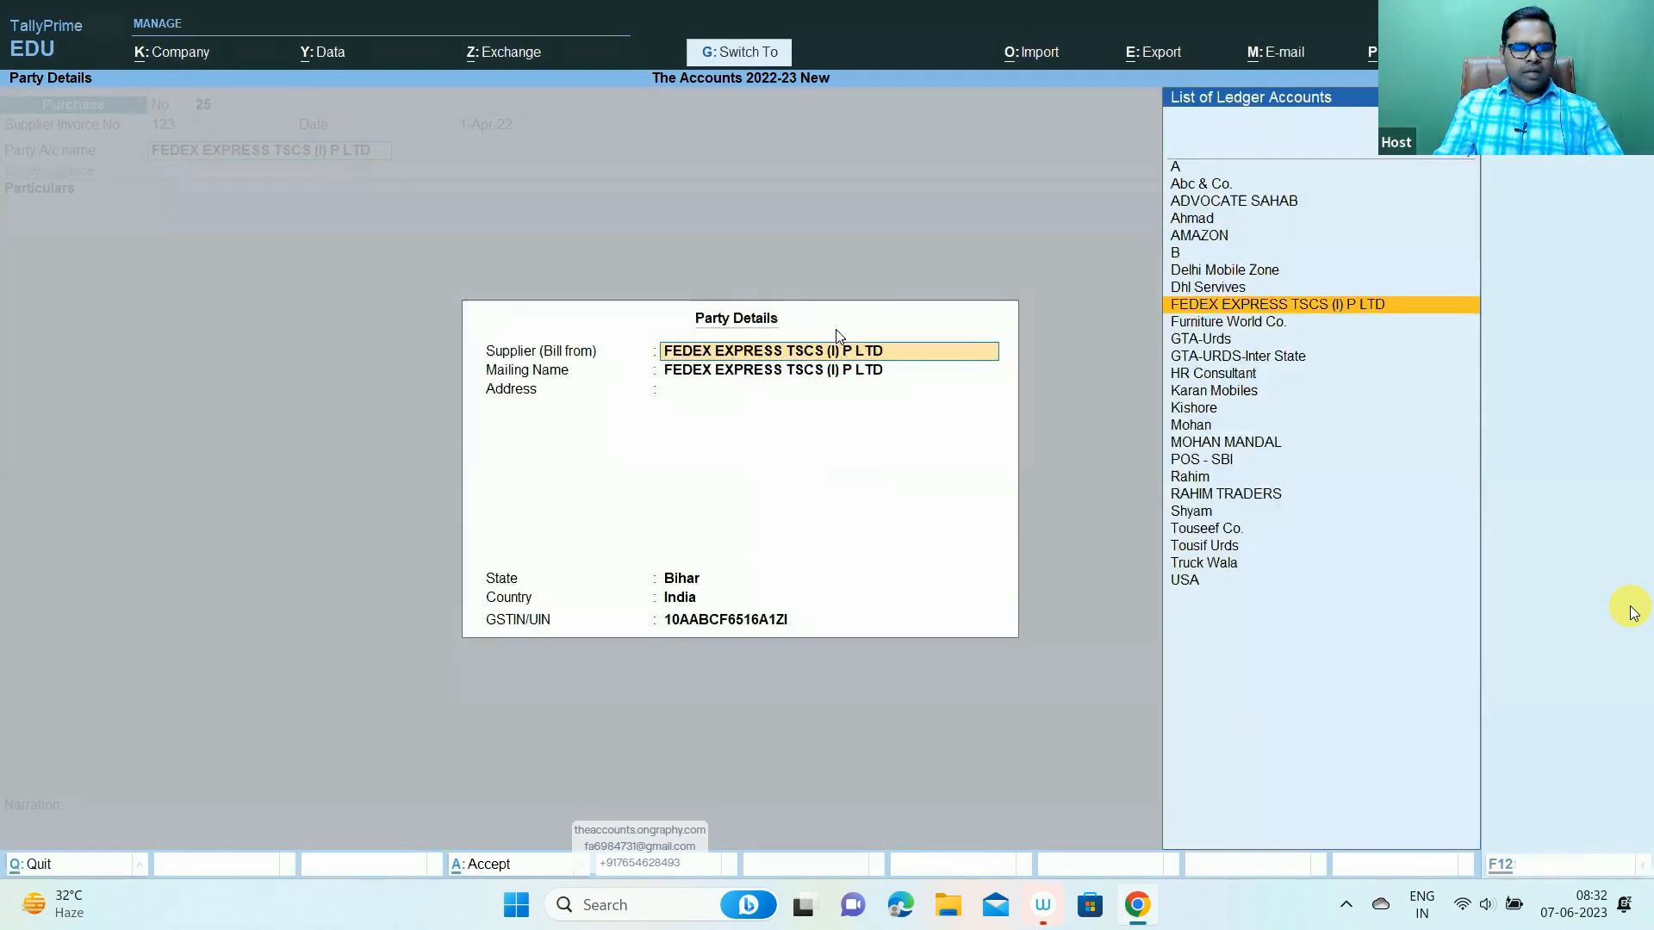
pyautogui.hotkey('ctrl', 'a')
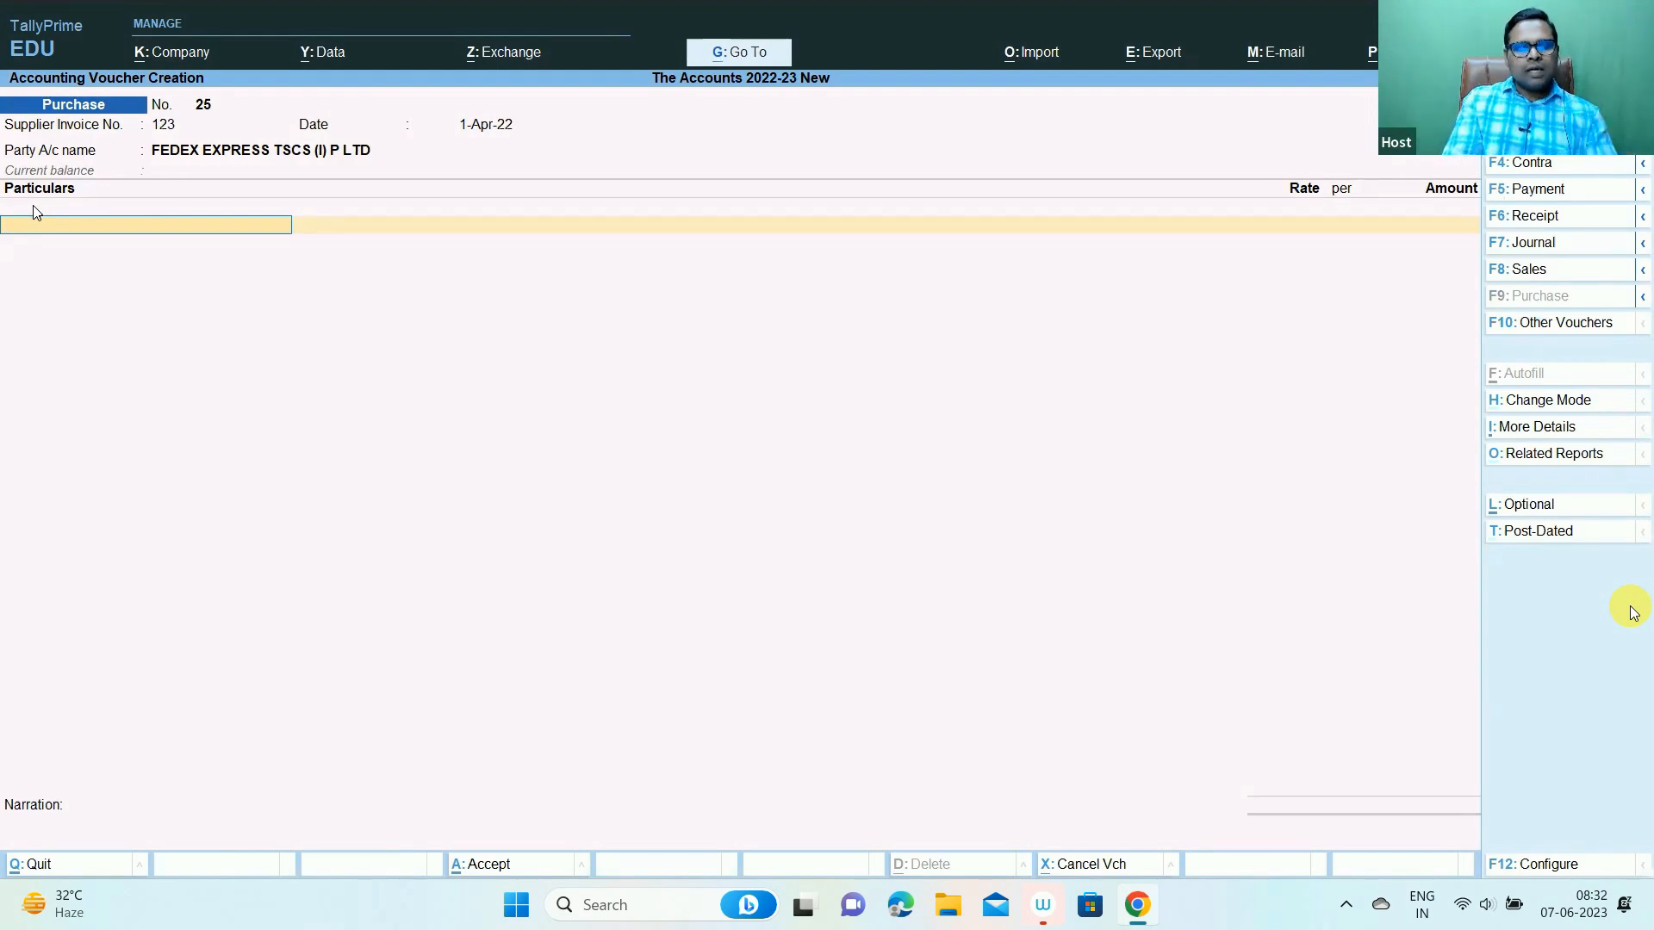
pyautogui.hotkey('alt', 'Tab')
pyautogui.click(306, 313)
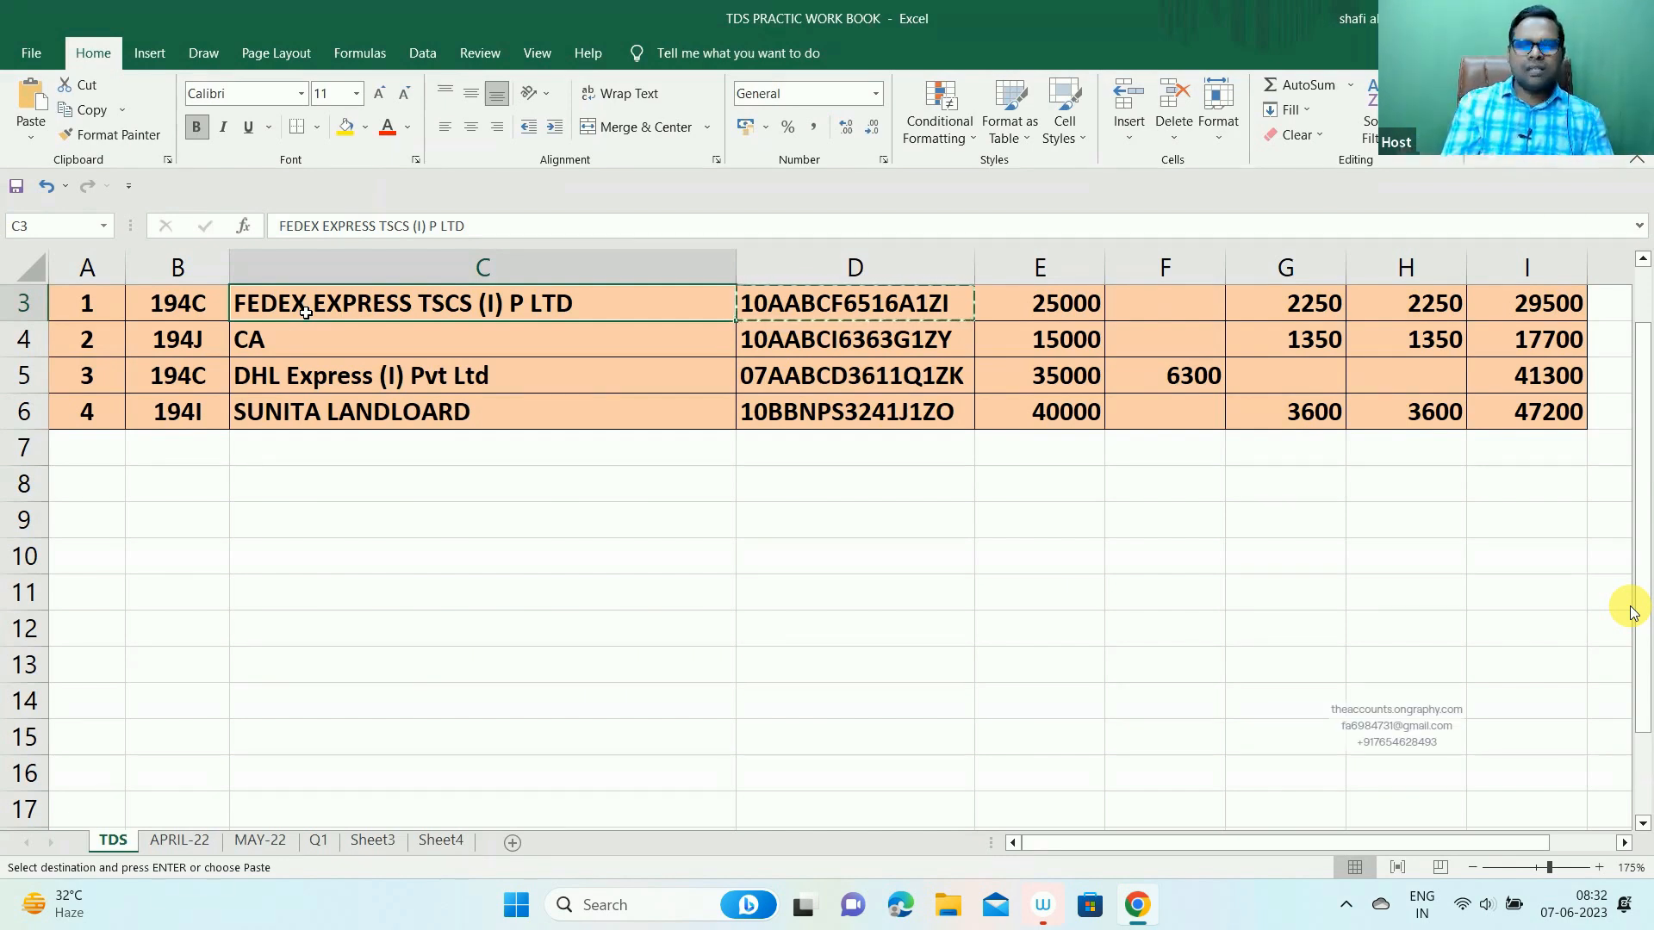
pyautogui.hotkey('alt', 'Tab')
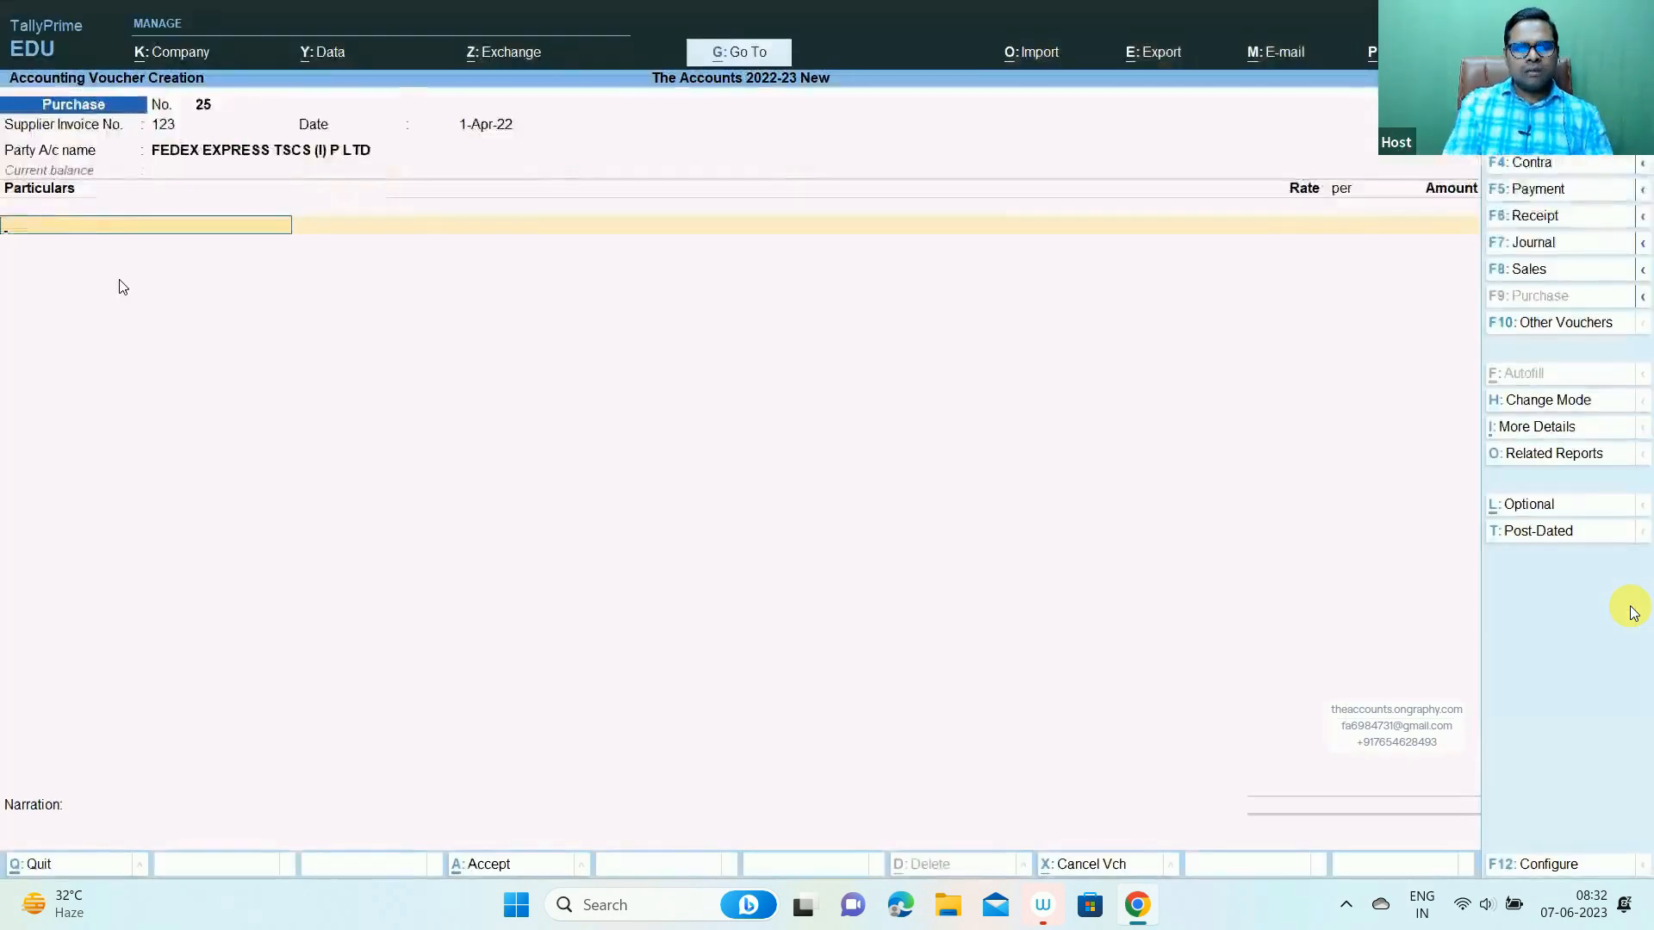
pyautogui.hotkey('alt', 'c')
# - Create ledger 'Transportation Charges-Tds' under Indirect Expenses with type Not Applicable
pyautogui.write('Tra')
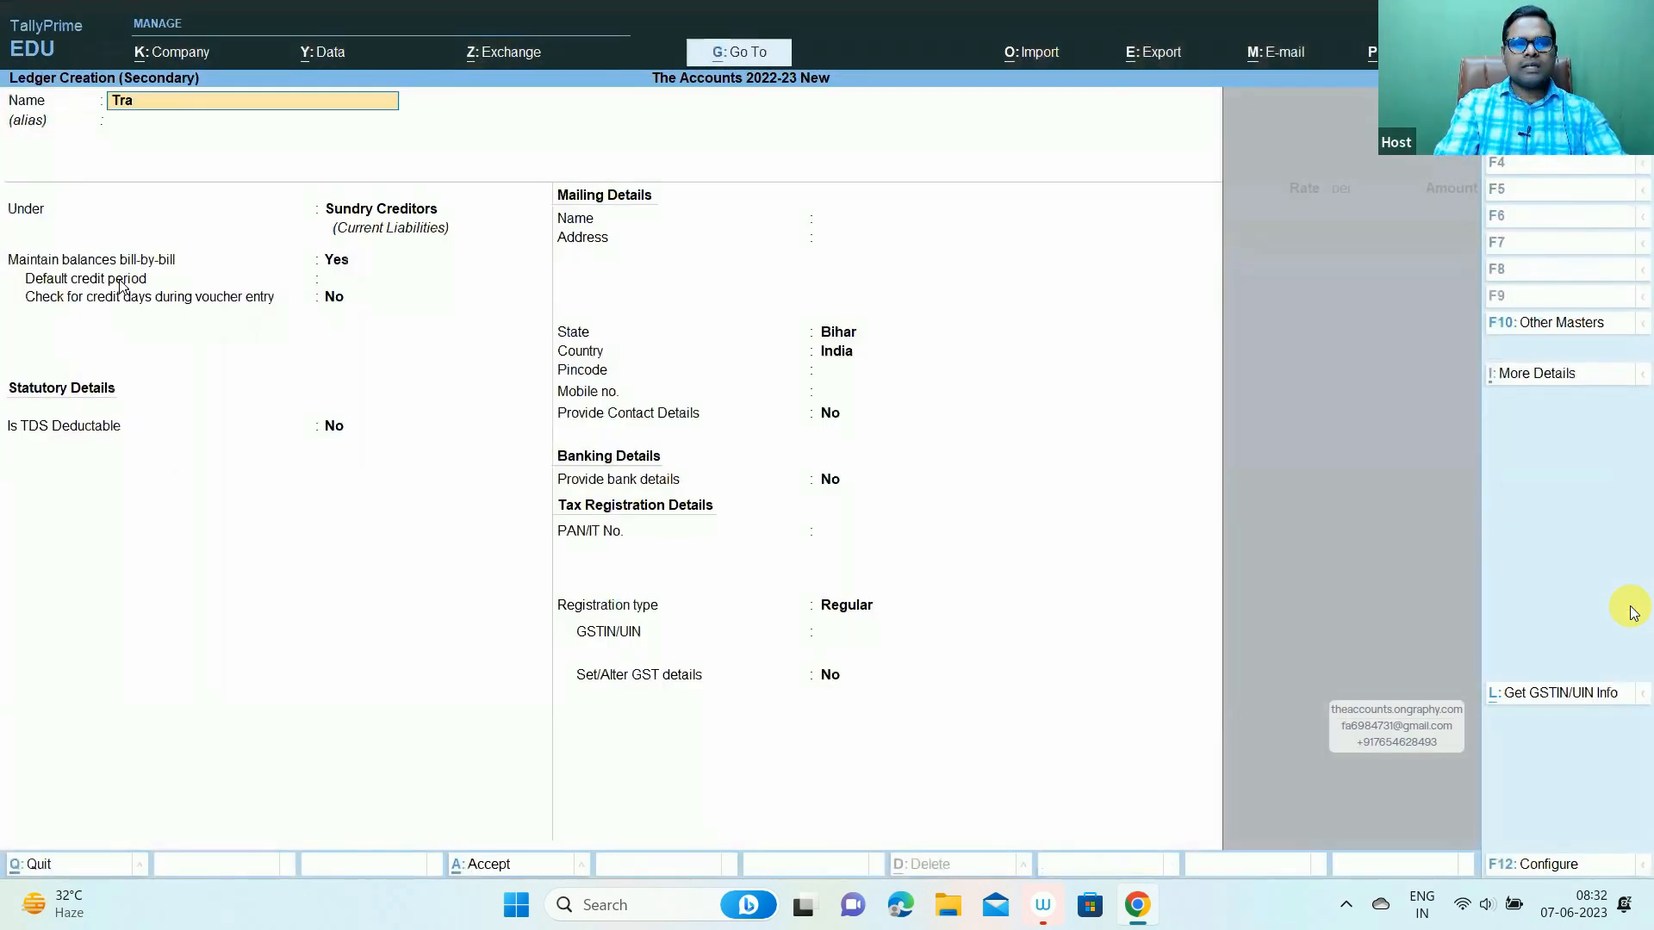
pyautogui.write('nspo')
pyautogui.press('BackSpace')
pyautogui.press('BackSpace')
pyautogui.press('BackSpace')
pyautogui.write('spo')
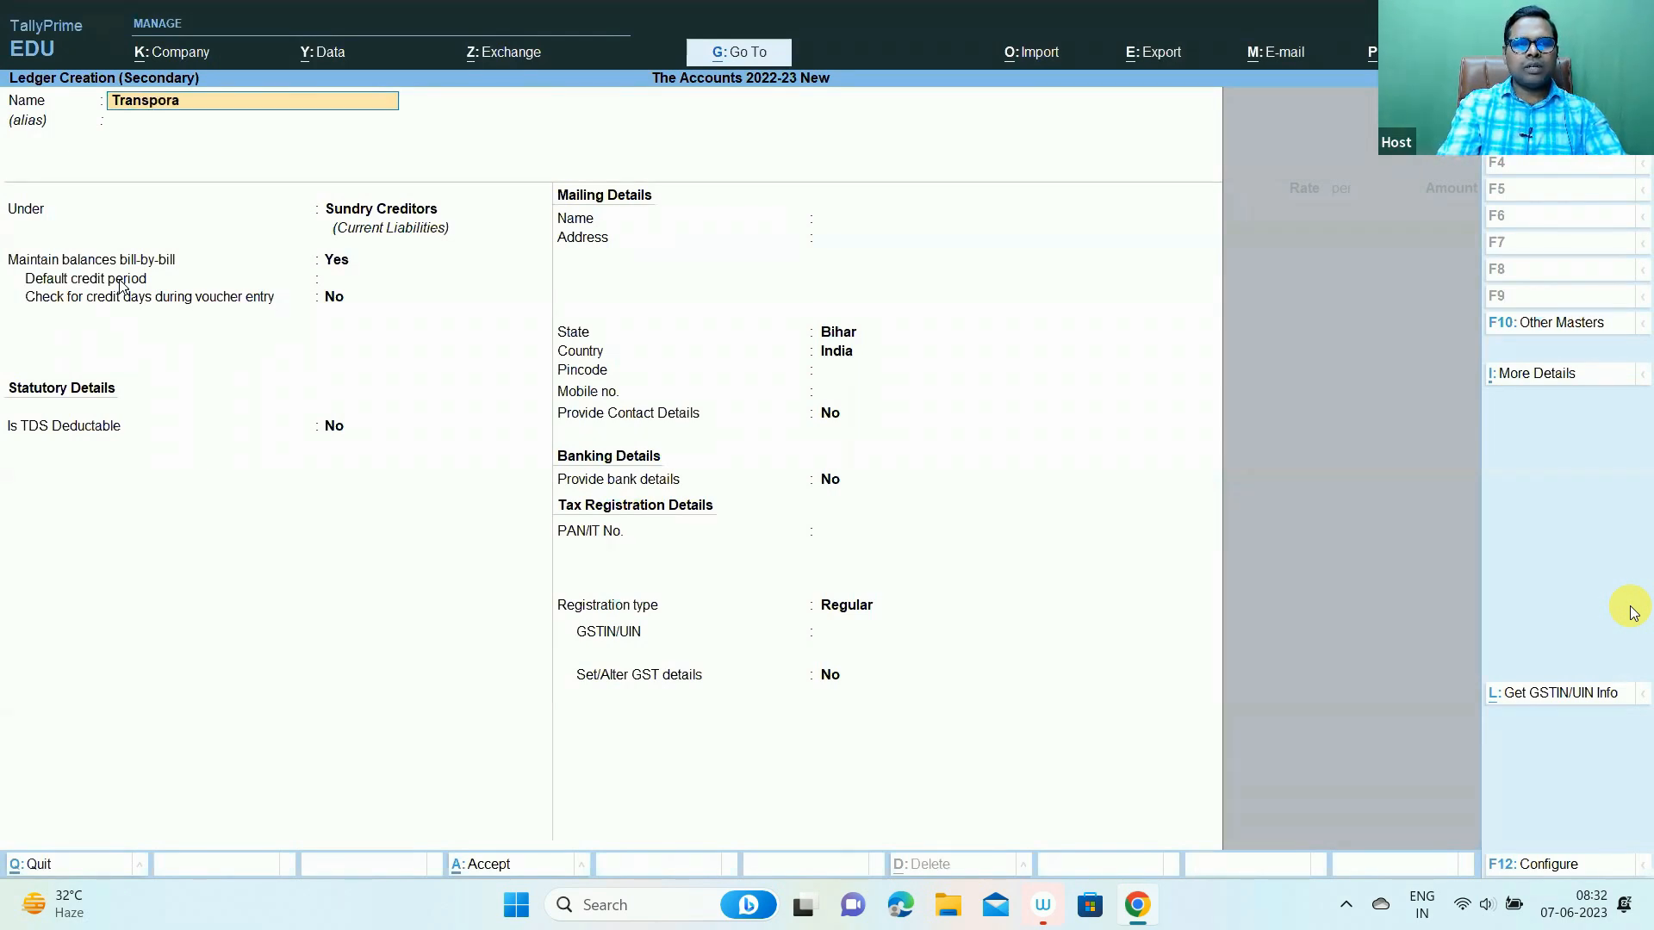
pyautogui.write('rtation Chargs')
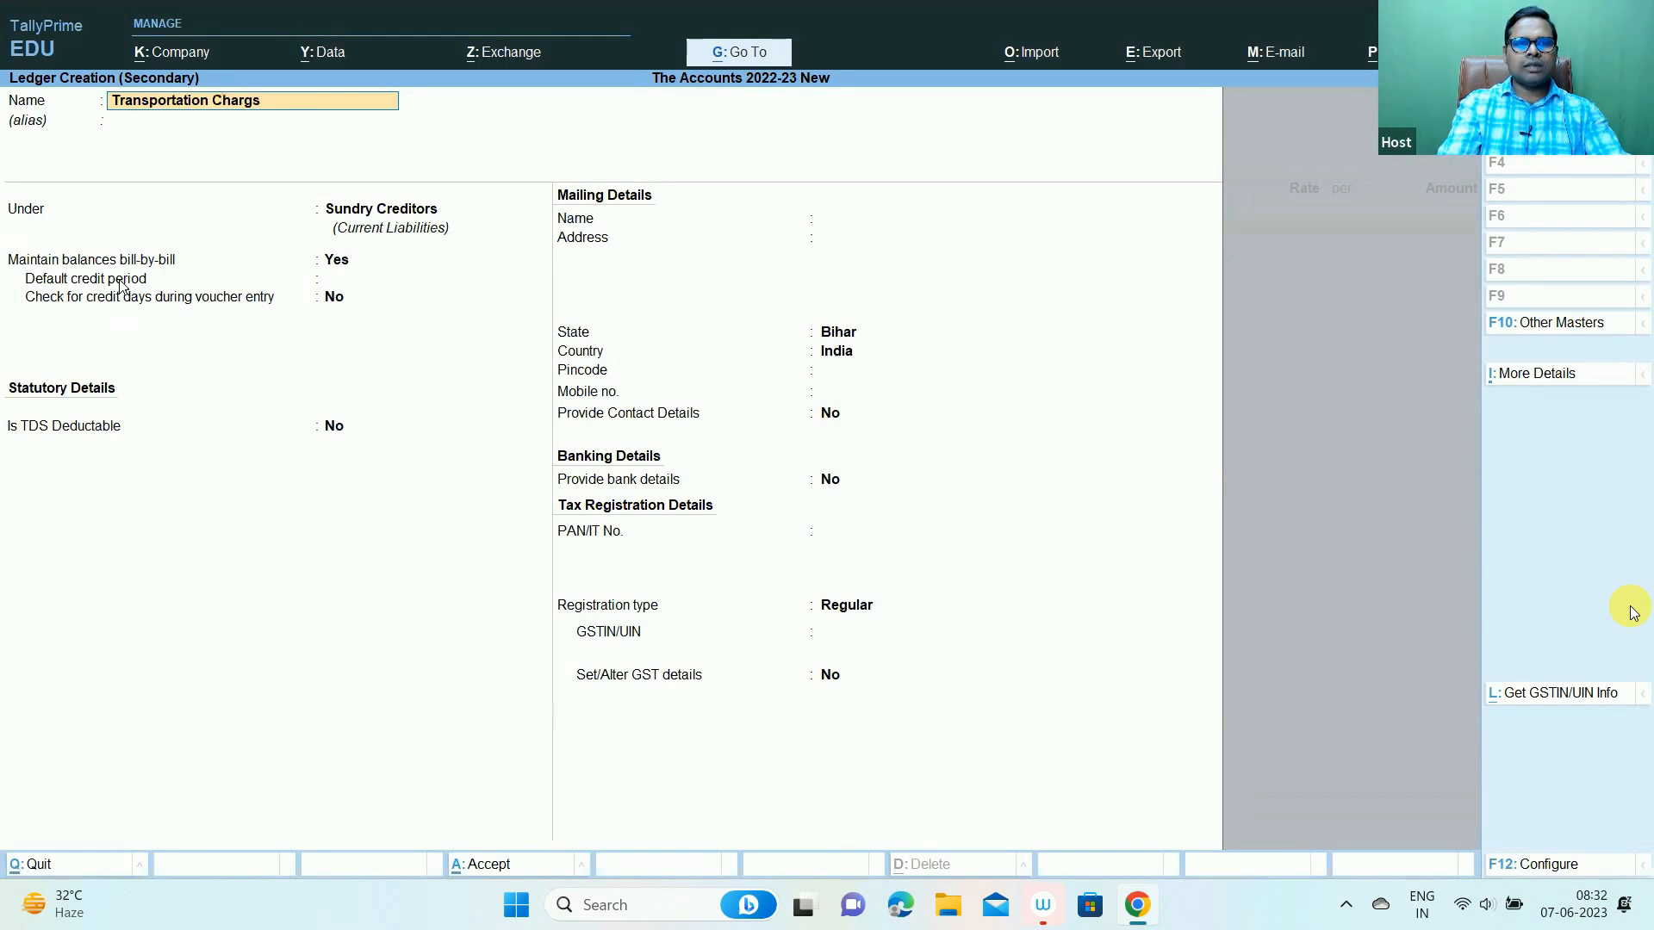
pyautogui.press('BackSpace')
pyautogui.write('es')
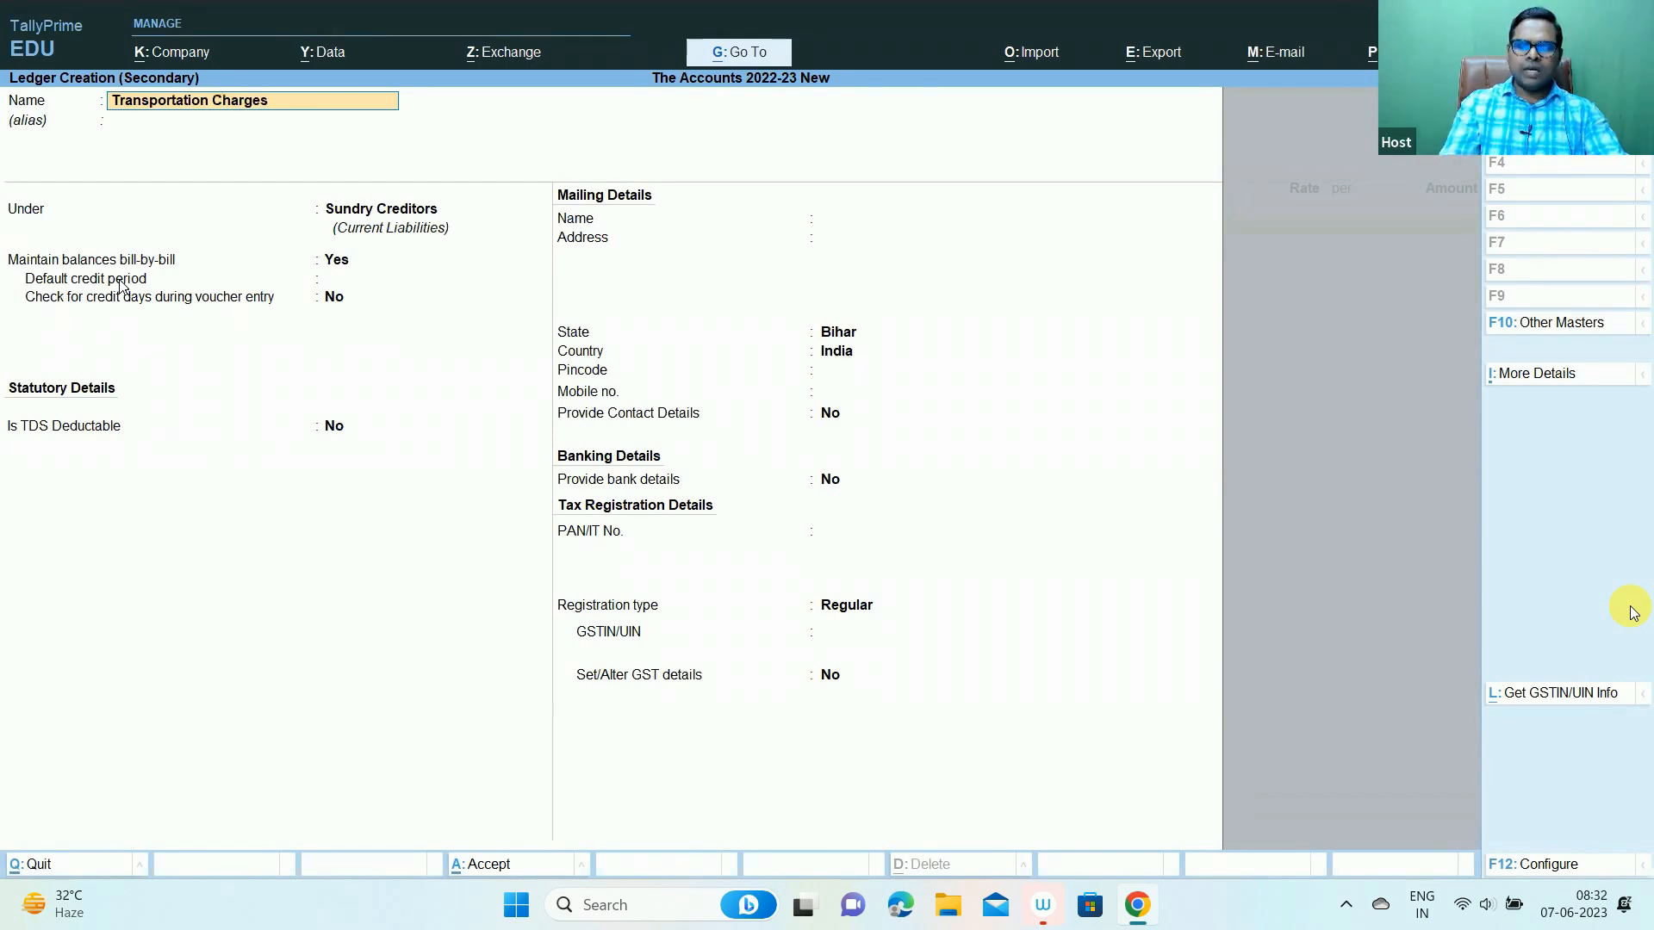
pyautogui.write('-tds')
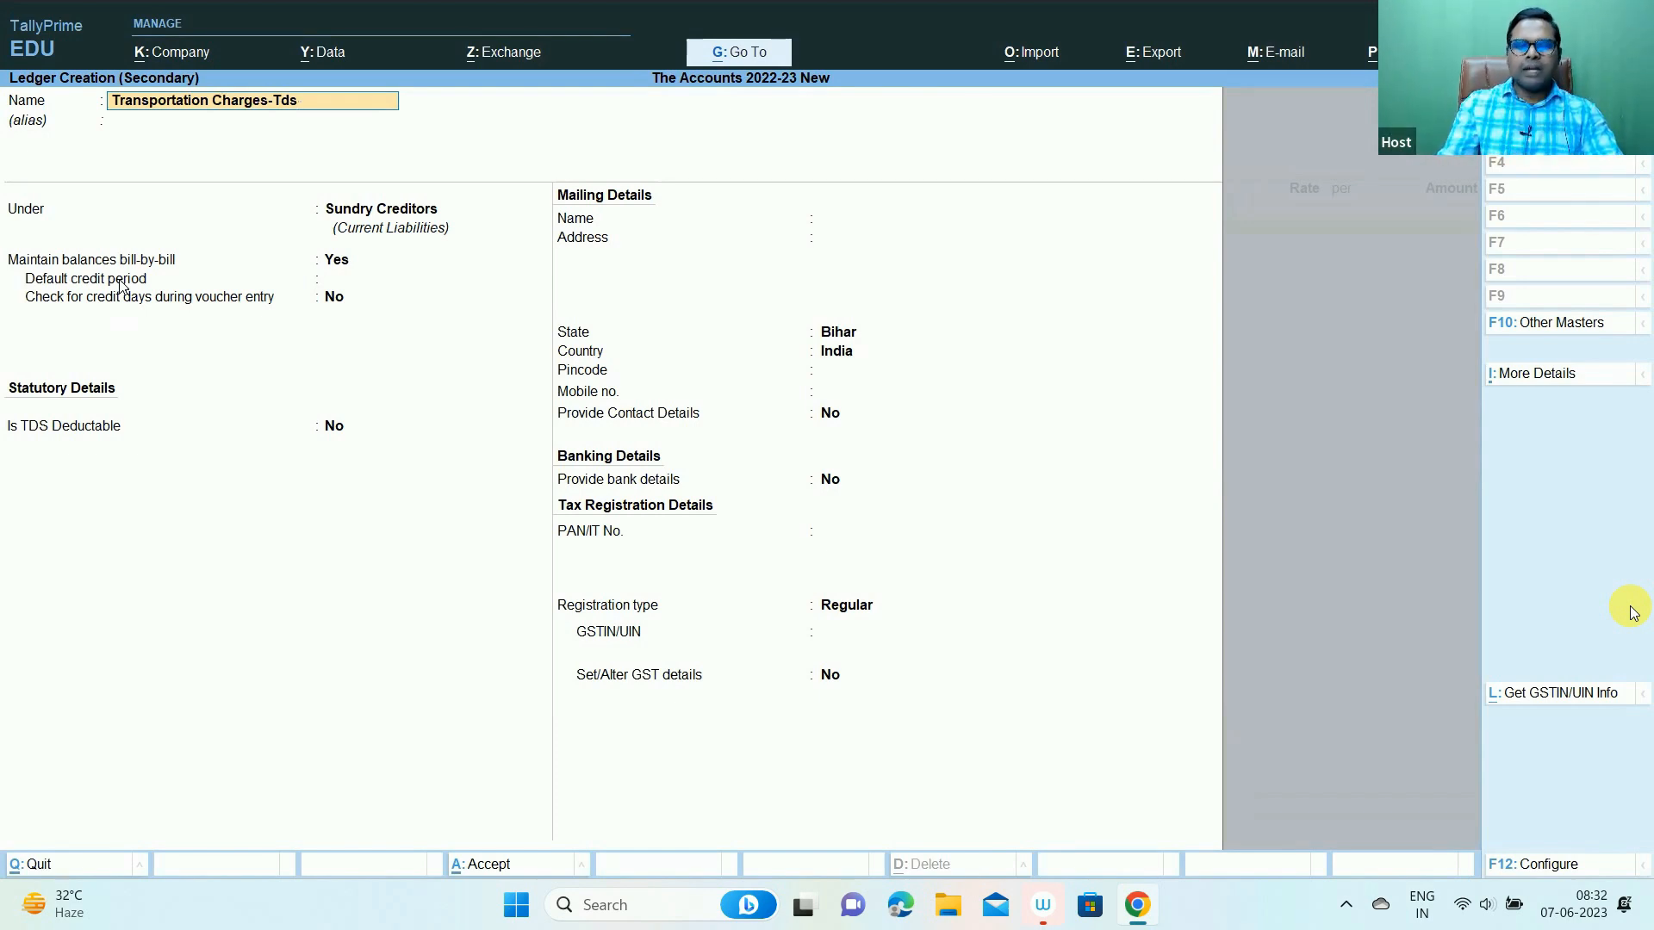
pyautogui.press('Return')
pyautogui.press('Return')
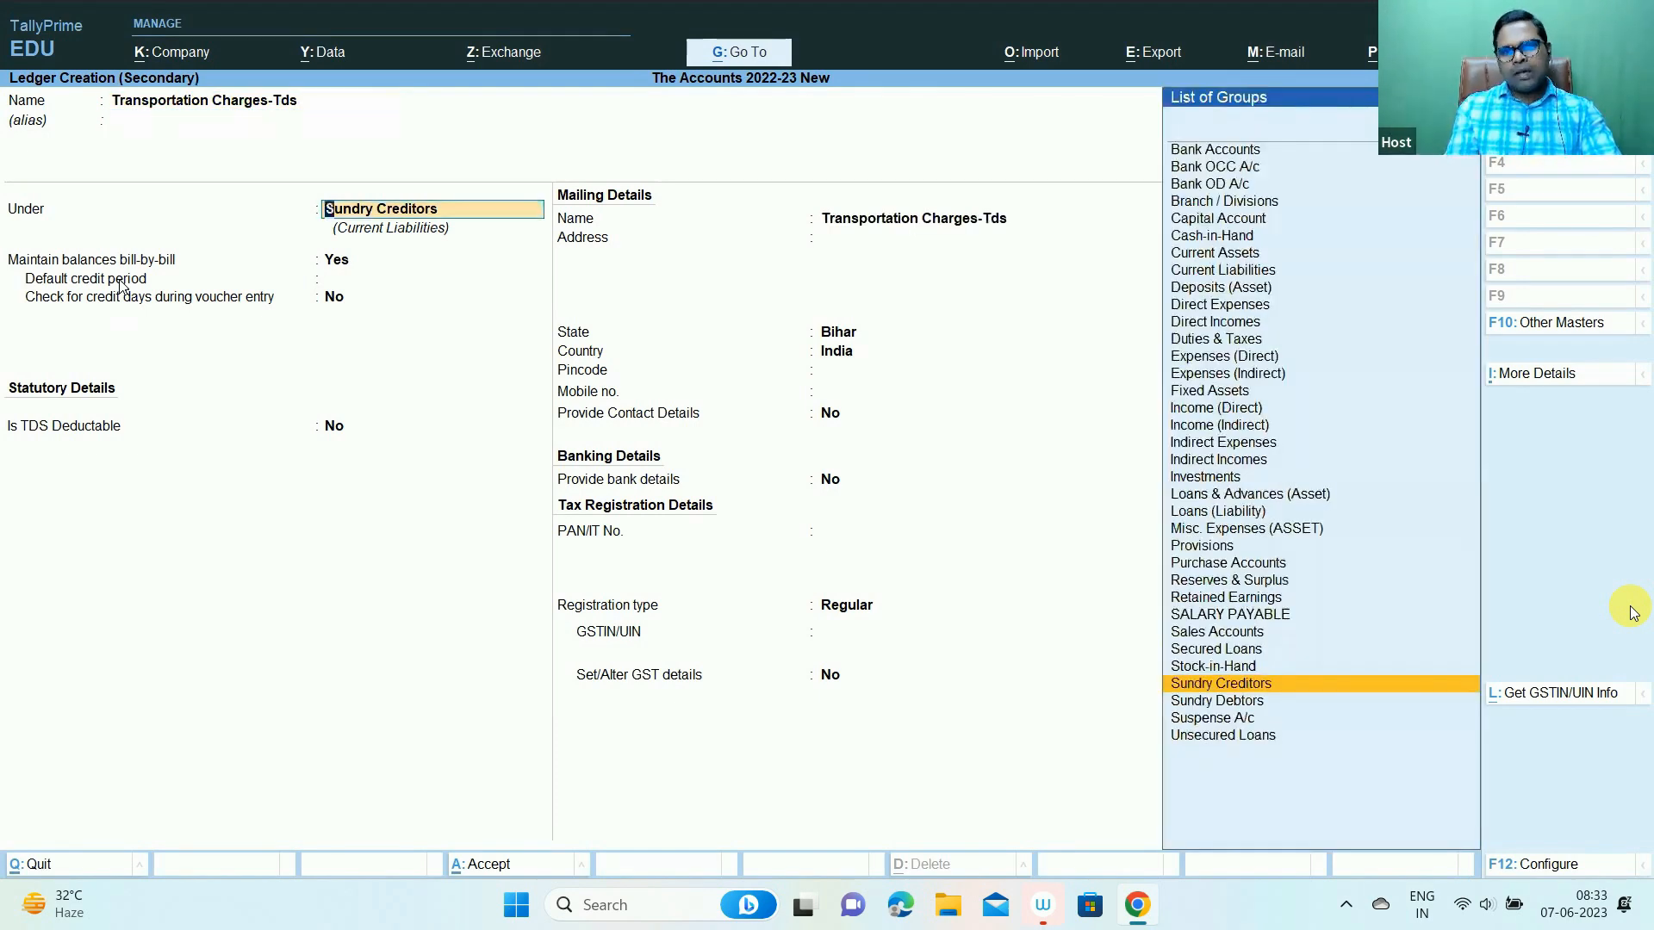
pyautogui.write('Ind')
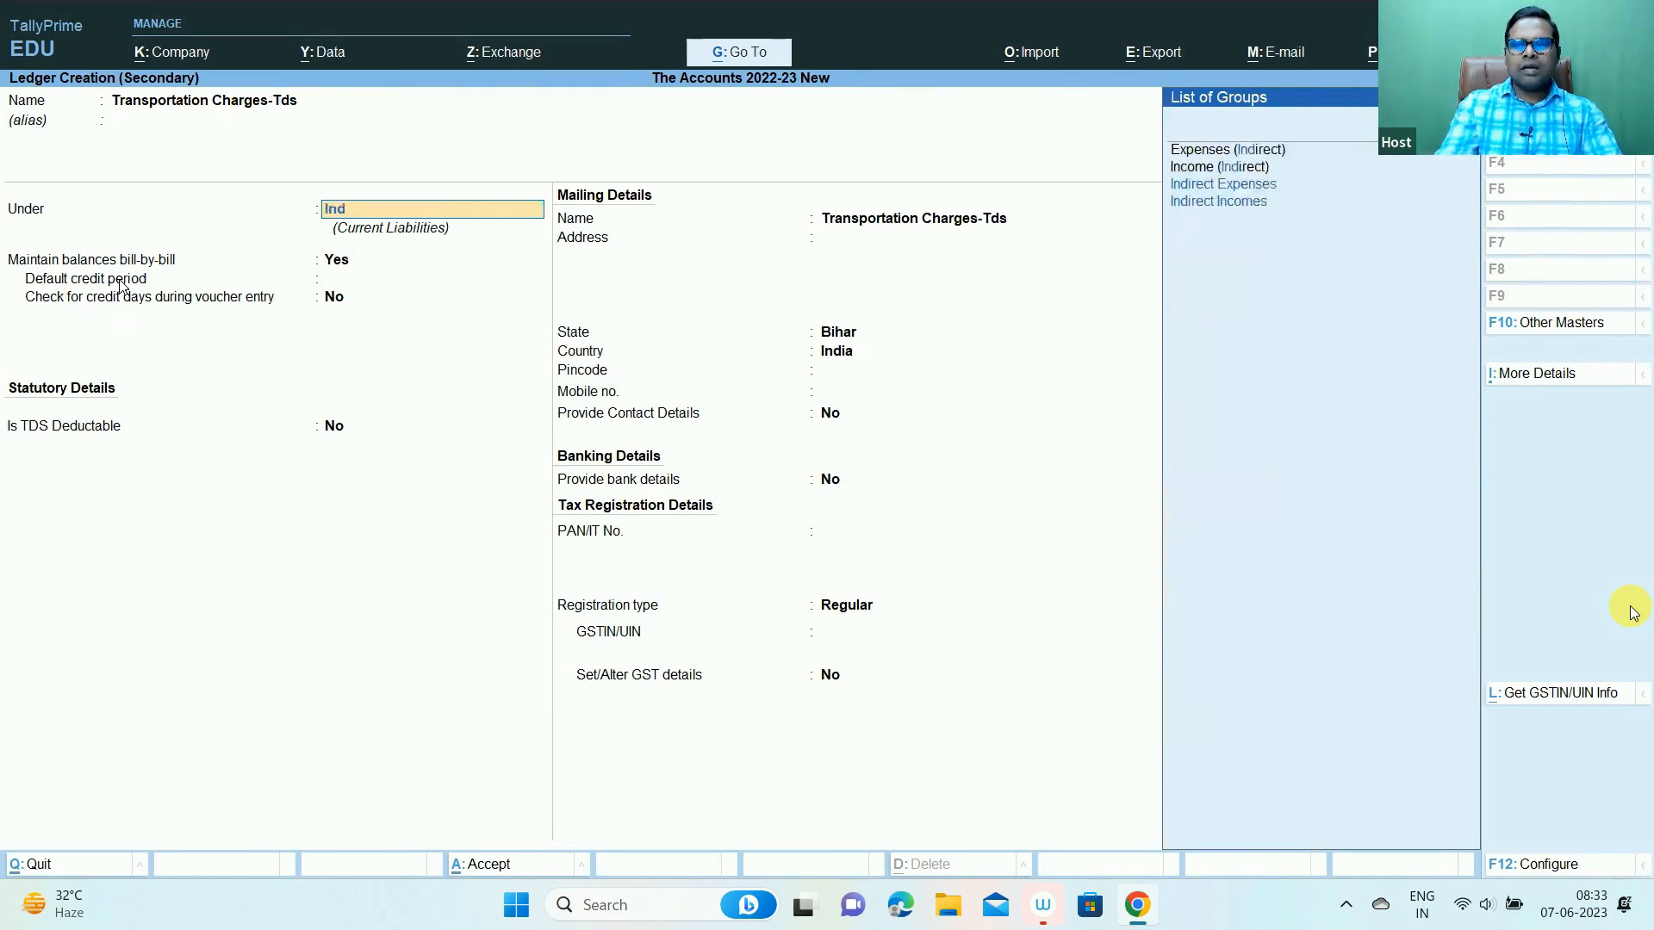
pyautogui.press('Up')
pyautogui.press('Up')
pyautogui.press('Return')
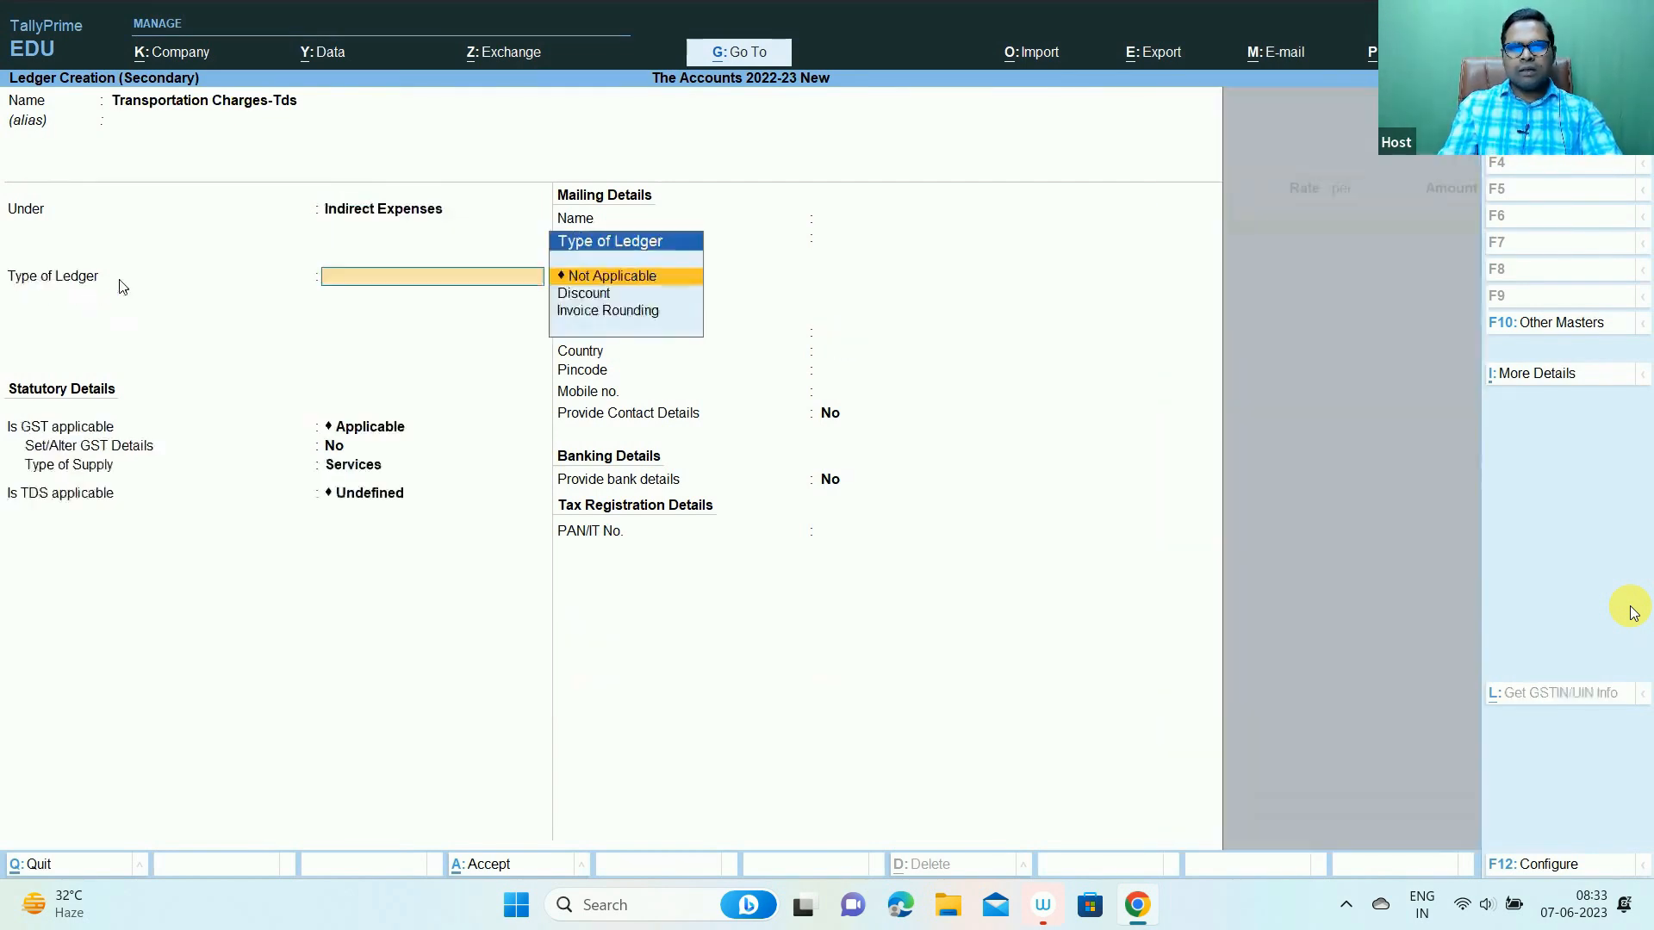
pyautogui.press('Return')
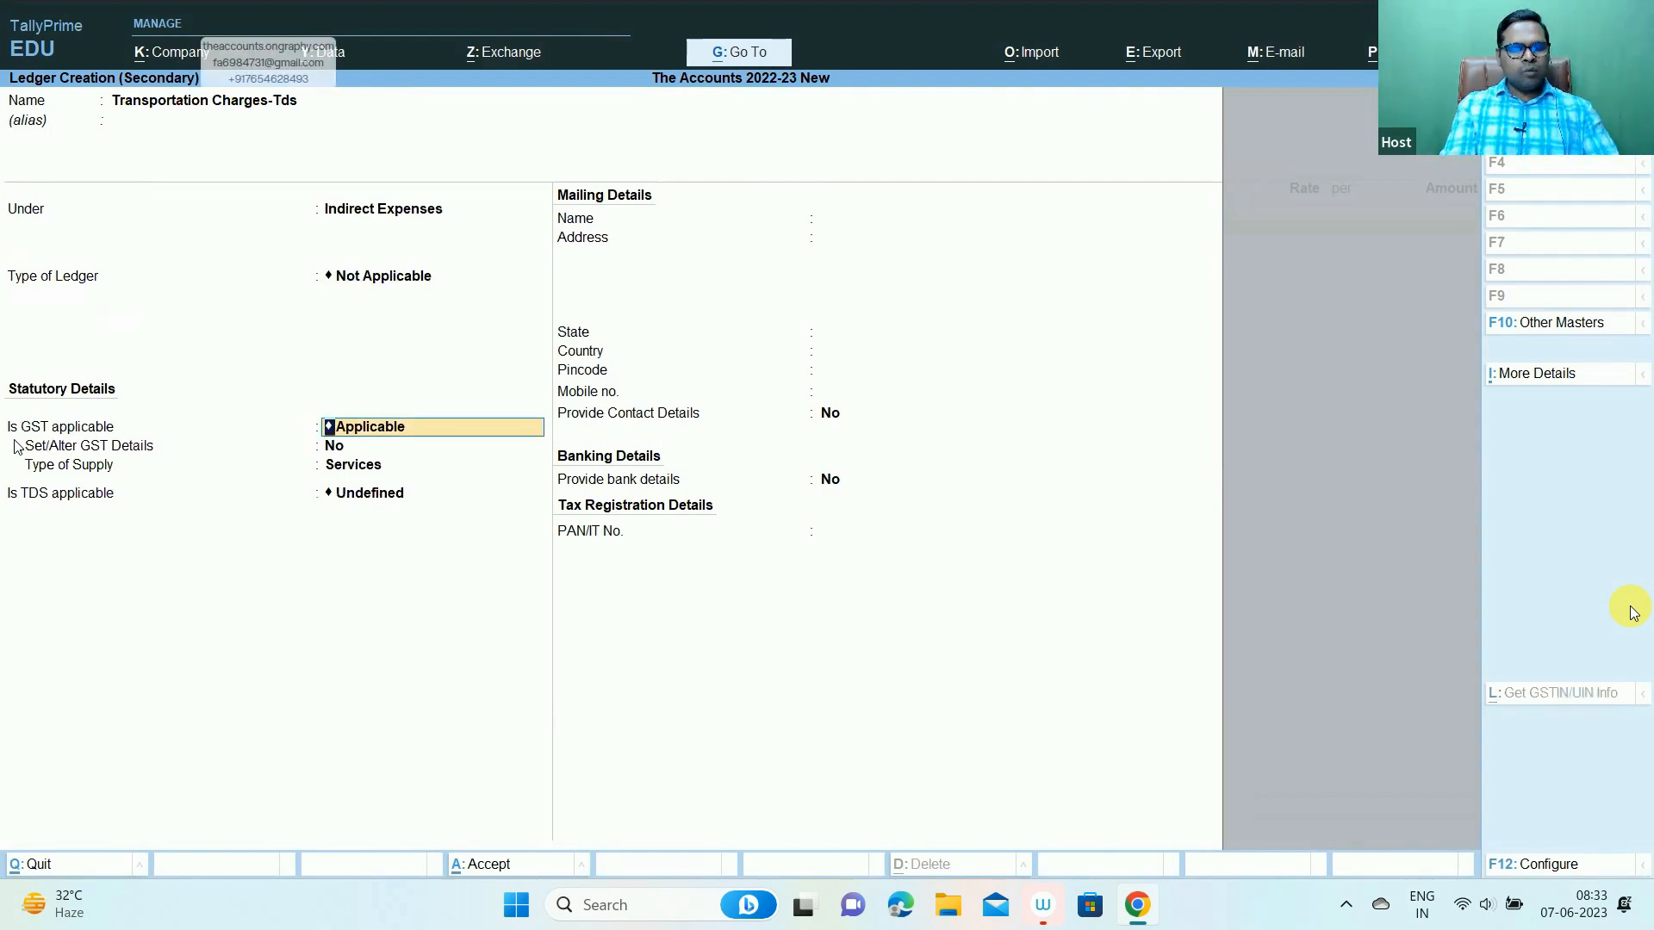
# - Set Set/Alter GST Details to Yes for the new ledger
pyautogui.hotkey('ctrl', '1')
pyautogui.click(1, 392)
pyautogui.moveTo(3, 386)
pyautogui.mouseDown()
pyautogui.moveTo(223, 573)
pyautogui.moveTo(336, 635)
pyautogui.mouseUp()
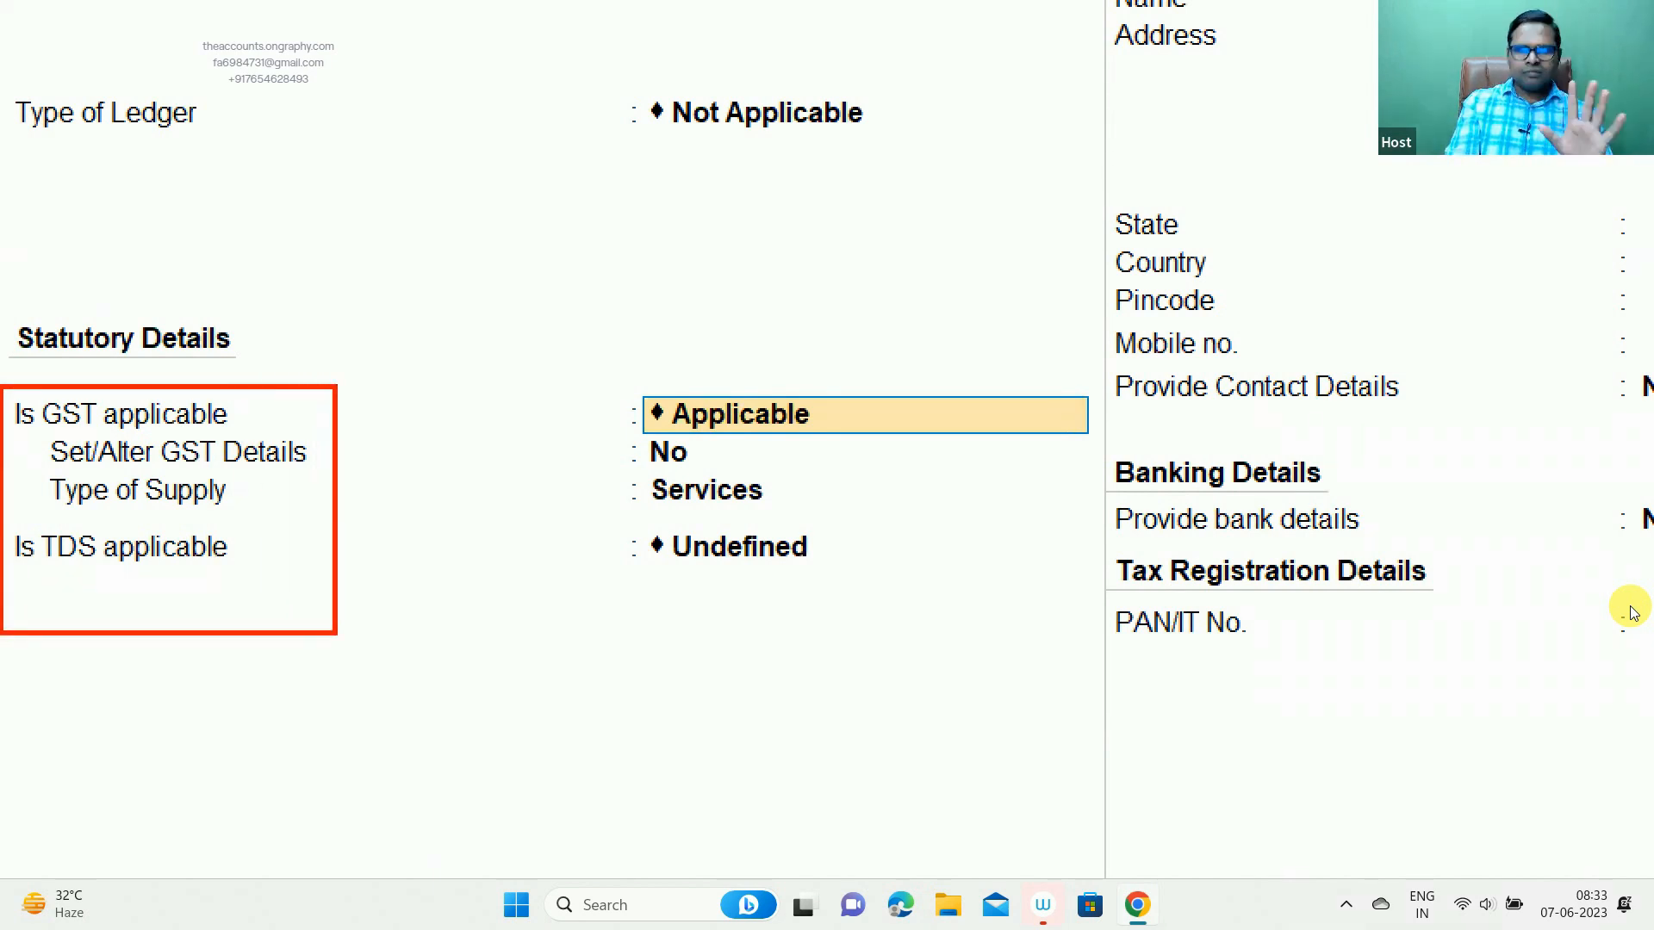
pyautogui.press('Escape')
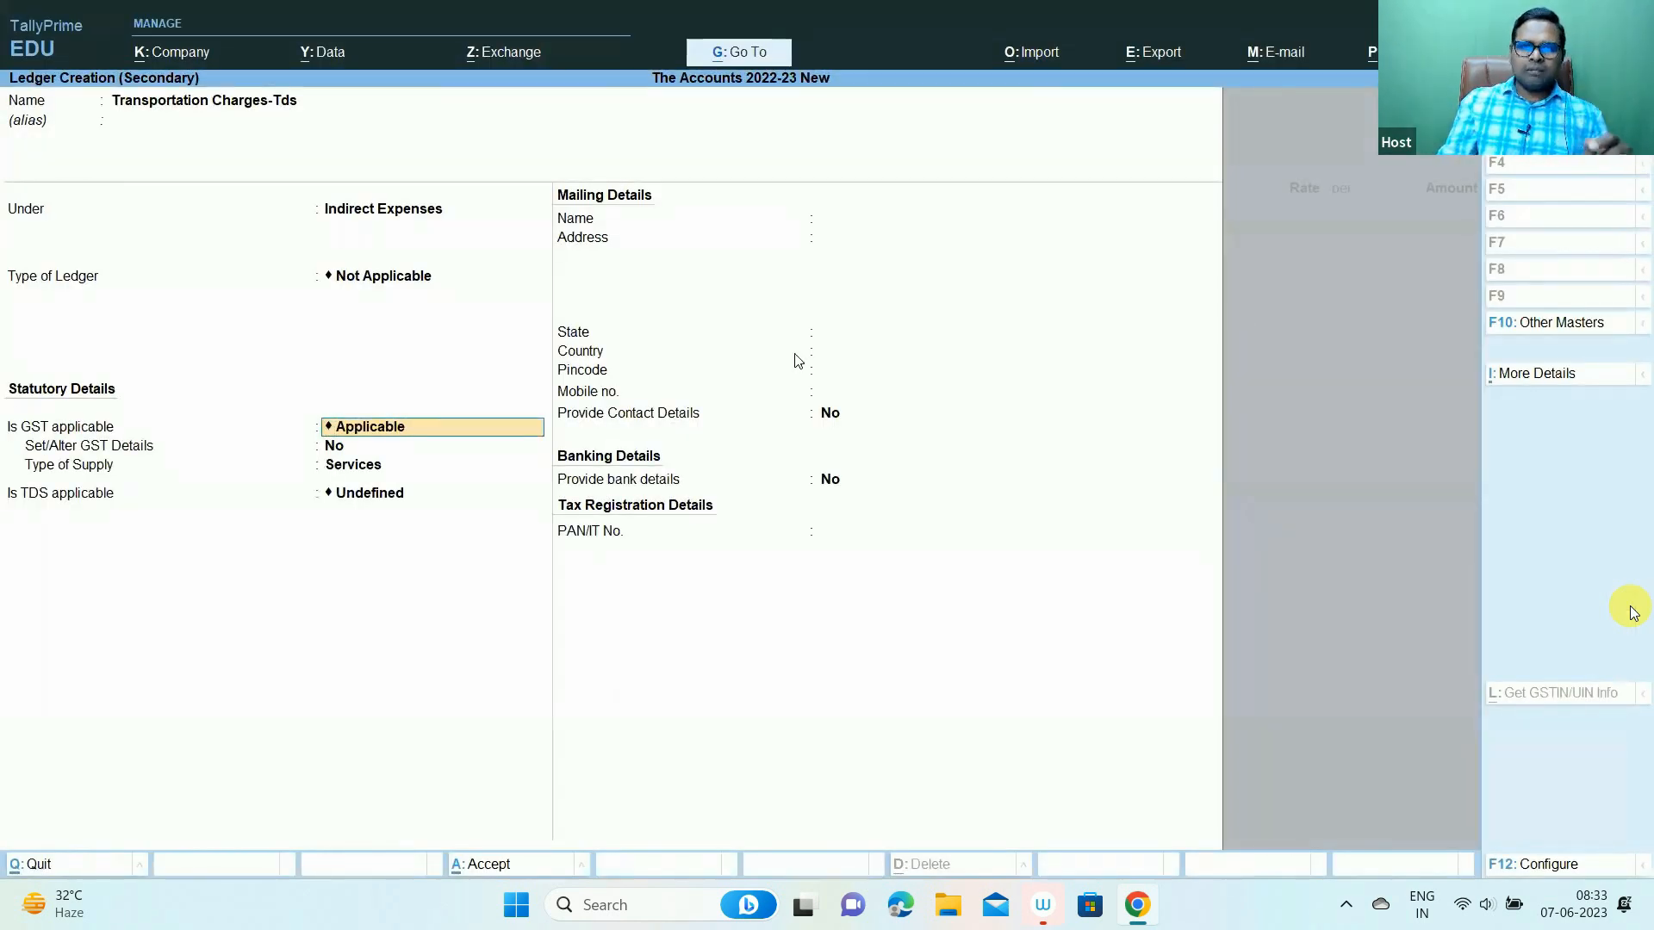
pyautogui.press('Return')
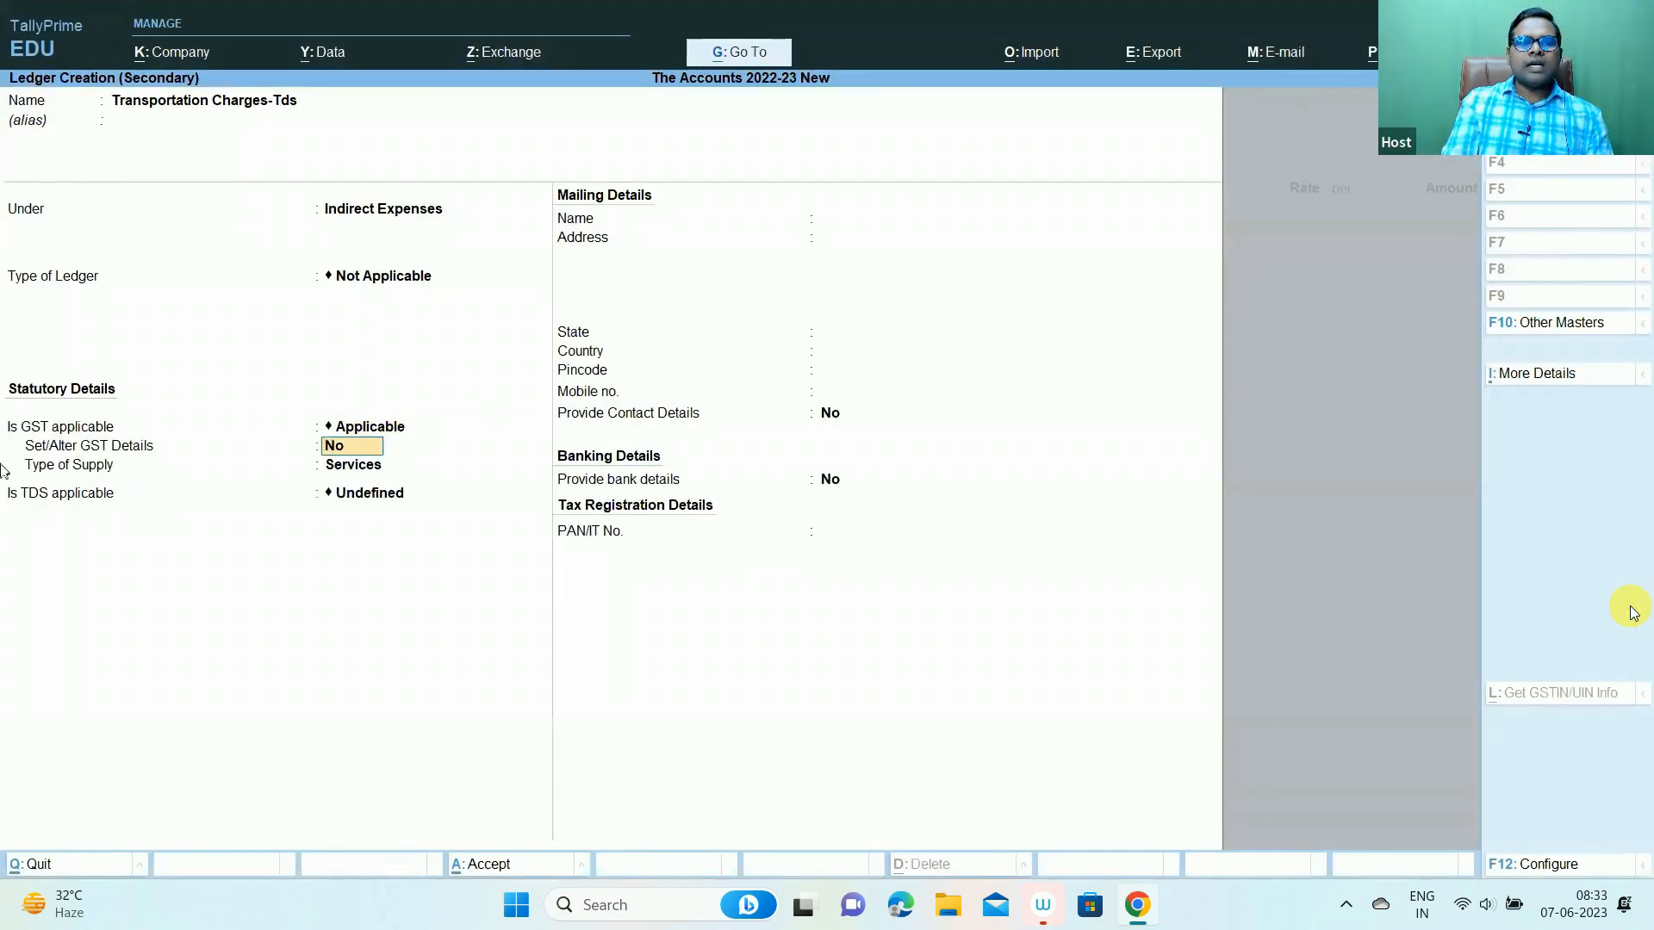
pyautogui.write('y')
pyautogui.press('Return')
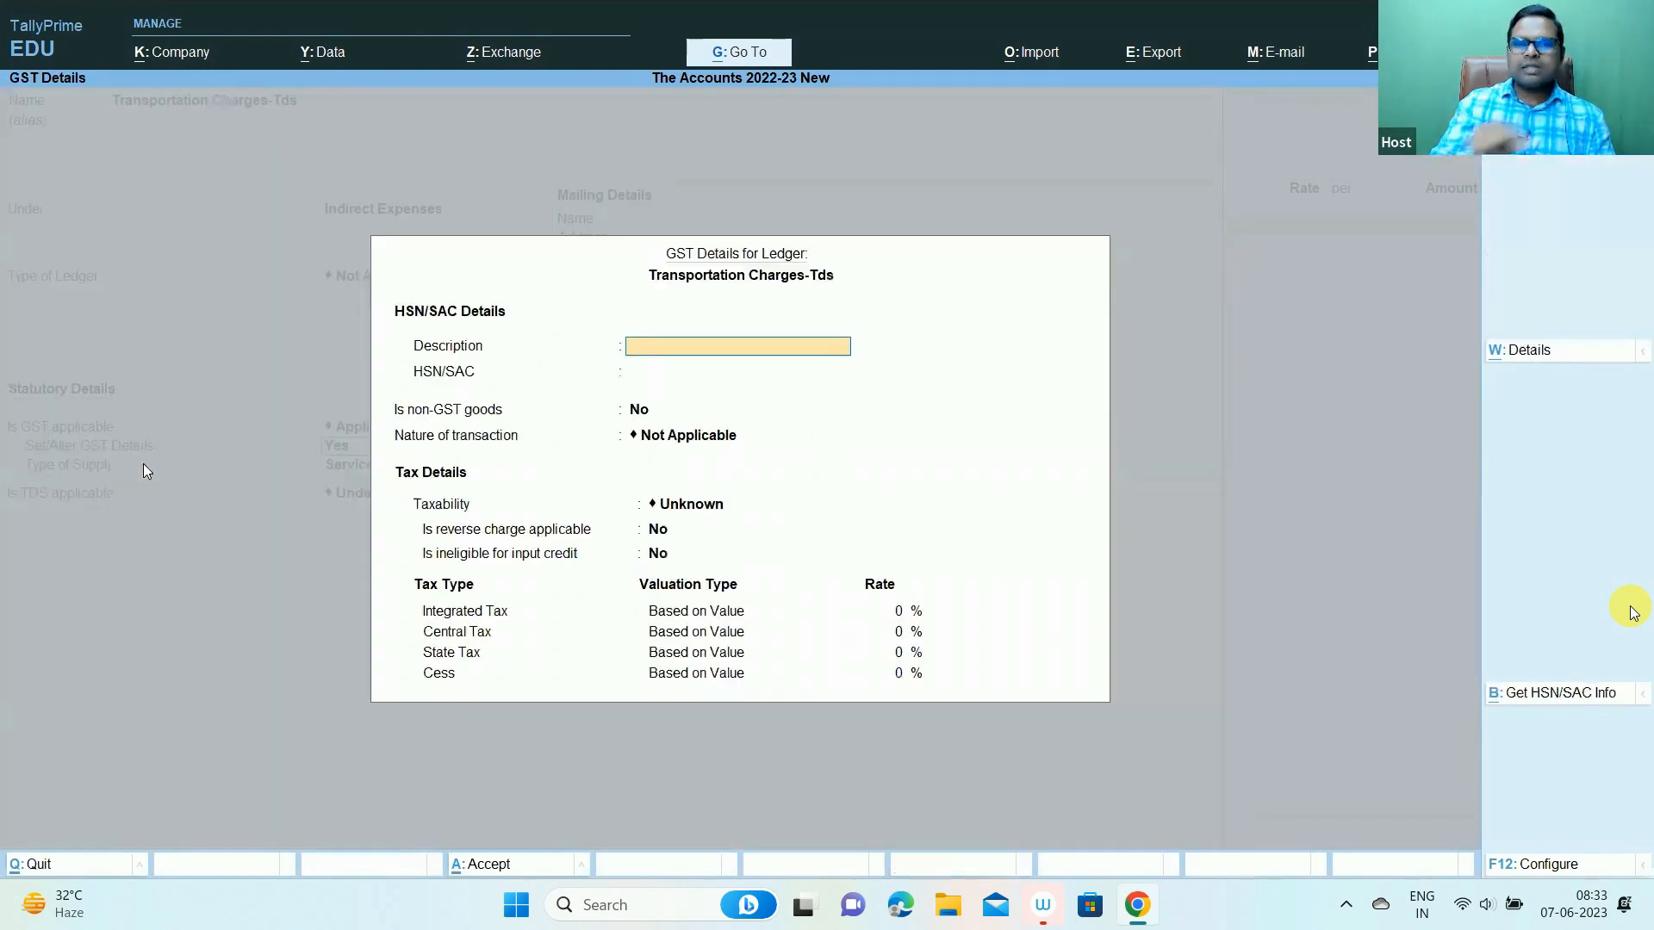
# - Leave description and HSN/SAC blank, set taxability to Taxable, and accept 18% IGST with 9% CGST/SGST
pyautogui.press('Return')
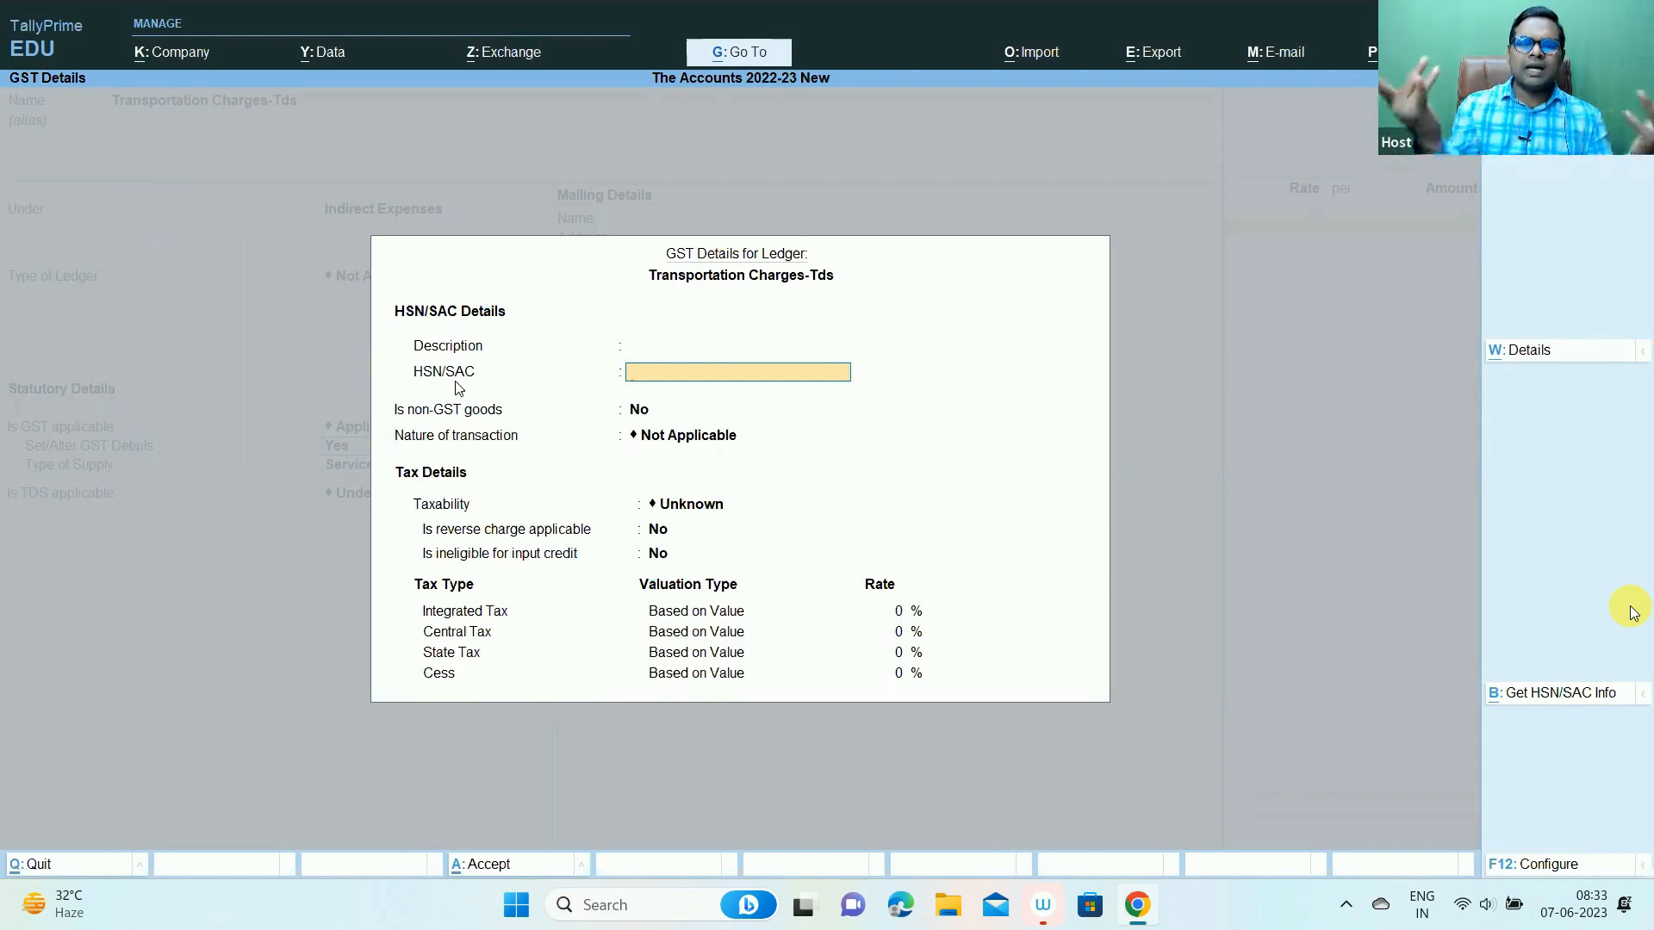
pyautogui.press('Return')
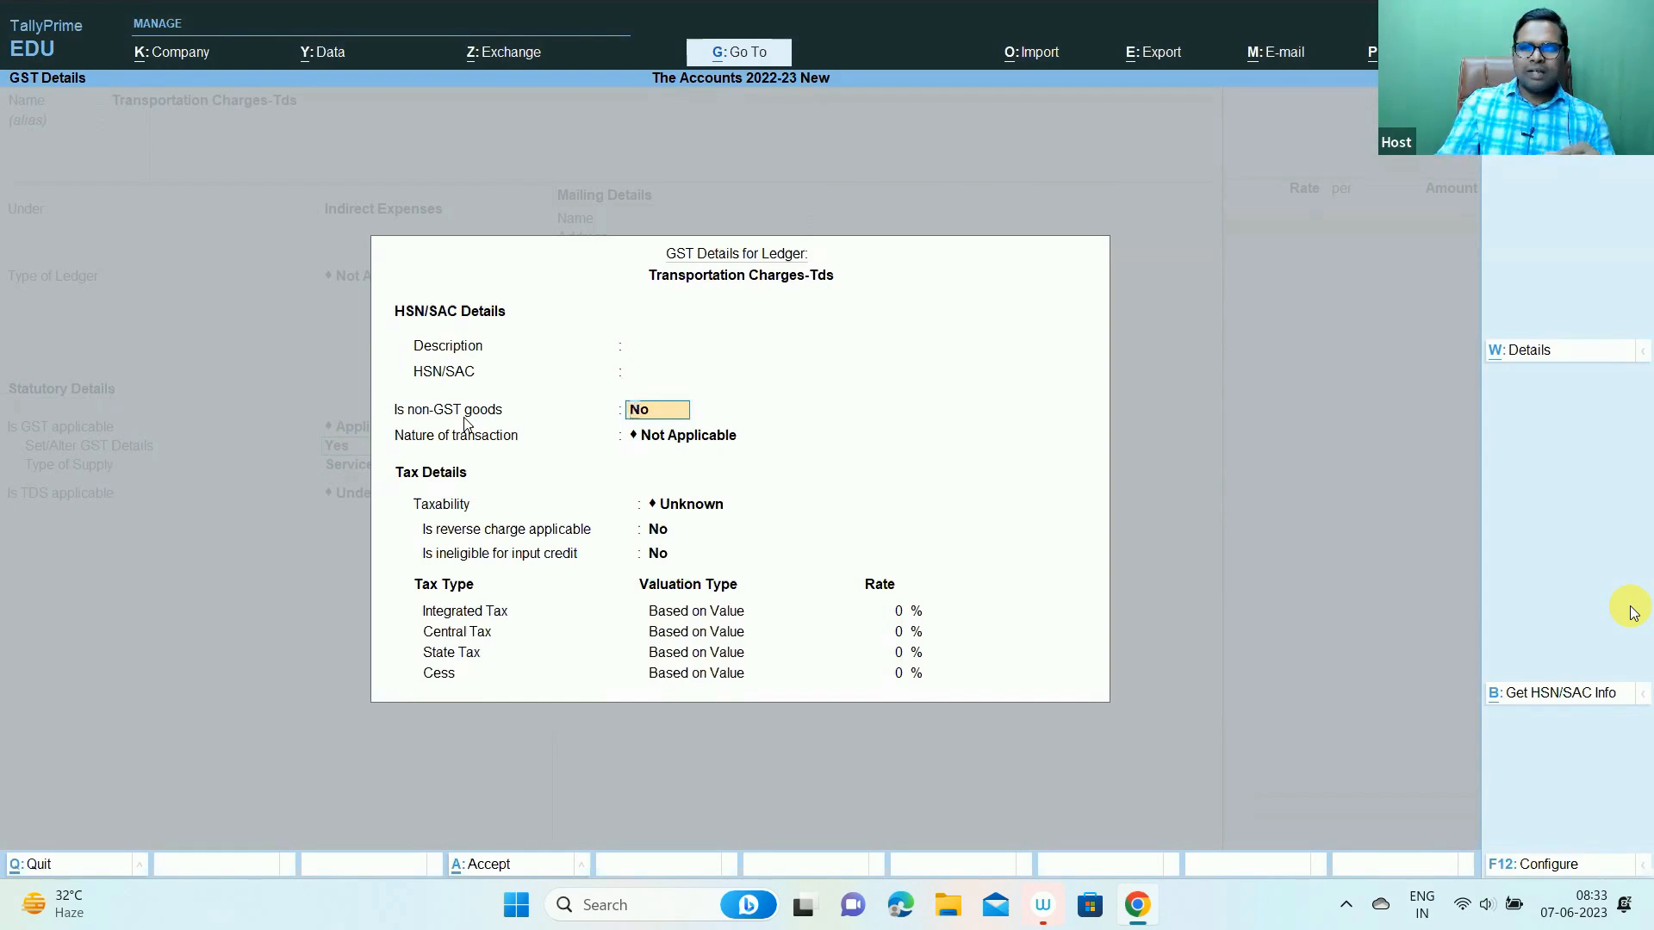
pyautogui.press('Return')
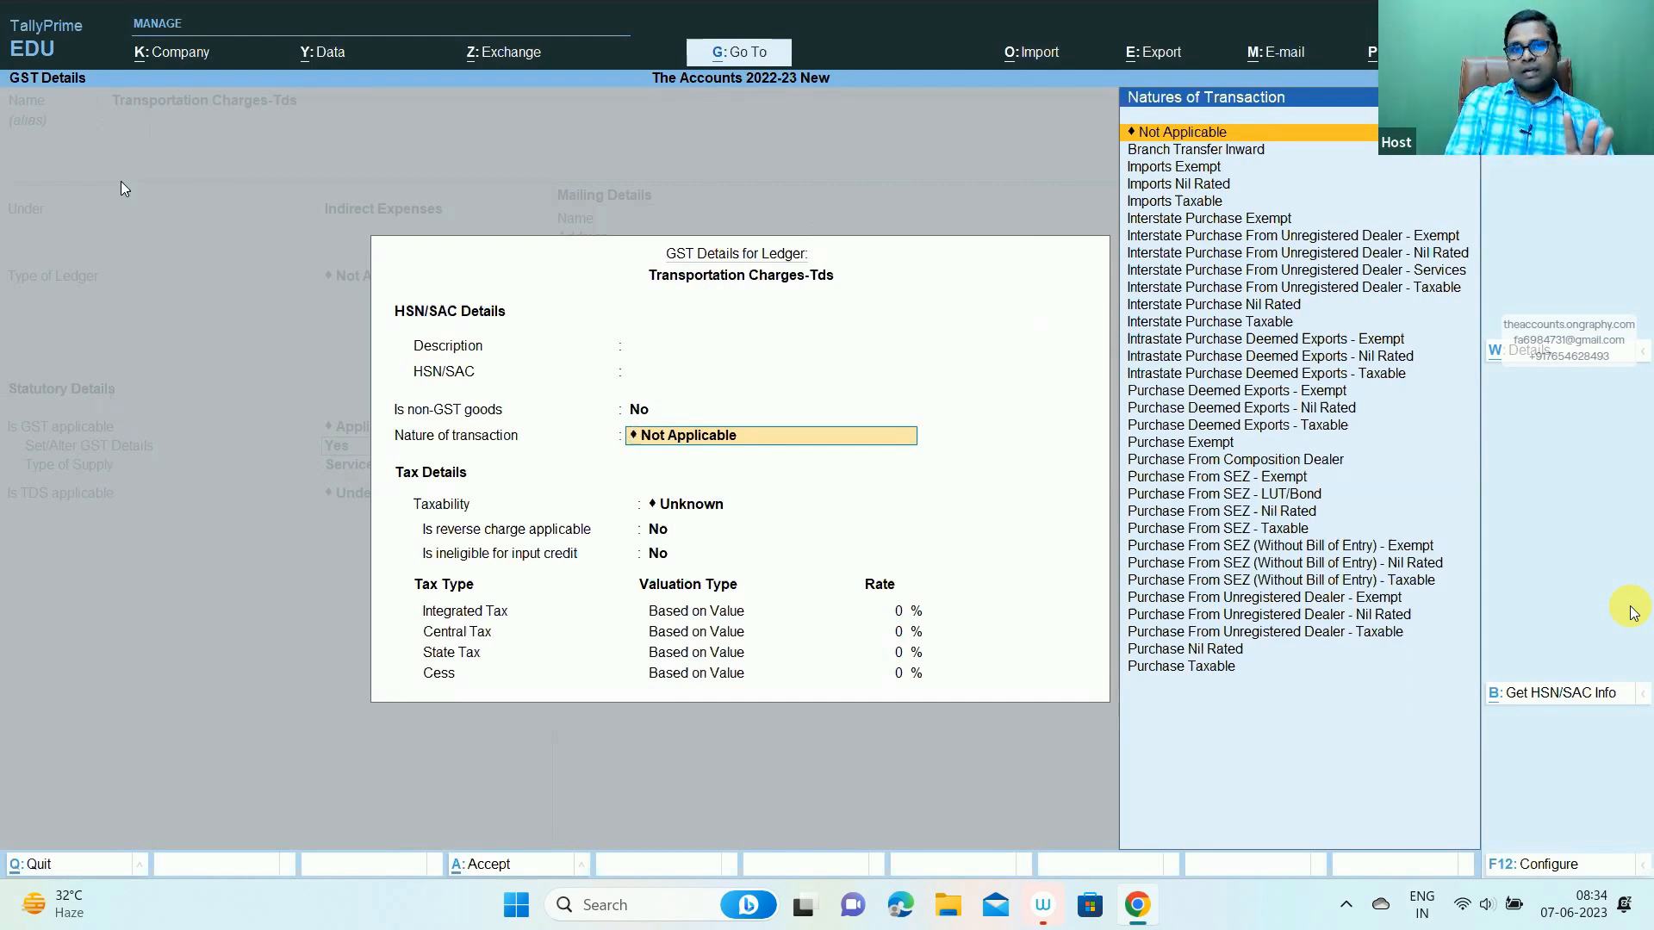
pyautogui.click(1179, 133)
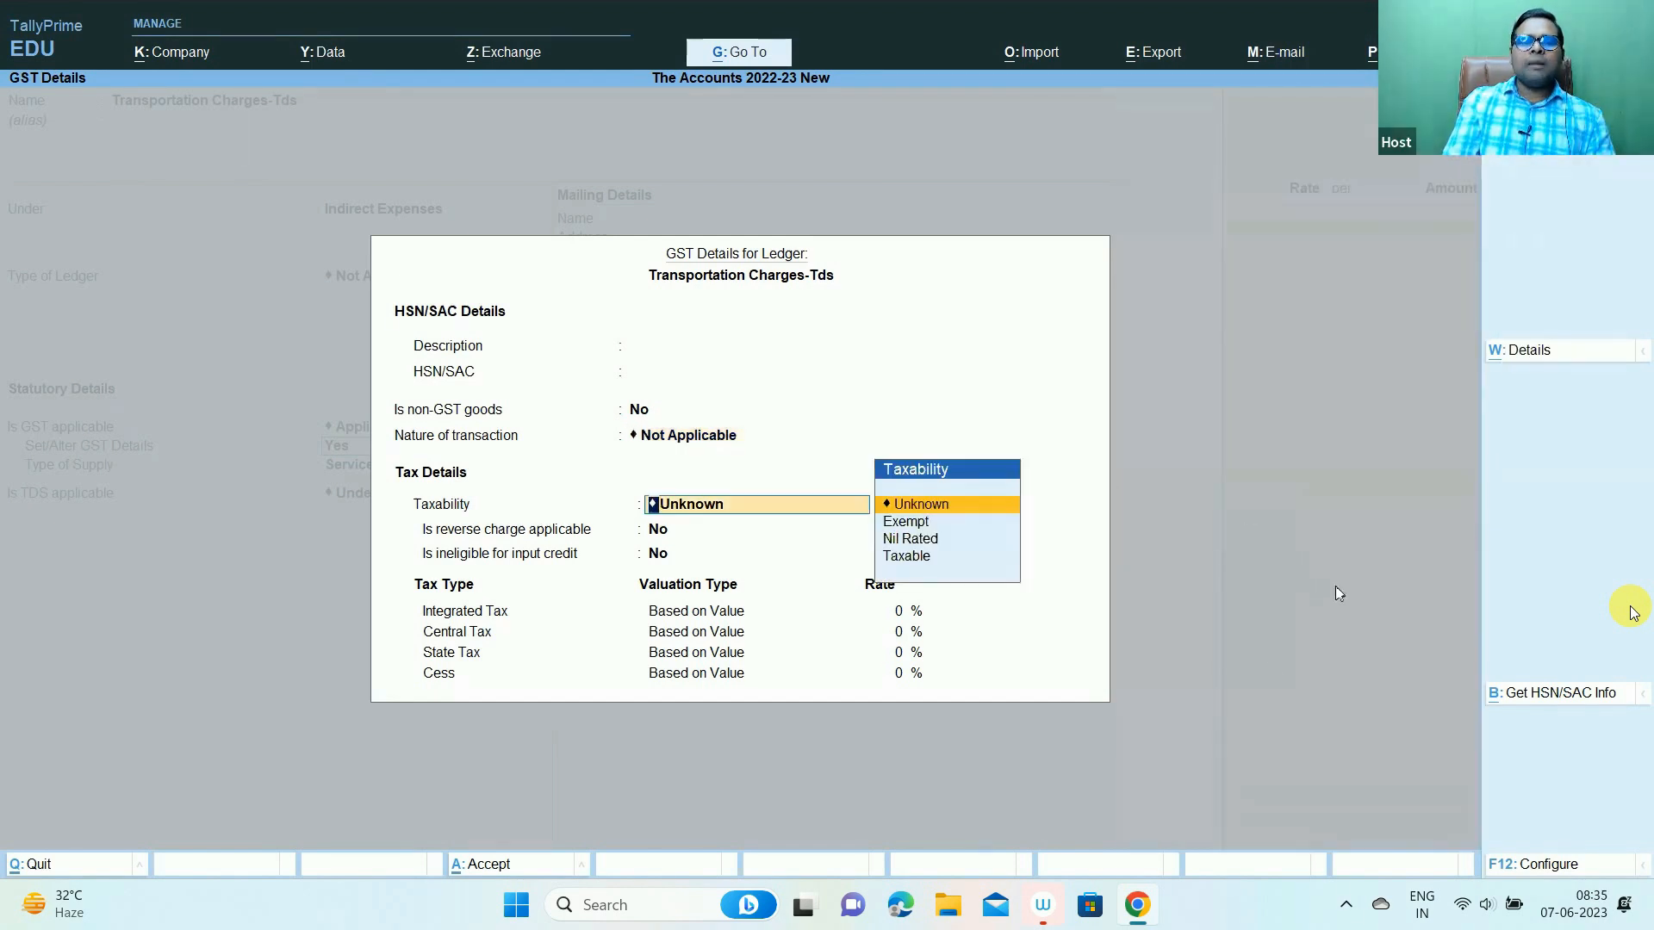
pyautogui.click(917, 559)
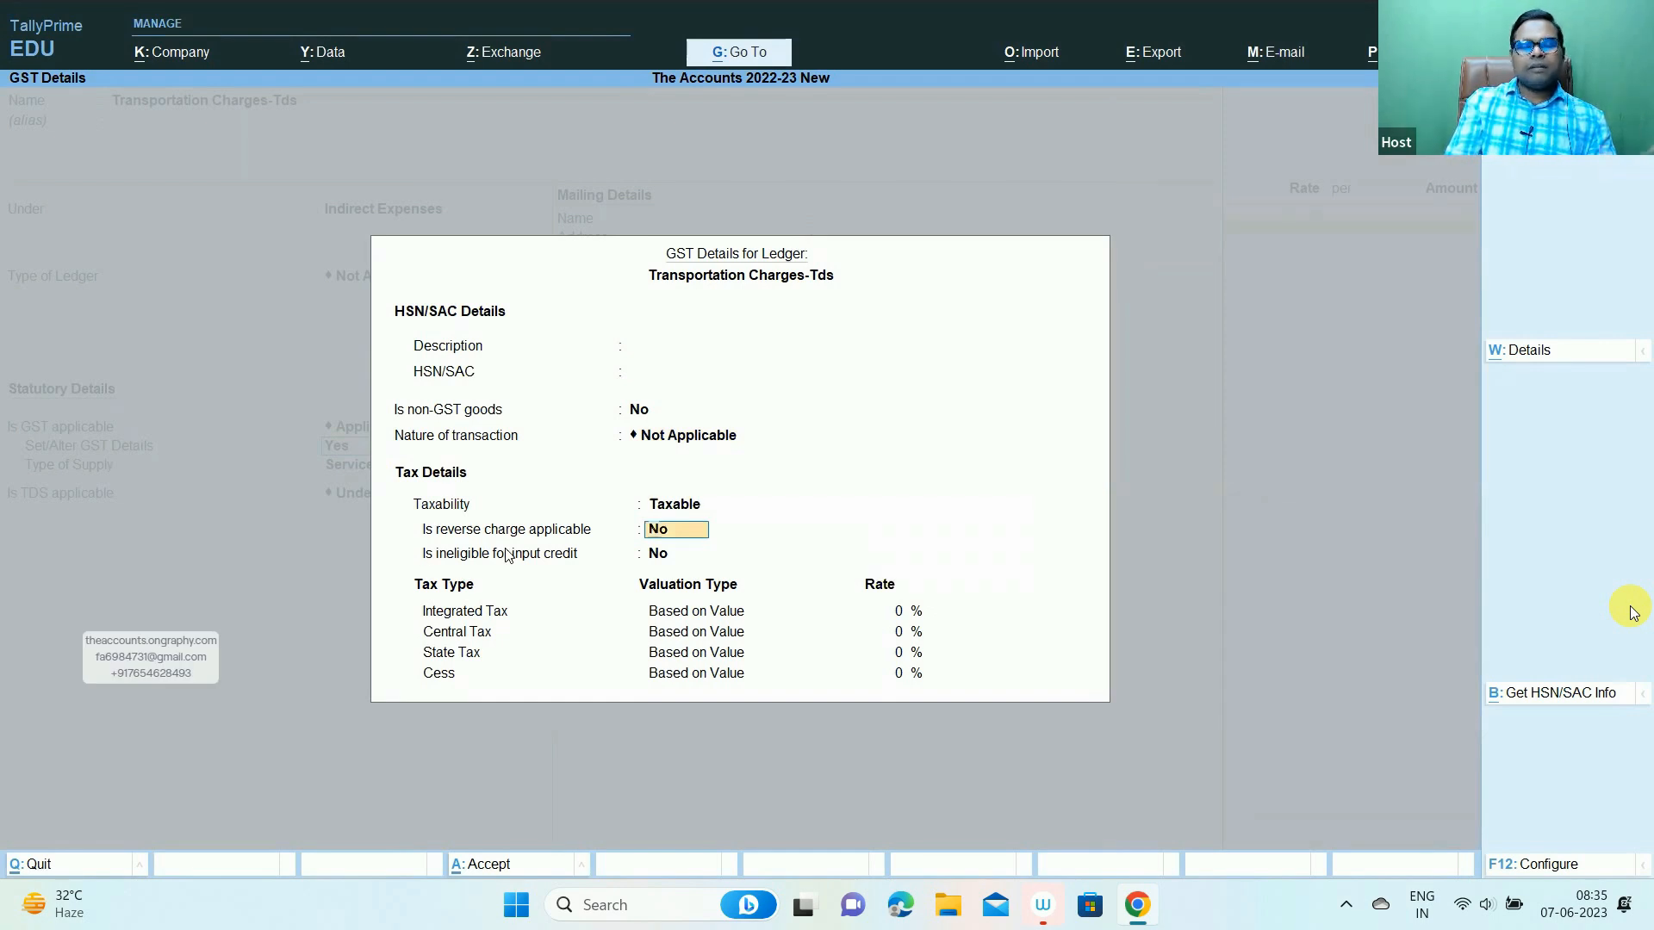
pyautogui.press('Return')
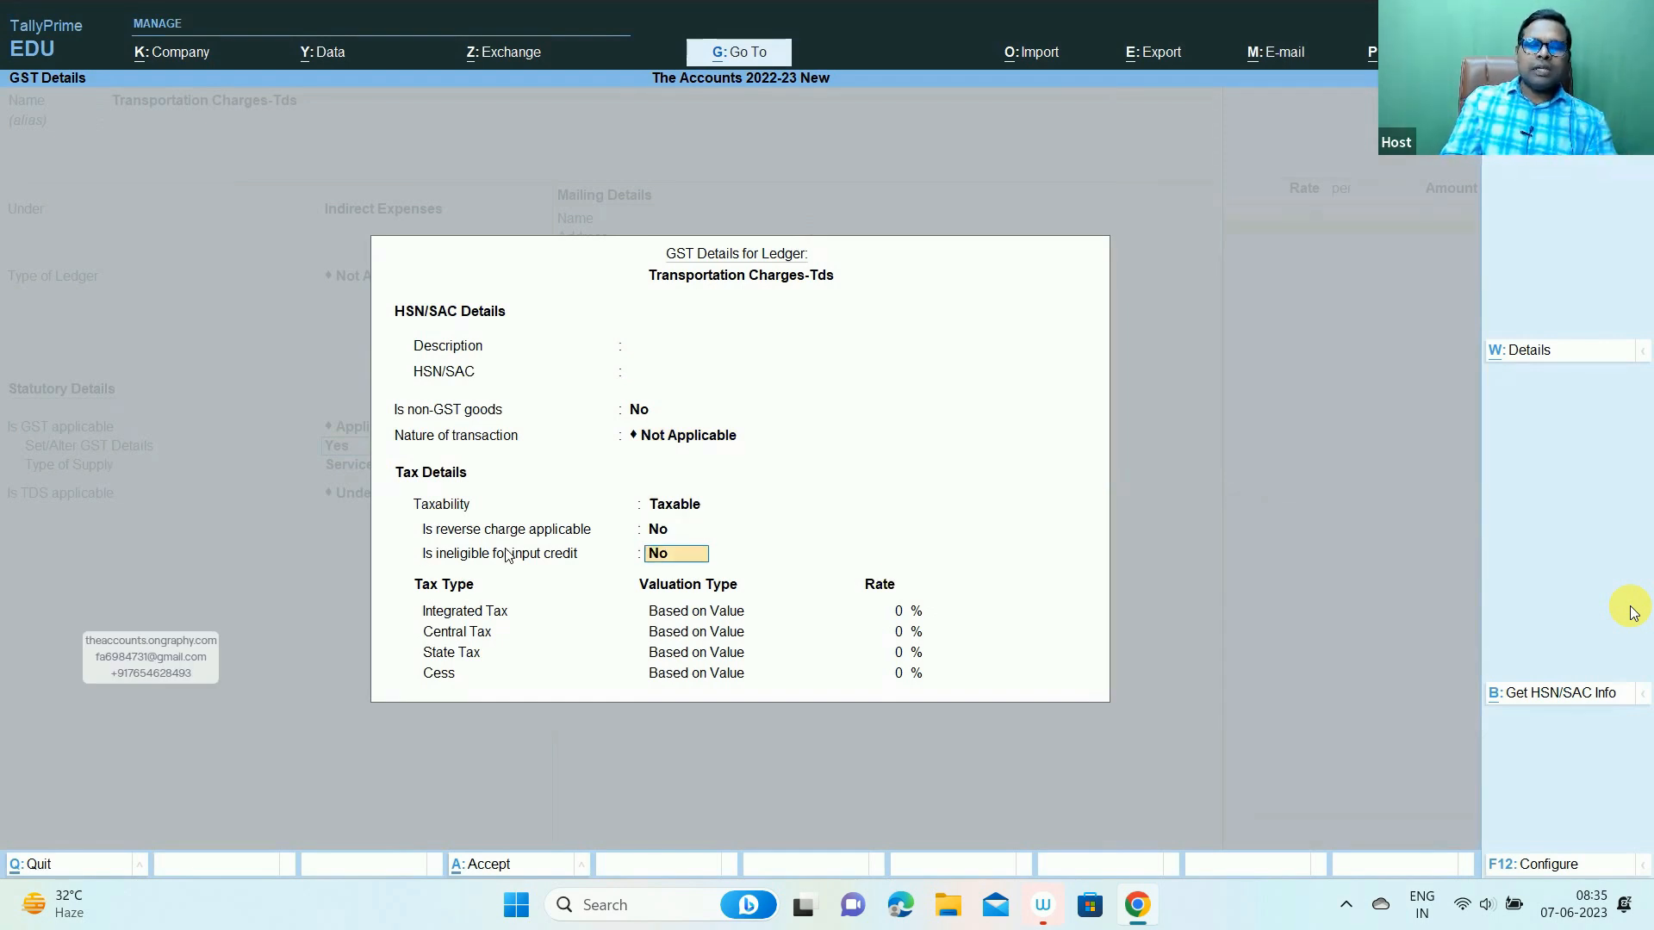
pyautogui.press('Return')
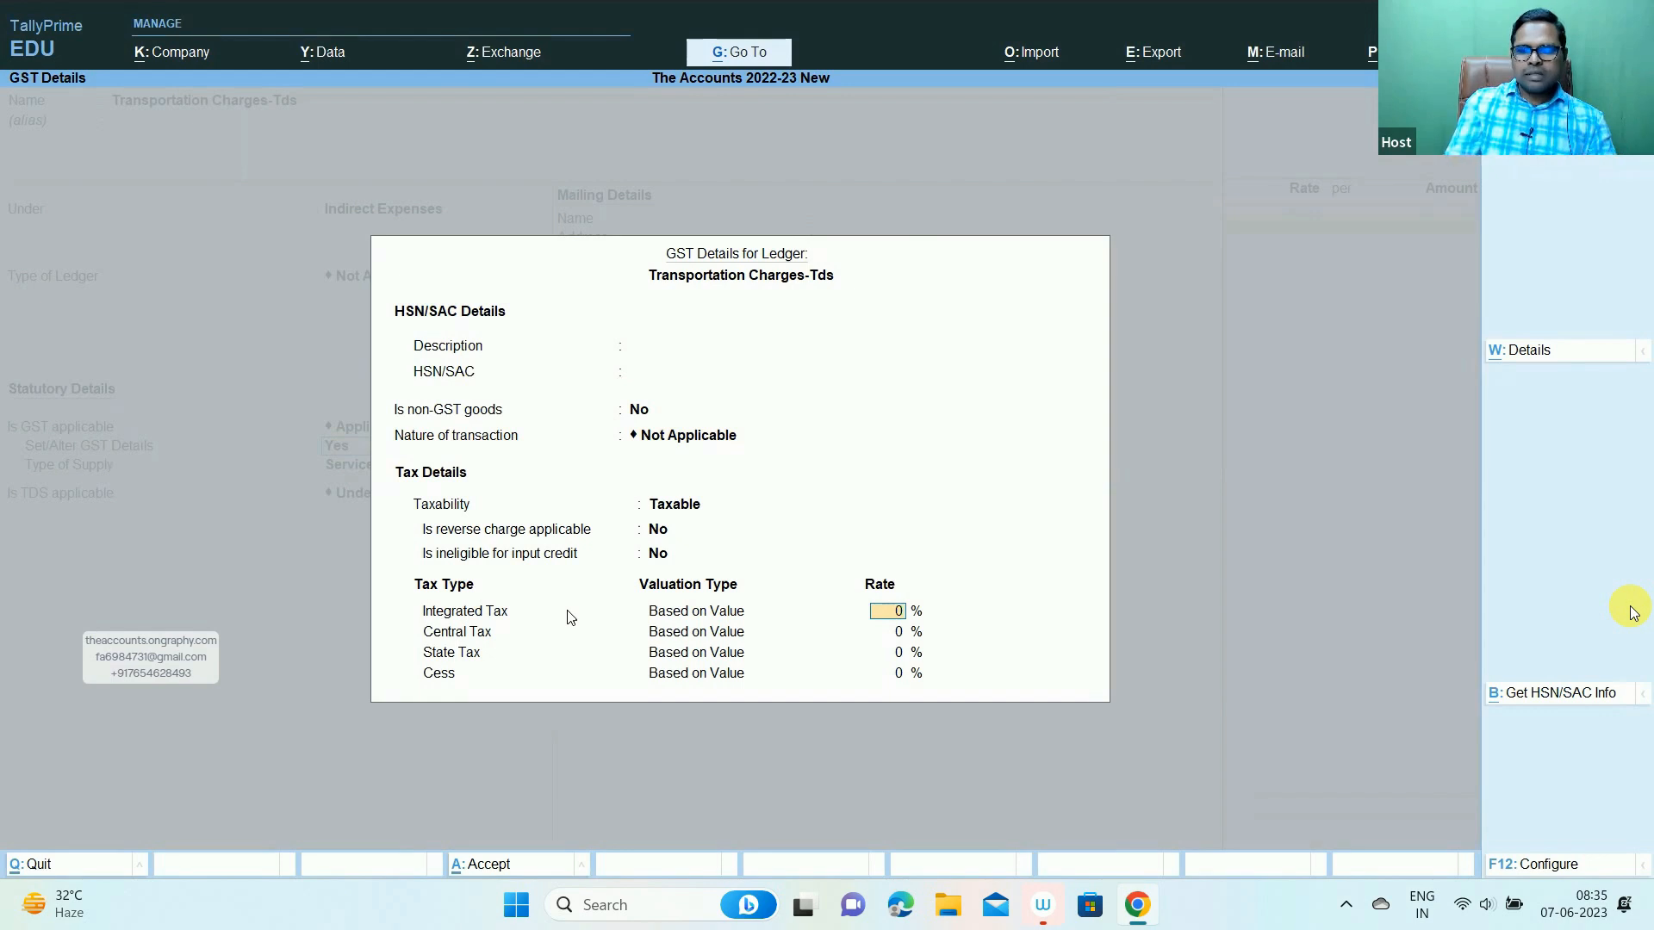
pyautogui.press('Return')
pyautogui.press('Return')
pyautogui.press('Return')
pyautogui.press('Return')
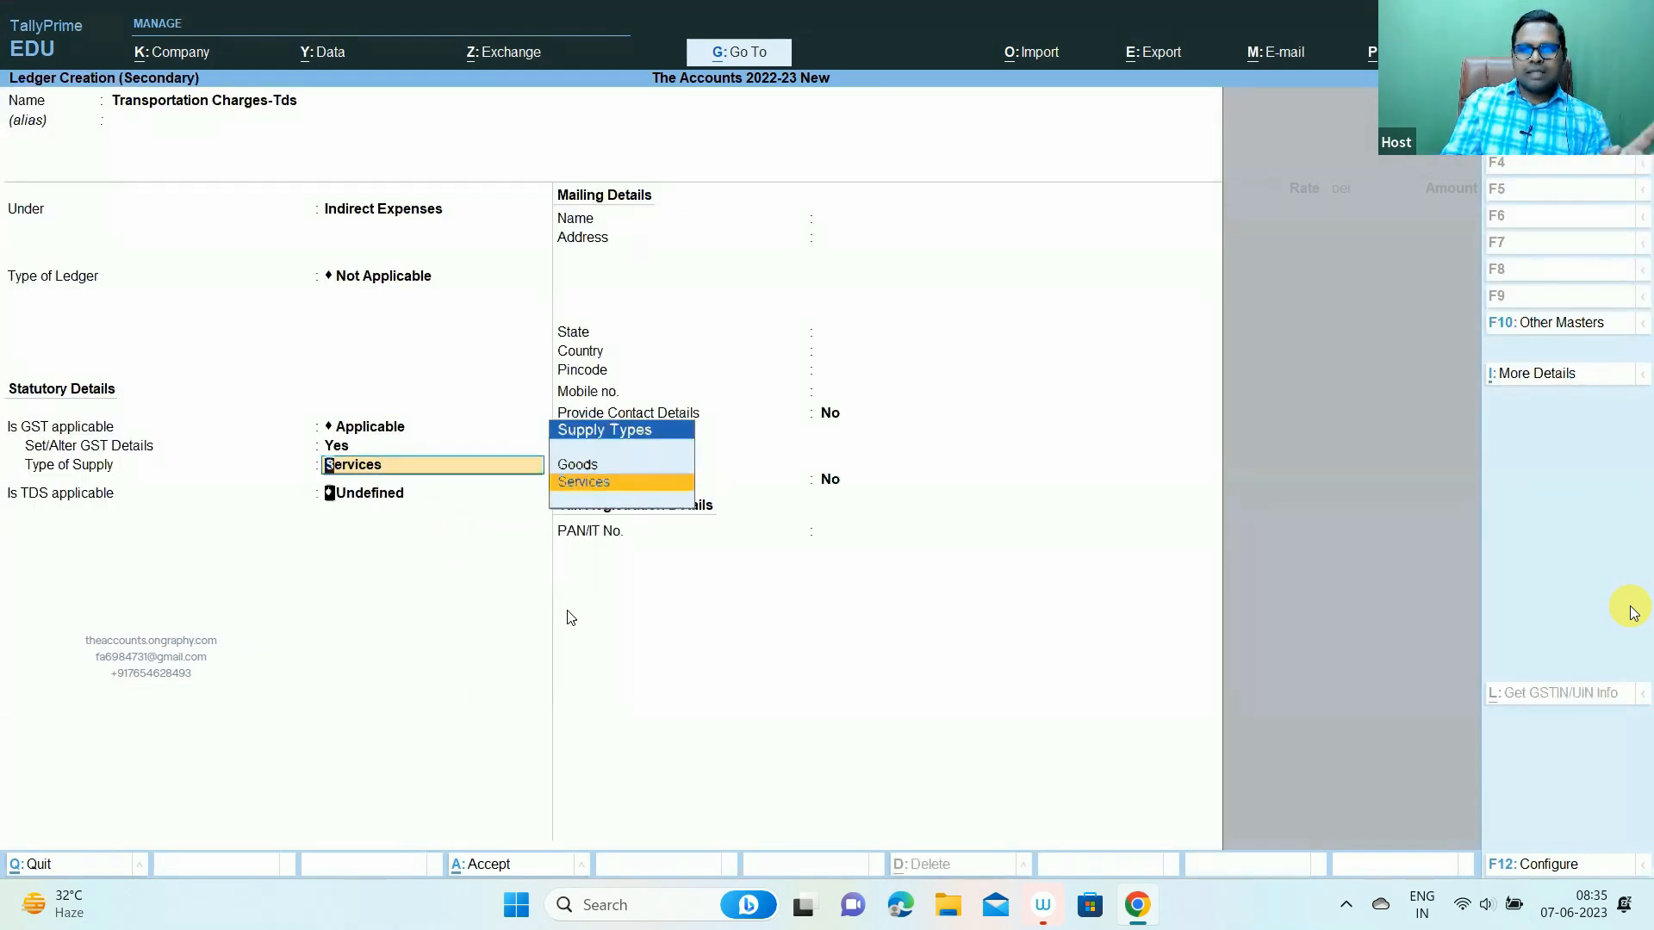
# - Keep supply type Services and mark TDS as Applicable for Transportation Charges-Tds
pyautogui.press('Return')
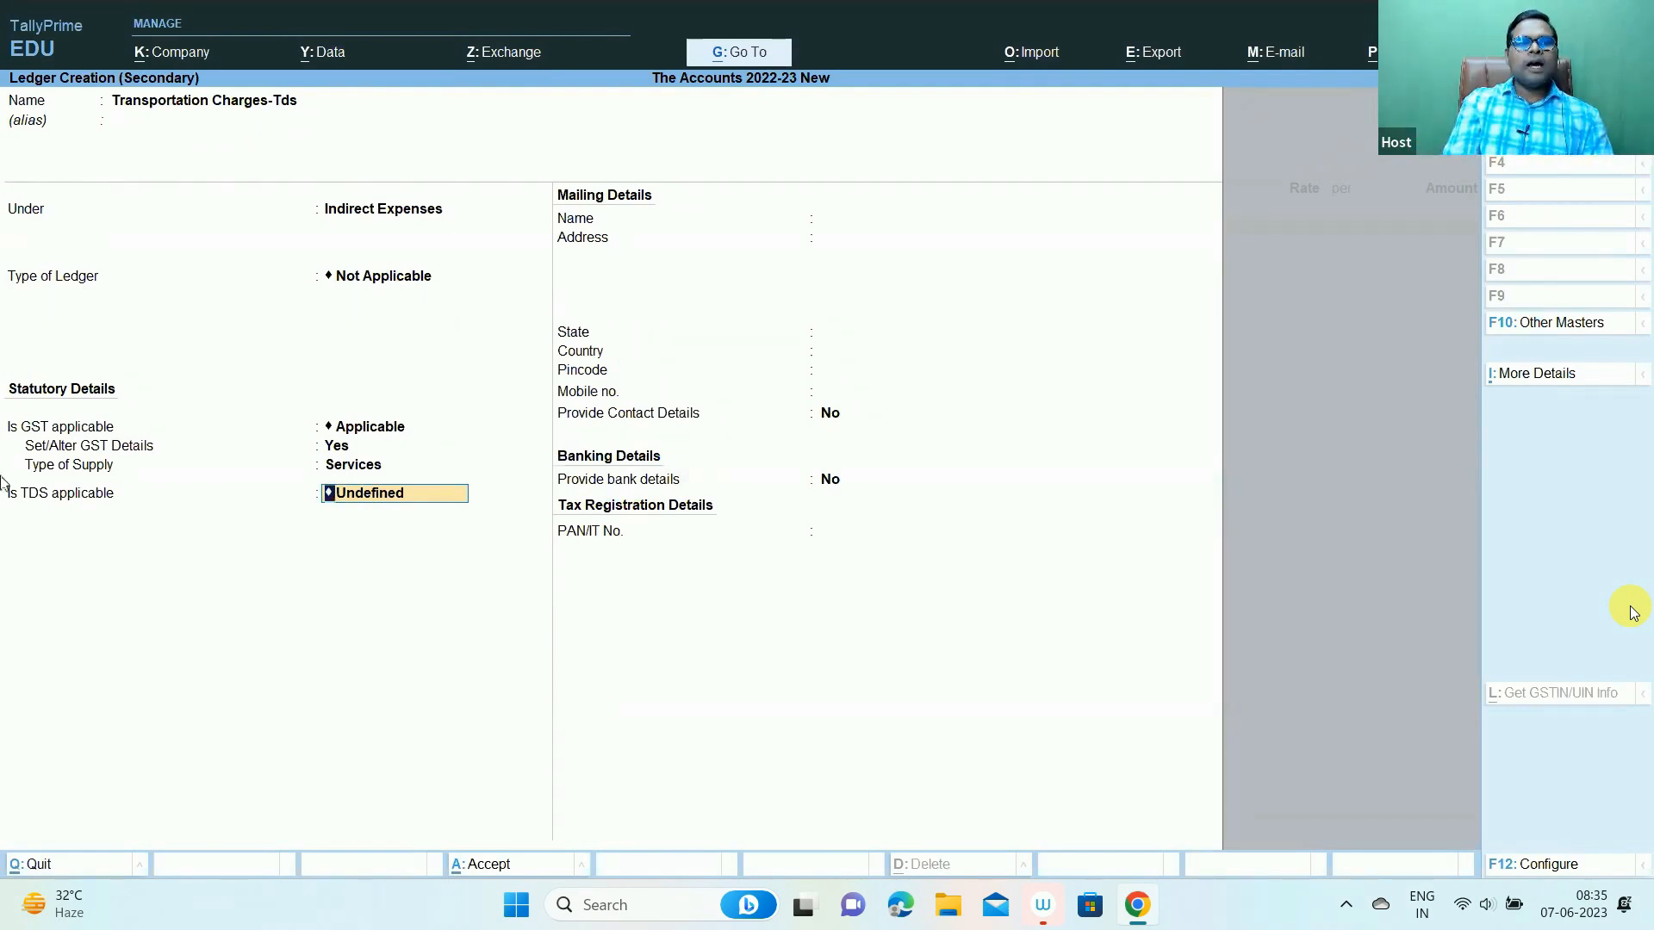
pyautogui.hotkey('alt', 'Tab')
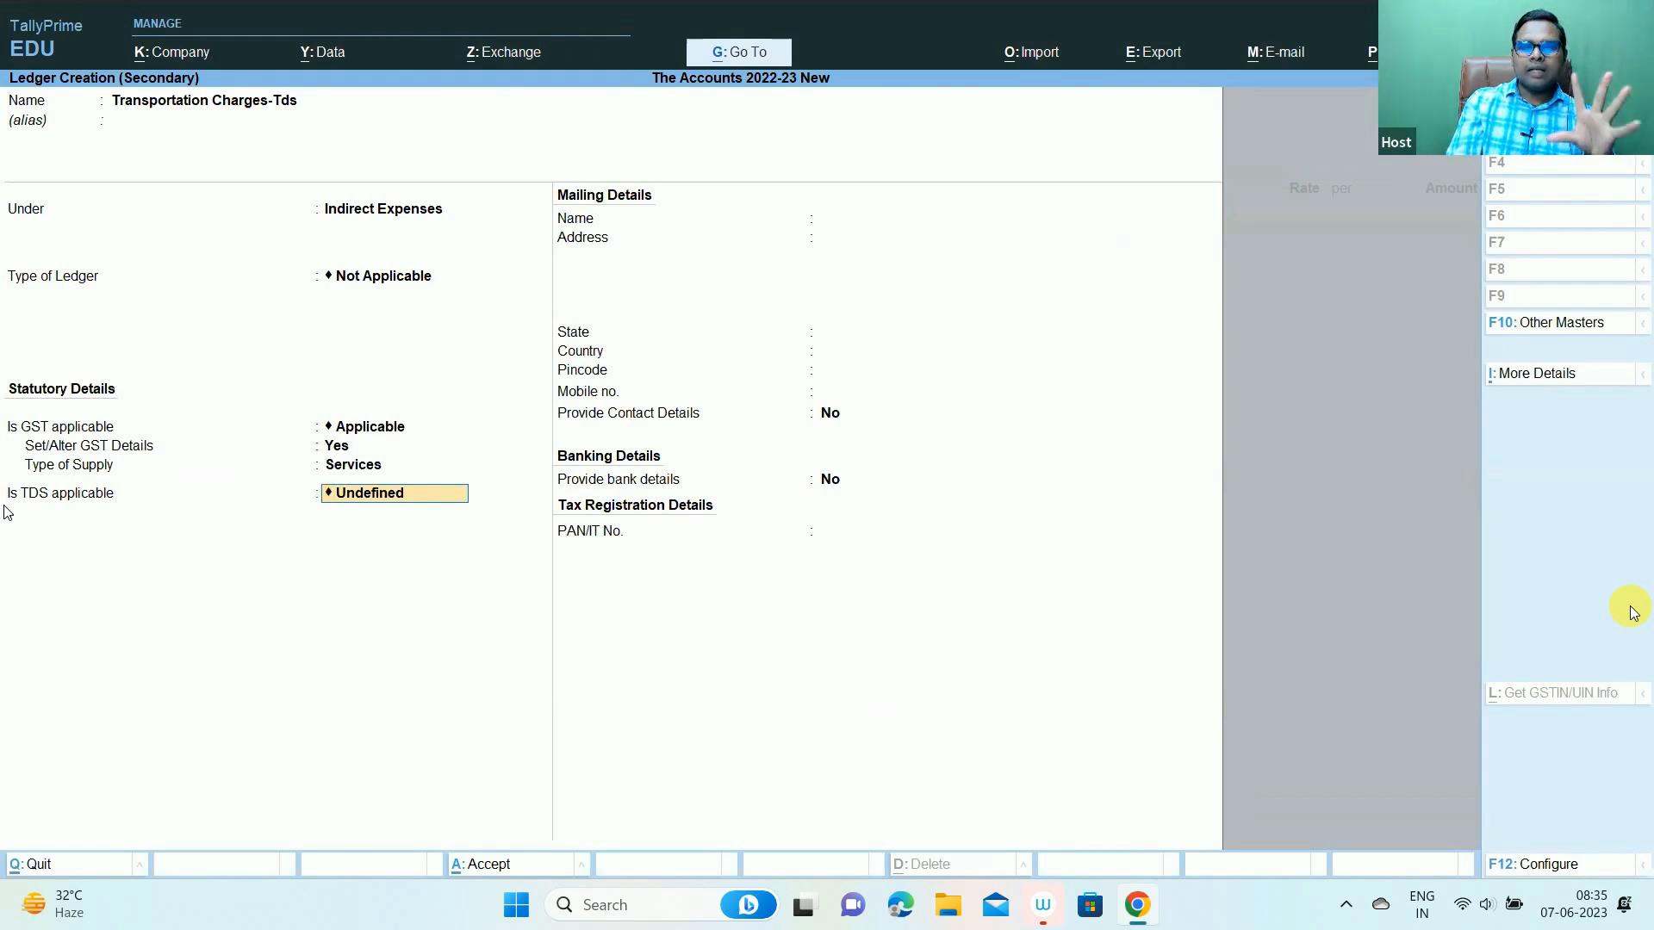
pyautogui.press('BackSpace')
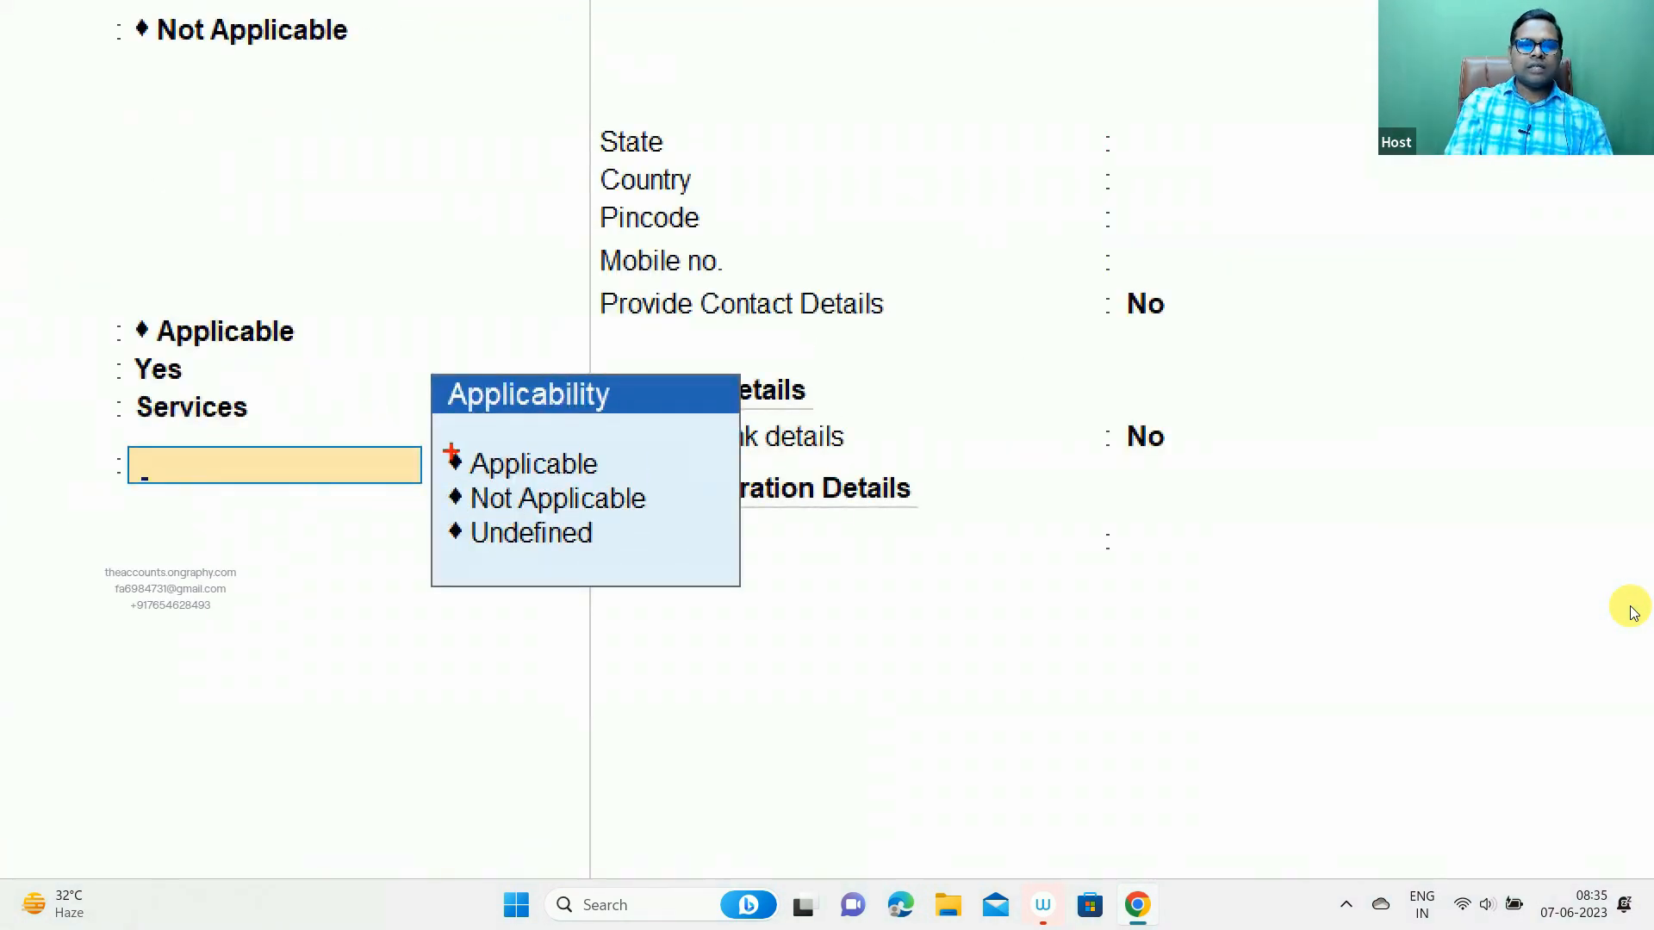
pyautogui.moveTo(443, 444); pyautogui.dragTo(671, 557)
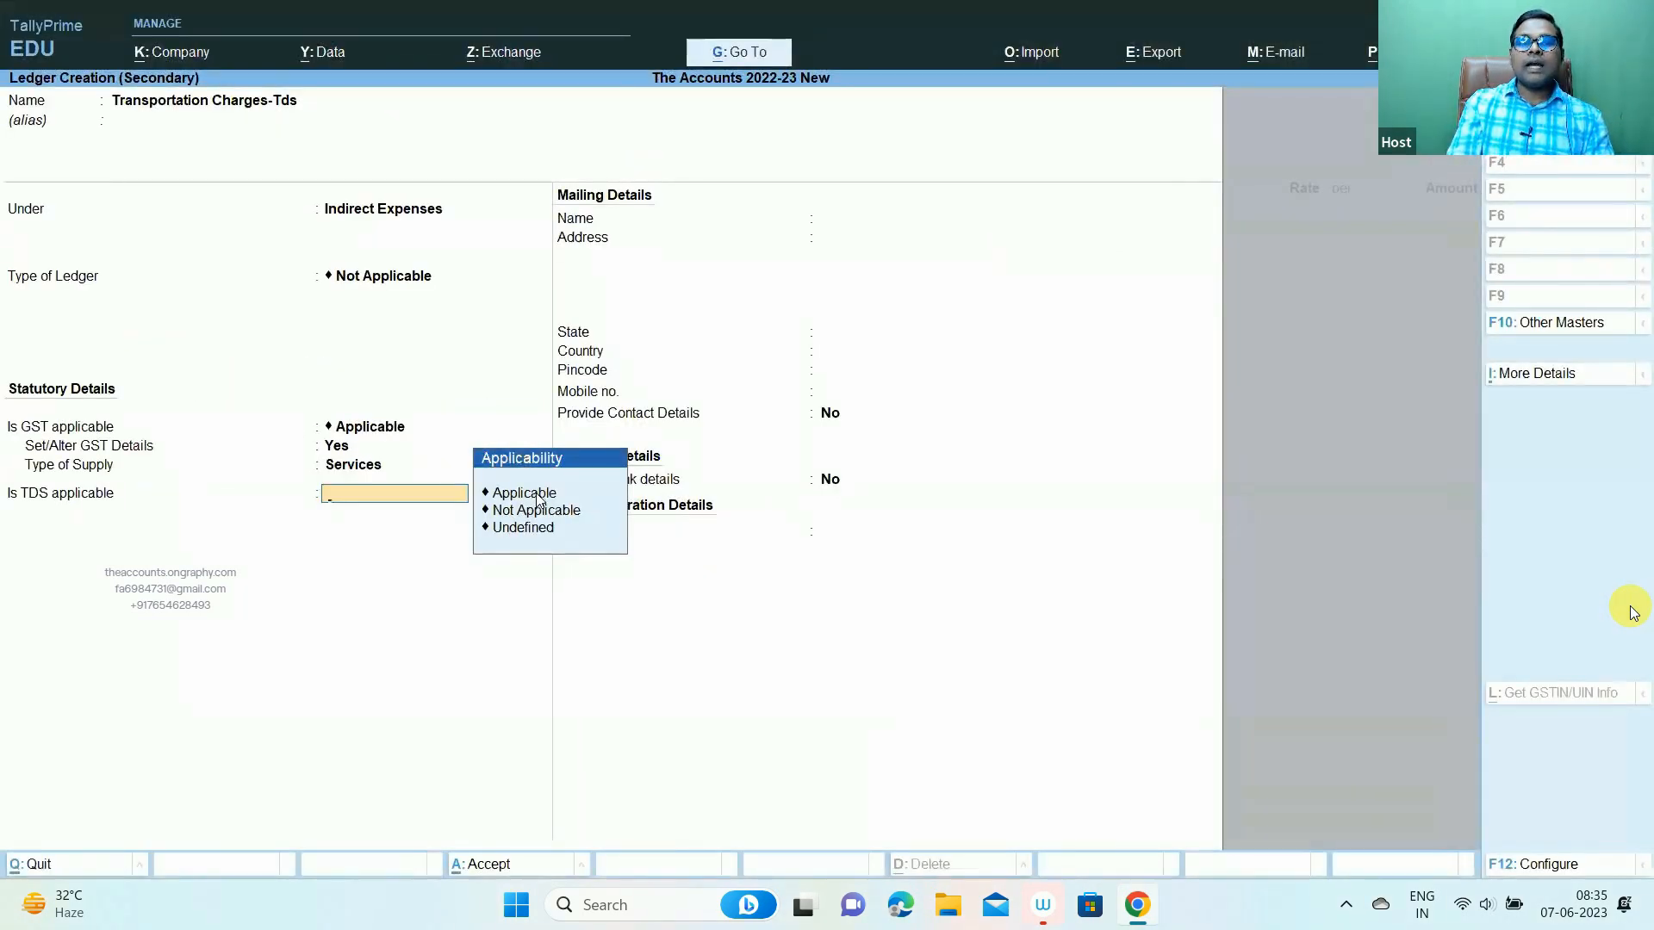
pyautogui.click(536, 494)
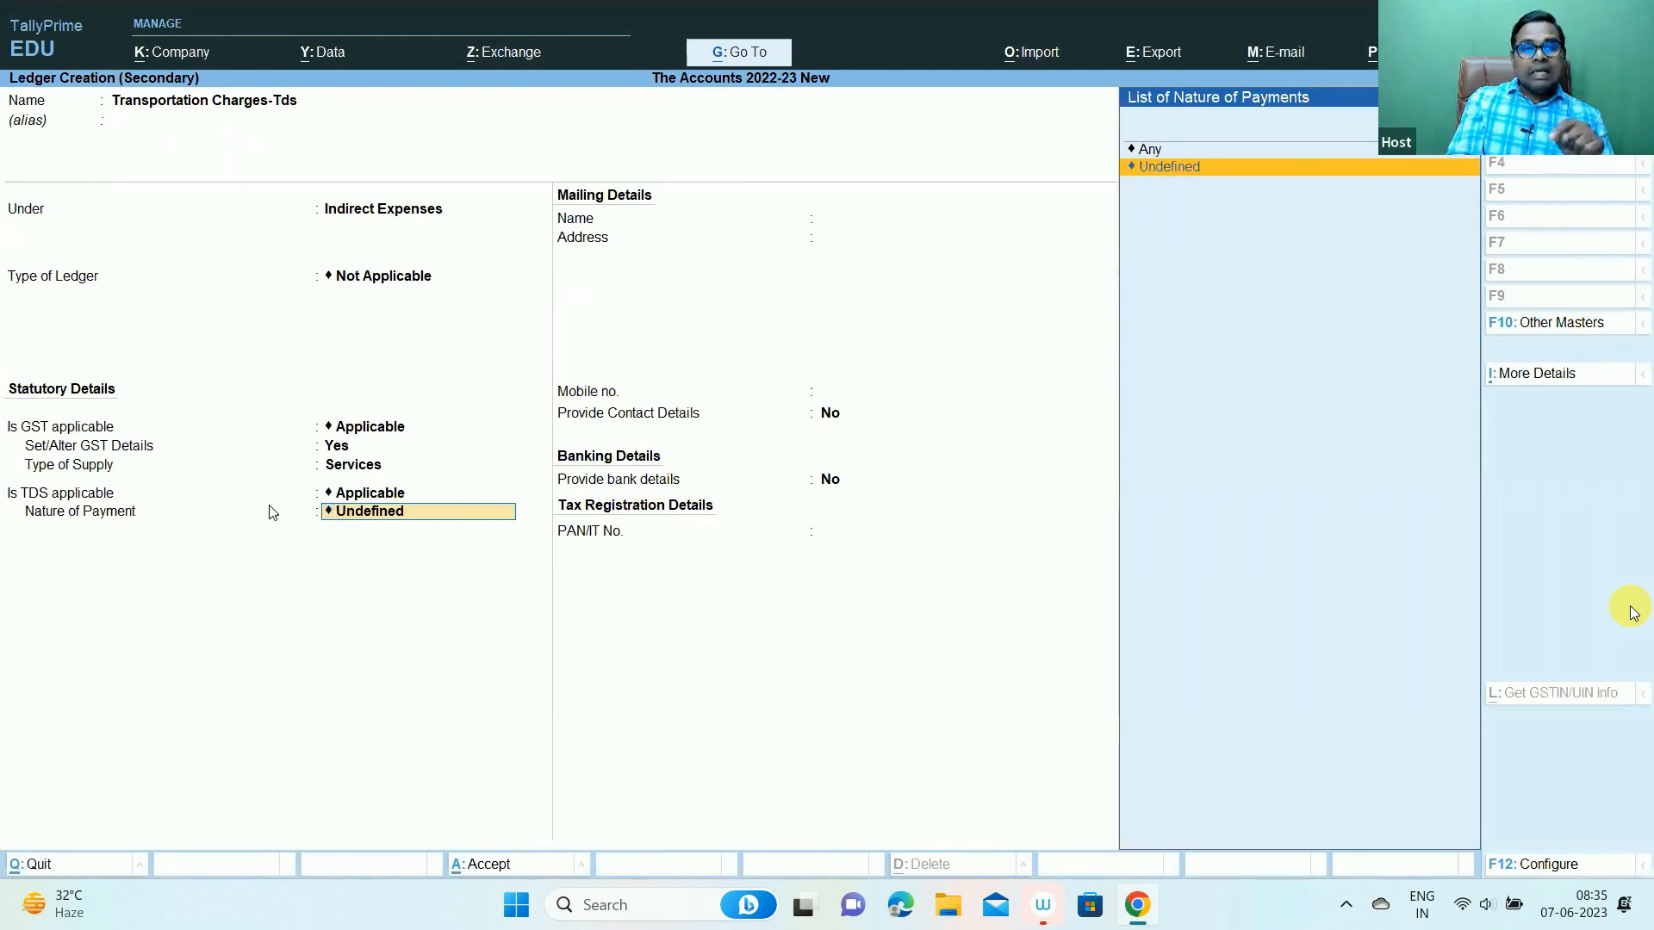
# - Begin creating a new TDS nature of payment from the Nature of Payment list
pyautogui.press('ctrl')
pyautogui.hotkey('ctrl', '1')
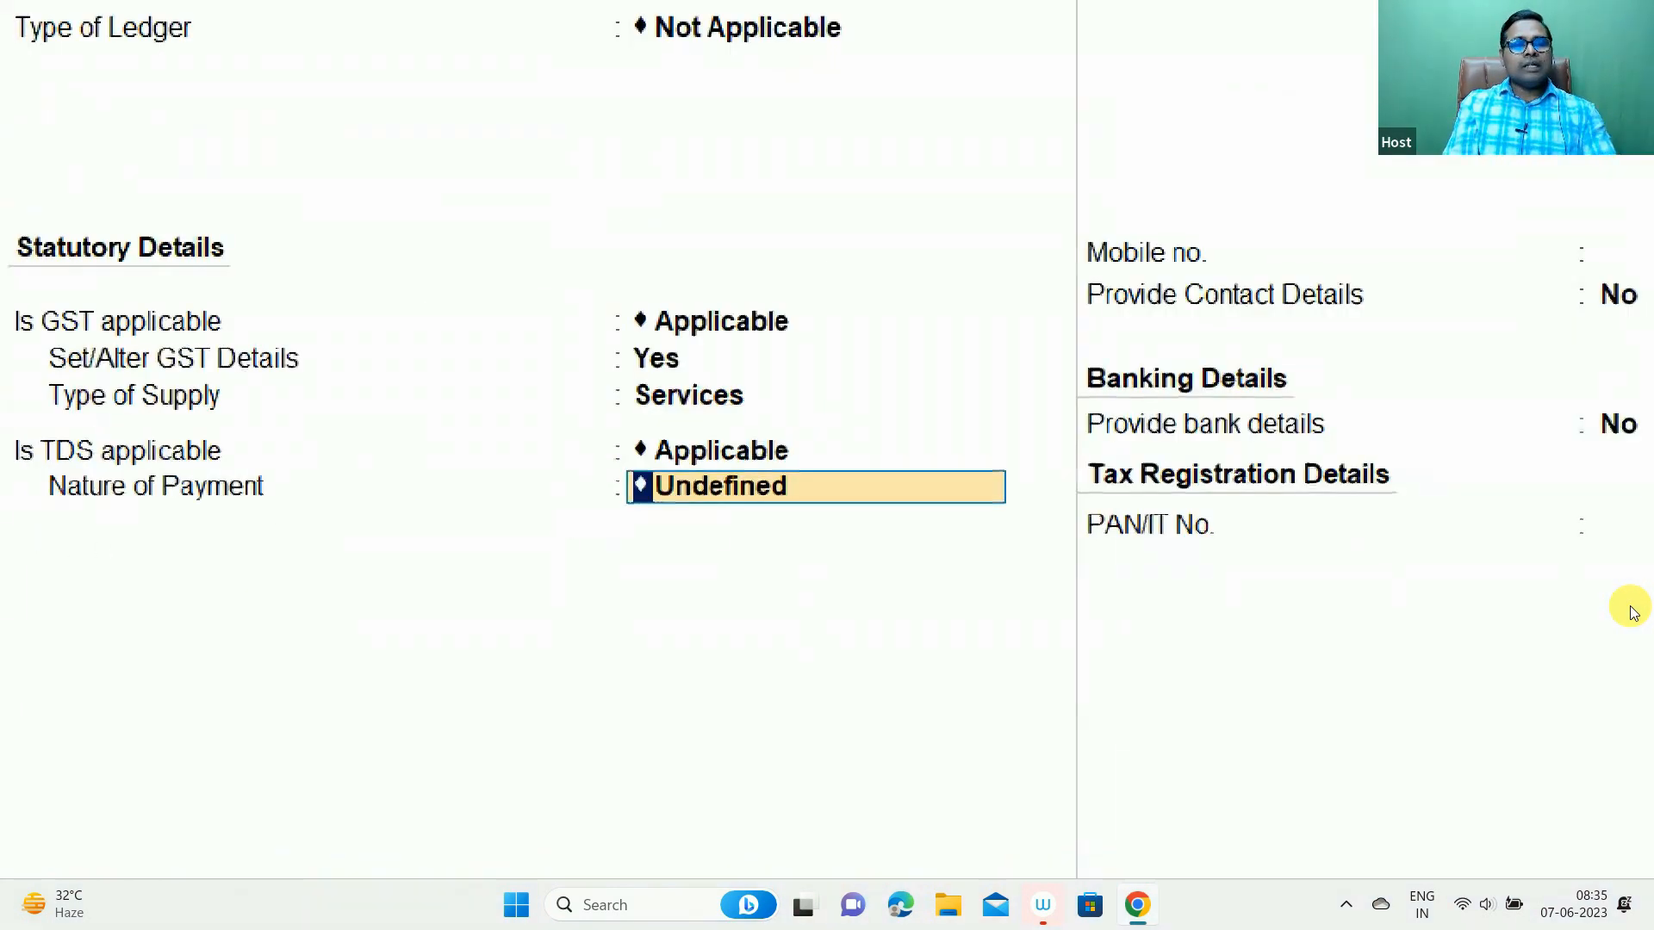
pyautogui.click(75, 535)
pyautogui.moveTo(17, 463); pyautogui.dragTo(655, 508)
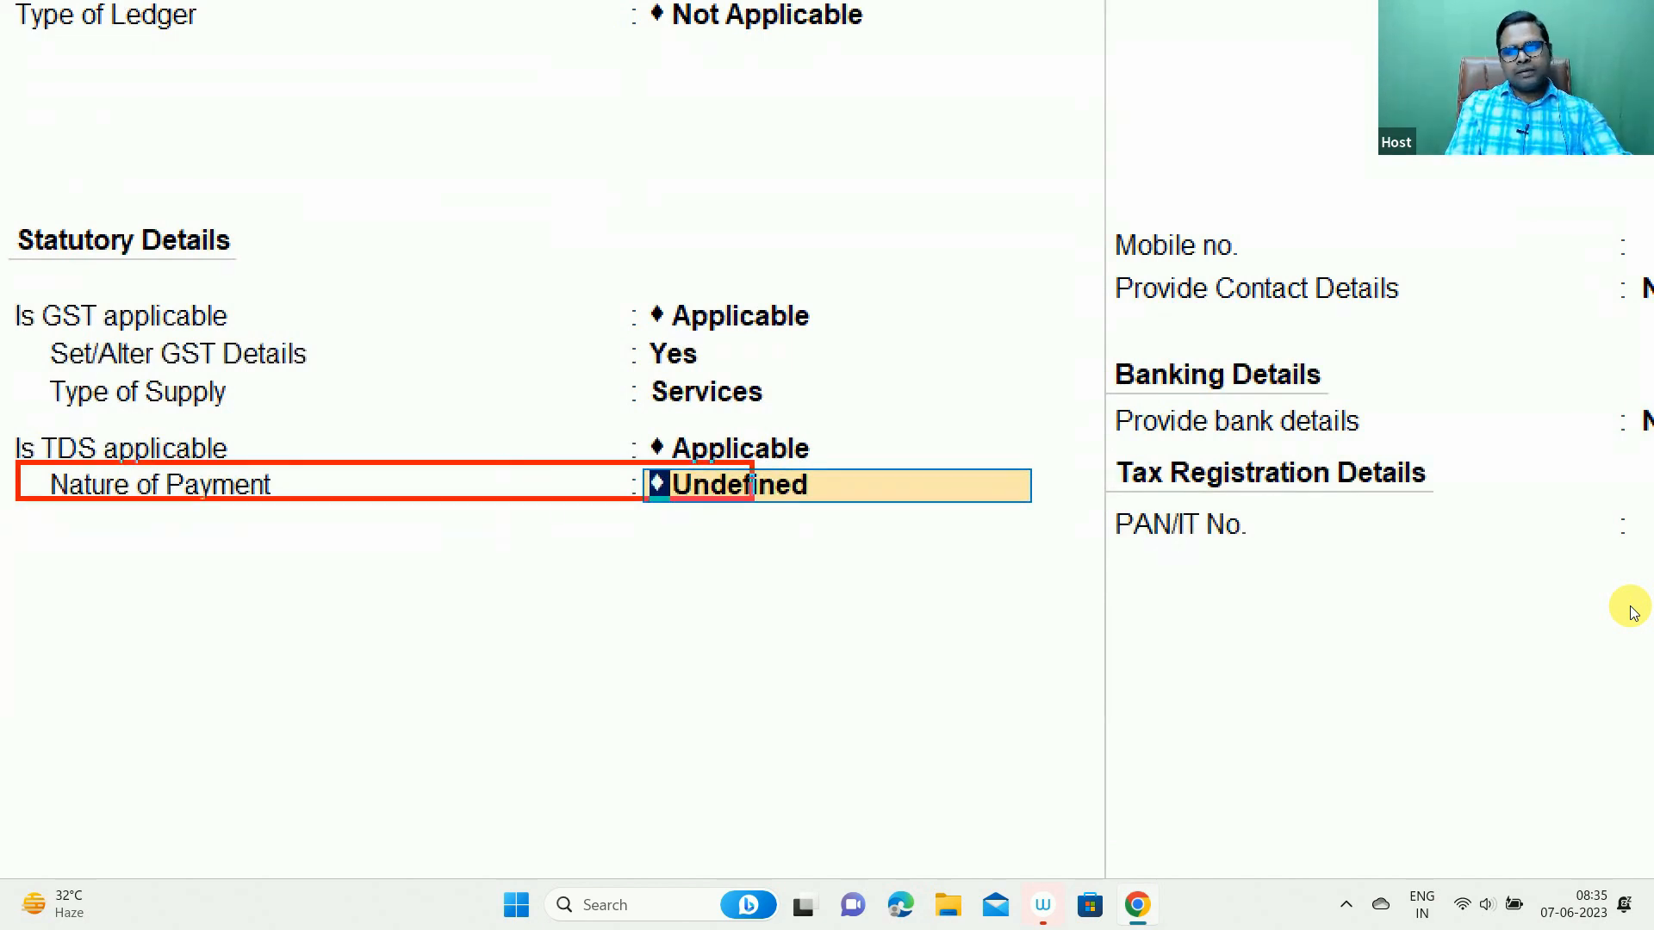
pyautogui.press('Escape')
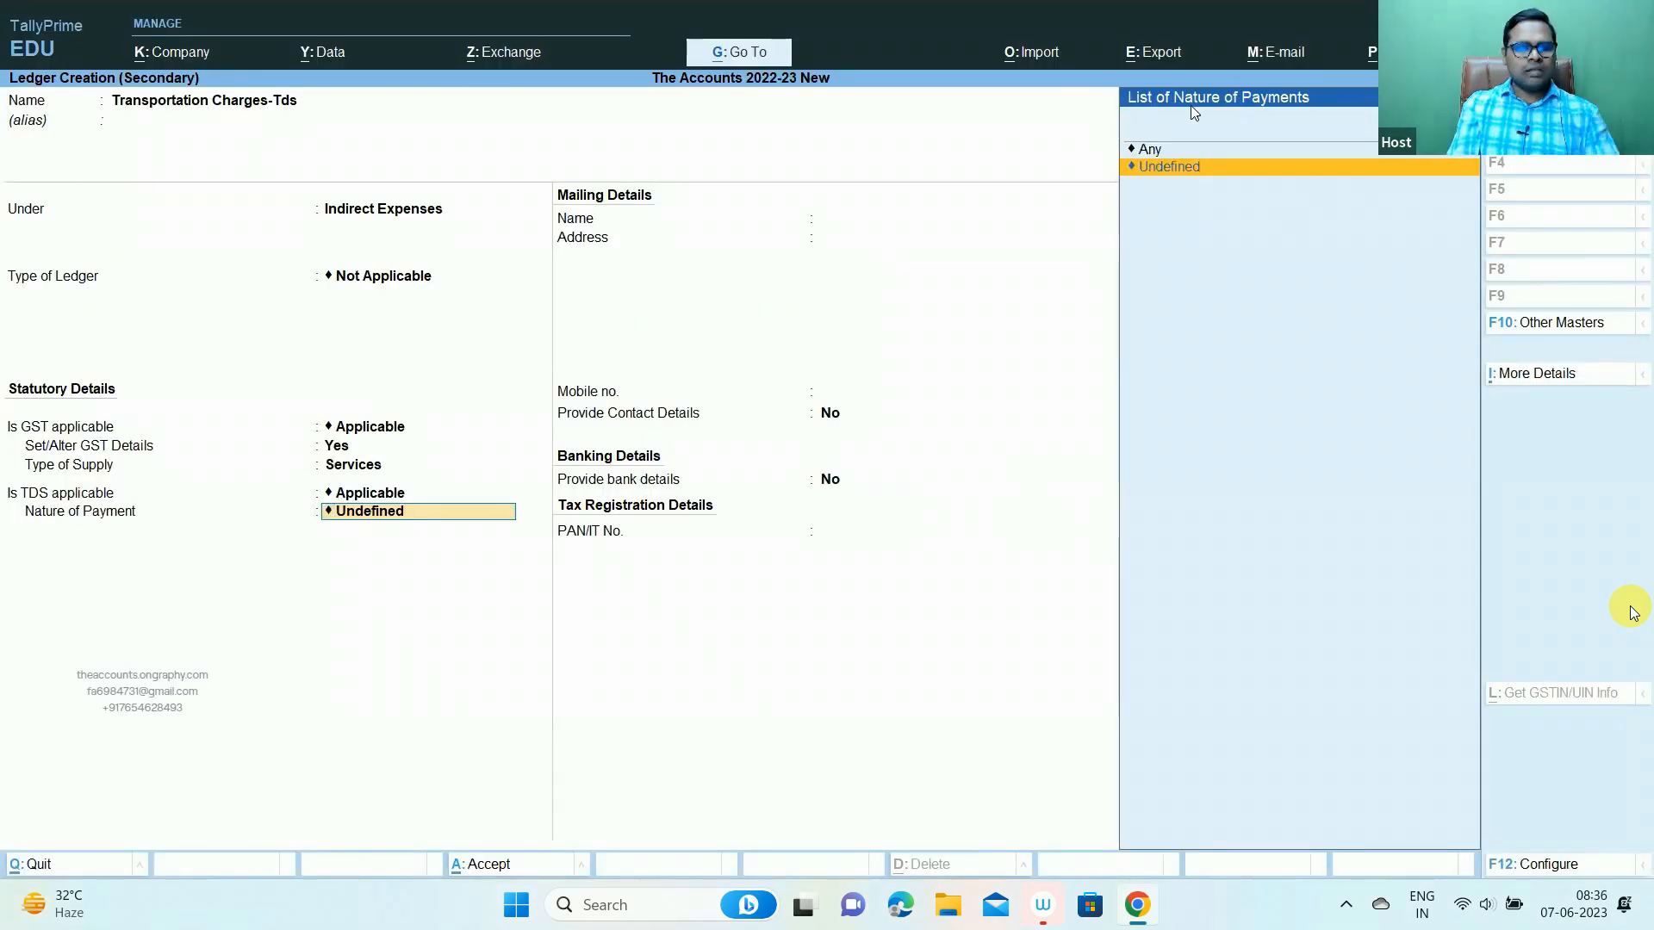
pyautogui.hotkey('ctrl', '1')
pyautogui.click(1118, 121)
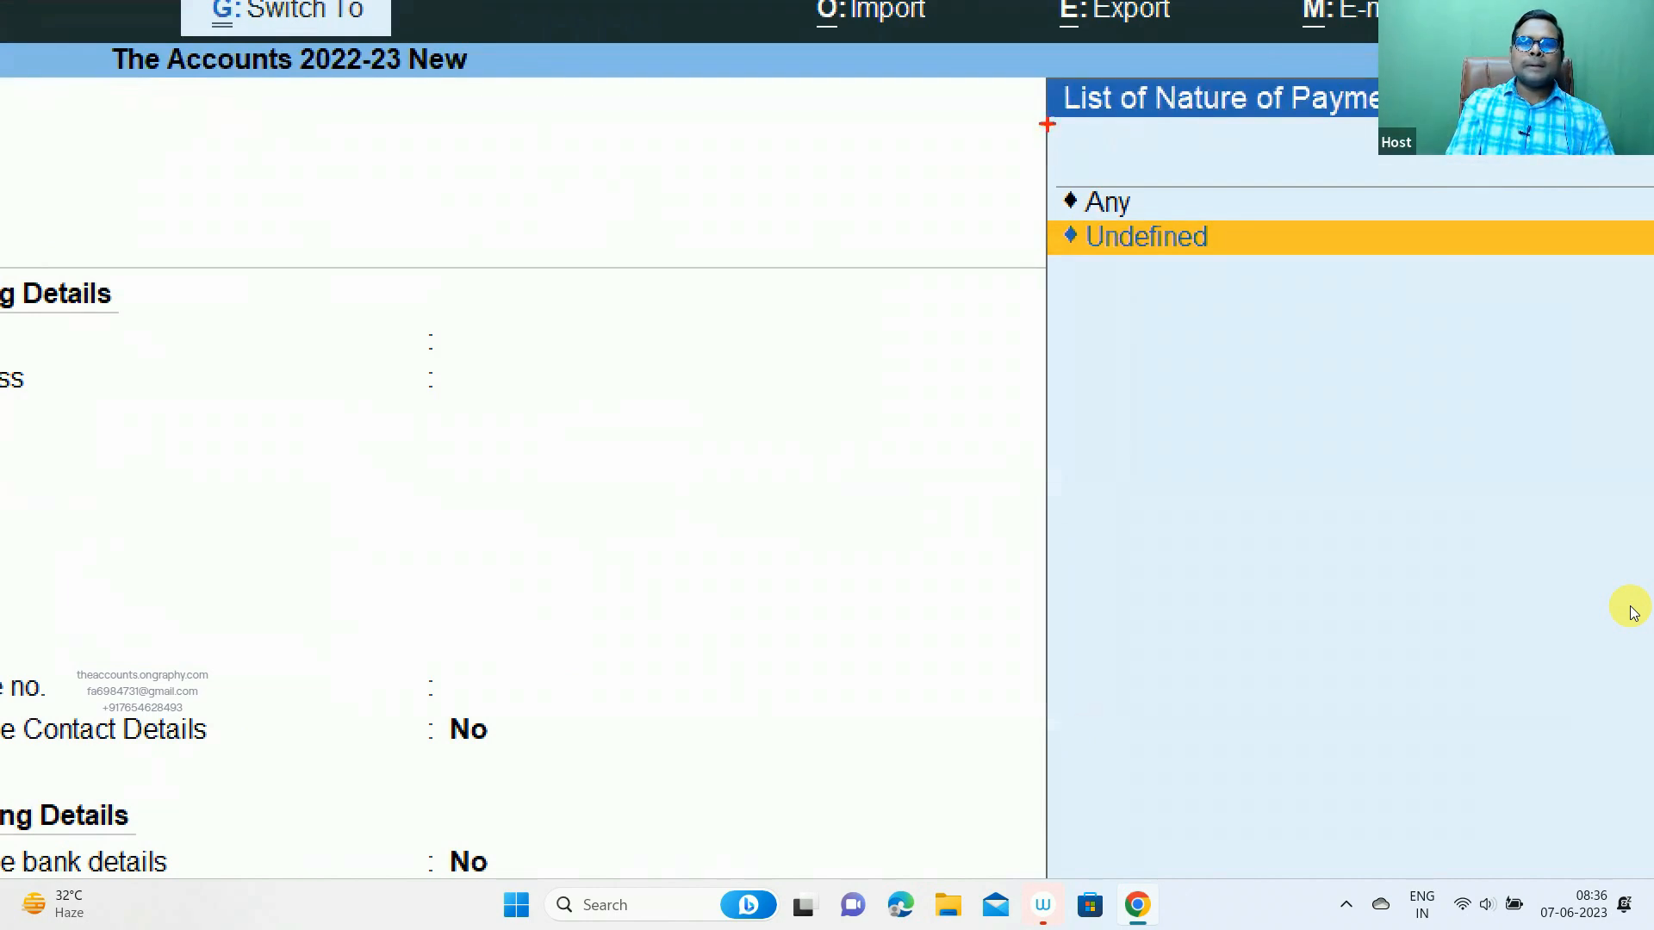
pyautogui.moveTo(1045, 78)
pyautogui.mouseDown()
pyautogui.moveTo(1370, 366)
pyautogui.moveTo(1456, 470)
pyautogui.mouseUp()
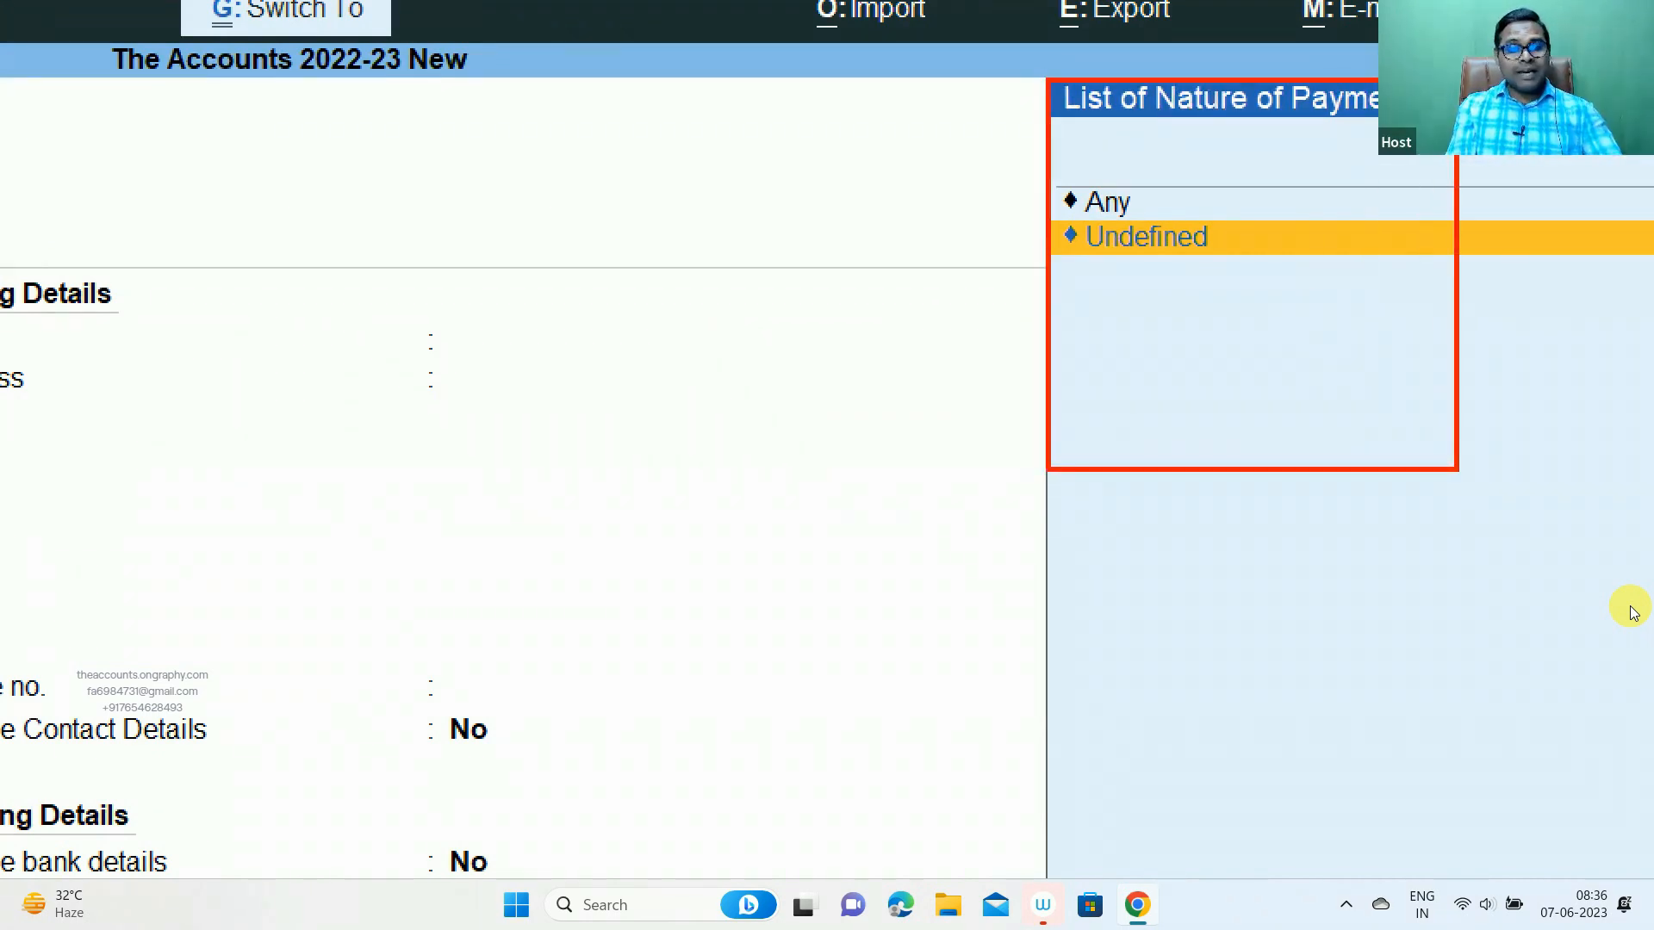
pyautogui.press('Escape')
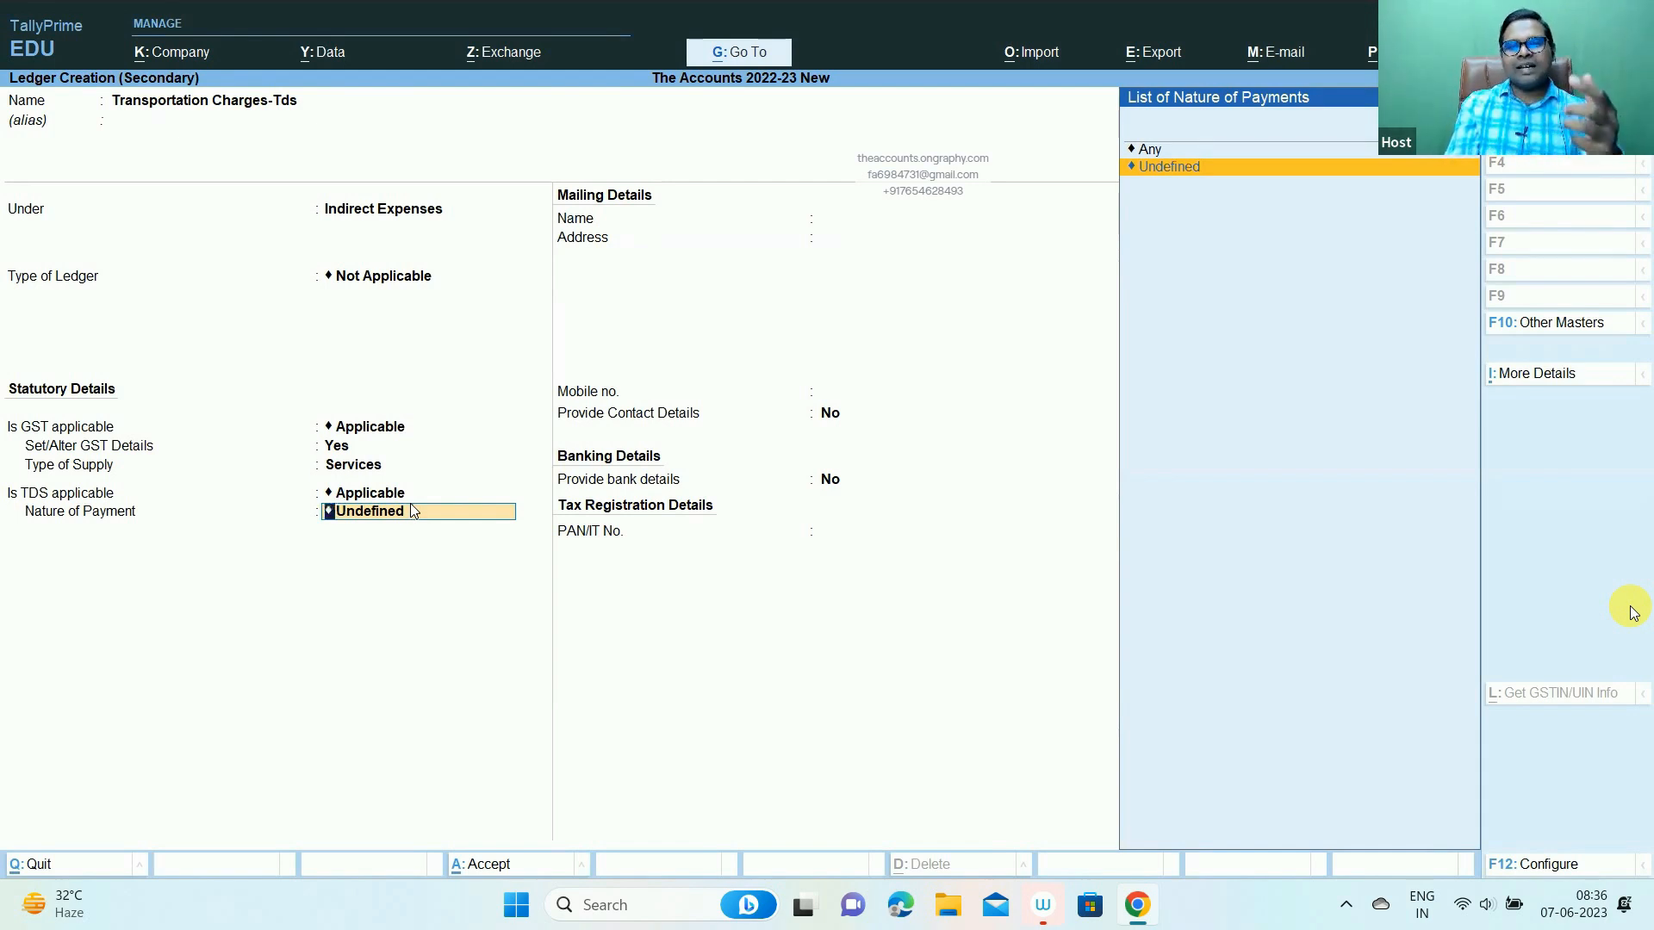
pyautogui.press('alt')
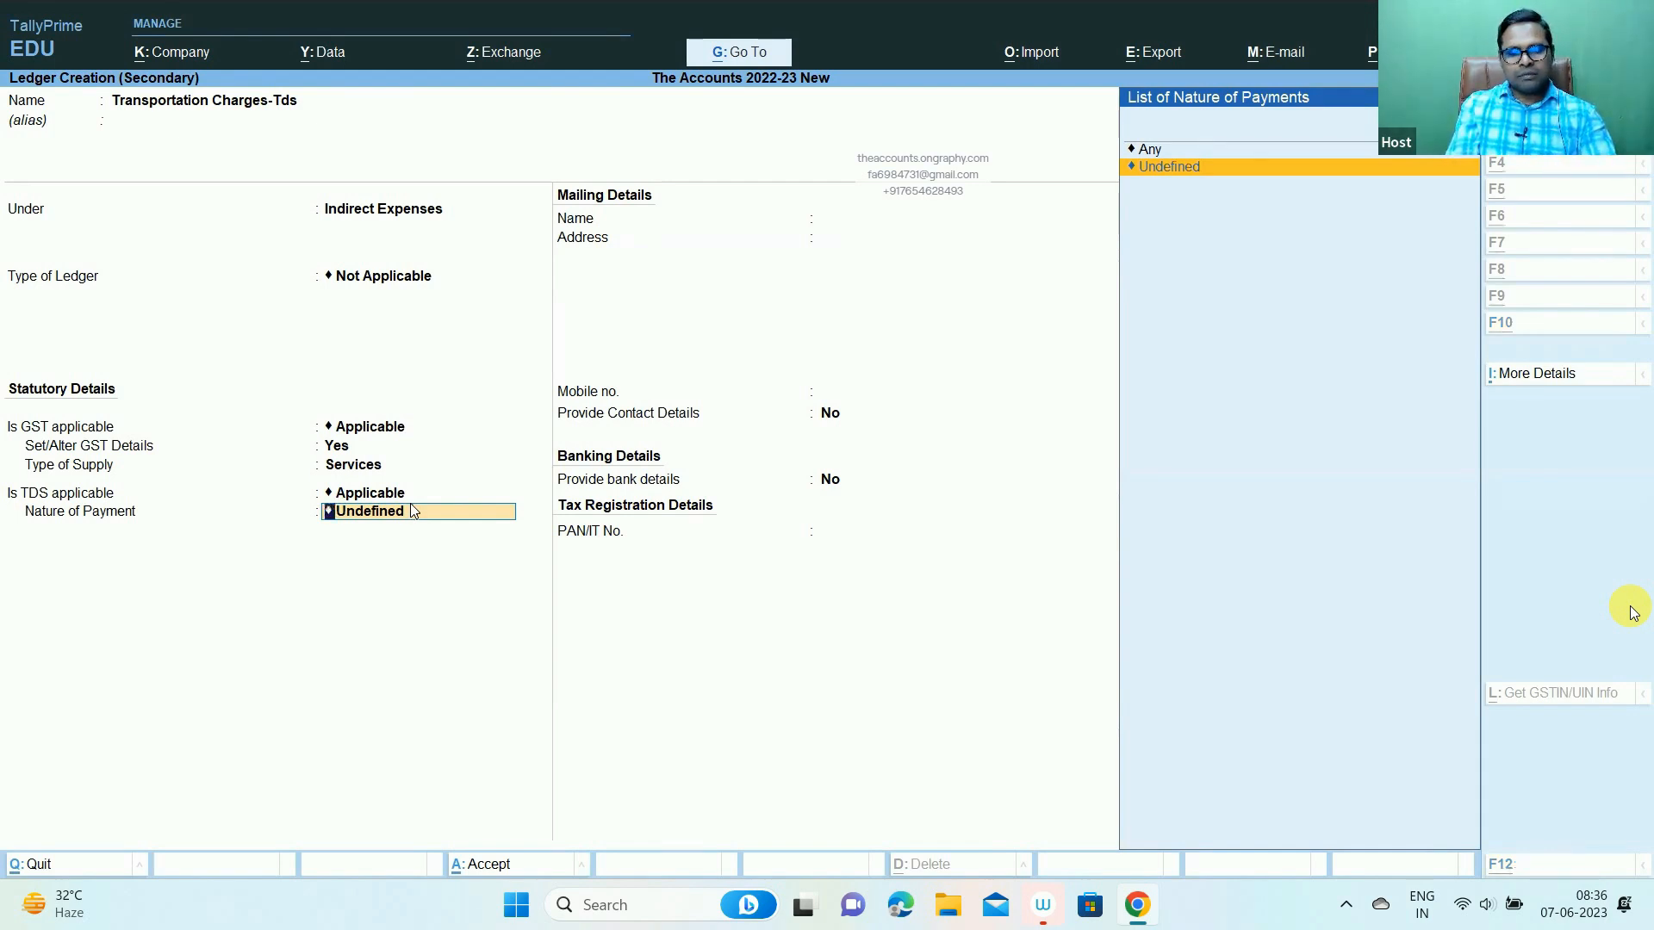
pyautogui.hotkey('alt', 'c')
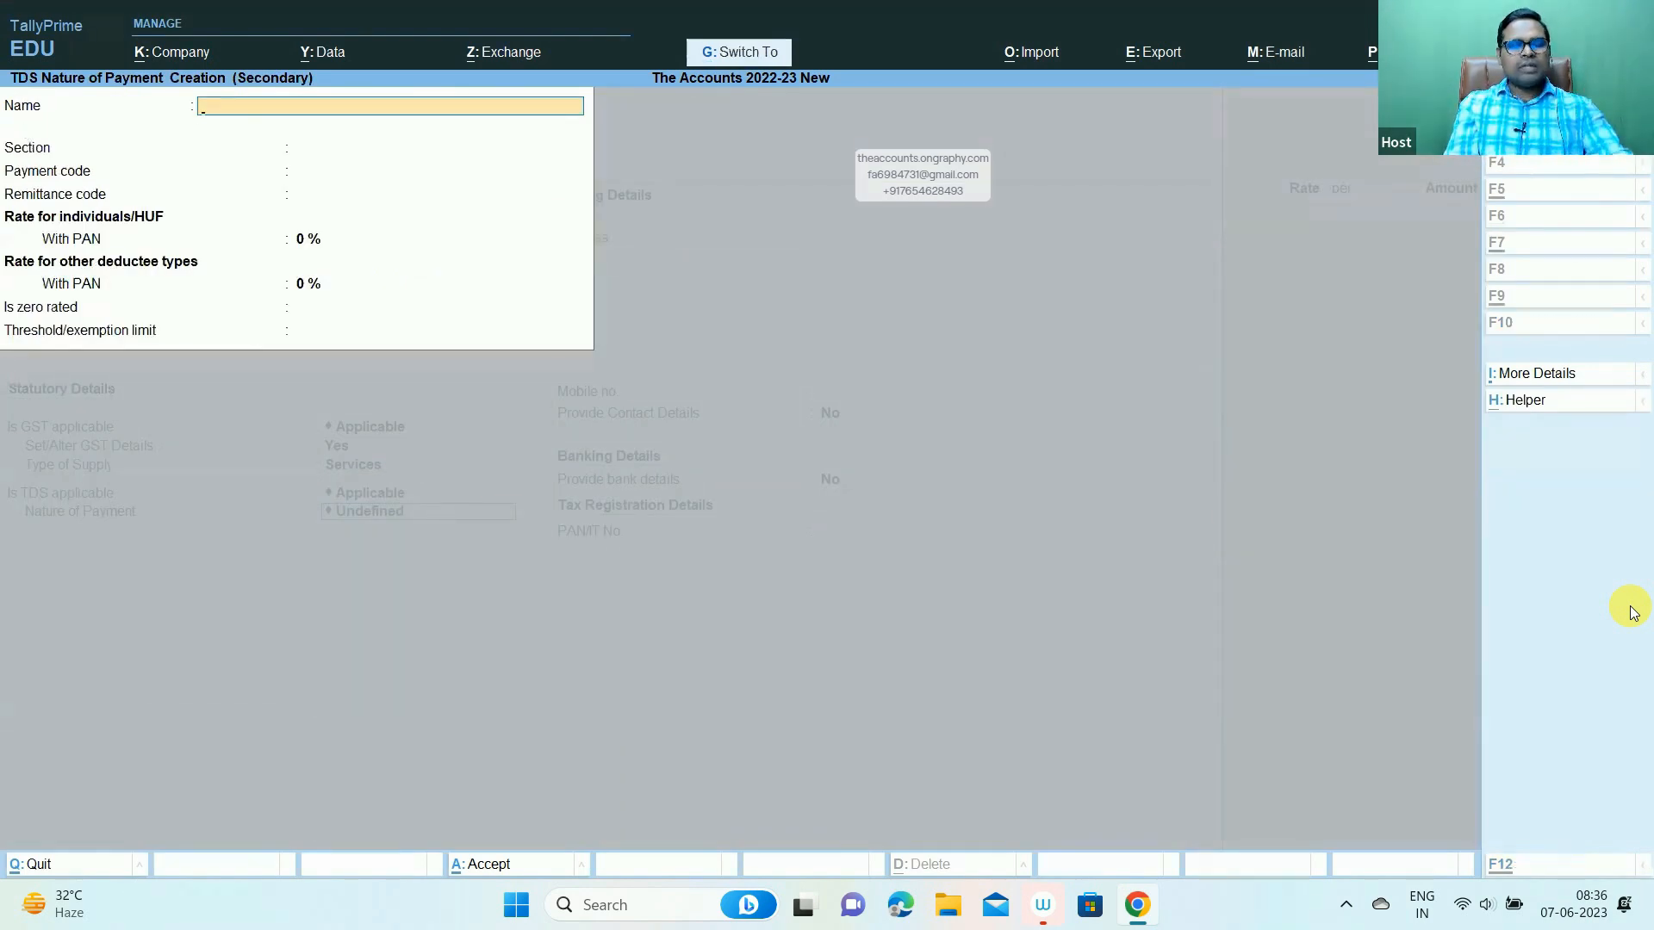
# - Leave the blank TDS Nature of Payment Creation form and bring up the Excel TDS practice workbook
pyautogui.hotkey('ctrl', '1')
pyautogui.click(44, 121)
pyautogui.moveTo(2, 56); pyautogui.dragTo(881, 570)
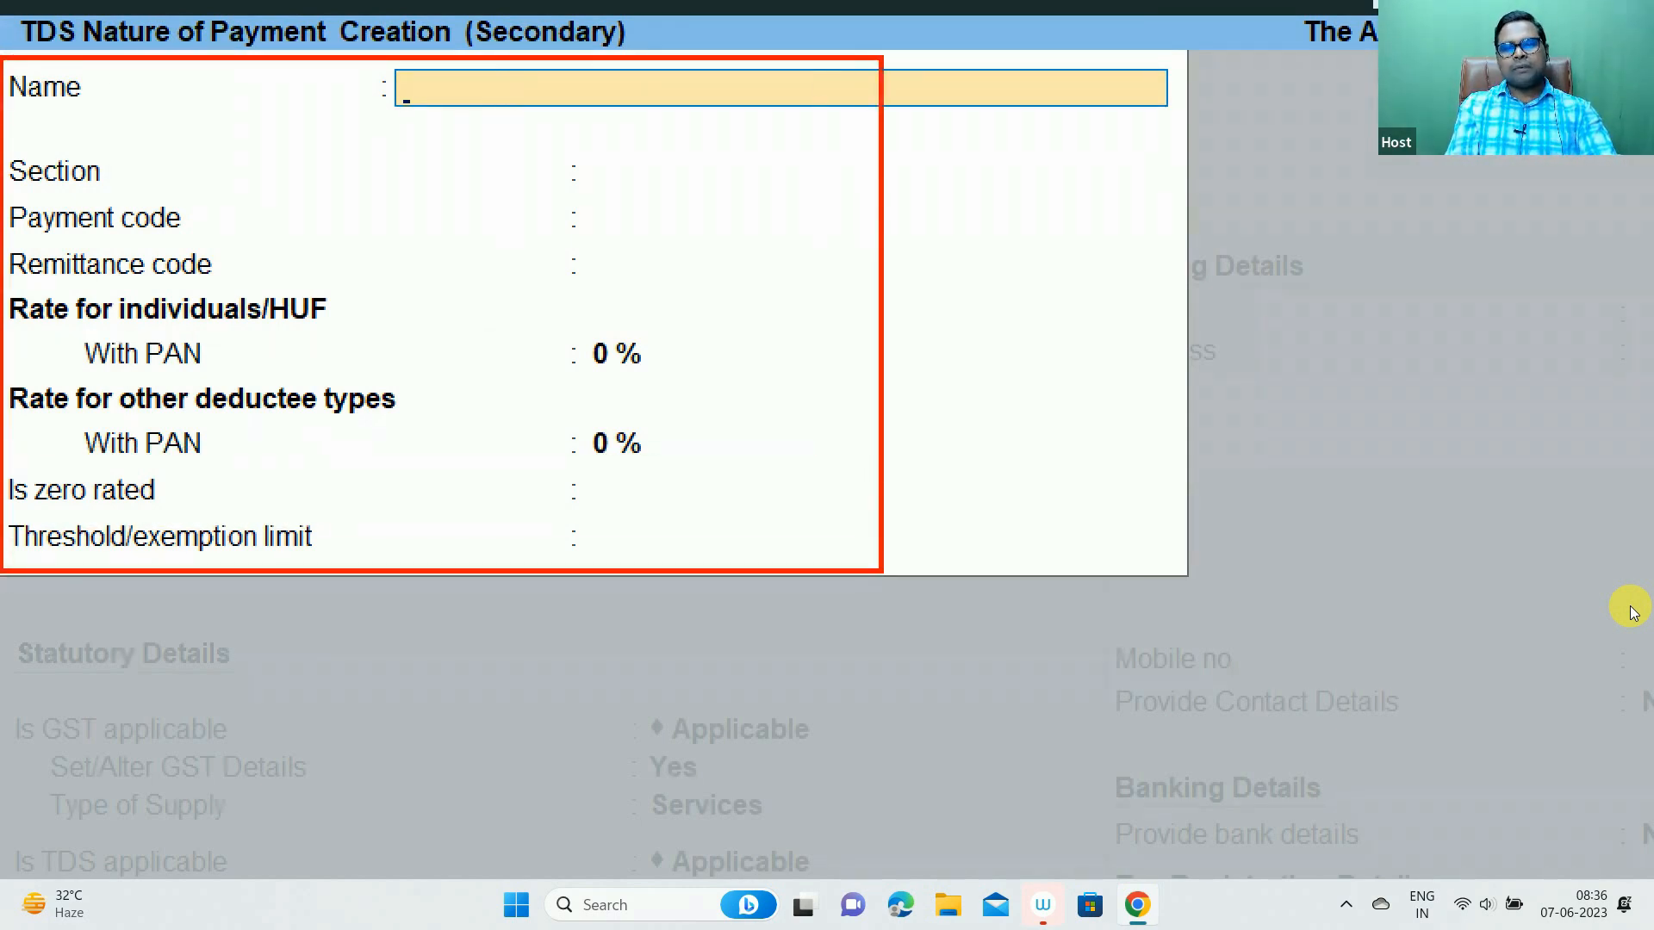
pyautogui.press('Escape')
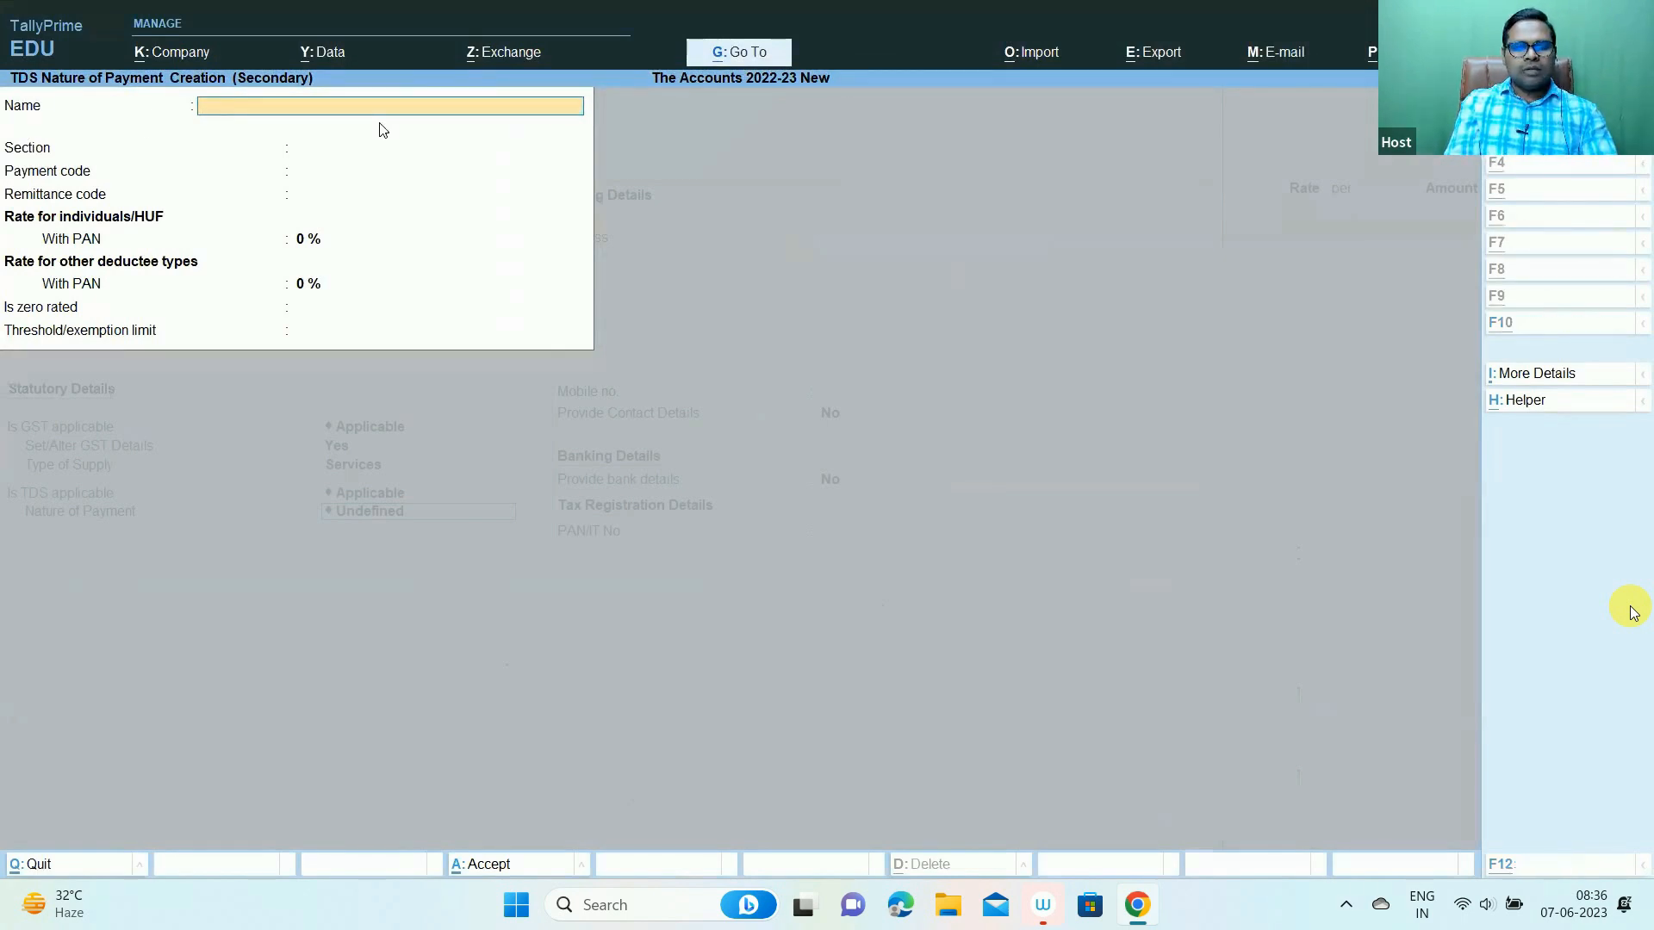
pyautogui.hotkey('alt', 'Tab')
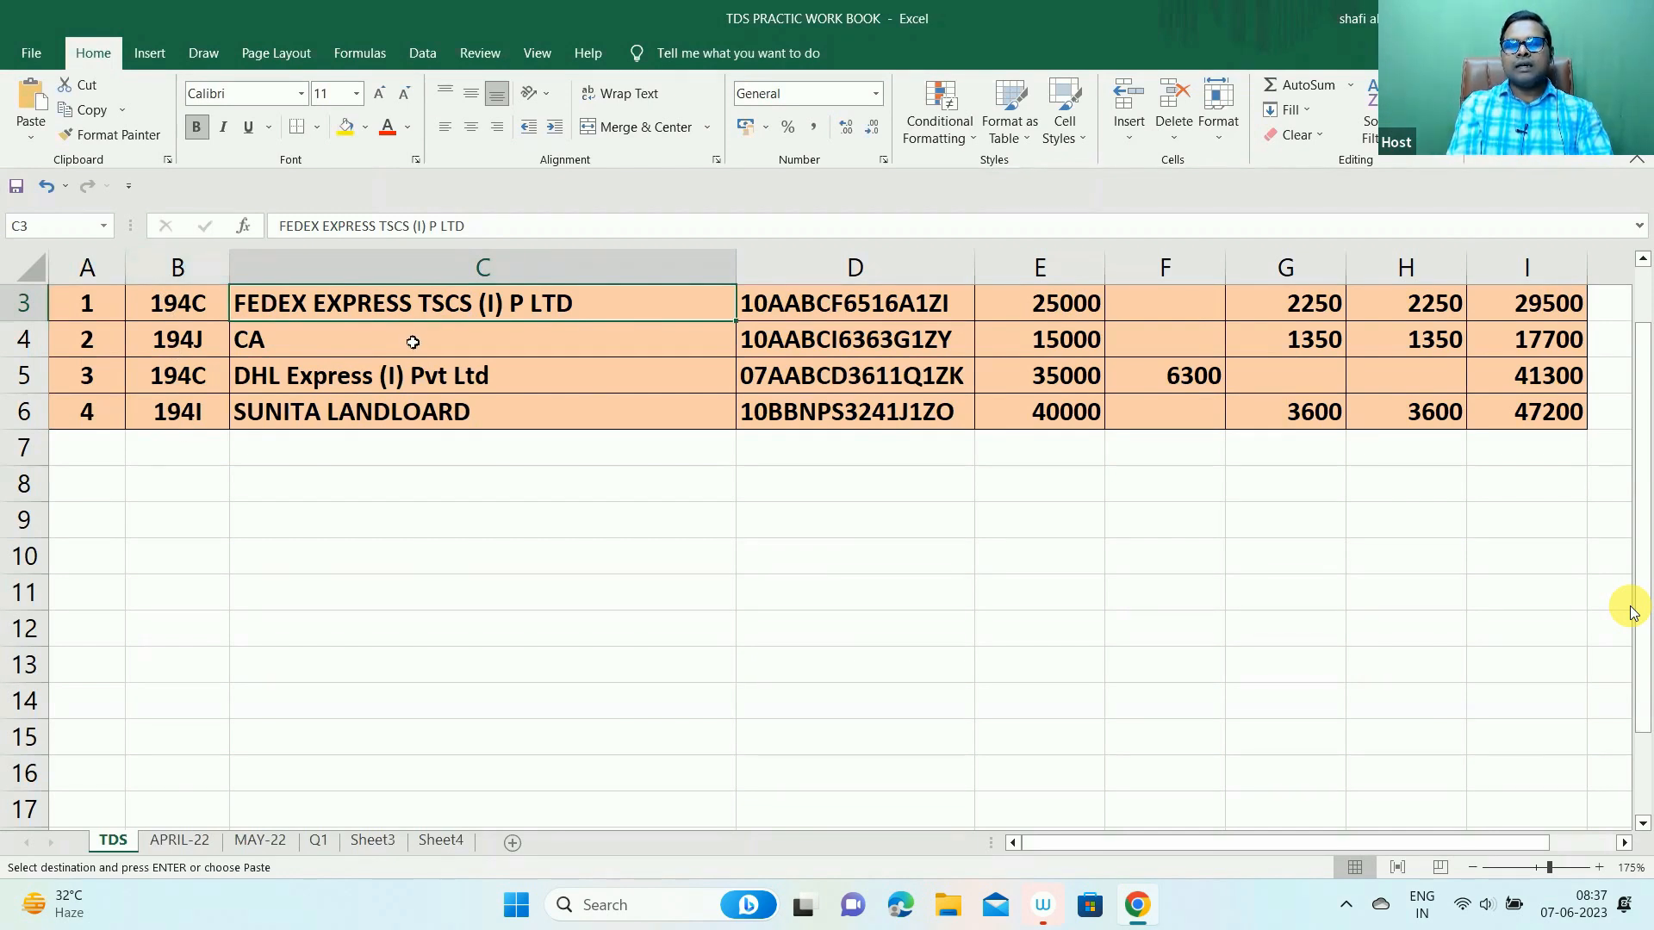
# - Review the CA and FedEx entries in C4 and C3, then name the nature of payment 'Contractor'
pyautogui.click(414, 339)
pyautogui.click(426, 306)
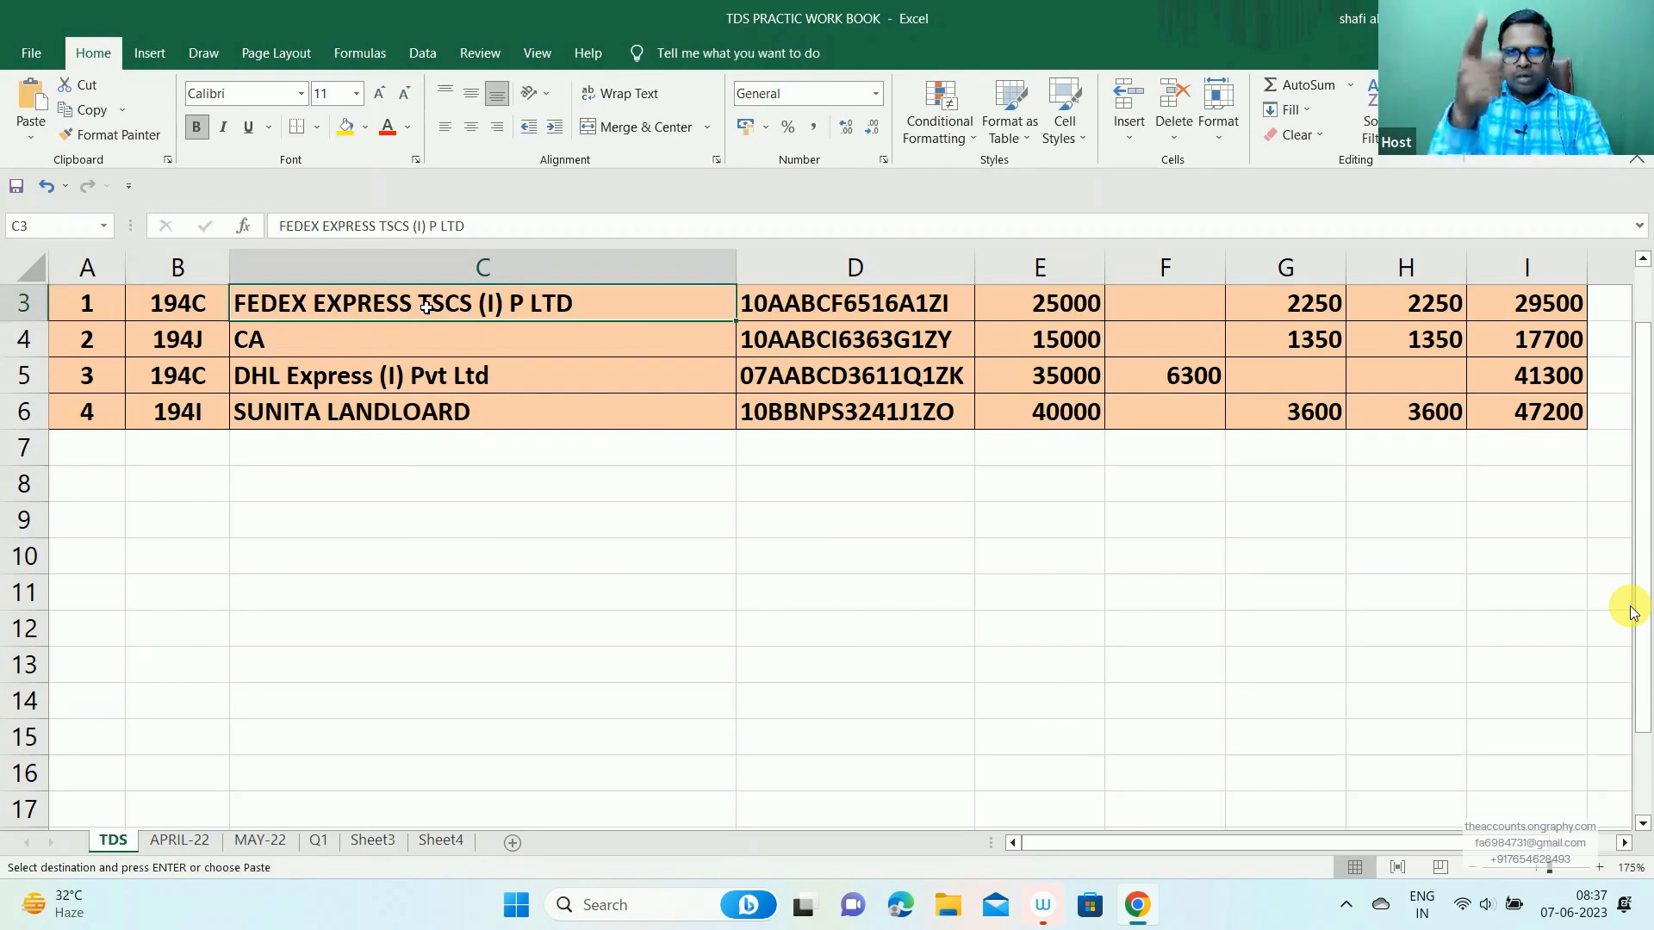
pyautogui.hotkey('alt', 'Tab')
pyautogui.write('Contracto')
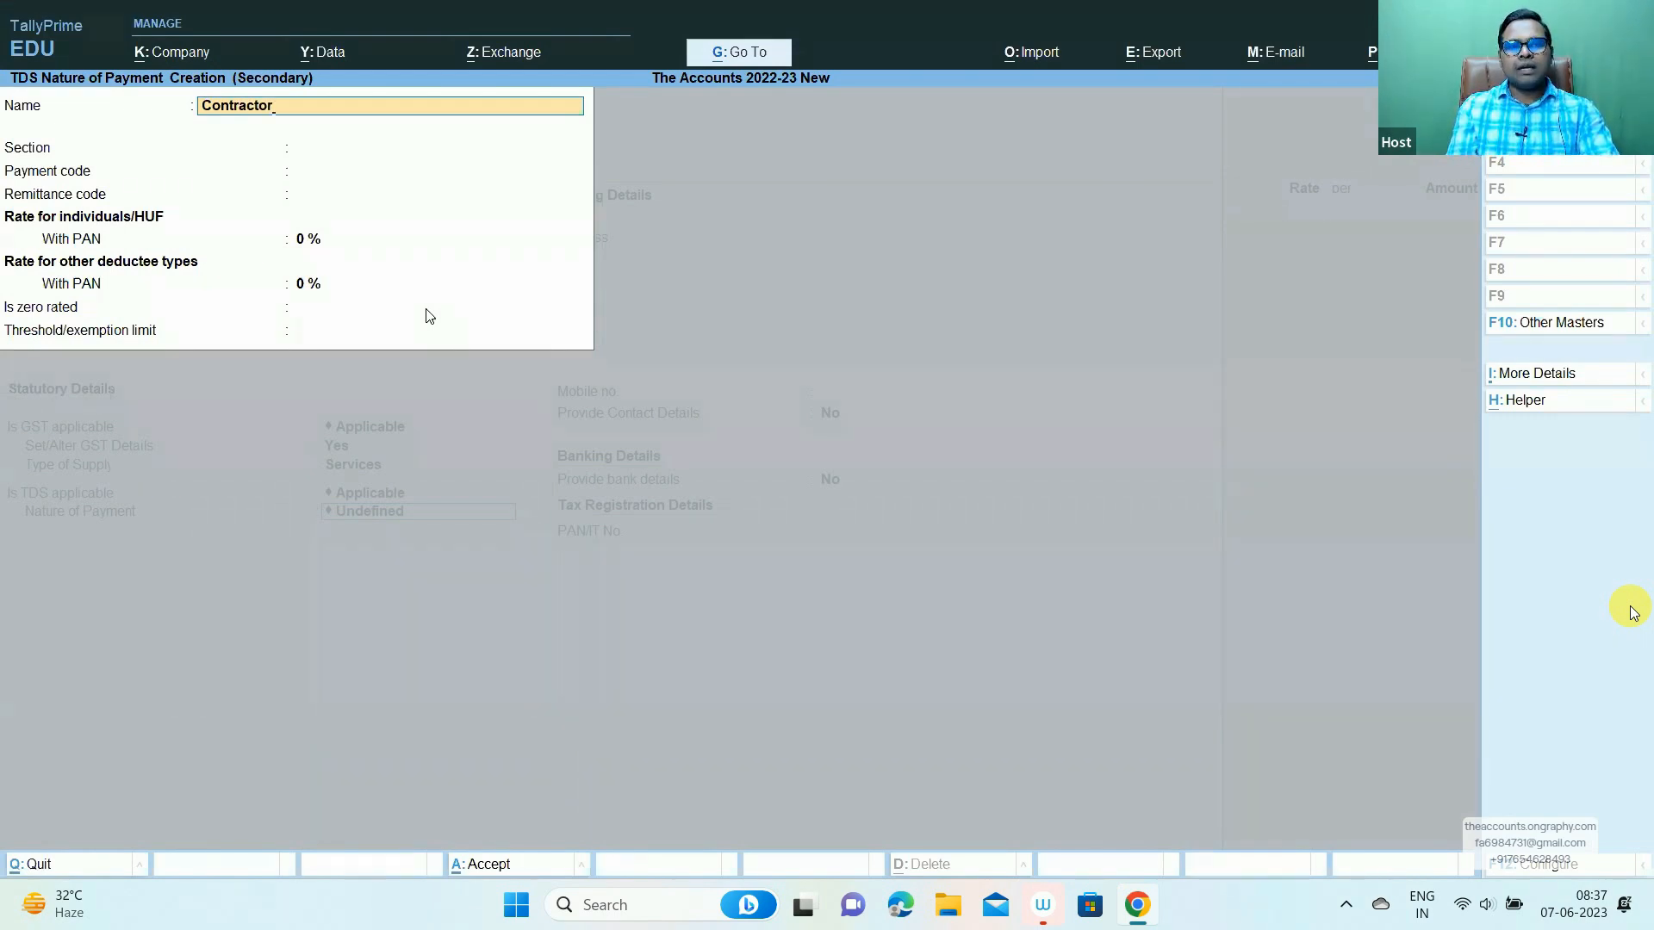
# - Accept the name Contractor and enter section 194C with payment code 94C
pyautogui.press('Return')
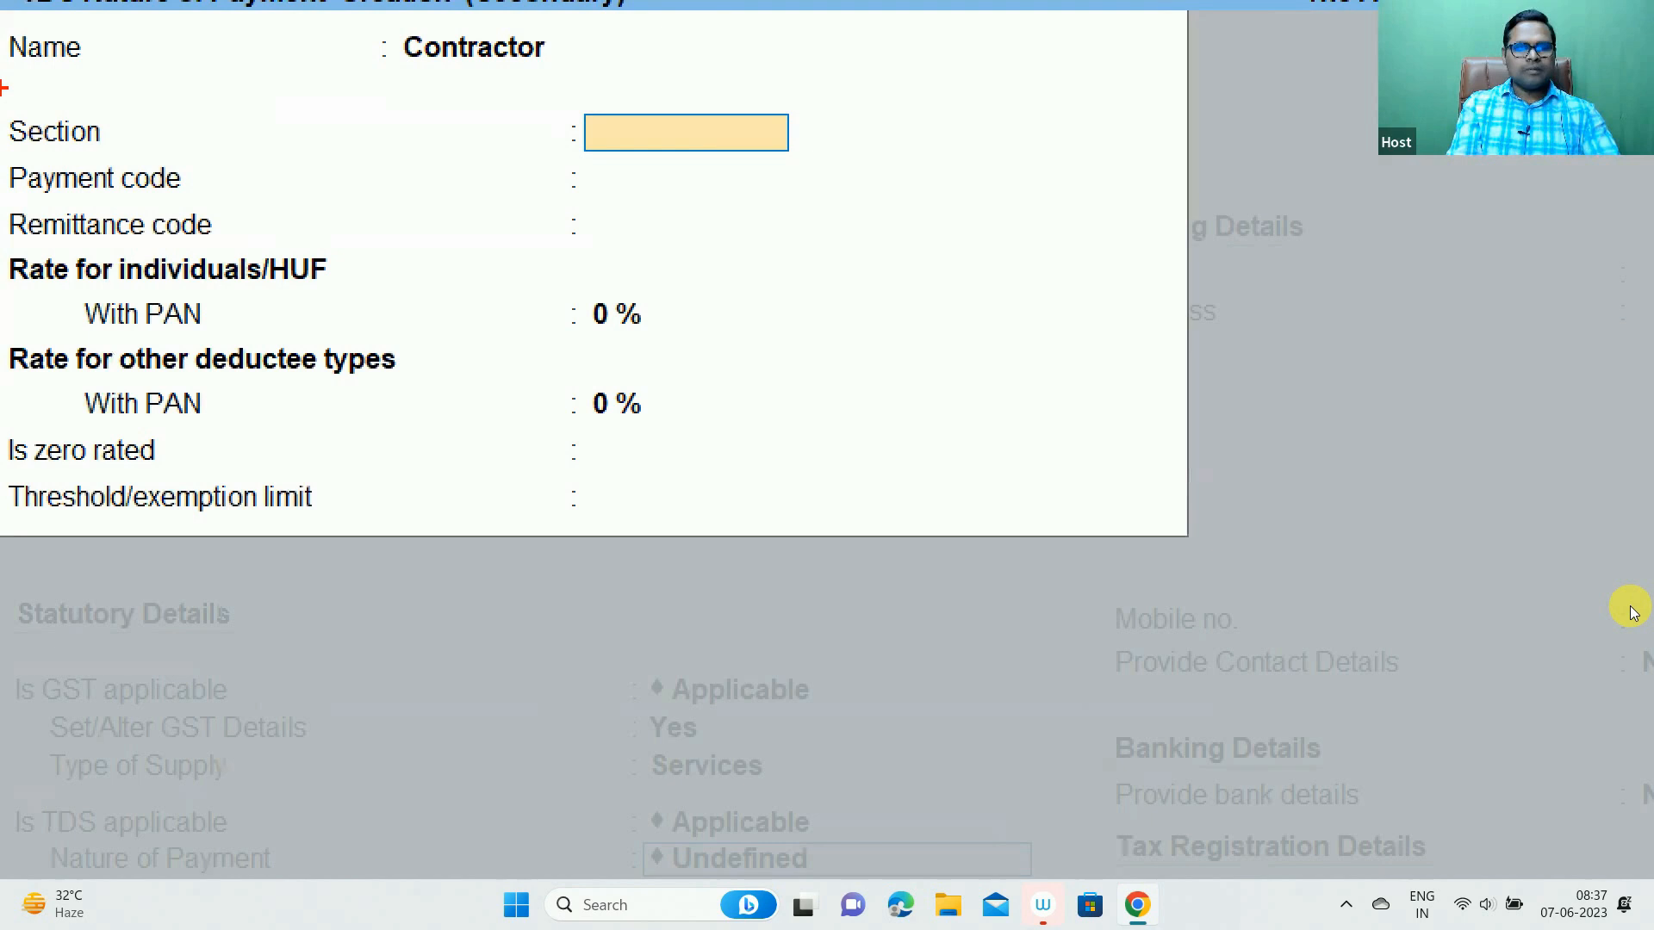
pyautogui.moveTo(4, 86)
pyautogui.mouseDown()
pyautogui.moveTo(712, 184)
pyautogui.moveTo(839, 166)
pyautogui.mouseUp()
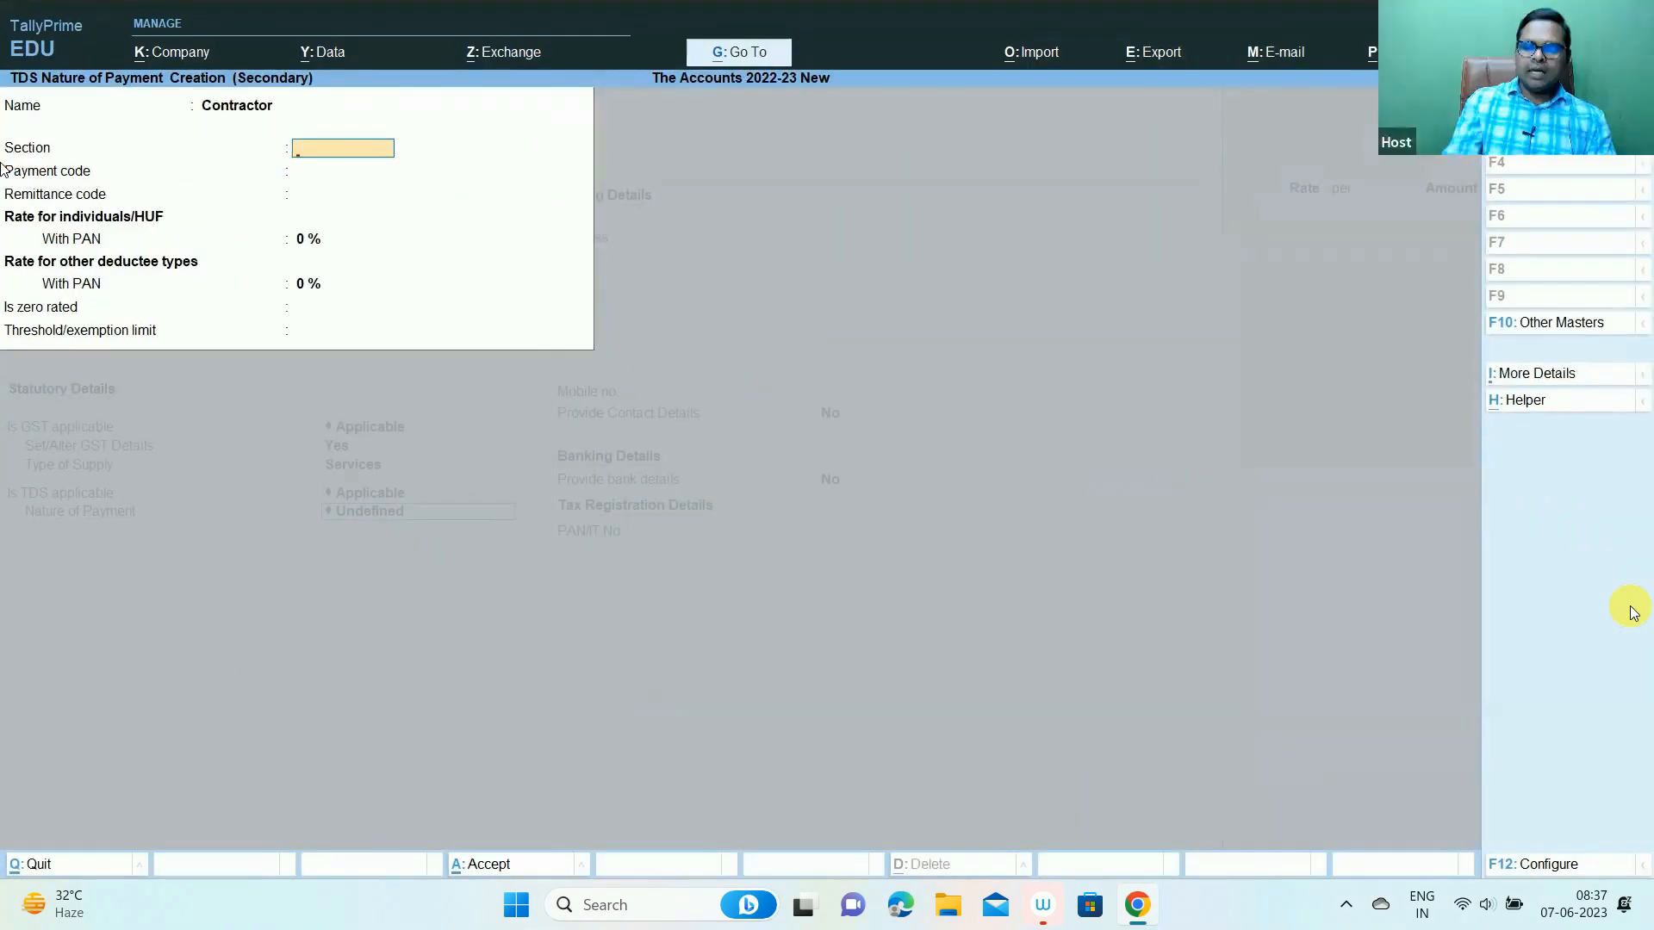
pyautogui.write('194C')
pyautogui.press('Return')
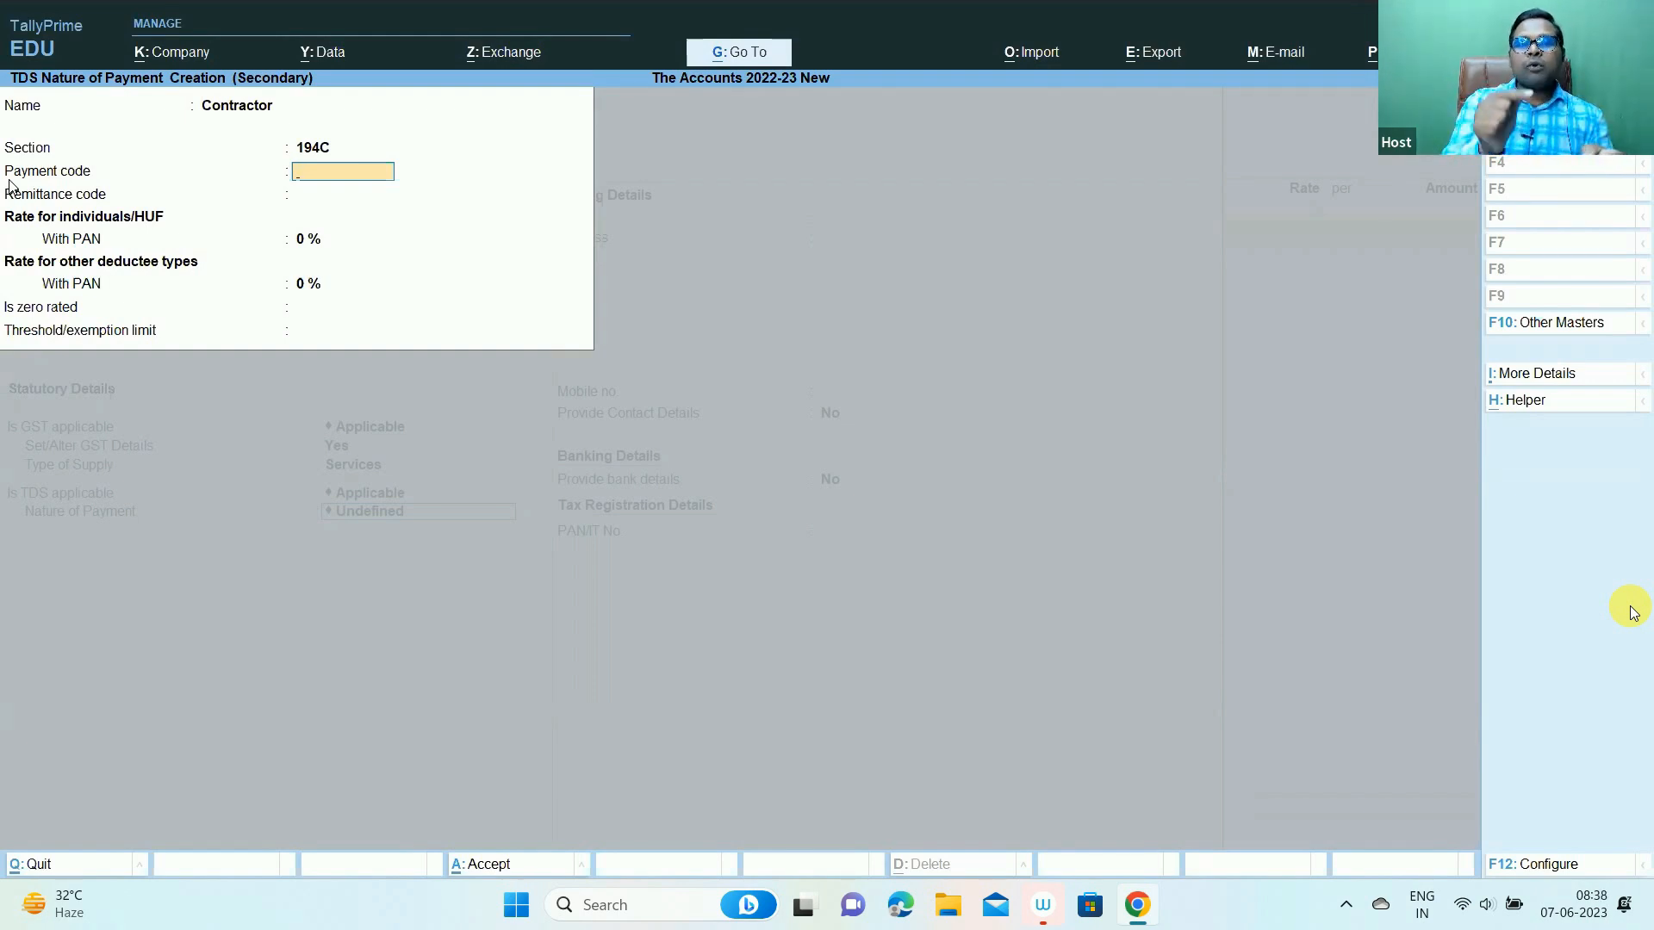
pyautogui.write('94C')
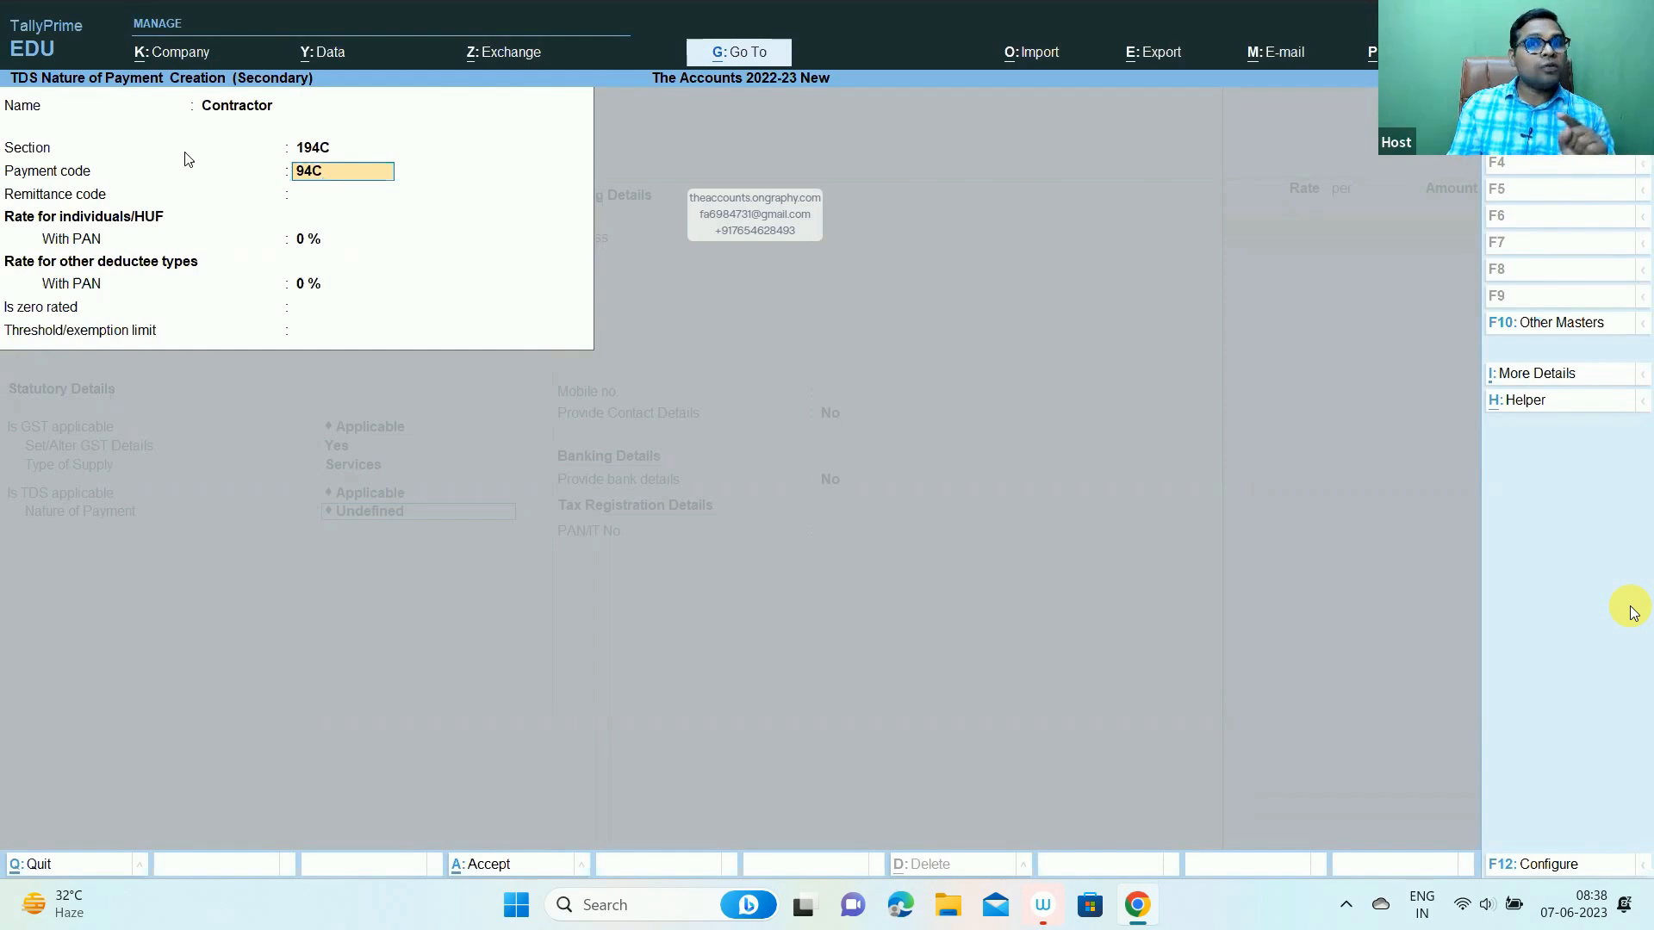
pyautogui.press('Return')
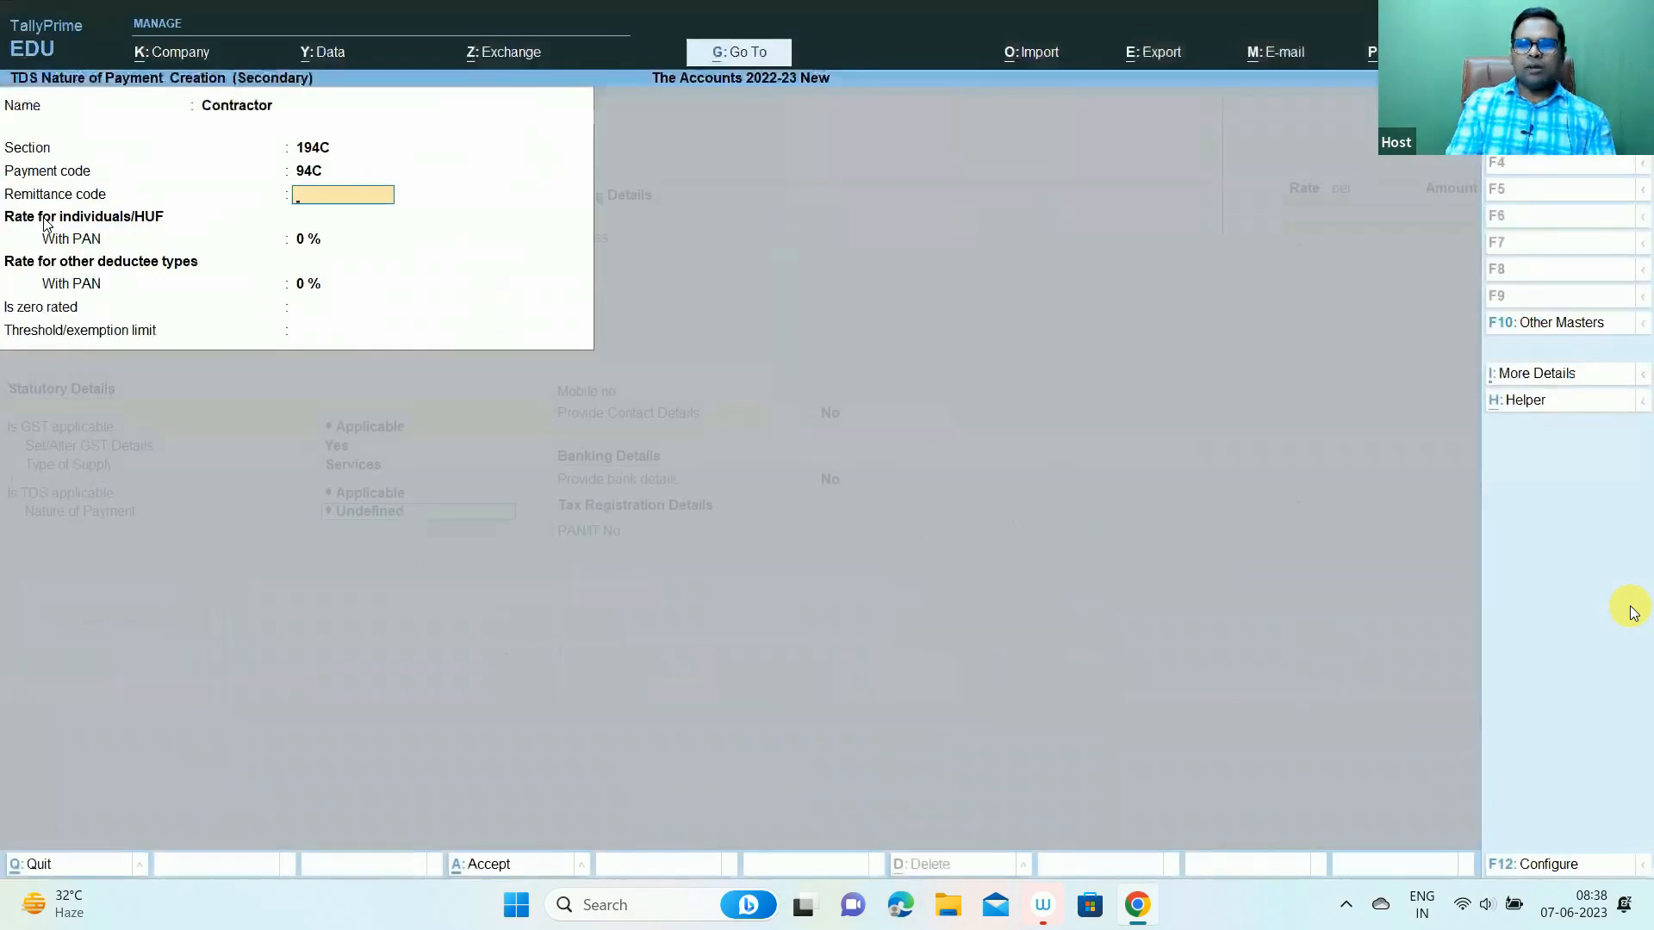
# - Enter 200 as the Contractor nature of payment's remittance code
pyautogui.write('200')
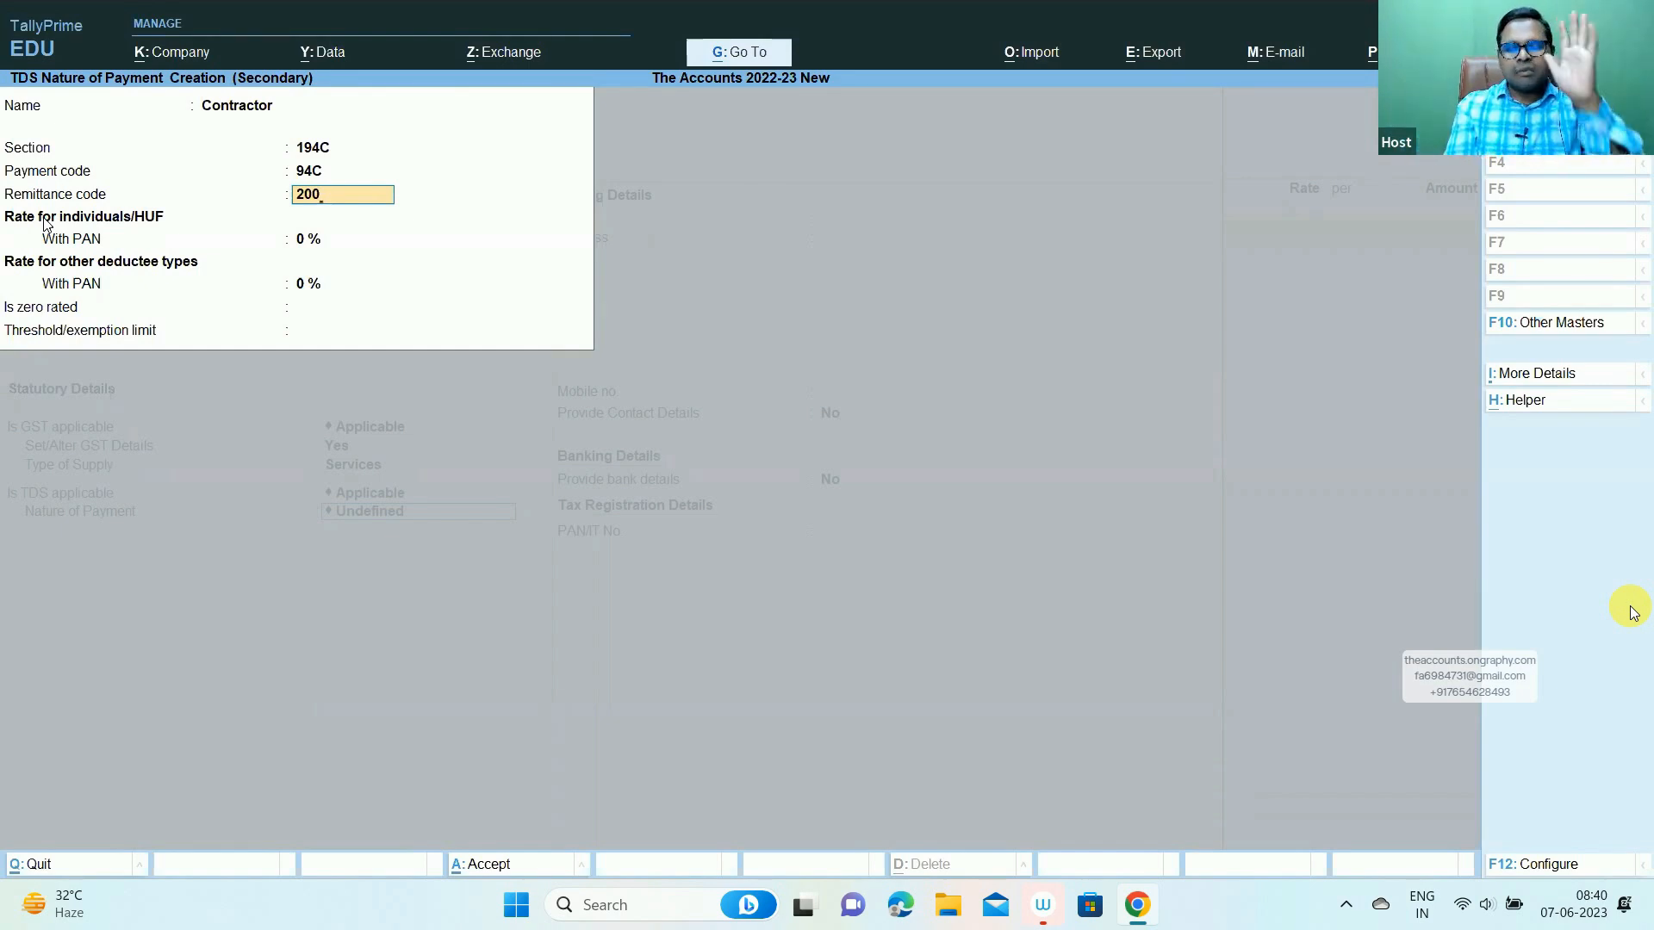
pyautogui.press('Return')
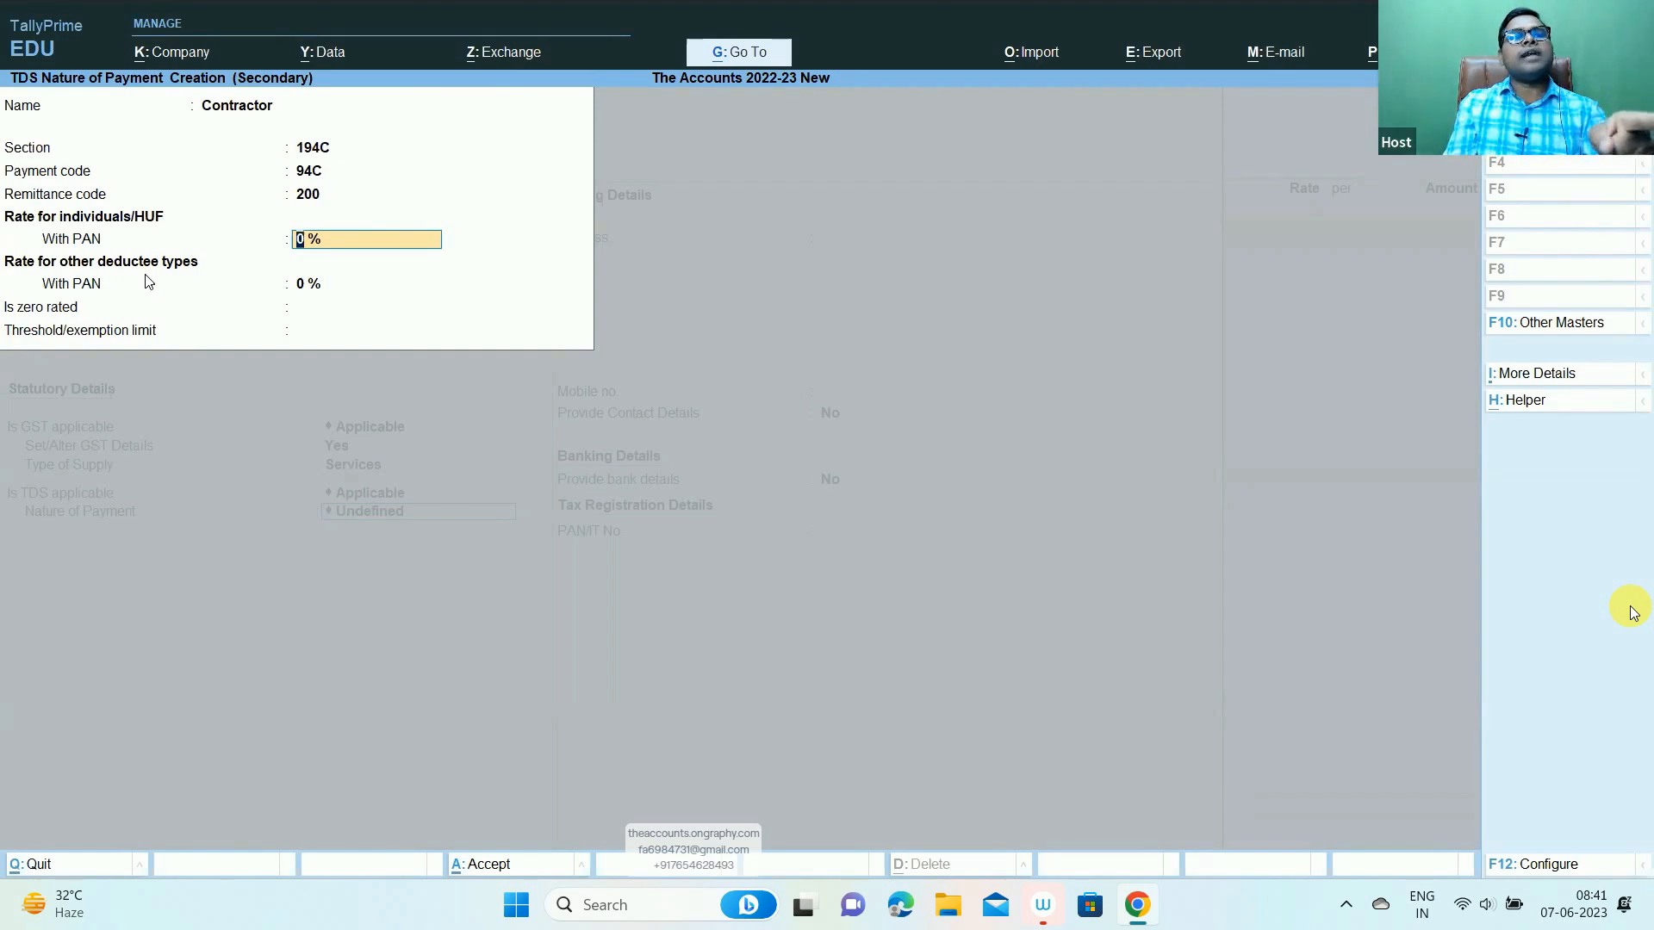
# - Set the Contractor With-PAN rates to 1% and 2%, then save the nature of payment
pyautogui.write('1')
pyautogui.press('Return')
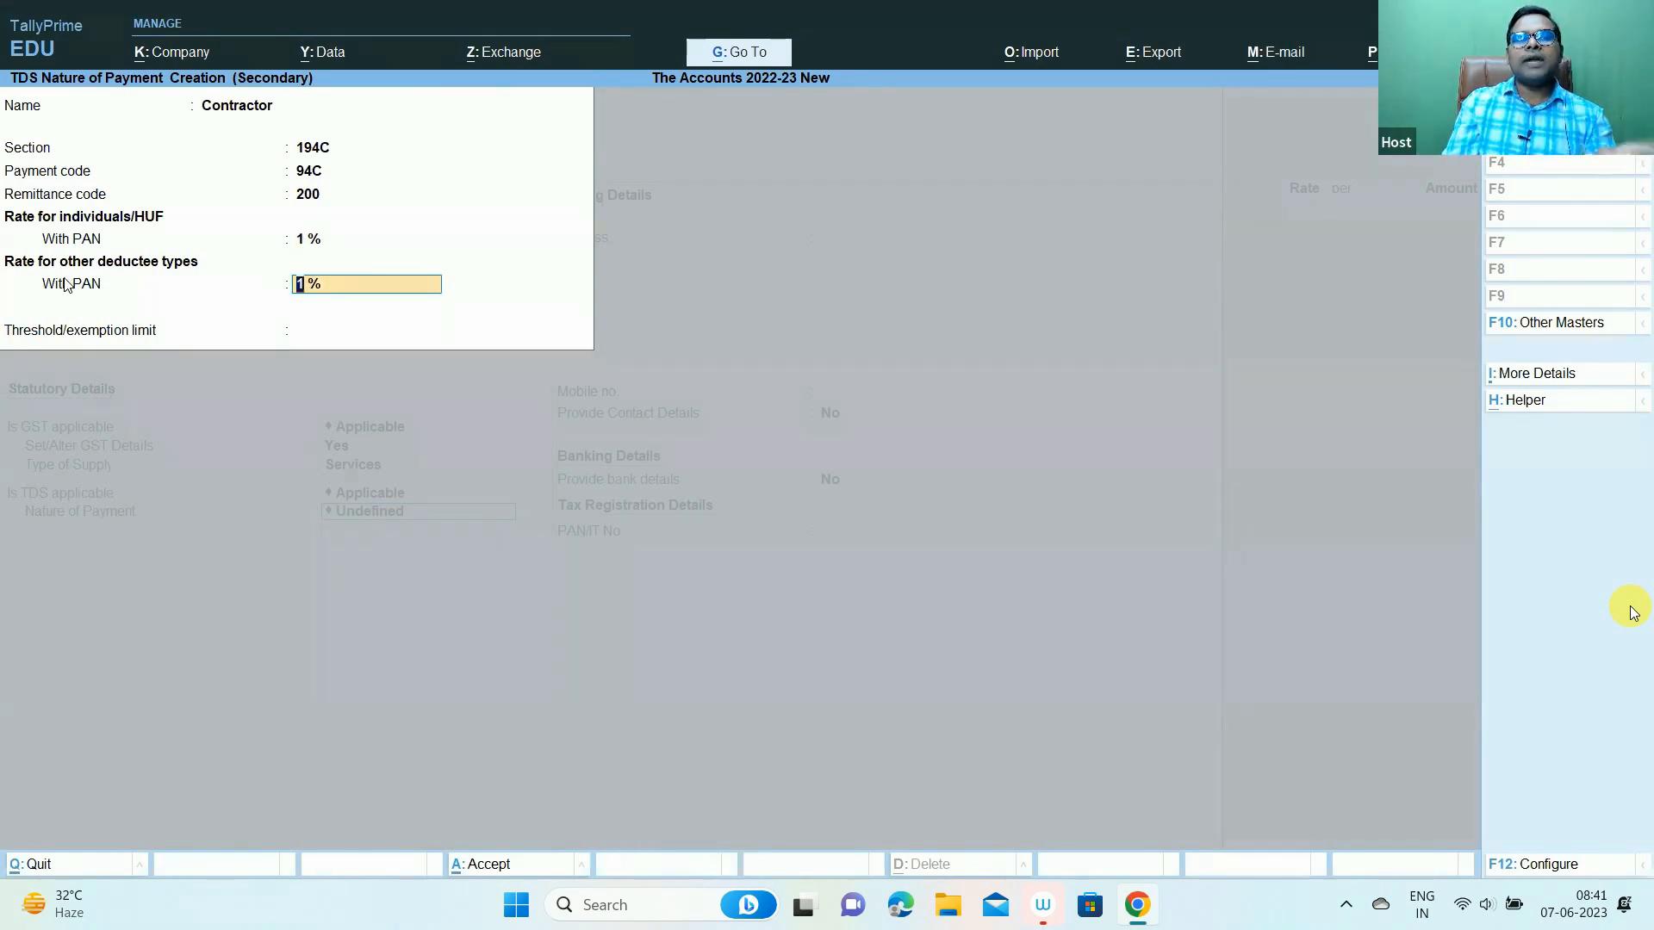
pyautogui.write('2')
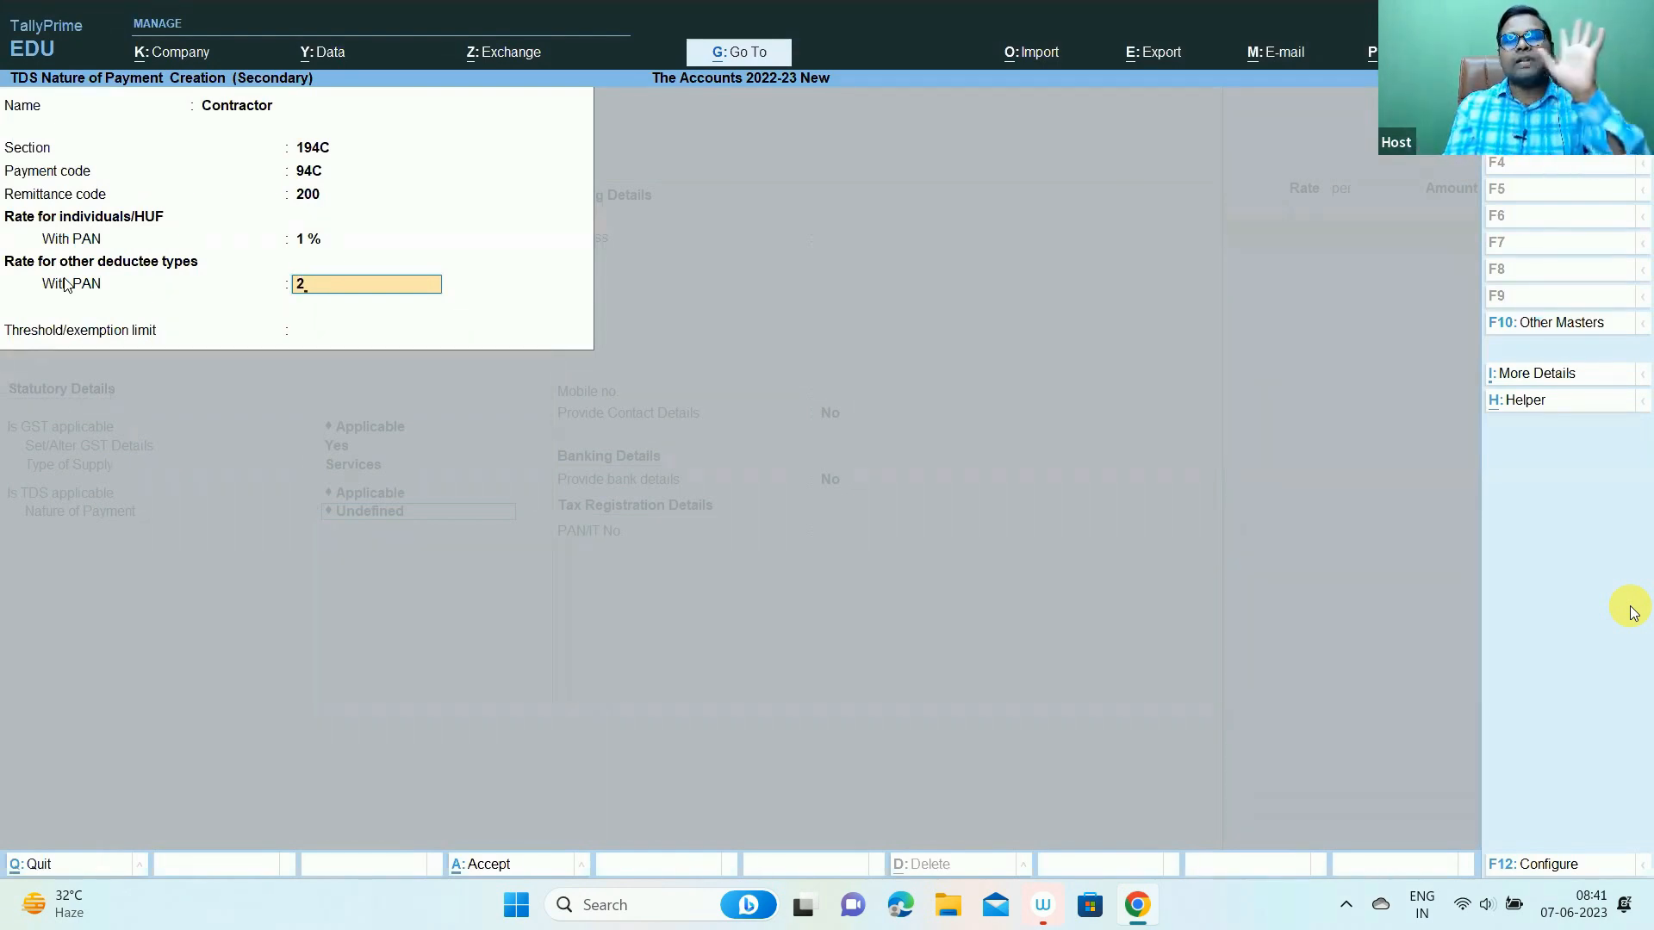
pyautogui.press('Return')
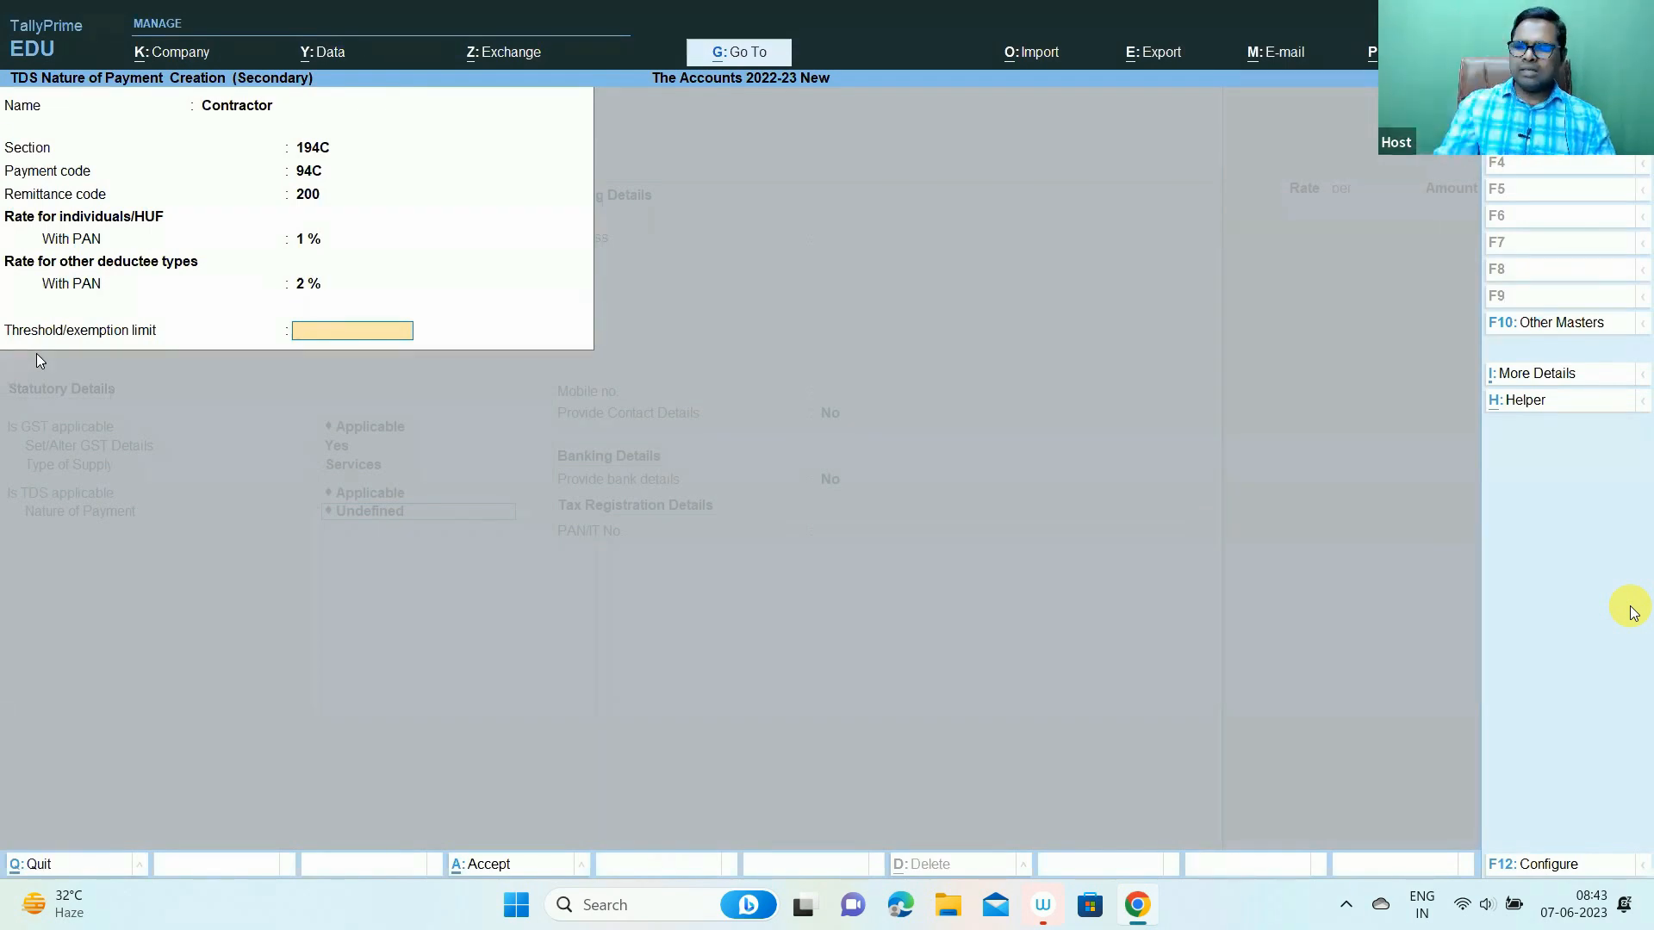
pyautogui.press('Return')
pyautogui.press('Return')
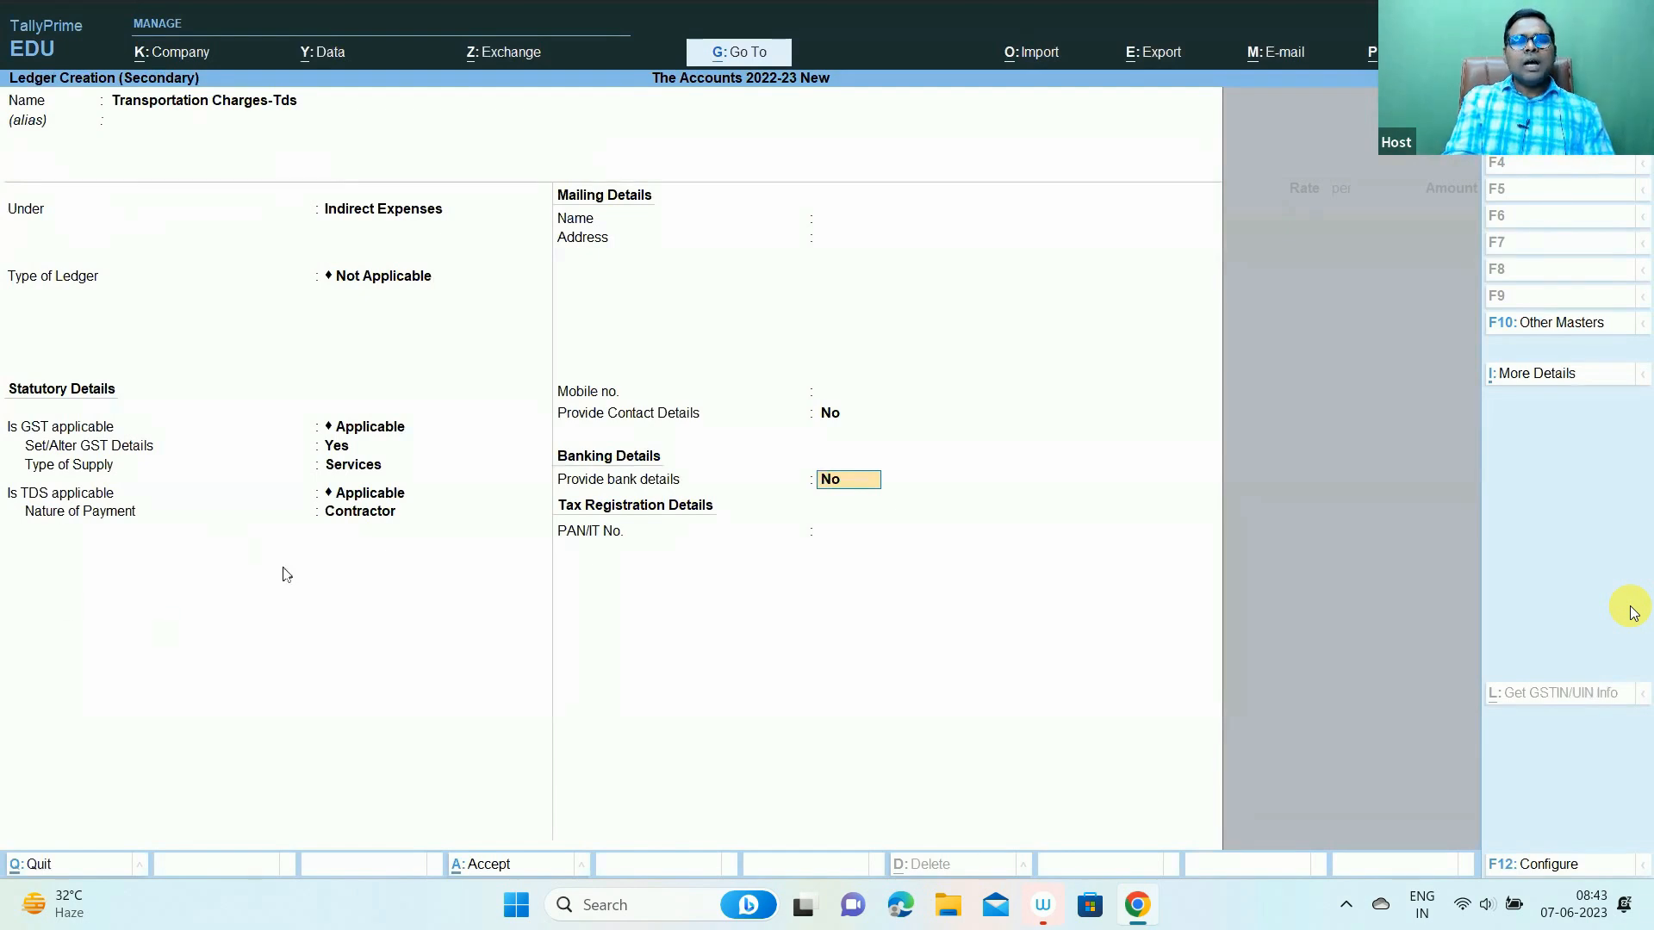
# - Keep Contractor as the Transportation Charges-Tds ledger's nature of payment and finish the ledger
pyautogui.hotkey('ctrl', '1')
pyautogui.click(310, 512)
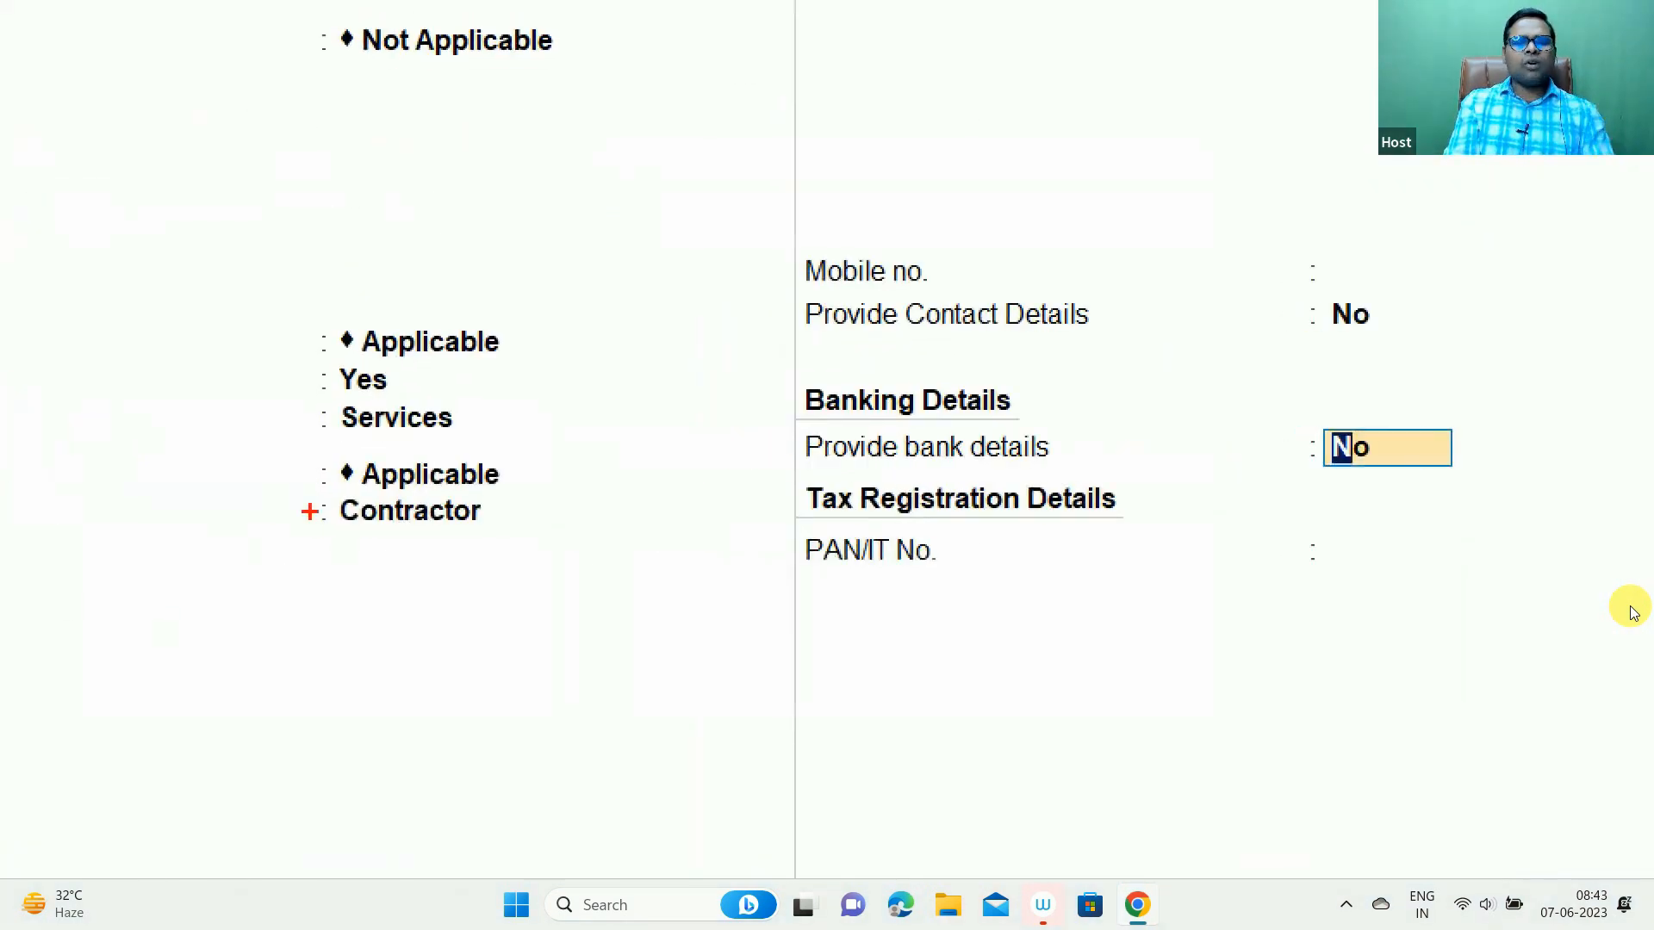
pyautogui.moveTo(304, 487); pyautogui.dragTo(513, 575)
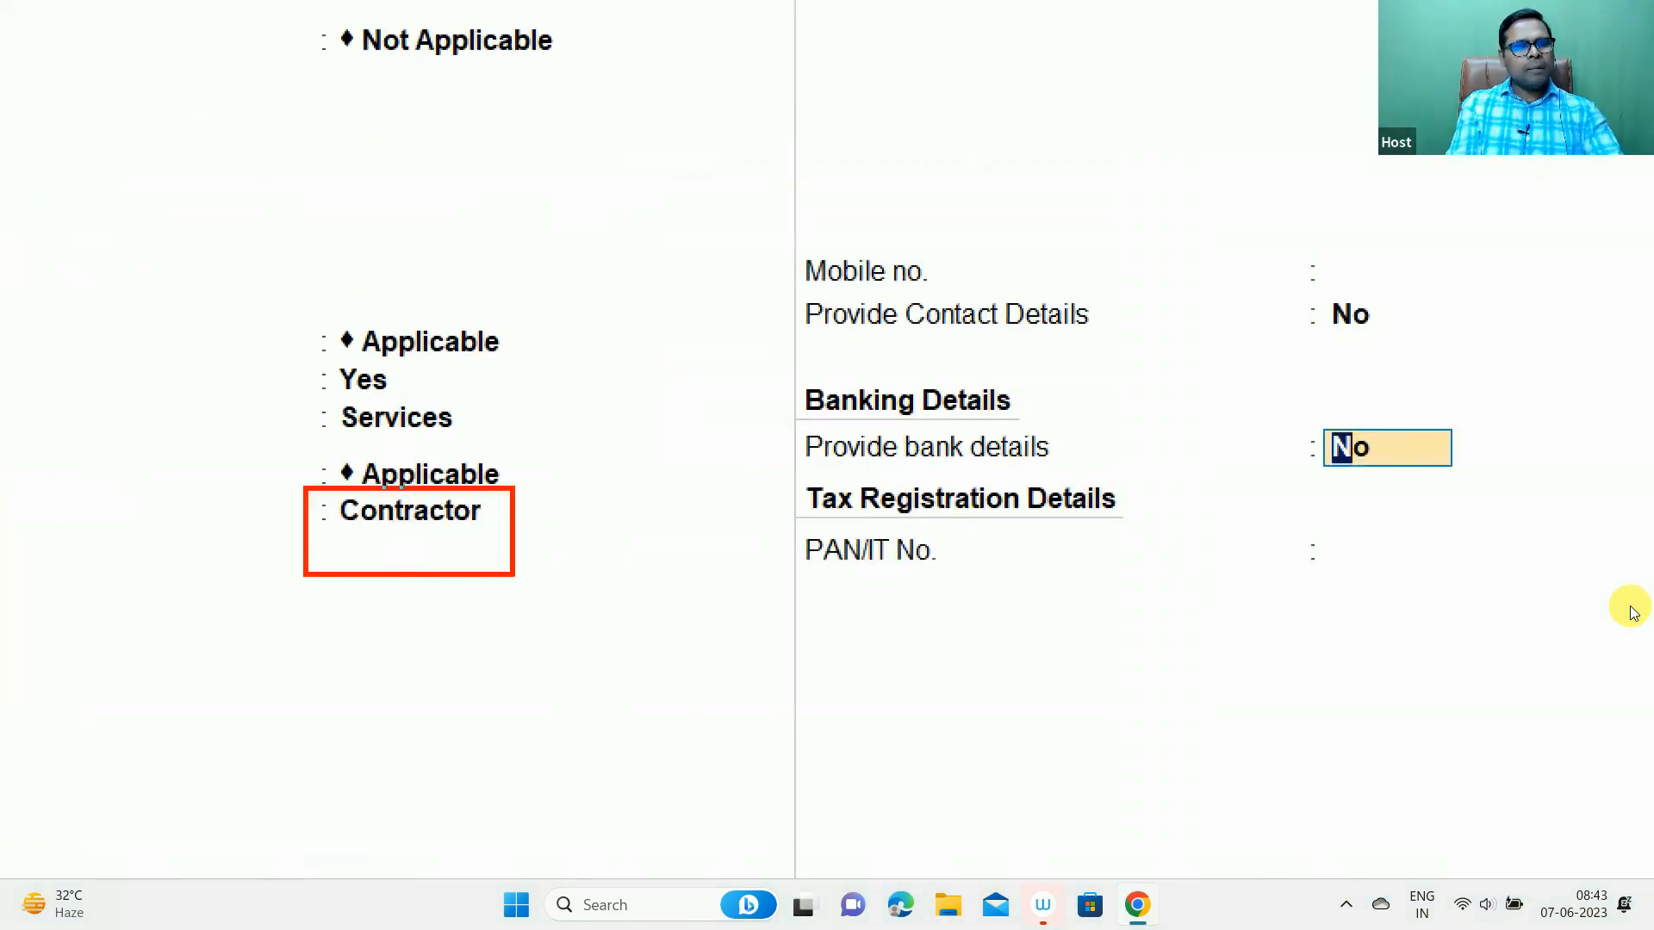
pyautogui.press('Escape')
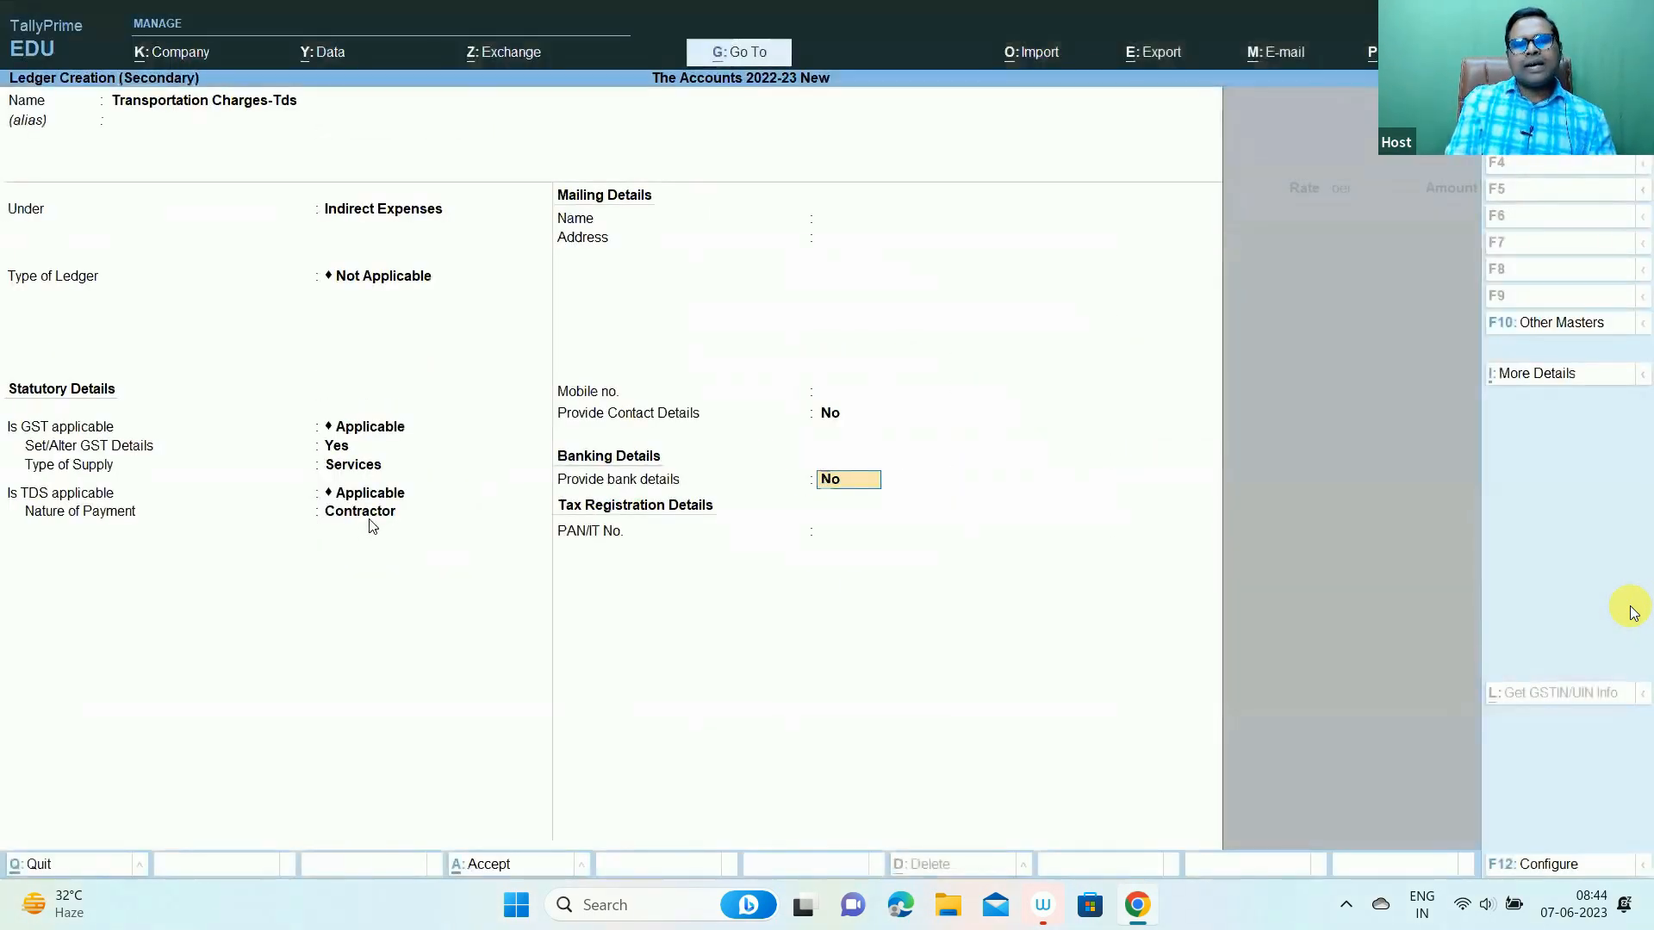
pyautogui.click(369, 520)
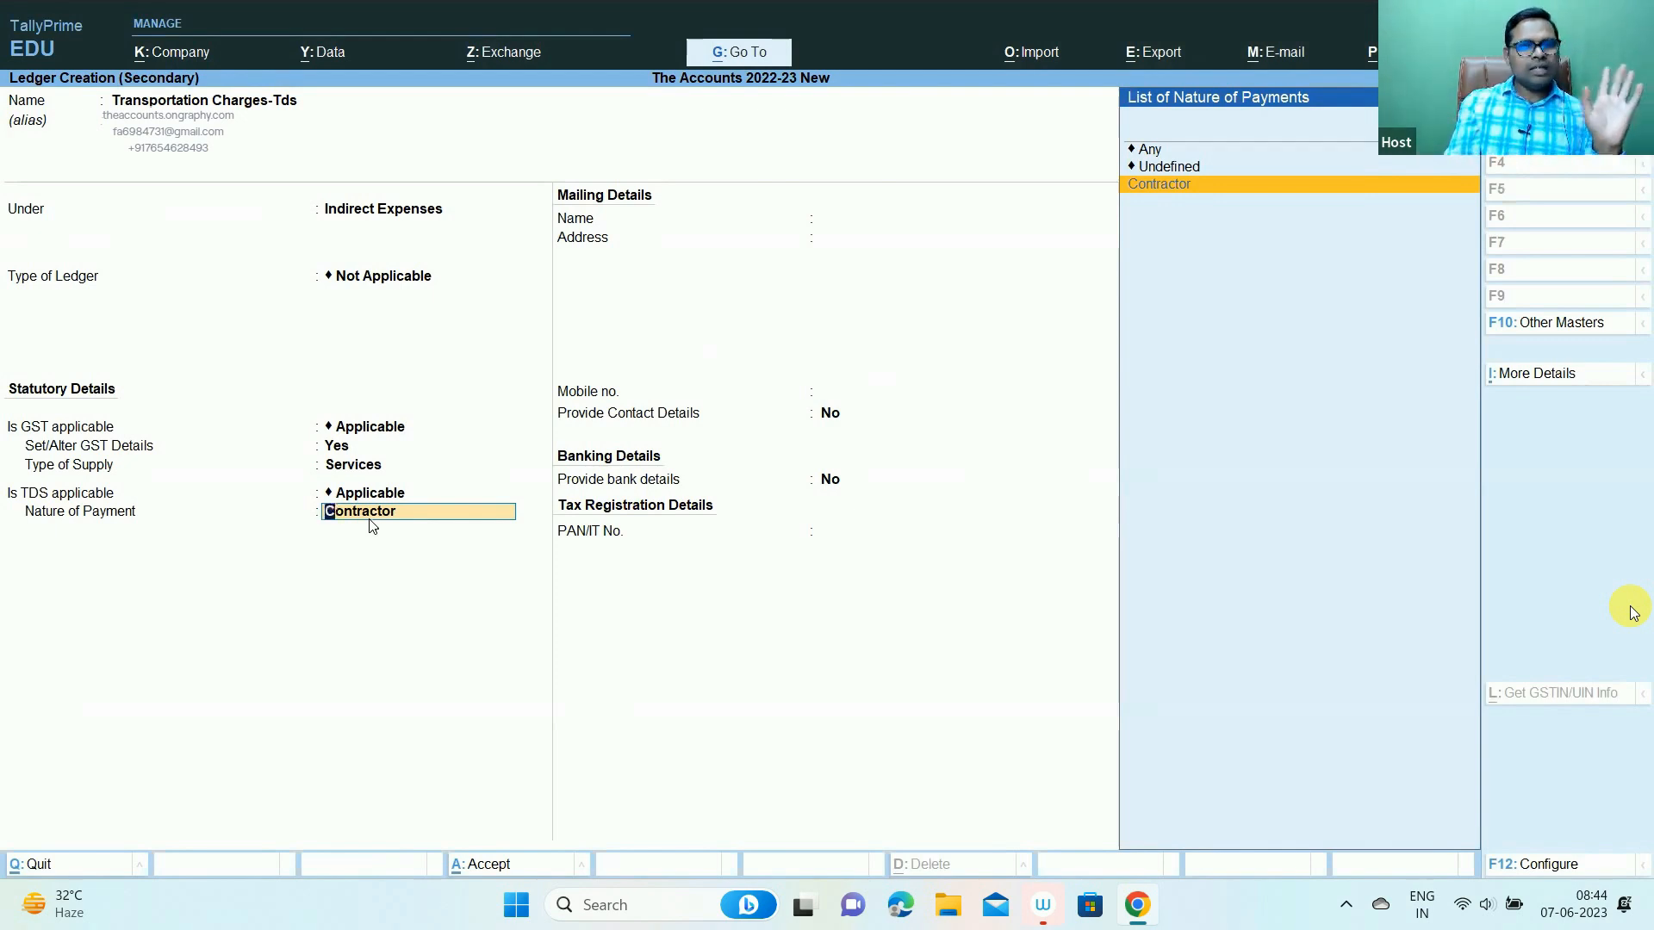
pyautogui.press('Return')
pyautogui.press('Return')
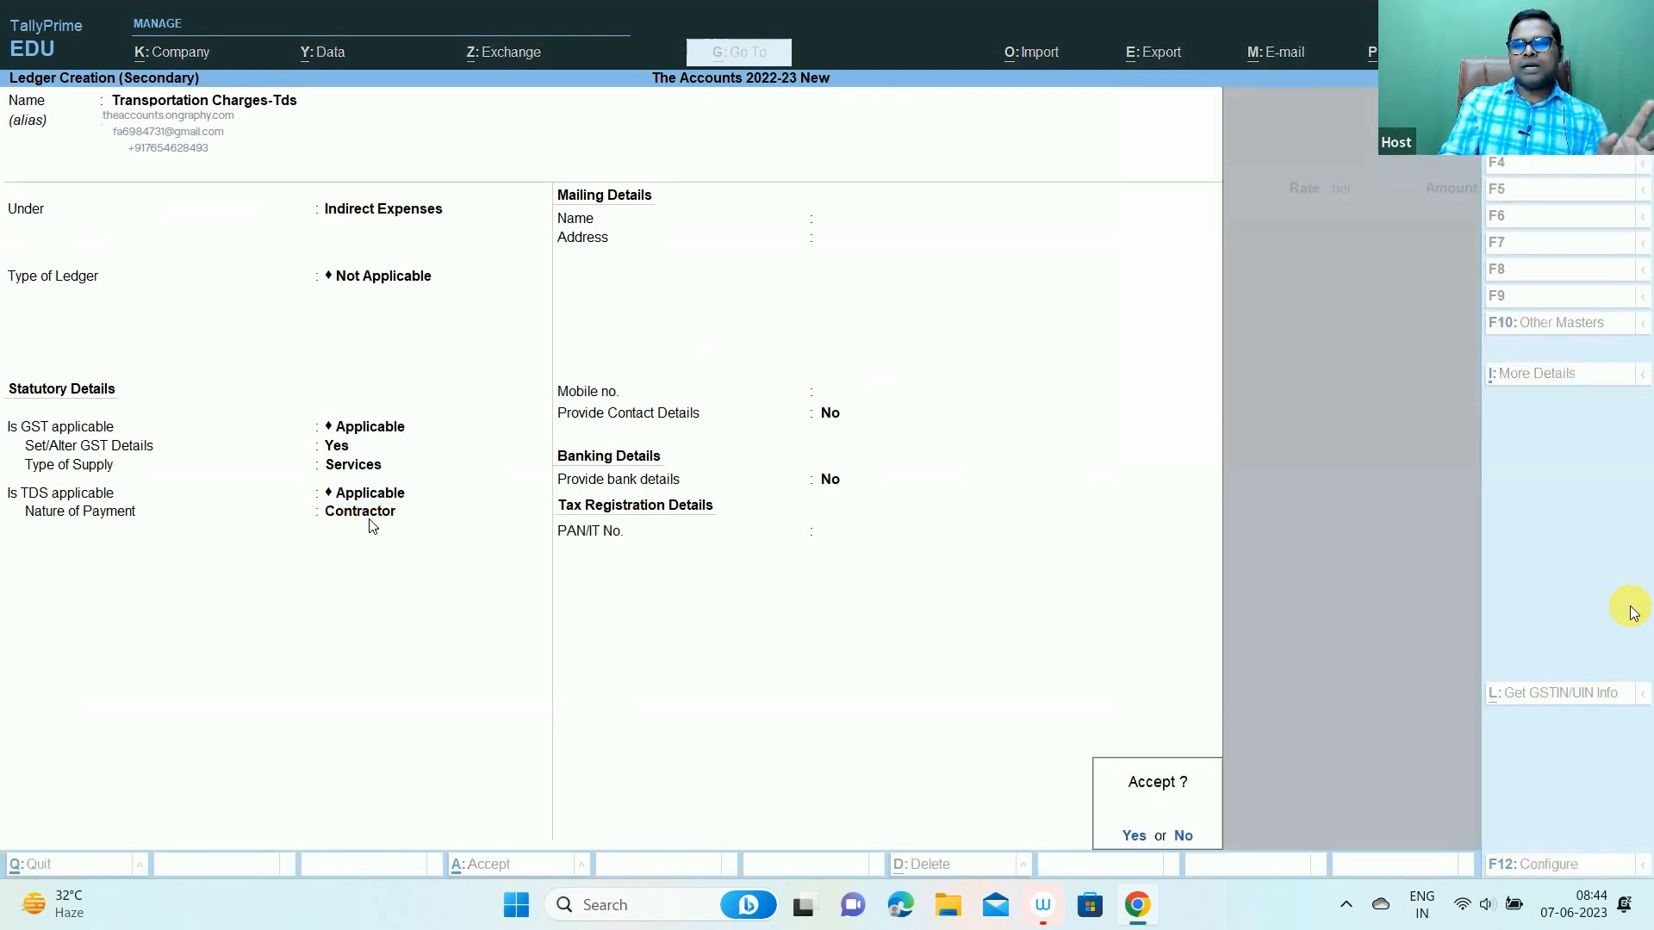
pyautogui.press('Return')
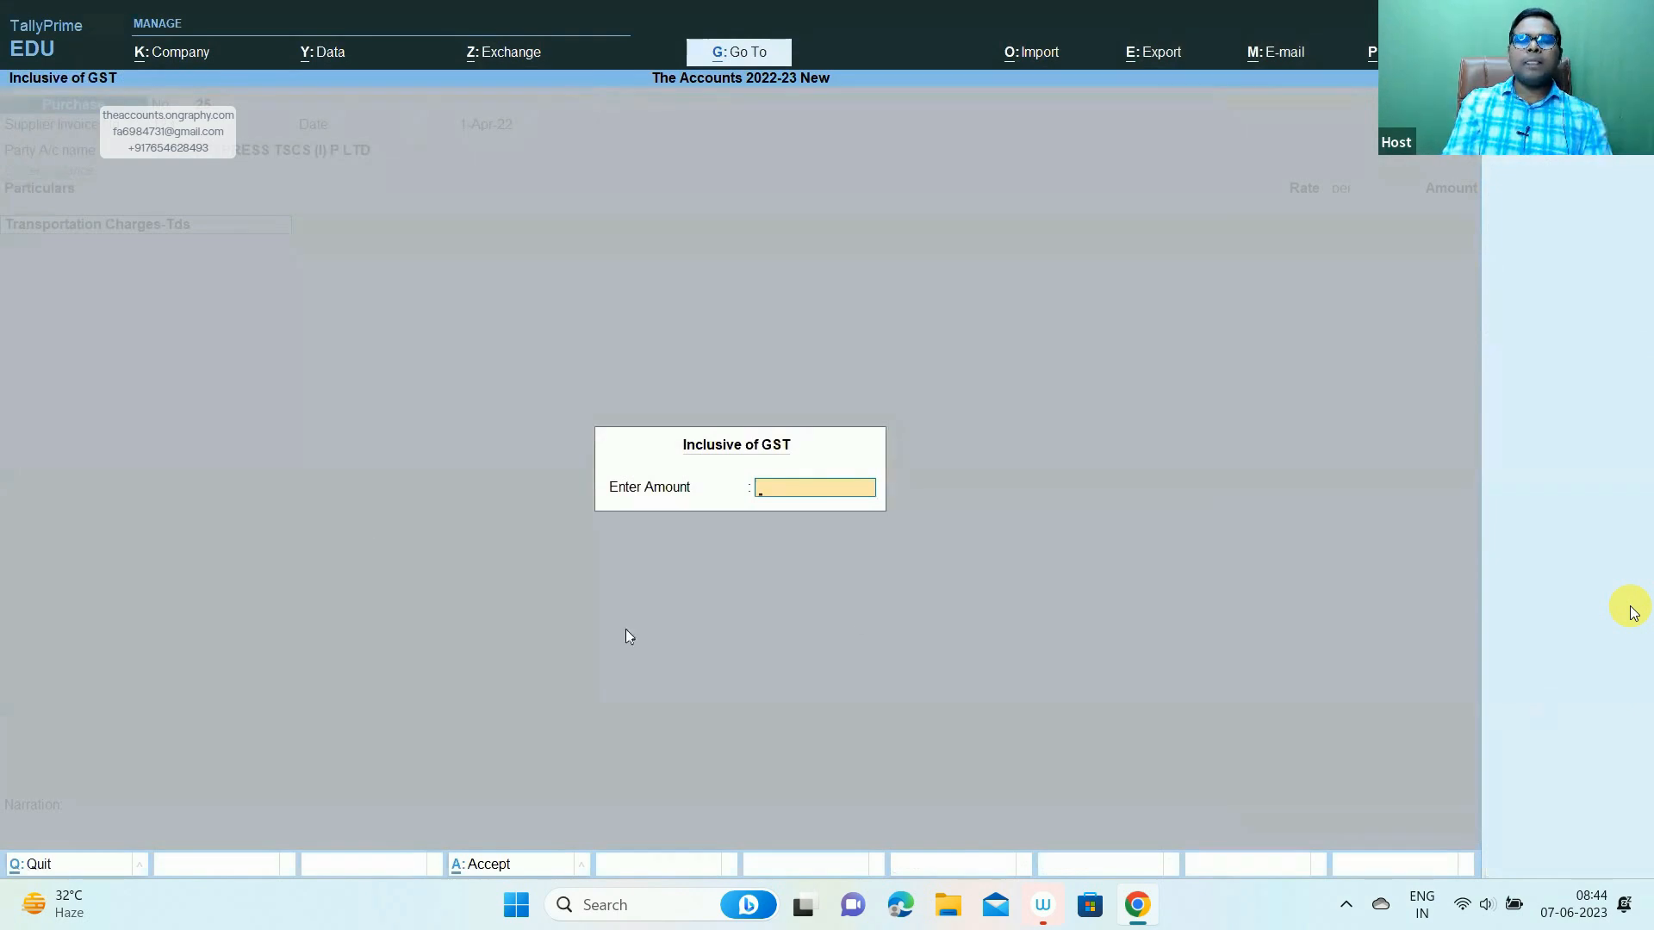
# - Skip the inclusive-of-GST amount prompt on the Transportation Charges-Tds line
pyautogui.hotkey('ctrl', '1')
pyautogui.click(811, 477)
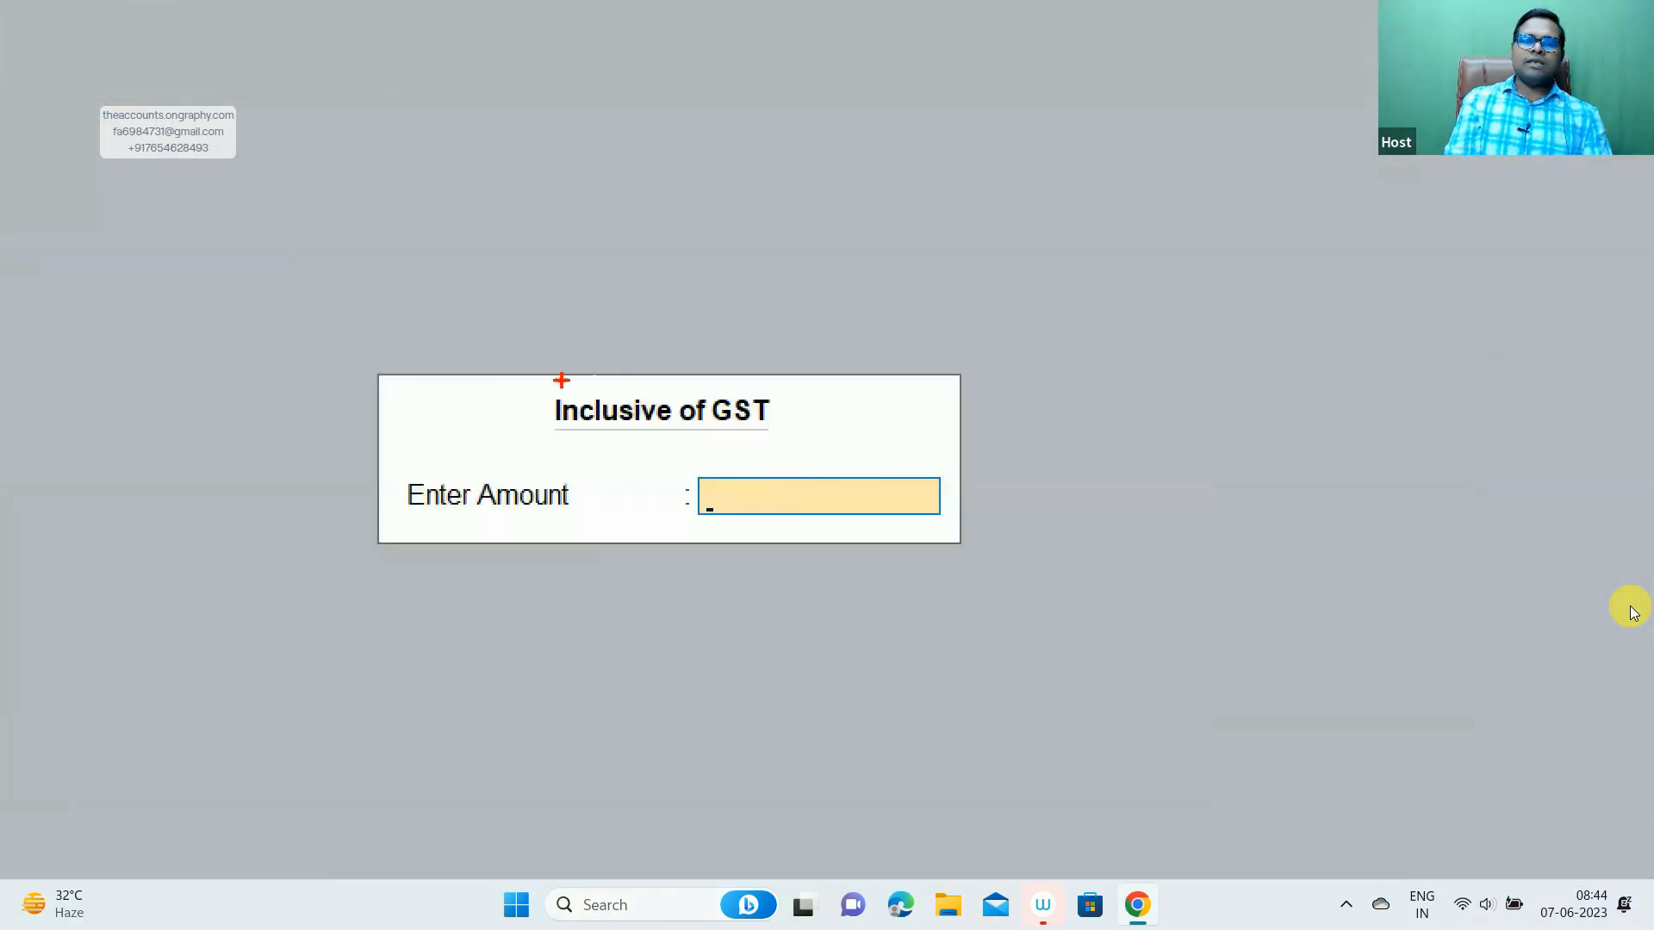
pyautogui.moveTo(512, 368); pyautogui.dragTo(823, 457)
pyautogui.press('Escape')
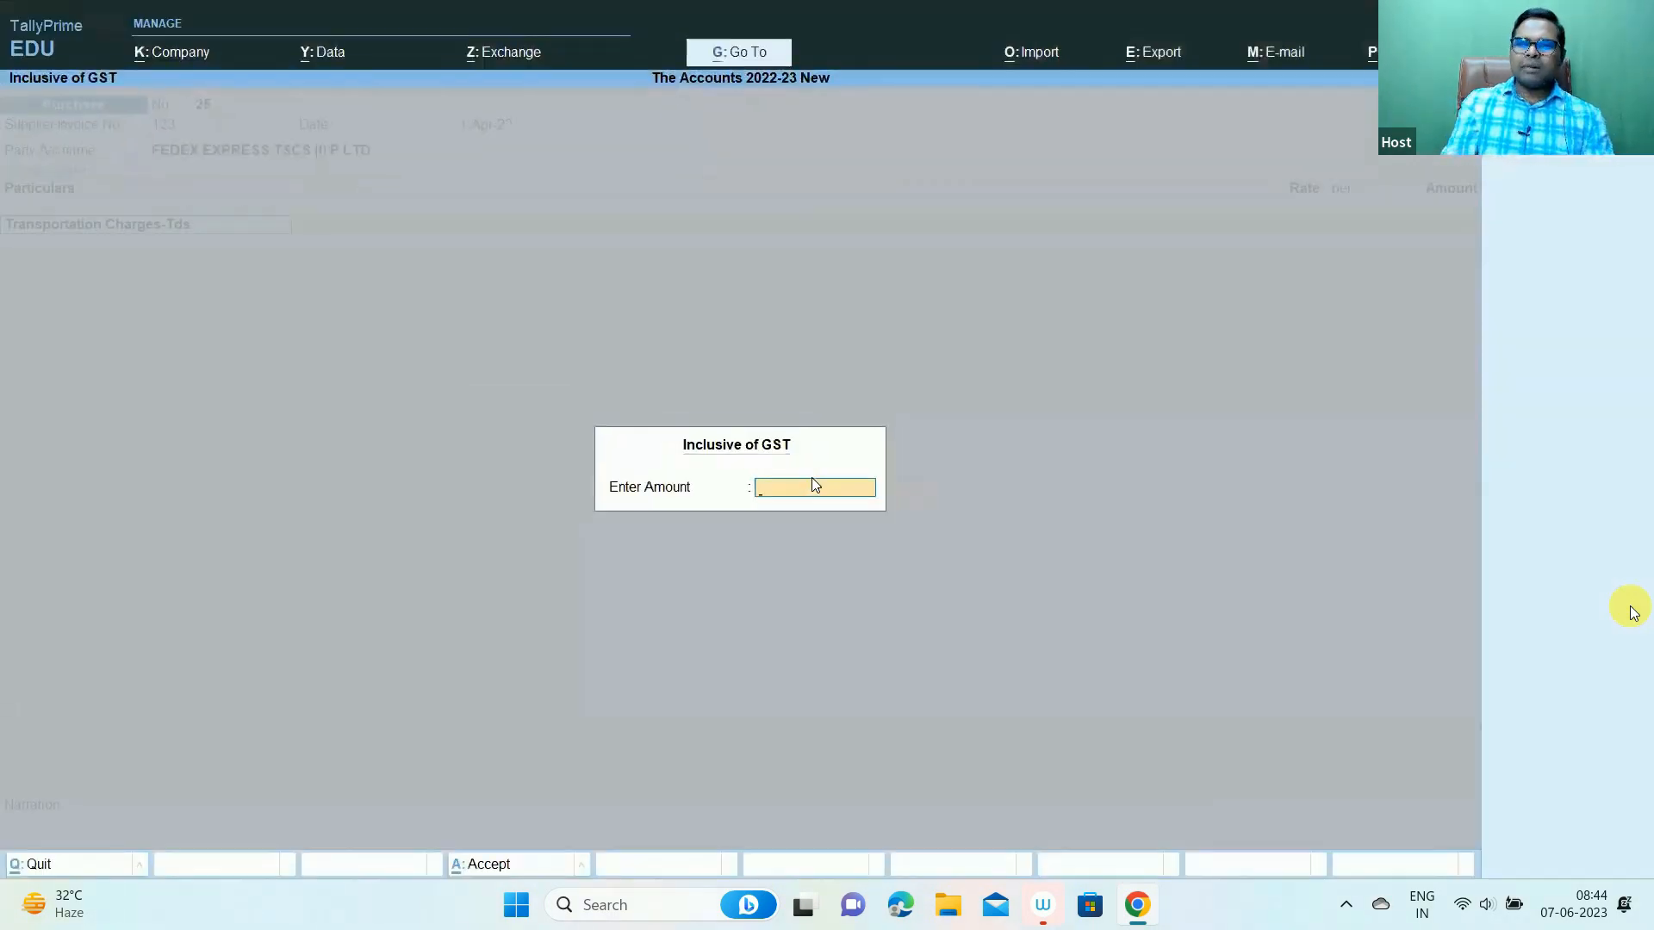
pyautogui.press('Return')
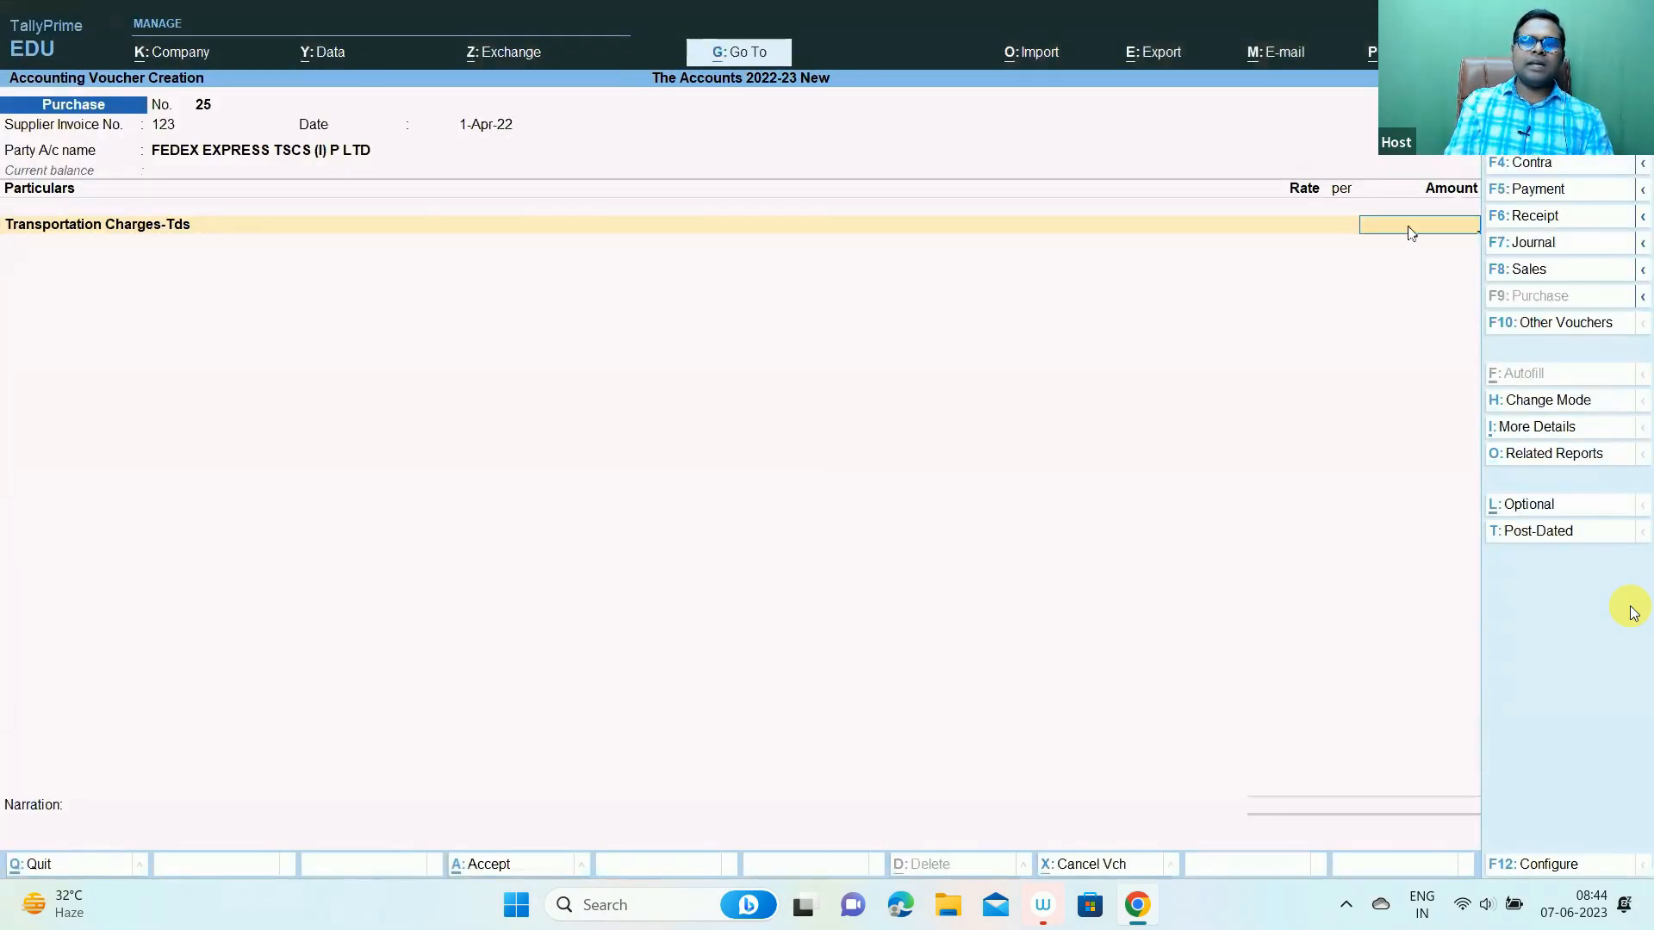
# - Take the FedEx amount 25000 from Excel cell E3 and enter it as 25,000
pyautogui.hotkey('alt', 'Tab')
pyautogui.press('Right')
pyautogui.press('Right')
pyautogui.press('Left')
pyautogui.press('Right')
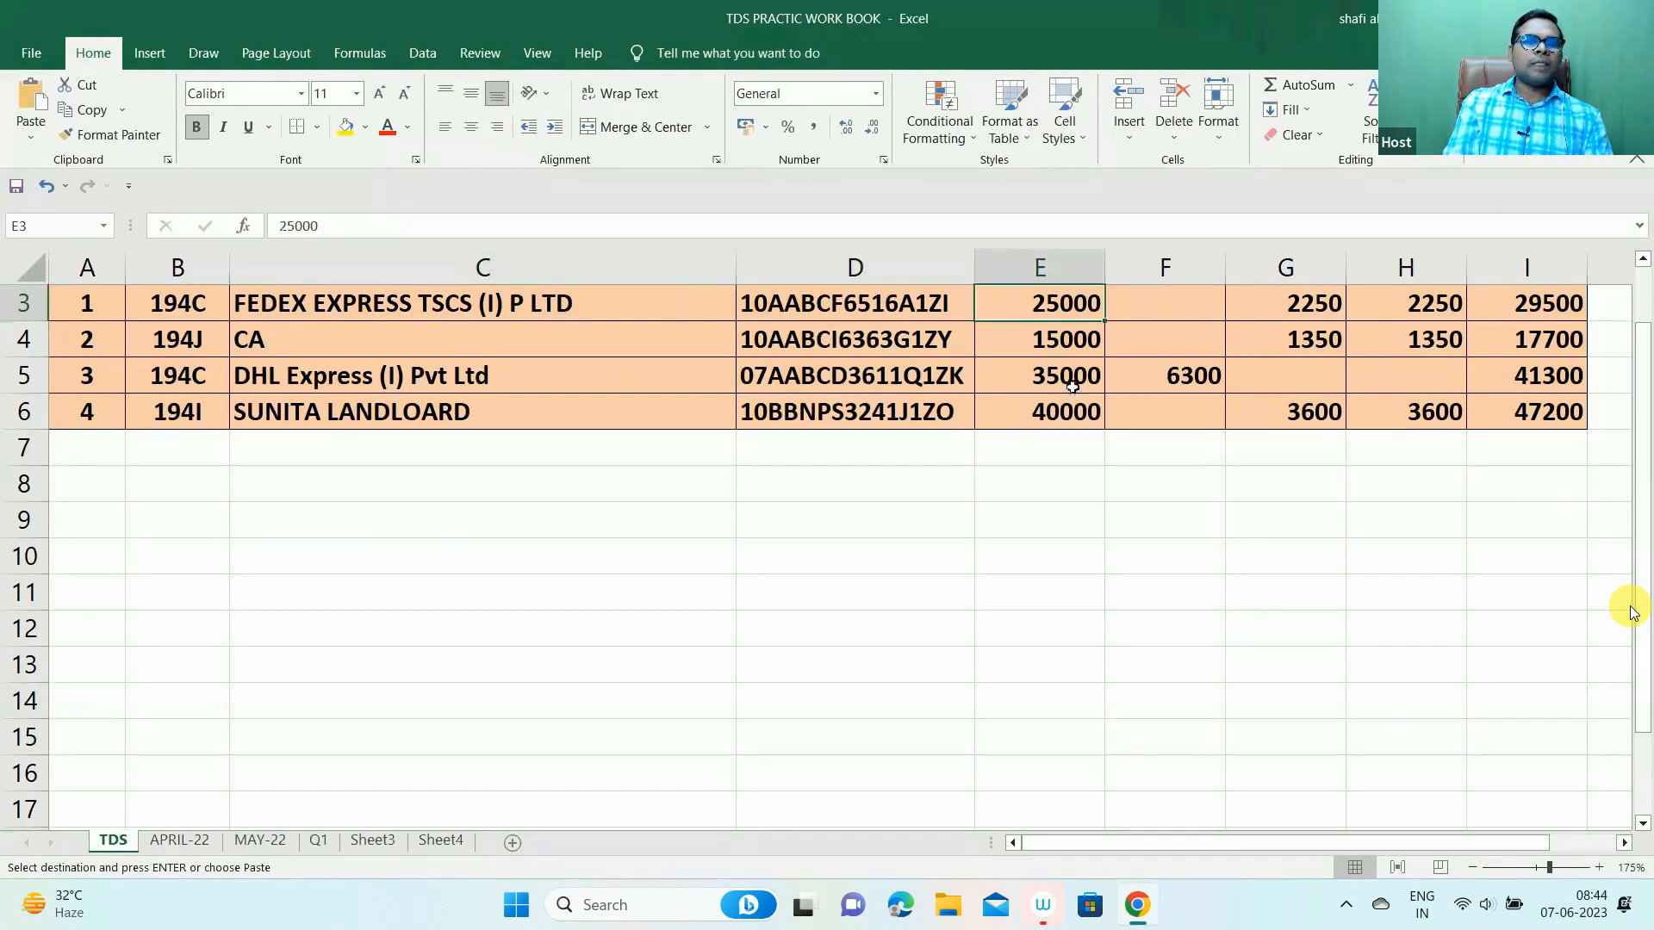
pyautogui.hotkey('alt', 'Tab')
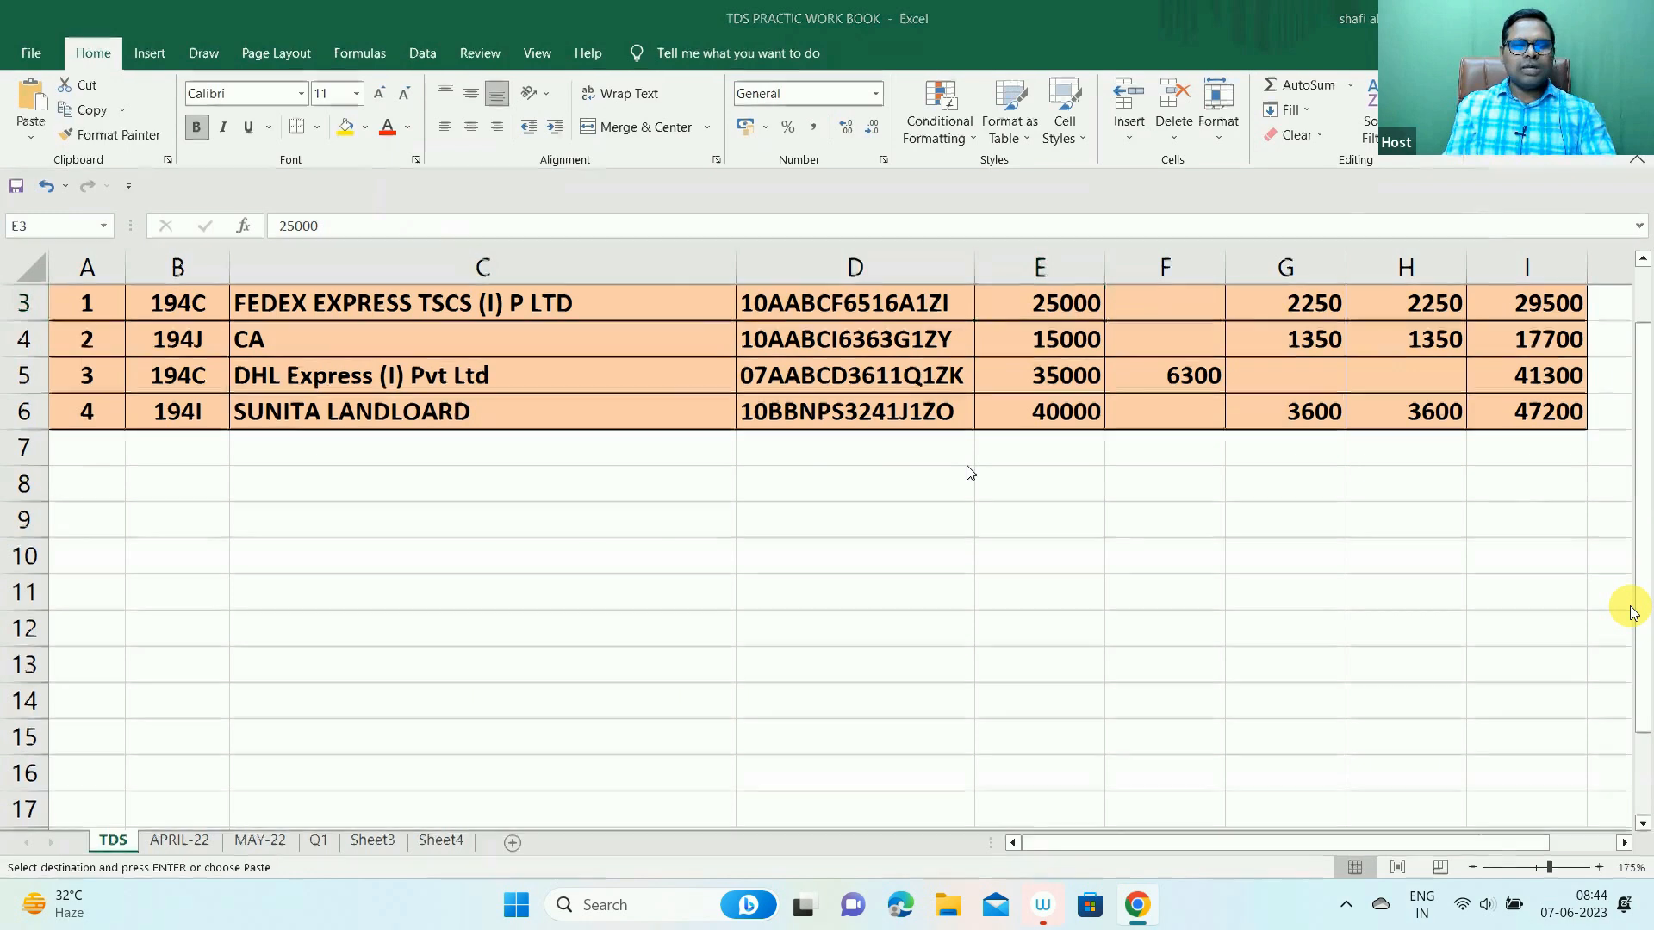
pyautogui.write('25,000')
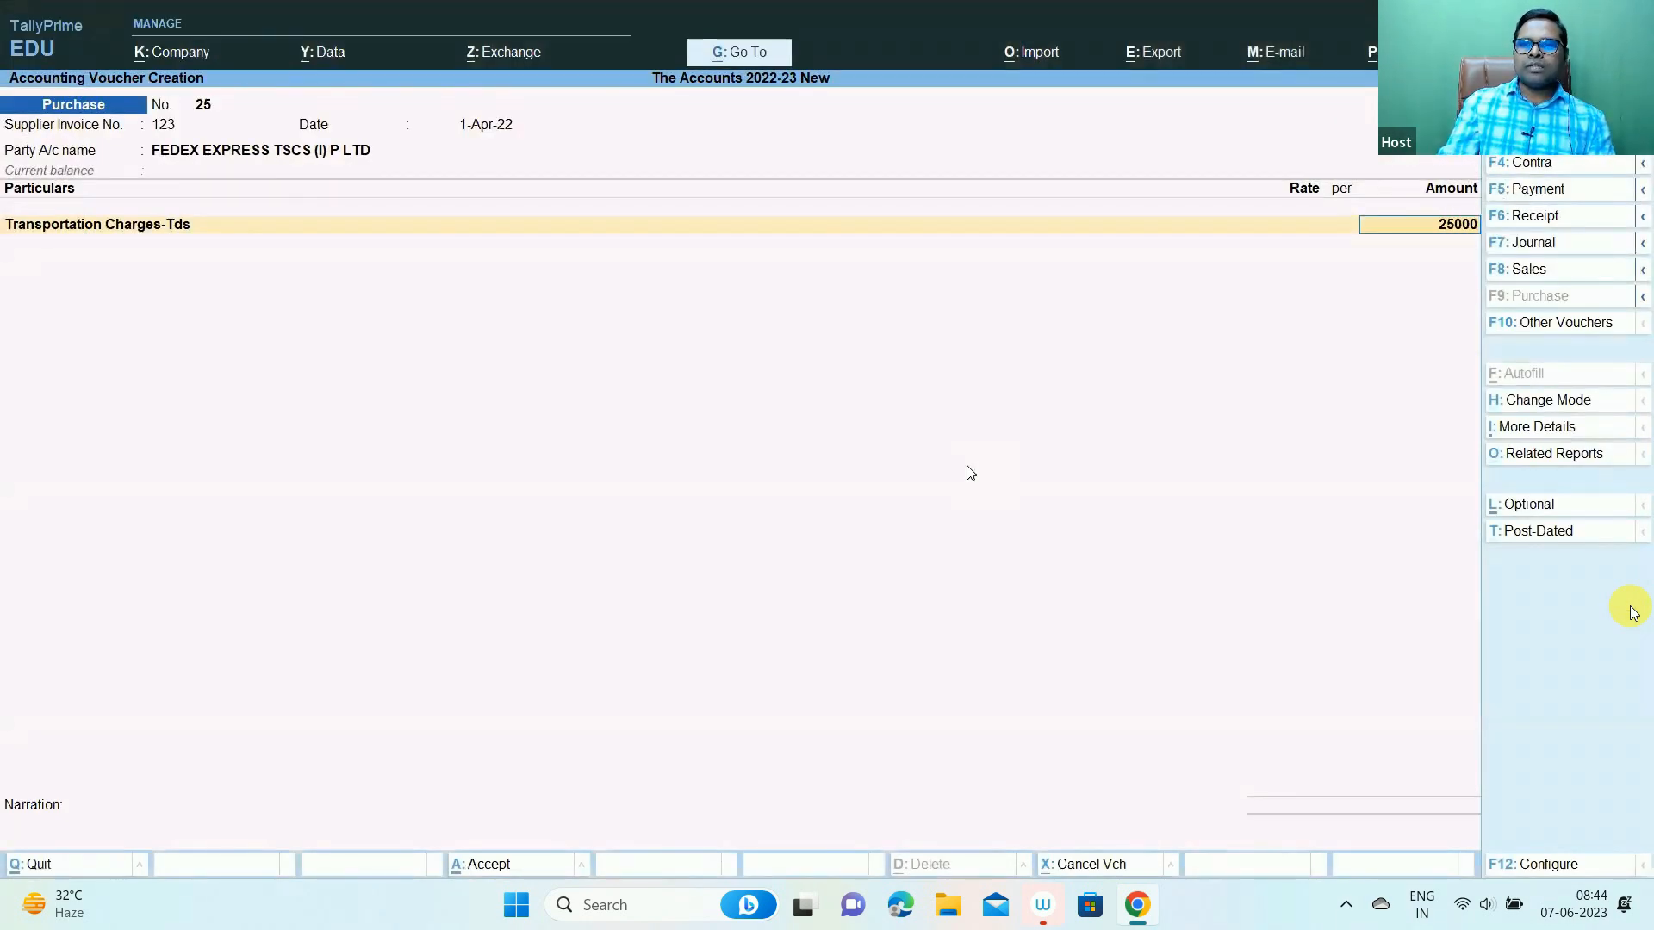
pyautogui.press('Return')
# - Accept Not Applicable as the tax classification and close the classification details
pyautogui.press('ctrl')
pyautogui.hotkey('ctrl', '1')
pyautogui.click(651, 502)
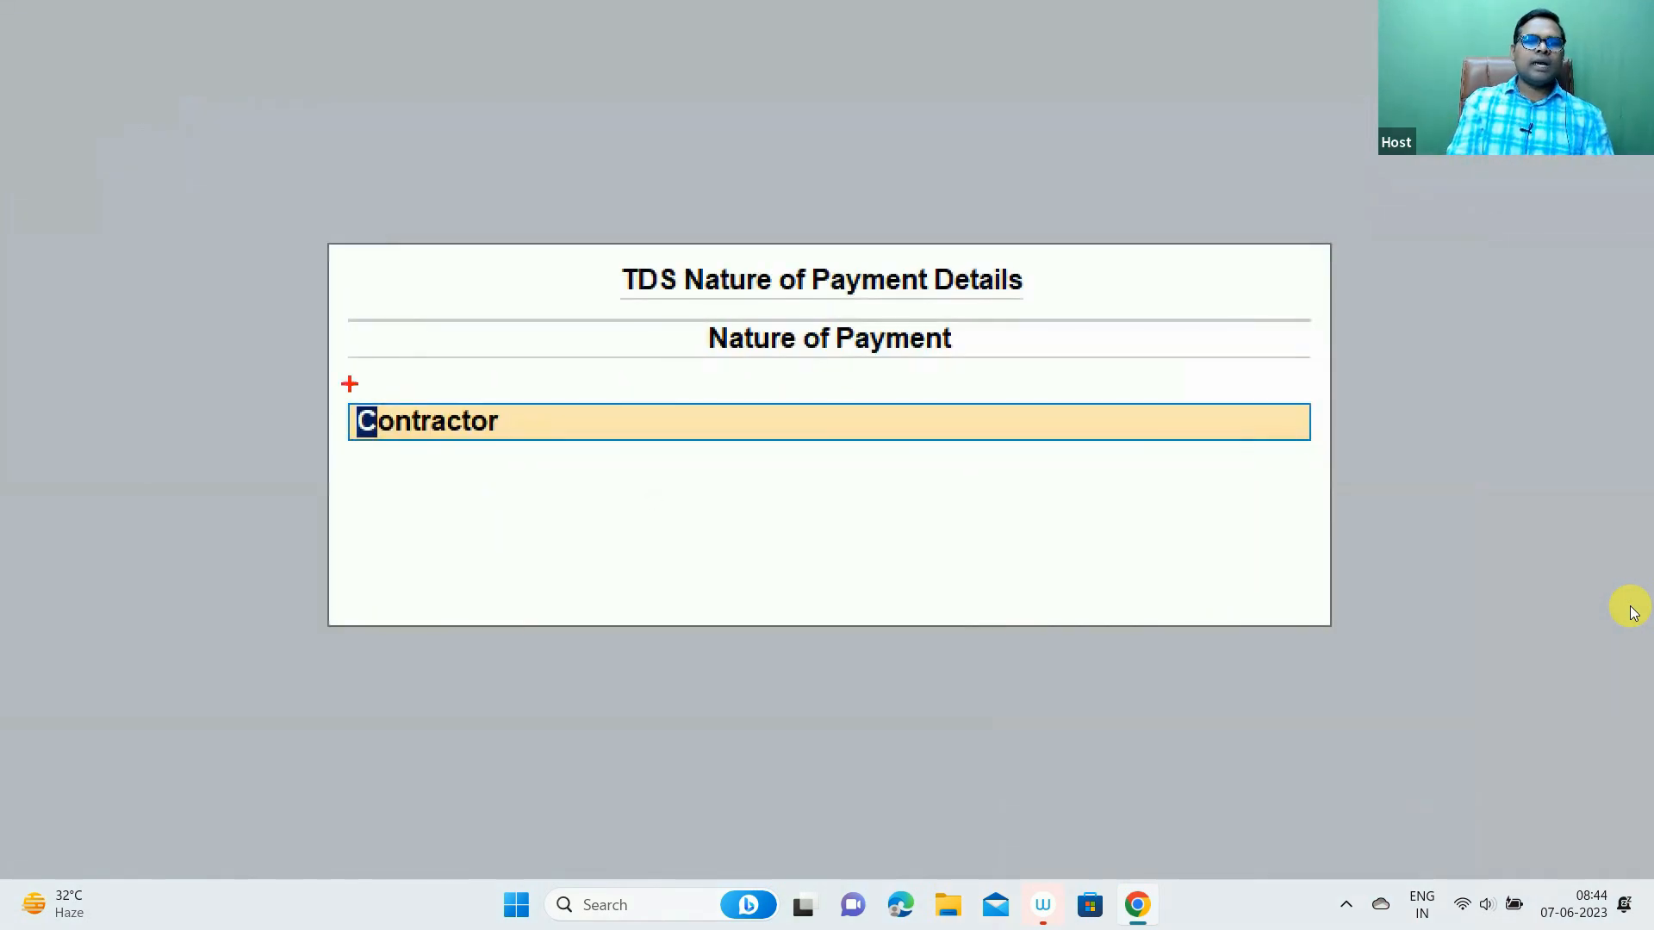
pyautogui.moveTo(328, 367)
pyautogui.mouseDown()
pyautogui.moveTo(813, 540)
pyautogui.moveTo(1324, 543)
pyautogui.mouseUp()
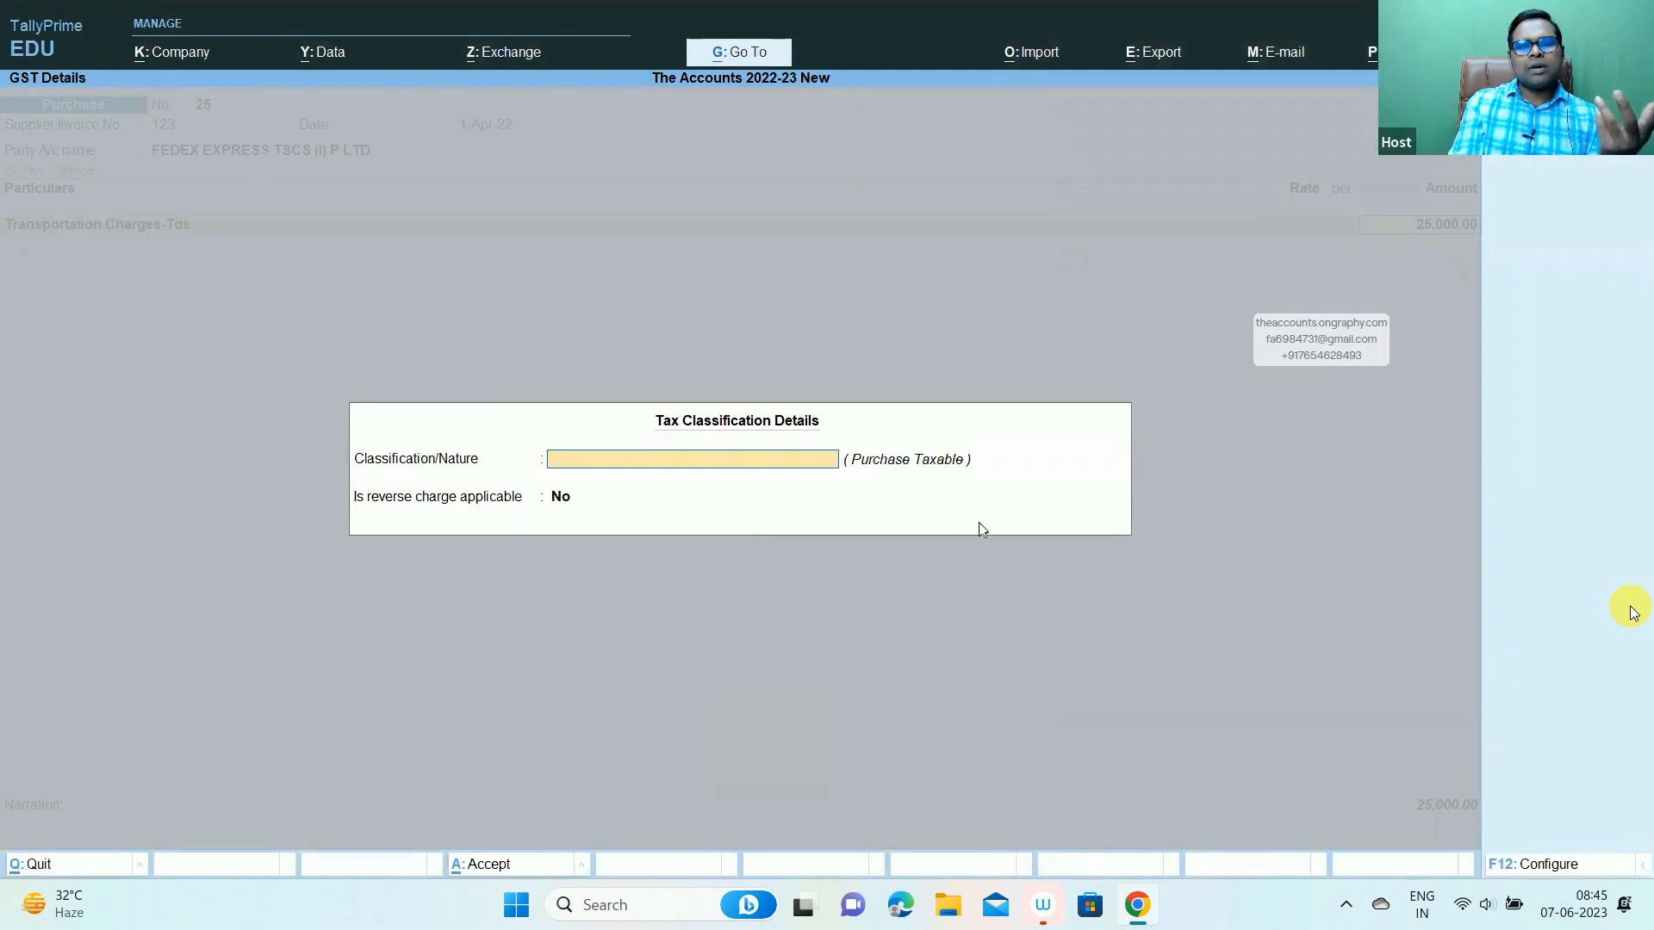
pyautogui.hotkey('ctrl', '1')
pyautogui.click(940, 490)
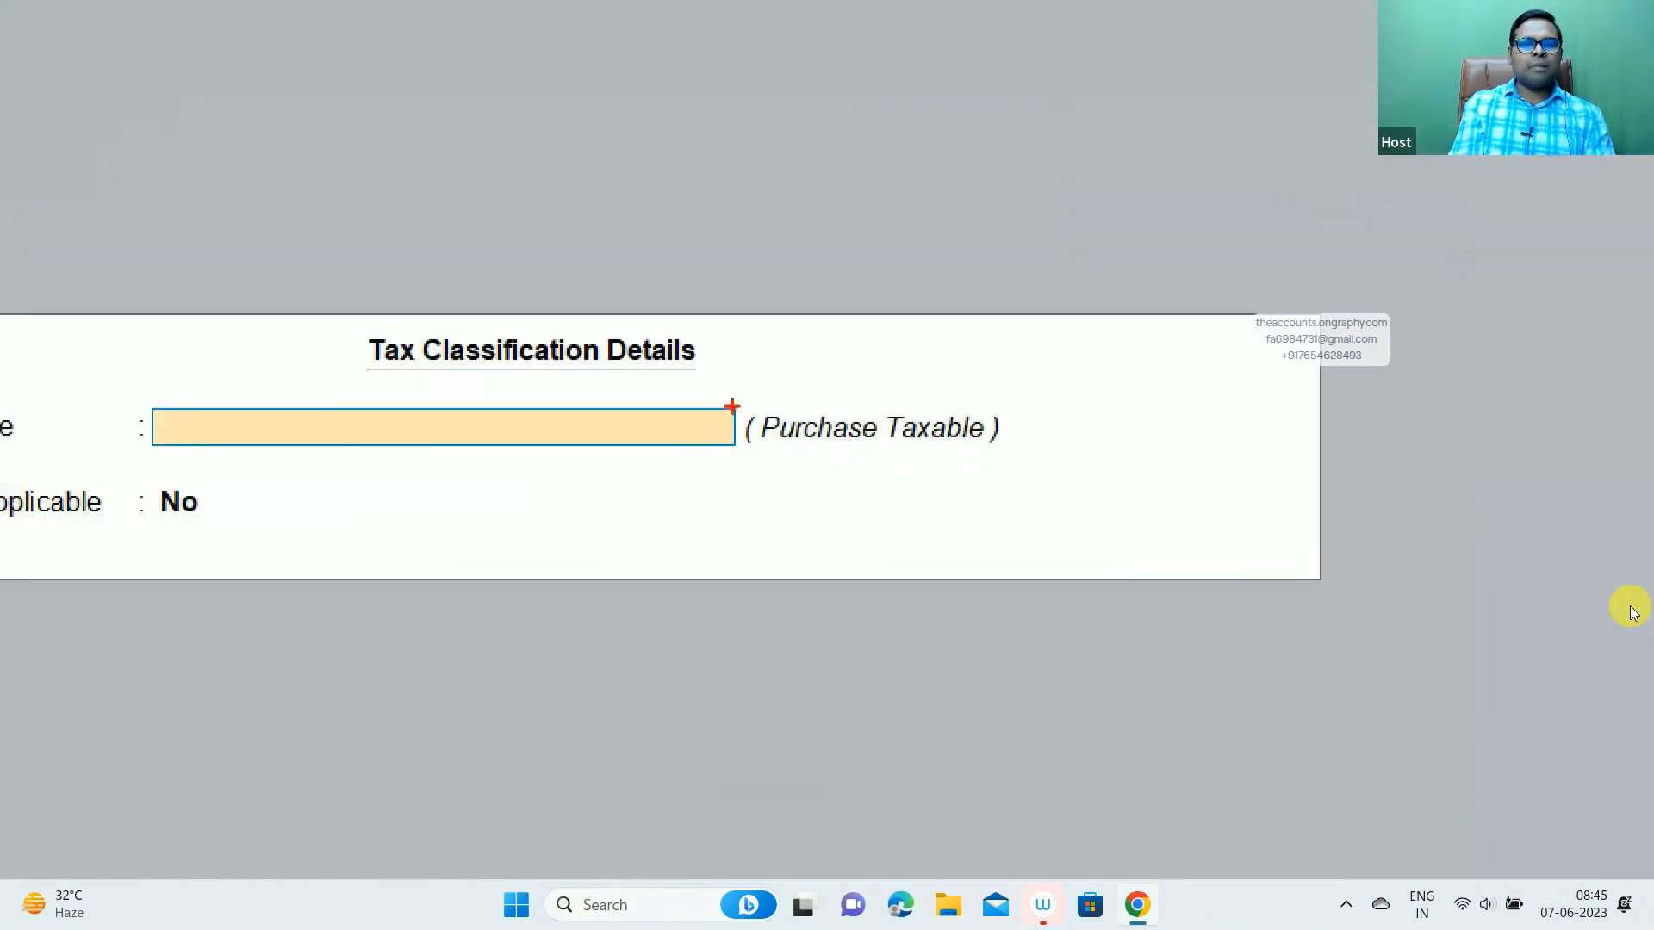
pyautogui.moveTo(729, 395); pyautogui.dragTo(1083, 518)
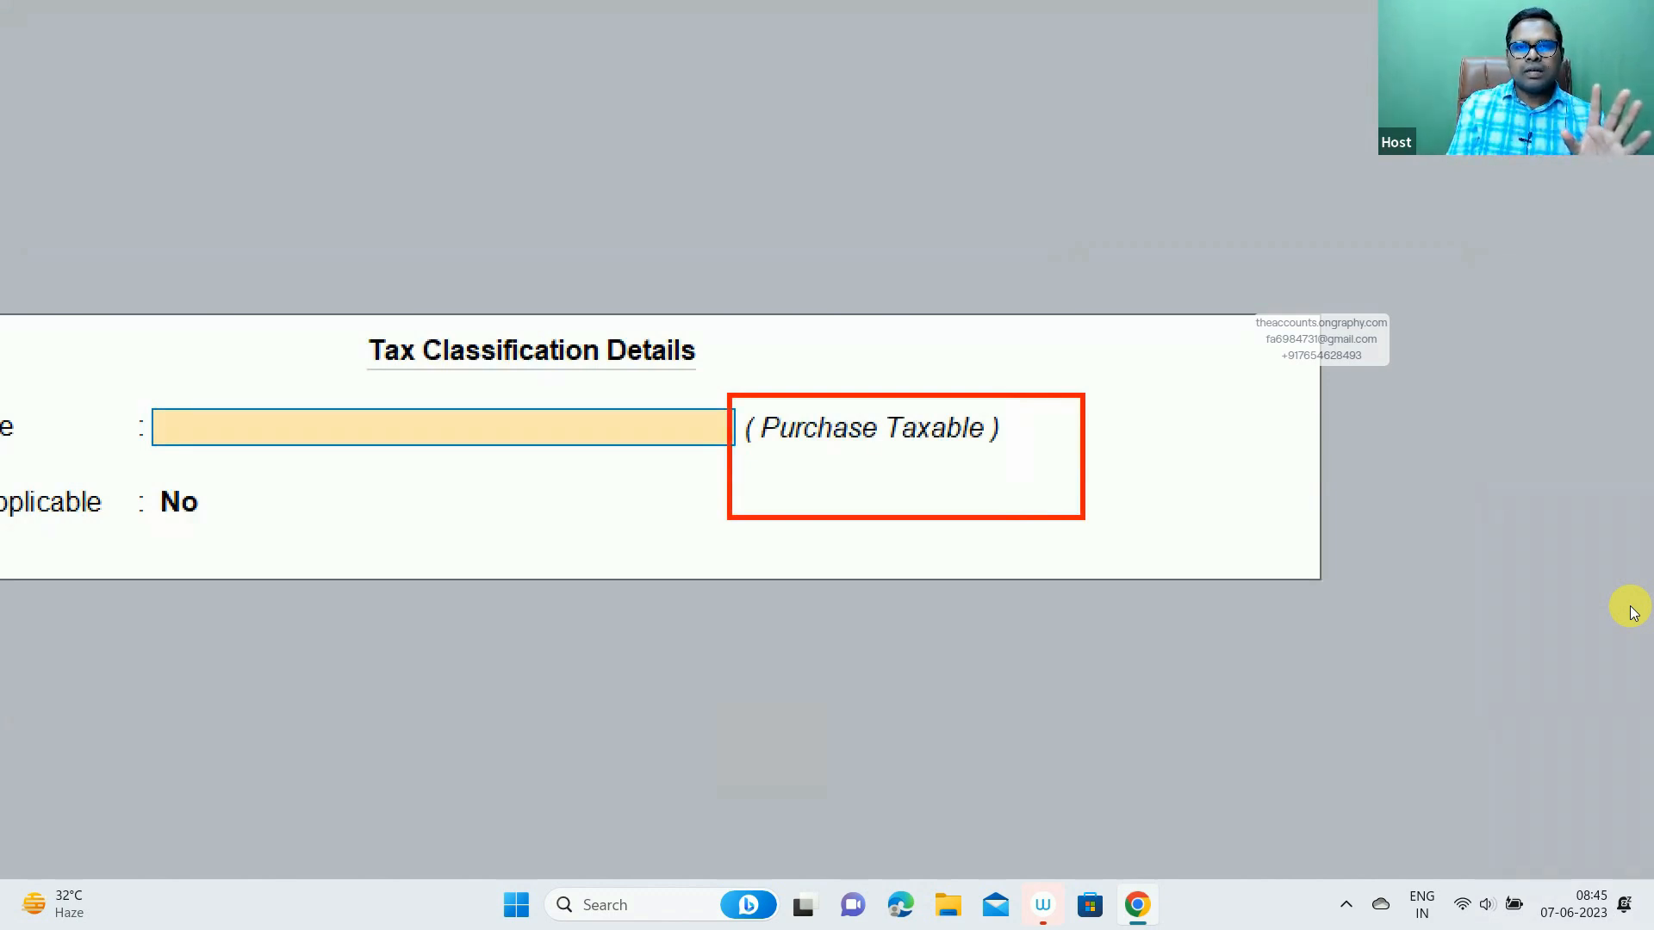
pyautogui.press('Escape')
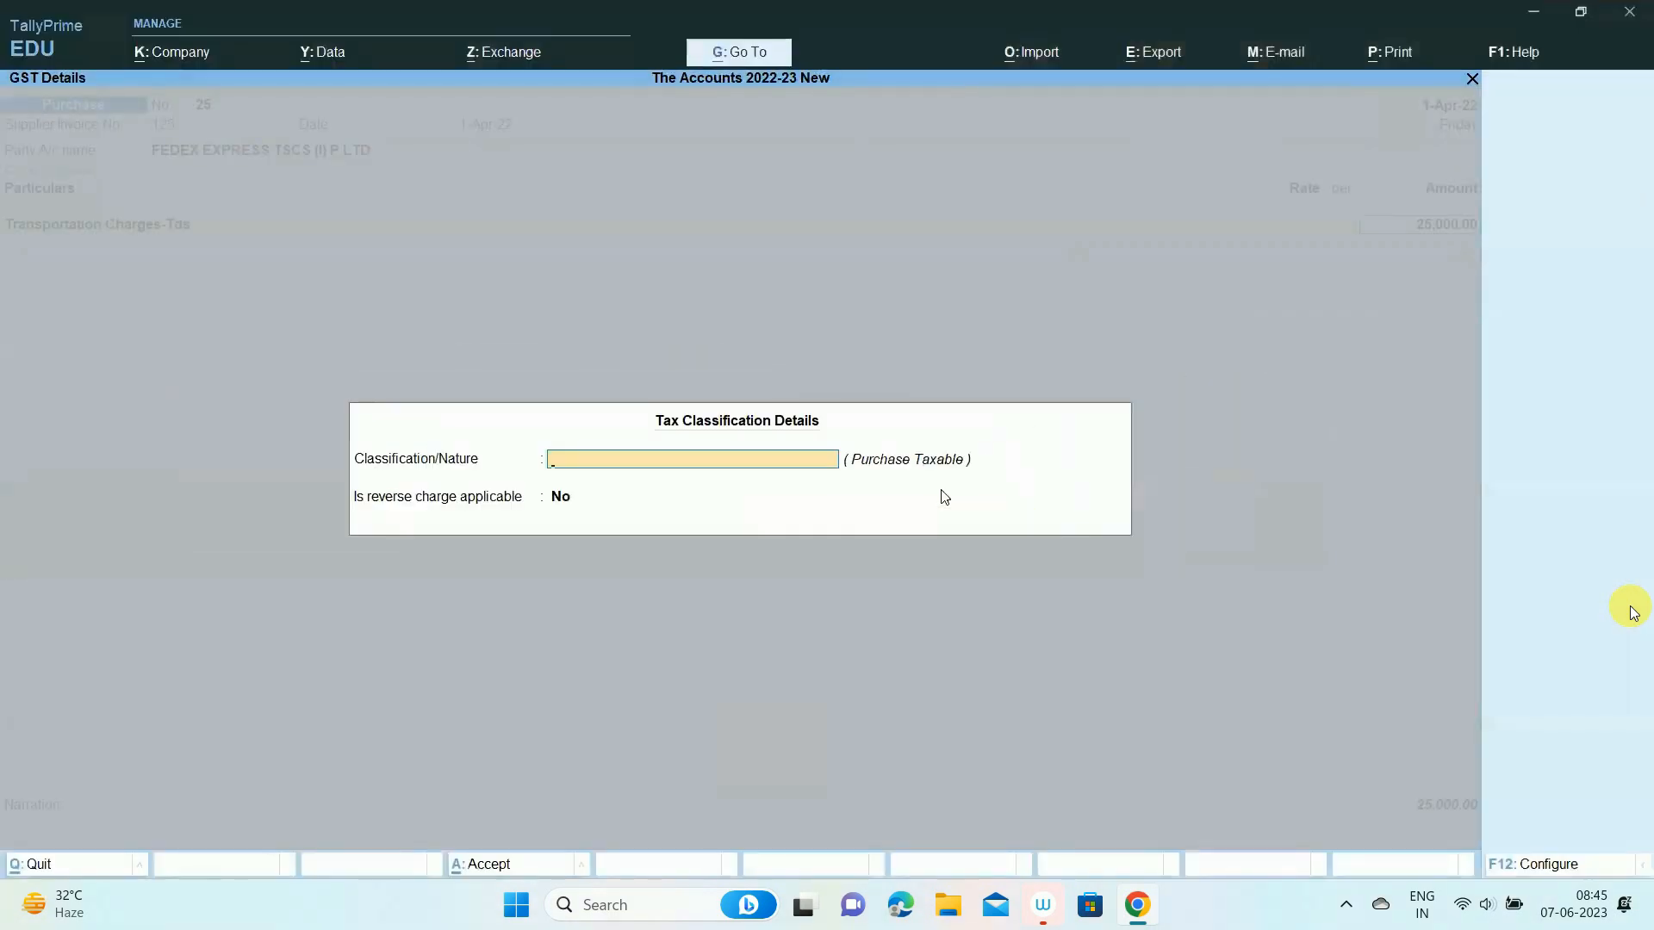
pyautogui.press('Return')
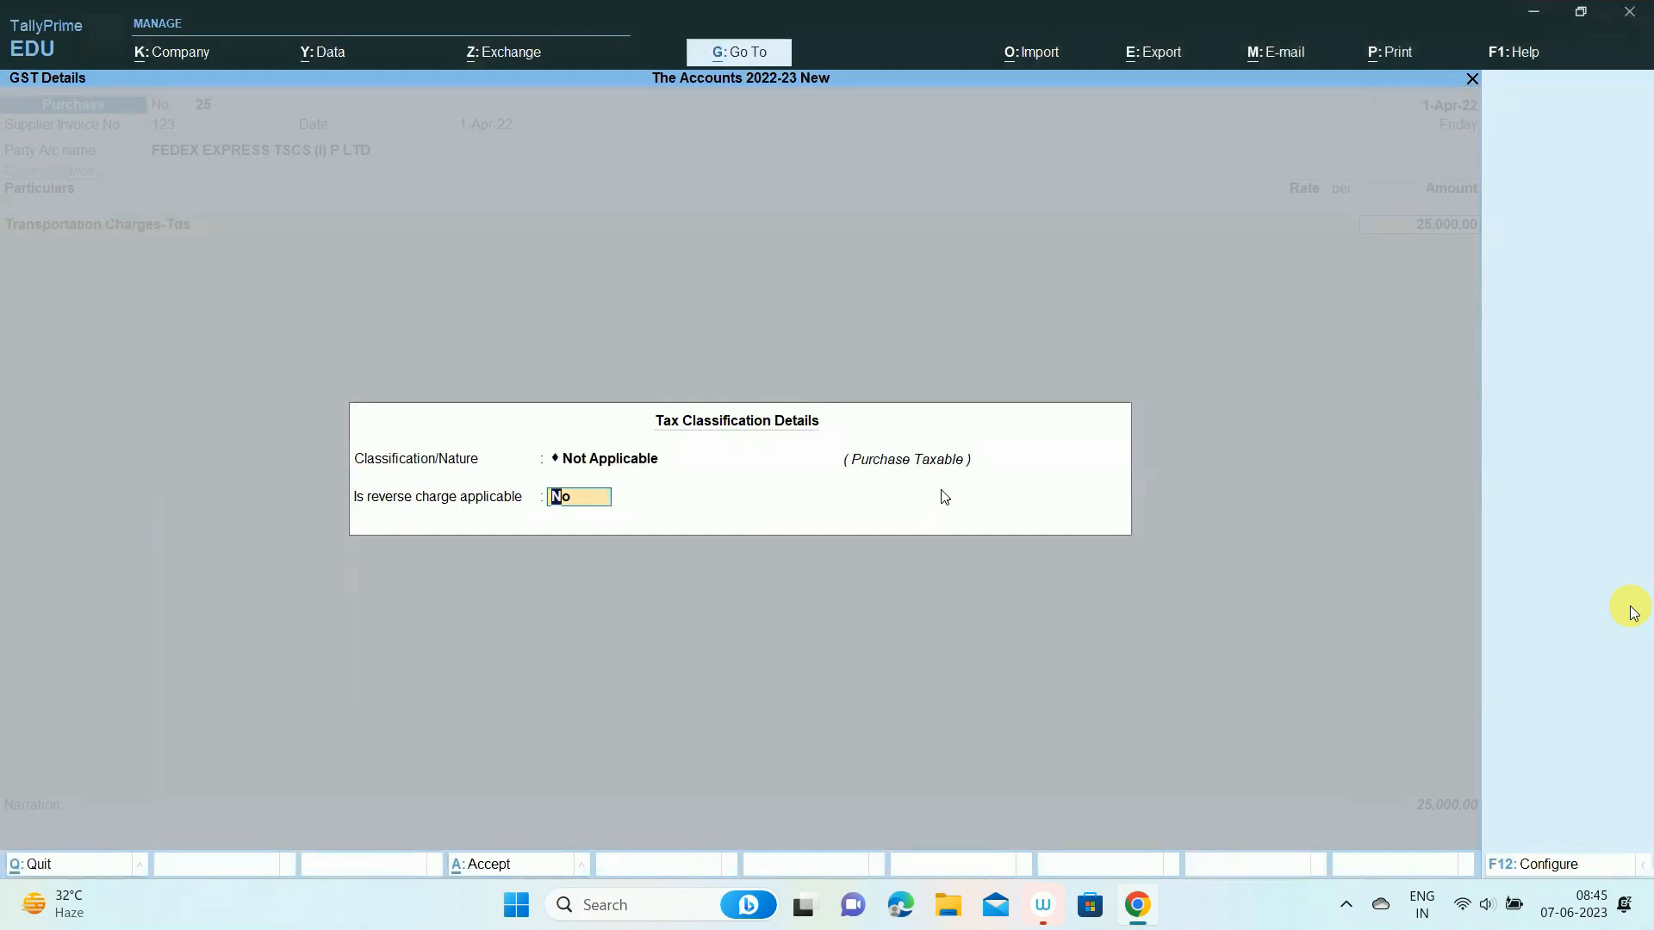
pyautogui.press('Return')
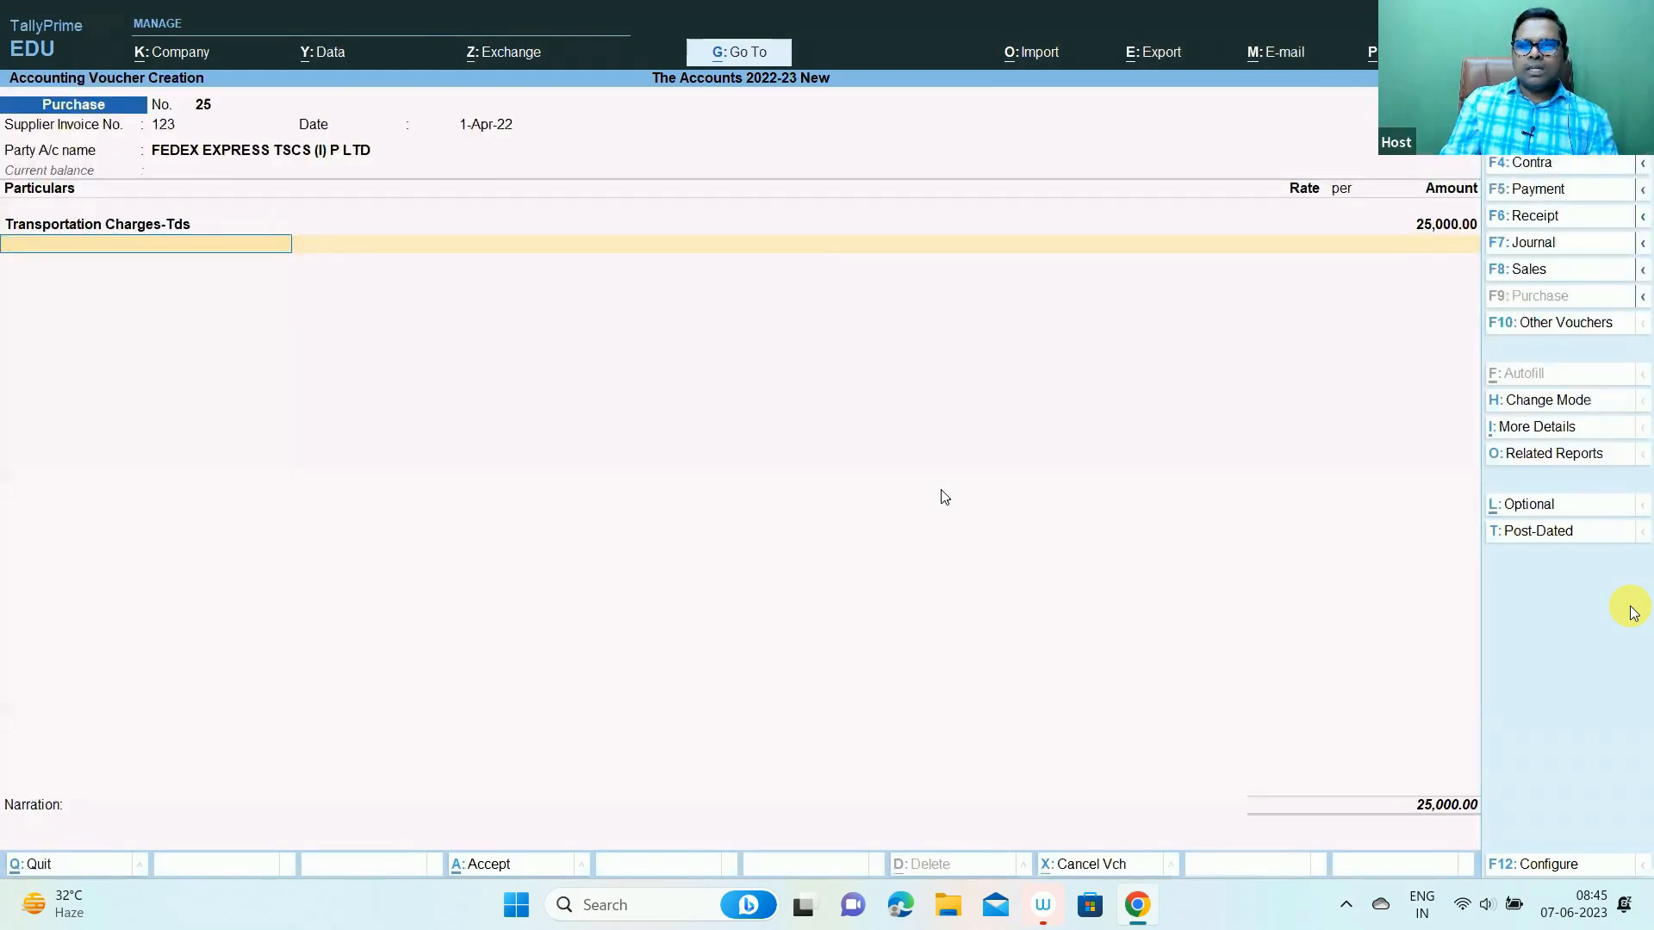
# - Check the GST figures in Excel, then add SGST and CGST lines of 2,250.00 each
pyautogui.hotkey('alt', 'Tab')
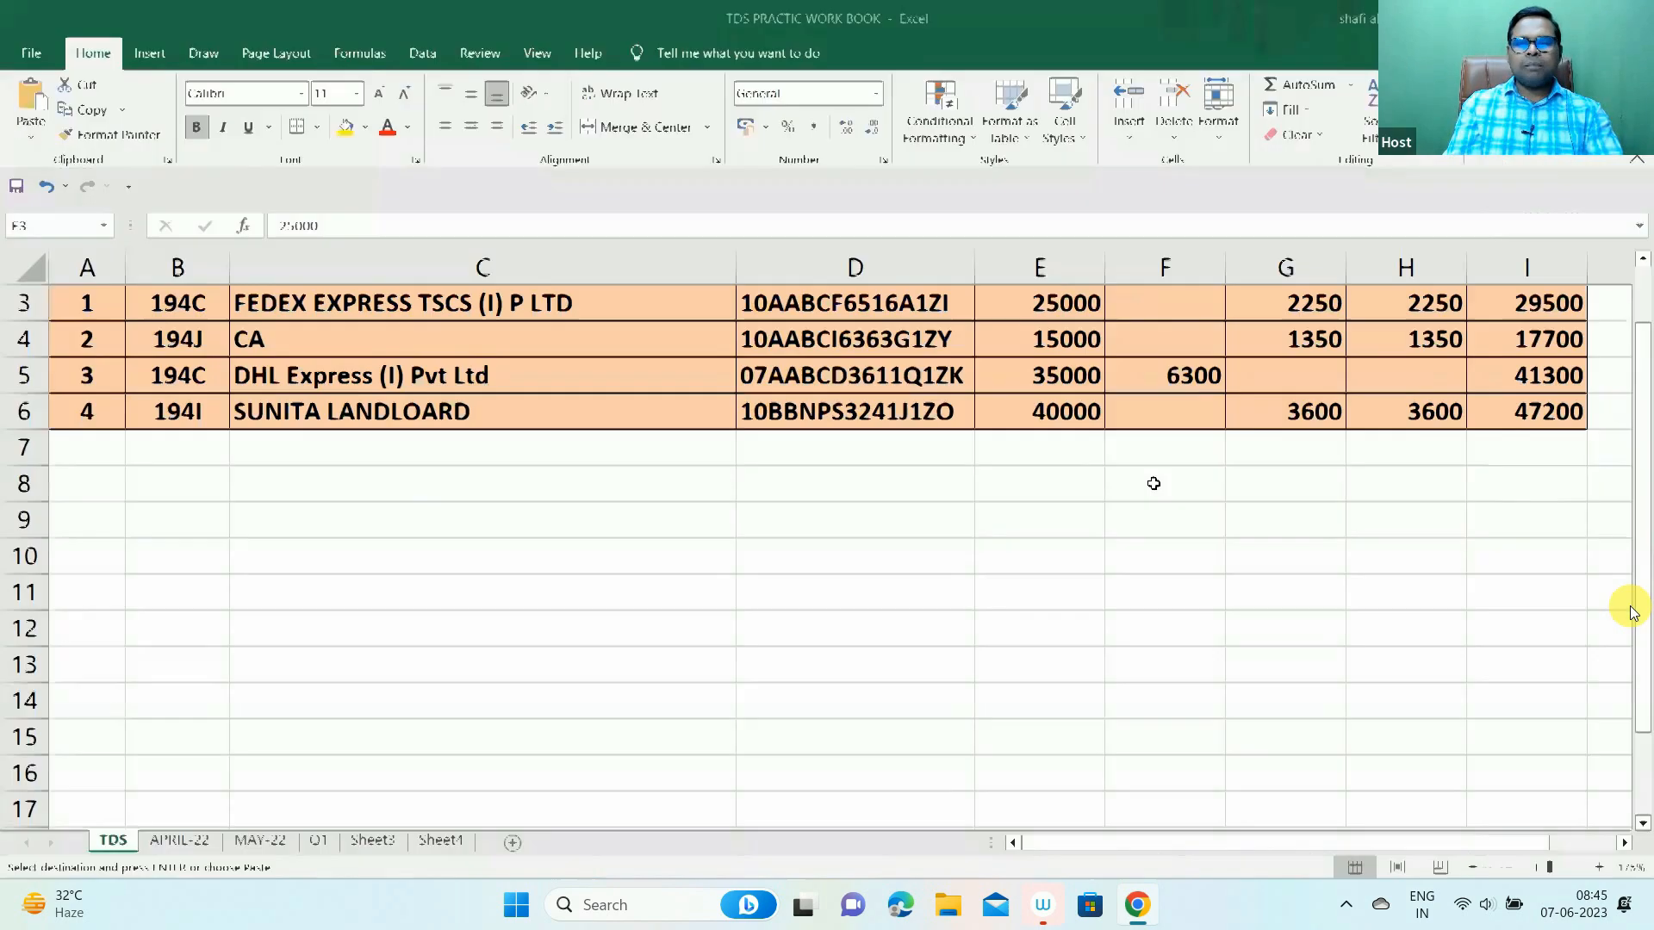
pyautogui.hotkey('alt', 'Tab')
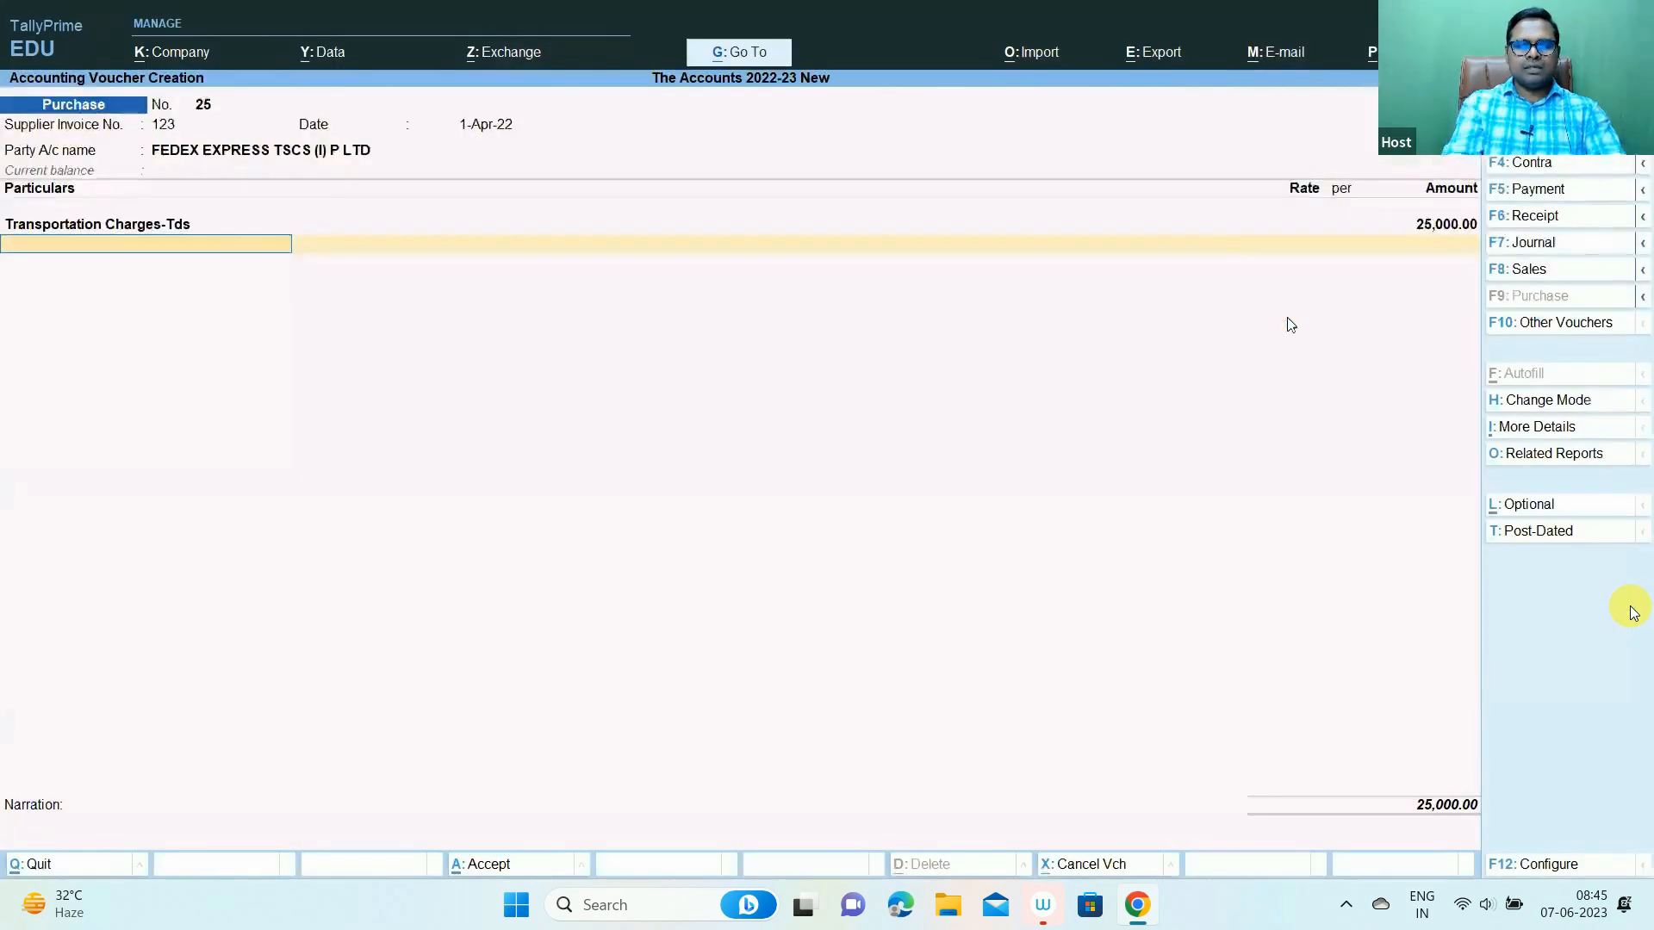
pyautogui.write('Sgs')
pyautogui.press('Return')
pyautogui.press('Return')
pyautogui.write('Cgs')
pyautogui.press('Return')
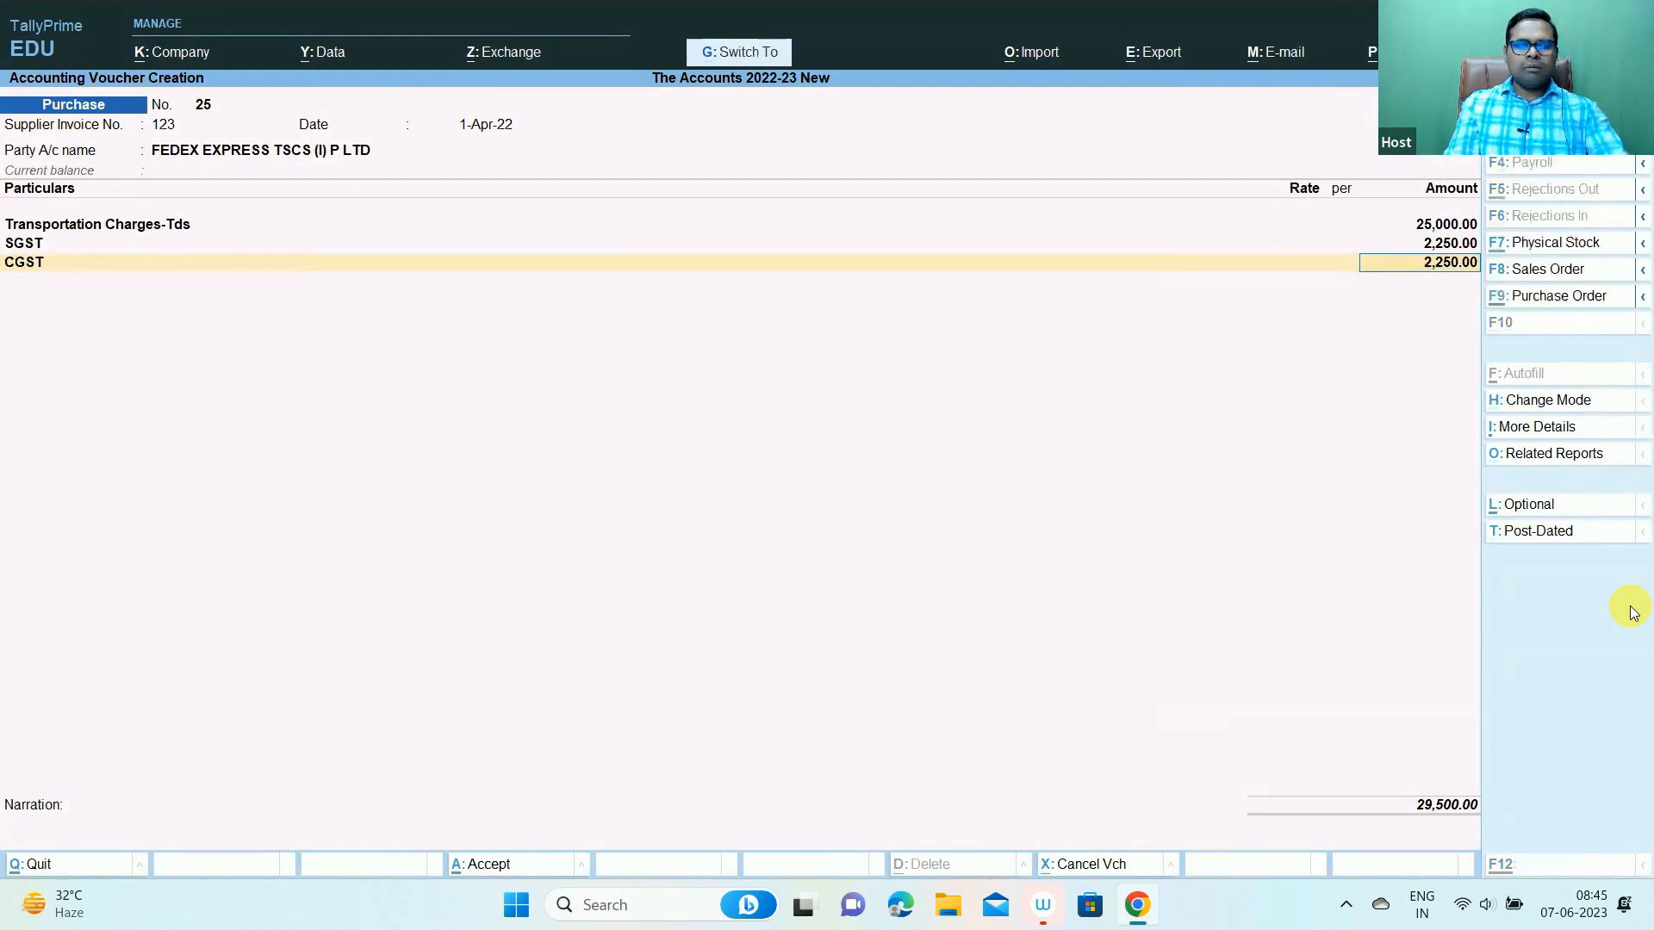
# - Verify the 29,500 total in Excel cell I3, then create a new ledger named 'Tds on Contractor'
pyautogui.hotkey('ctrl', '1')
pyautogui.click(1448, 815)
pyautogui.moveTo(1329, 727); pyautogui.dragTo(1516, 838)
pyautogui.press('Escape')
pyautogui.hotkey('alt', 'Tab')
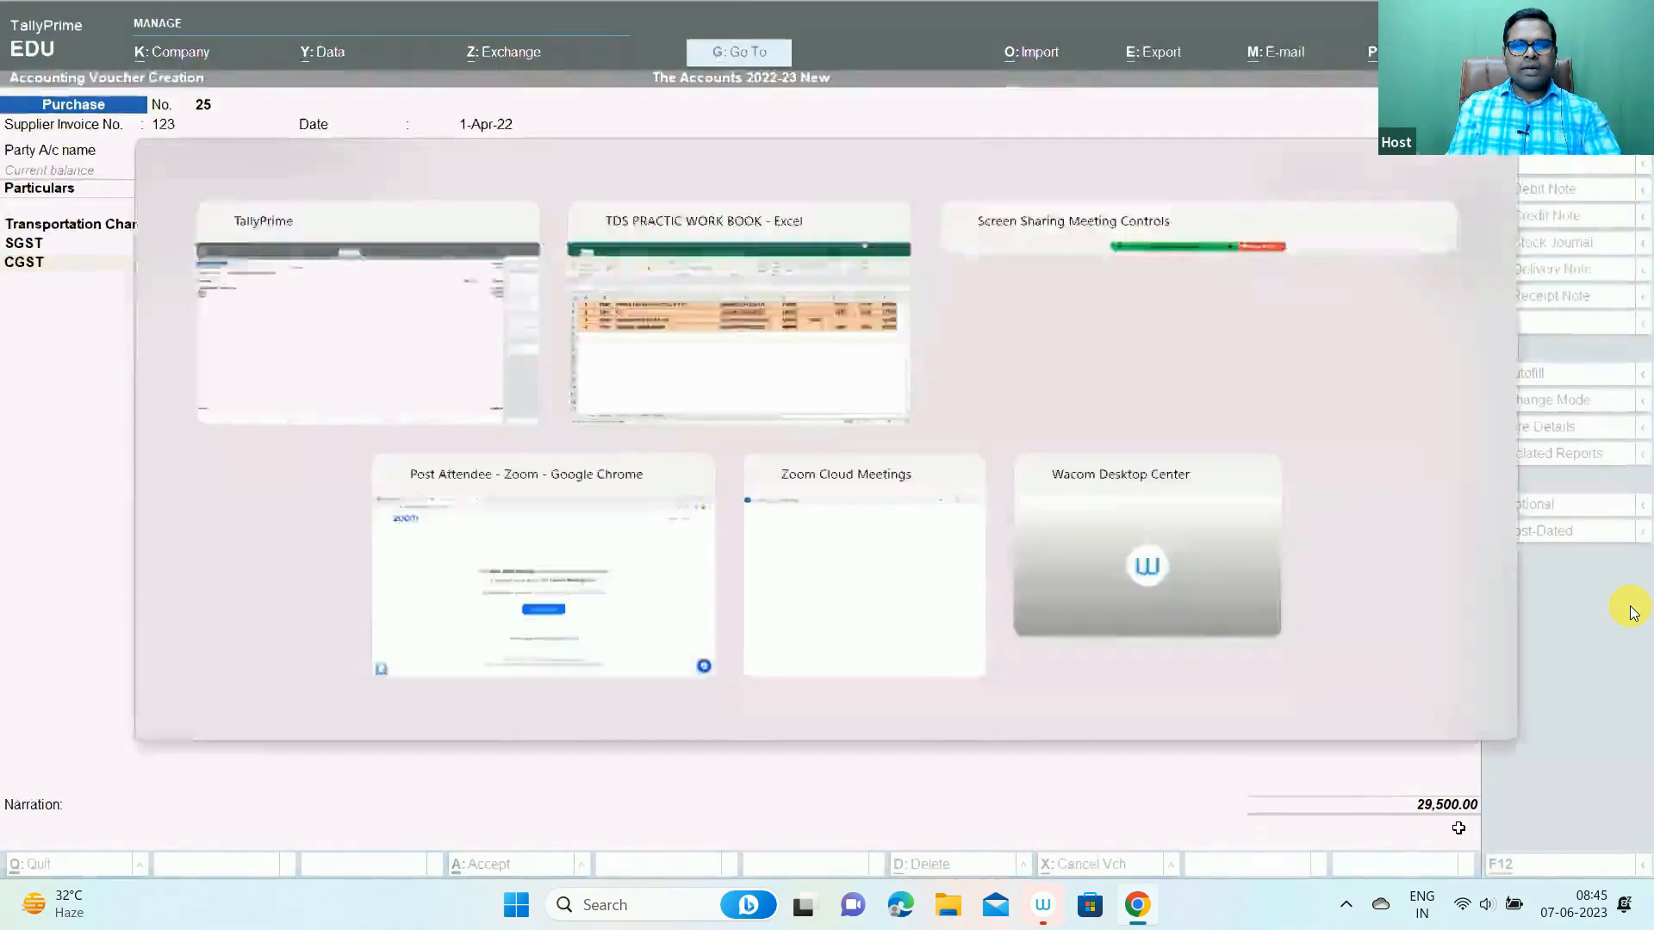
pyautogui.click(1548, 313)
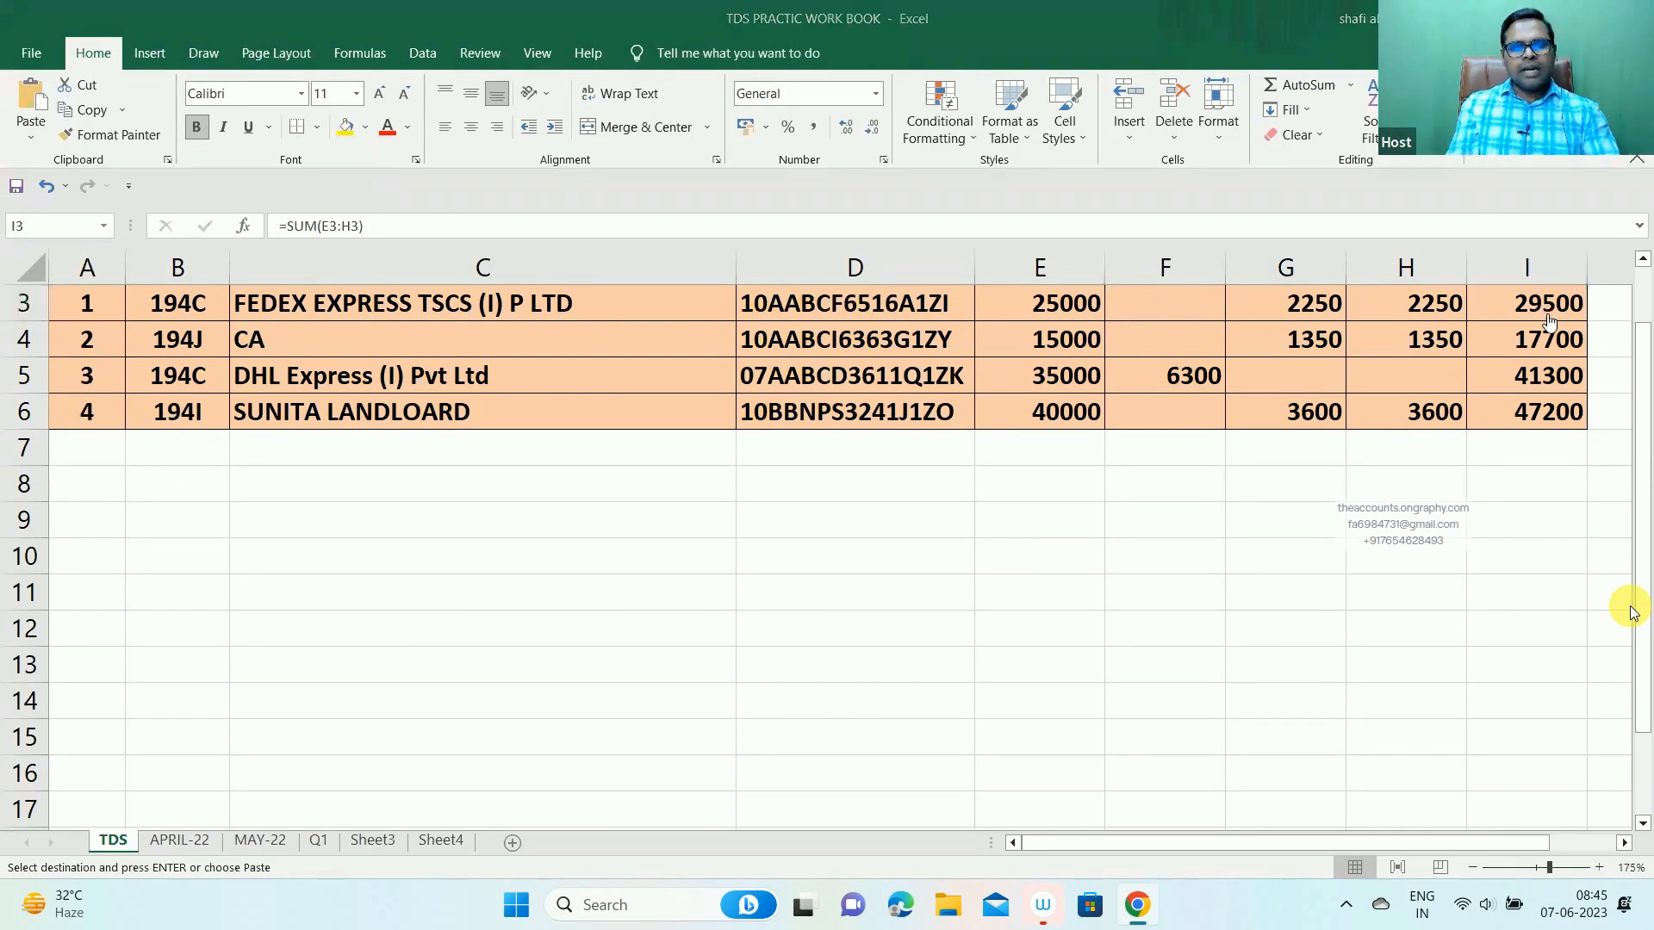
pyautogui.hotkey('alt', 'Tab')
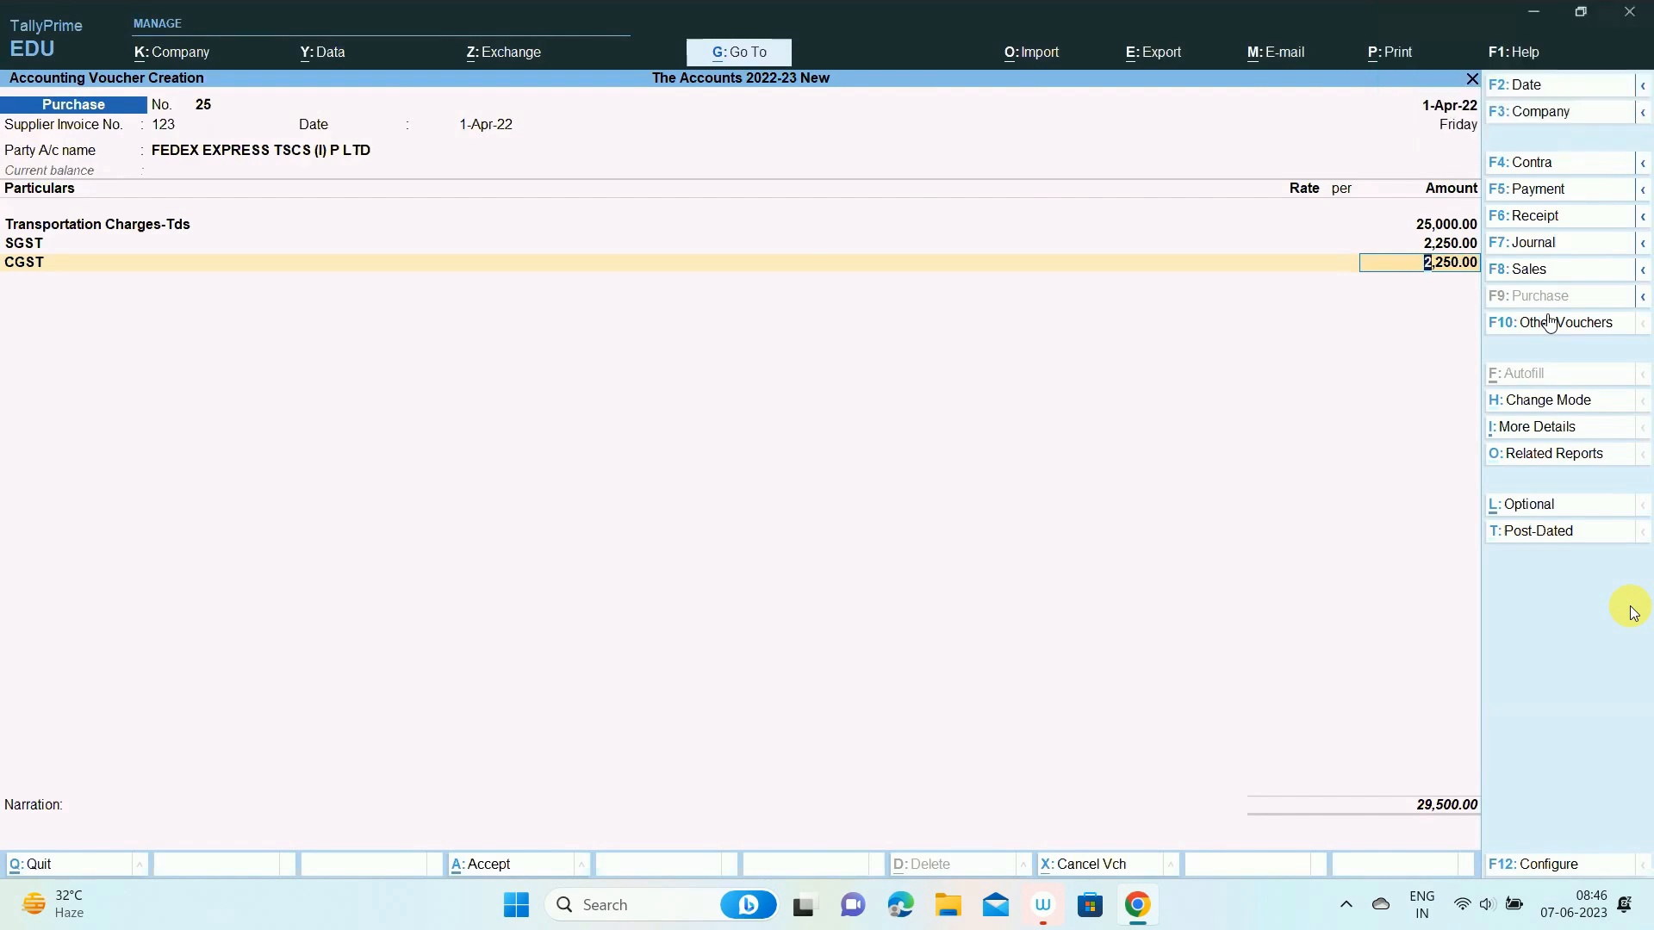
pyautogui.press('Return')
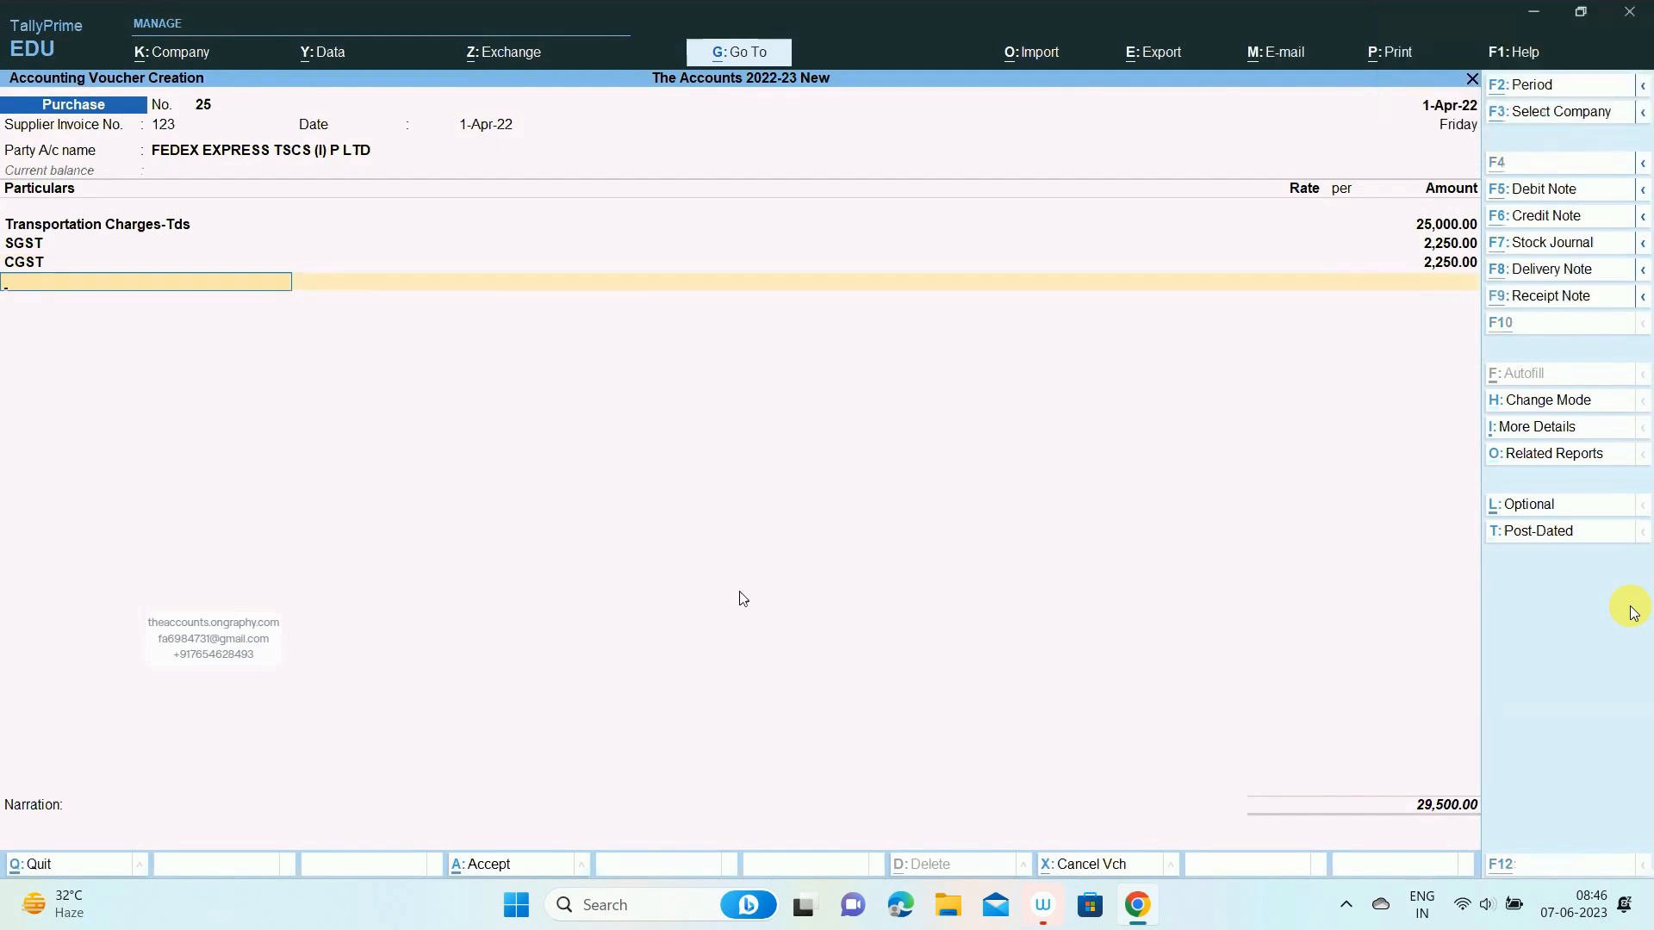
pyautogui.hotkey('alt', 'c')
pyautogui.write('Tds on Contractor')
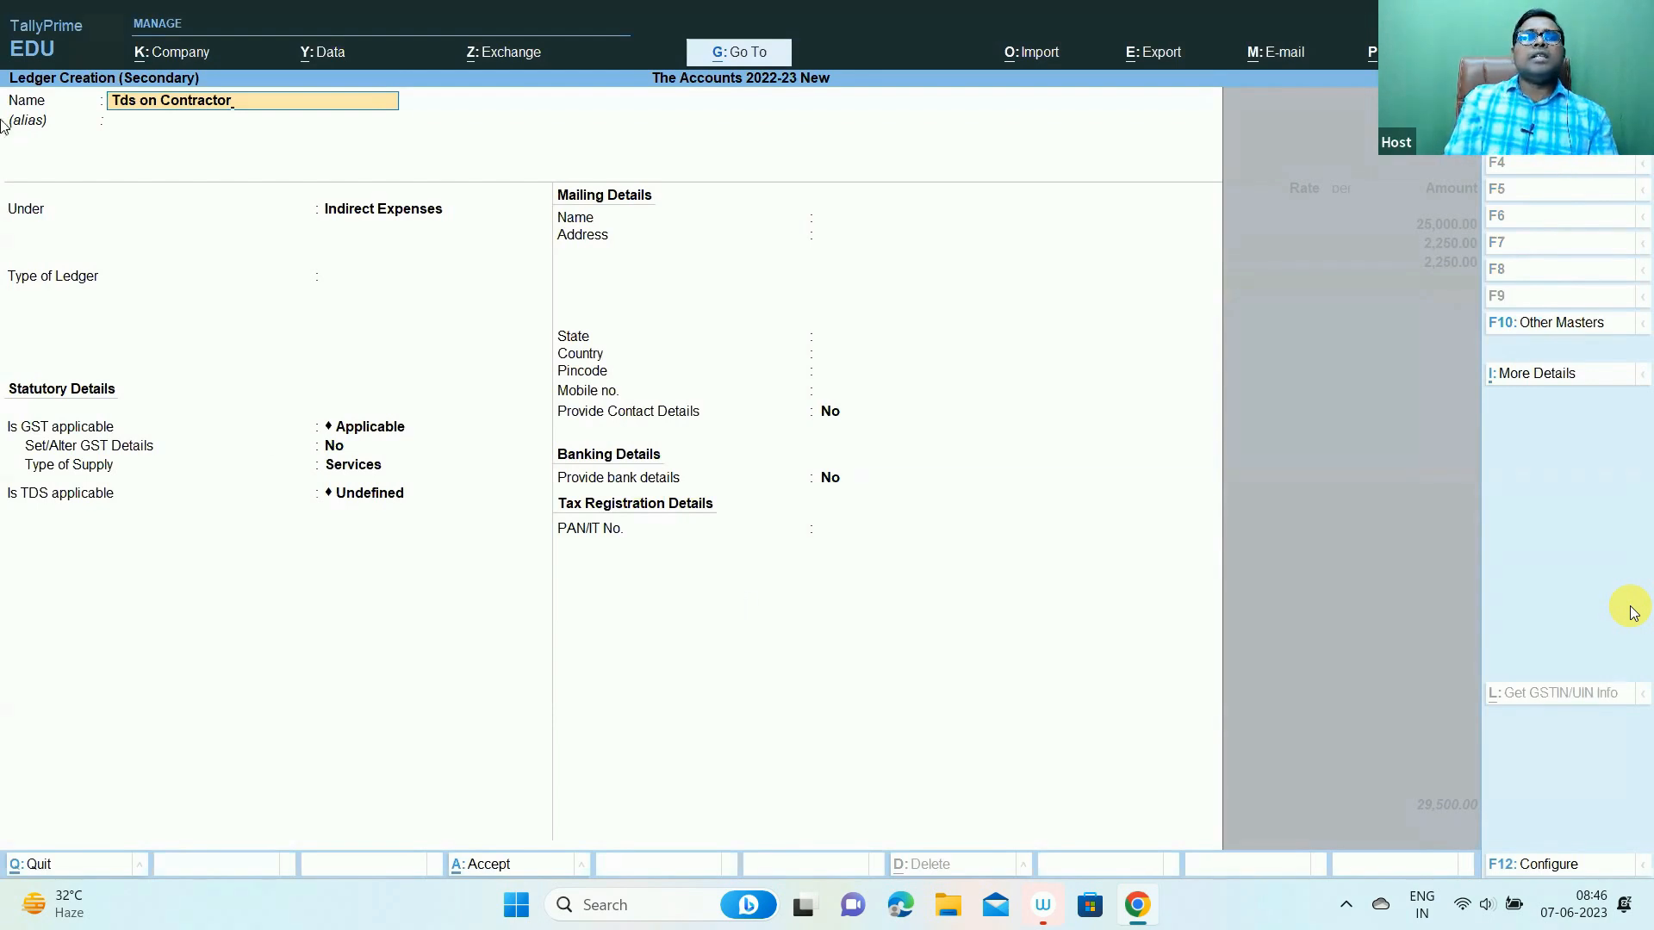
# - Put Tds on Contractor under Duties & Taxes as a TDS ledger for Contractor, and save it
pyautogui.press('Return')
pyautogui.press('Return')
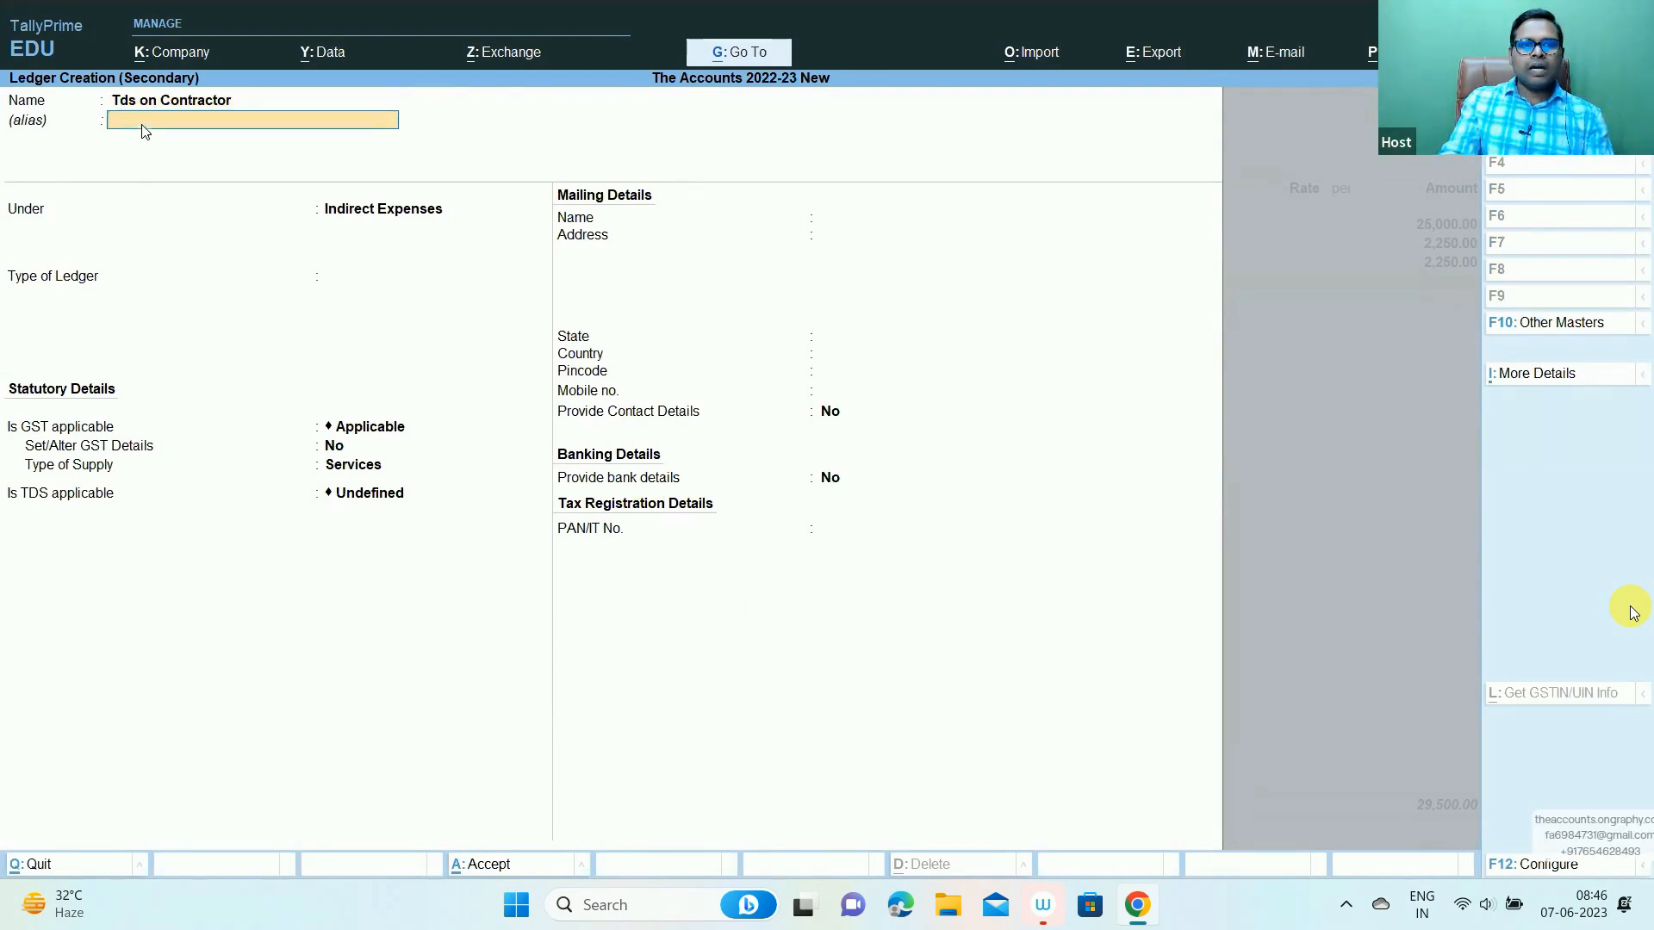
pyautogui.write('Du')
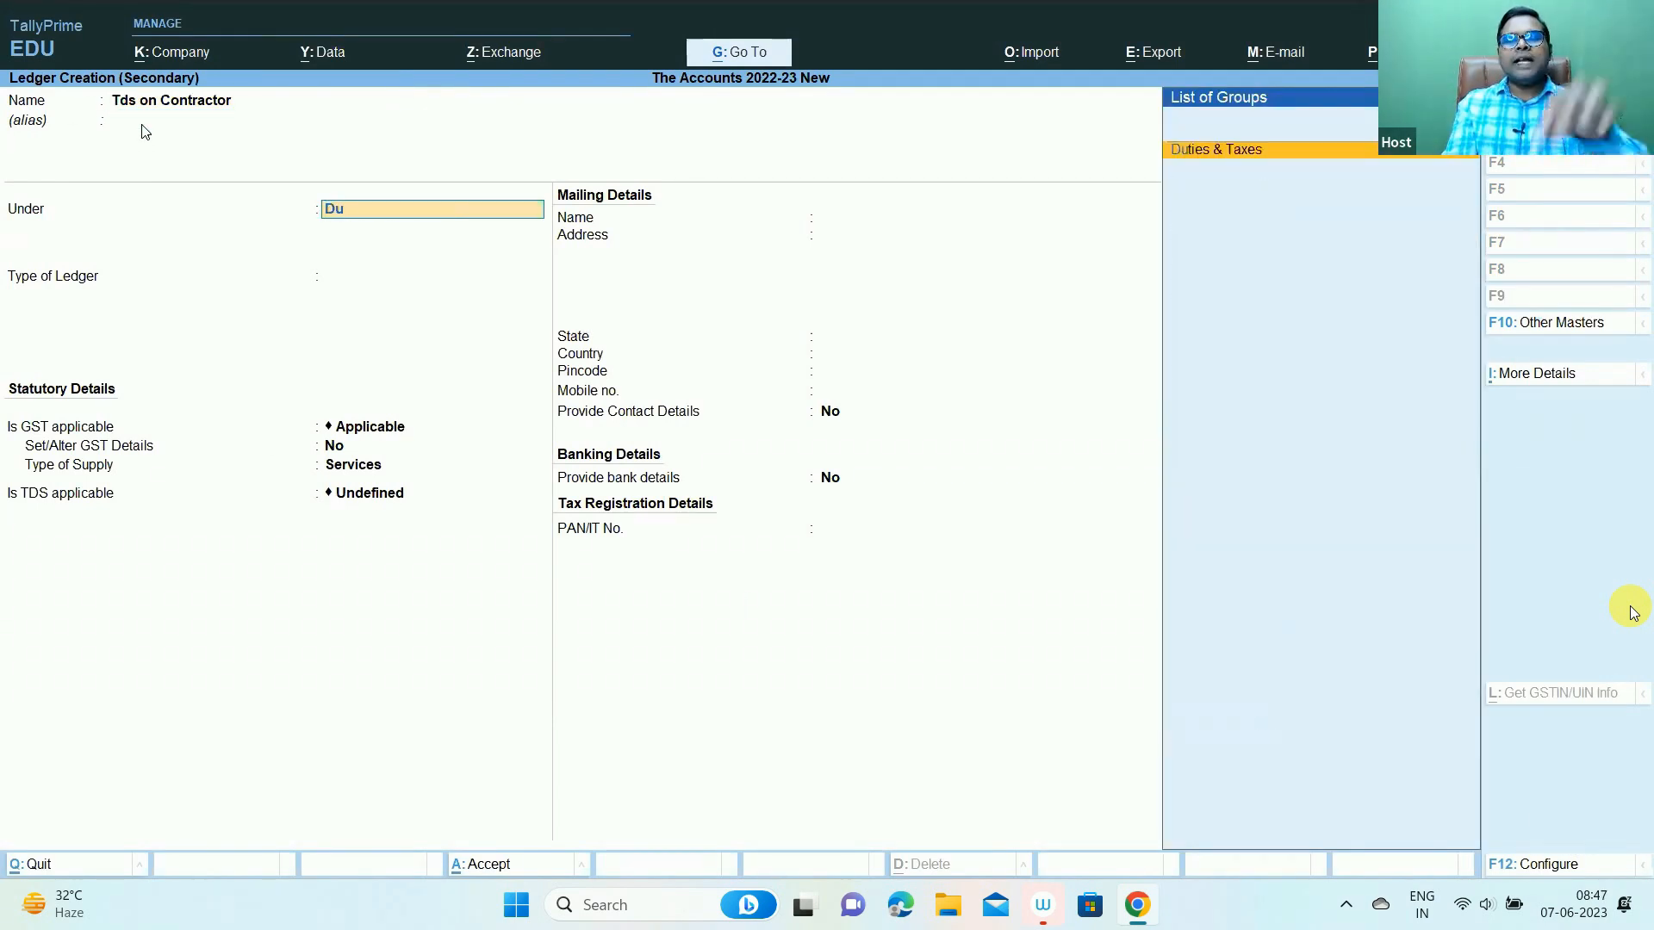
pyautogui.press('Return')
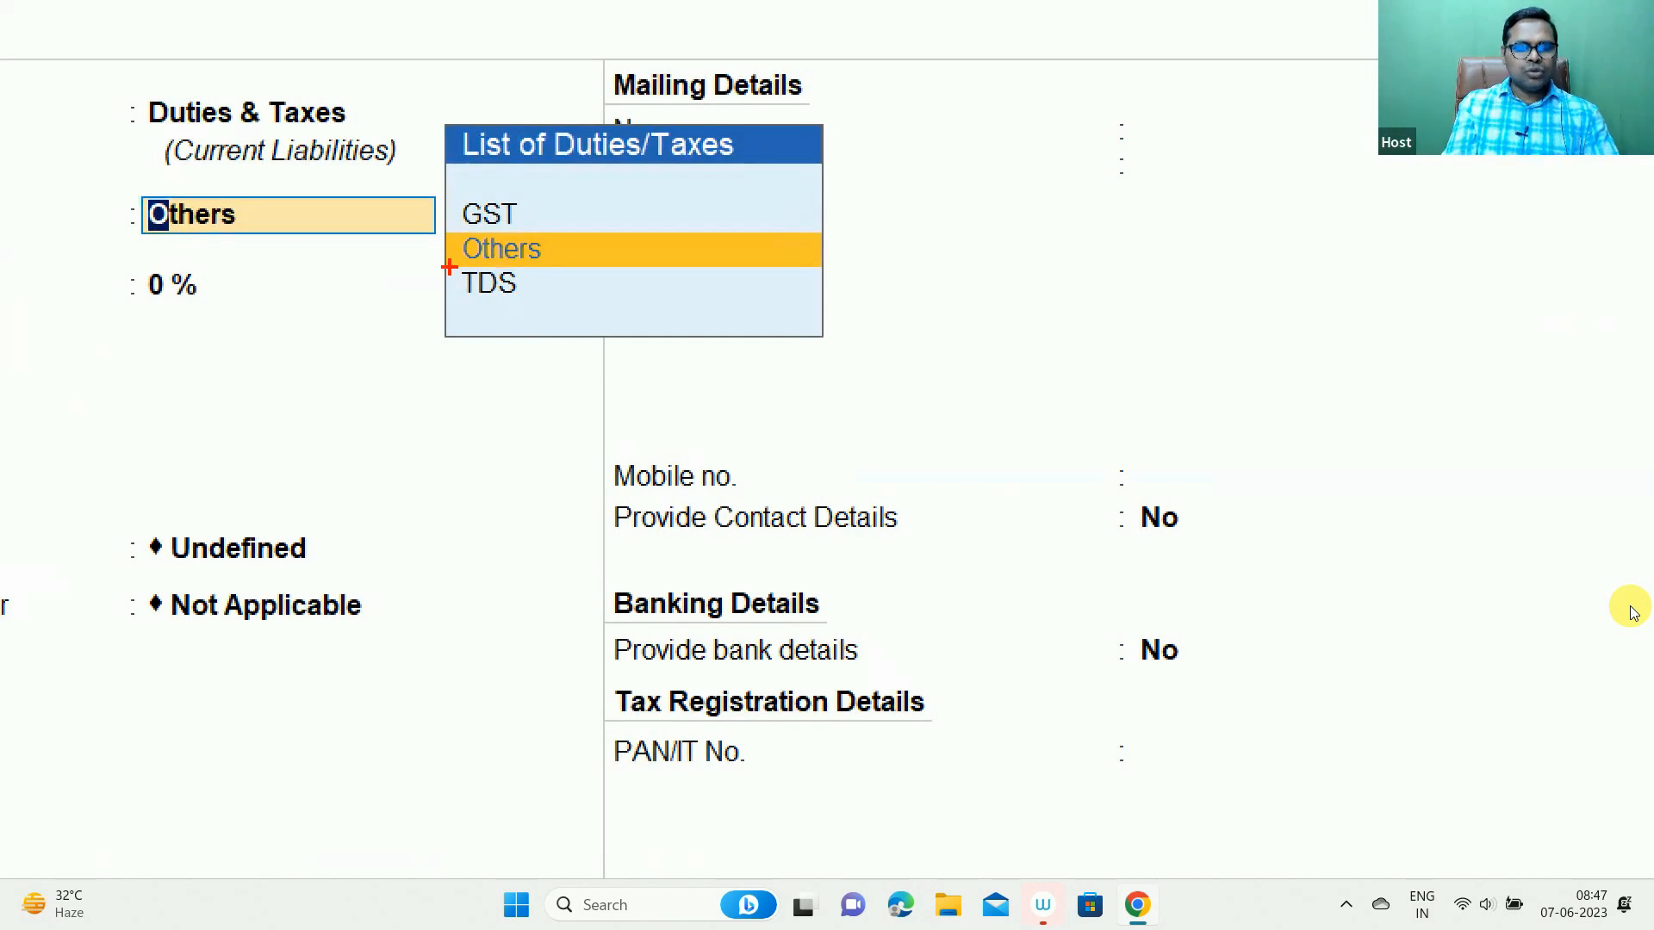
pyautogui.moveTo(449, 267); pyautogui.dragTo(569, 336)
pyautogui.press('Escape')
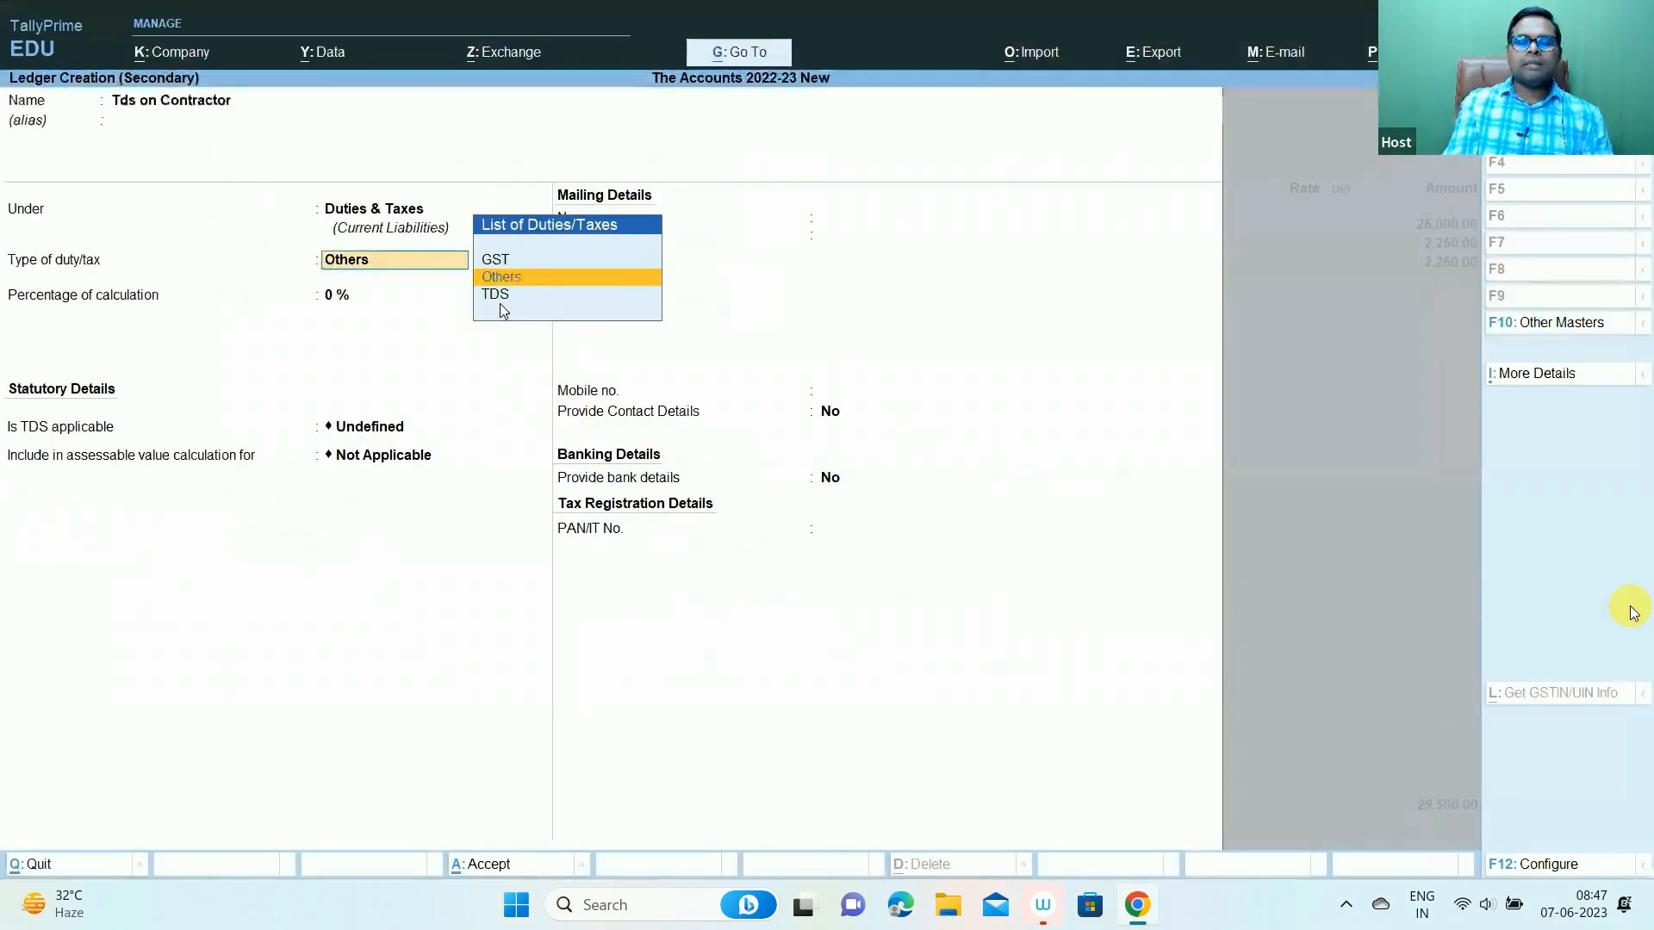
pyautogui.press('Down')
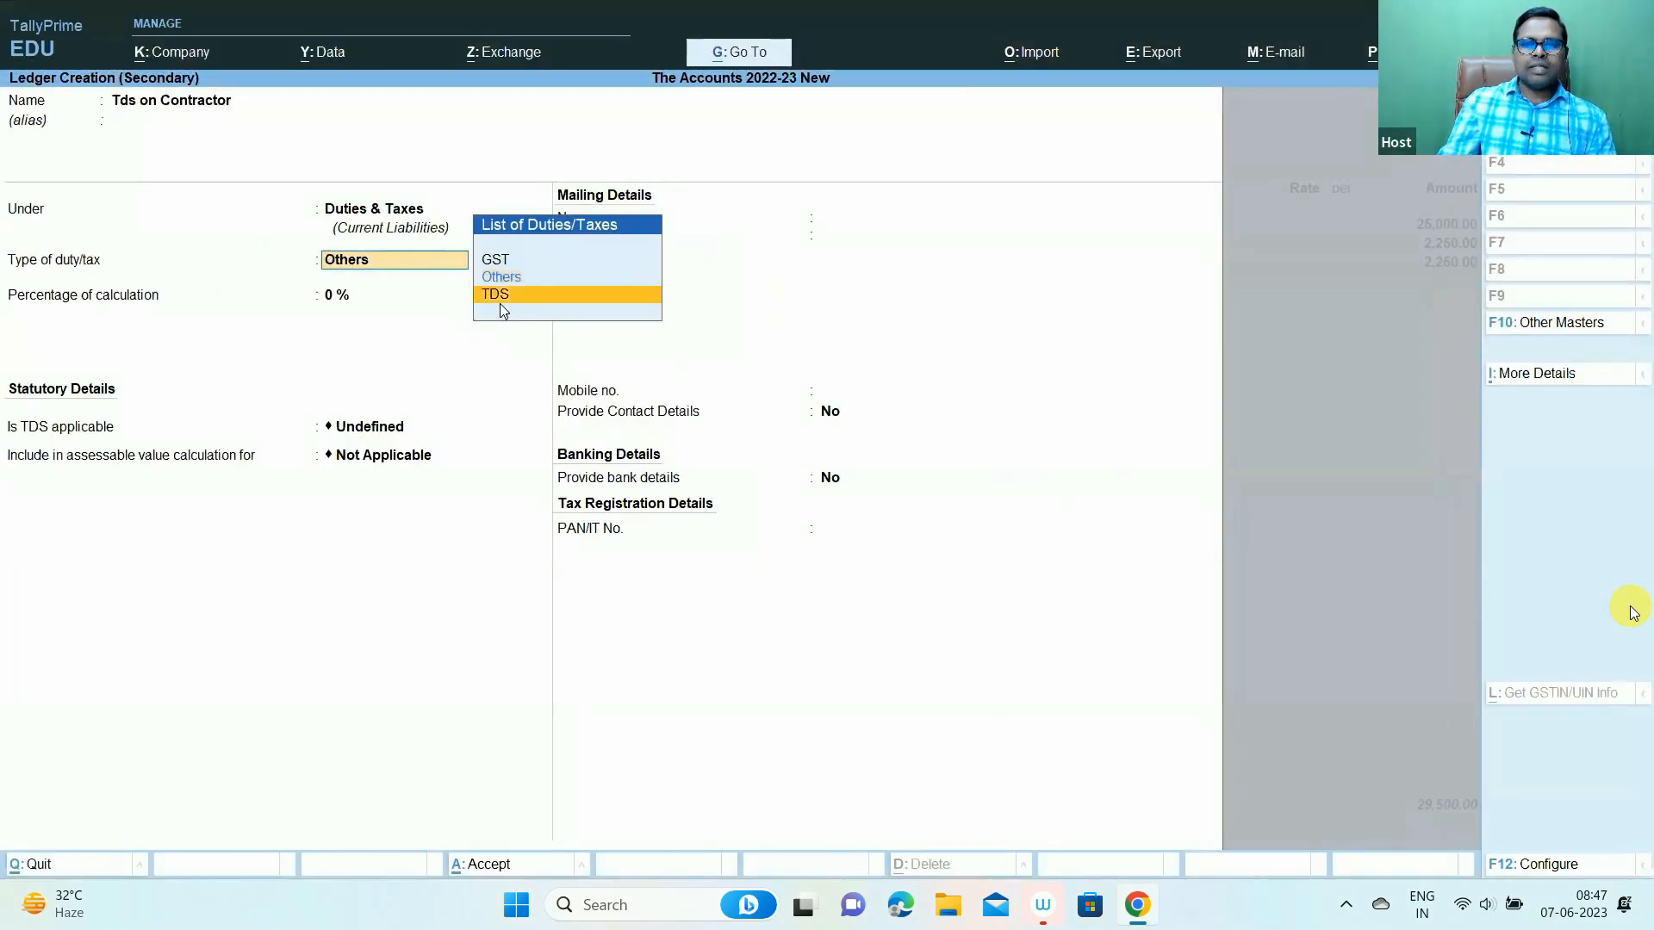
pyautogui.press('Return')
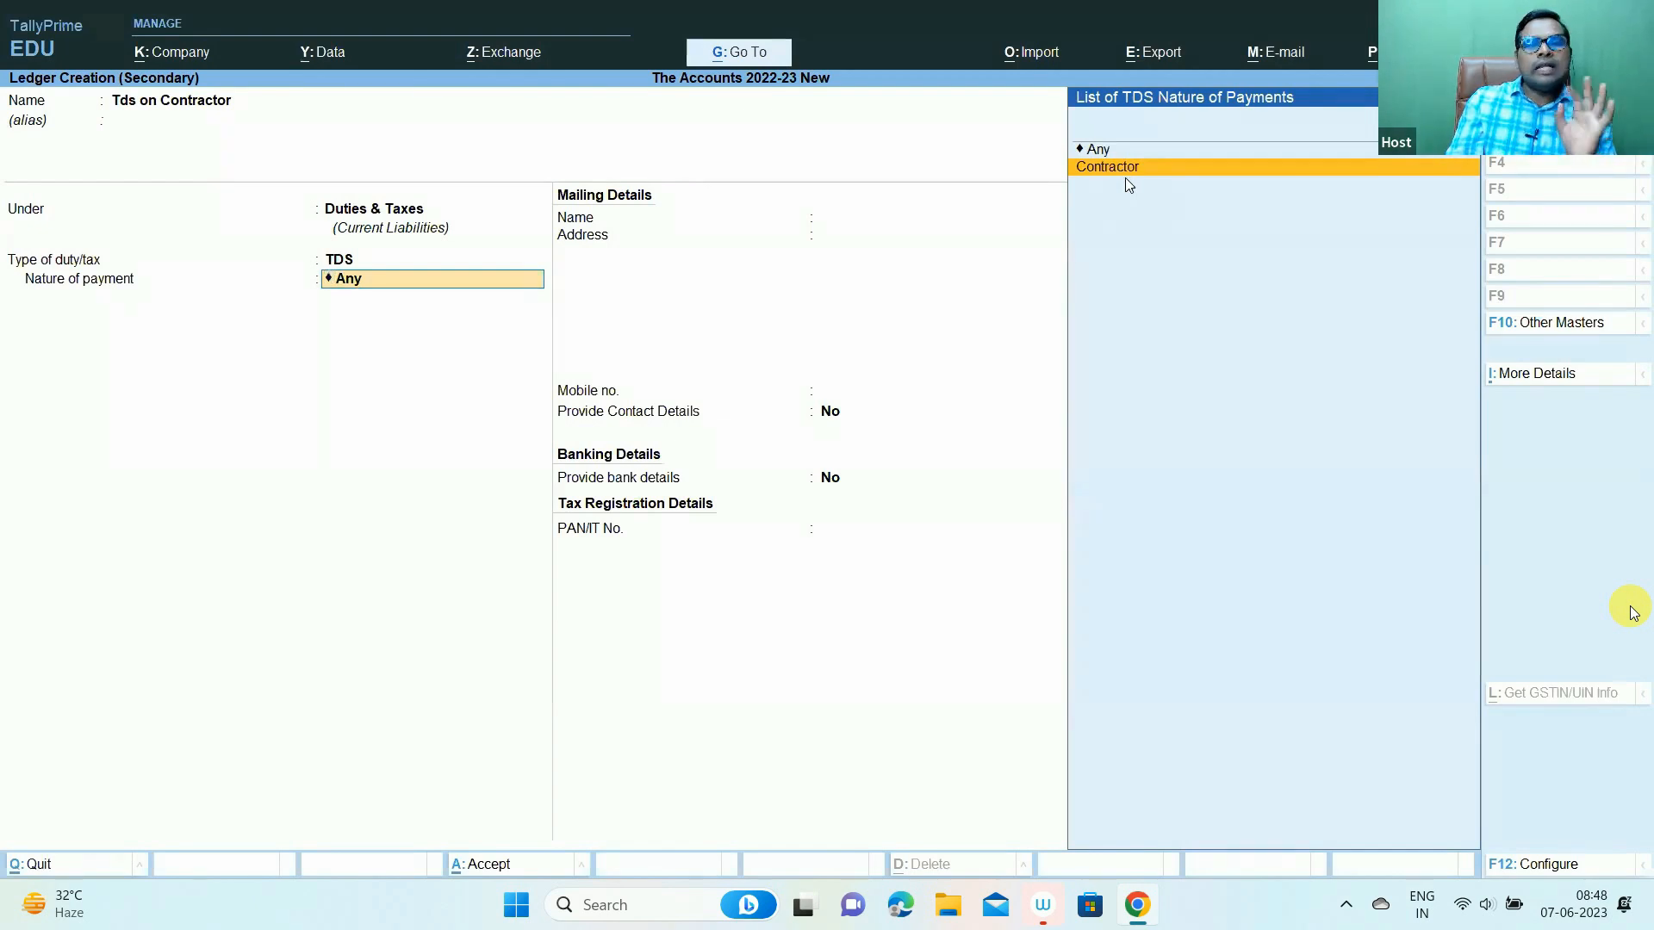
pyautogui.press('Return')
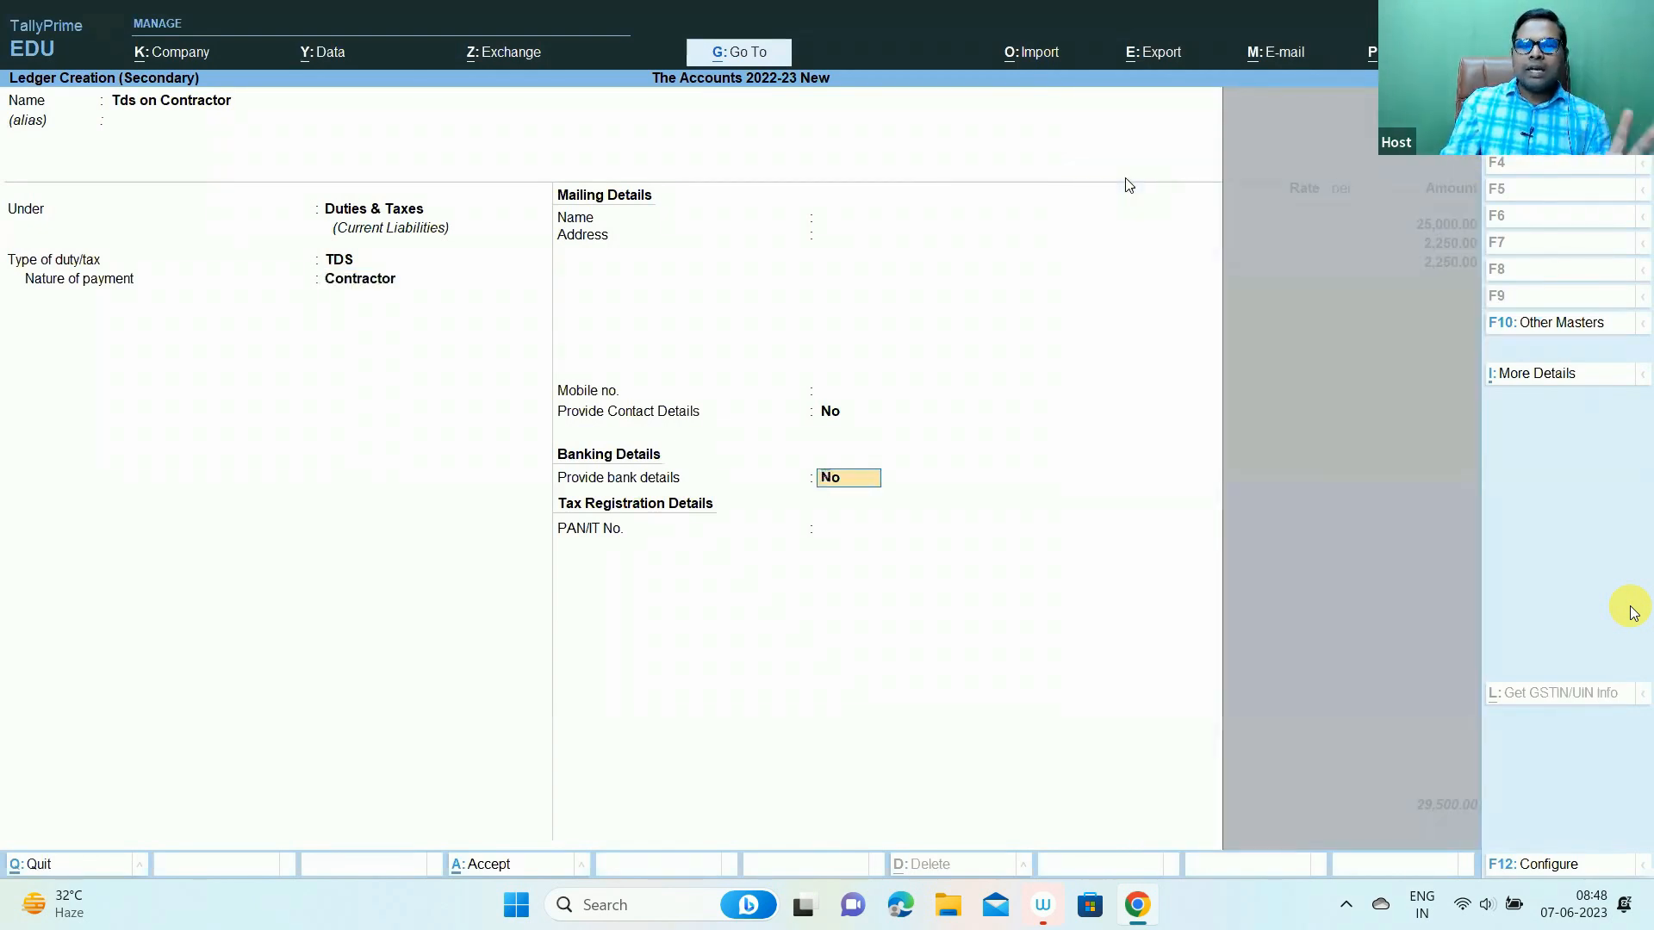
pyautogui.press('Return')
pyautogui.press('Return')
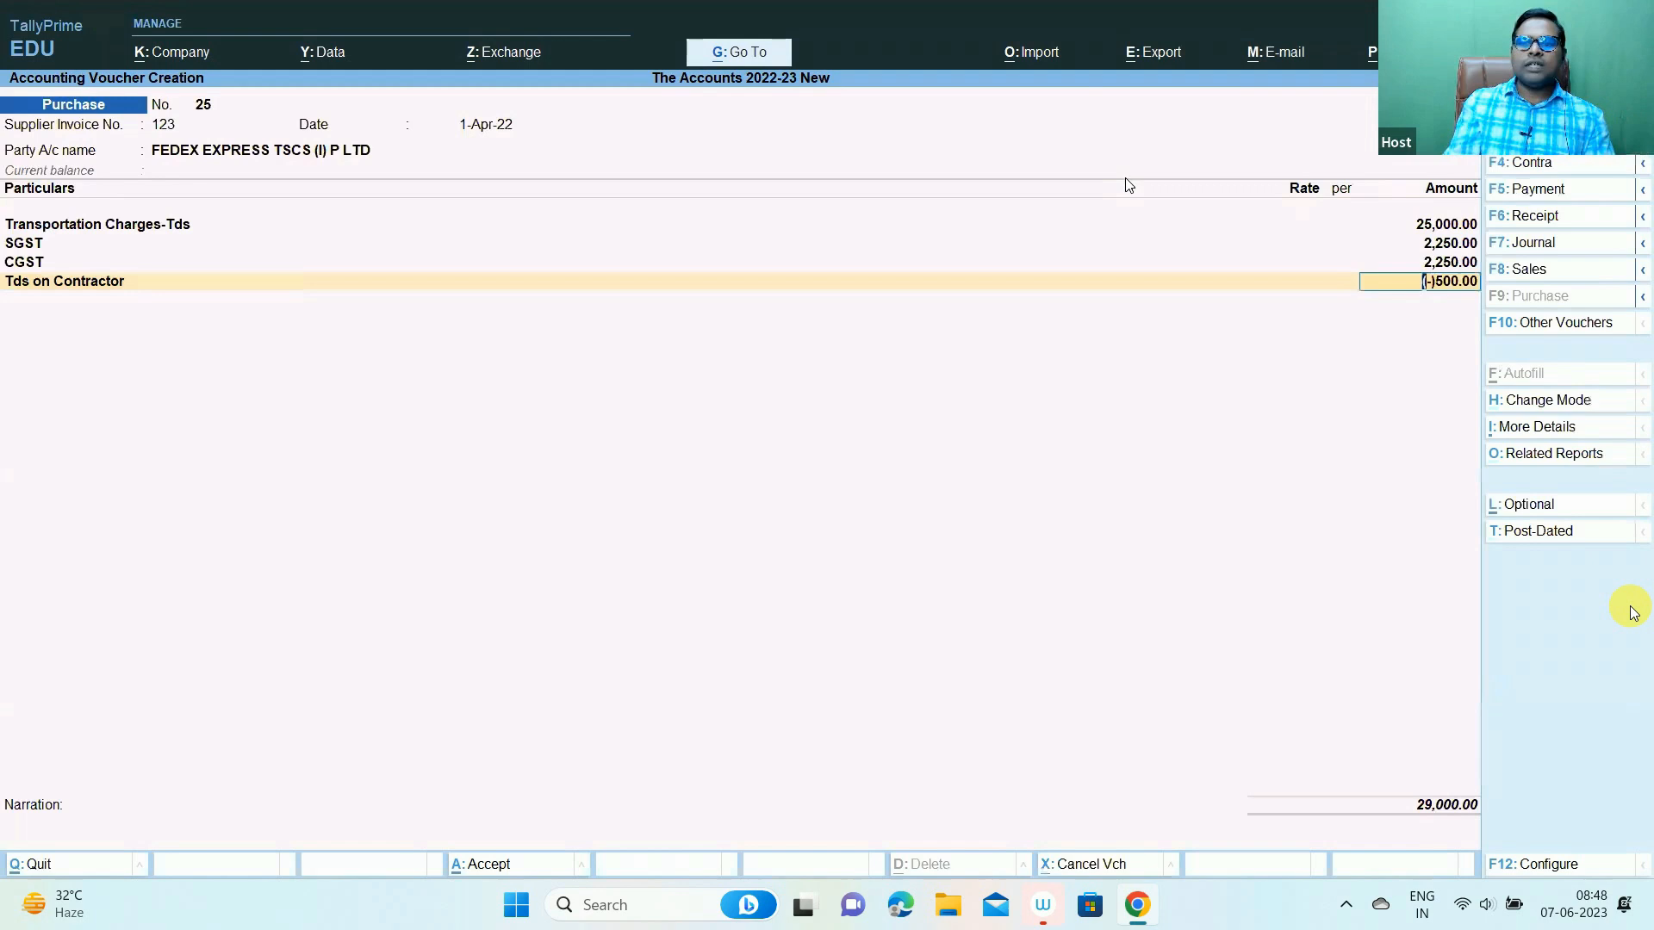
# - Accept the auto-calculated (-)500.00 TDS deduction on the Tds on Contractor line
pyautogui.hotkey('ctrl', '1')
pyautogui.click(1447, 322)
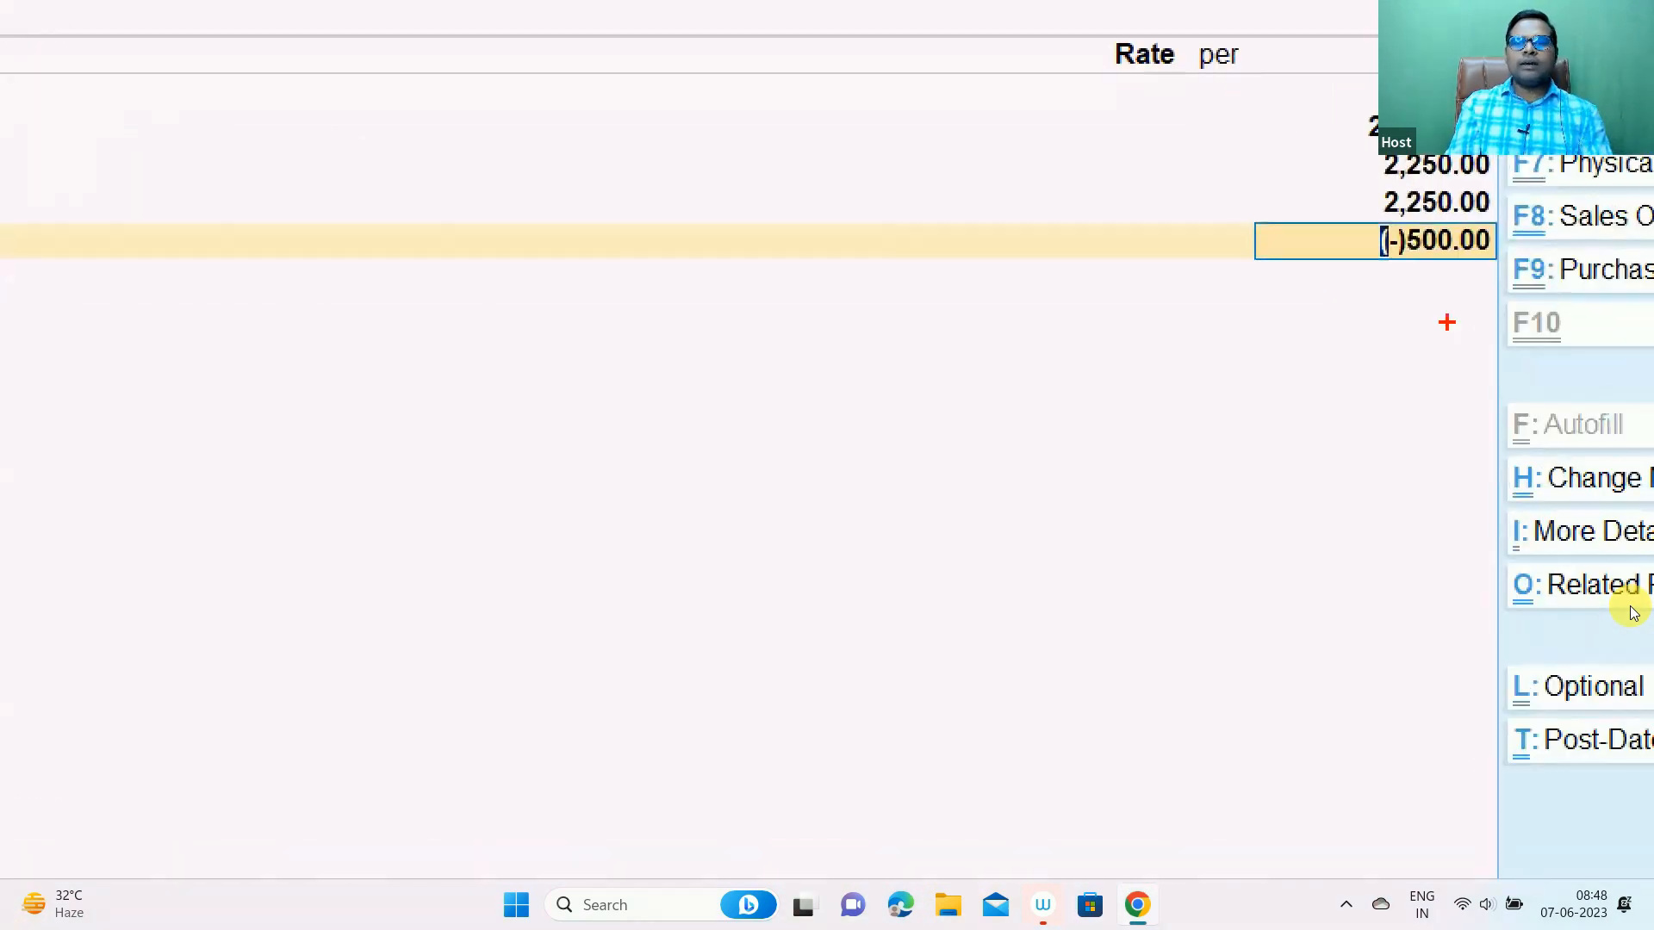
pyautogui.moveTo(1347, 219); pyautogui.dragTo(1496, 313)
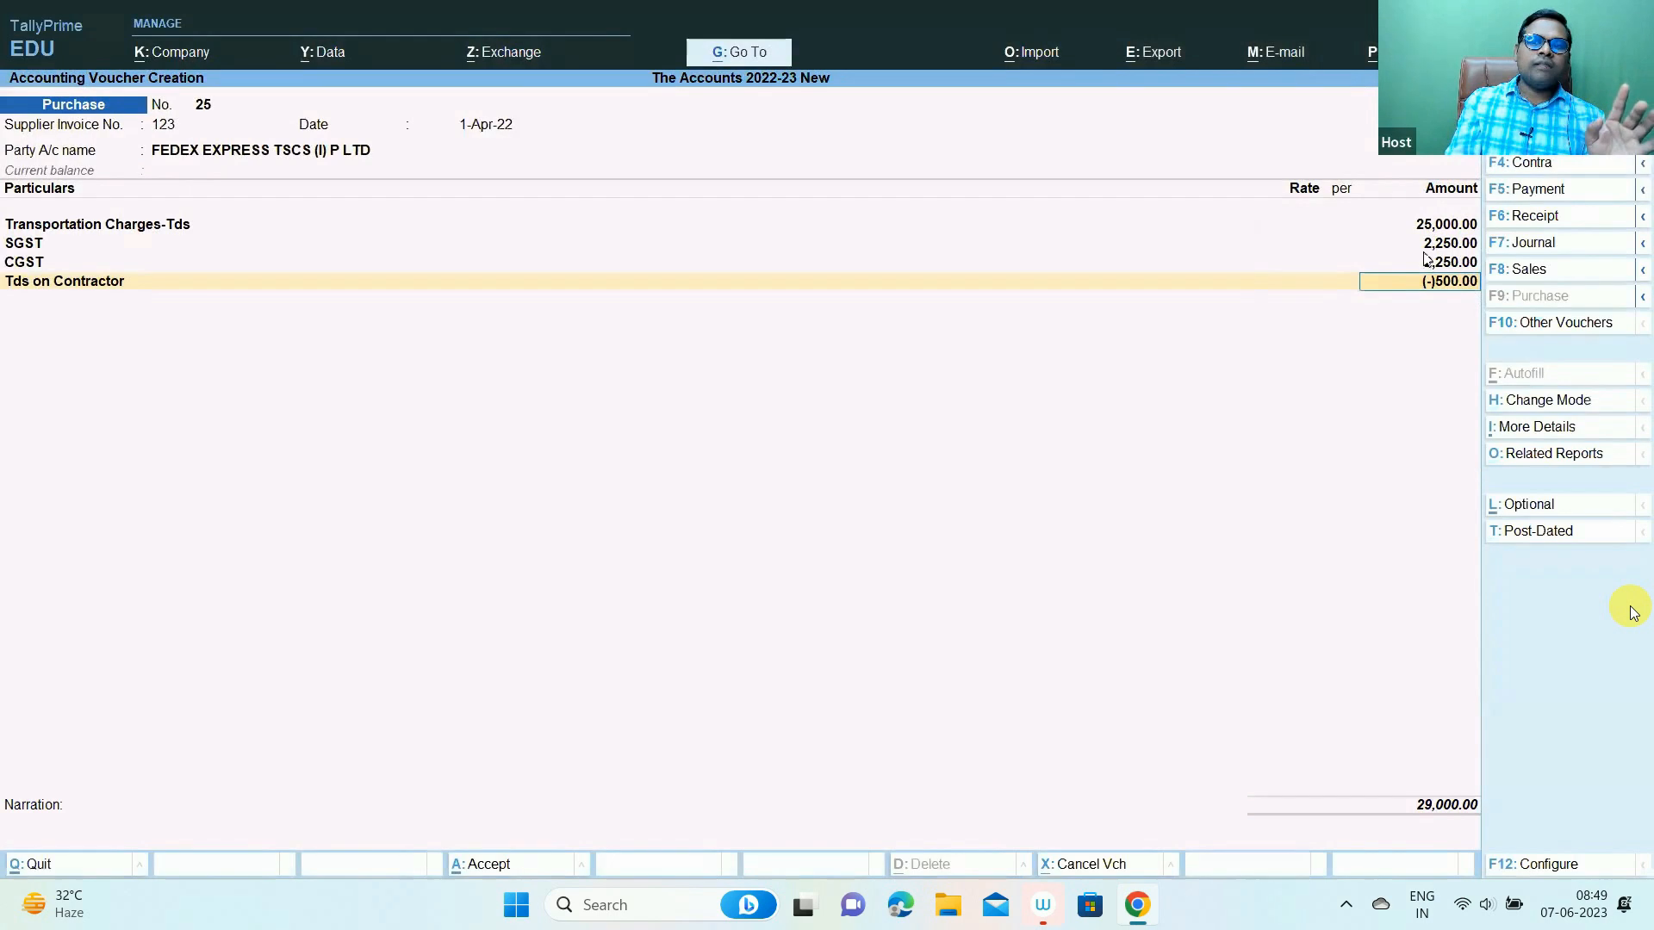
pyautogui.press('ctrl')
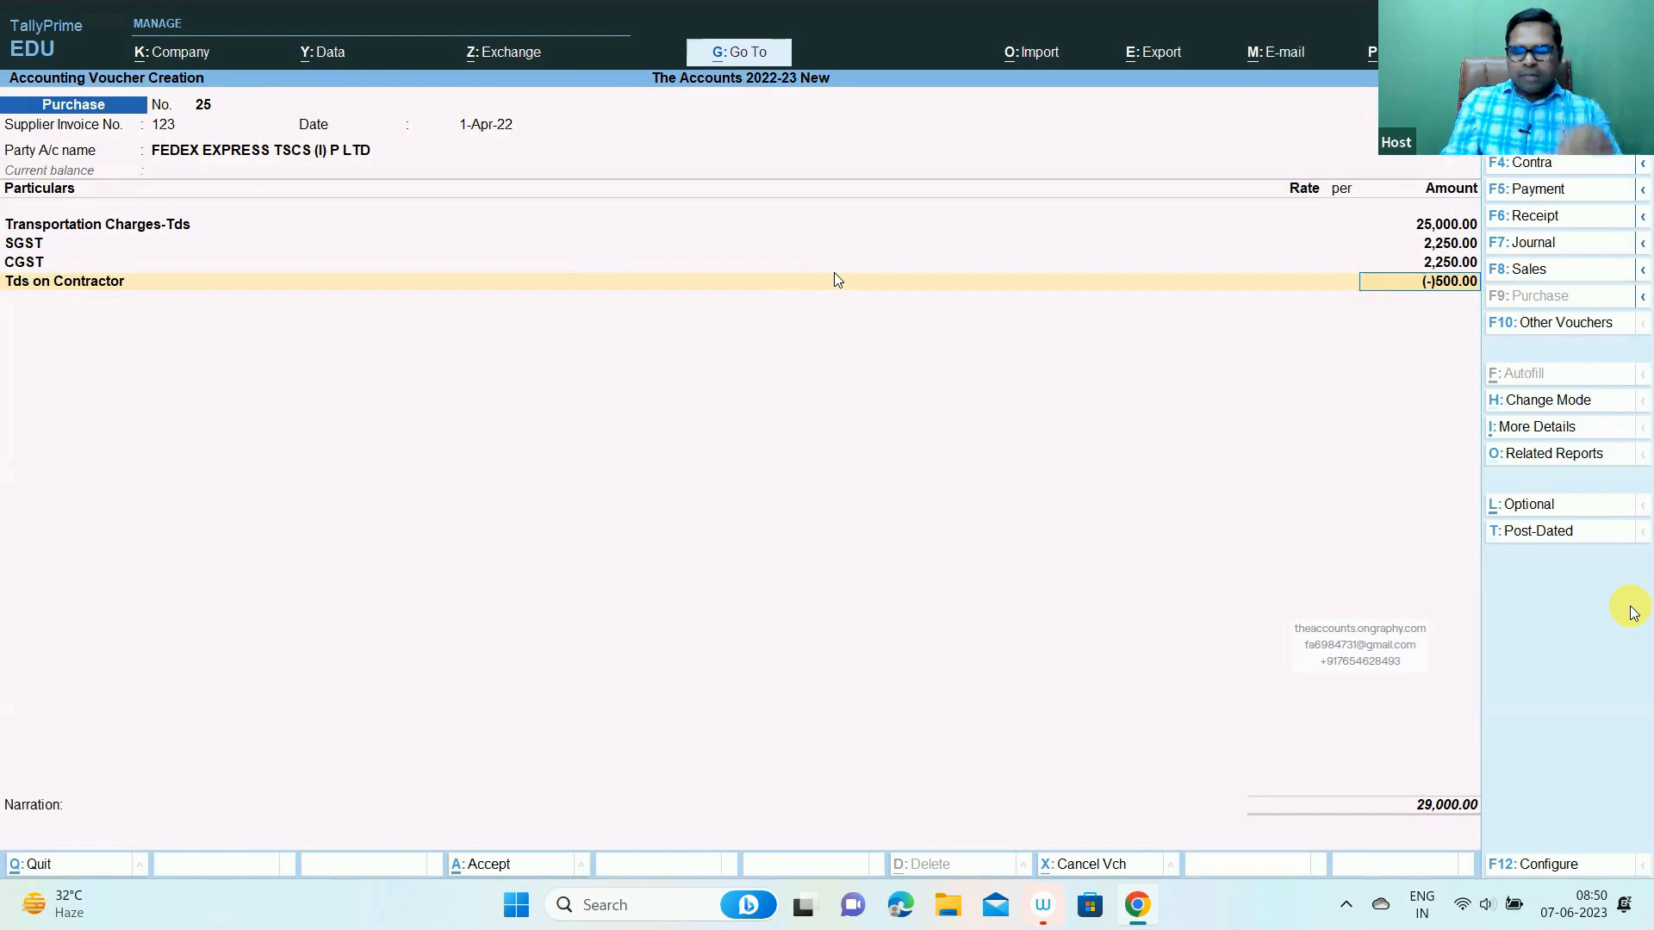
pyautogui.press('Return')
# - In bill-wise details, add New Ref 123 for 29,500.00 Cr
pyautogui.press('Return')
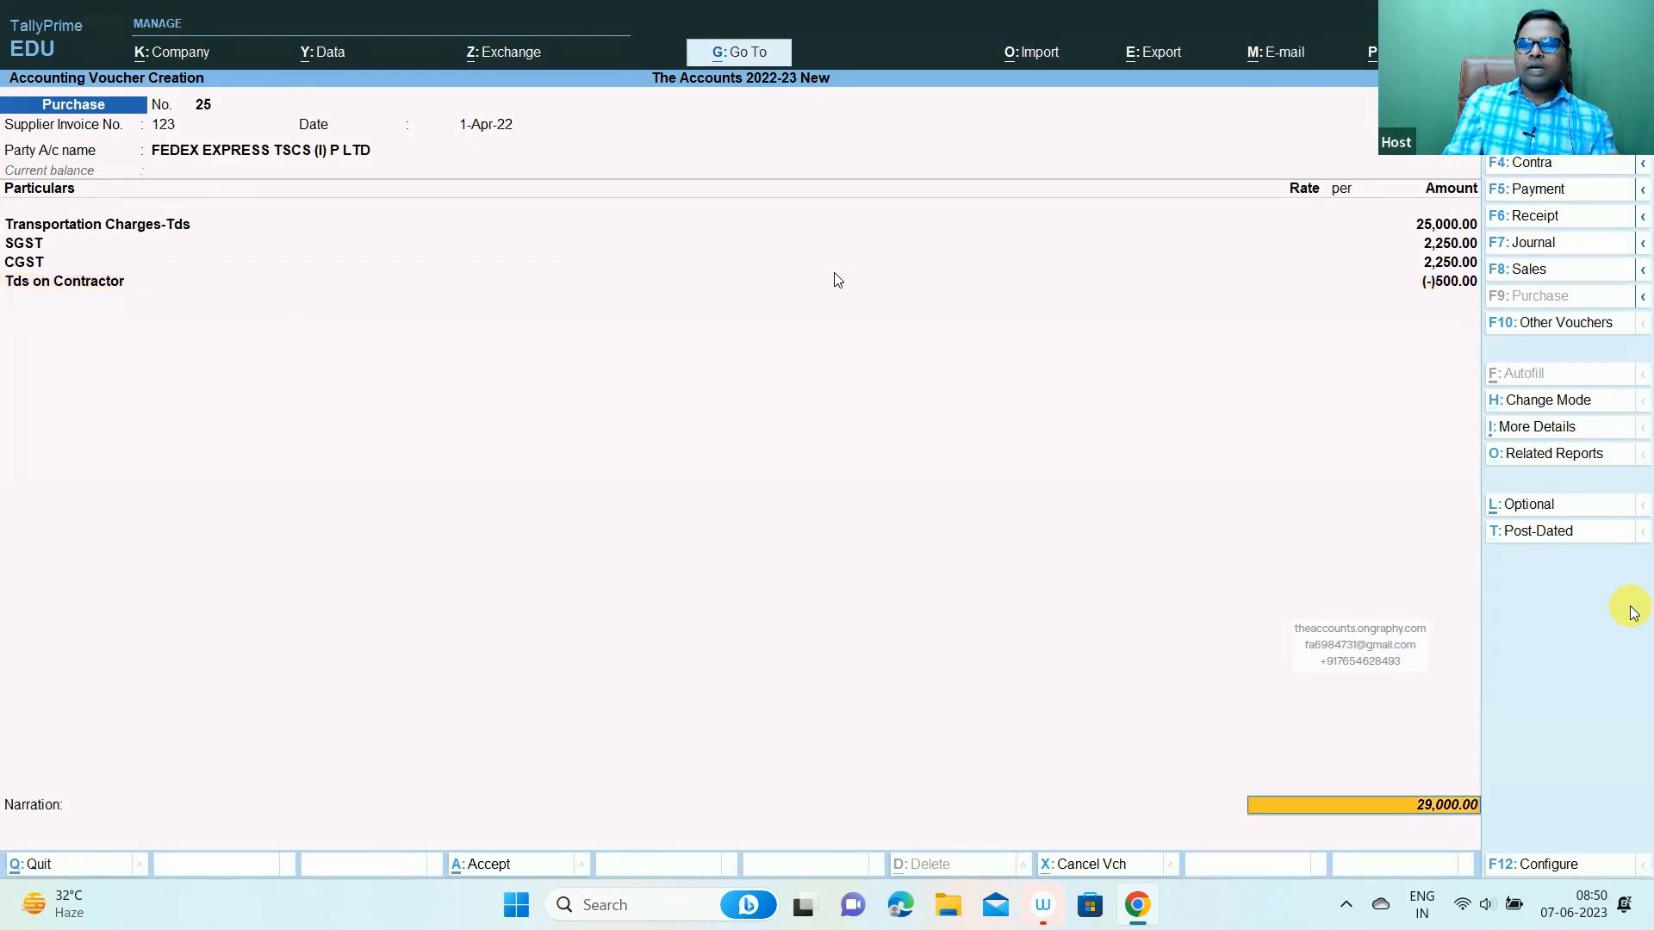
pyautogui.press('Return')
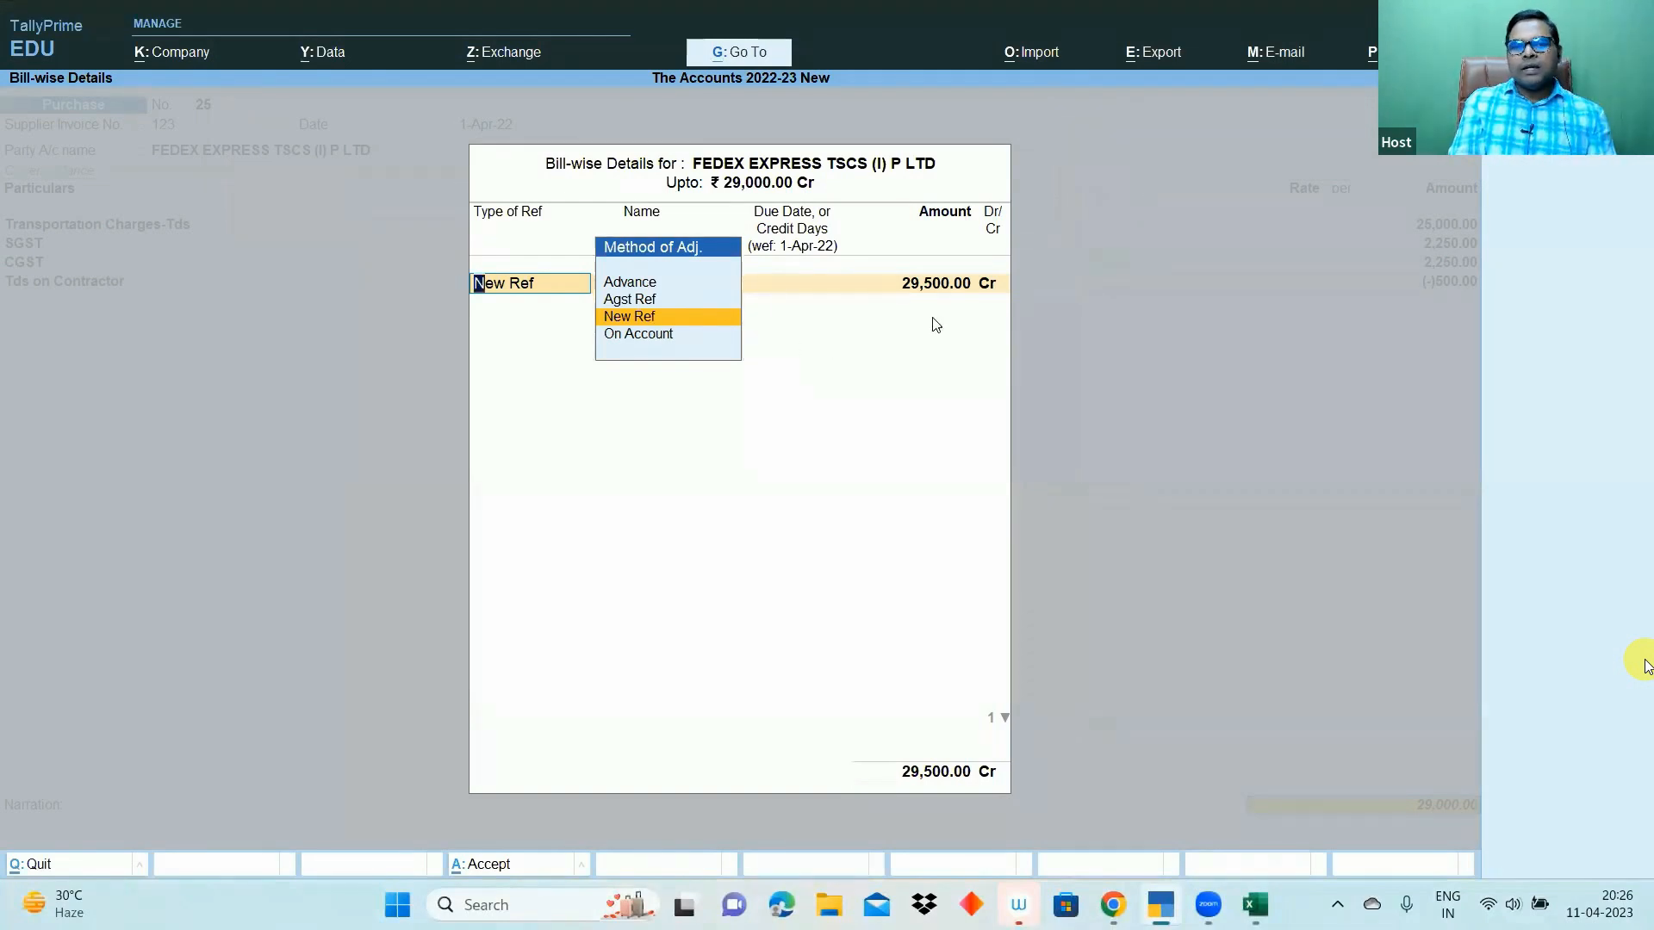
pyautogui.press('Return')
pyautogui.press('Return')
pyautogui.press('Return')
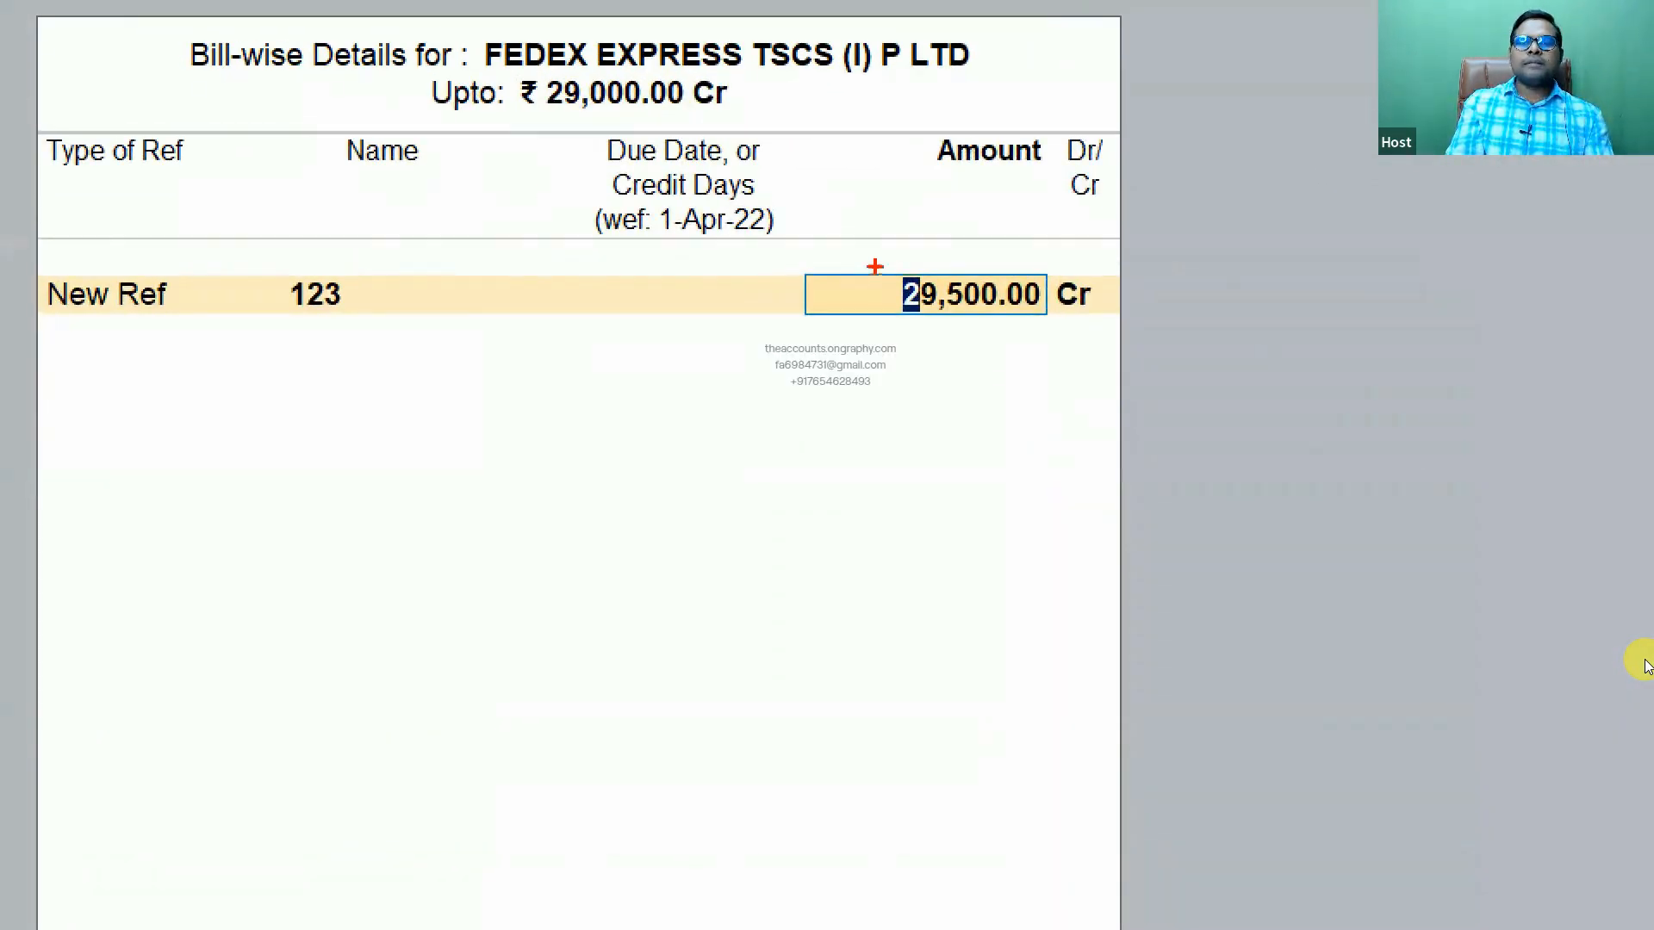
pyautogui.moveTo(864, 251)
pyautogui.mouseDown()
pyautogui.moveTo(1078, 413)
pyautogui.moveTo(1109, 379)
pyautogui.mouseUp()
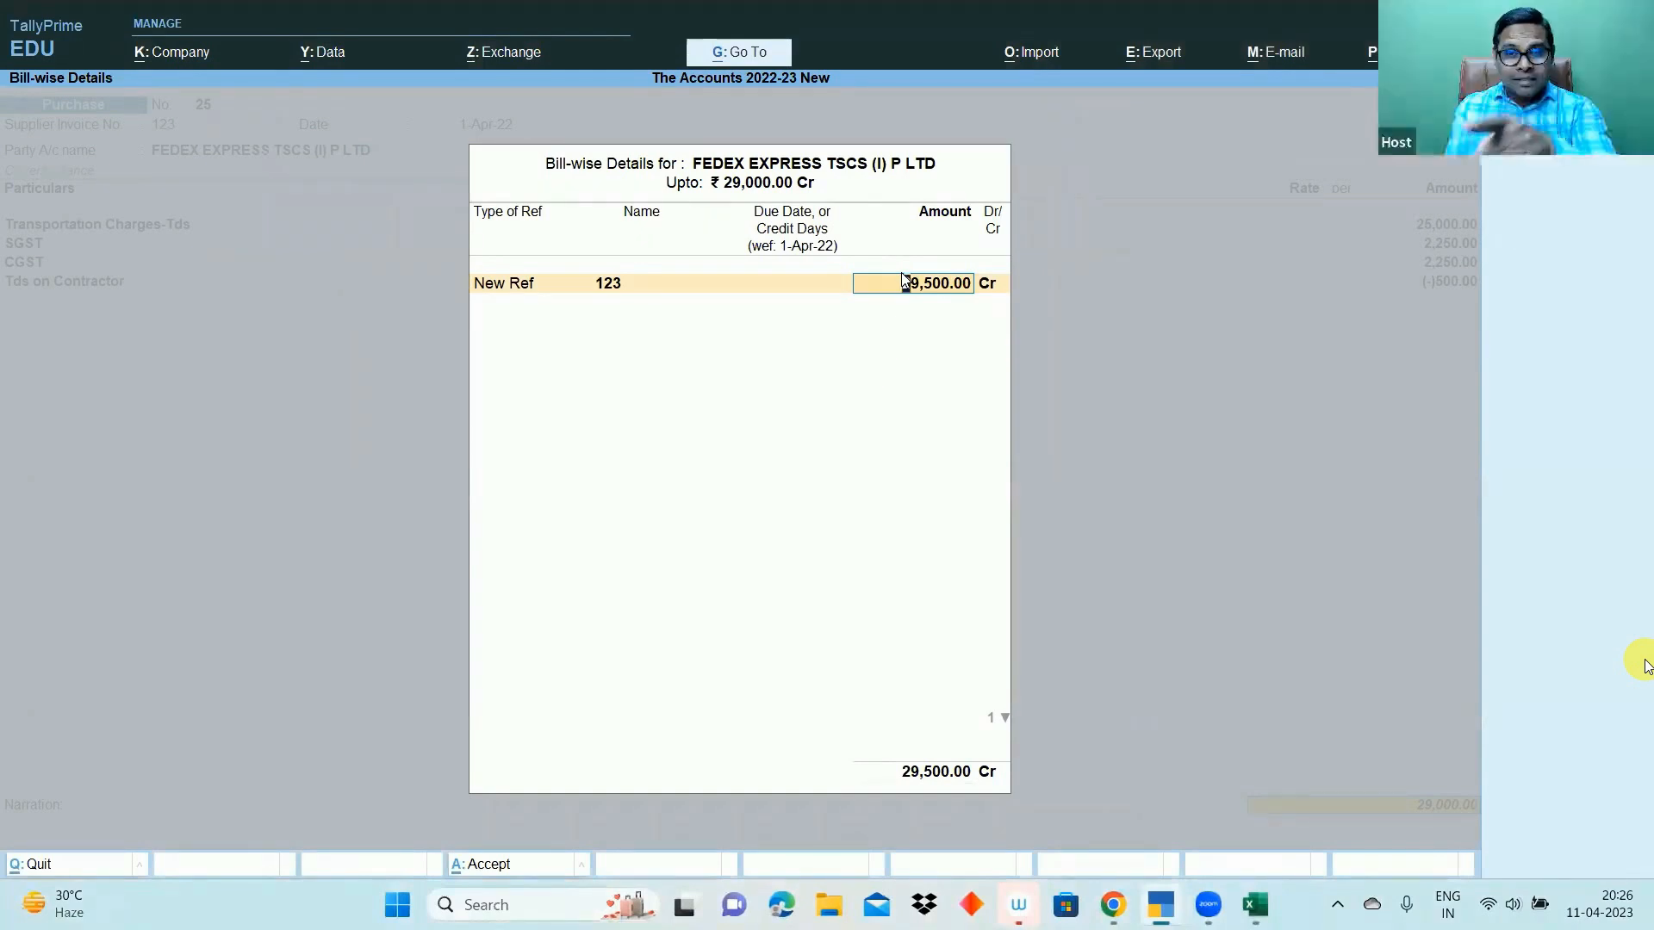
pyautogui.press('Return')
pyautogui.press('Return')
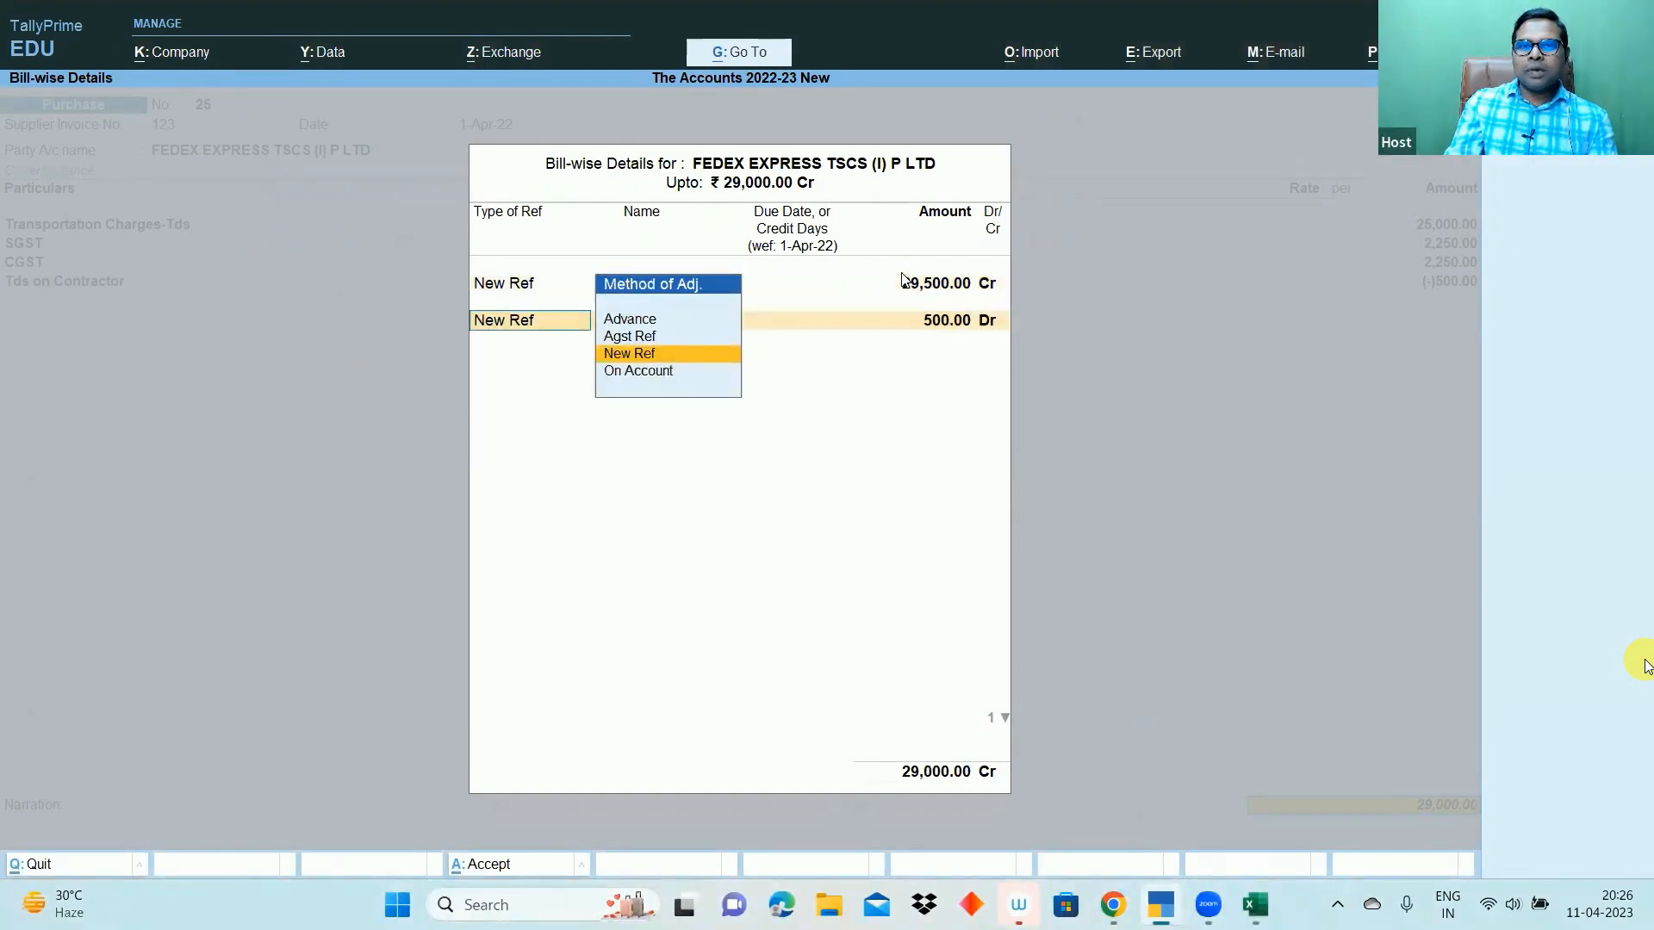
# - Add a second New Ref 123 for 500.00 Dr and save voucher 25
pyautogui.press('Return')
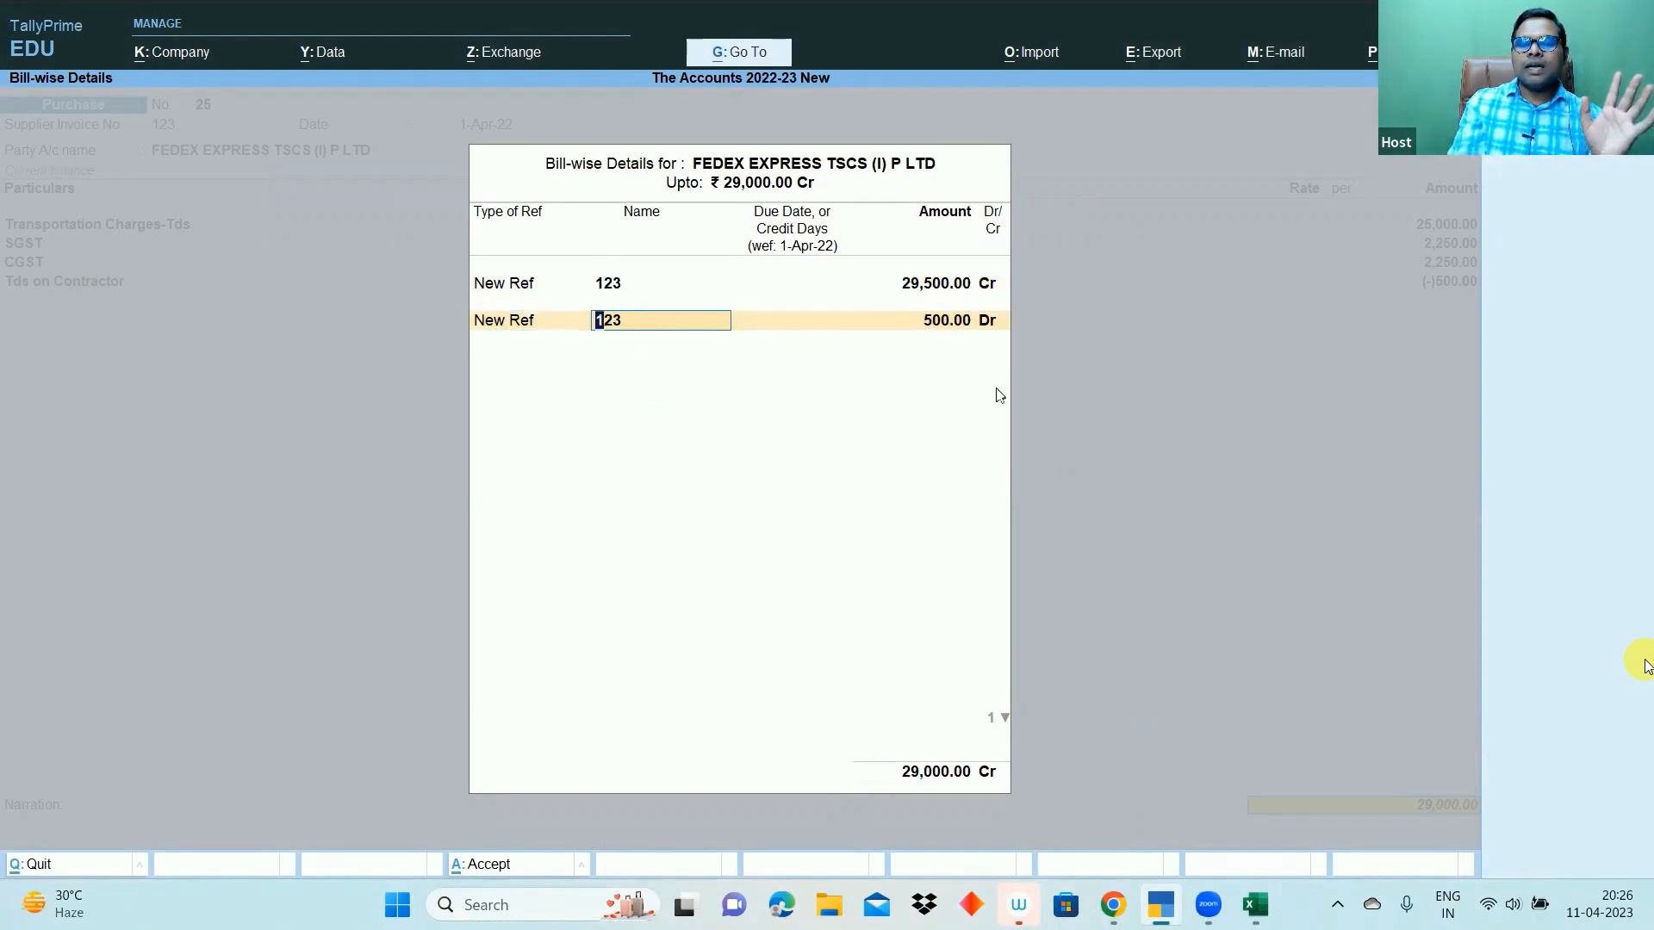
pyautogui.press('Return')
pyautogui.press('Return')
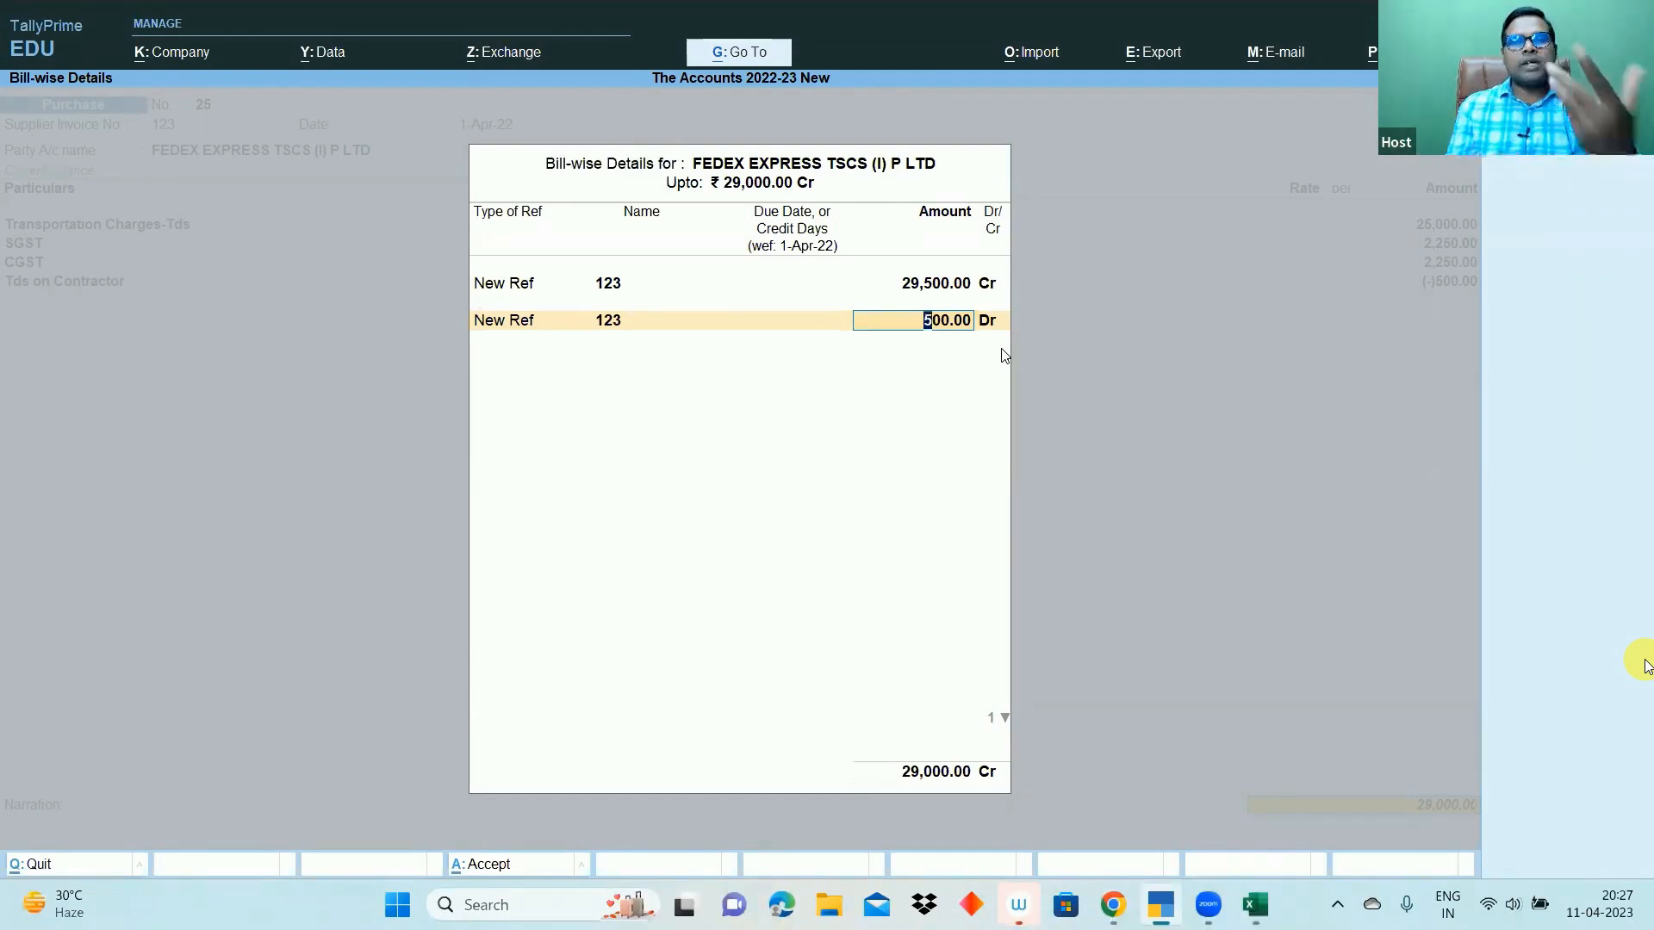
pyautogui.press('ctrl')
pyautogui.moveTo(797, 705); pyautogui.dragTo(1070, 838)
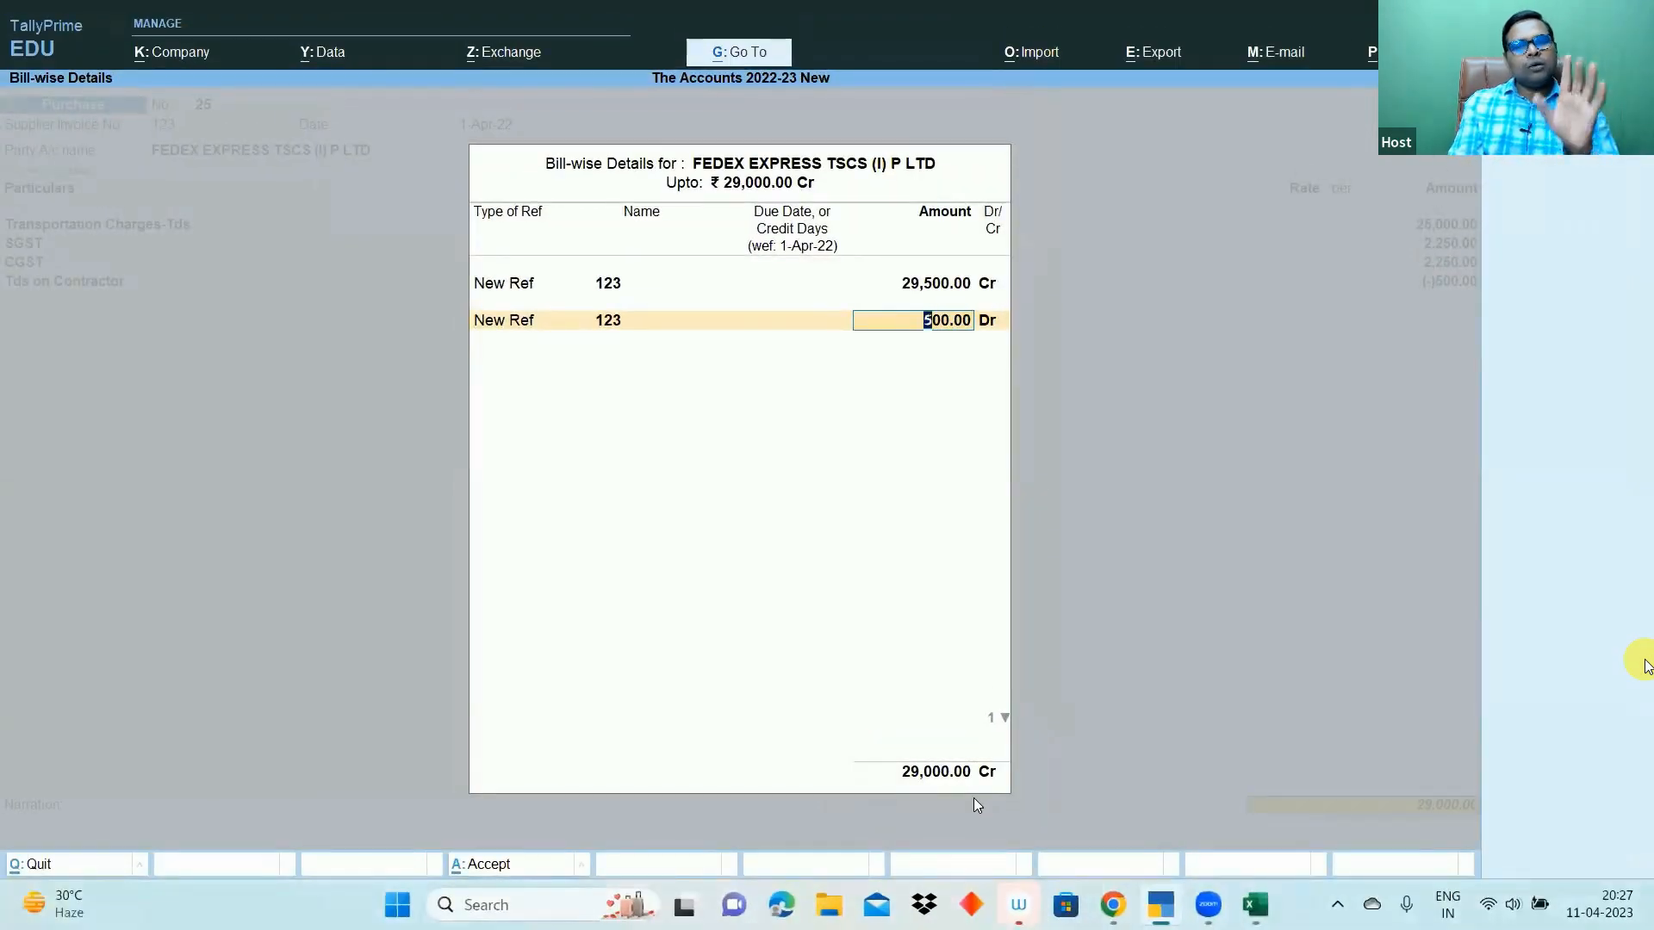
pyautogui.press('Return')
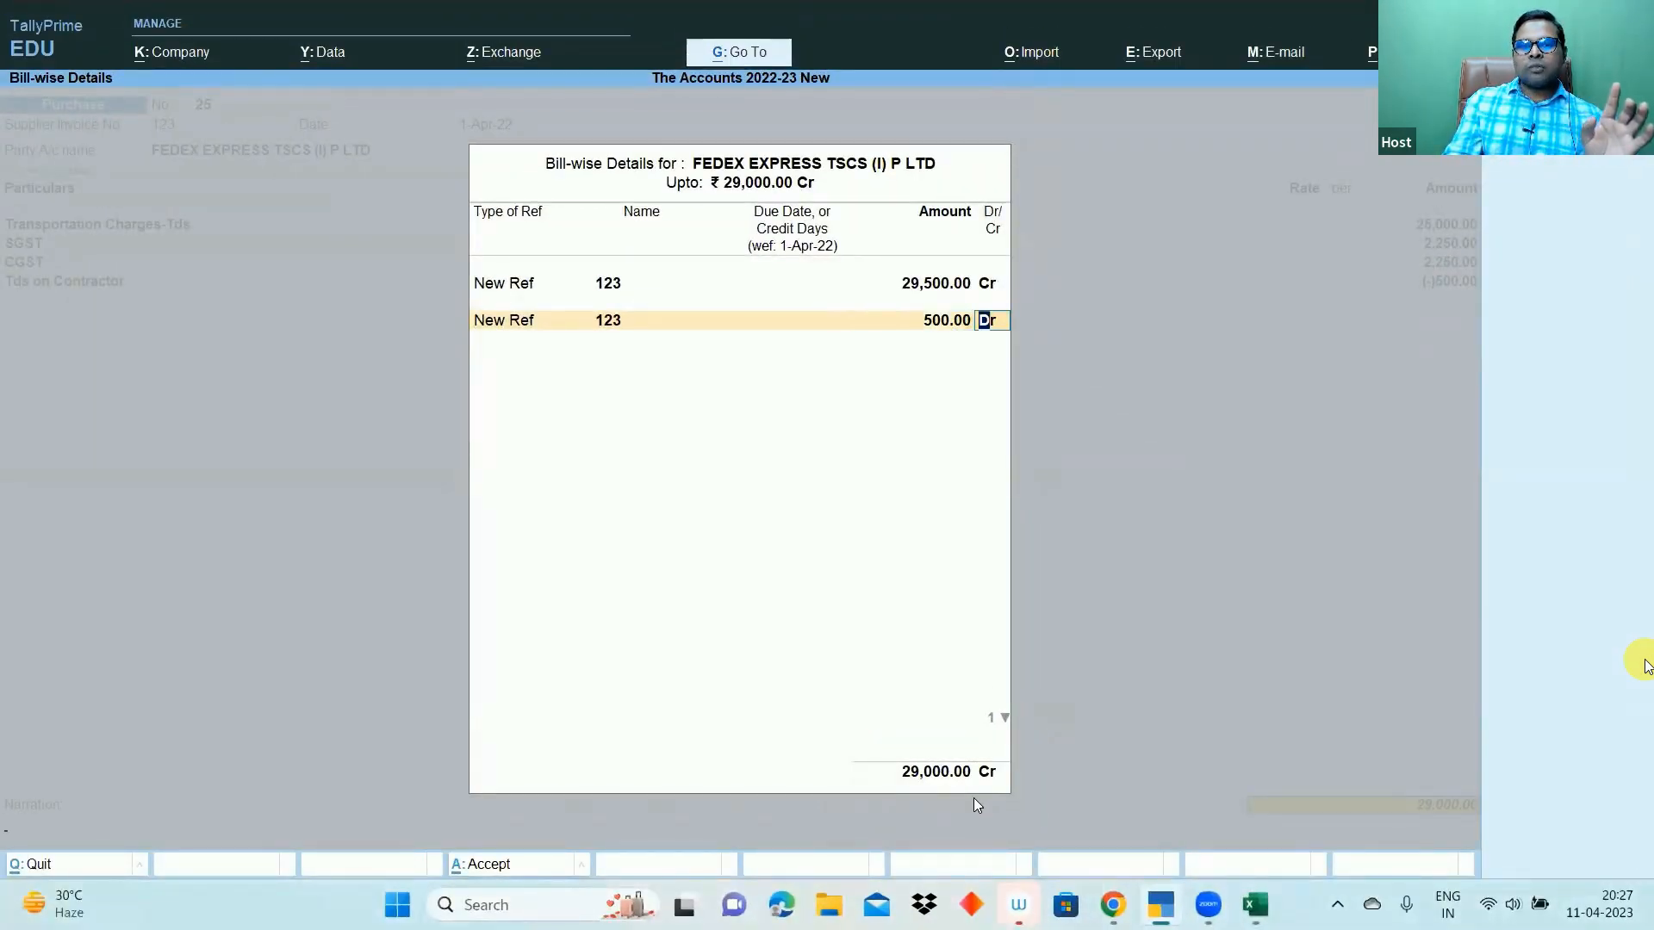
pyautogui.press('Return')
pyautogui.press('Return')
pyautogui.press('Return')
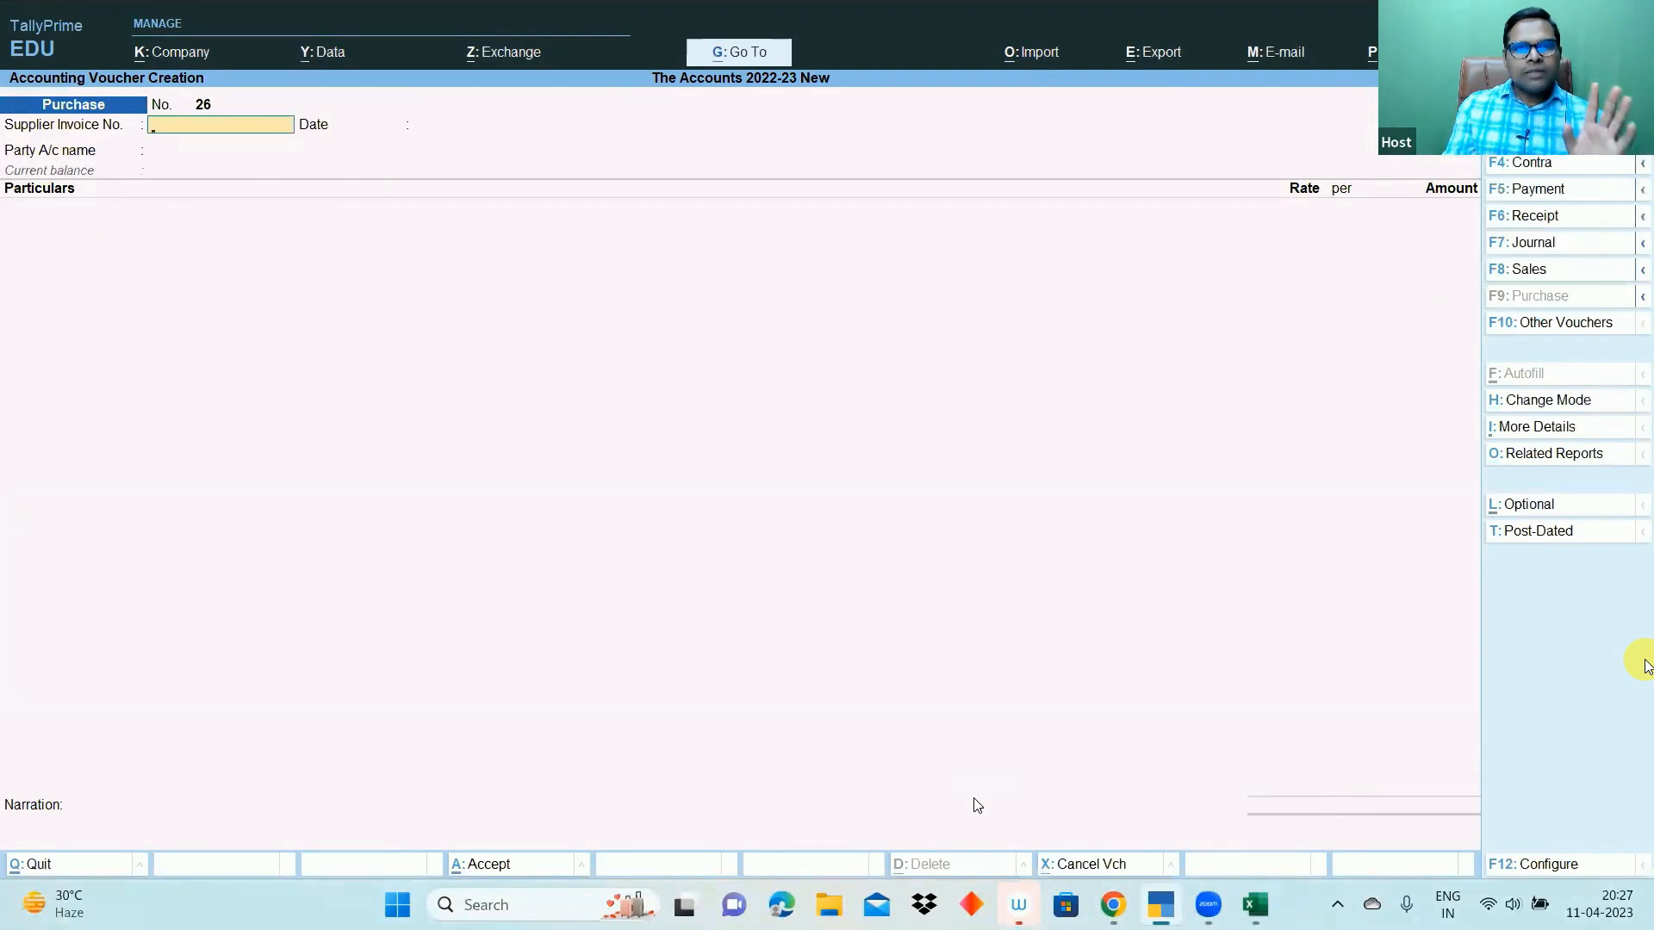
# - Open the FEDEX ledger's voucher report from the main menu
pyautogui.press('Escape')
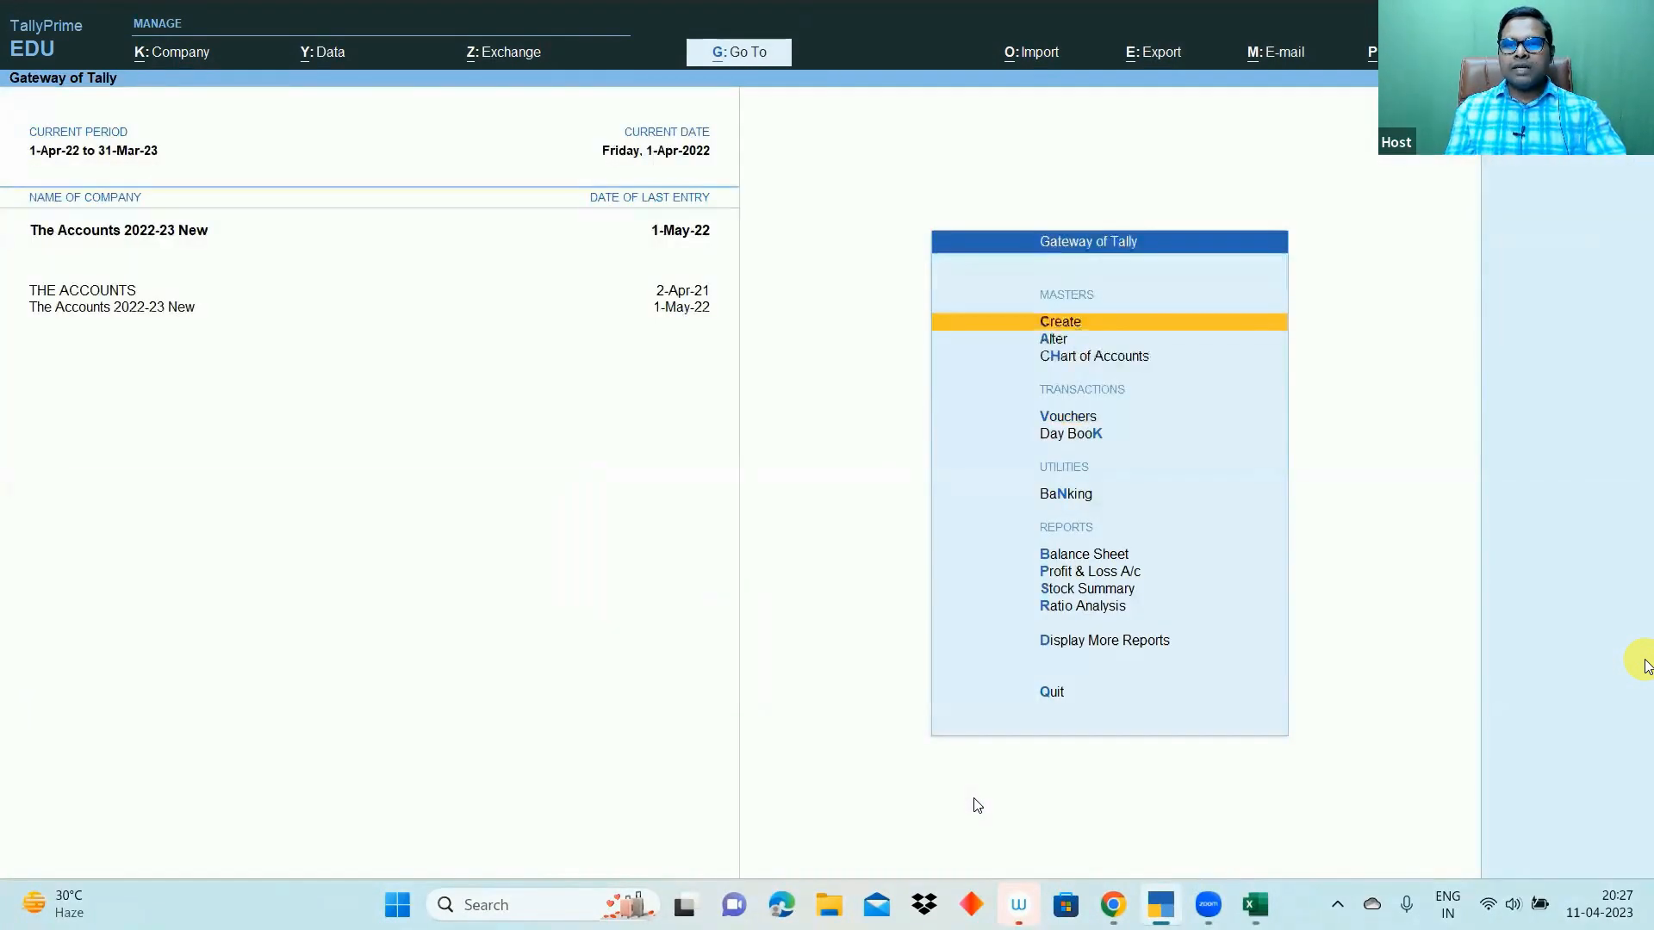
pyautogui.write('dalDh')
pyautogui.press('BackSpace')
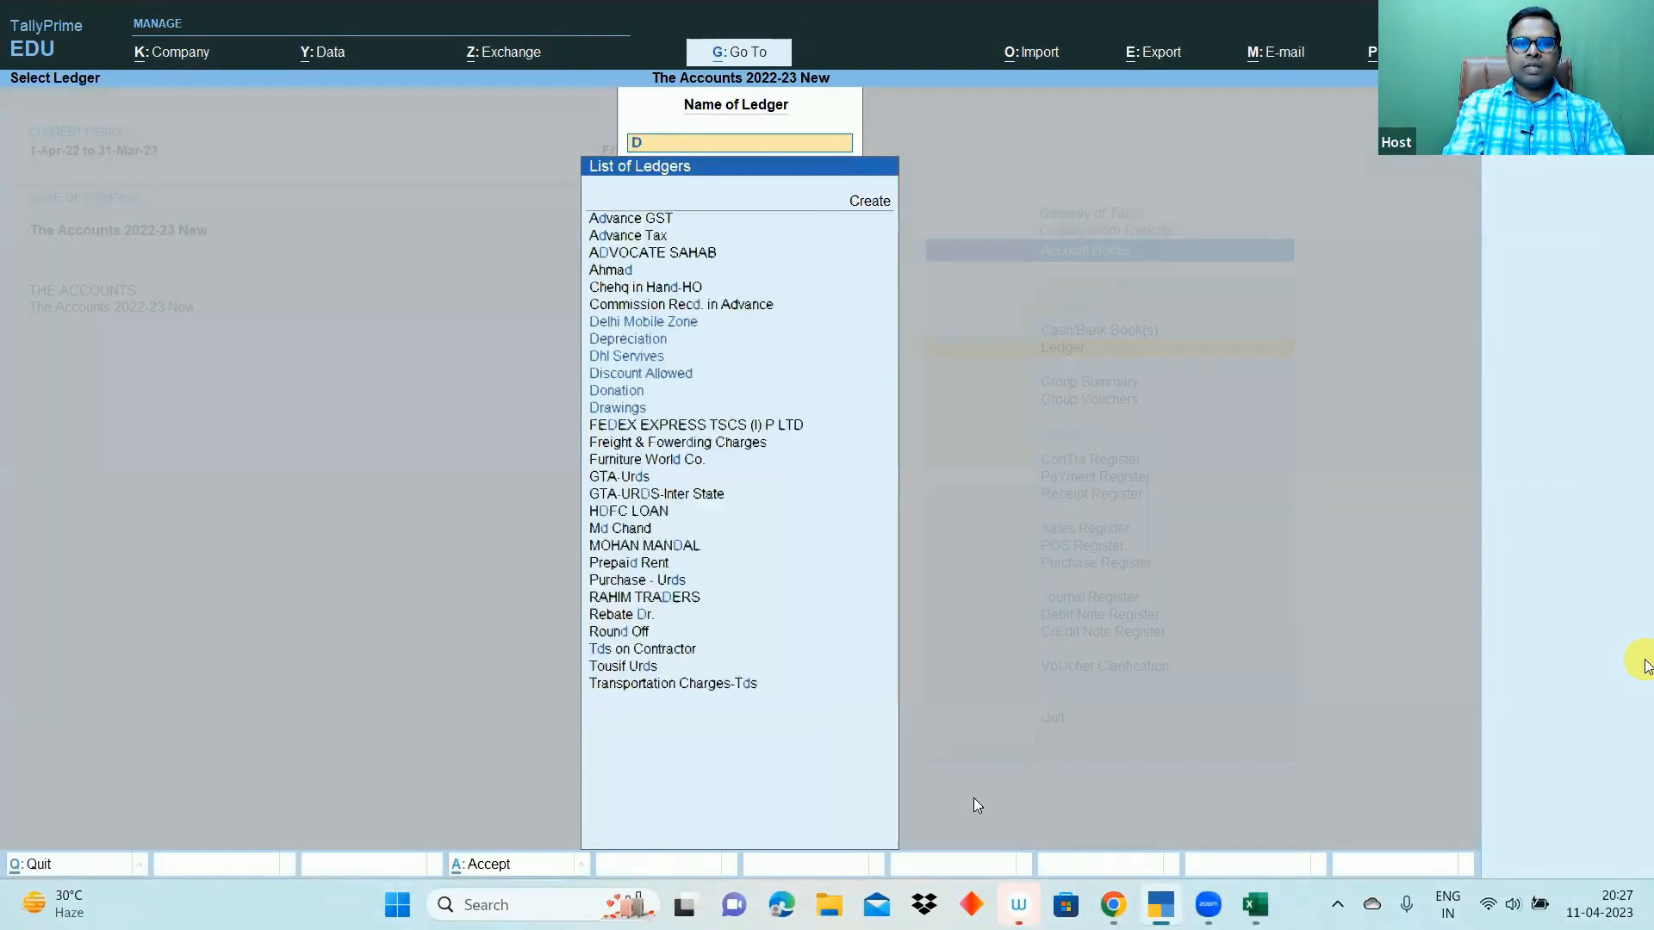
pyautogui.press('BackSpace')
pyautogui.write('Fe')
pyautogui.press('Return')
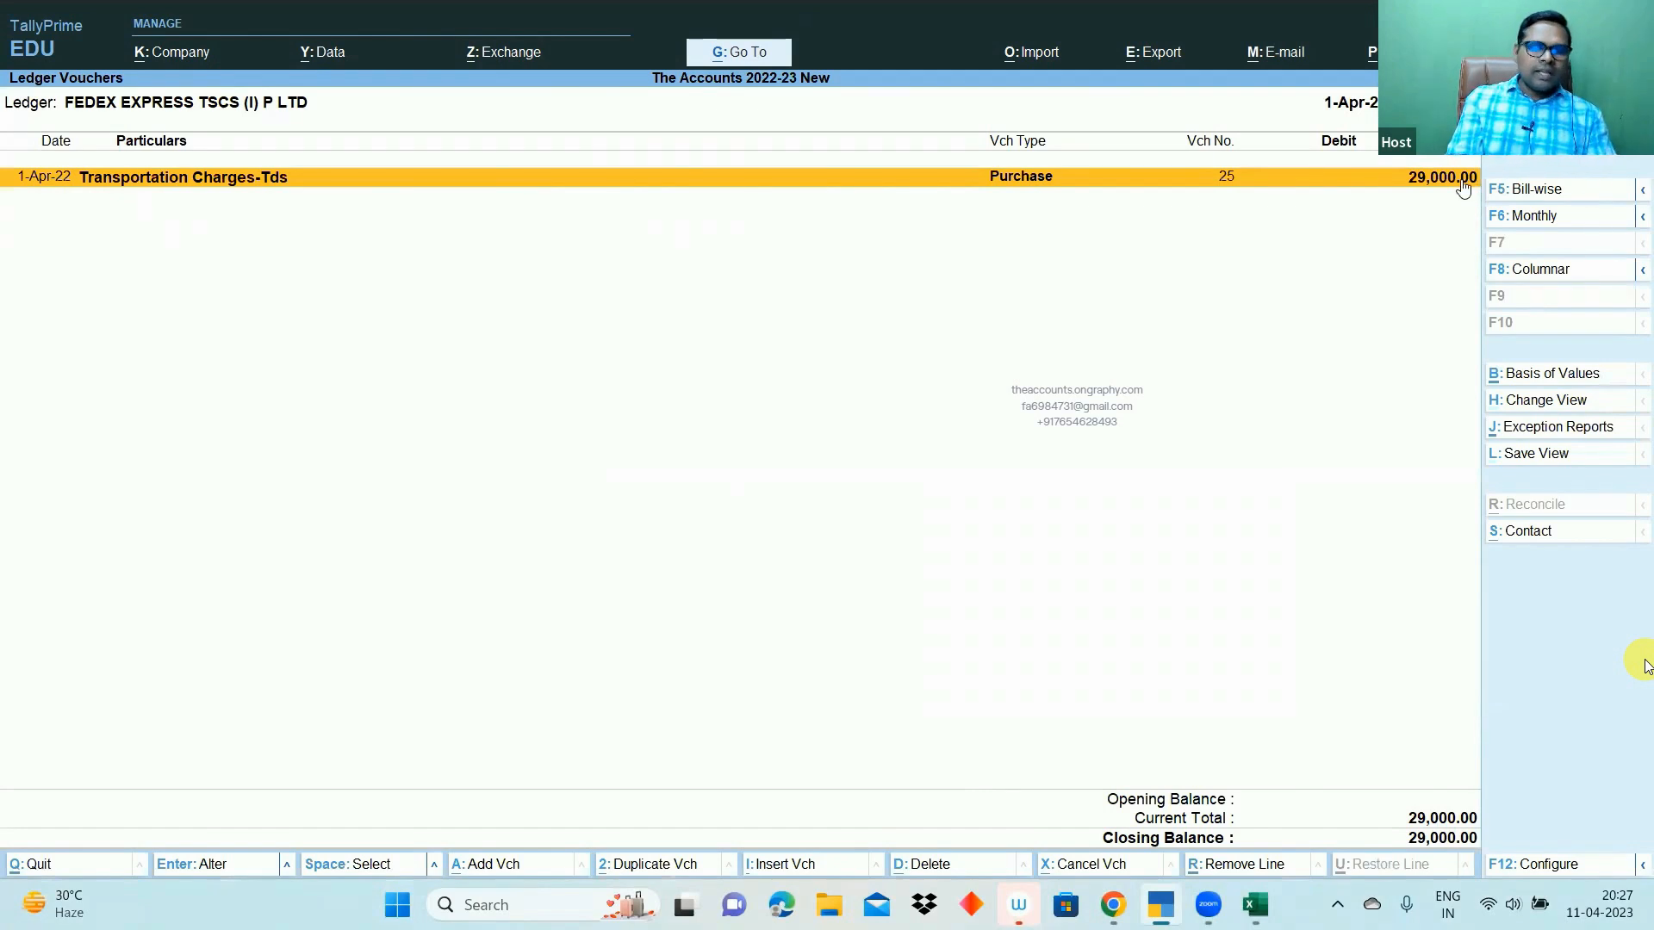
# - Show each voucher's ledger breakdown with Alt+F5, then close the FEDEX report
pyautogui.hotkey('ctrl', '1')
pyautogui.click(1360, 169)
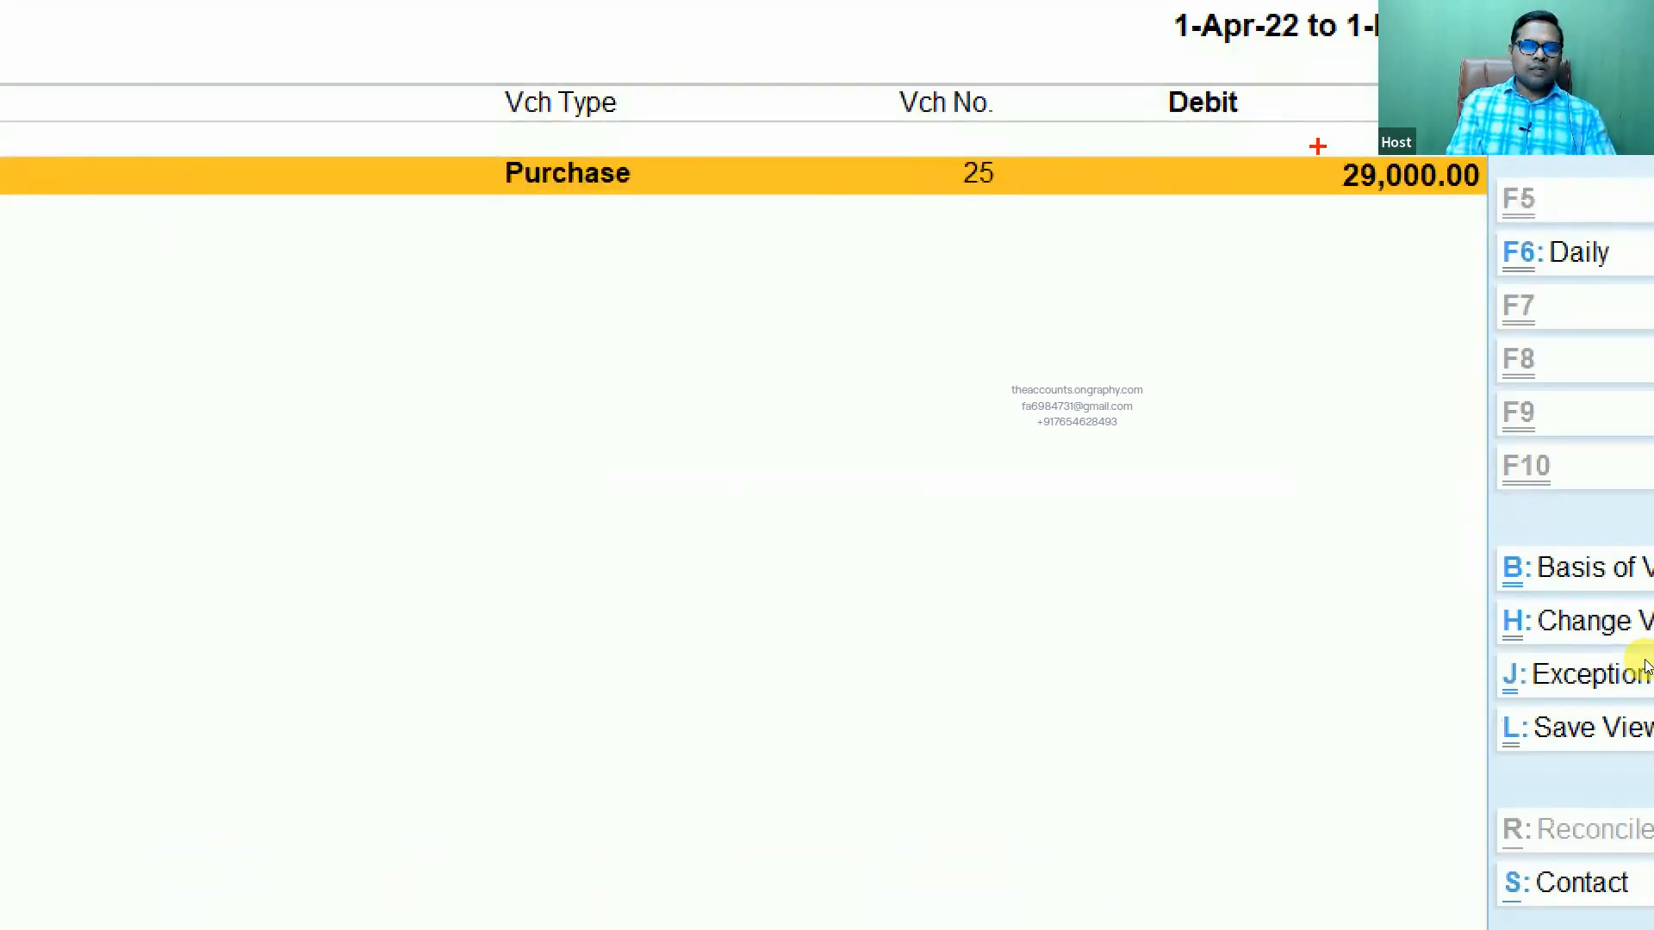
pyautogui.moveTo(1317, 146)
pyautogui.mouseDown()
pyautogui.moveTo(1421, 240)
pyautogui.moveTo(1491, 259)
pyautogui.mouseUp()
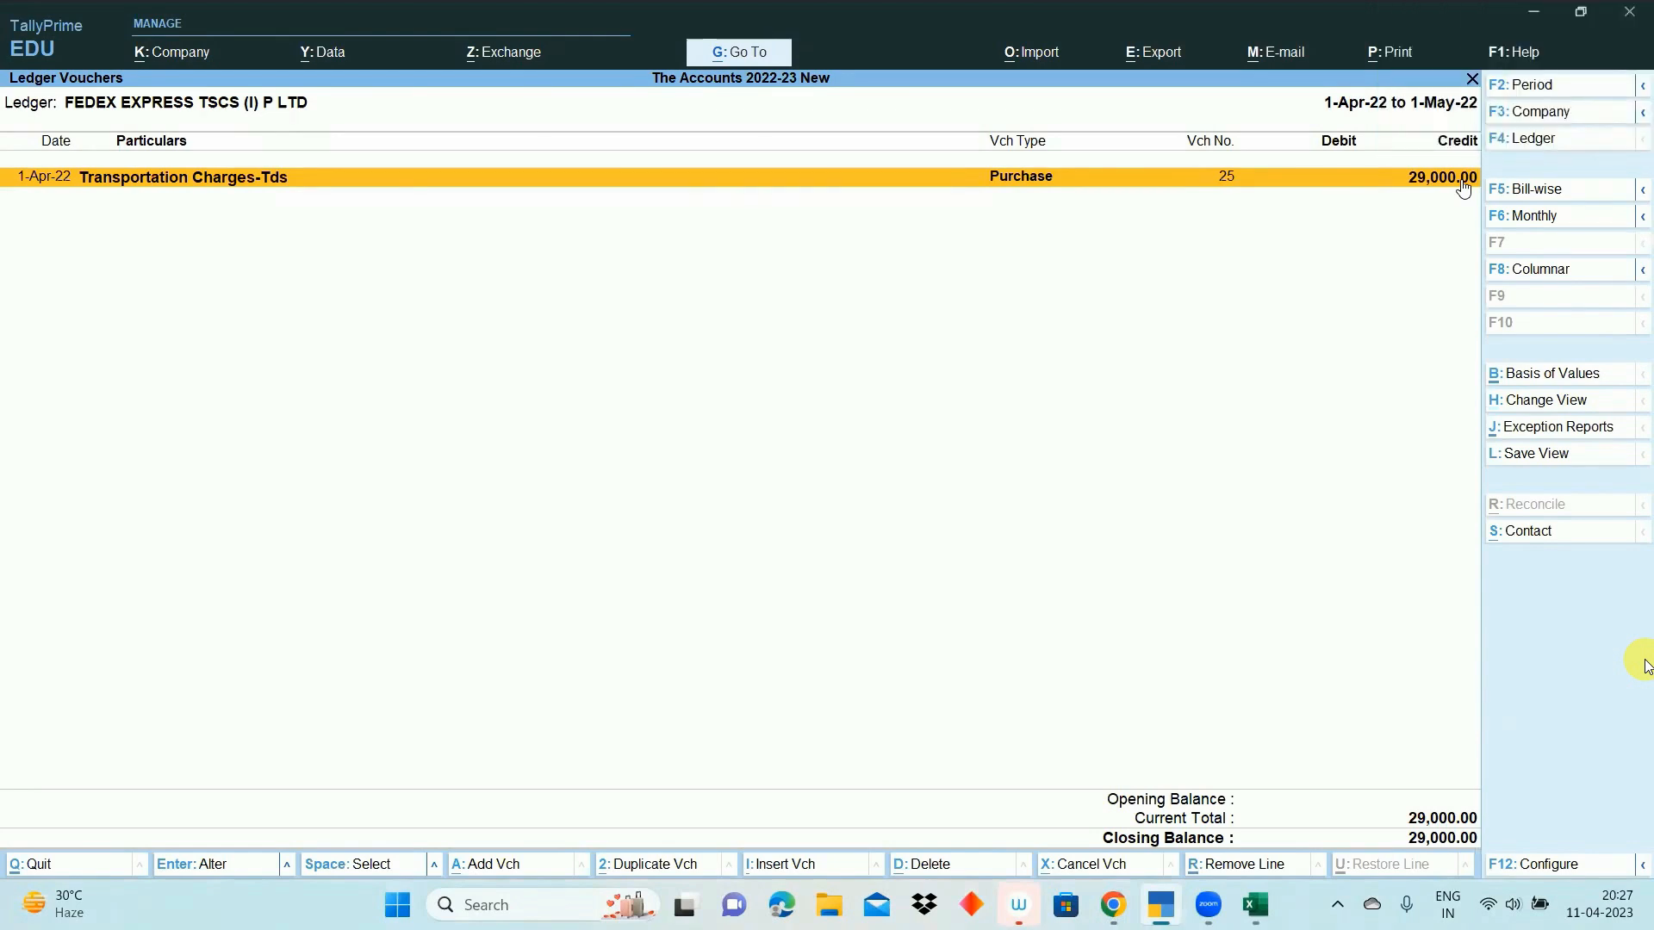
pyautogui.hotkey('alt', 'F5')
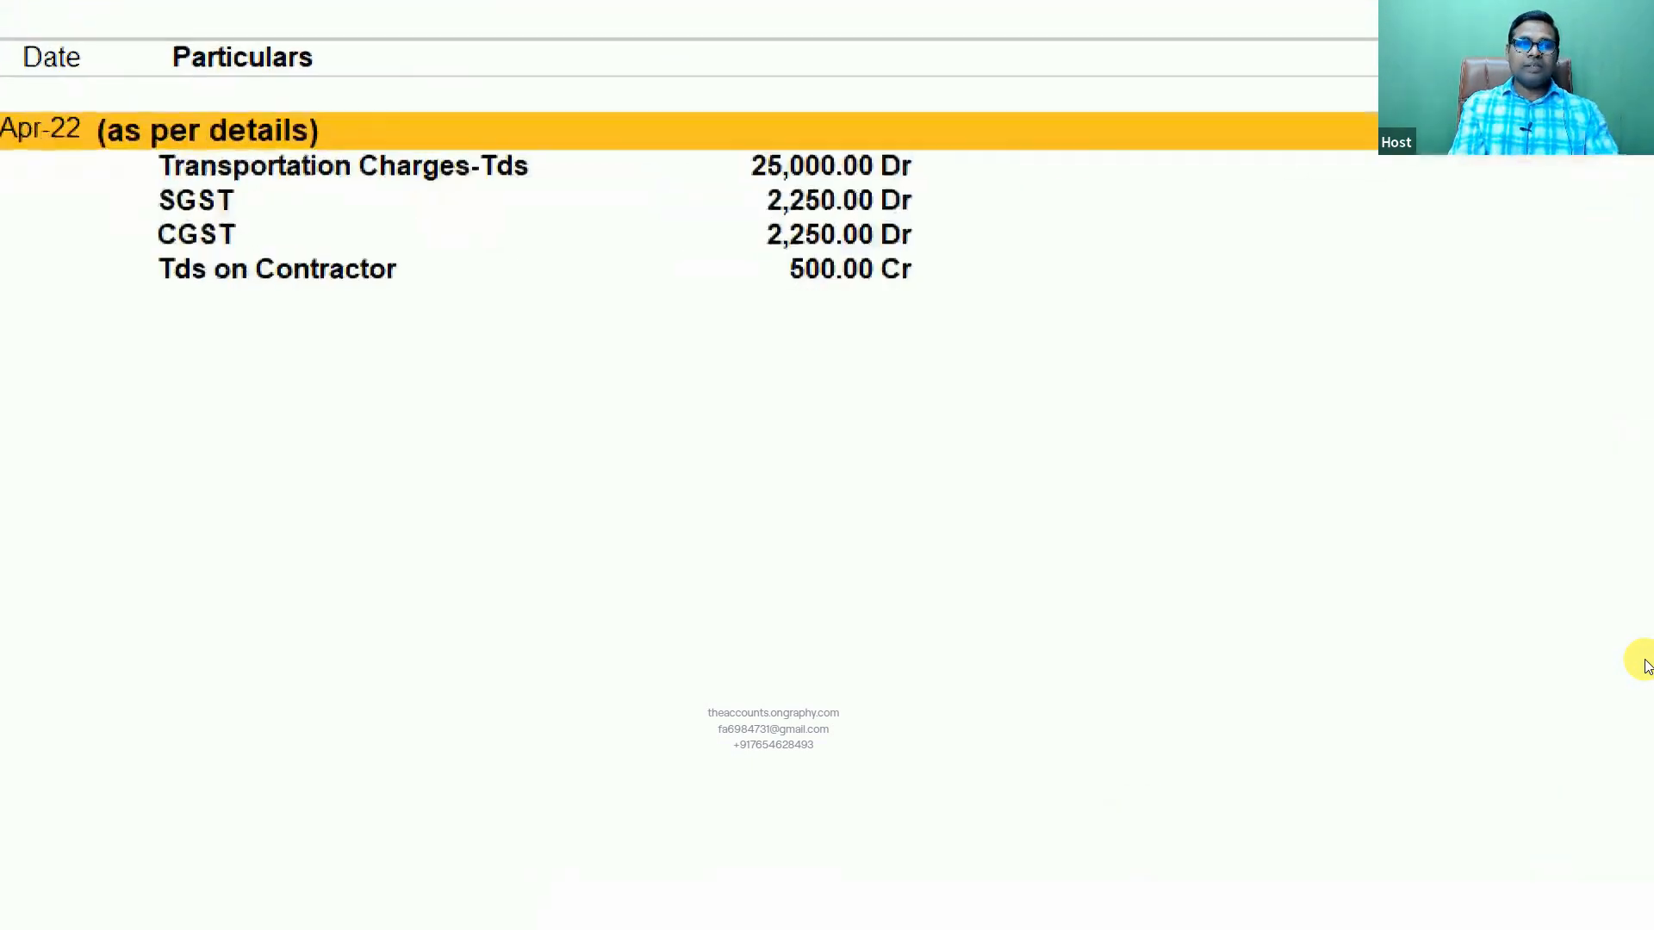
pyautogui.moveTo(142, 145)
pyautogui.mouseDown()
pyautogui.moveTo(690, 284)
pyautogui.moveTo(1014, 319)
pyautogui.mouseUp()
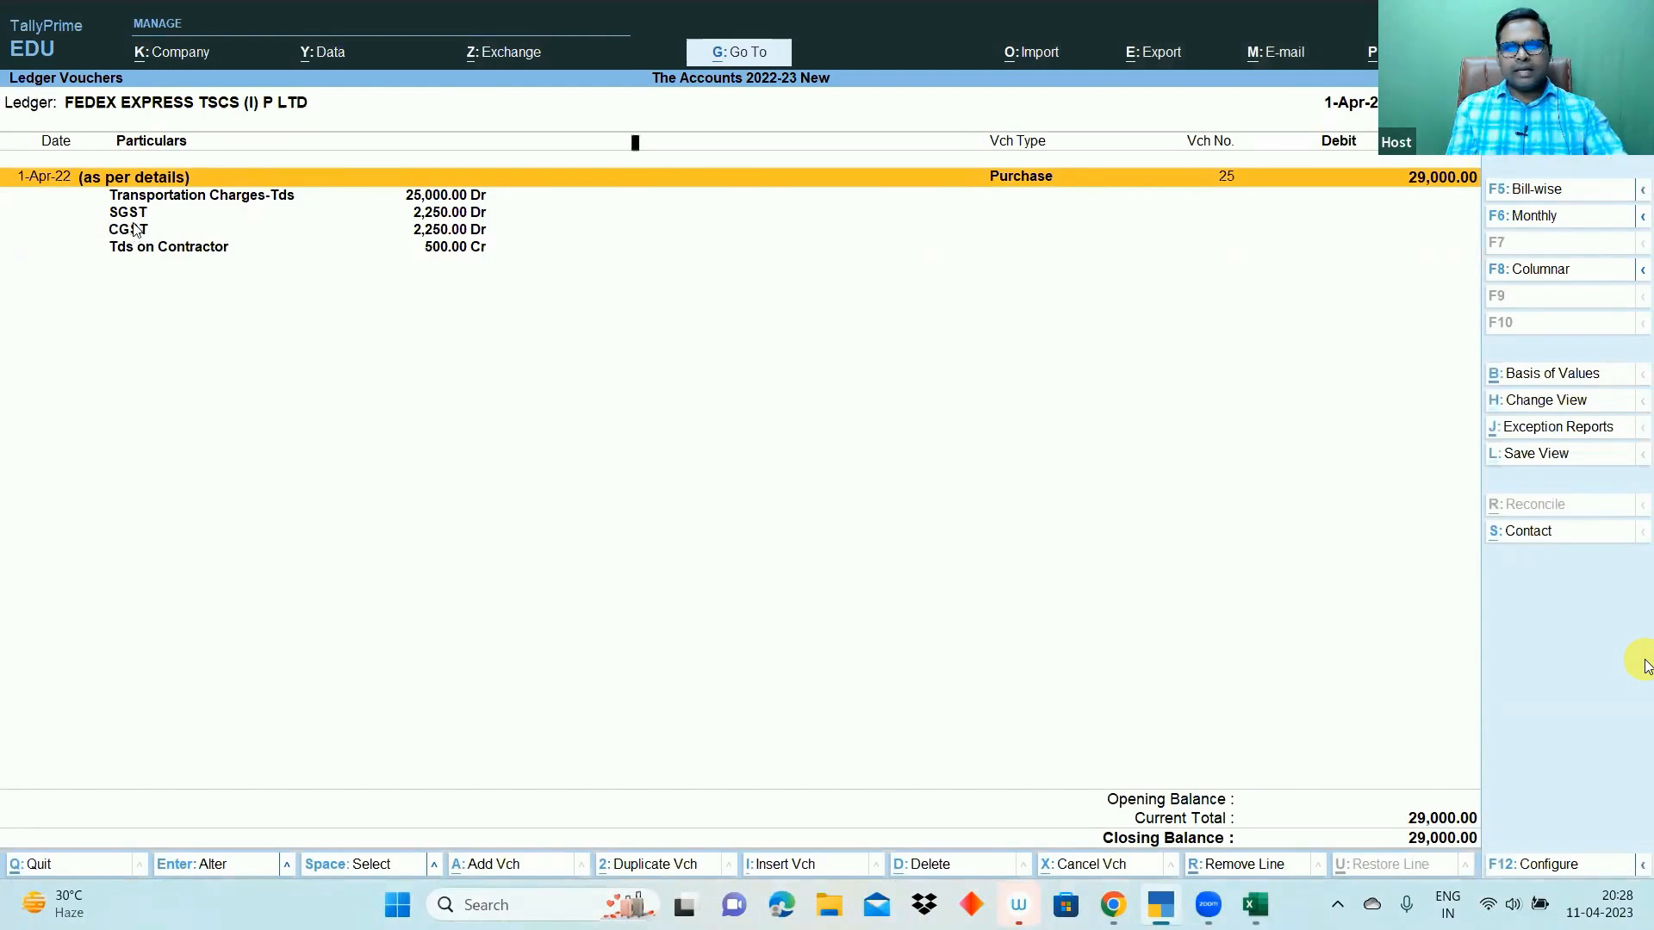
pyautogui.press('Escape')
pyautogui.press('Escape')
pyautogui.press('Escape')
pyautogui.press('Escape')
pyautogui.press('Escape')
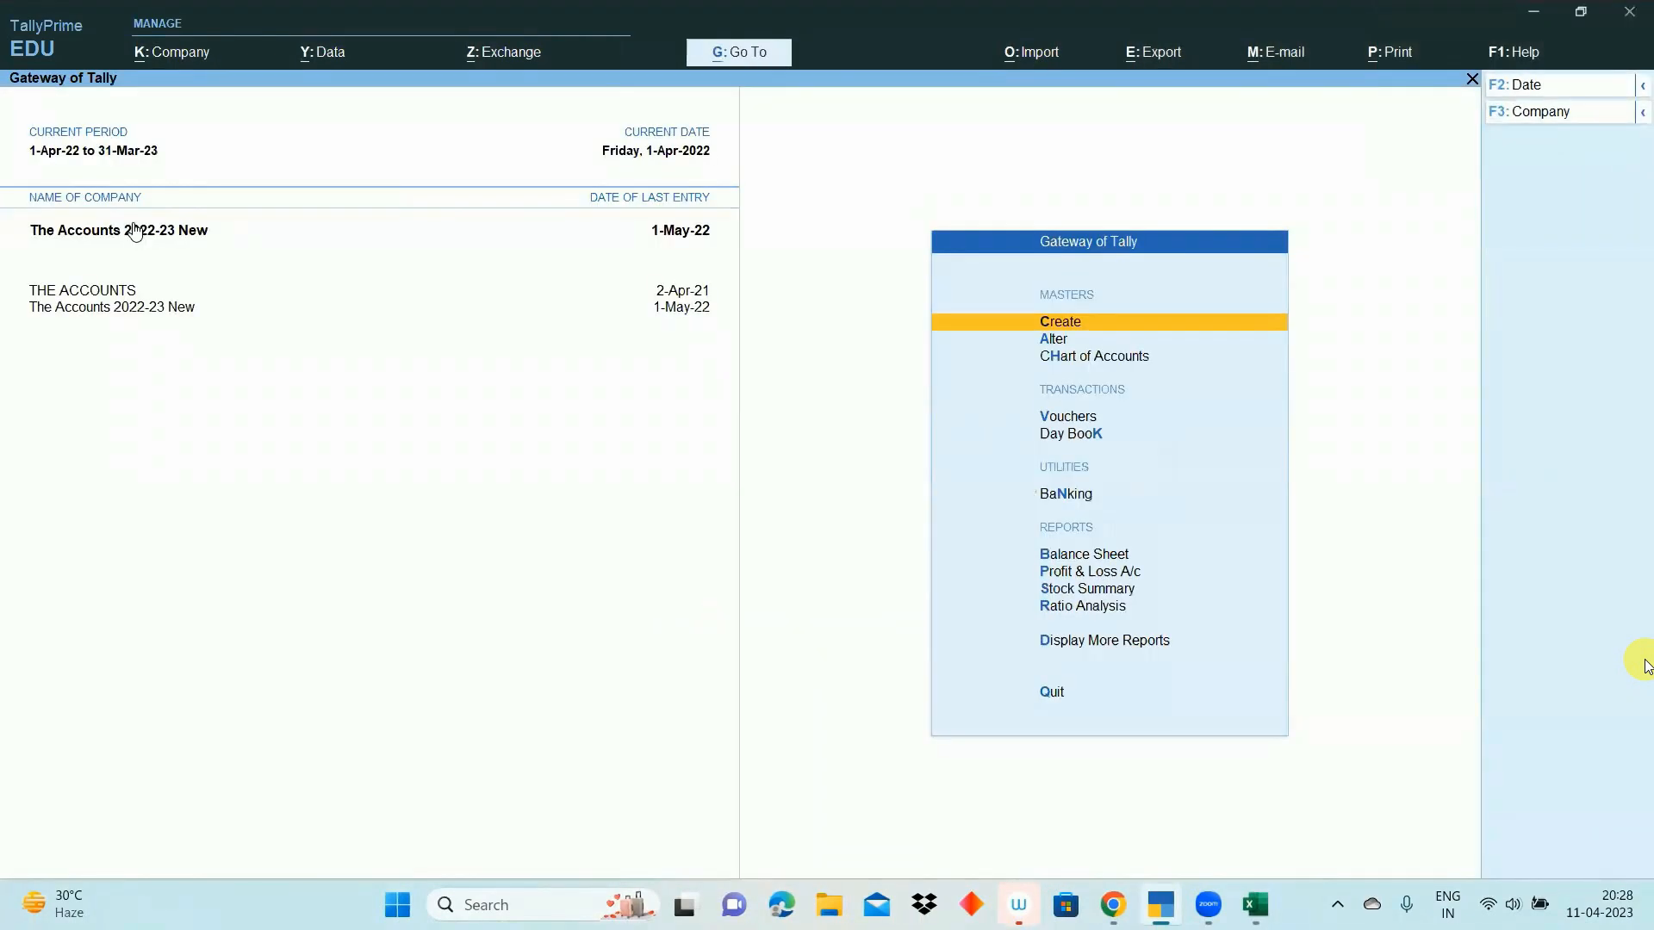
# - Glance at the Excel TDS workbook and start a new purchase voucher
pyautogui.hotkey('alt', 'Tab')
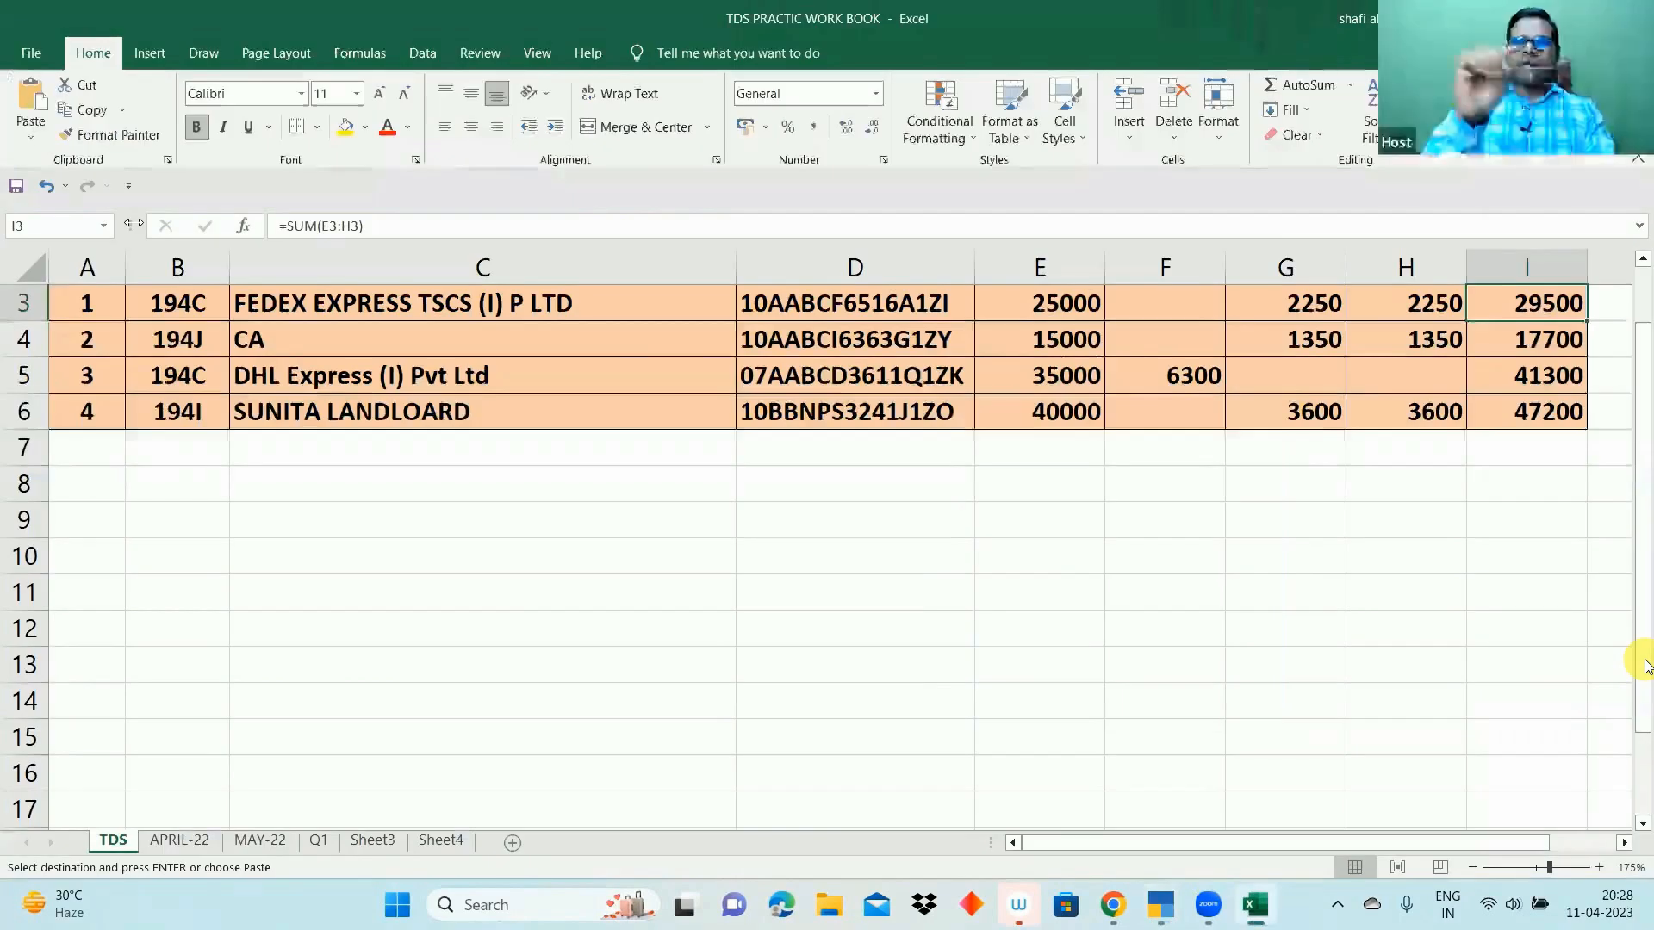
pyautogui.hotkey('alt', 'Tab')
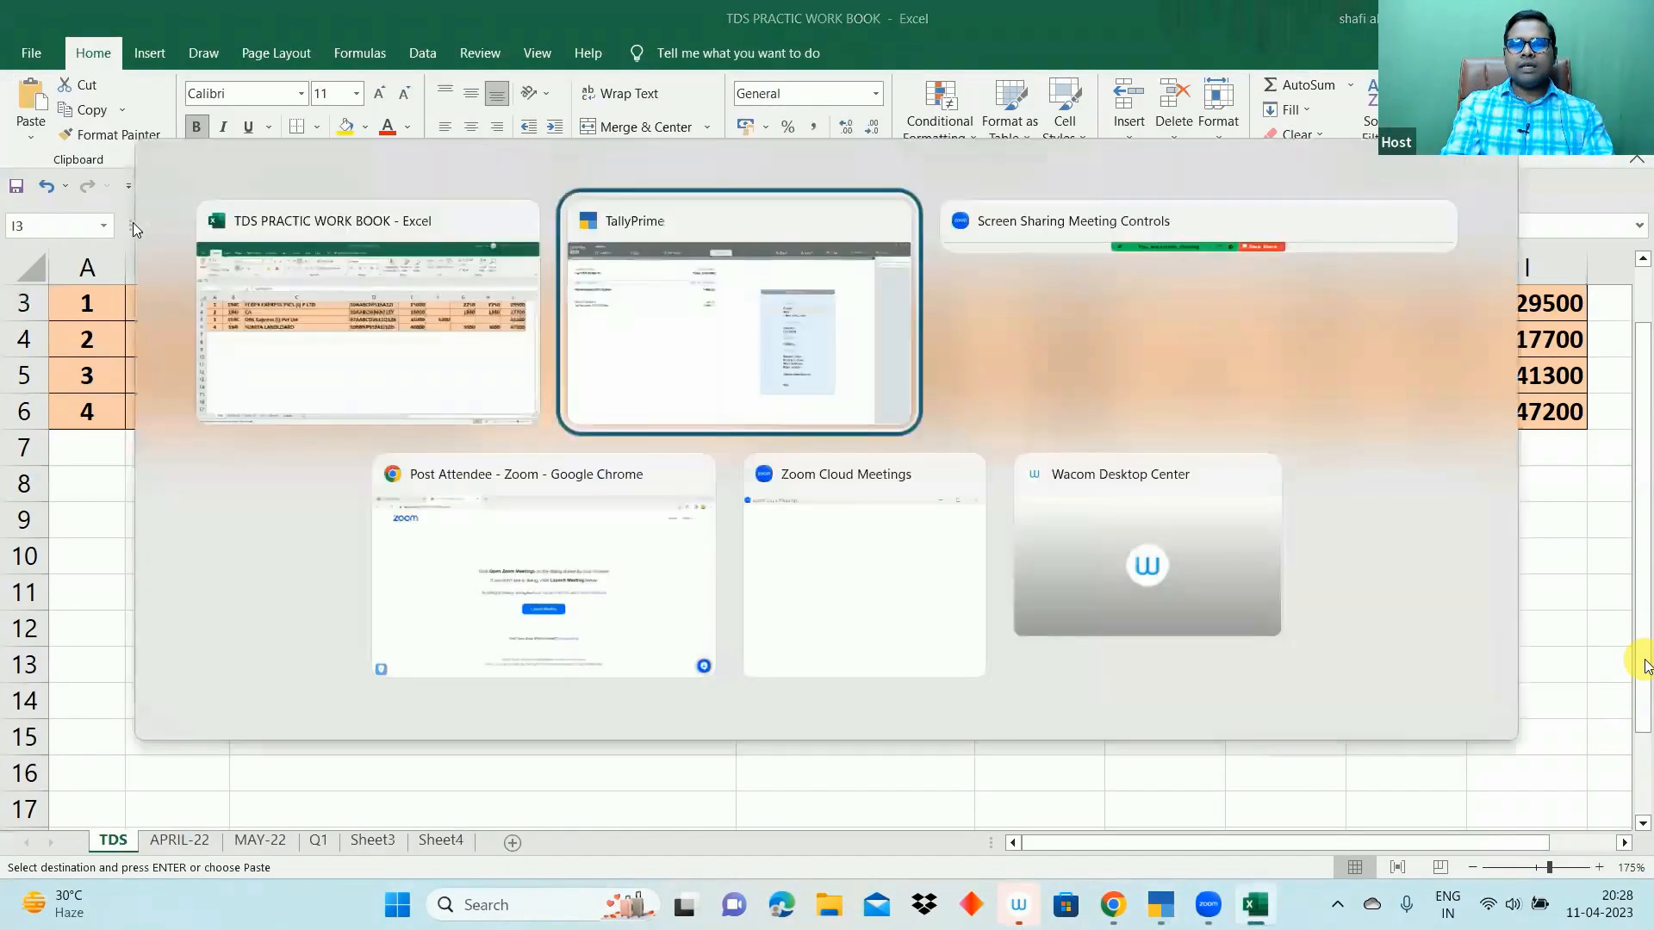
pyautogui.press('v')
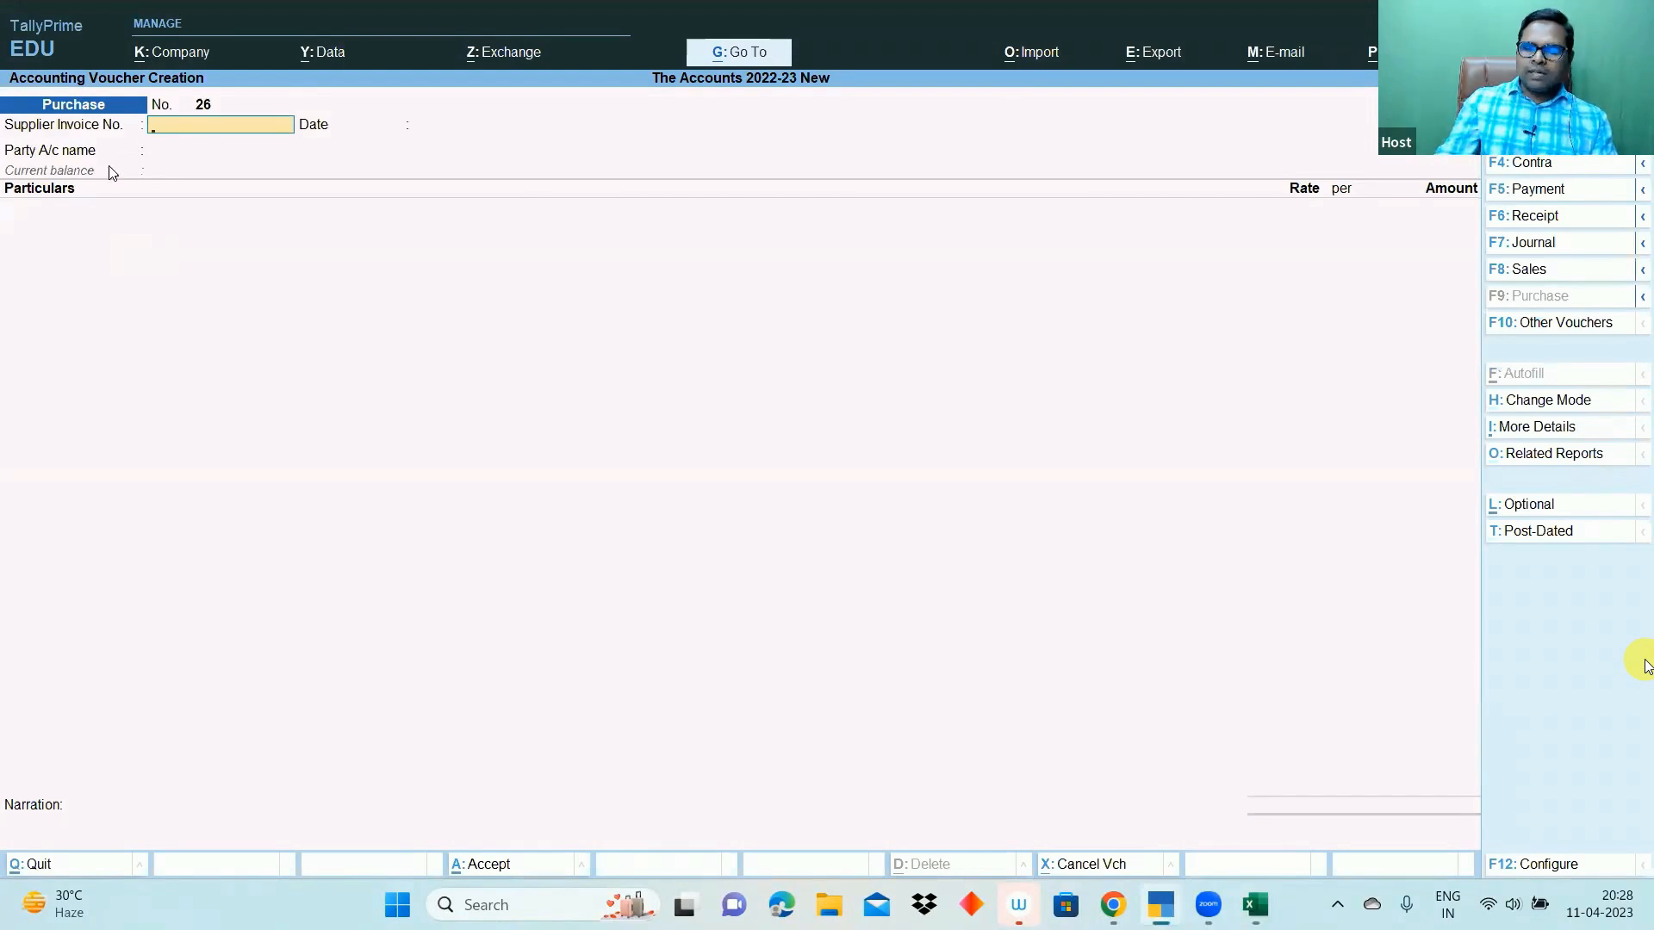
# - Enter supplier invoice 125 with FEDEX EXPRESS TSCS (I) P LTD as the party
pyautogui.write('125')
pyautogui.press('Return')
pyautogui.press('Return')
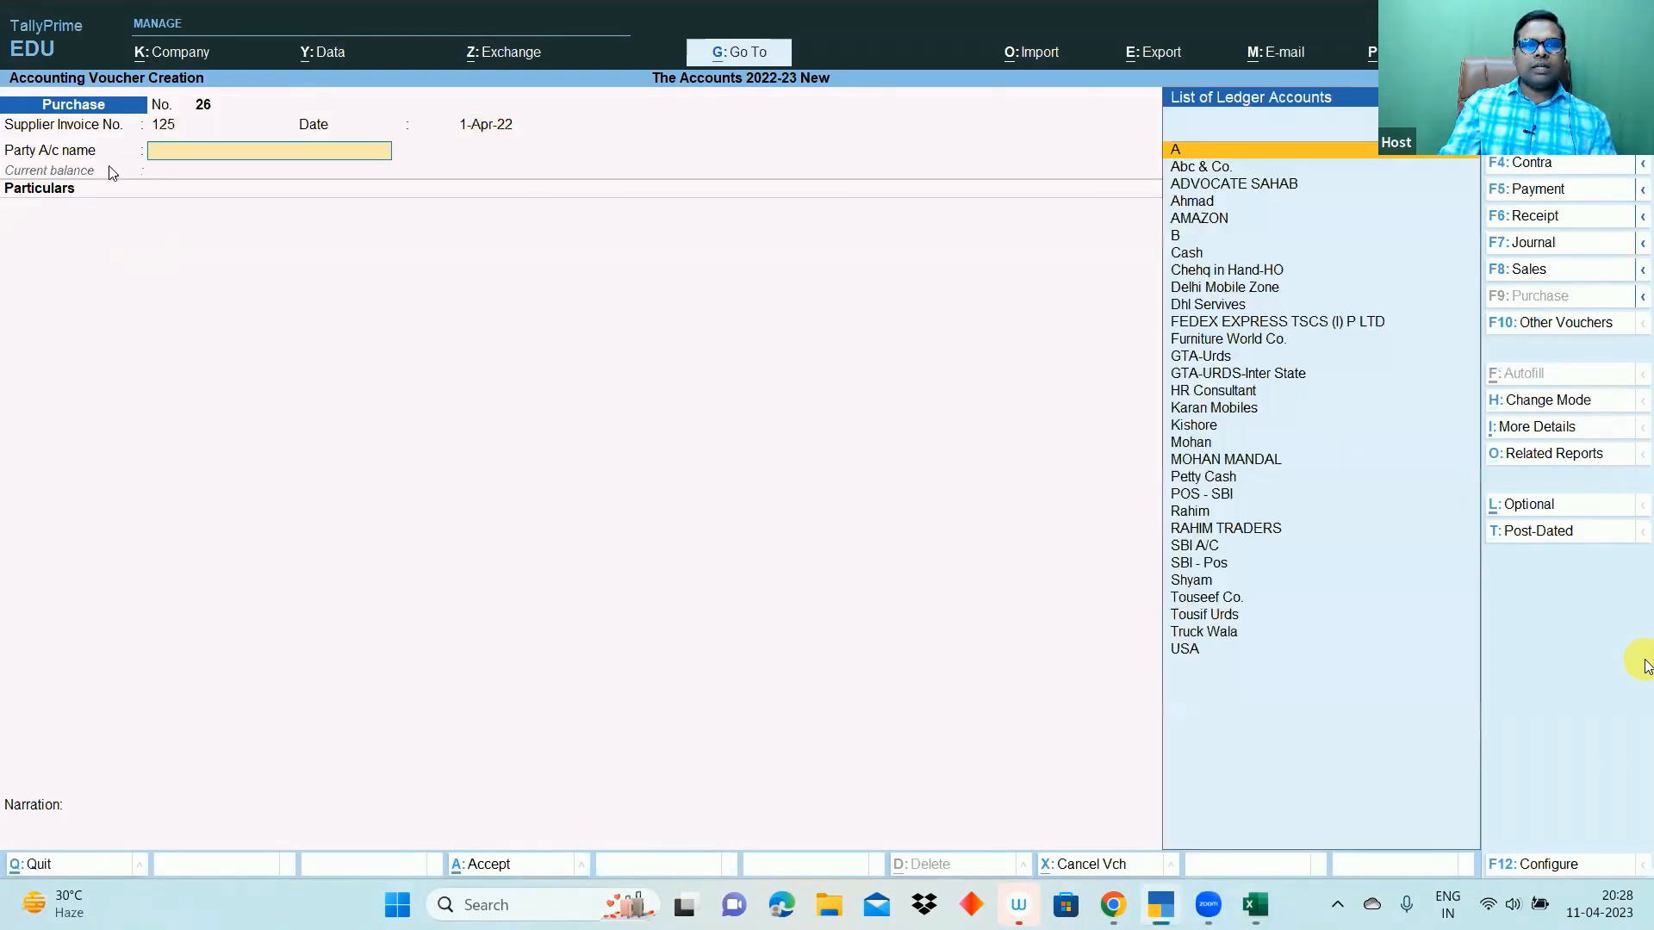
pyautogui.write('Fed')
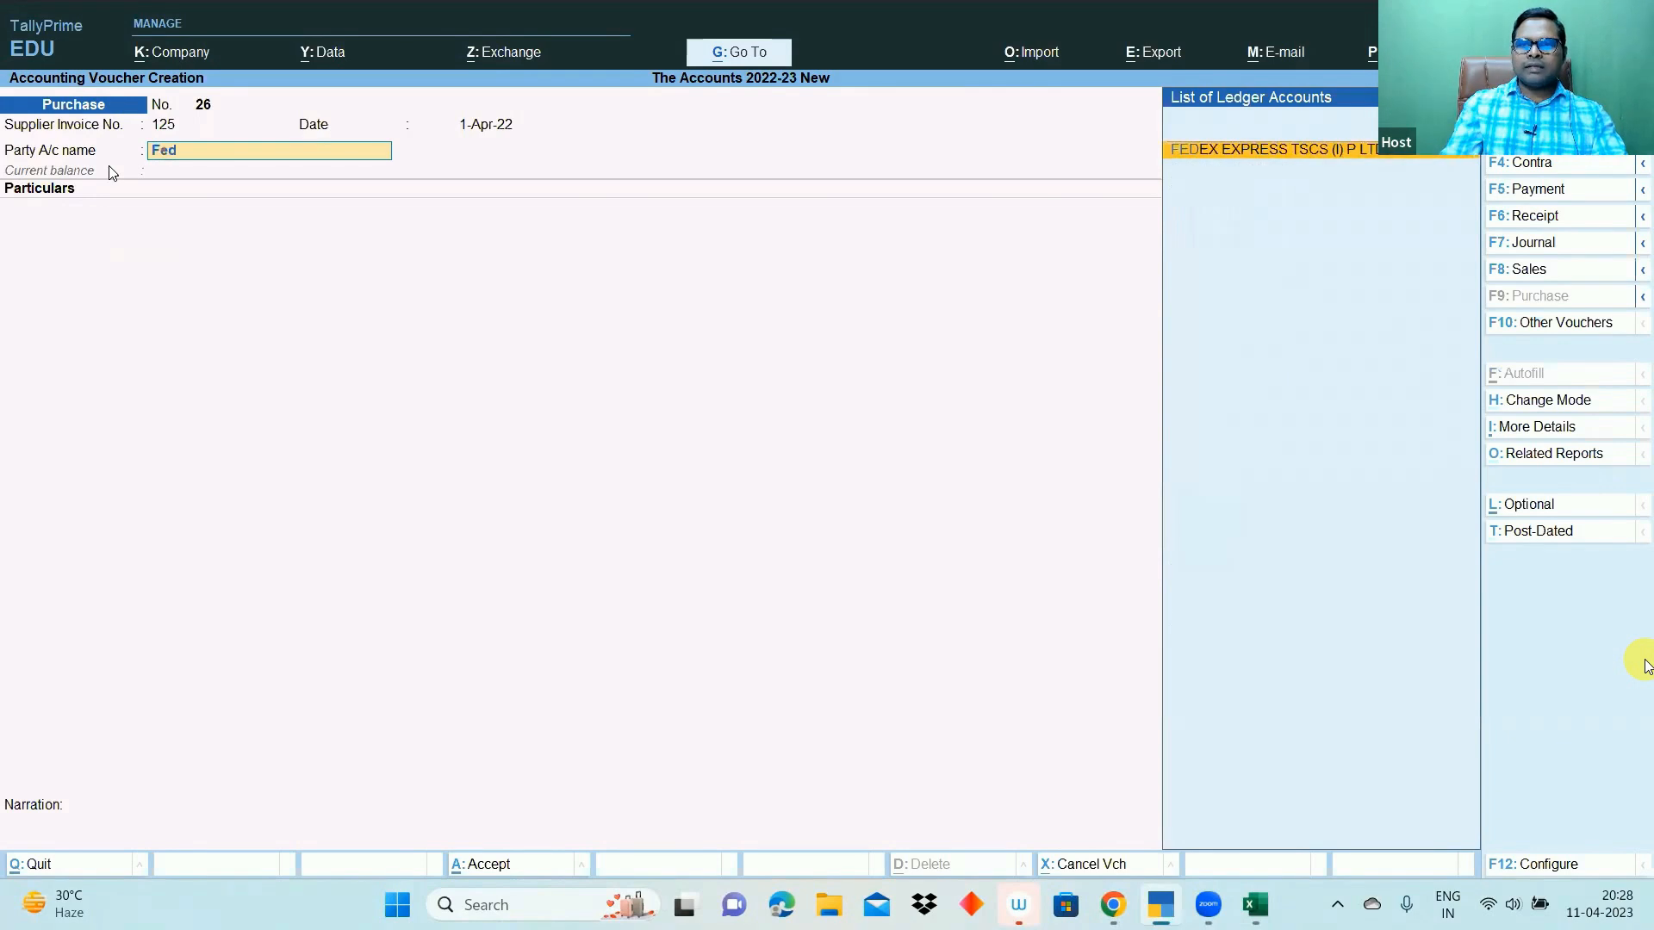
pyautogui.press('Return')
pyautogui.hotkey('ctrl', 'a')
pyautogui.hotkey('ctrl', 'a')
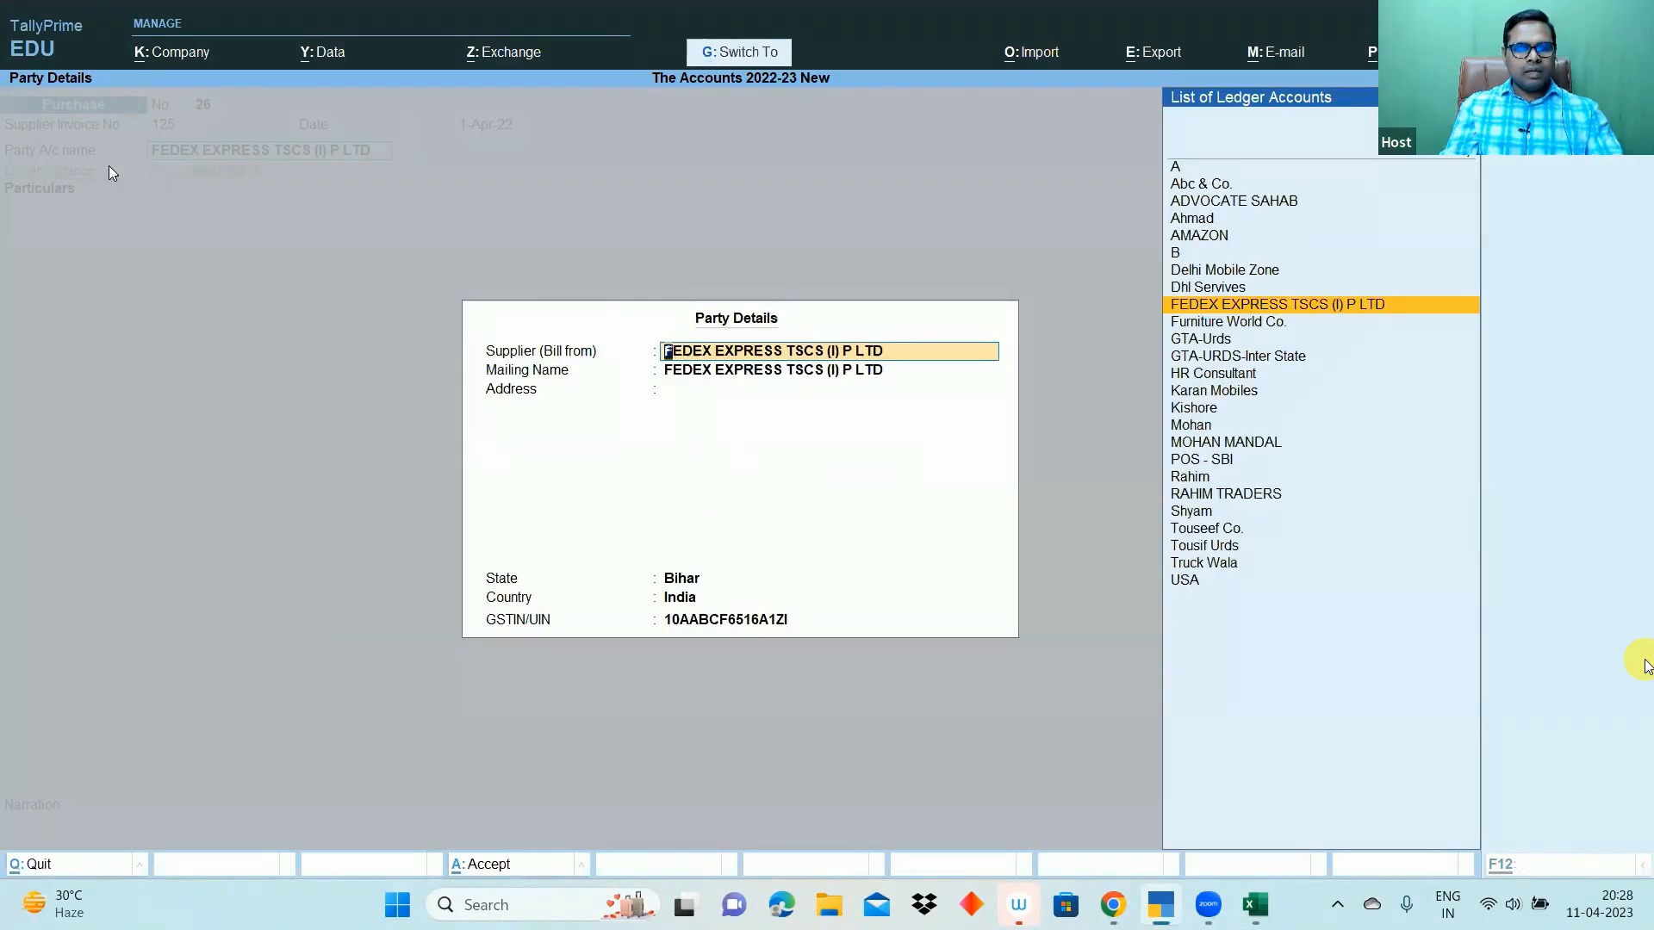
# - Add Transportation Charges-Tds at 10,000 with its tax classification accepted
pyautogui.write('Tra')
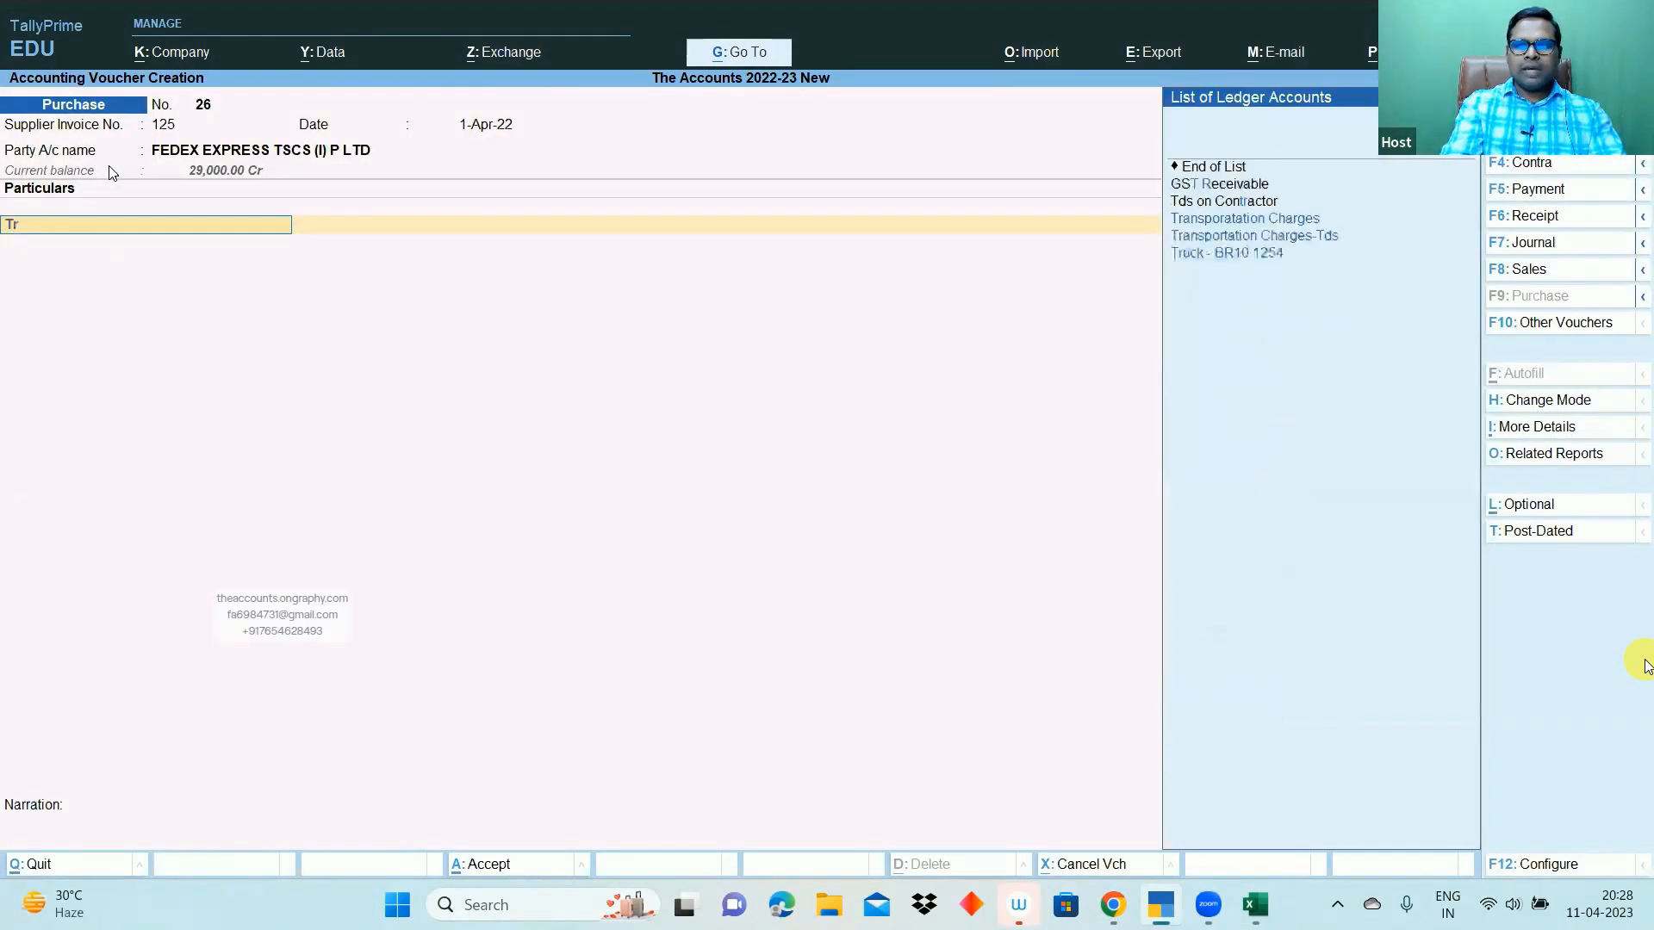
pyautogui.press('Return')
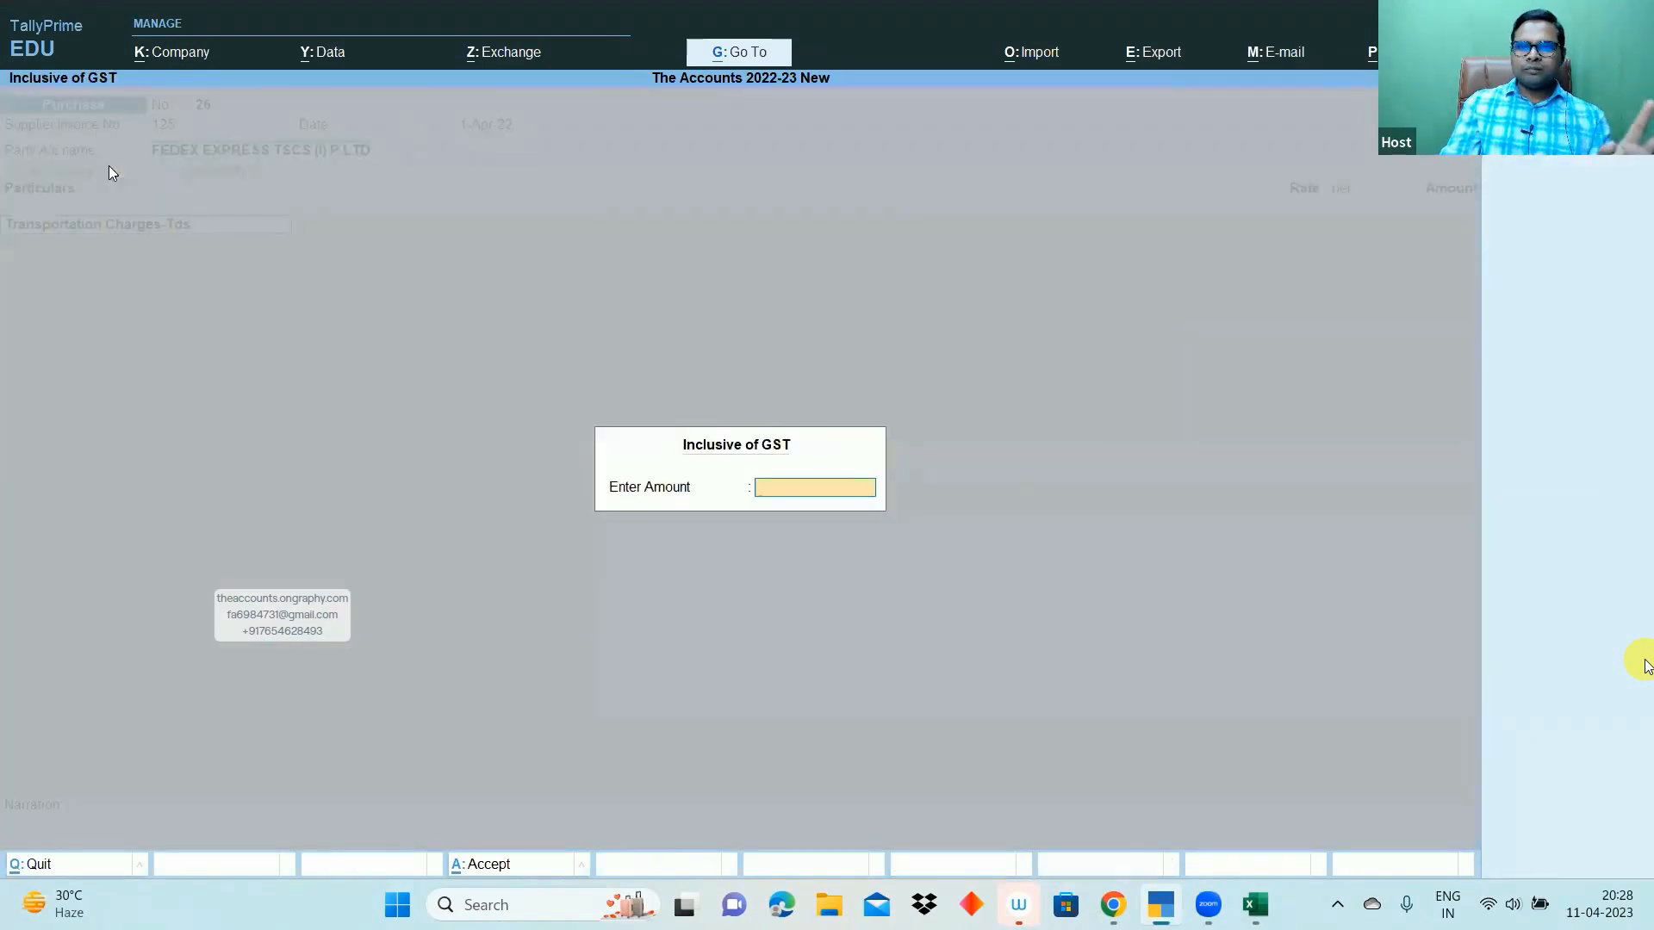
pyautogui.press('Return')
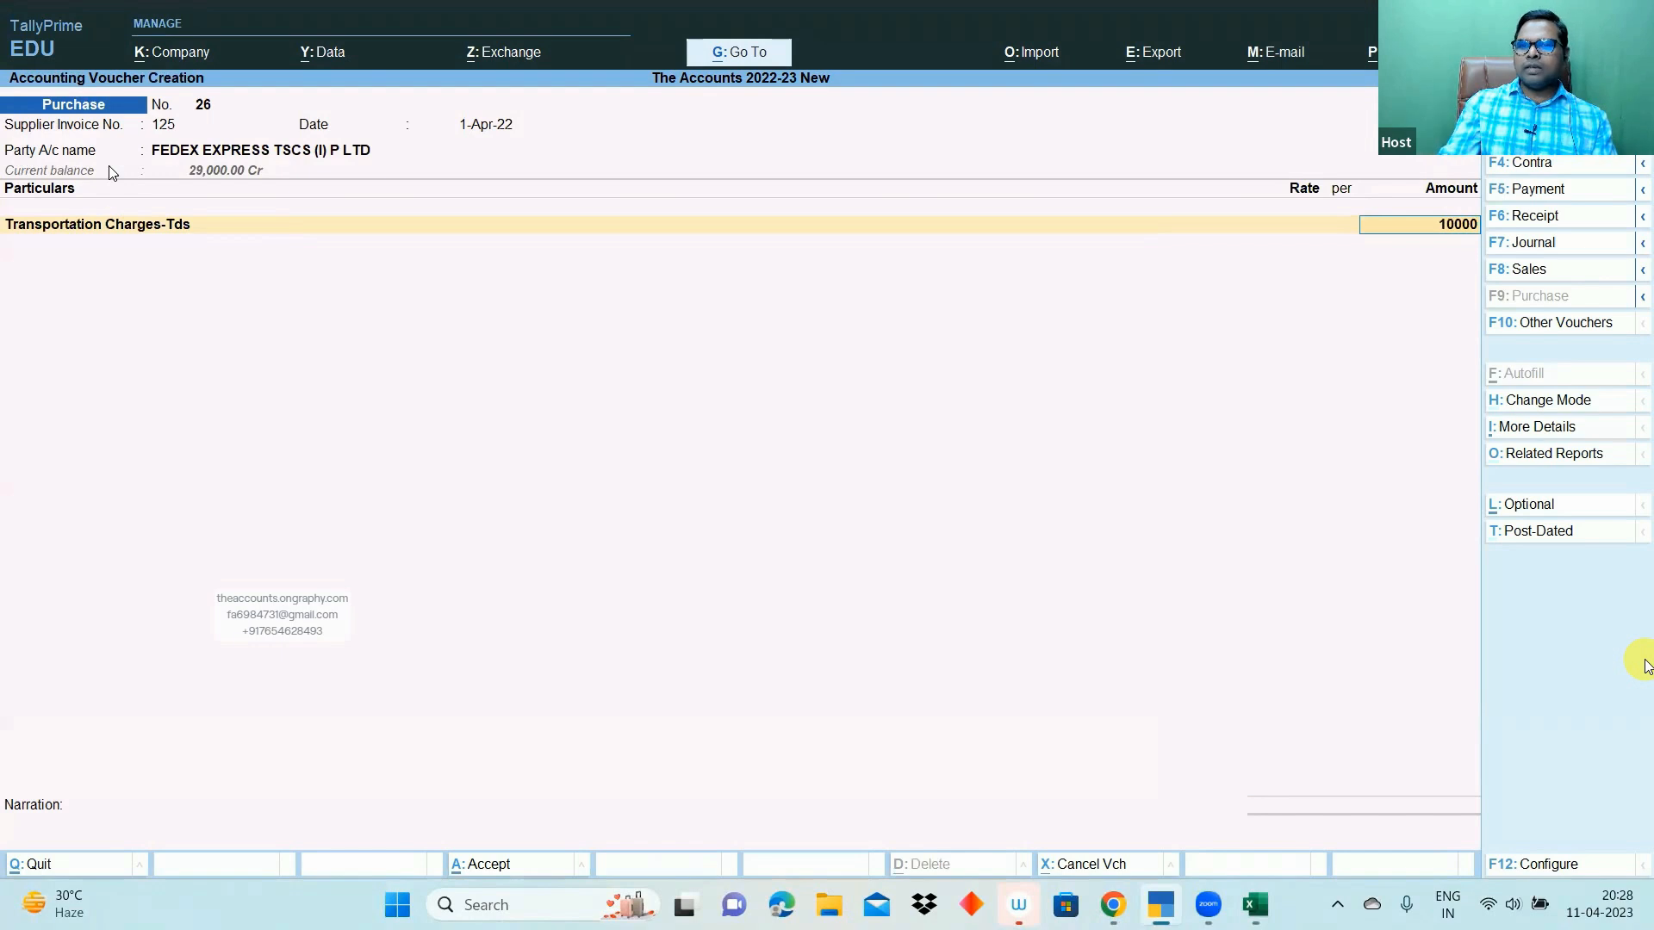
pyautogui.write('10000')
pyautogui.press('Return')
pyautogui.press('Return')
pyautogui.press('Return')
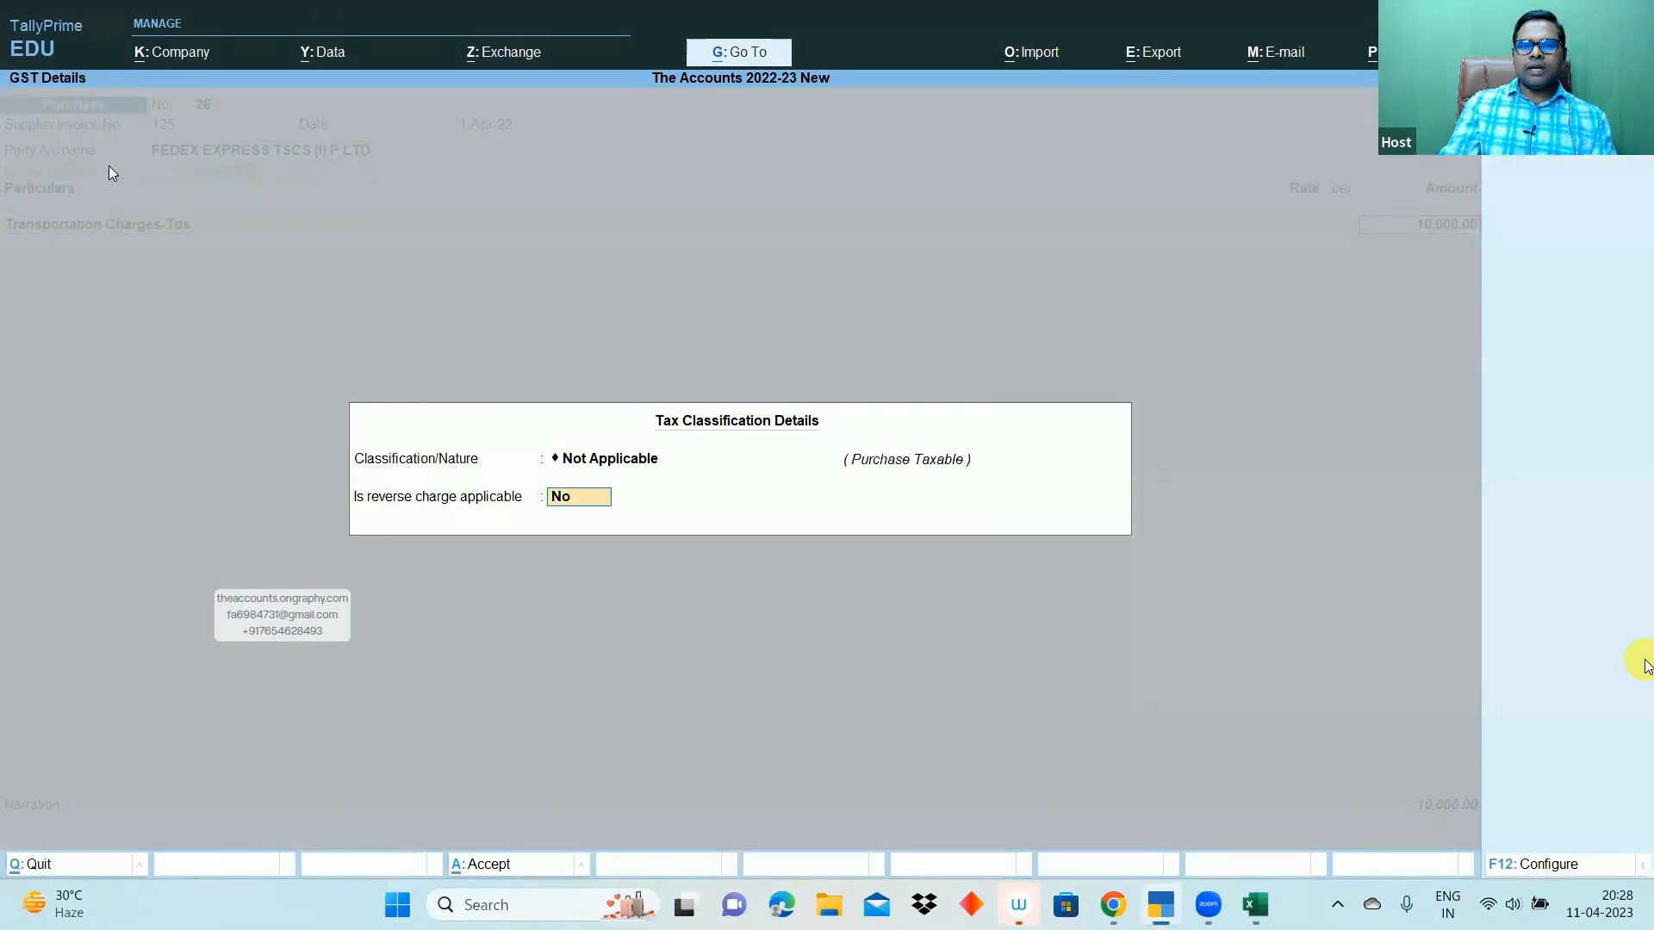
pyautogui.press('Return')
# - Add SGST and CGST lines of 900.00 each
pyautogui.write('Sgs')
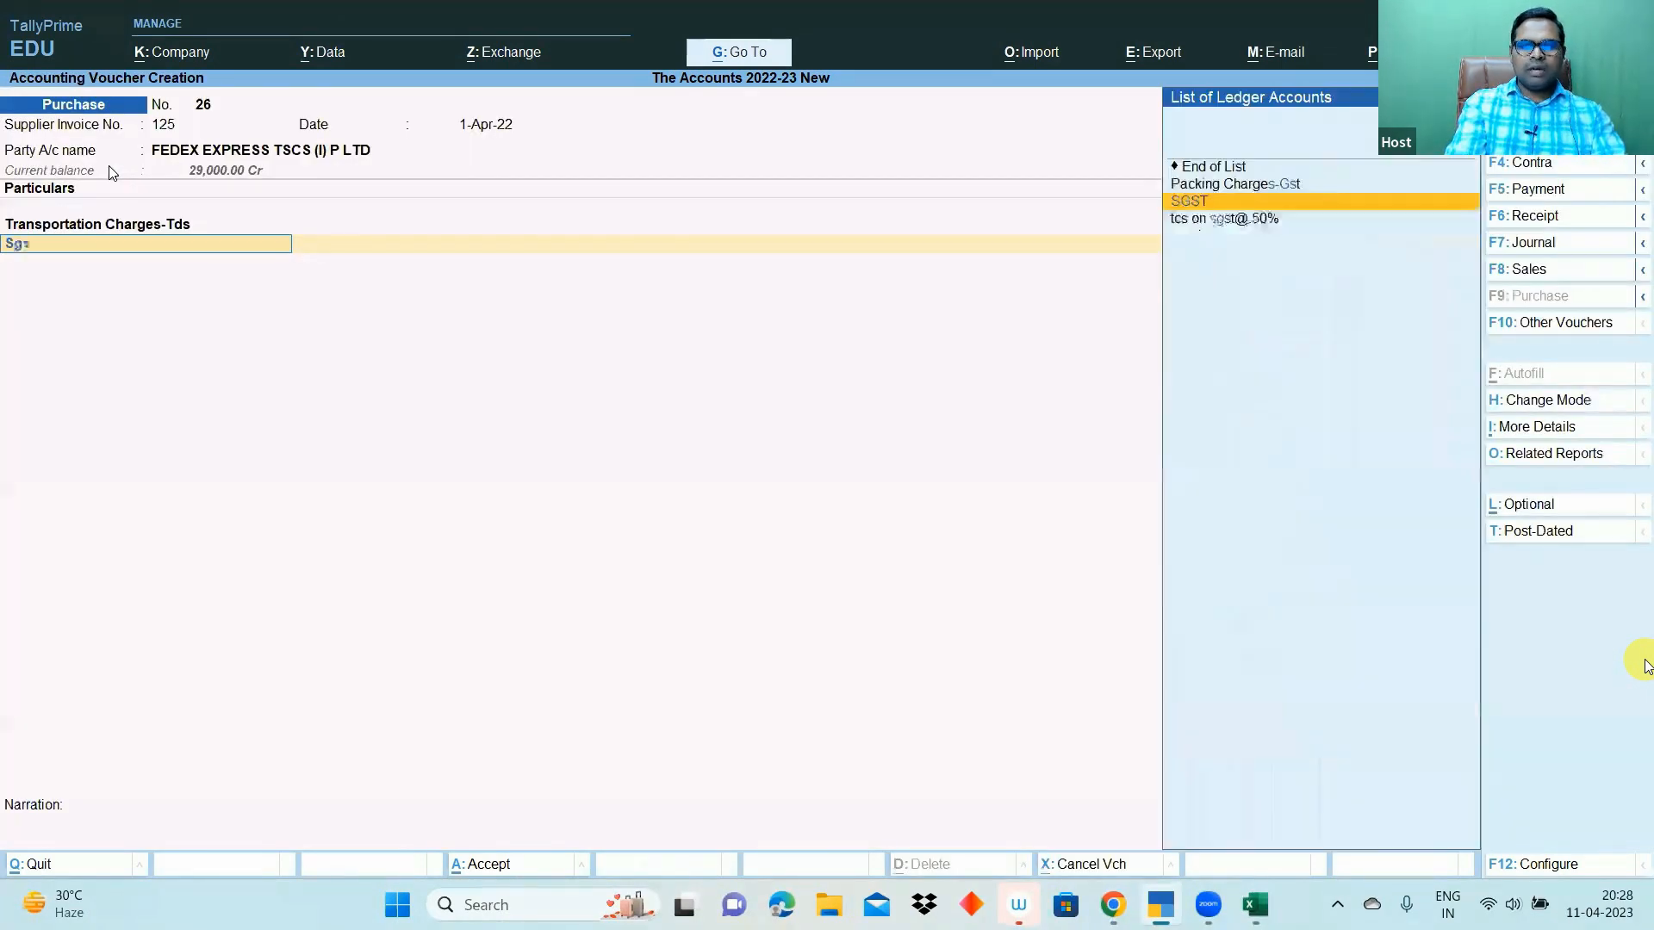
pyautogui.press('Return')
pyautogui.press('Return')
pyautogui.write('Cgst')
pyautogui.press('Return')
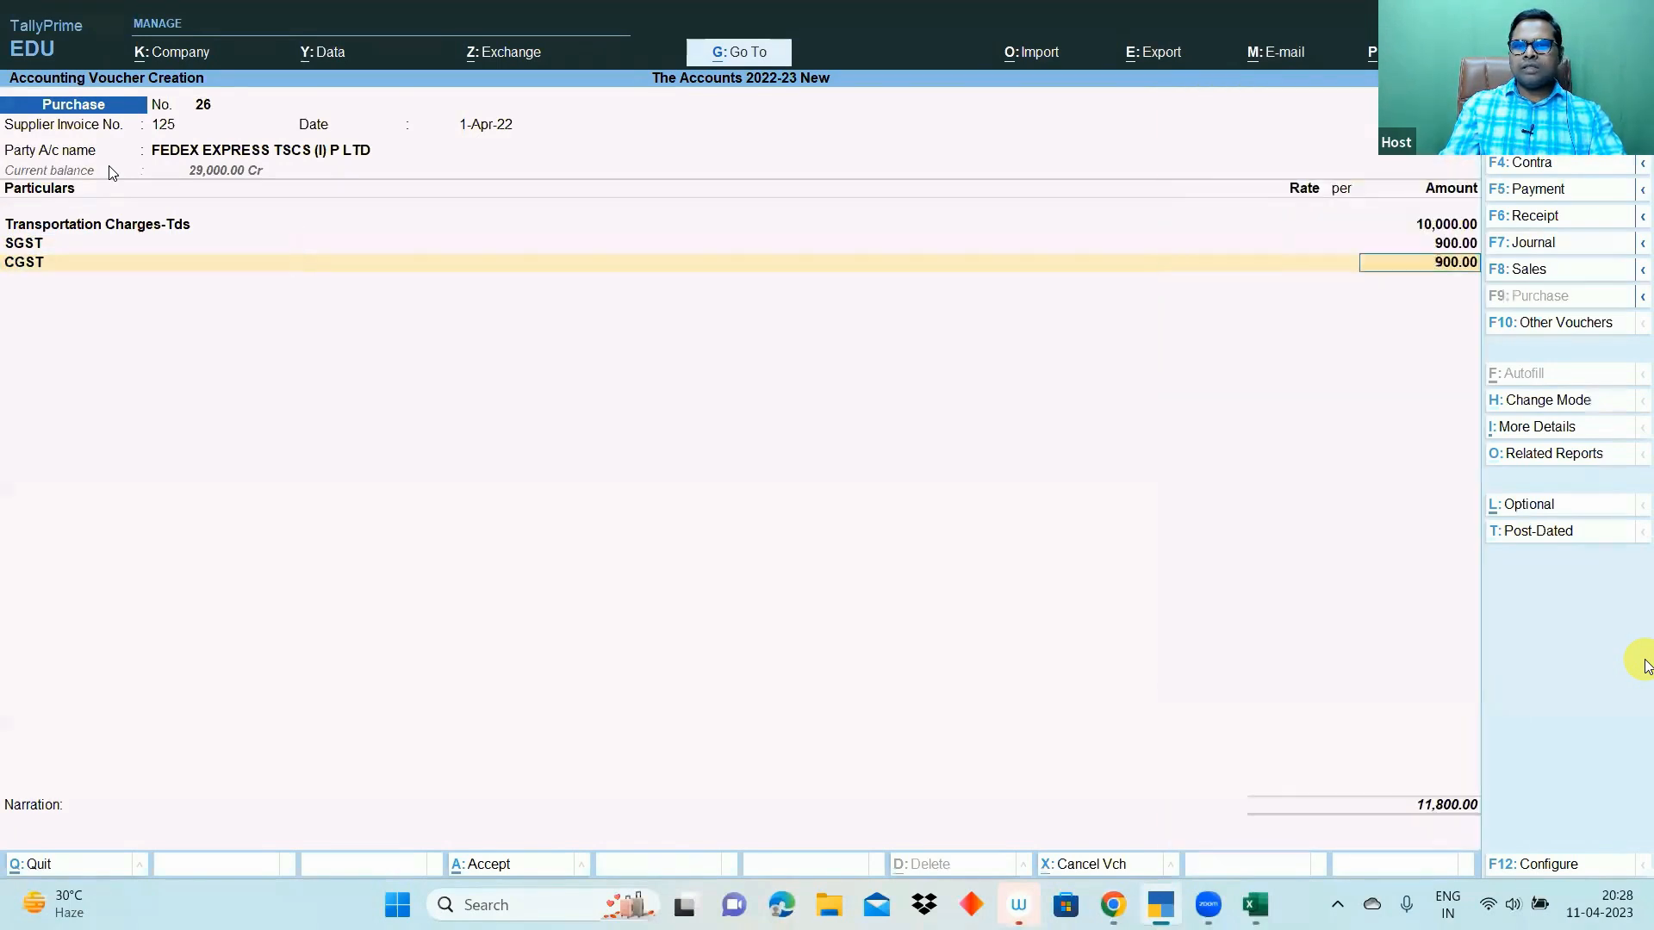
pyautogui.press('Return')
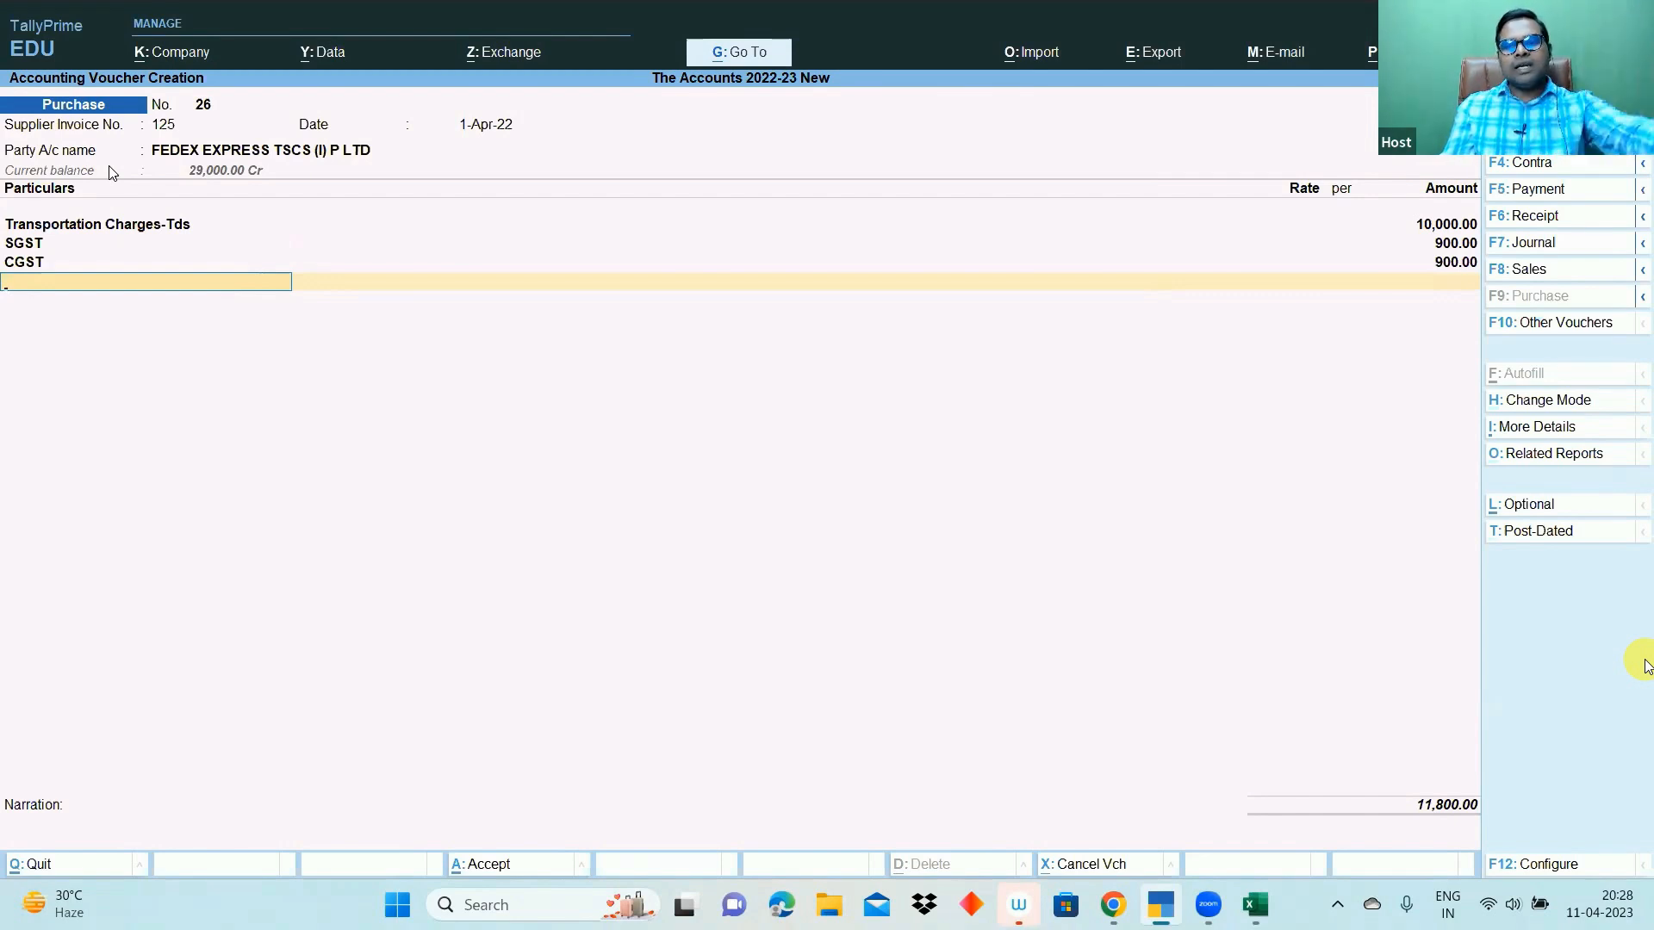
# - Set bill-wise details for the 11,800.00 bill and save purchase voucher 26
pyautogui.press('Return')
pyautogui.press('Return')
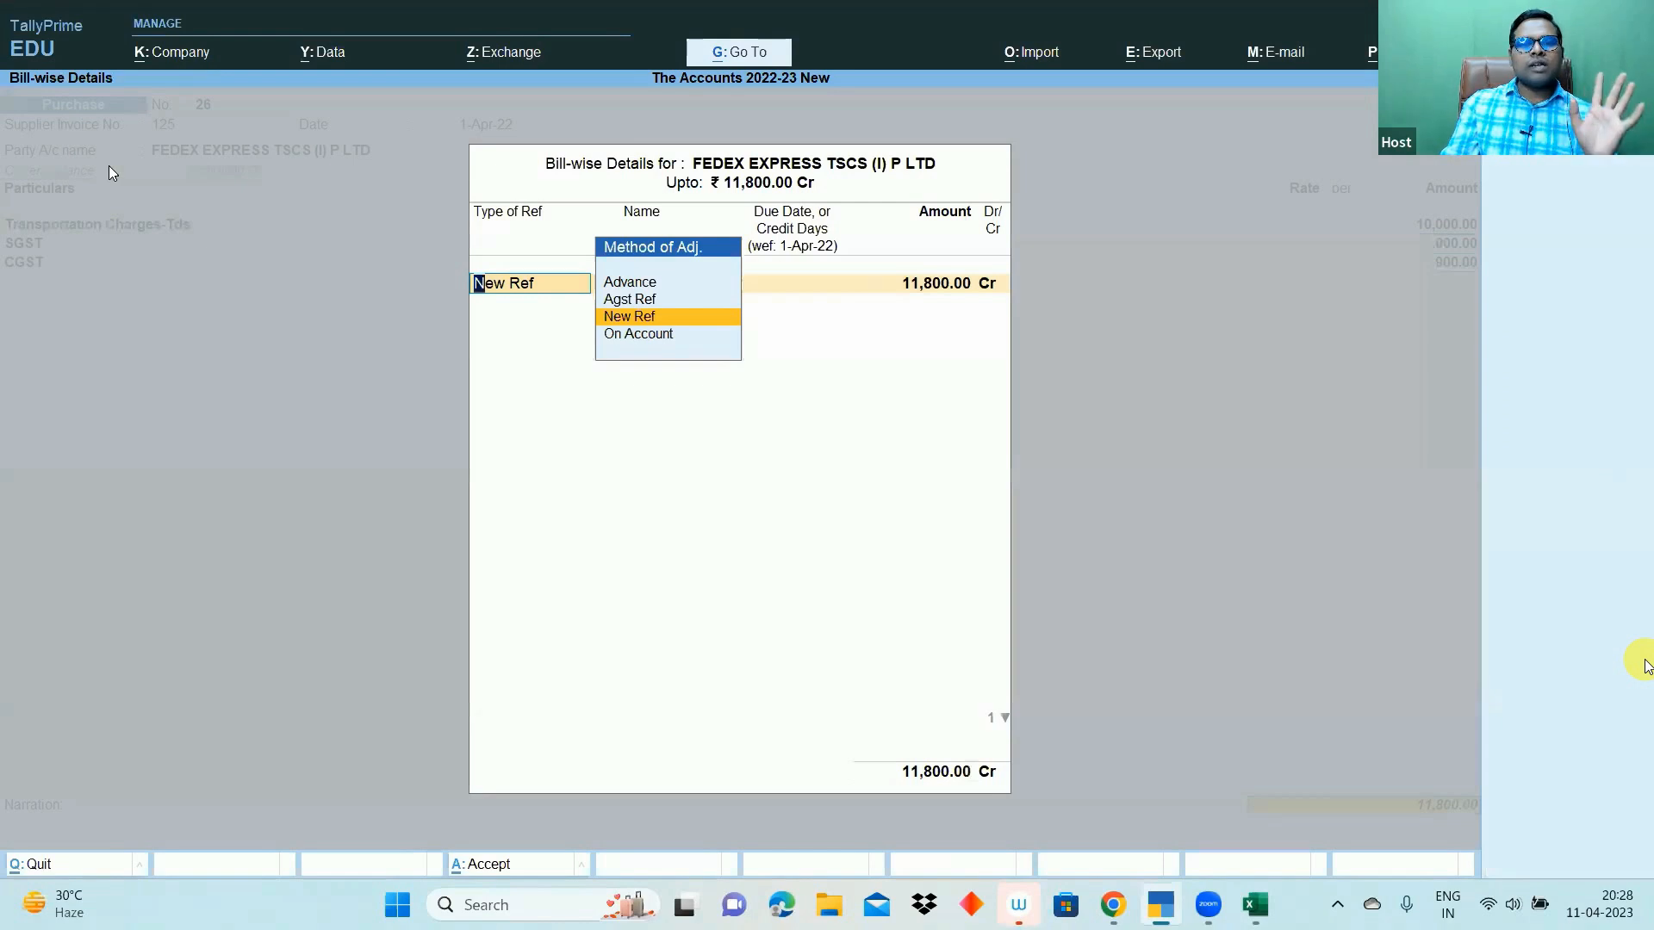
pyautogui.press('Return')
pyautogui.press('Return')
pyautogui.press('Return')
pyautogui.press('Return')
pyautogui.press('Return')
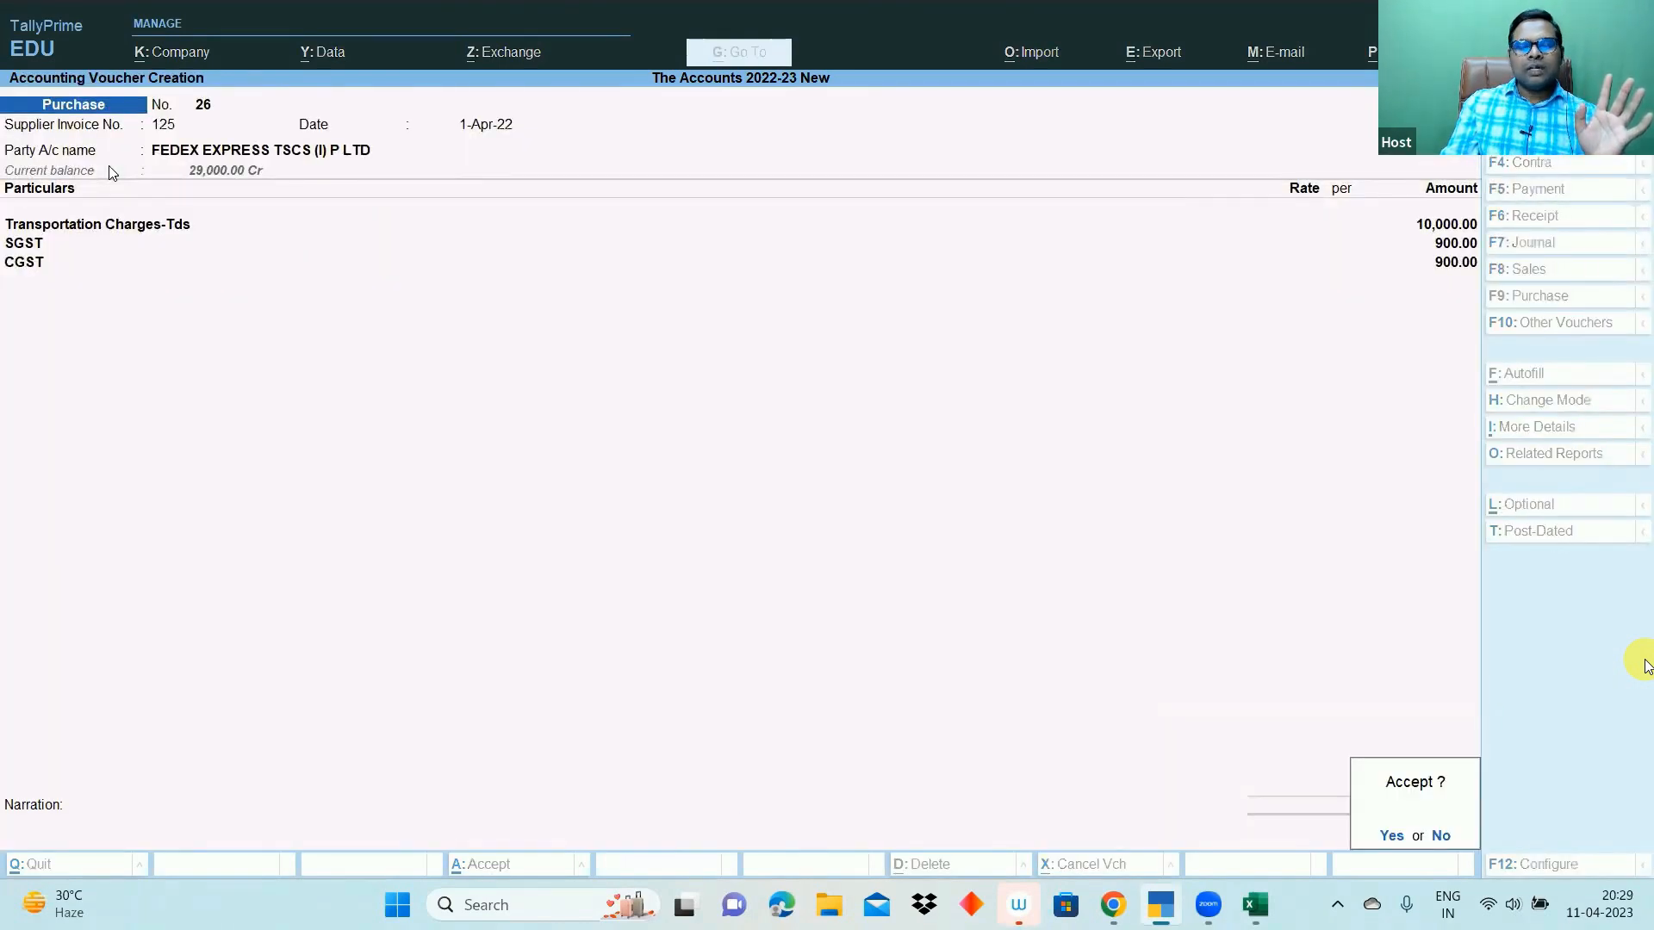
pyautogui.press('Return')
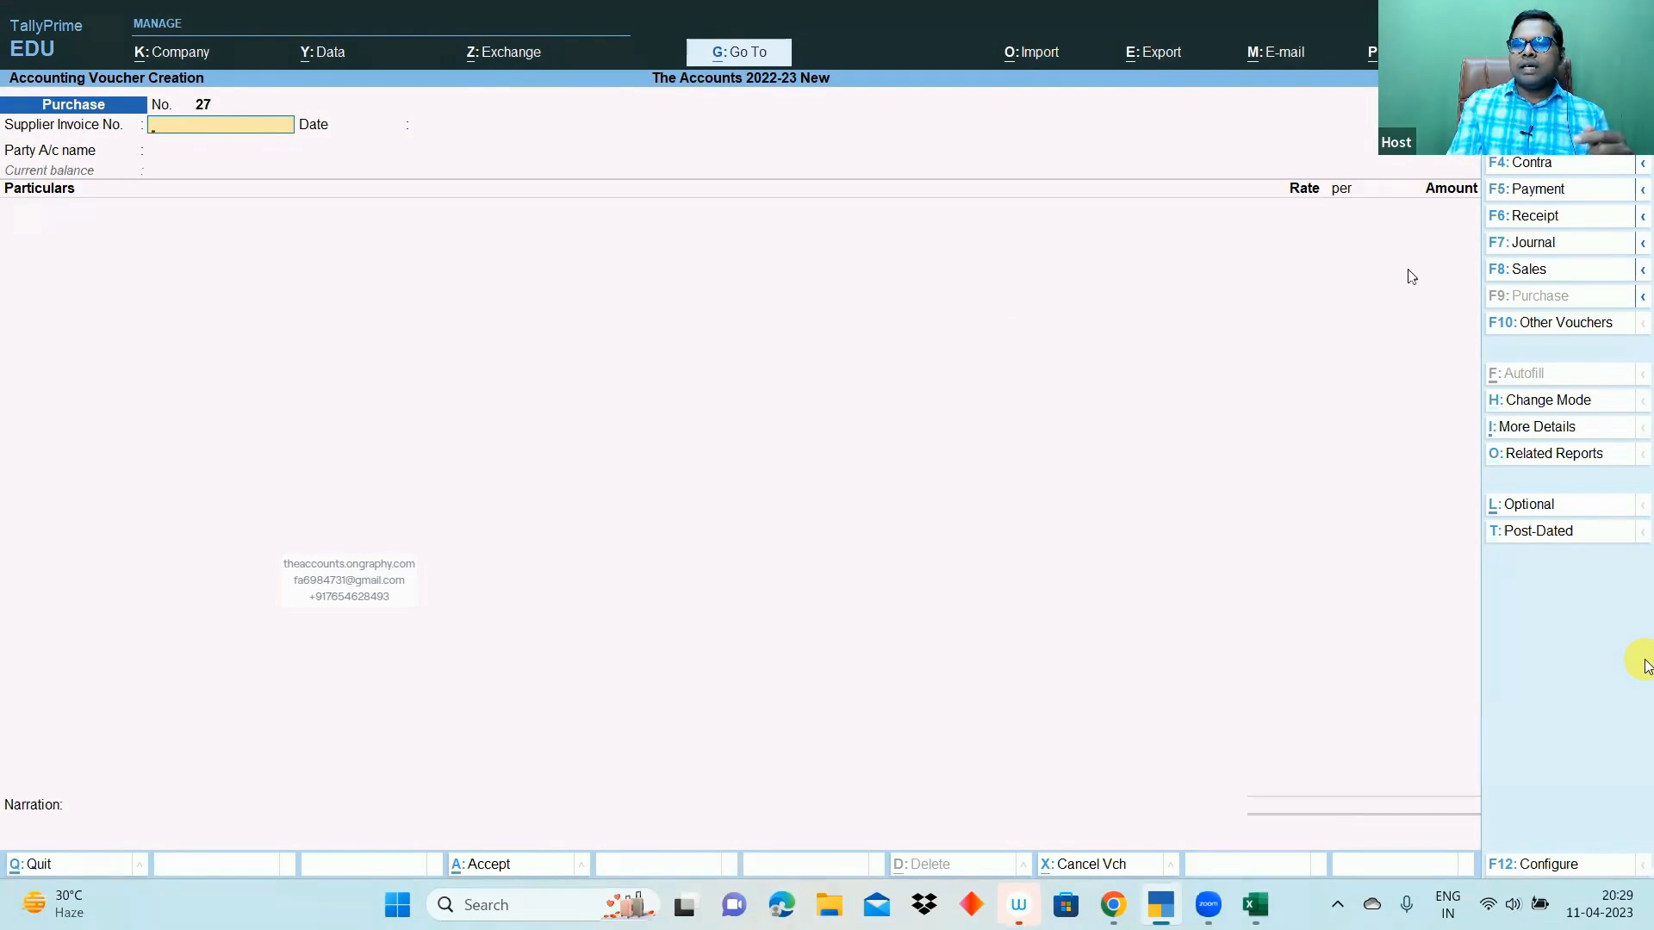
# - Autofill a journal as TDS Deduction for FEDEX EXPRESS TSCS (I) P LTD, Contractor, Tds on Contractor
pyautogui.click(1533, 244)
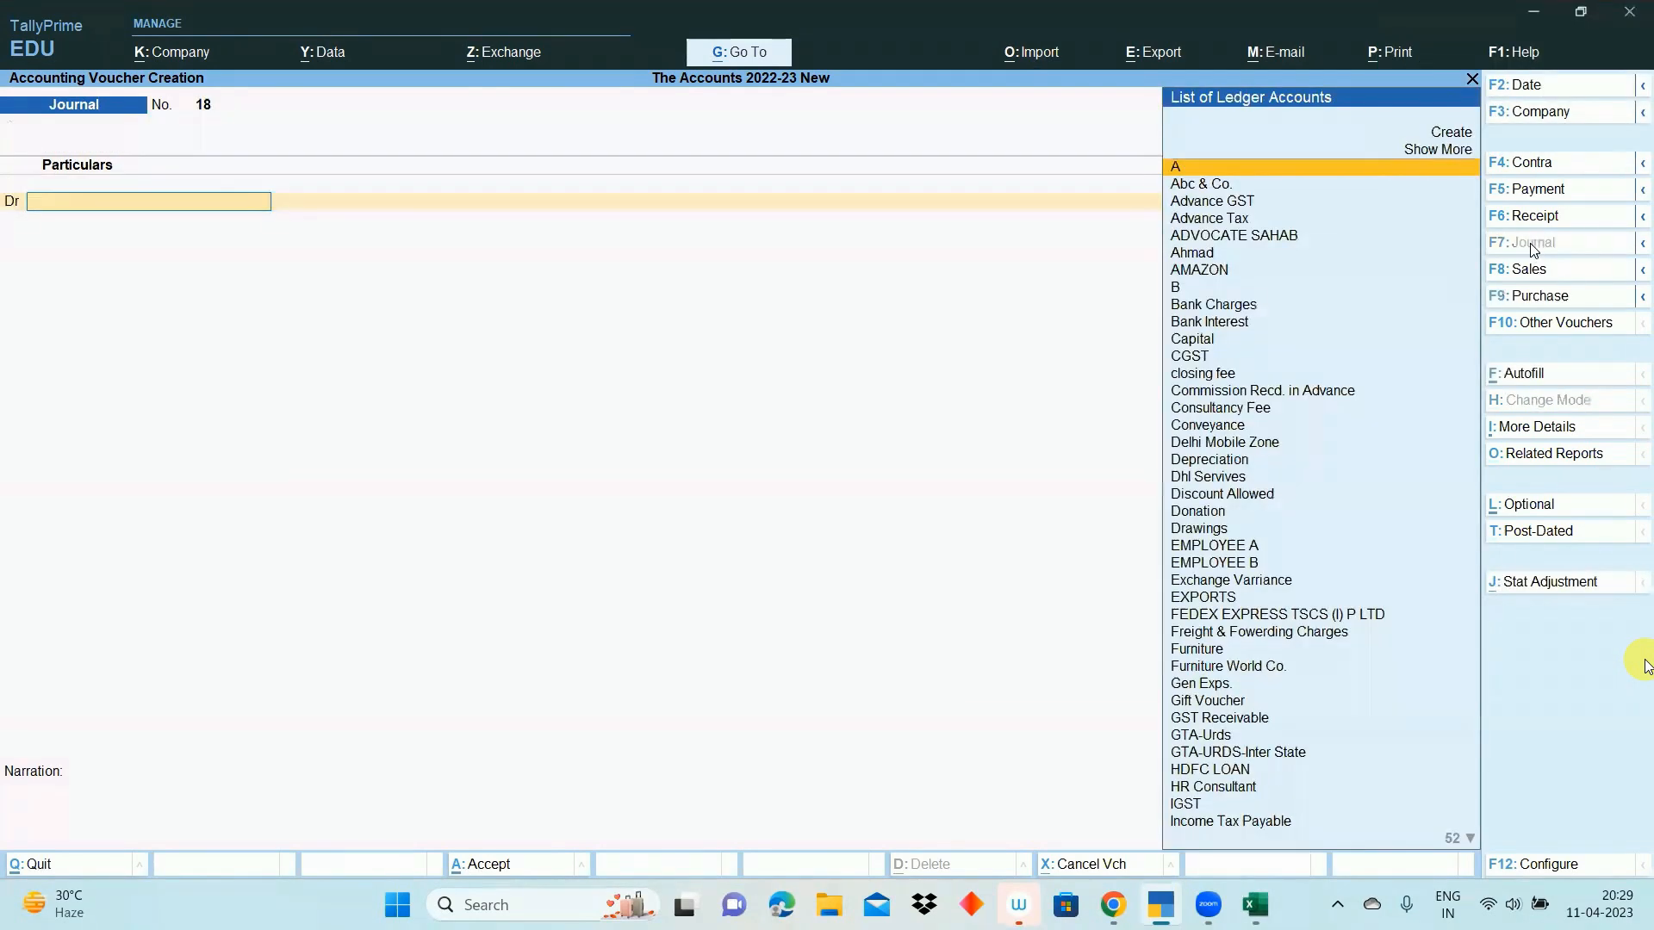
pyautogui.click(1524, 374)
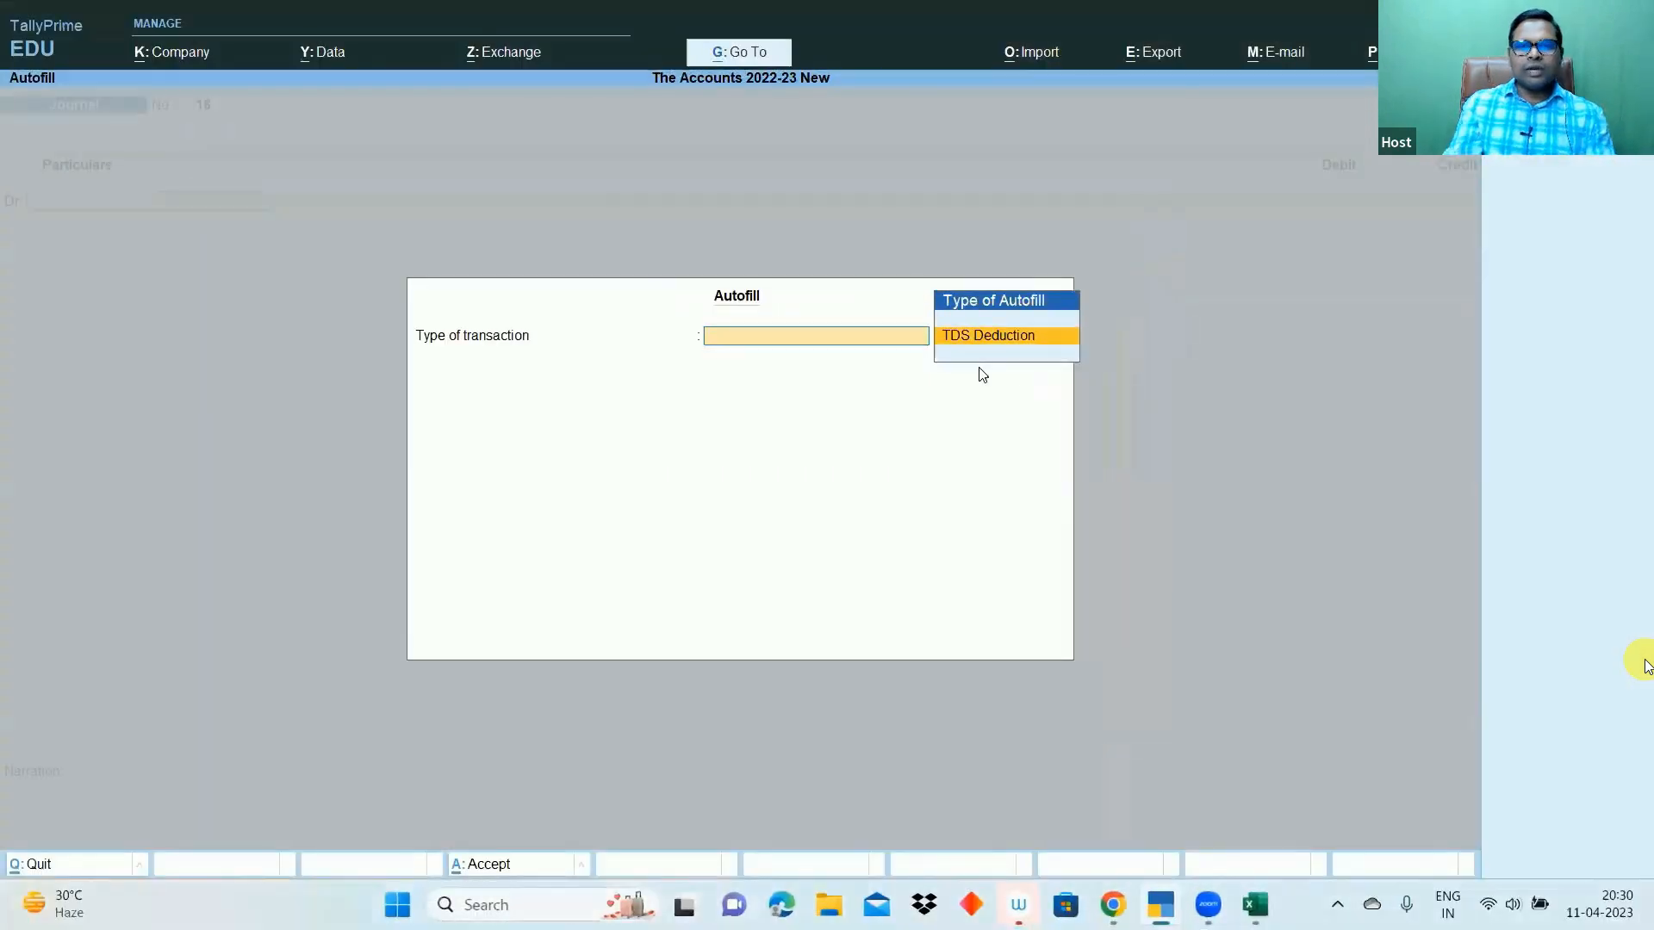
pyautogui.press('Return')
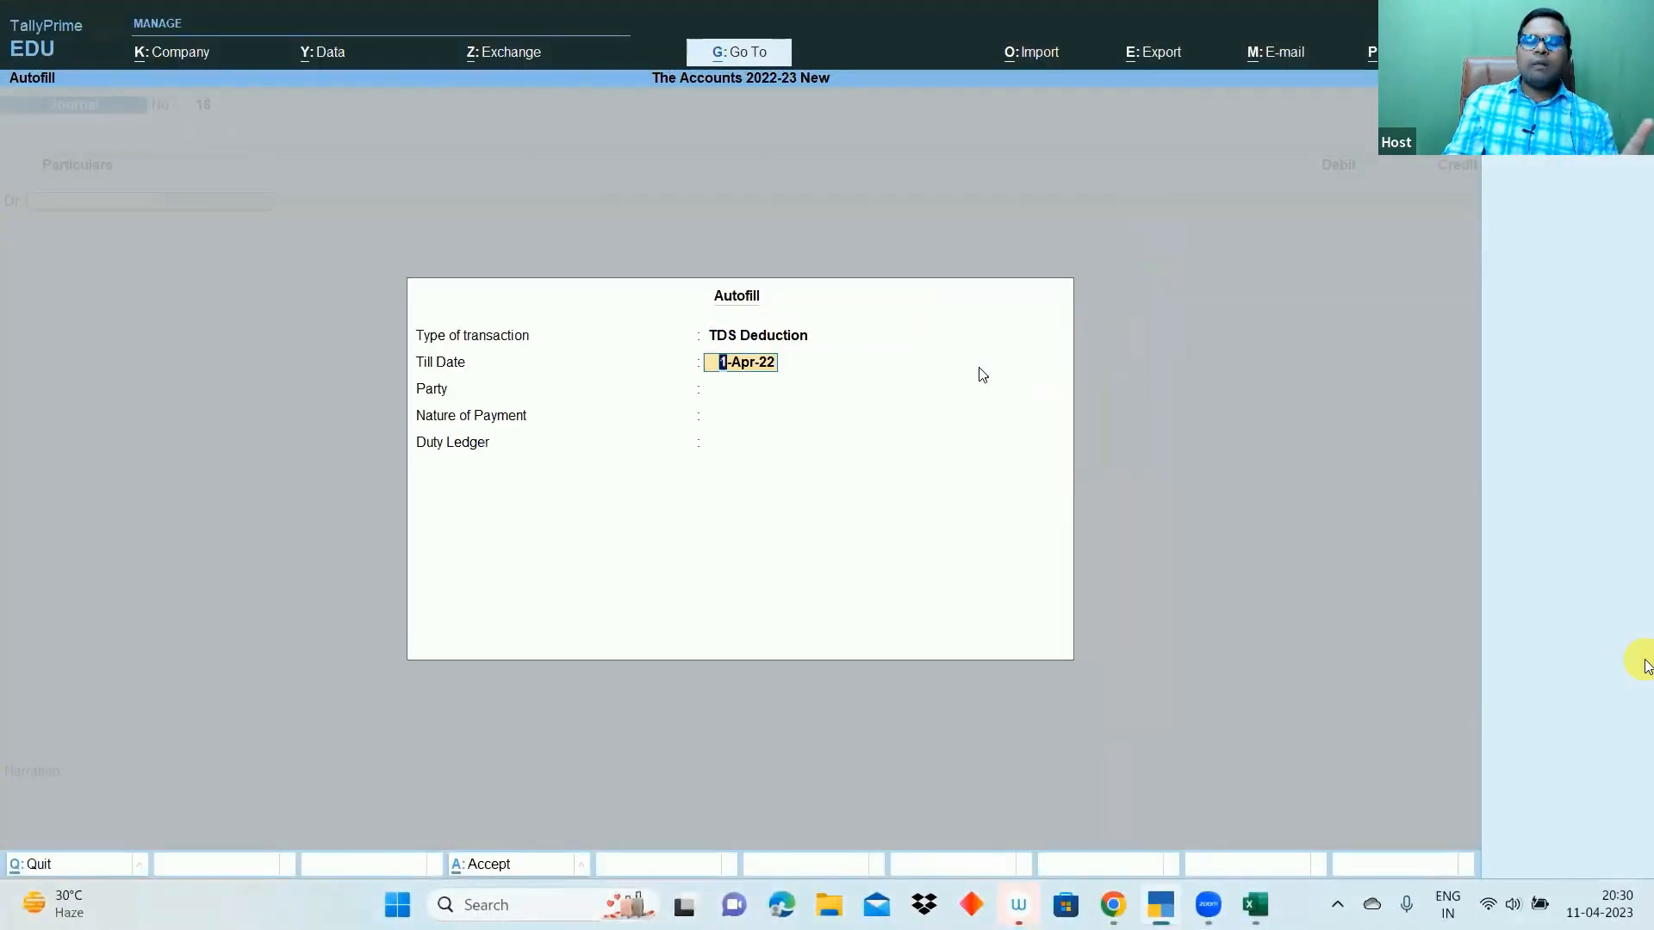
pyautogui.press('Return')
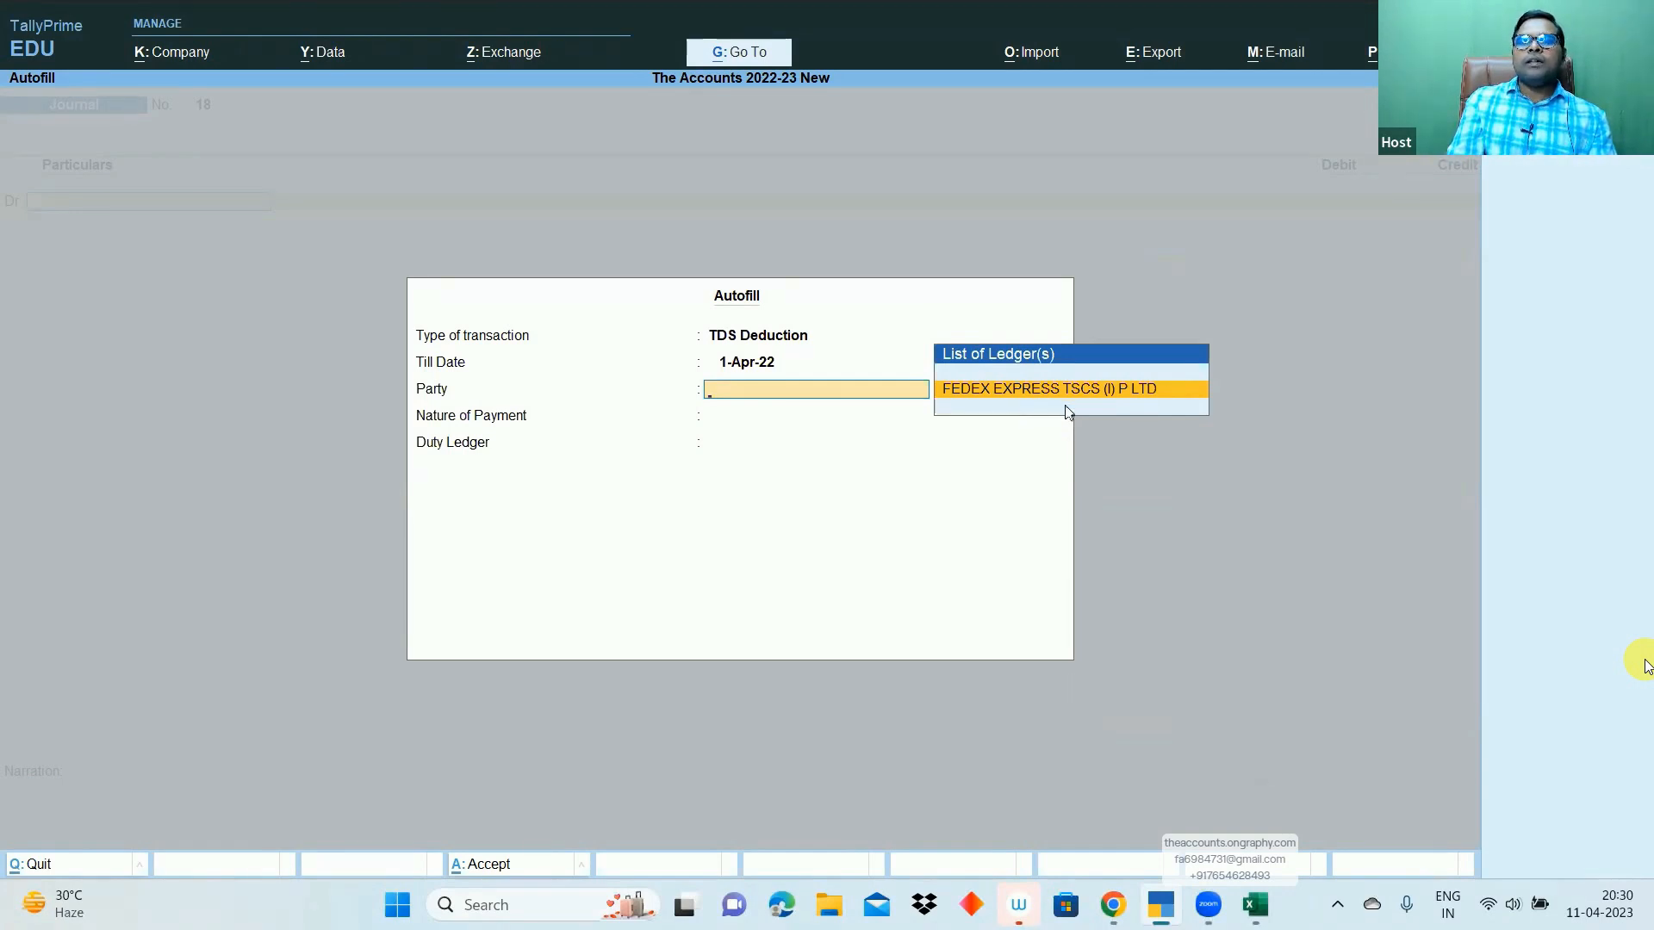
pyautogui.press('Return')
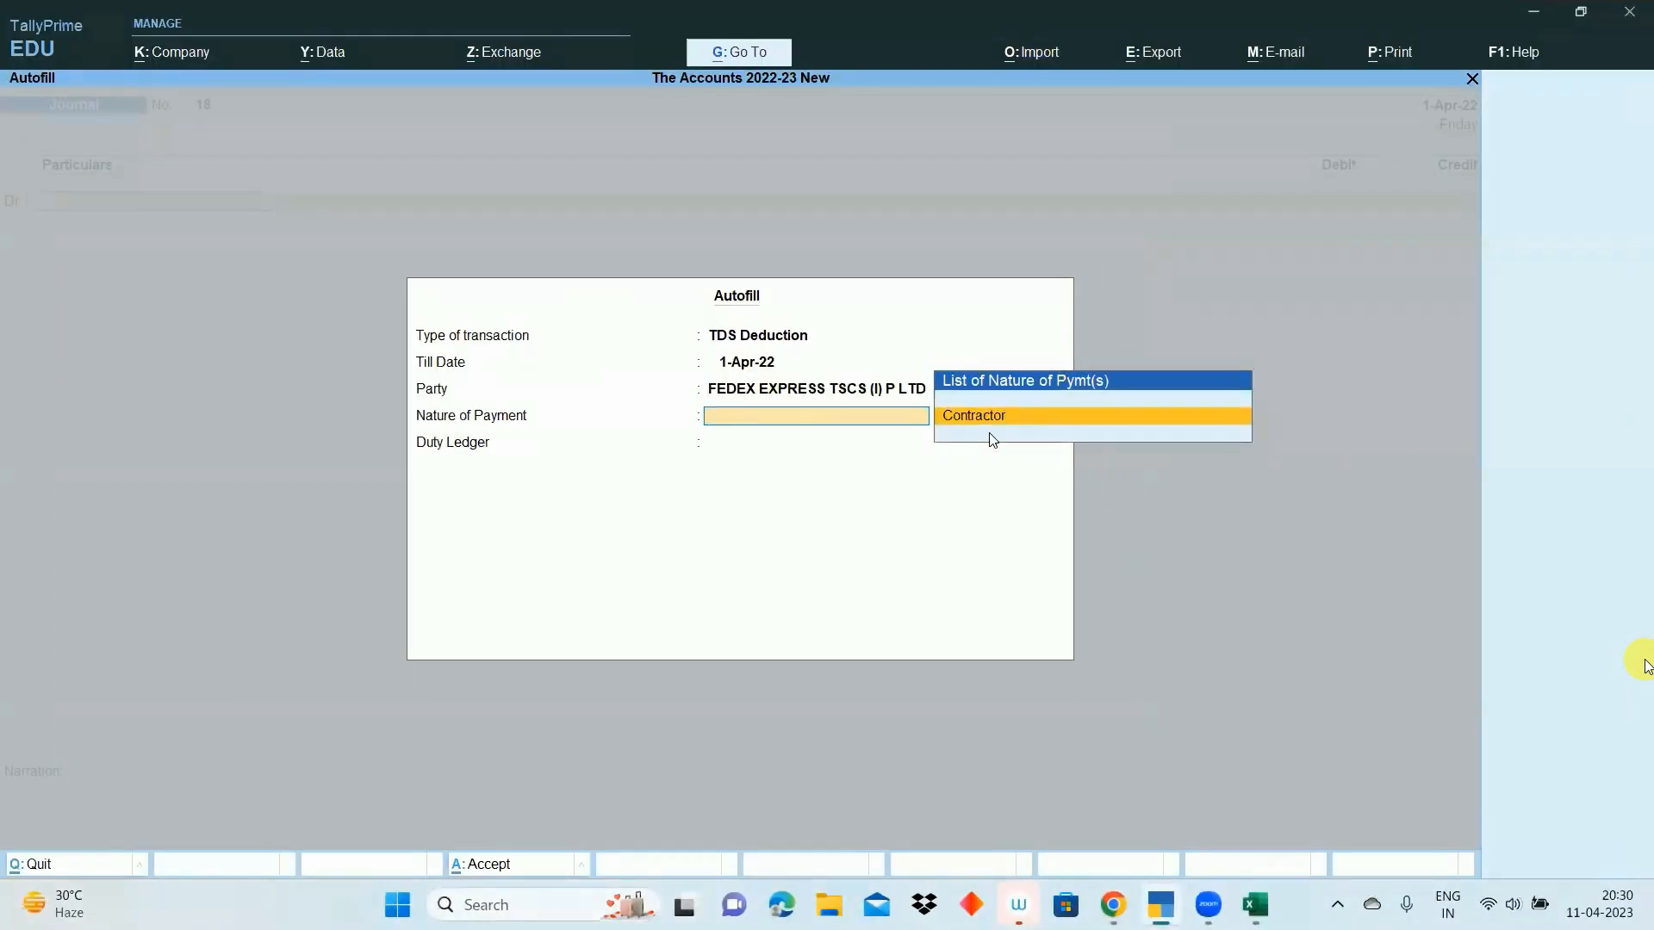
pyautogui.press('Return')
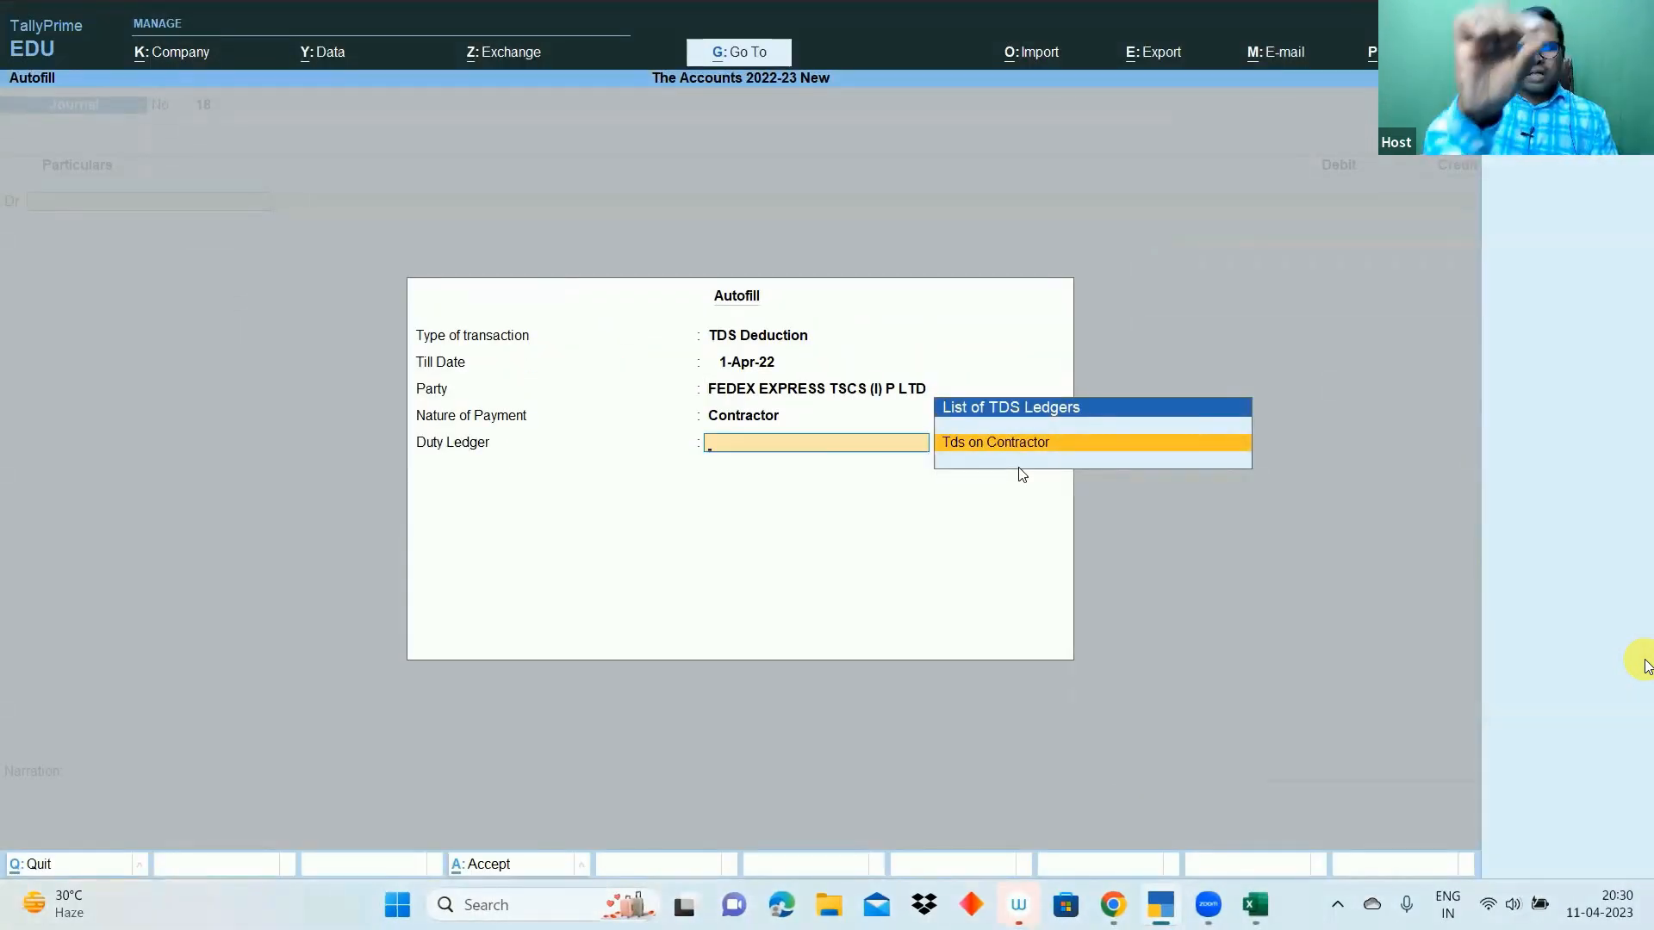
pyautogui.press('Return')
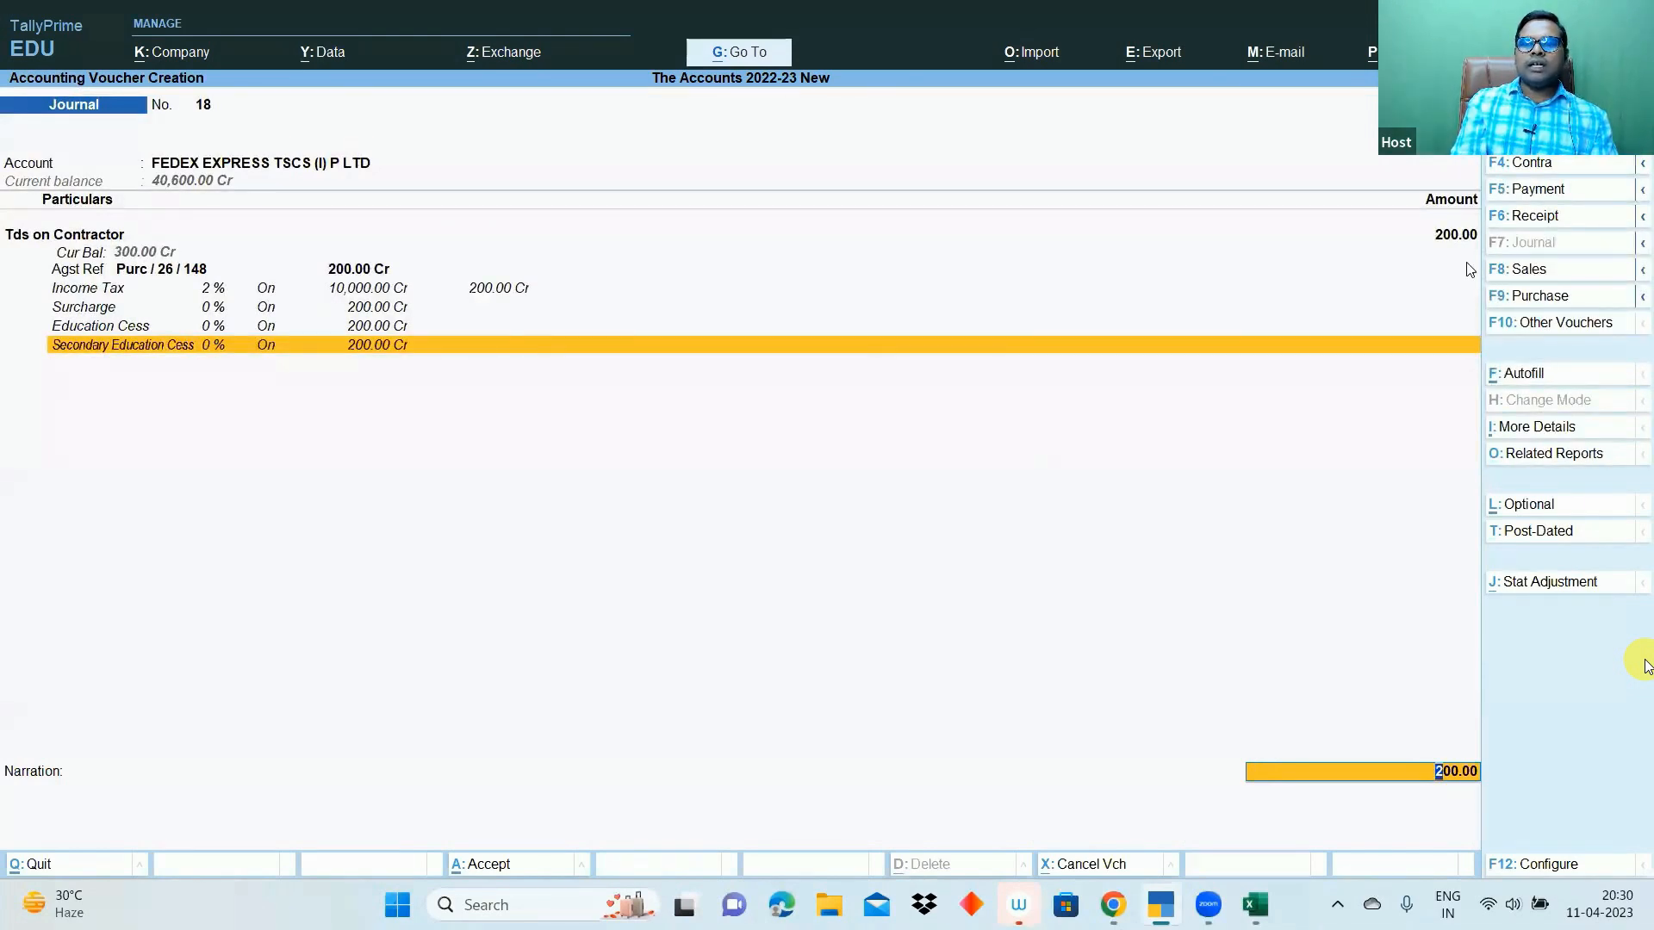
# - Allocate the 200.00 debit against FEDEX bill 125 and save journal voucher 18
pyautogui.press('Return')
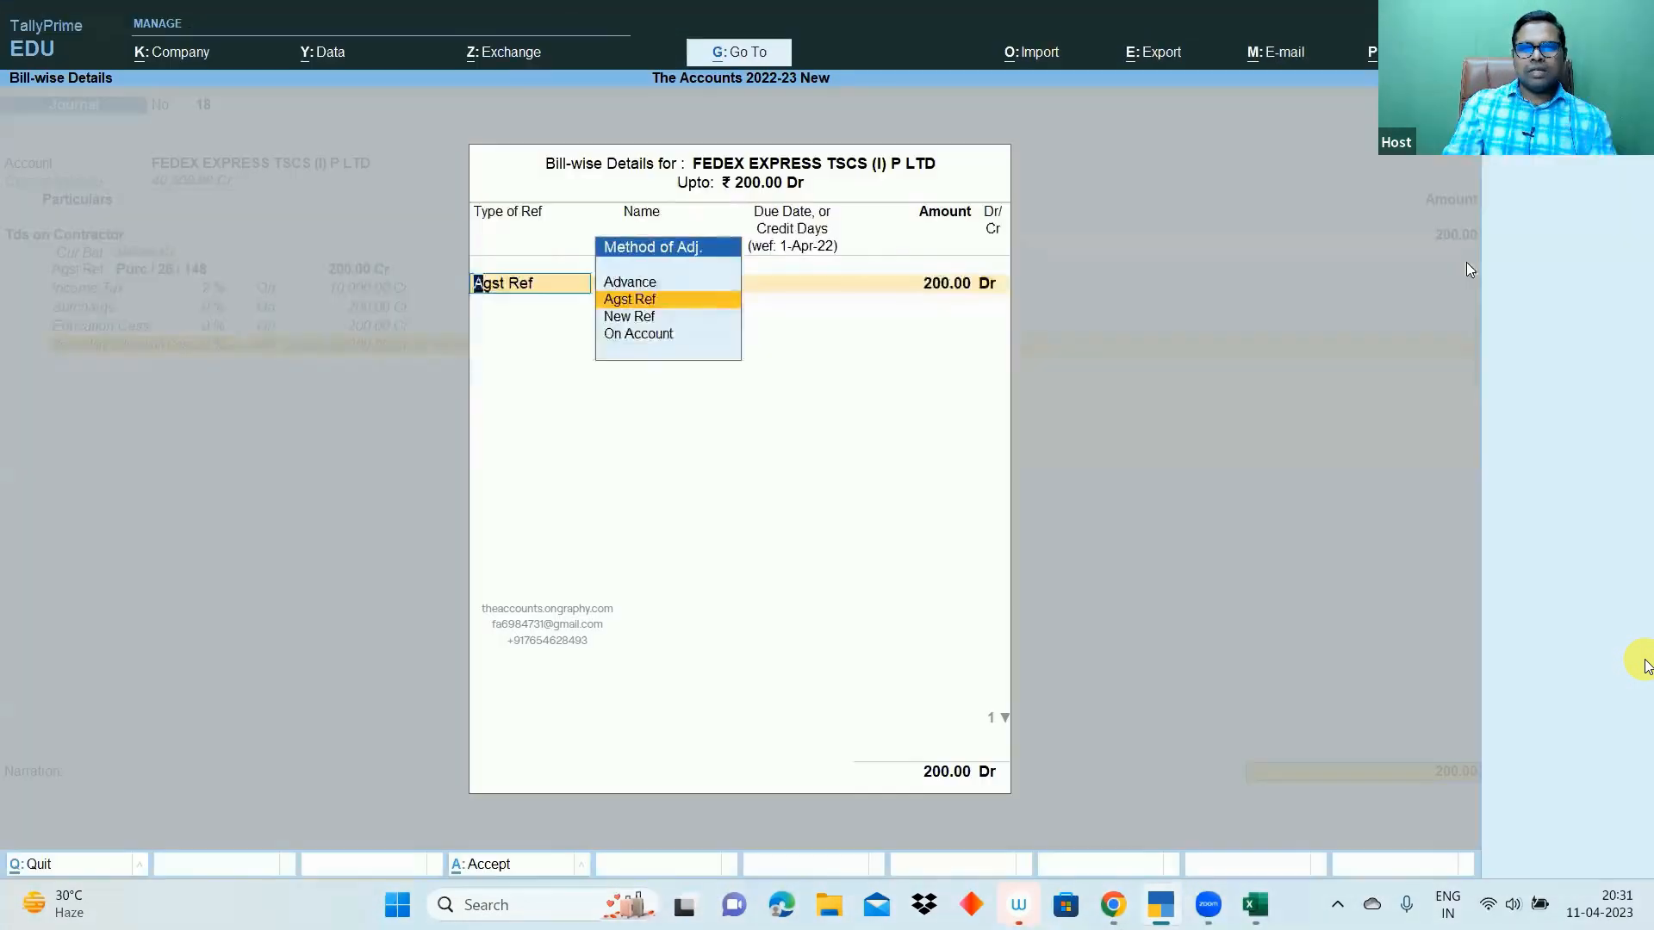
pyautogui.press('Return')
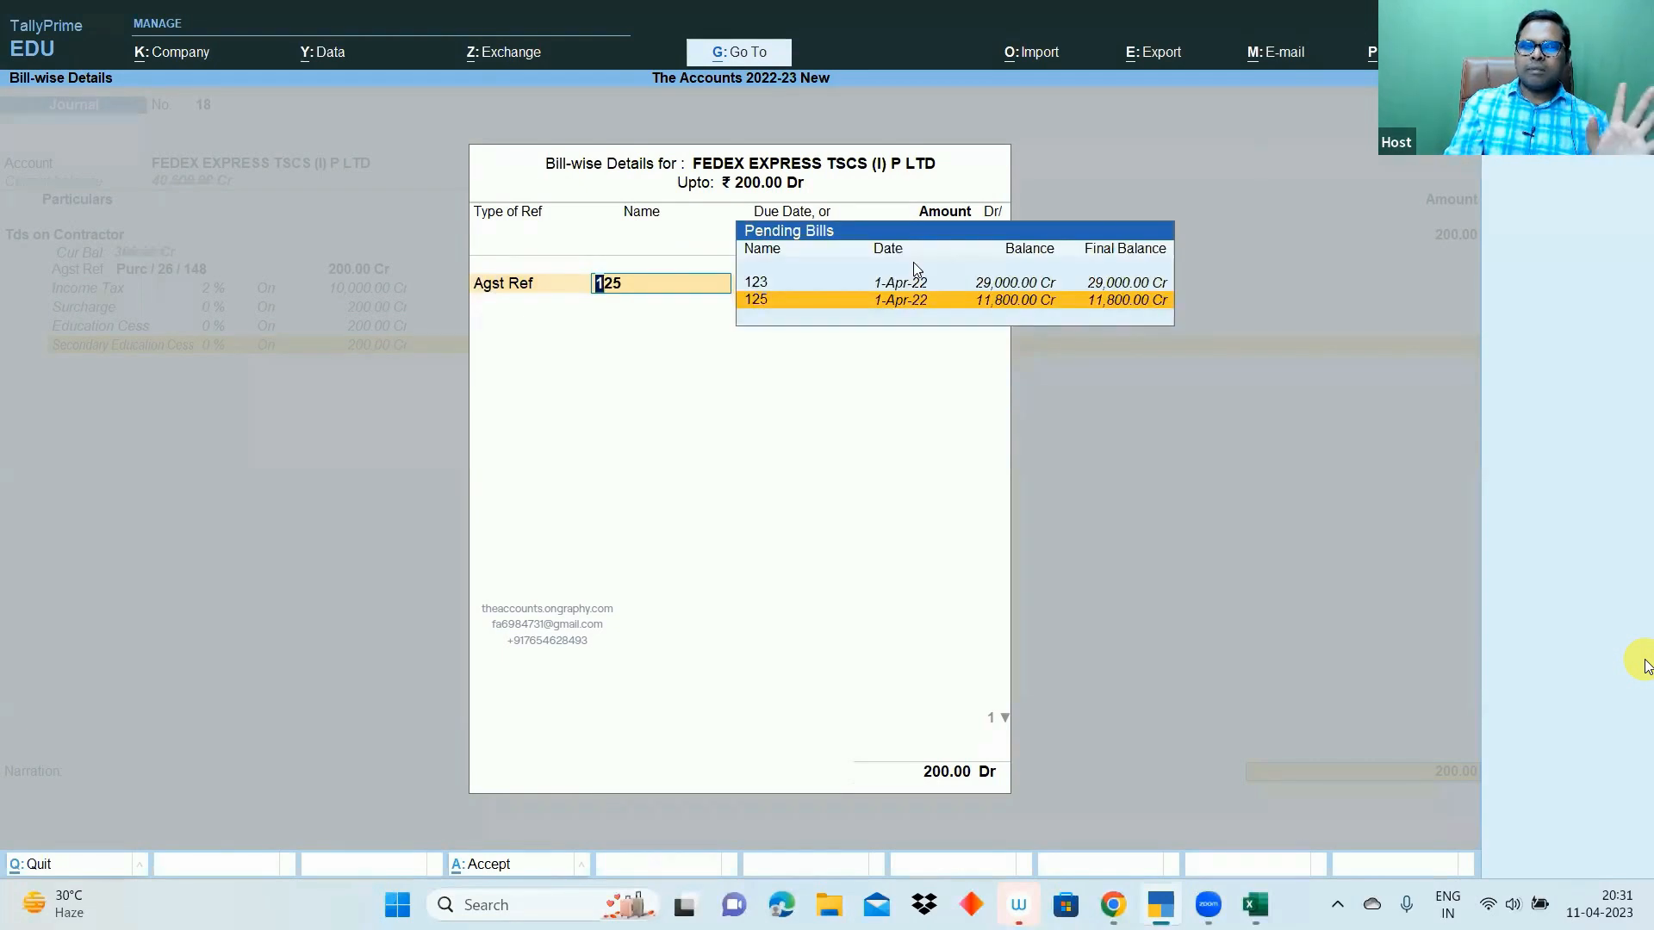
pyautogui.press('Return')
pyautogui.press('Return')
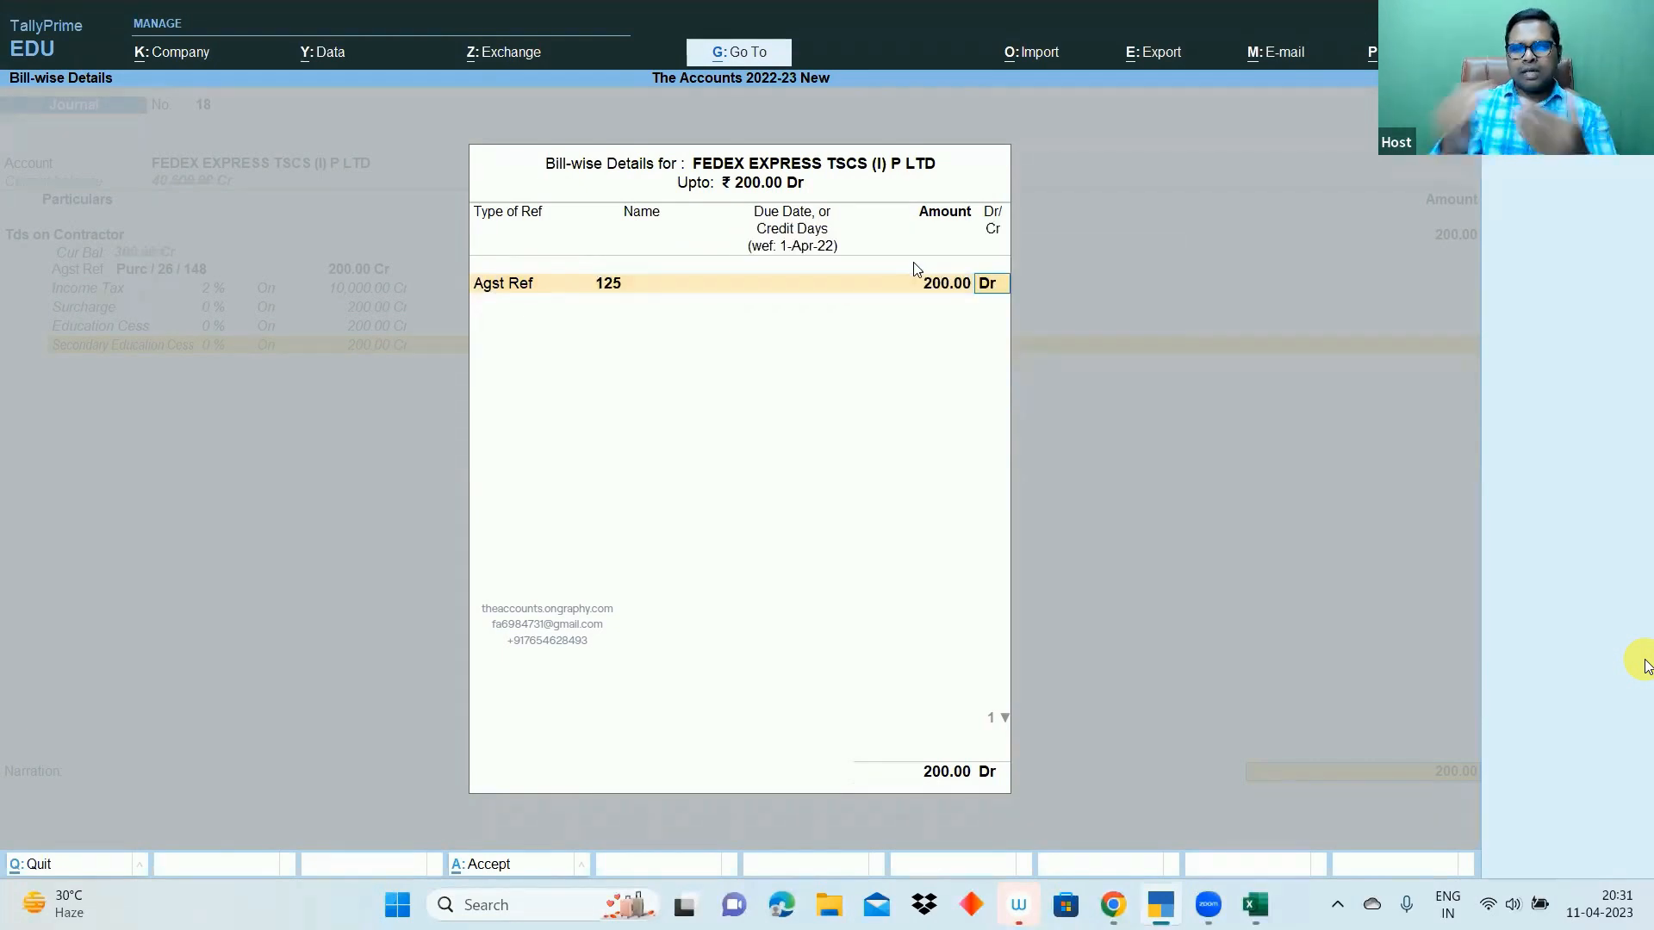
pyautogui.press('Return')
pyautogui.press('Return')
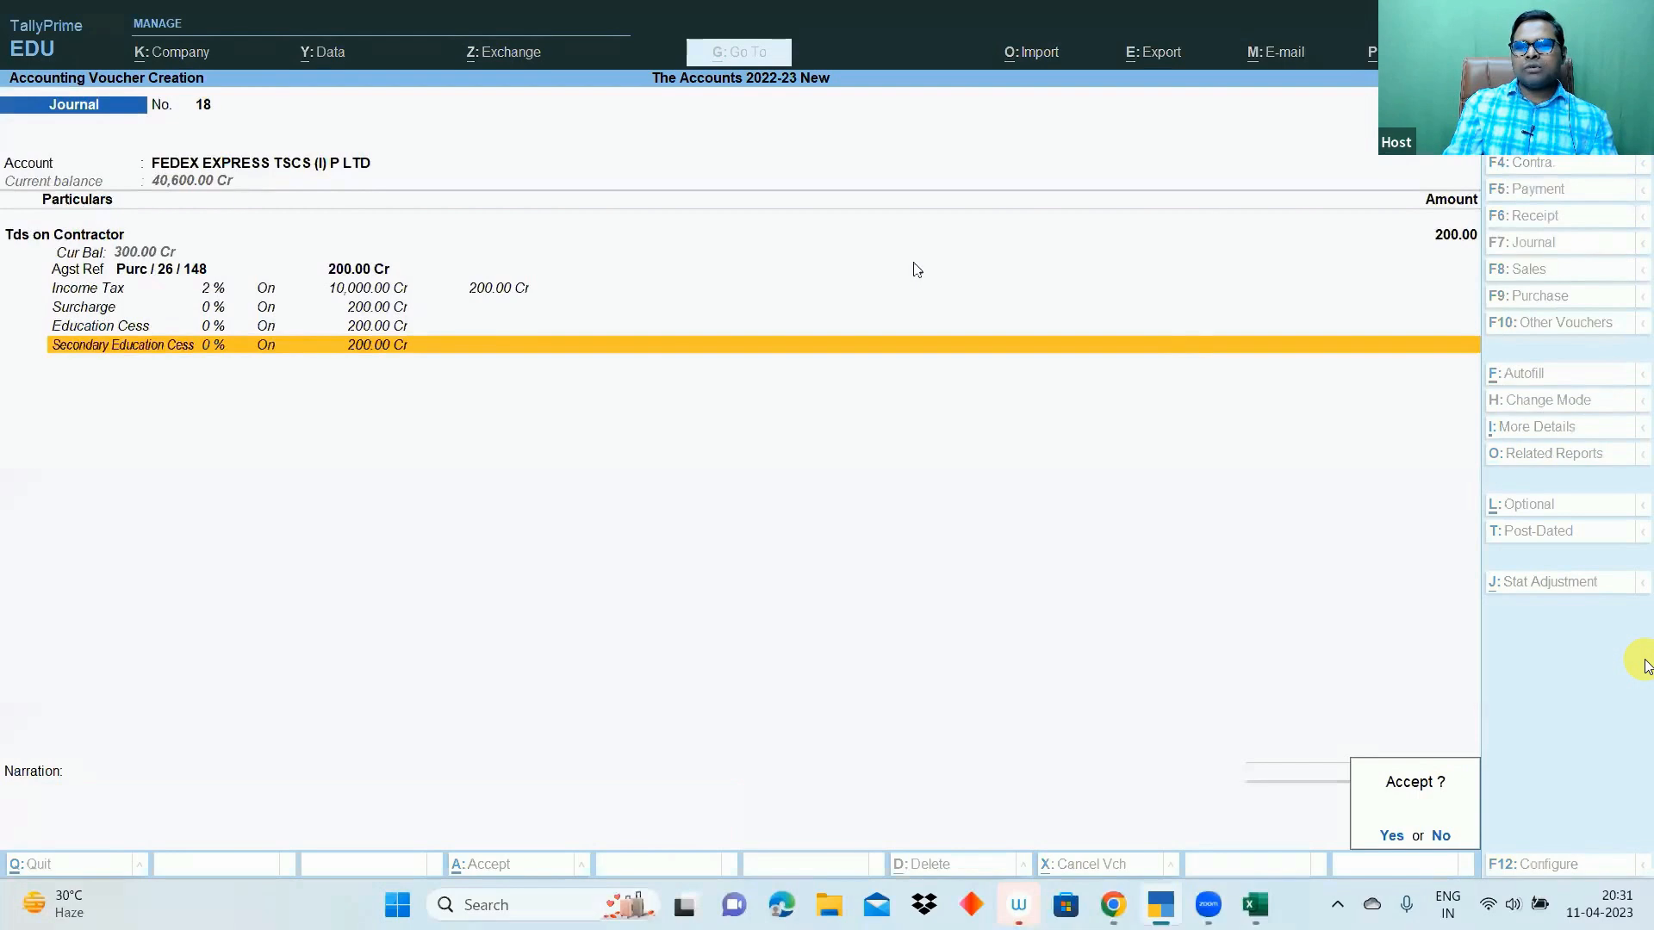
pyautogui.press('Return')
pyautogui.press('Escape')
pyautogui.press('Return')
pyautogui.press('Escape')
pyautogui.press('Escape')
# - Open the FEDEX ledger via 'dalfe' and check voucher 26's 11,800.00 purchase and the 200.00 TDS journal
pyautogui.write('dalfe')
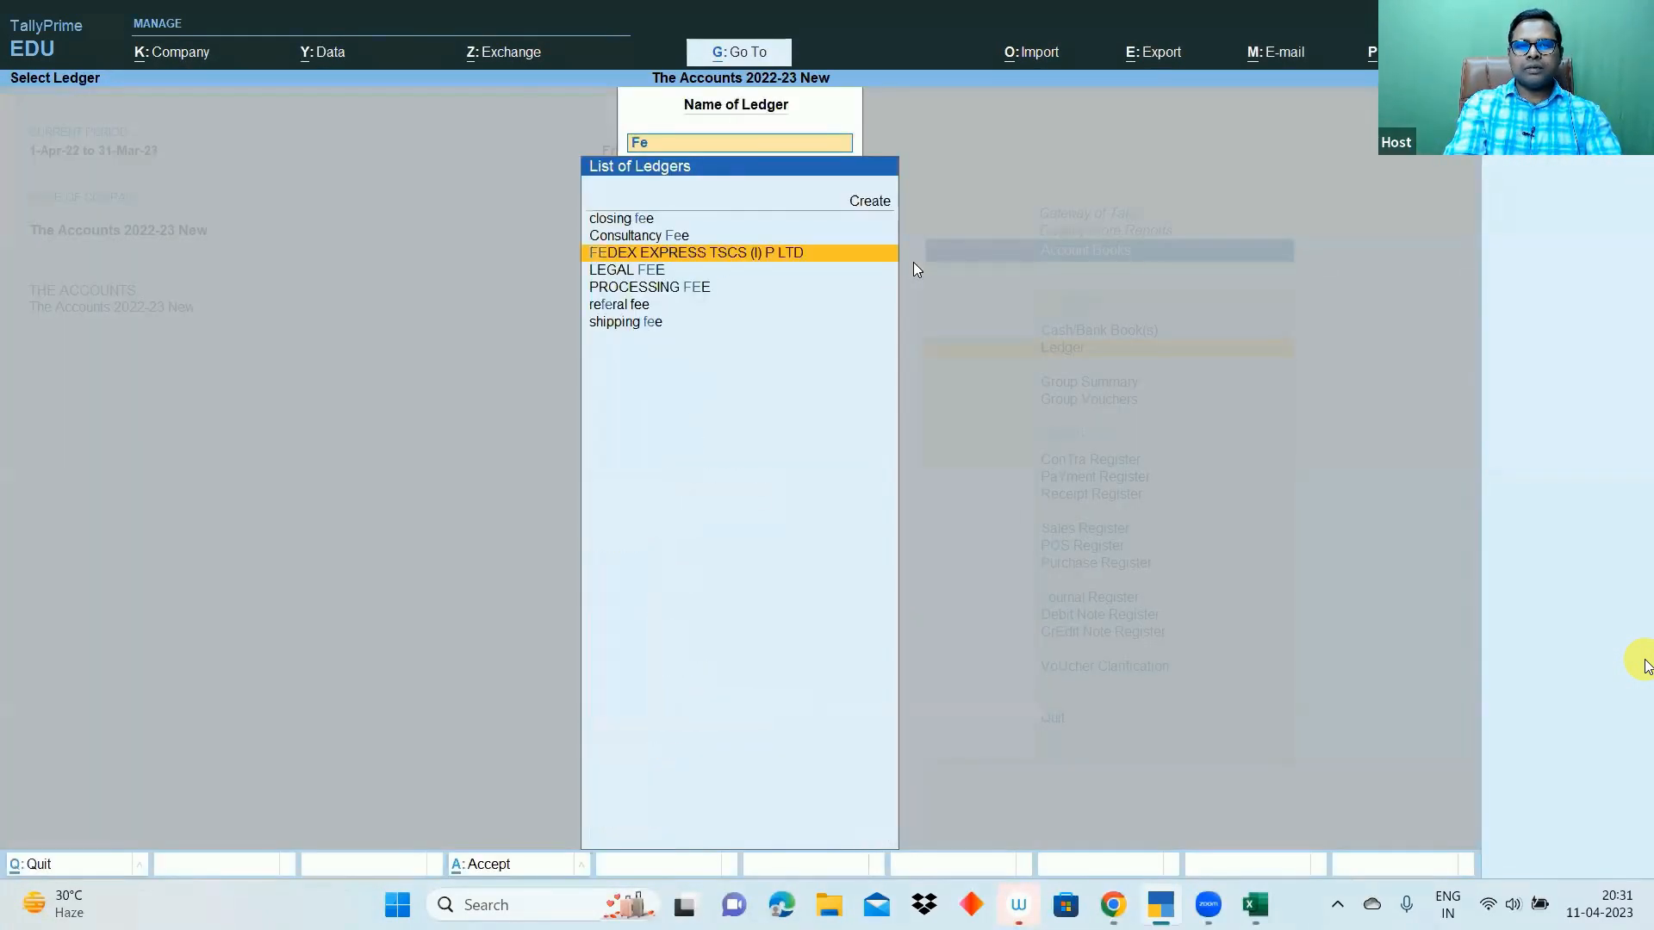
pyautogui.press('Return')
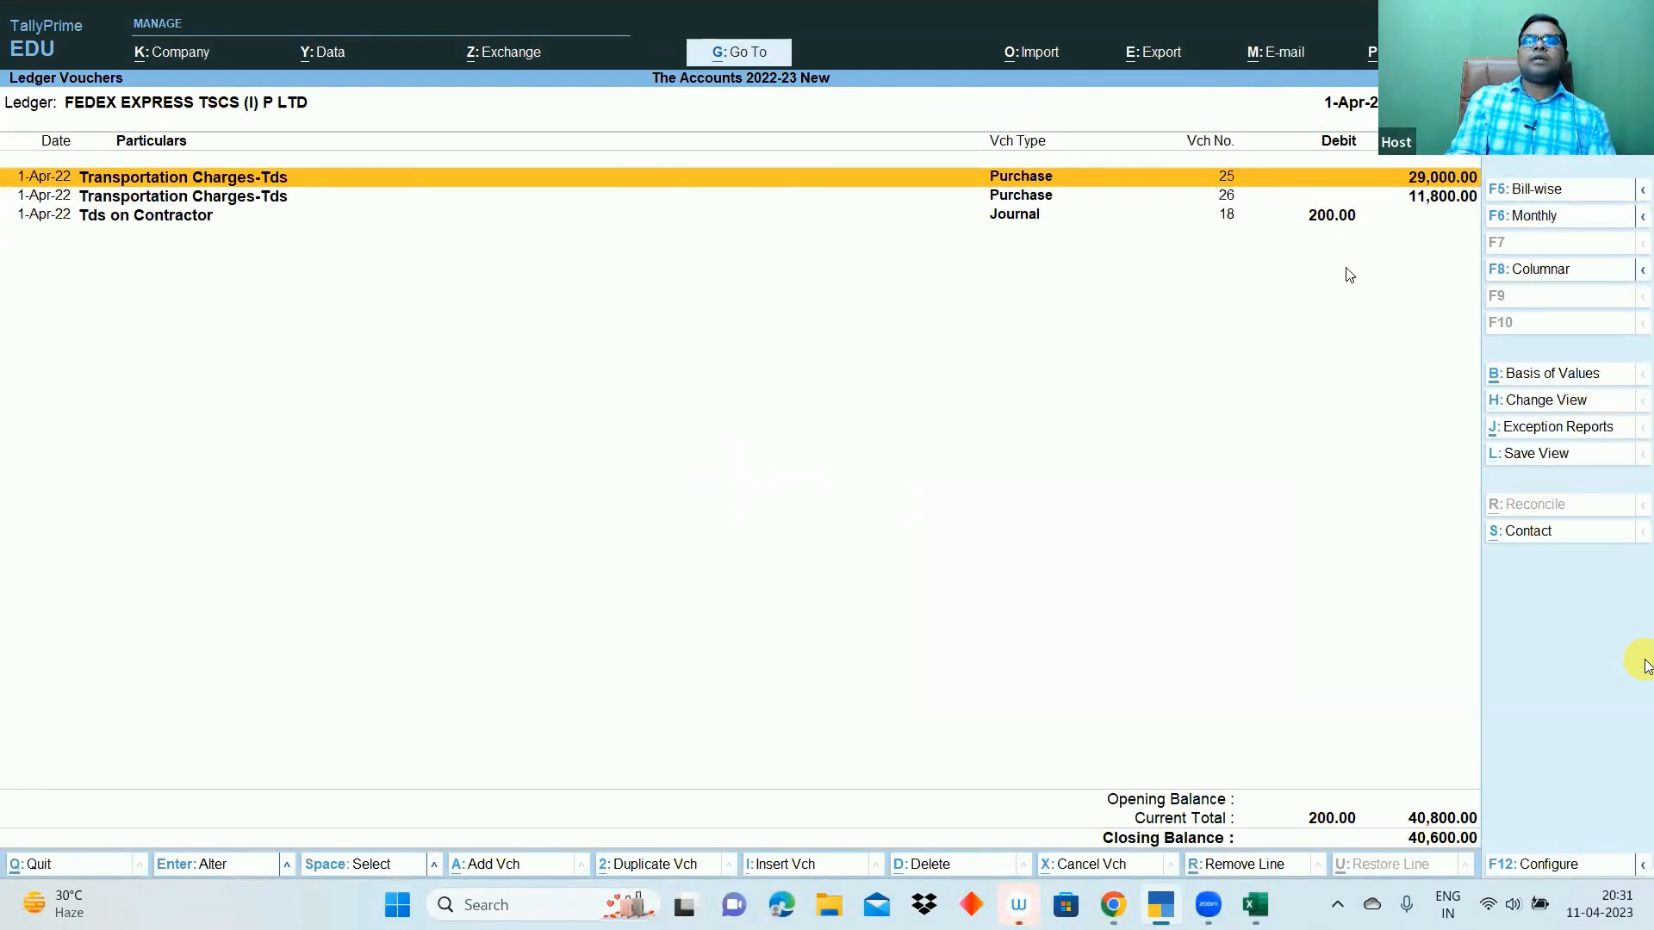
pyautogui.click(1441, 199)
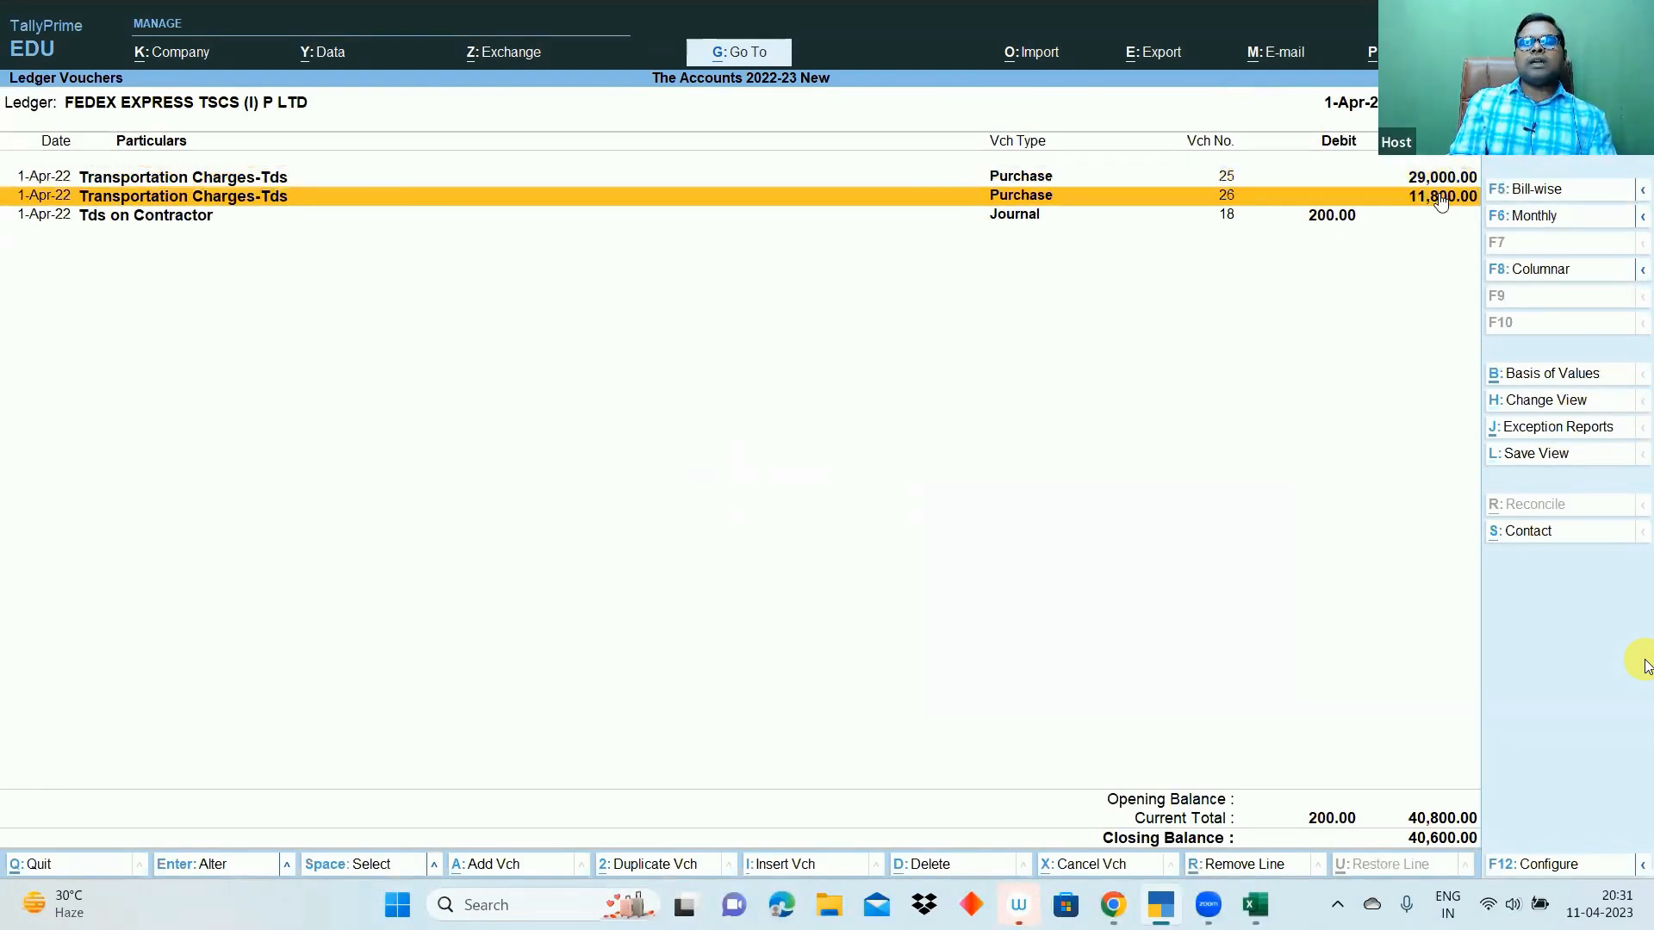
pyautogui.click(1322, 222)
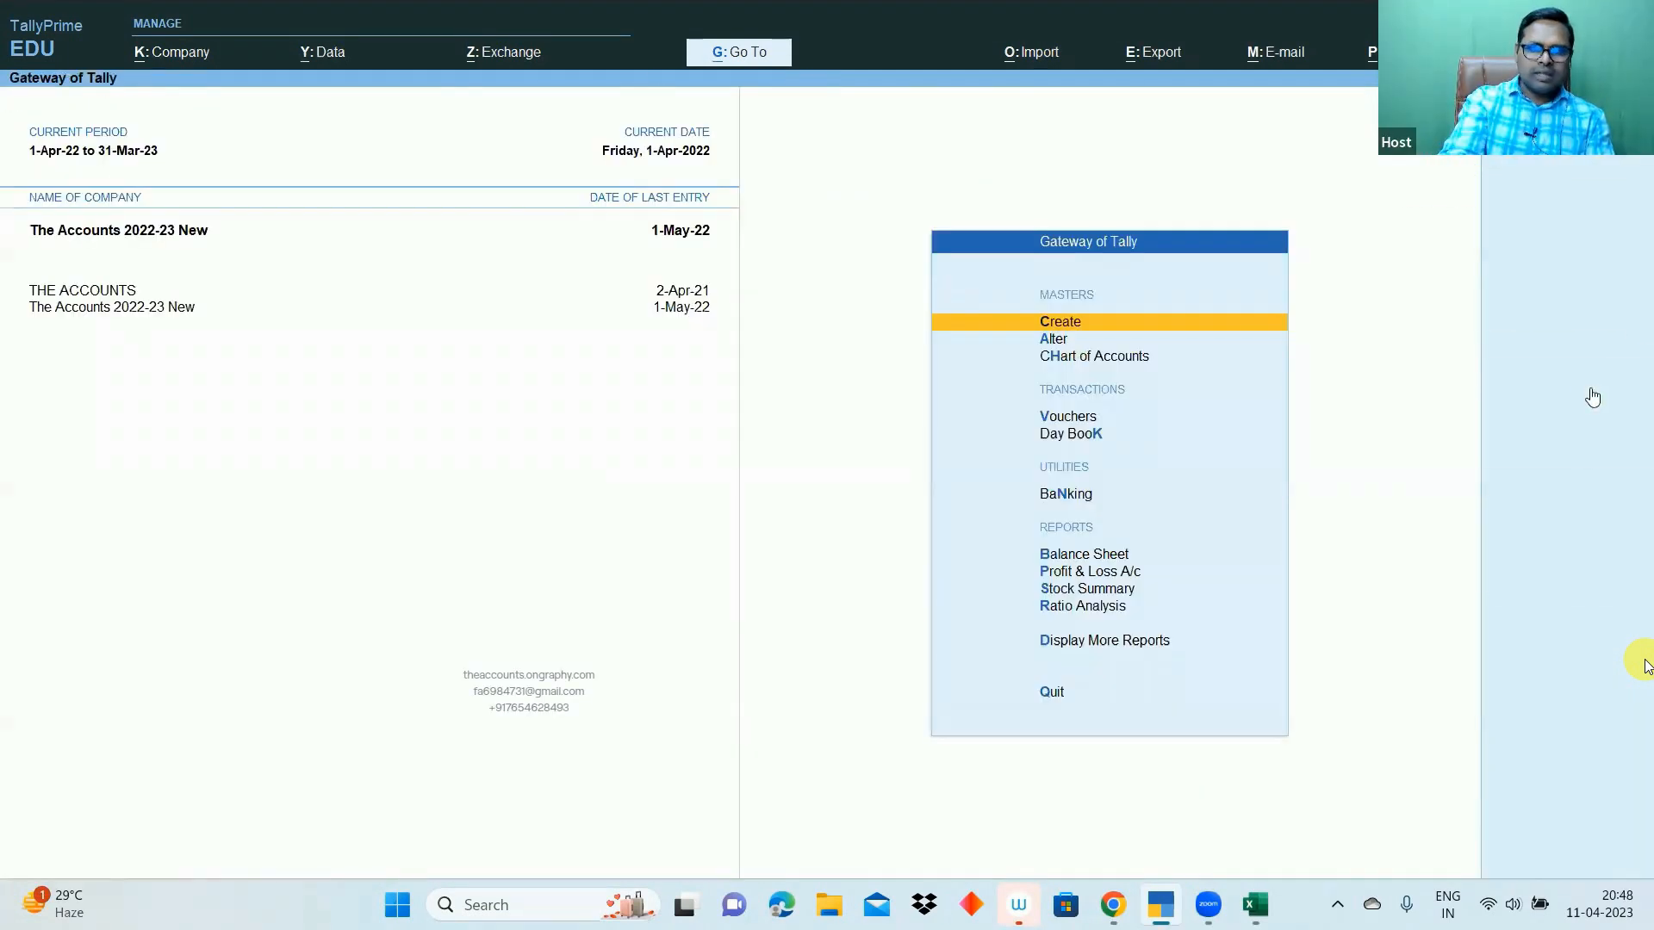
pyautogui.press('b')
pyautogui.hotkey('alt', 'F5')
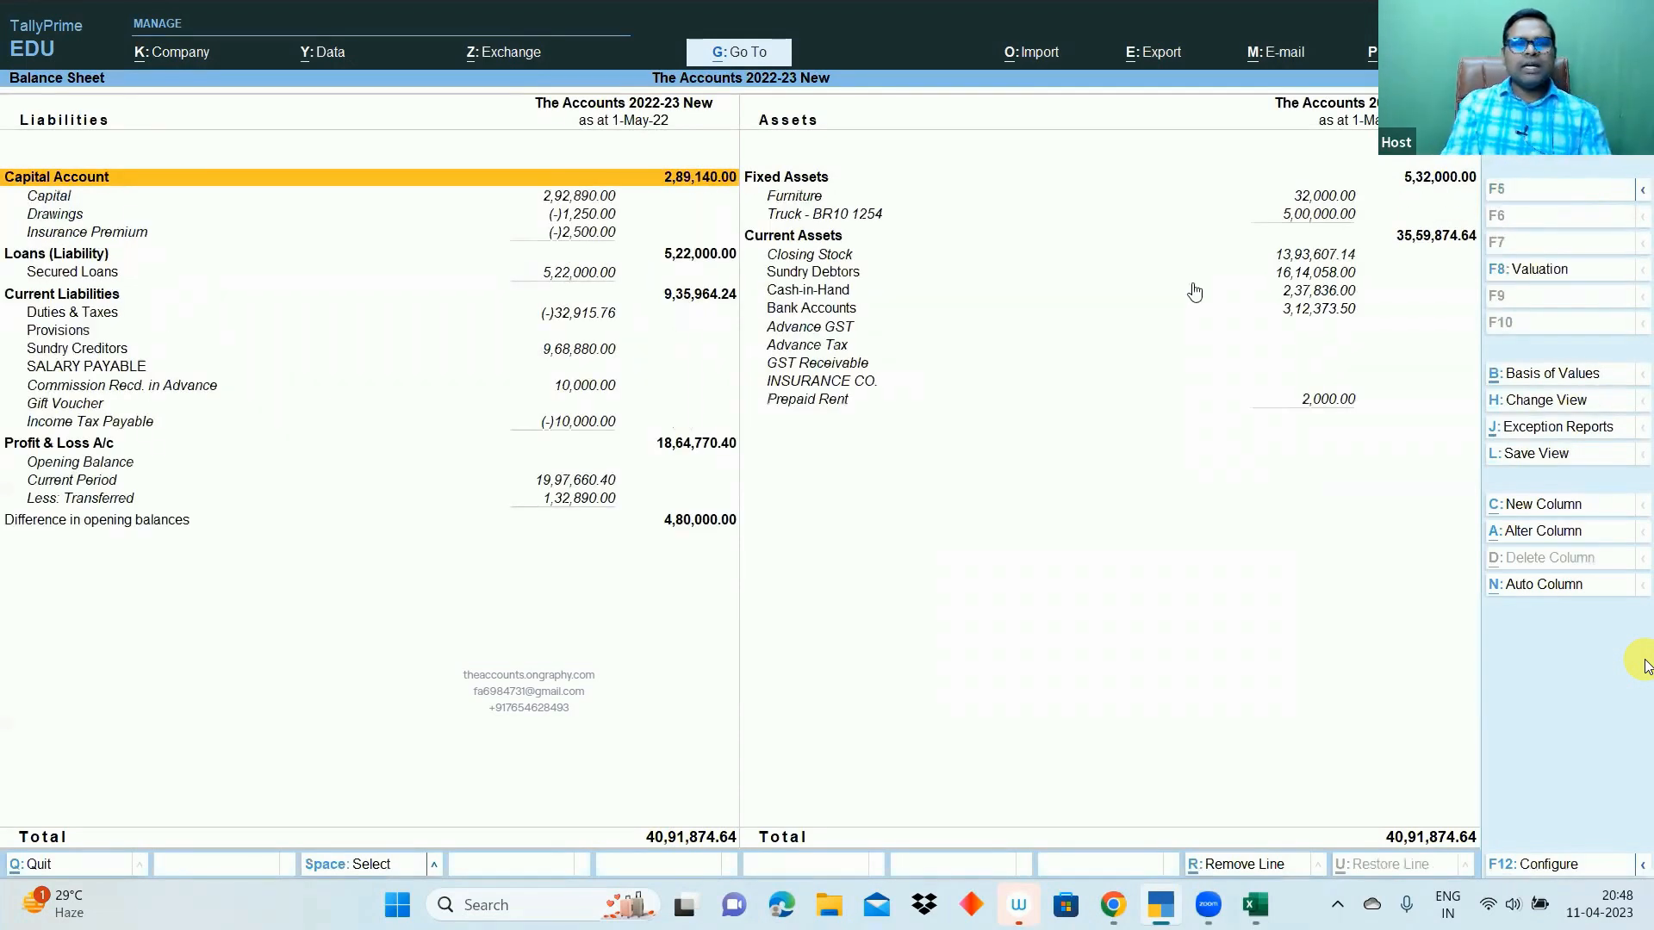
pyautogui.click(105, 320)
pyautogui.click(570, 321)
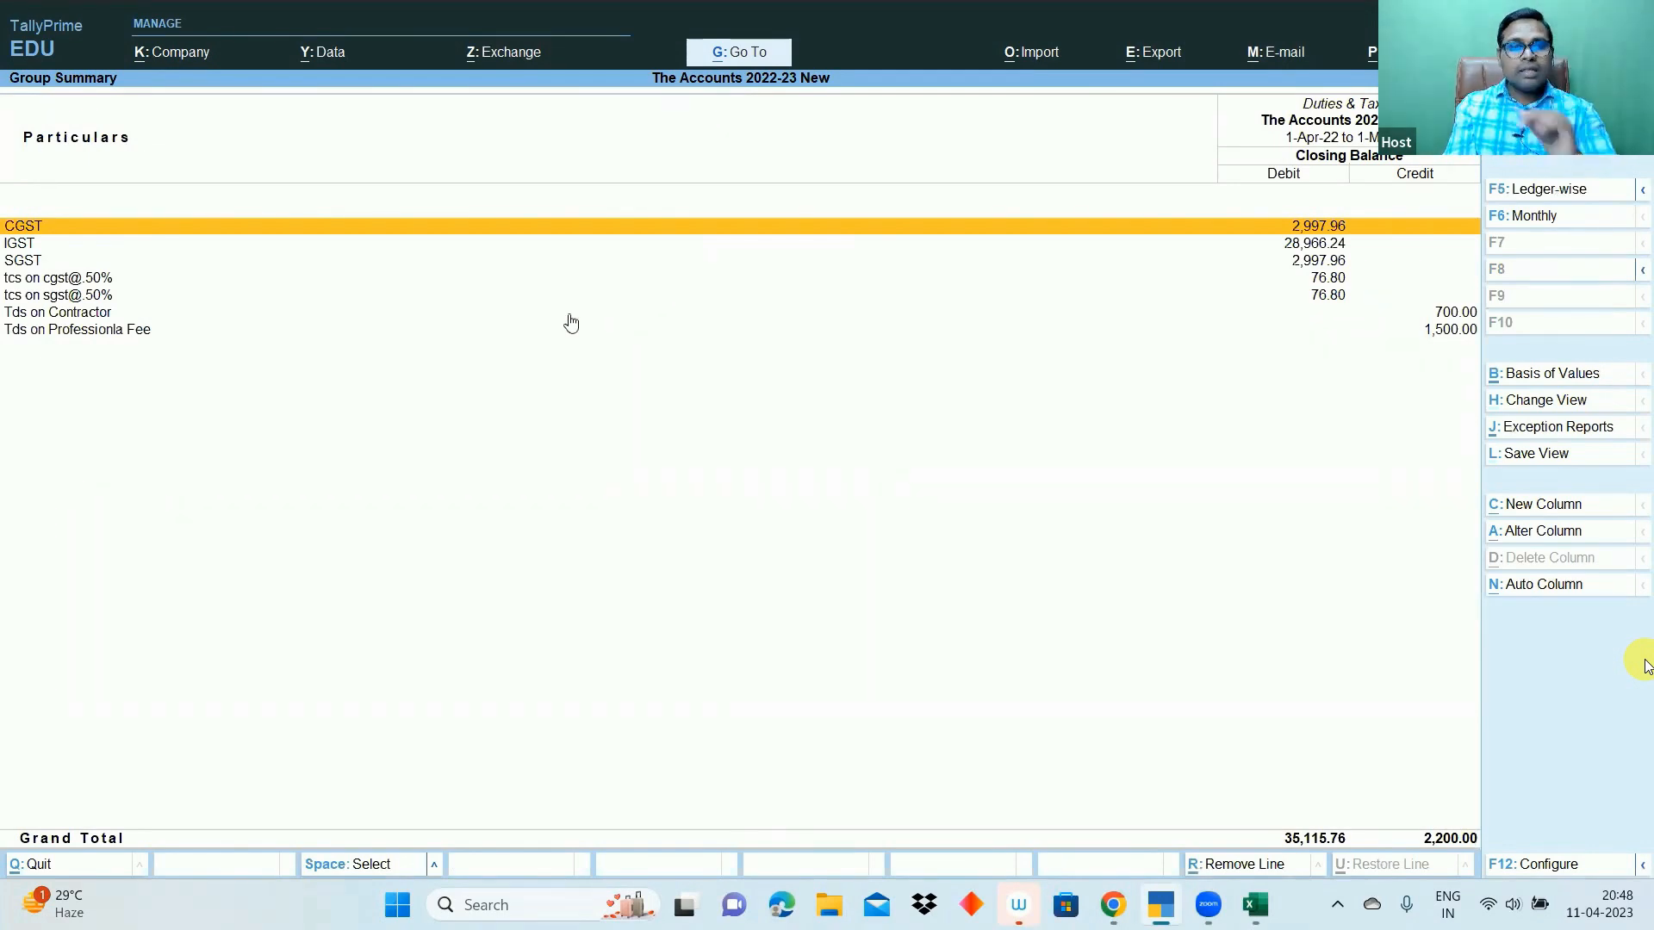
pyautogui.click(103, 318)
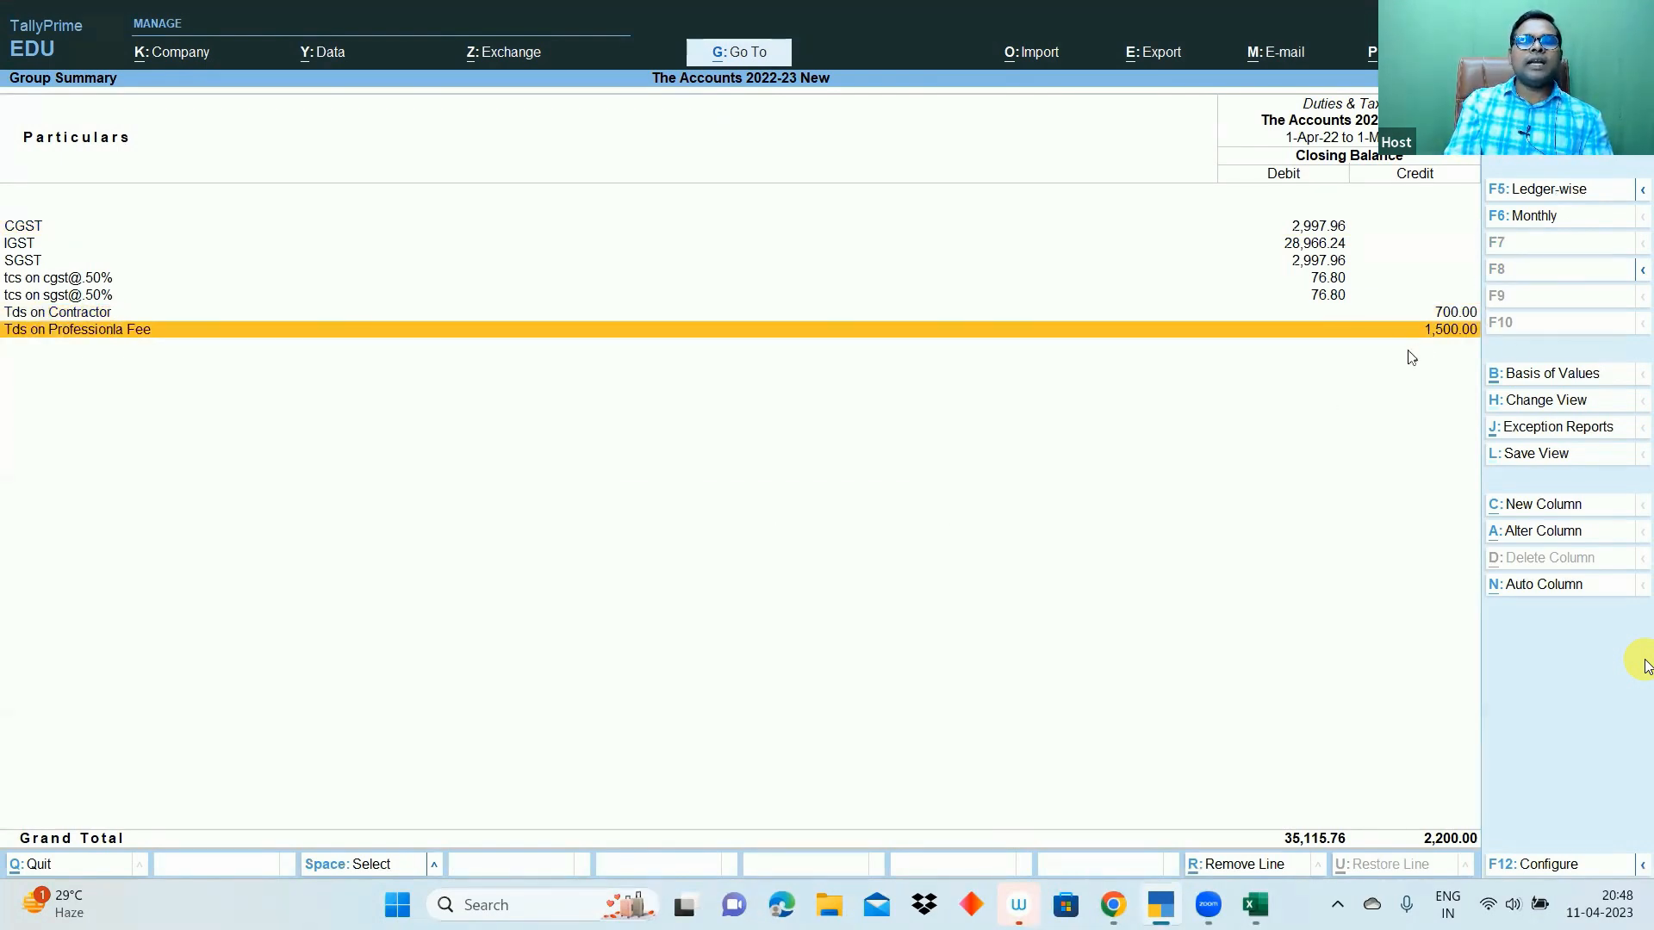
pyautogui.hotkey('ctrl', '1')
pyautogui.click(1448, 333)
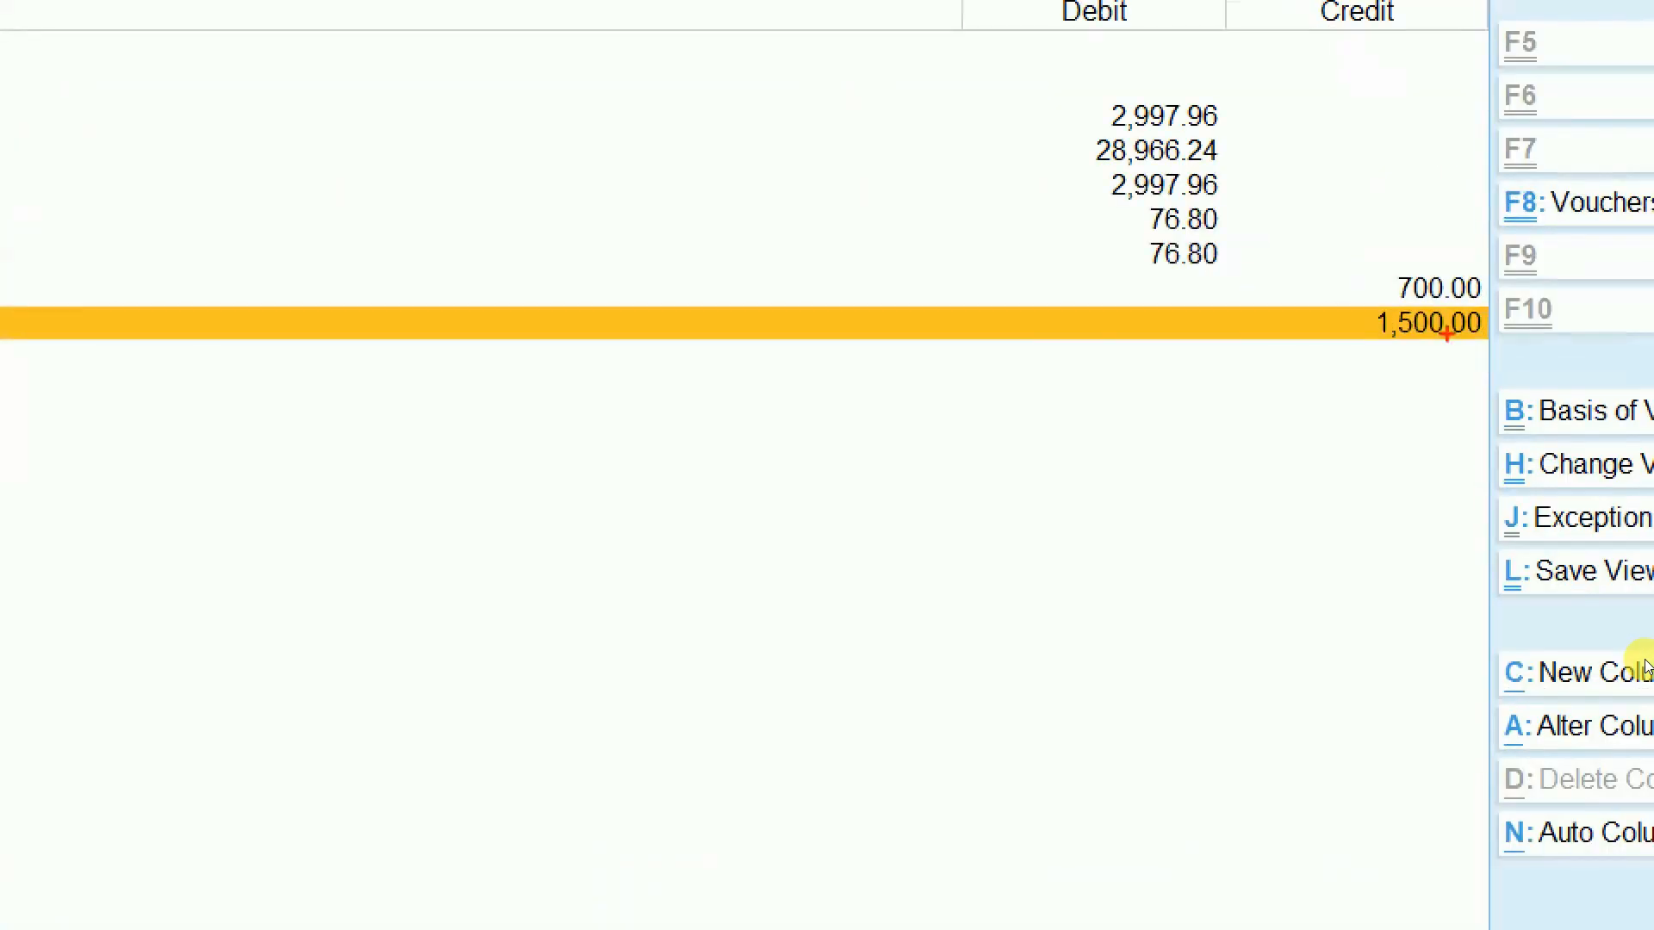
pyautogui.moveTo(1366, 247)
pyautogui.mouseDown()
pyautogui.moveTo(1392, 308)
pyautogui.moveTo(1487, 419)
pyautogui.mouseUp()
pyautogui.press('Escape')
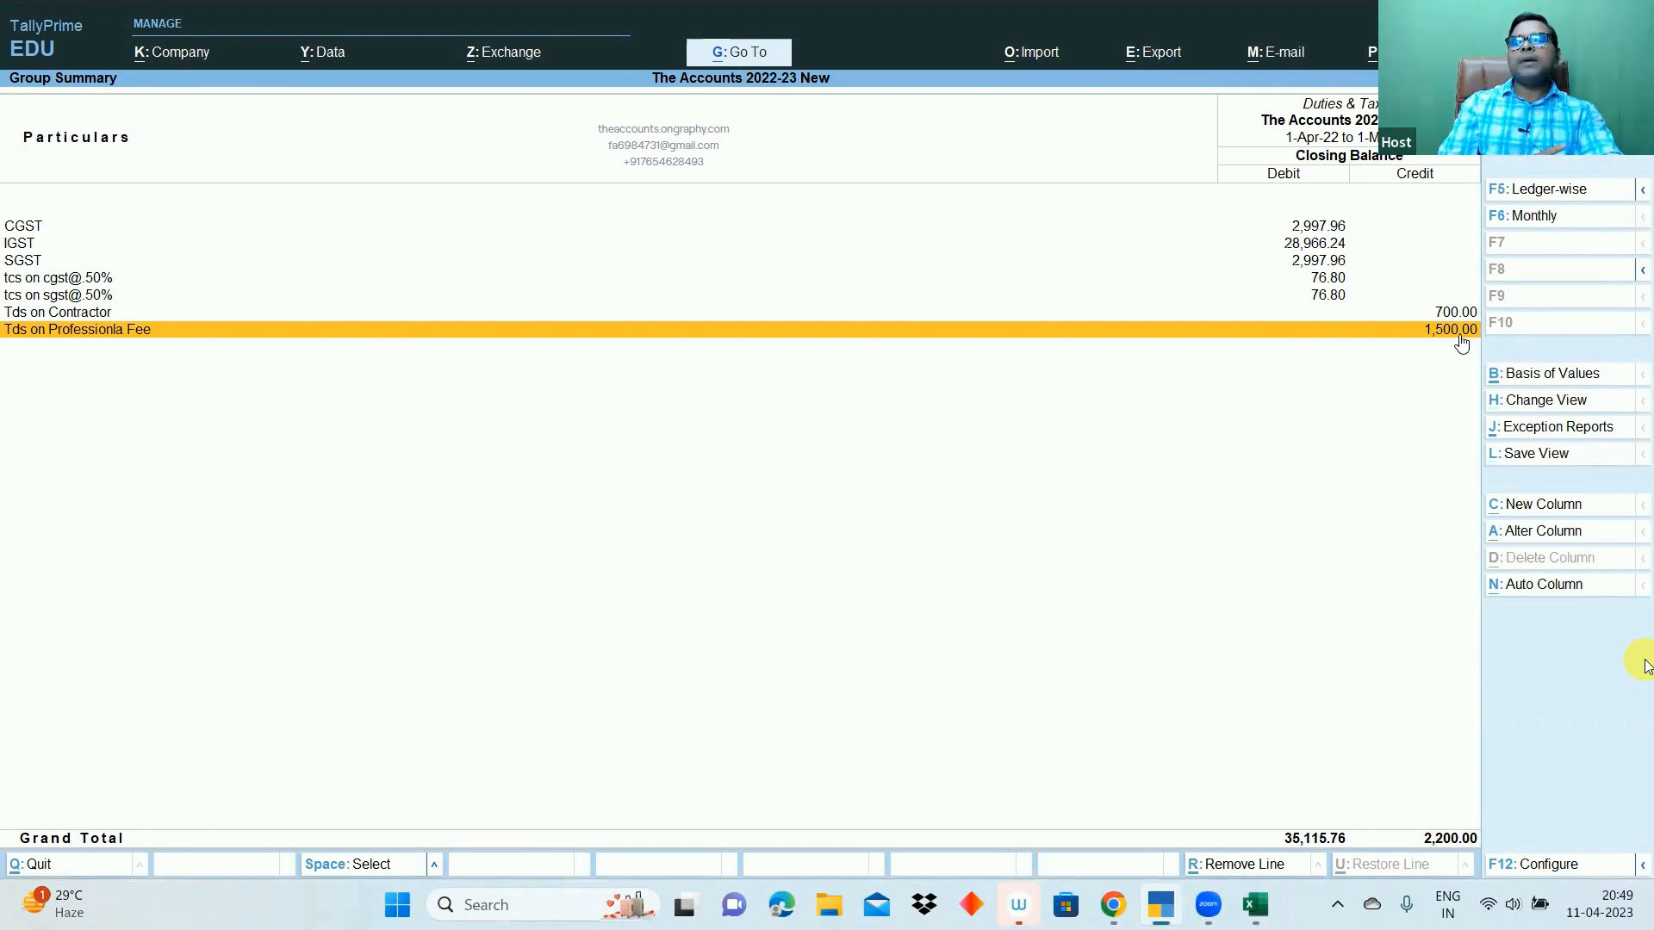
pyautogui.press('Escape')
pyautogui.press('Escape')
pyautogui.press('Escape')
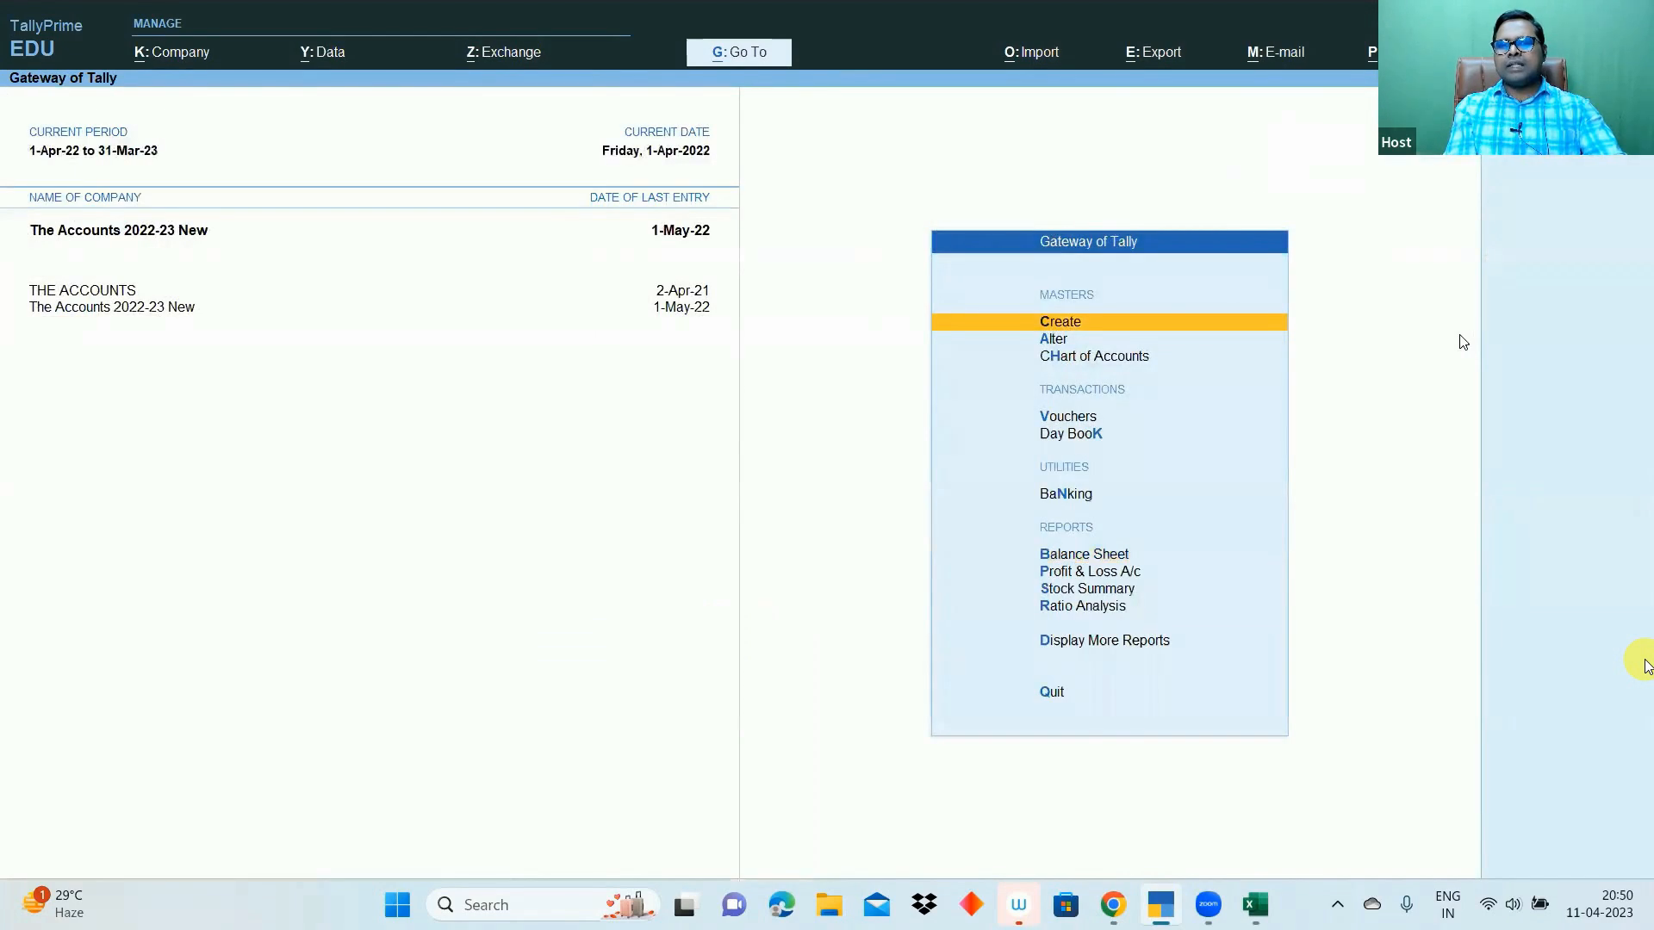
# - Start a new accounting voucher and switch it to a Payment voucher
pyautogui.press('v')
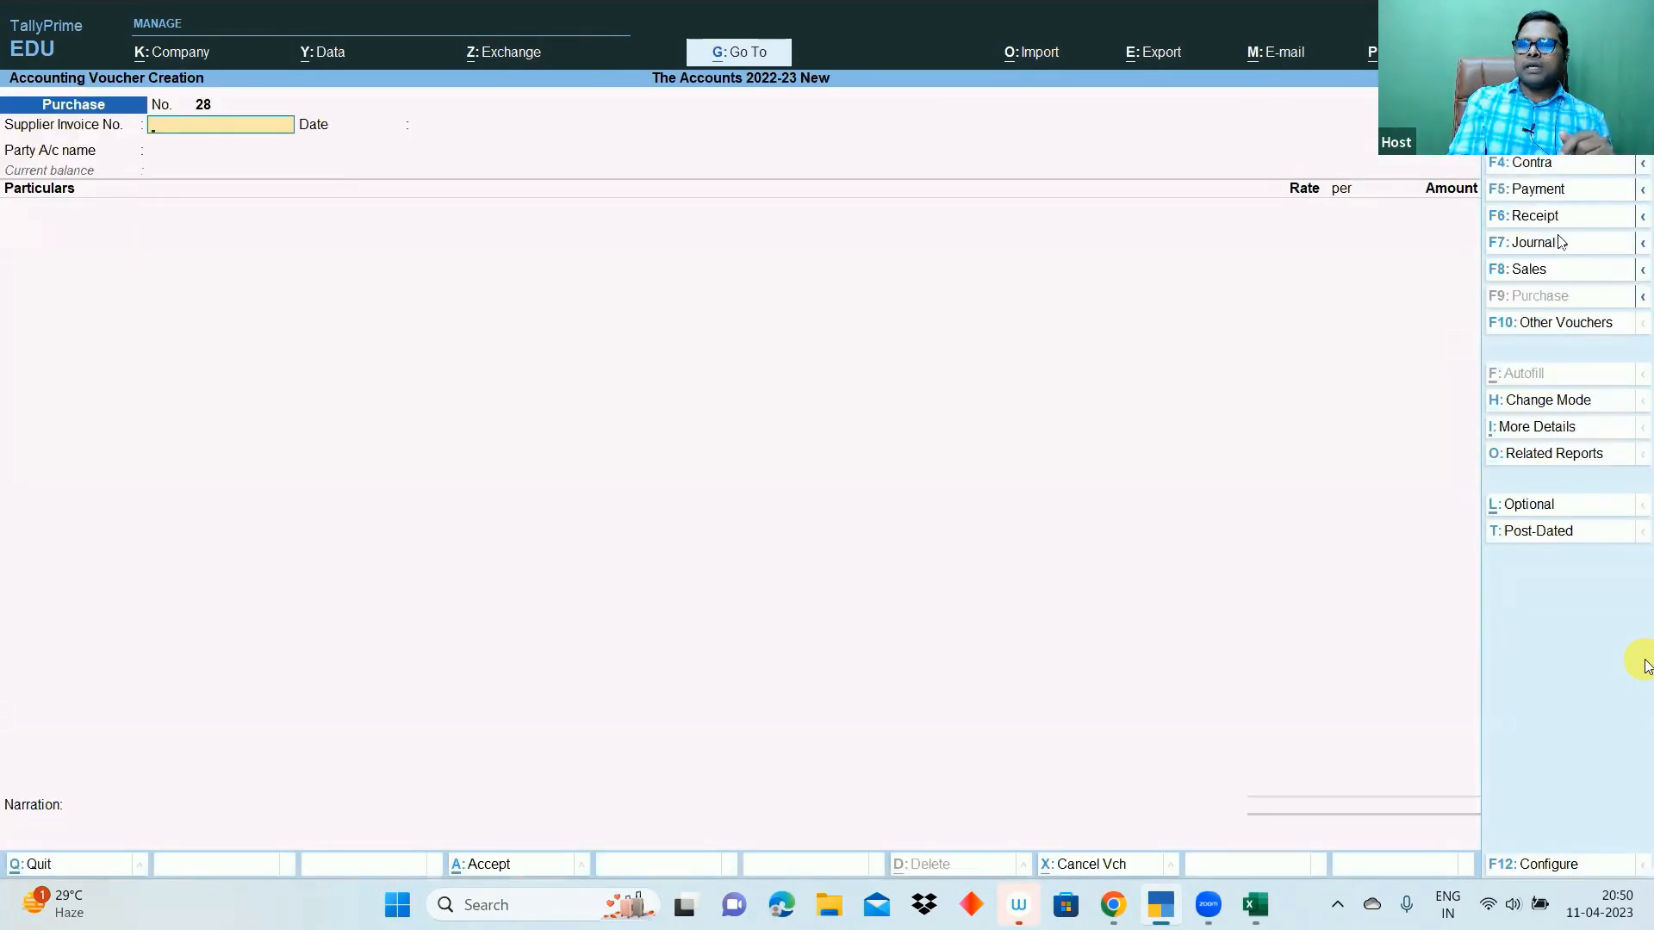
pyautogui.click(1552, 195)
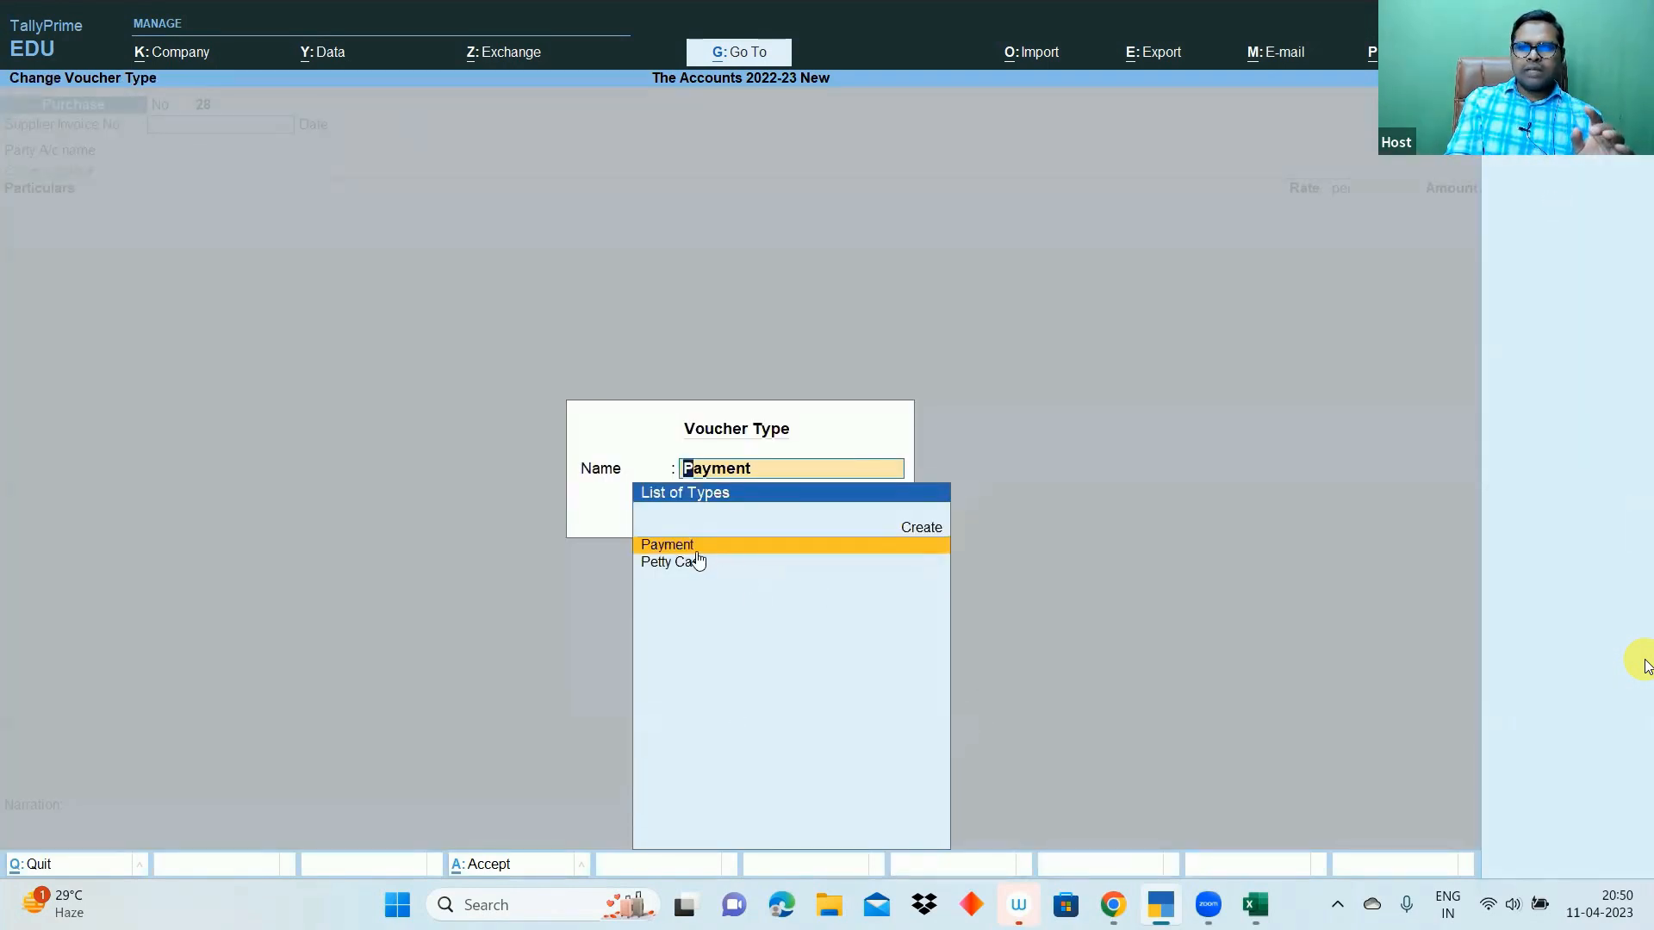
pyautogui.press('Return')
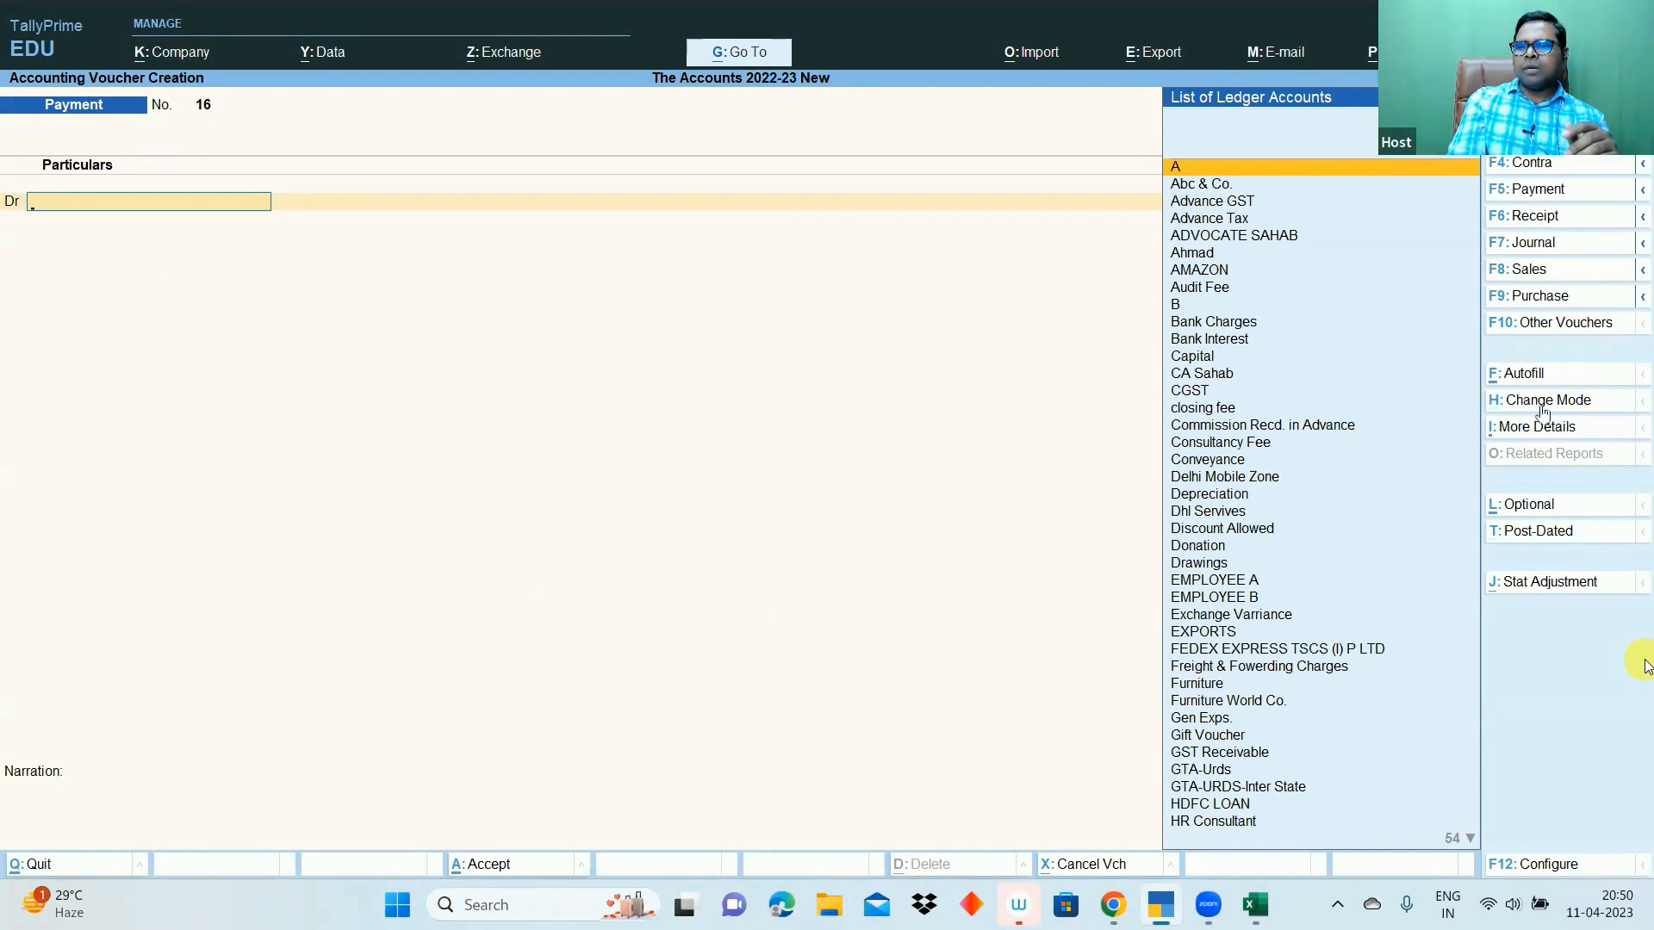
# - Bring up the Payment voucher's Autofill options offering Stat Payment
pyautogui.hotkey('ctrl', '1')
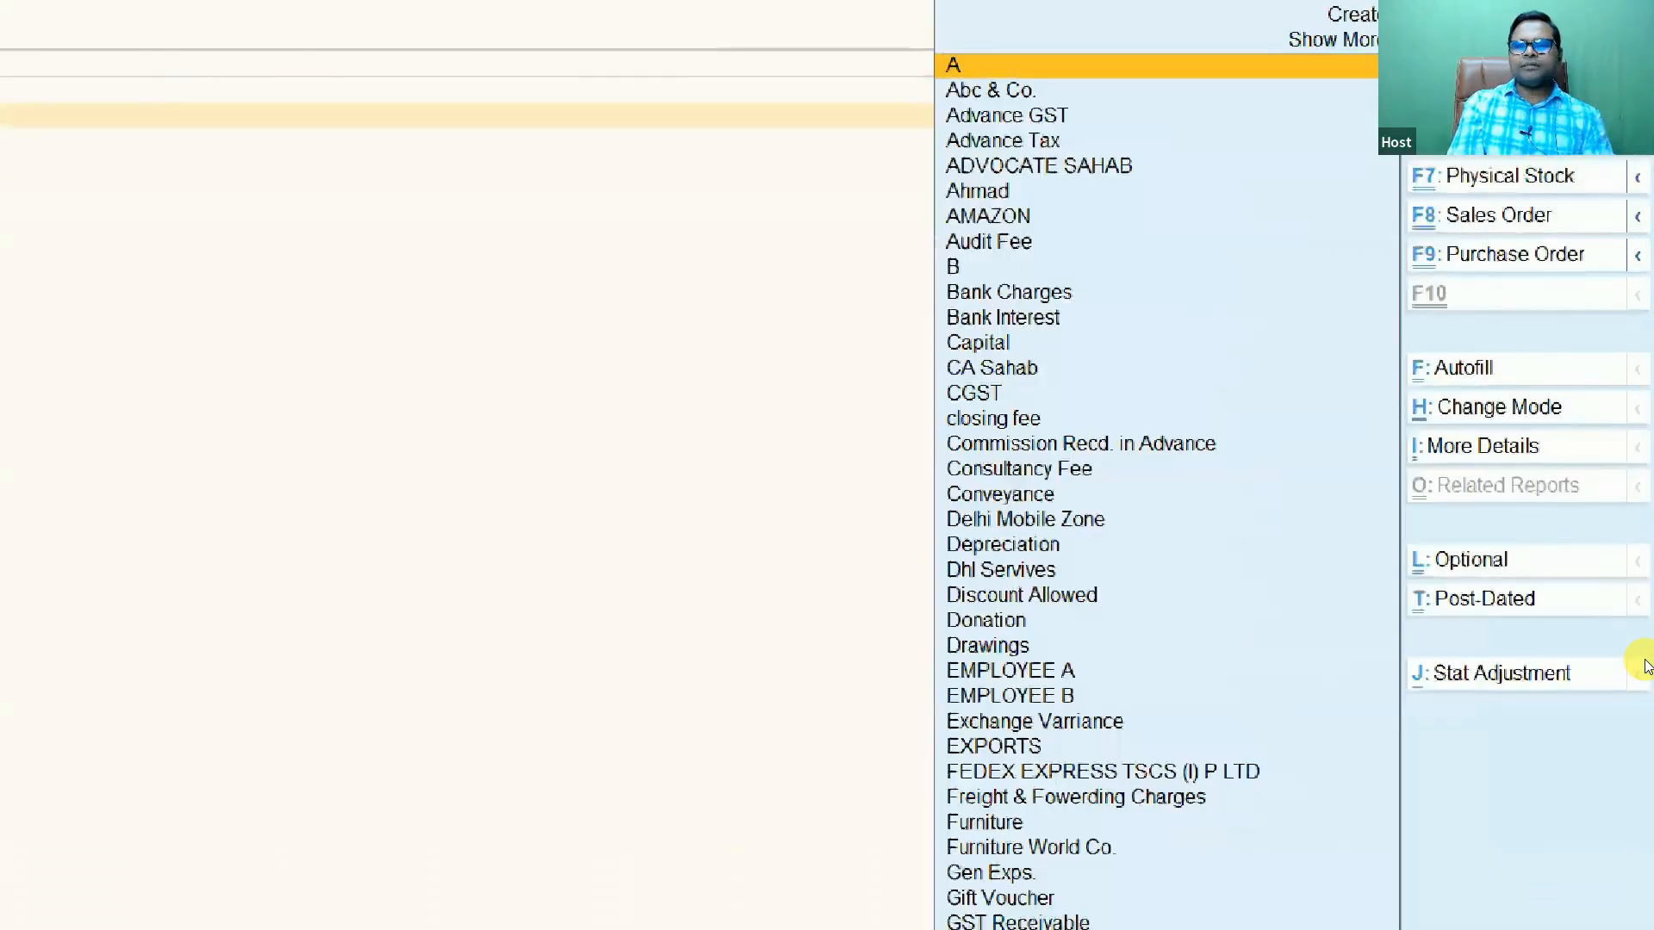
pyautogui.click(1343, 344)
pyautogui.moveTo(1340, 333); pyautogui.dragTo(1521, 405)
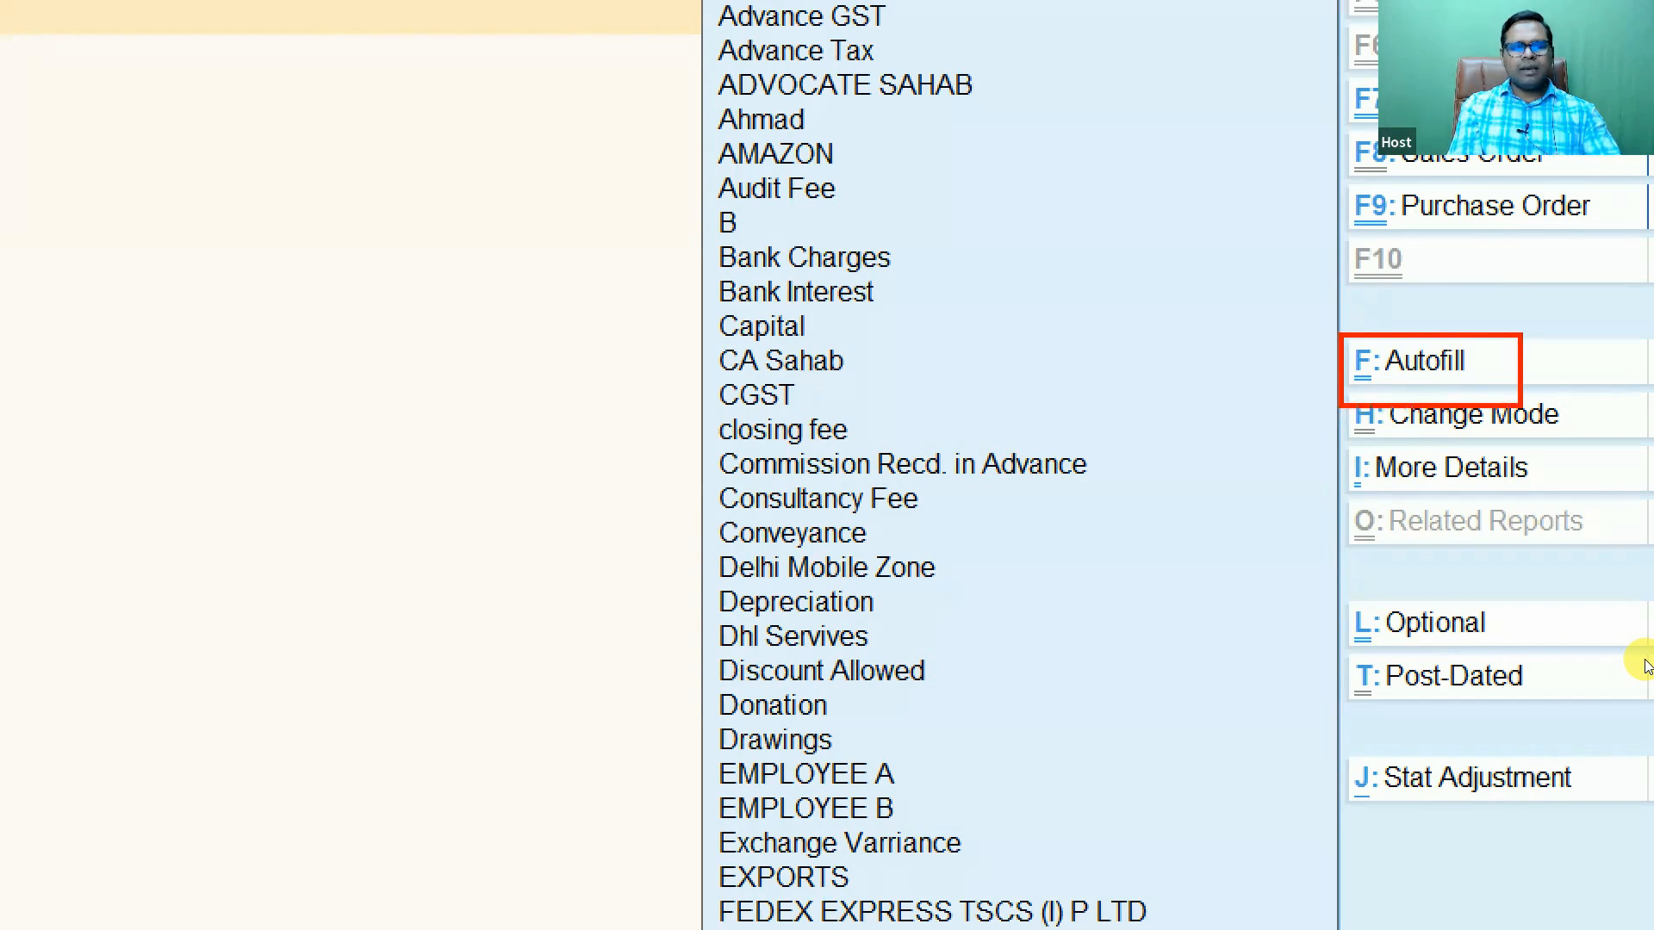
pyautogui.press('Escape')
pyautogui.click(1530, 379)
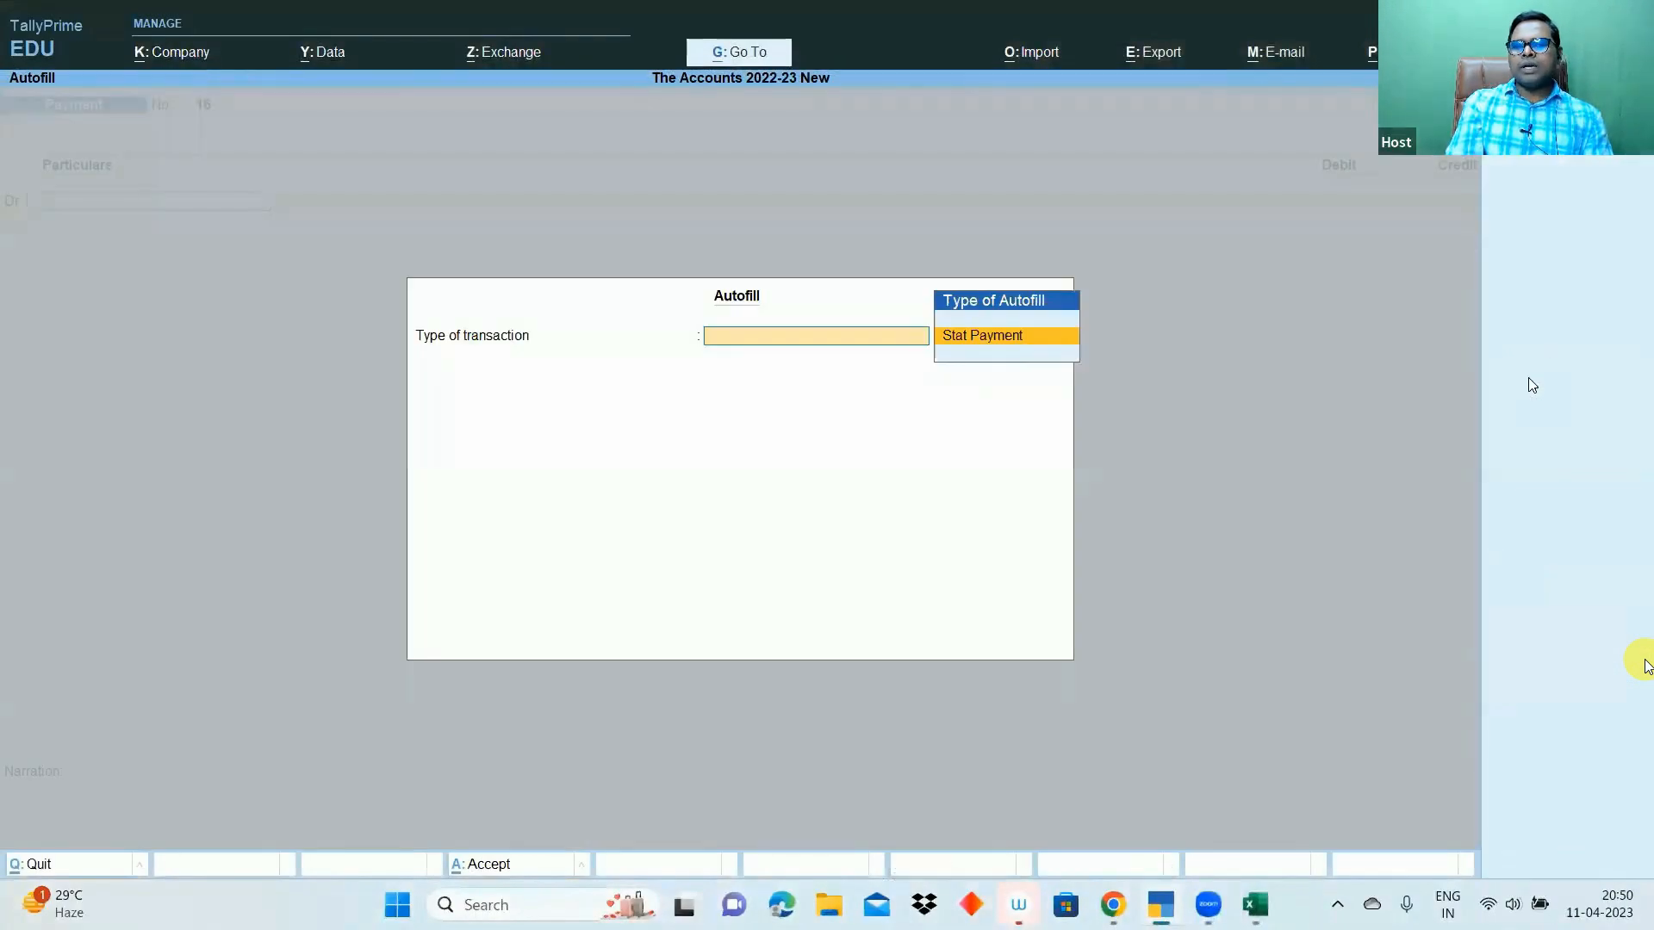
# - Choose Stat Payment as the transaction type and TDS as the tax type
pyautogui.hotkey('ctrl', '1')
pyautogui.click(996, 351)
pyautogui.moveTo(875, 299); pyautogui.dragTo(1068, 360)
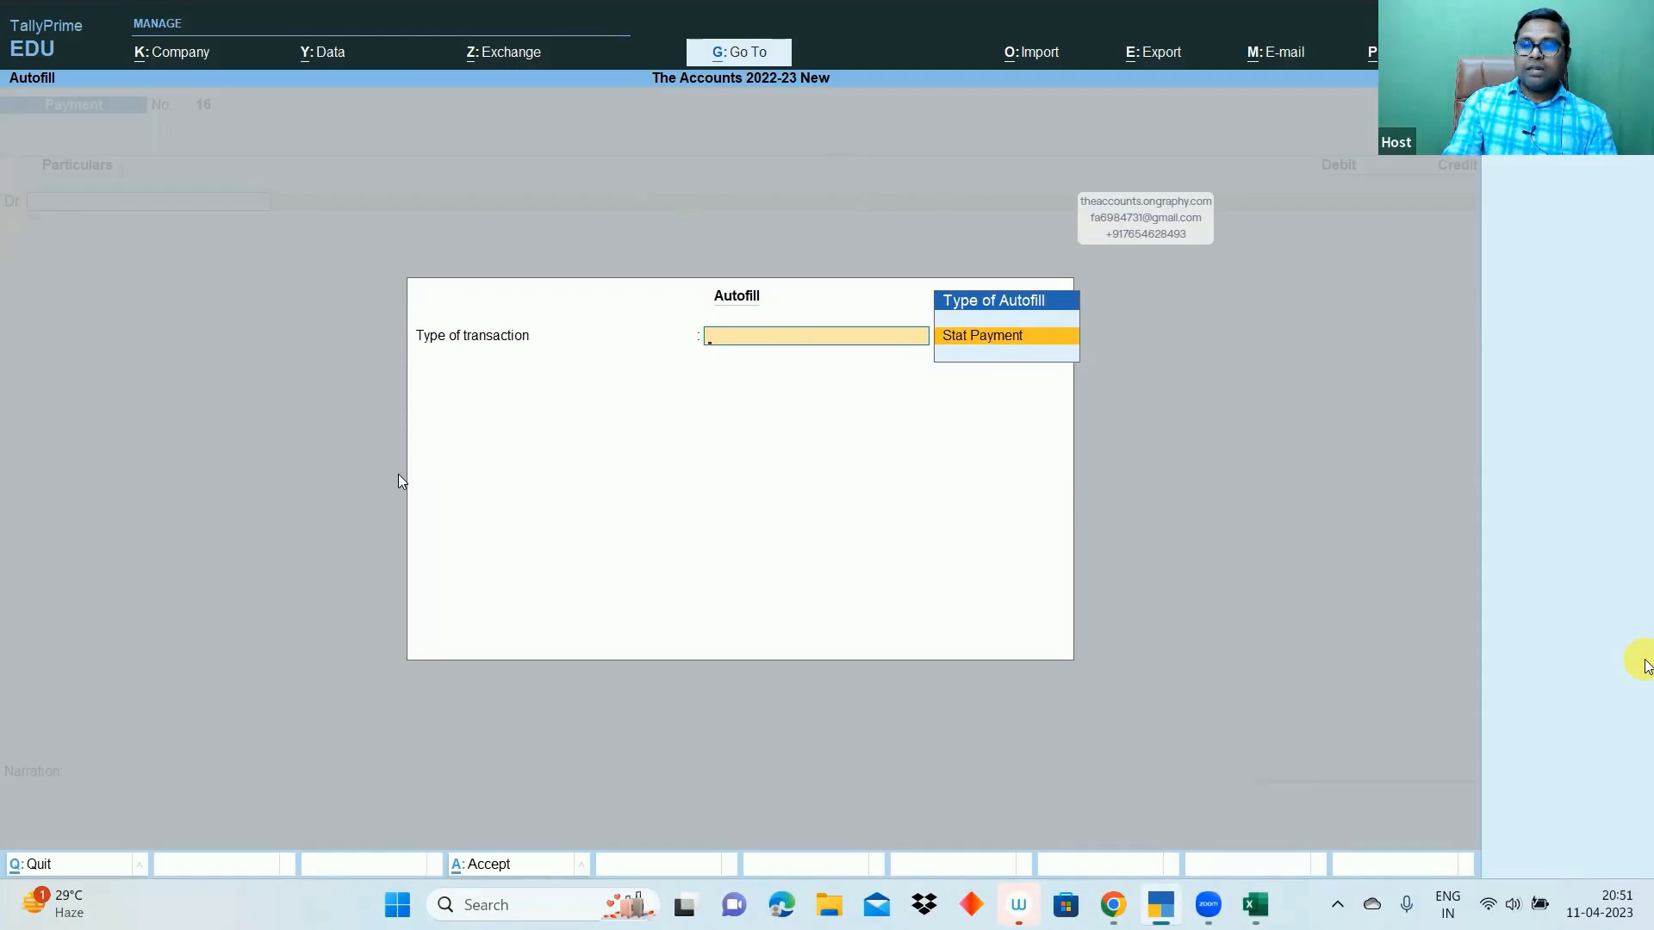
pyautogui.press('Return')
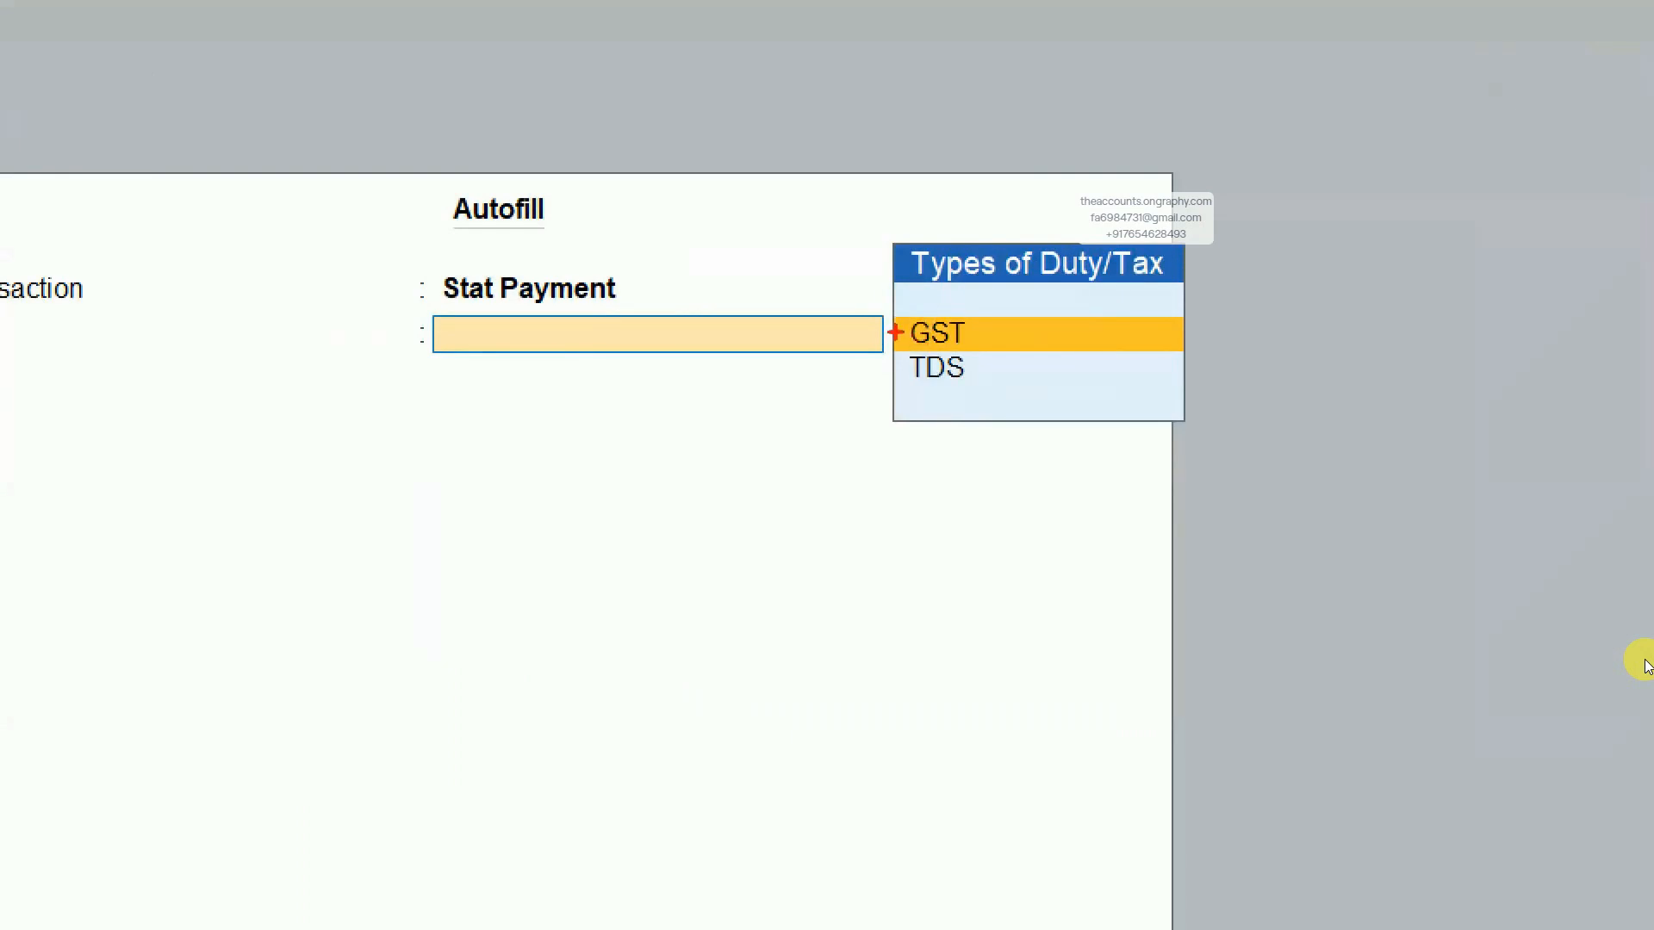
pyautogui.press('Down')
pyautogui.press('Return')
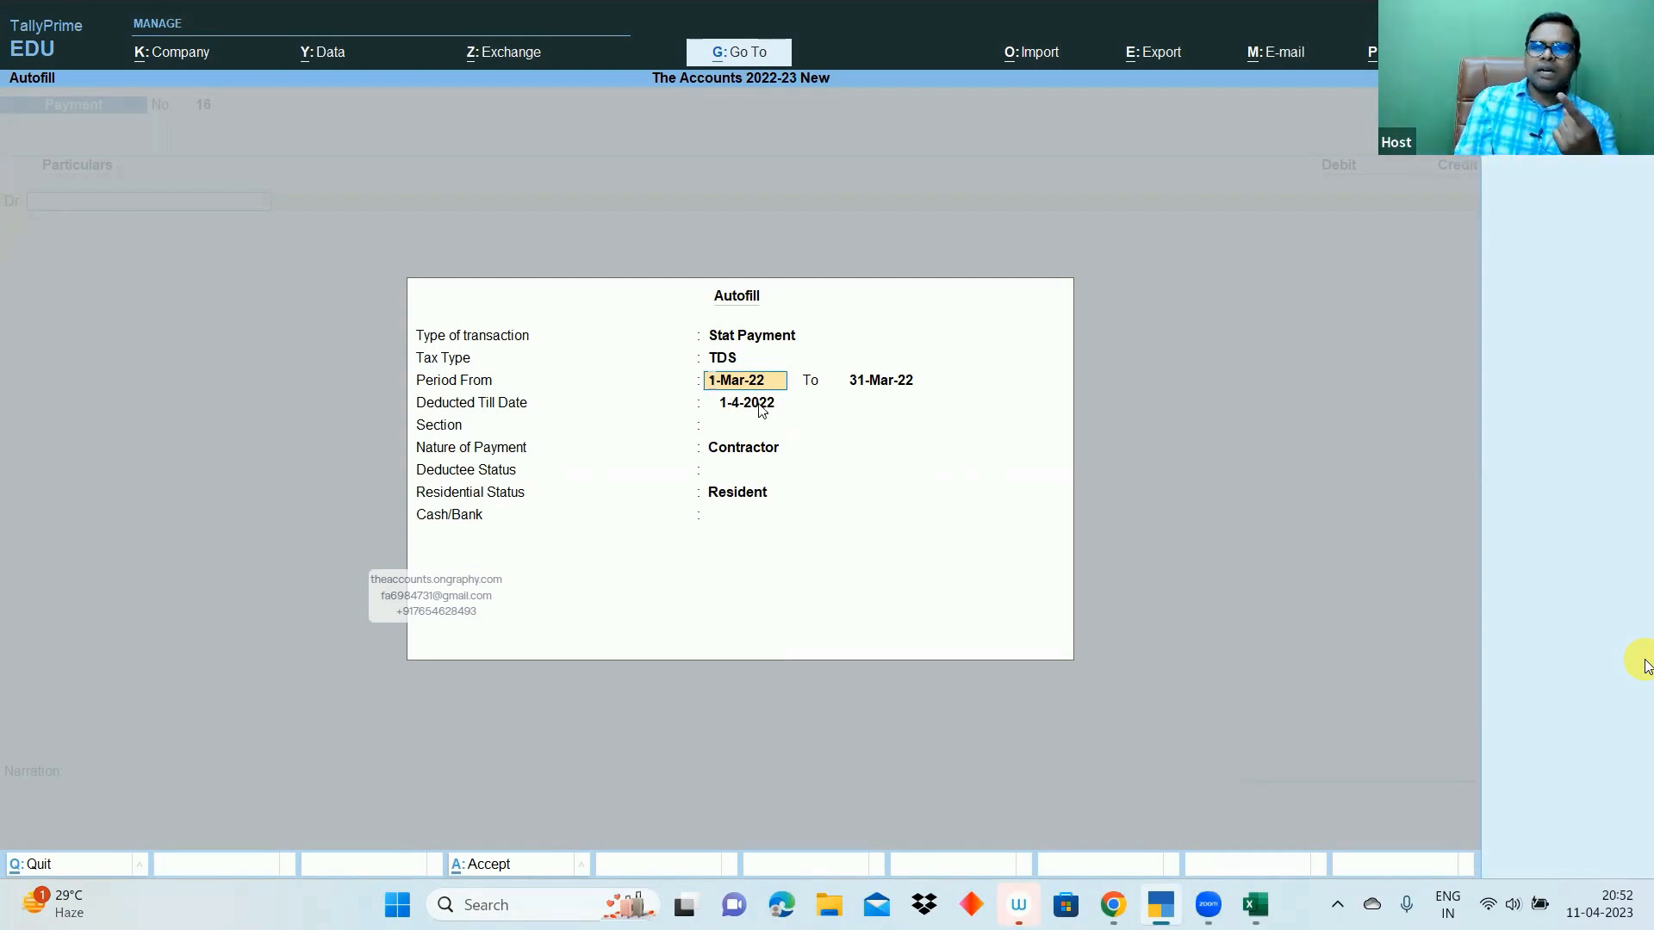
# - Enter 1.4 for both period dates (1-Apr-22) and keep deducted-till date 1-4-2022
pyautogui.write('1.4')
pyautogui.press('Return')
pyautogui.write('1.4')
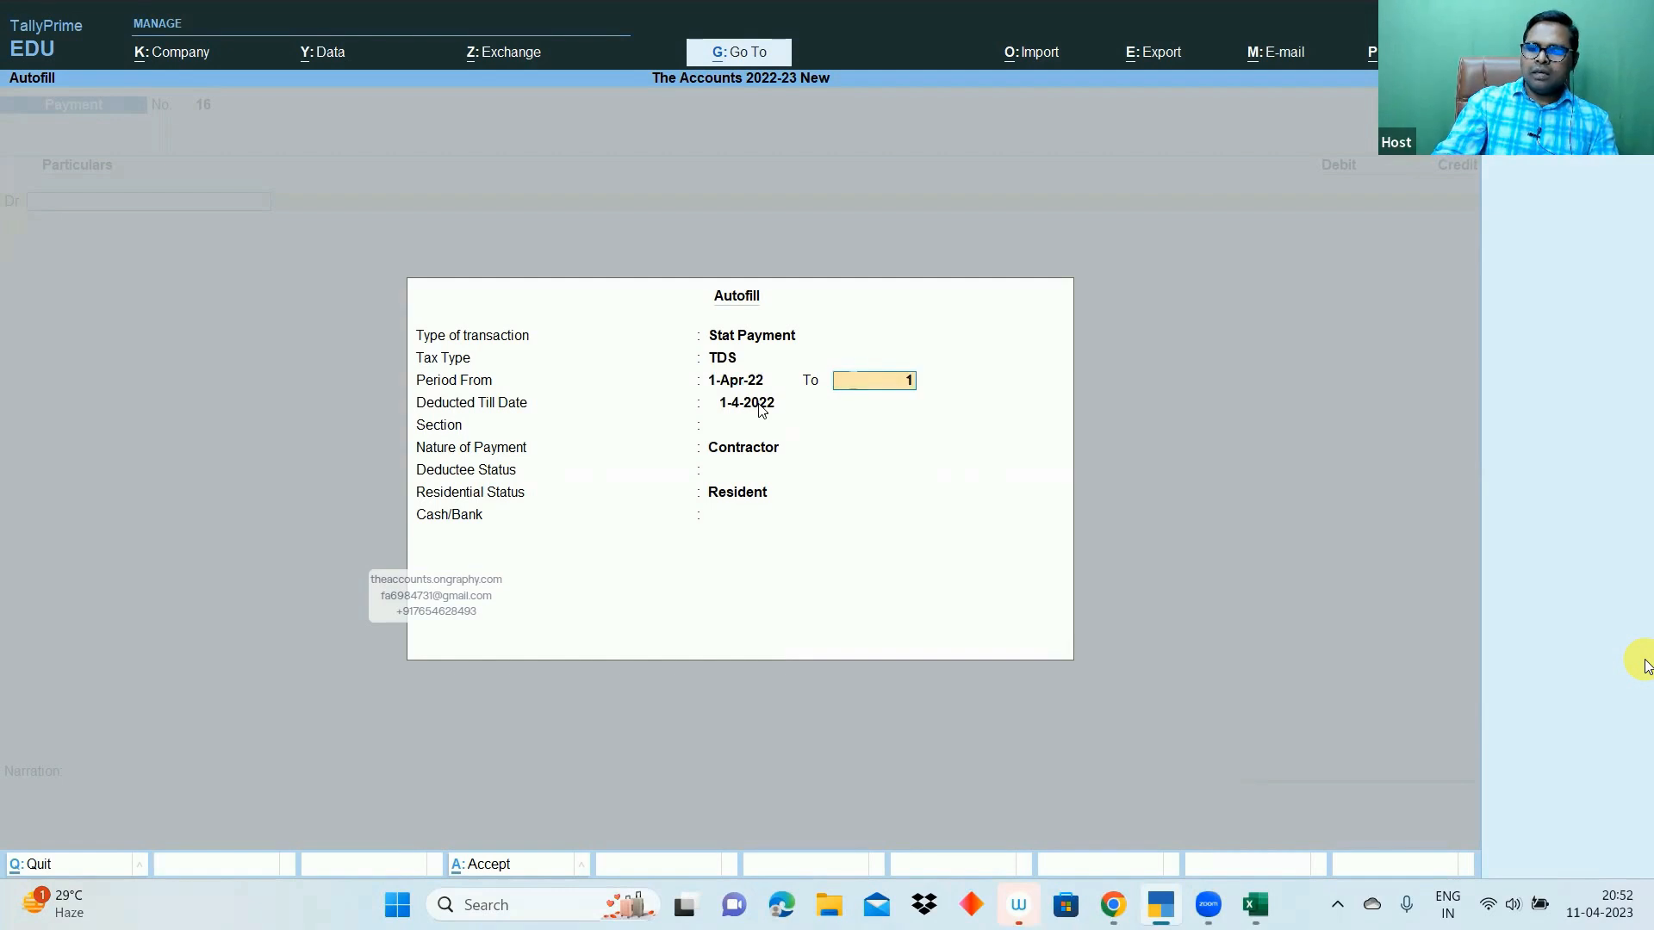
pyautogui.press('Return')
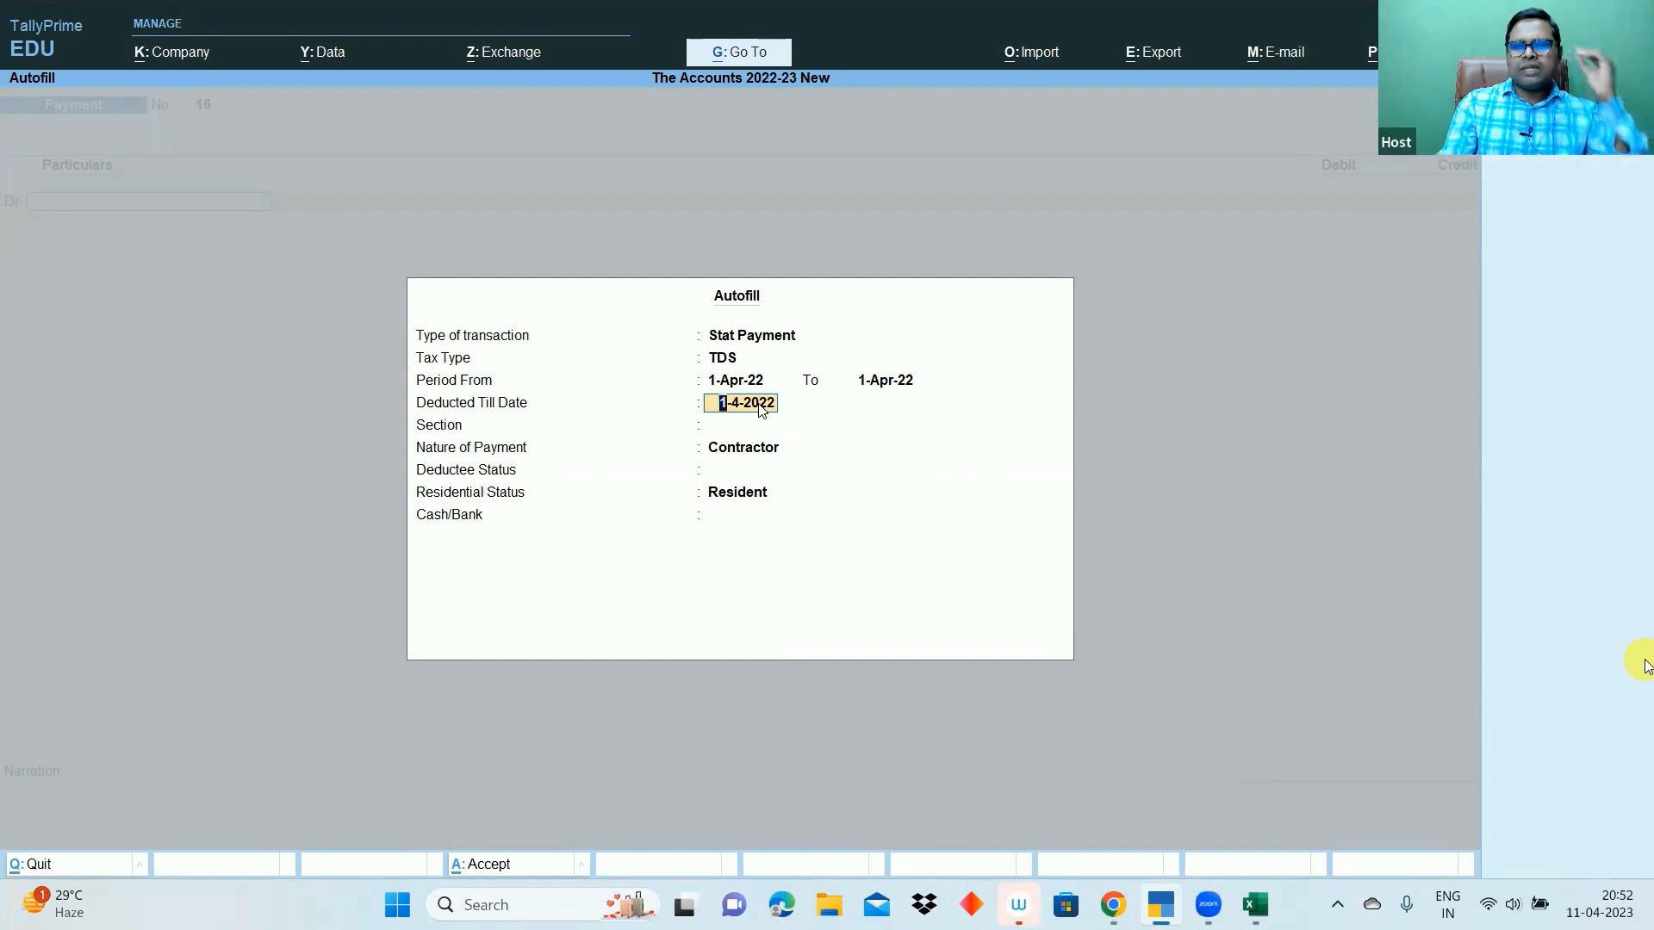
pyautogui.press('Return')
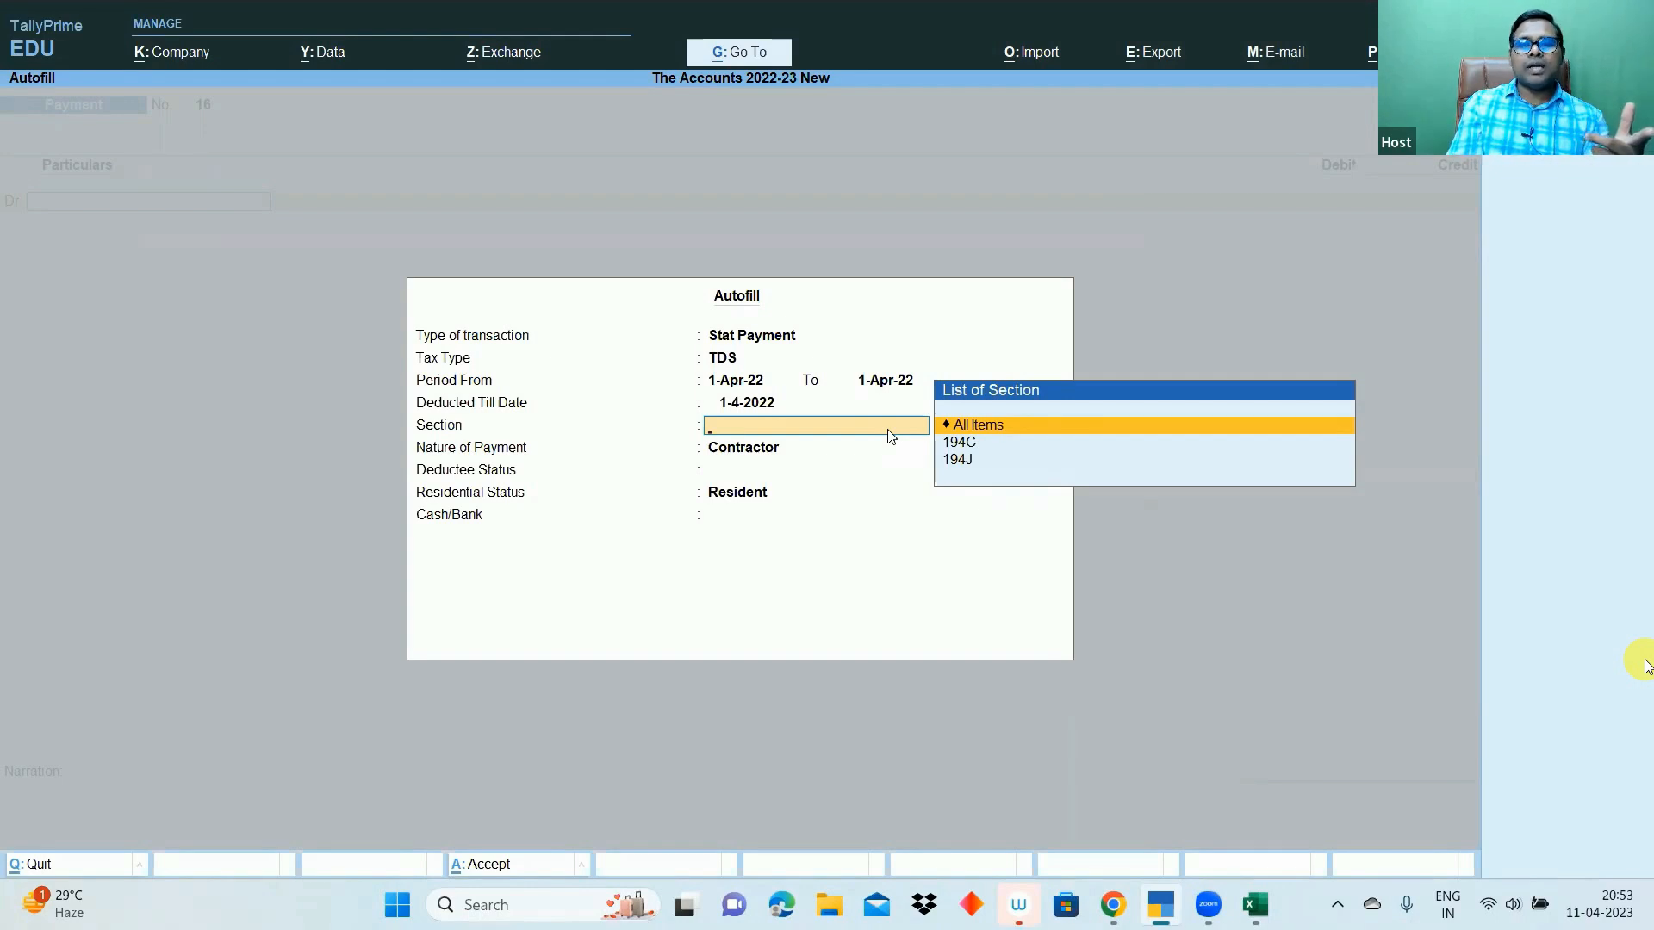
# - Pick section 194C, keep Contractor as nature of payment, and set deductee status to All Items
pyautogui.click(969, 447)
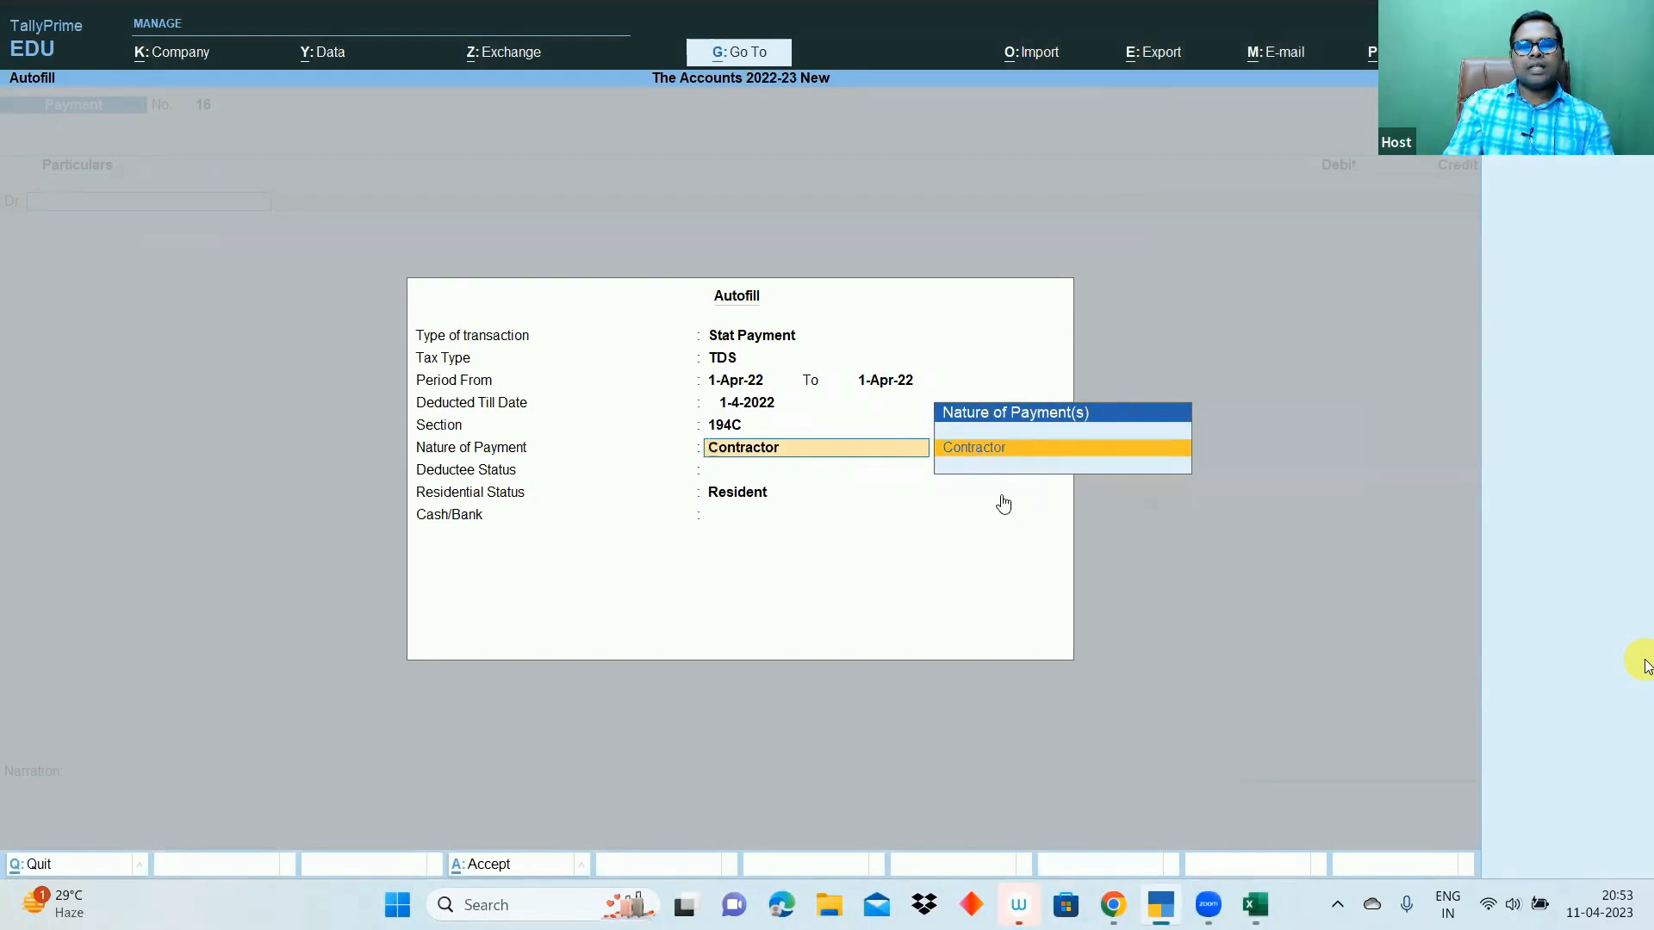
pyautogui.press('Return')
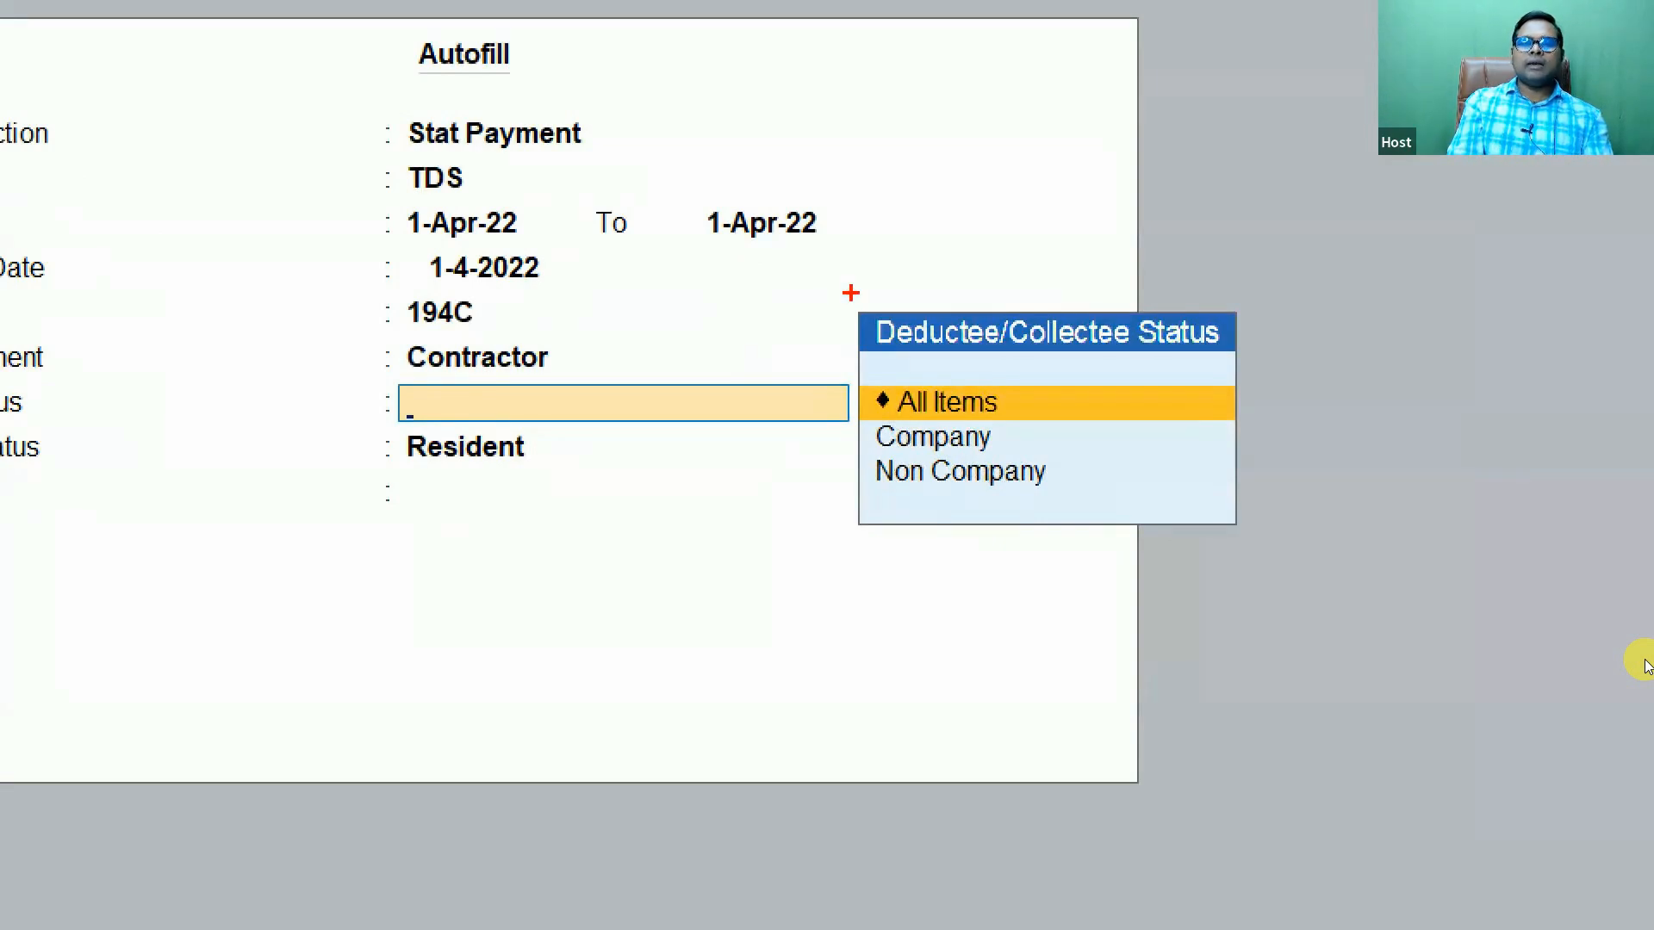
pyautogui.moveTo(851, 293); pyautogui.dragTo(1248, 375)
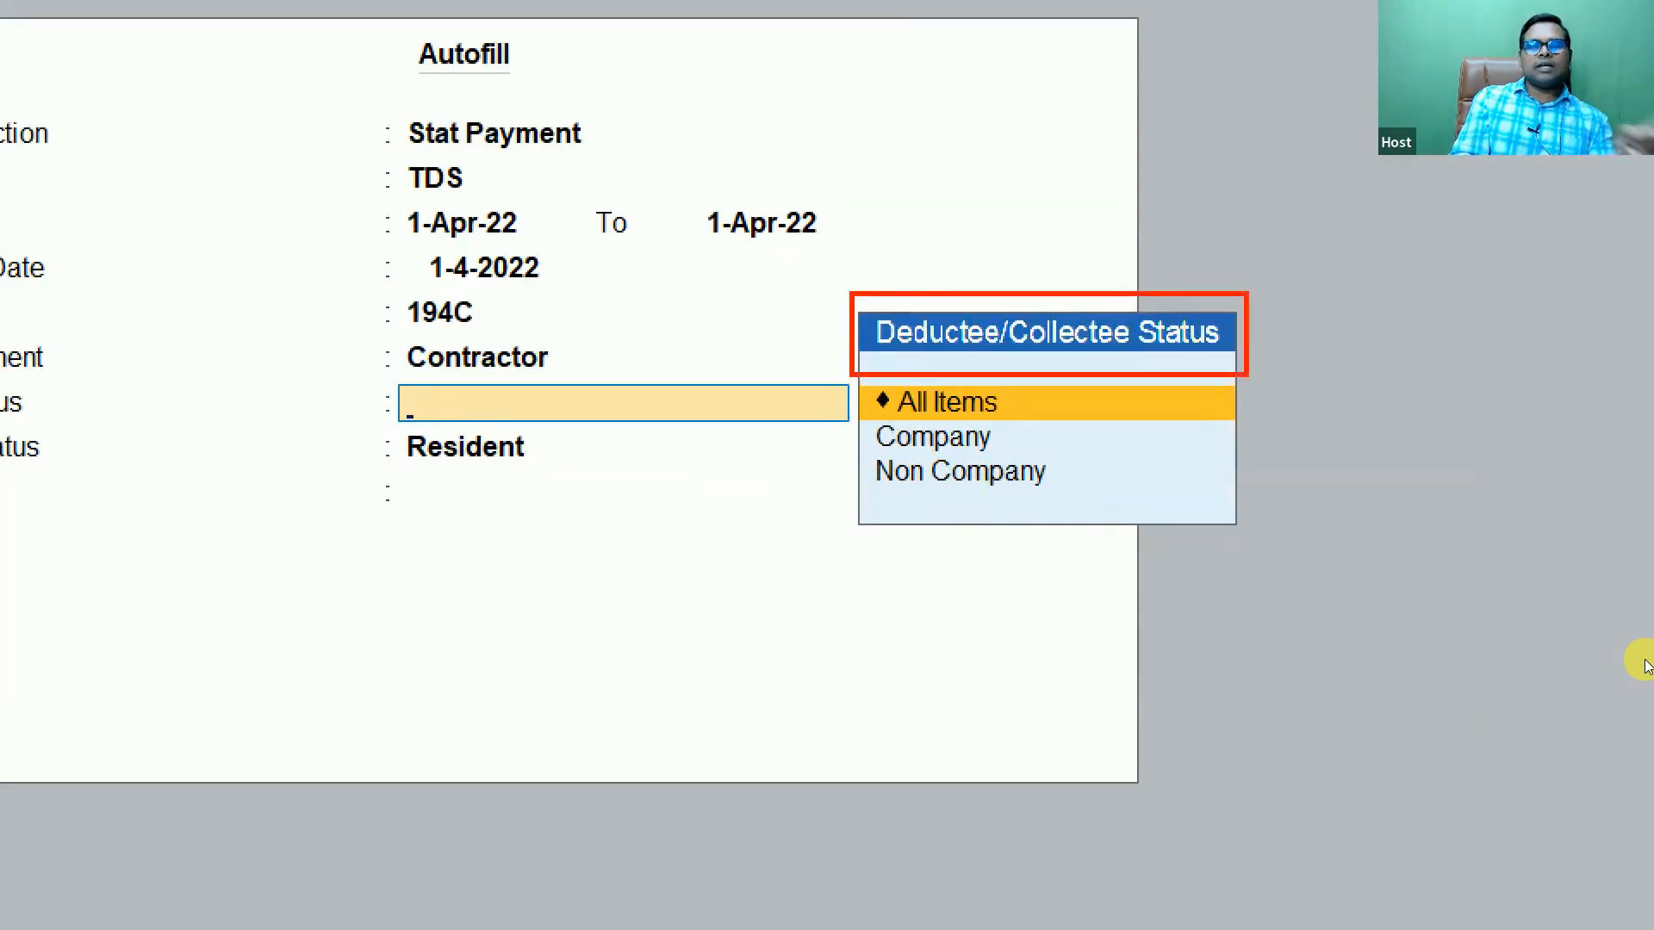
pyautogui.moveTo(1012, 440); pyautogui.dragTo(1223, 384)
pyautogui.moveTo(1077, 478); pyautogui.dragTo(1316, 422)
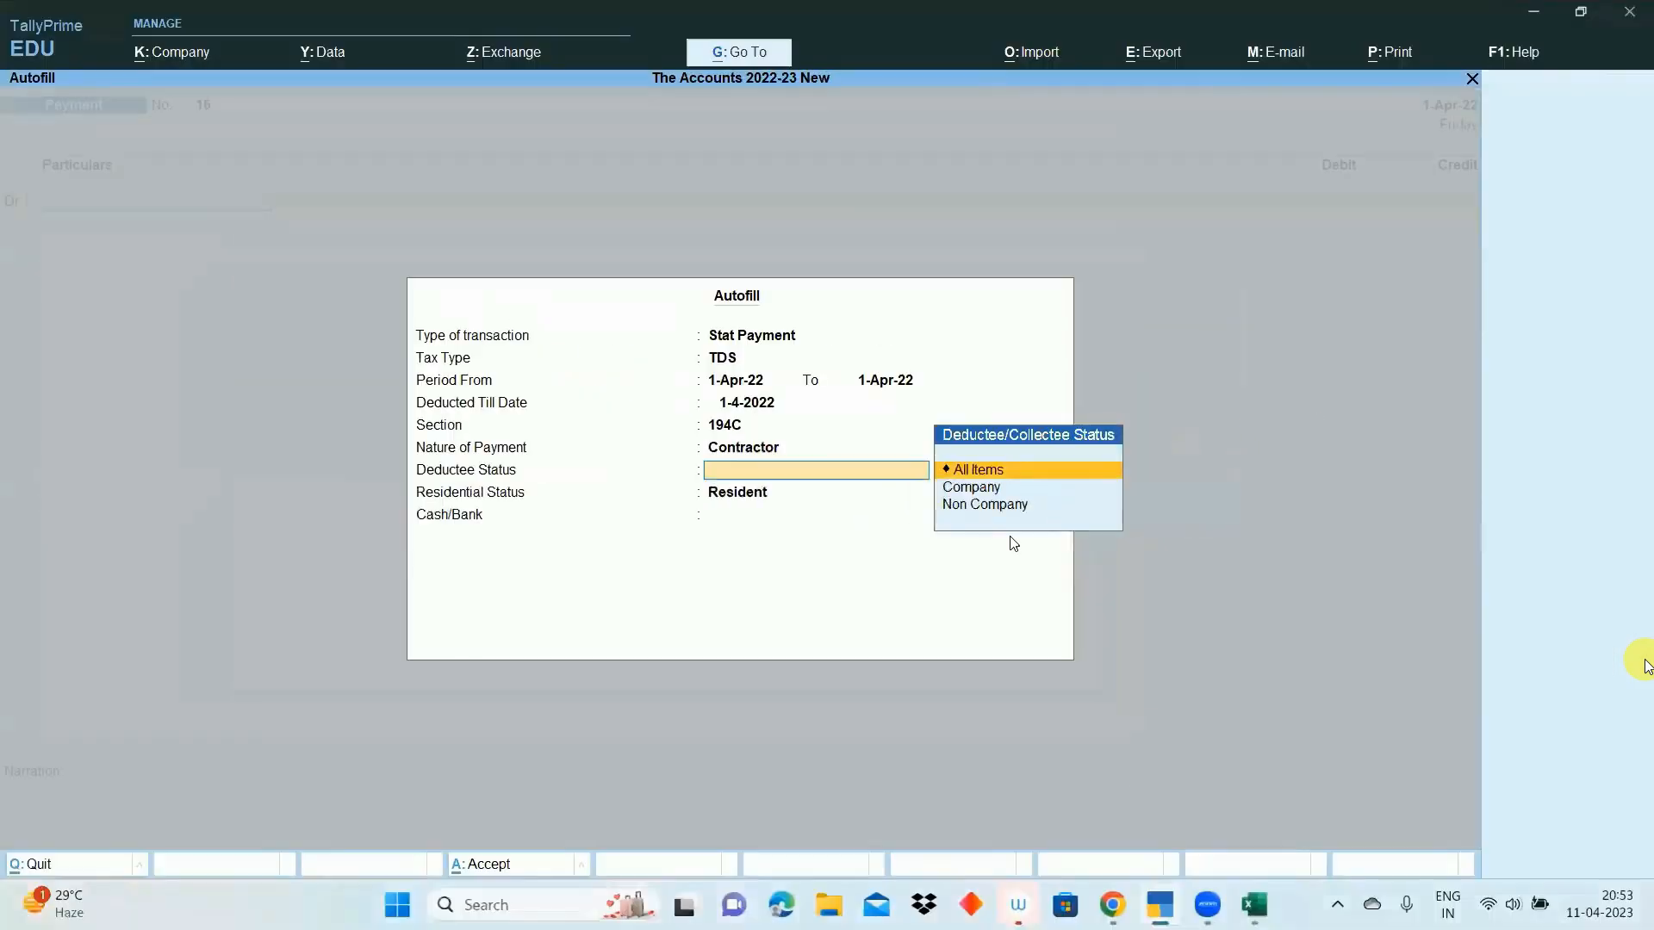
pyautogui.press('Return')
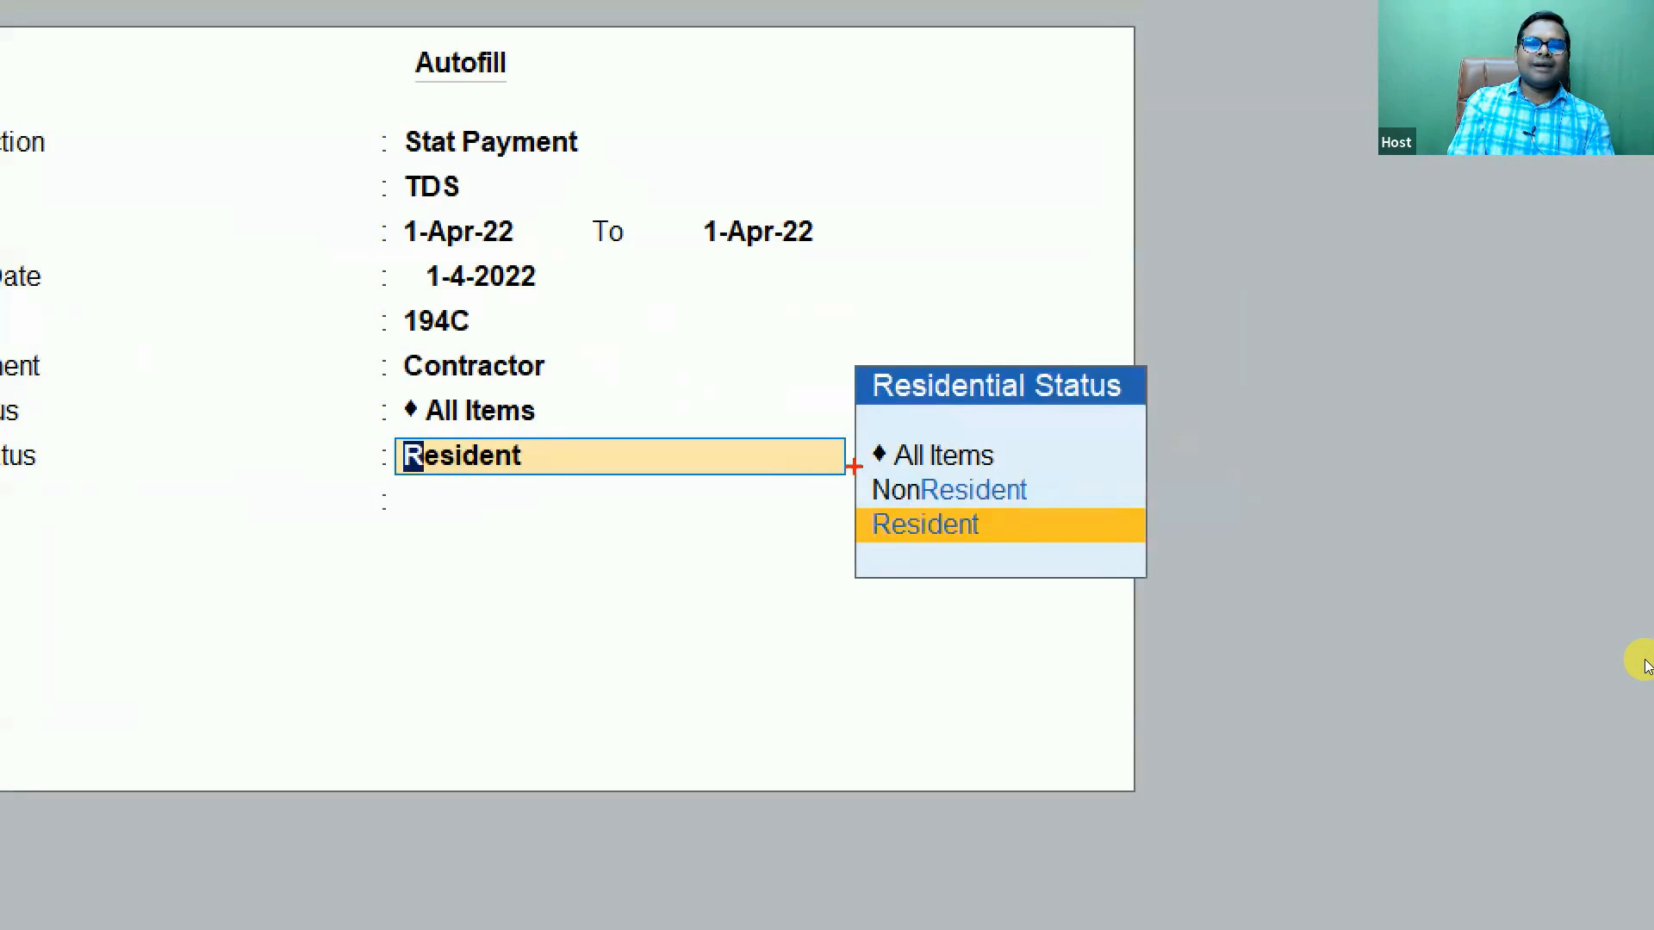
pyautogui.moveTo(854, 465); pyautogui.dragTo(1073, 584)
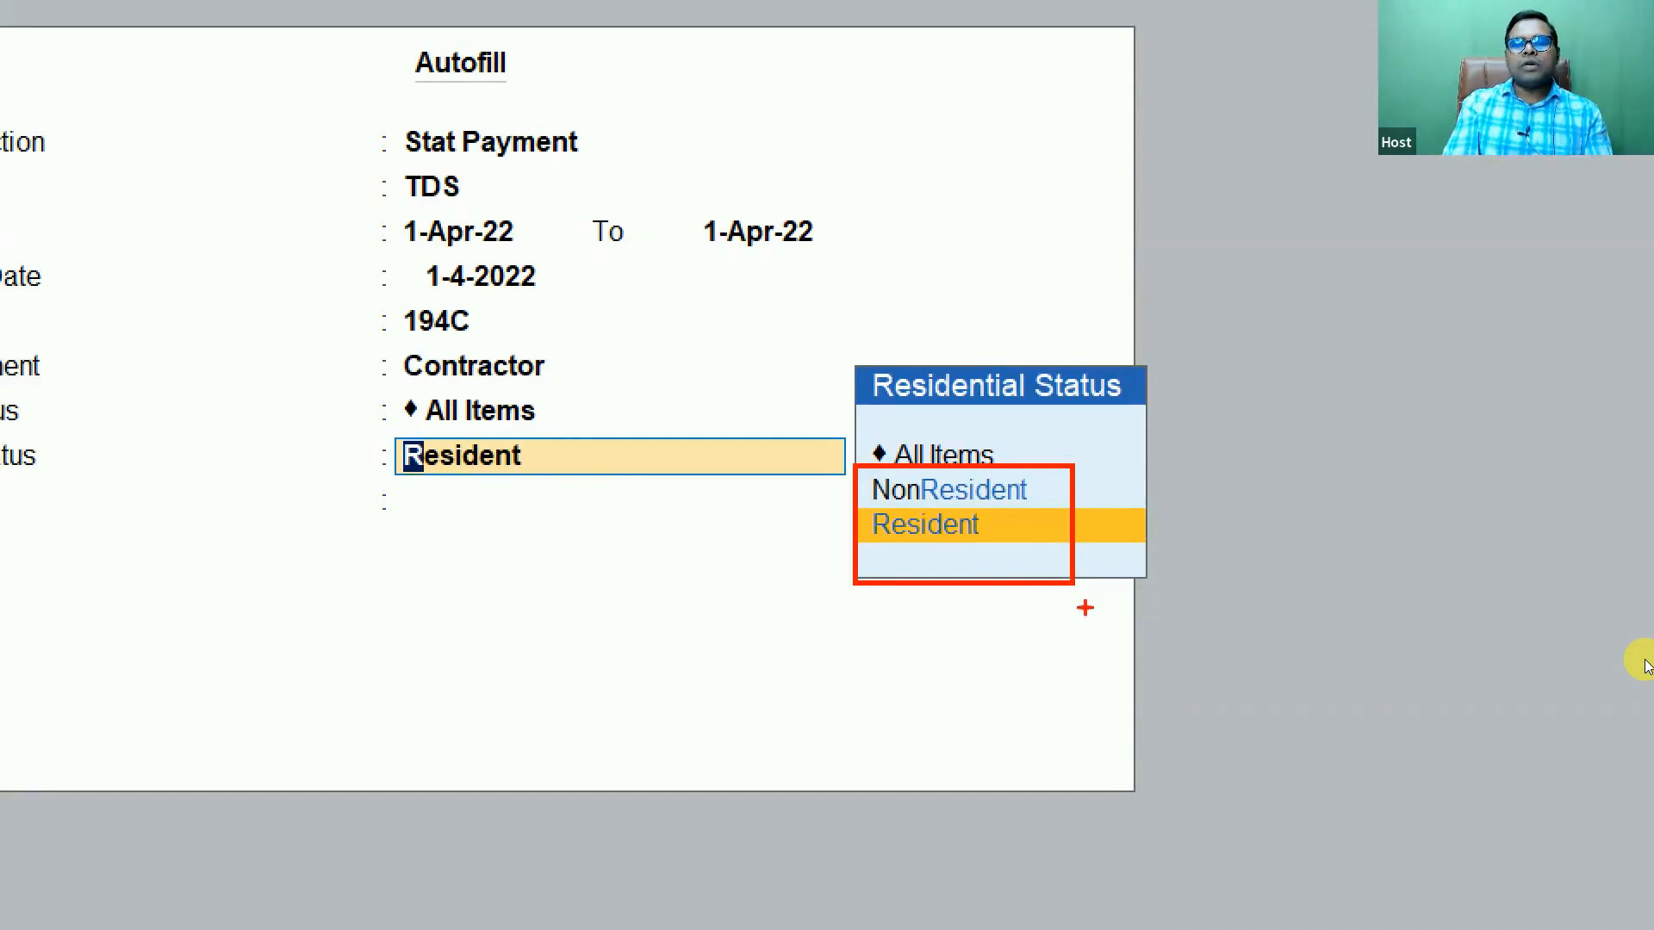
pyautogui.moveTo(907, 552); pyautogui.dragTo(1111, 540)
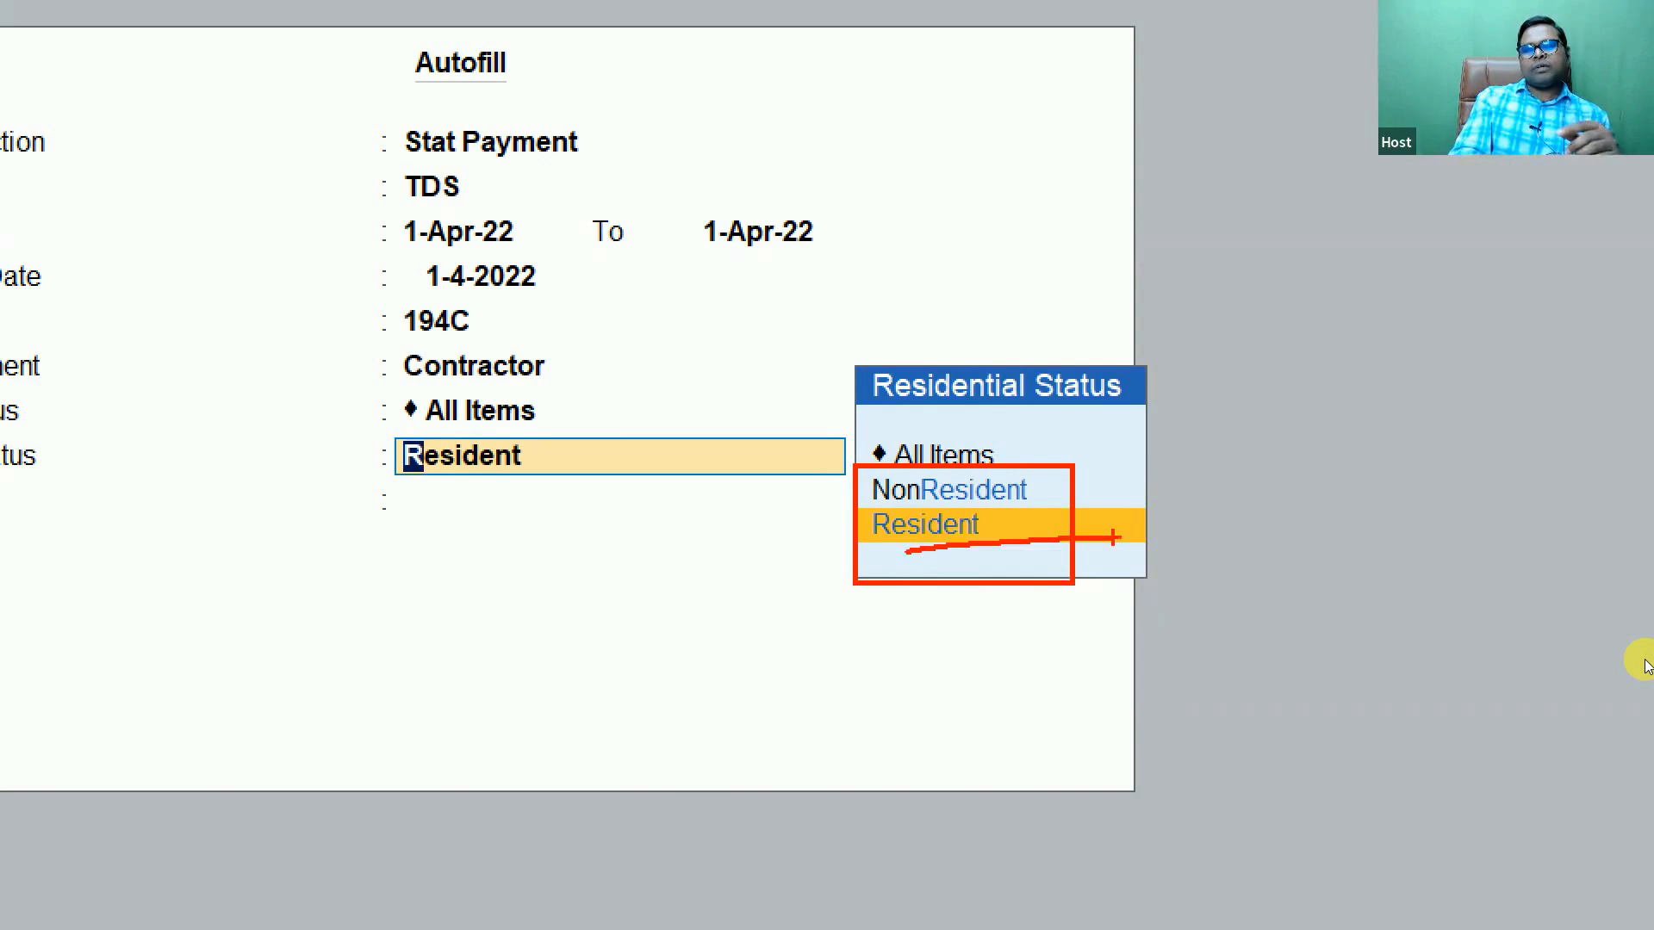
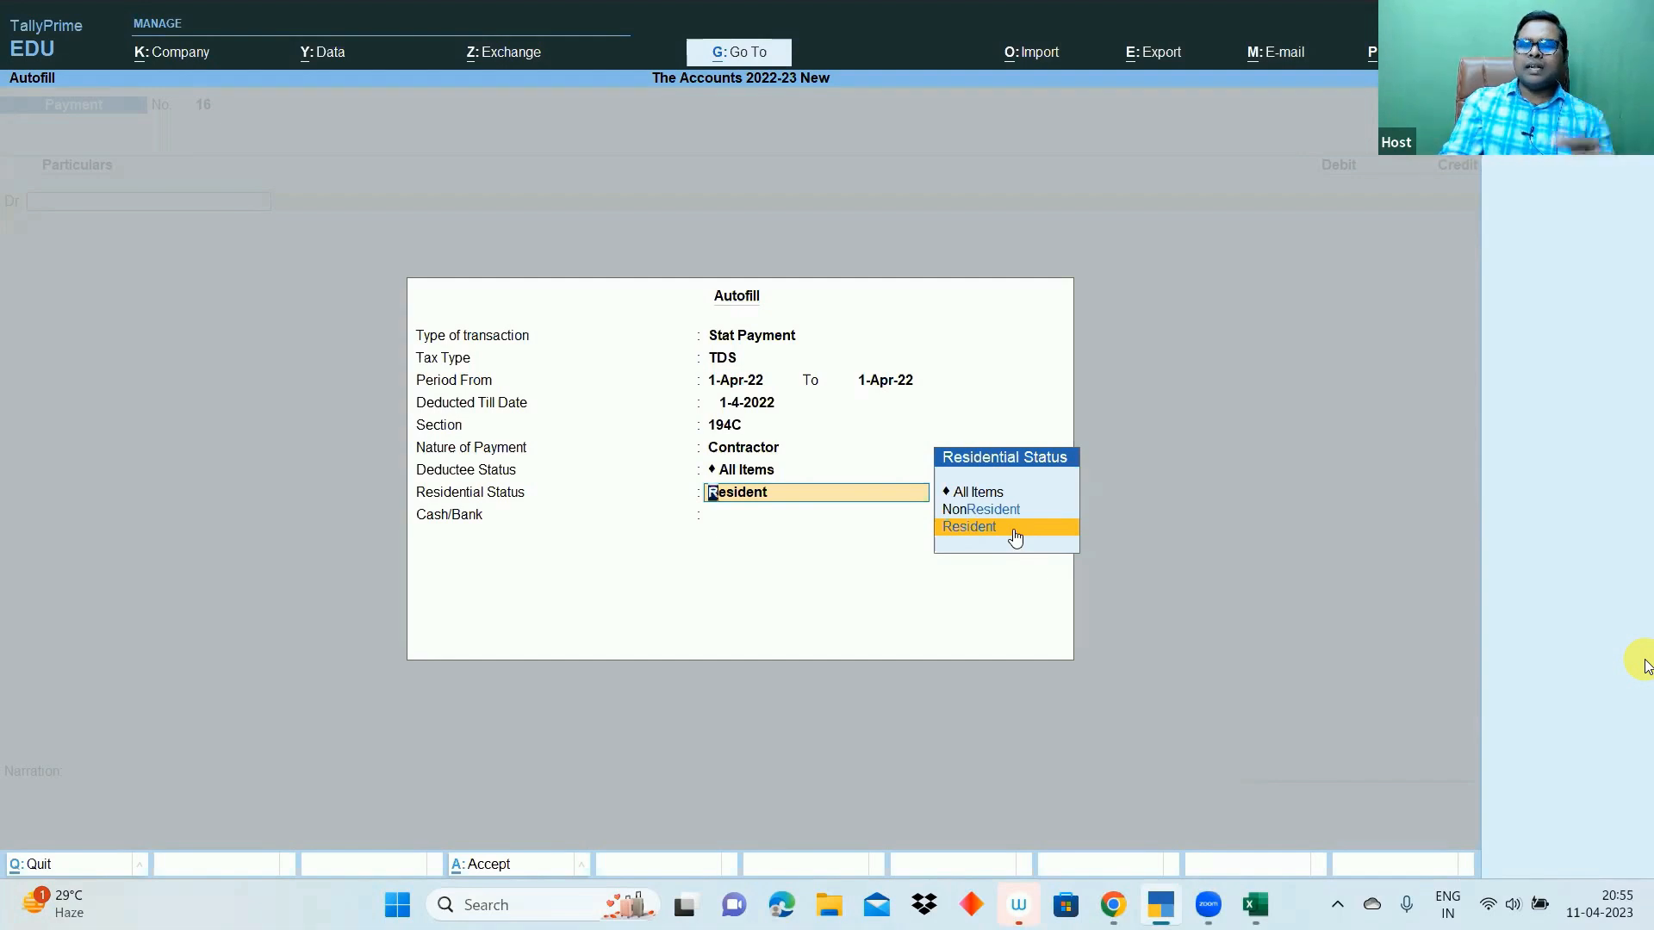
# - Choose Resident status and SBI A/C to auto-fill voucher 16 with 700.00 Tds on Contractor
pyautogui.click(1016, 535)
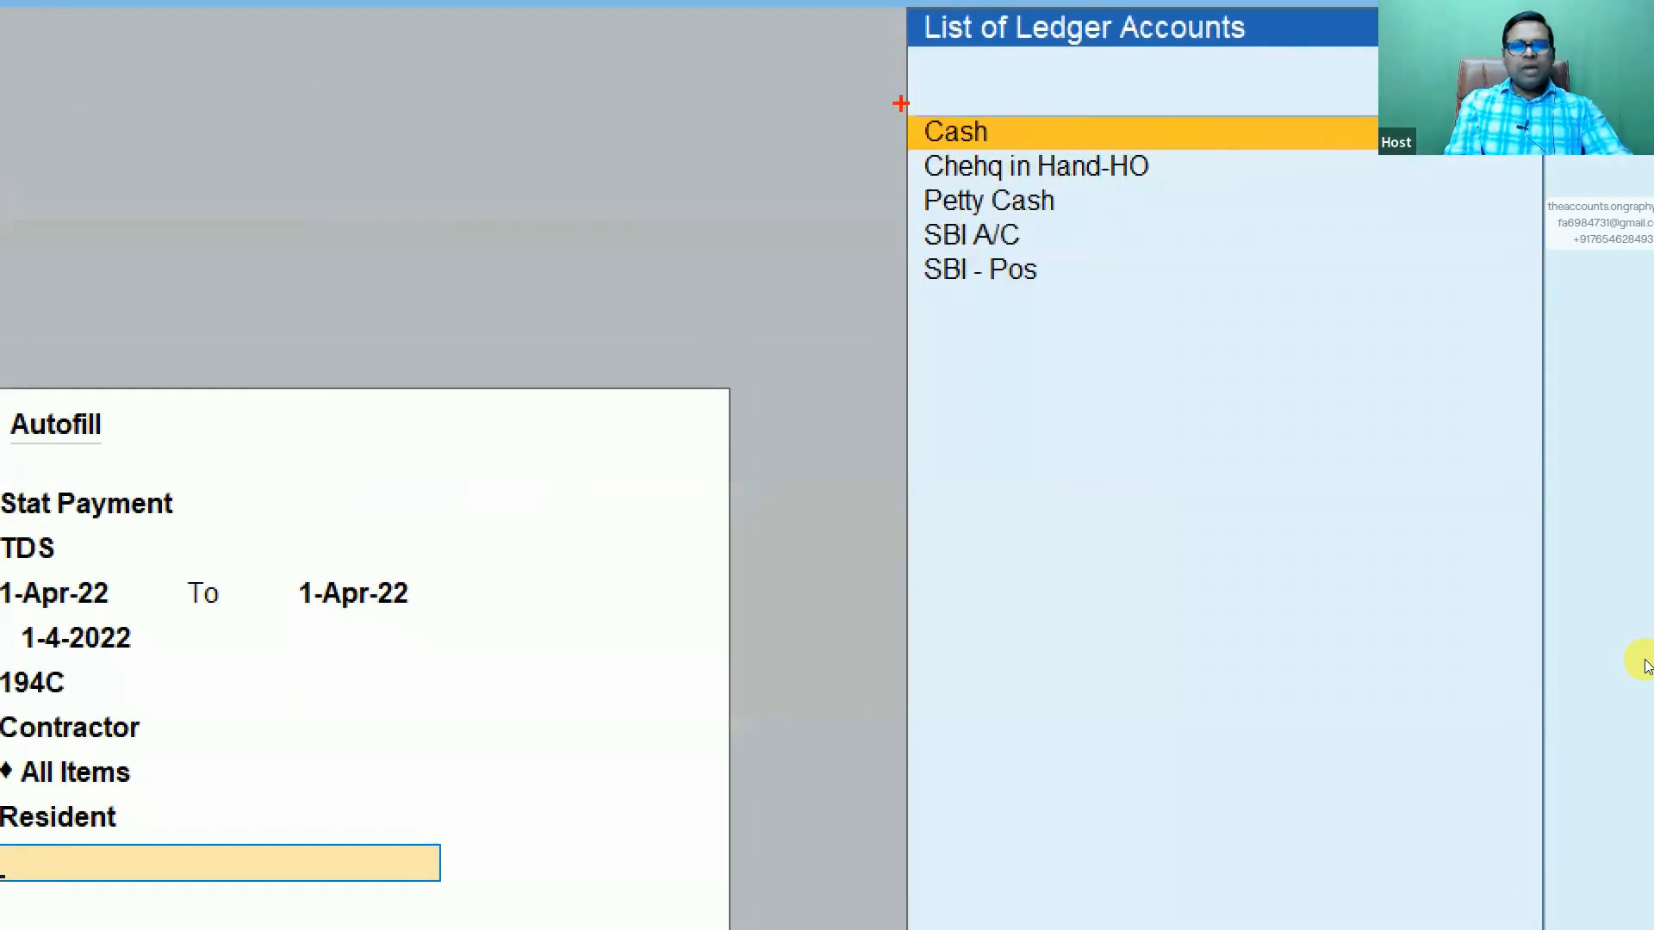
pyautogui.moveTo(901, 103); pyautogui.dragTo(1156, 363)
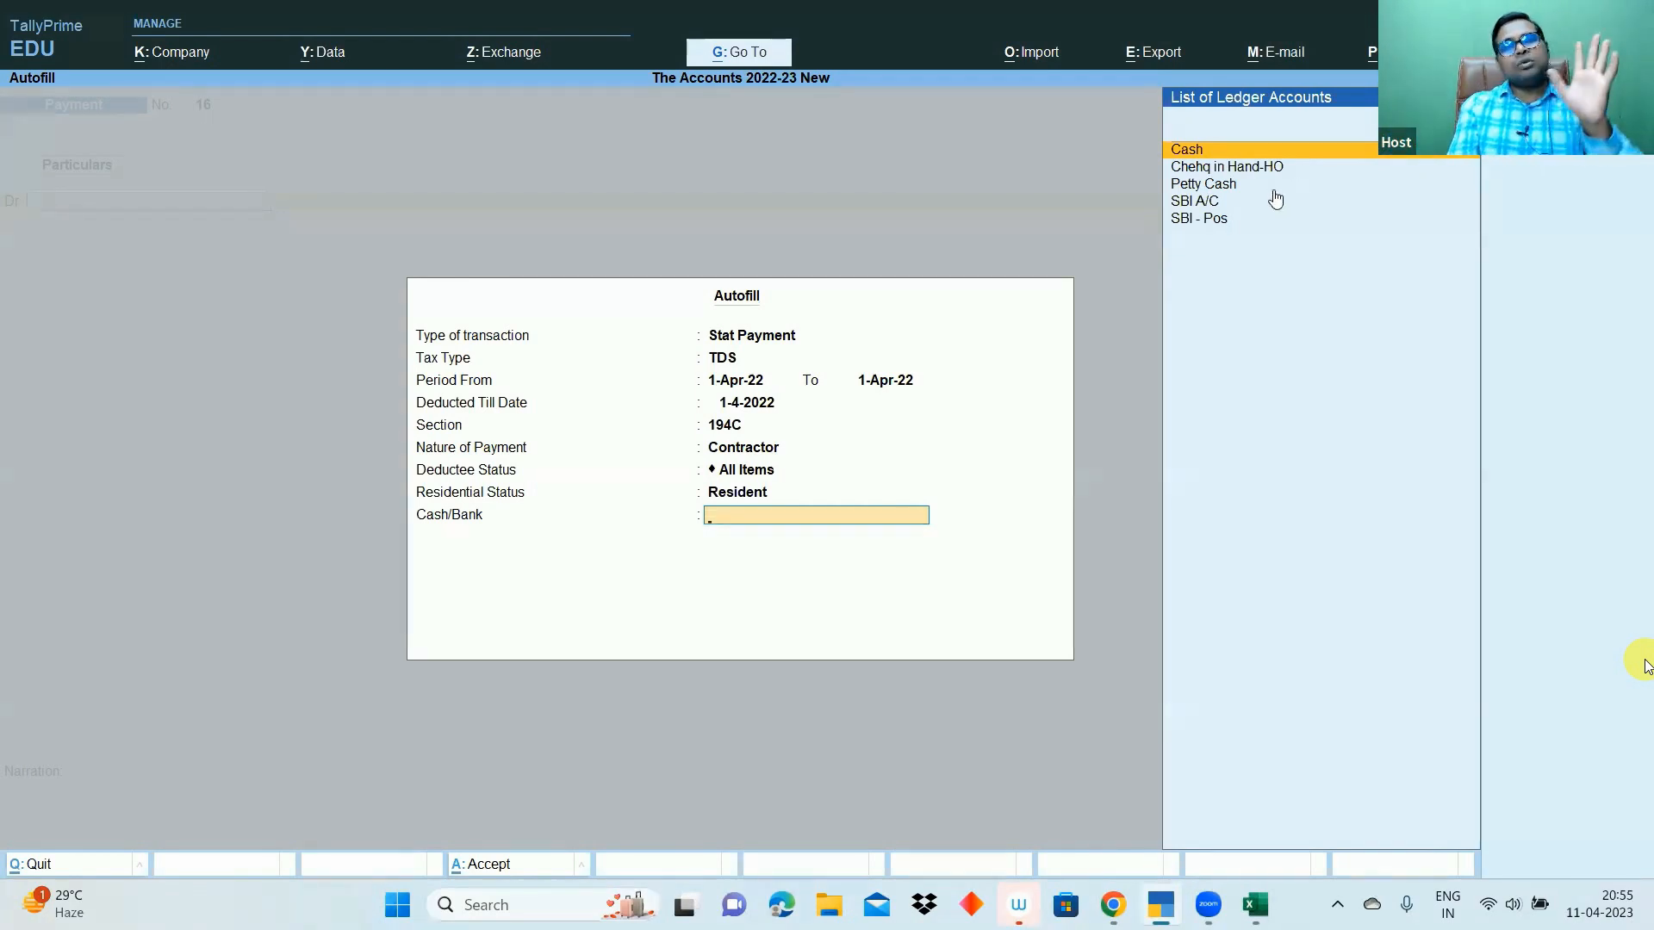
pyautogui.click(1213, 205)
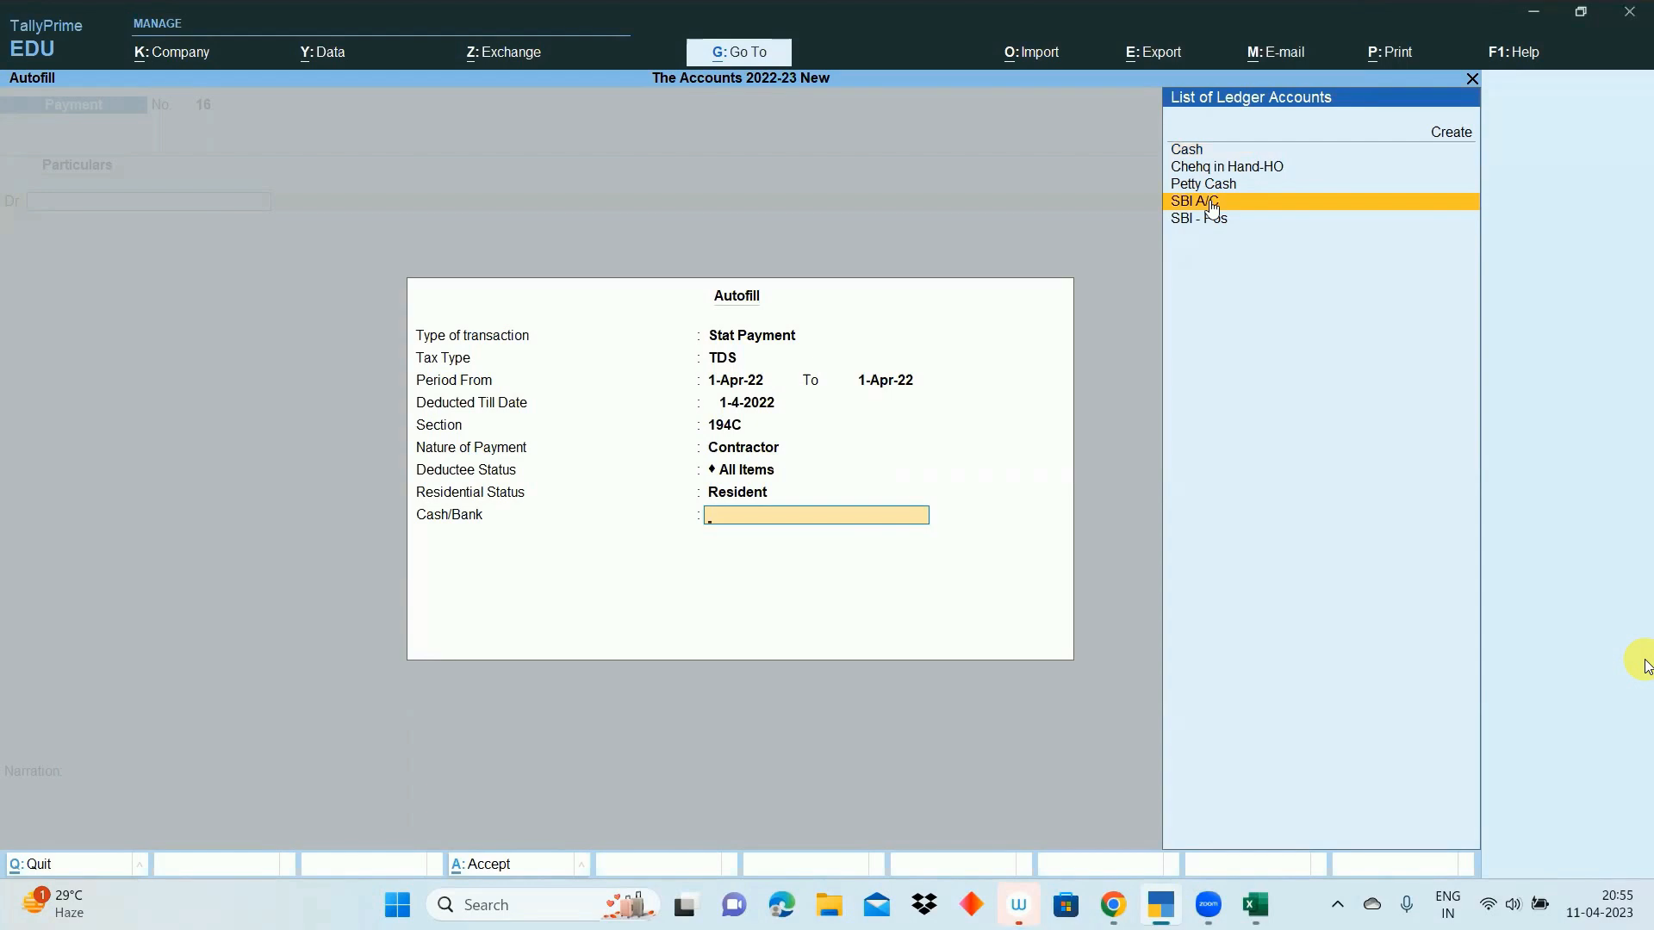
pyautogui.click(1209, 199)
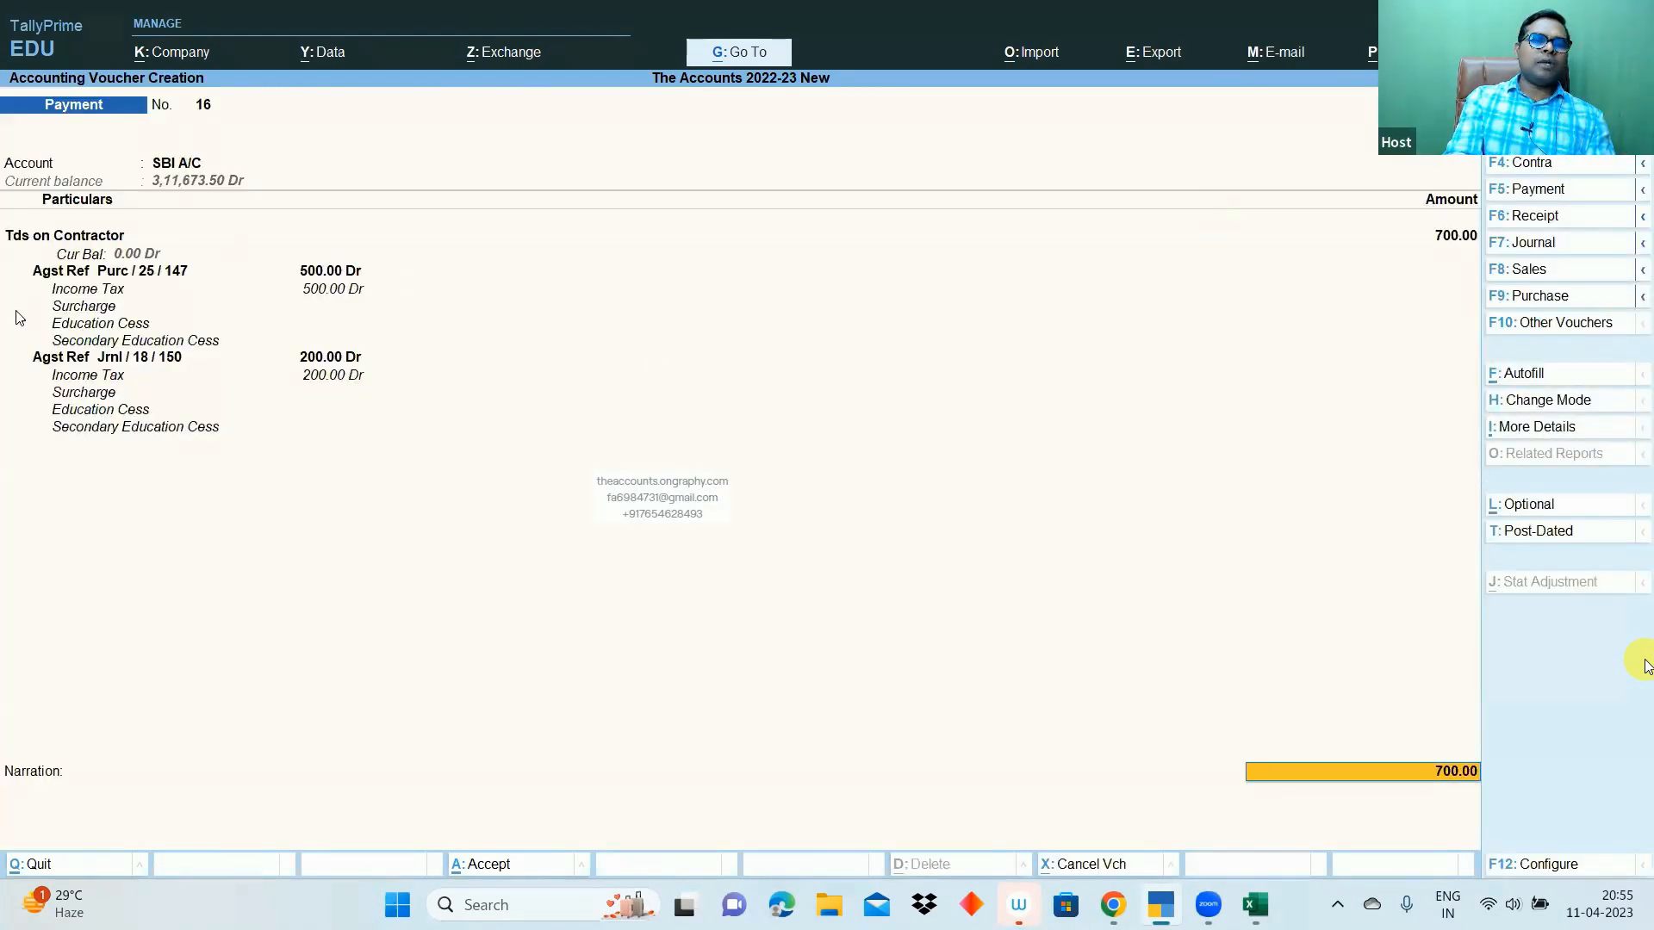
pyautogui.press('ctrl')
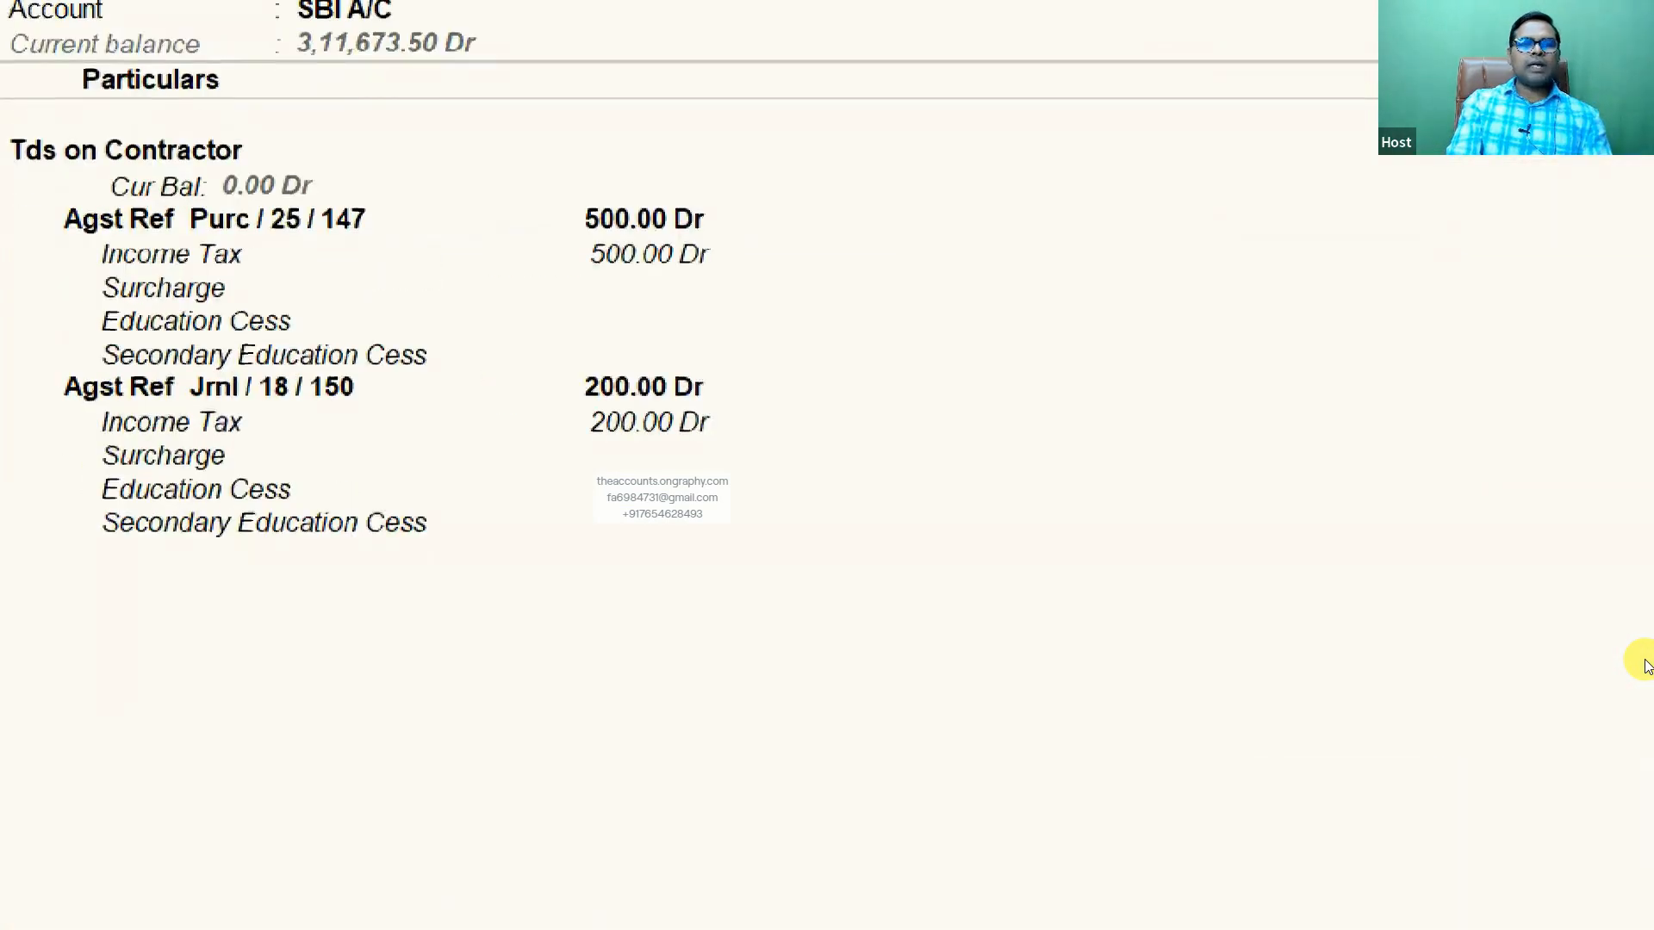
pyautogui.moveTo(594, 205)
pyautogui.mouseDown()
pyautogui.moveTo(831, 186)
pyautogui.moveTo(593, 203)
pyautogui.mouseUp()
pyautogui.moveTo(582, 339)
pyautogui.mouseDown()
pyautogui.moveTo(517, 535)
pyautogui.moveTo(494, 362)
pyautogui.mouseUp()
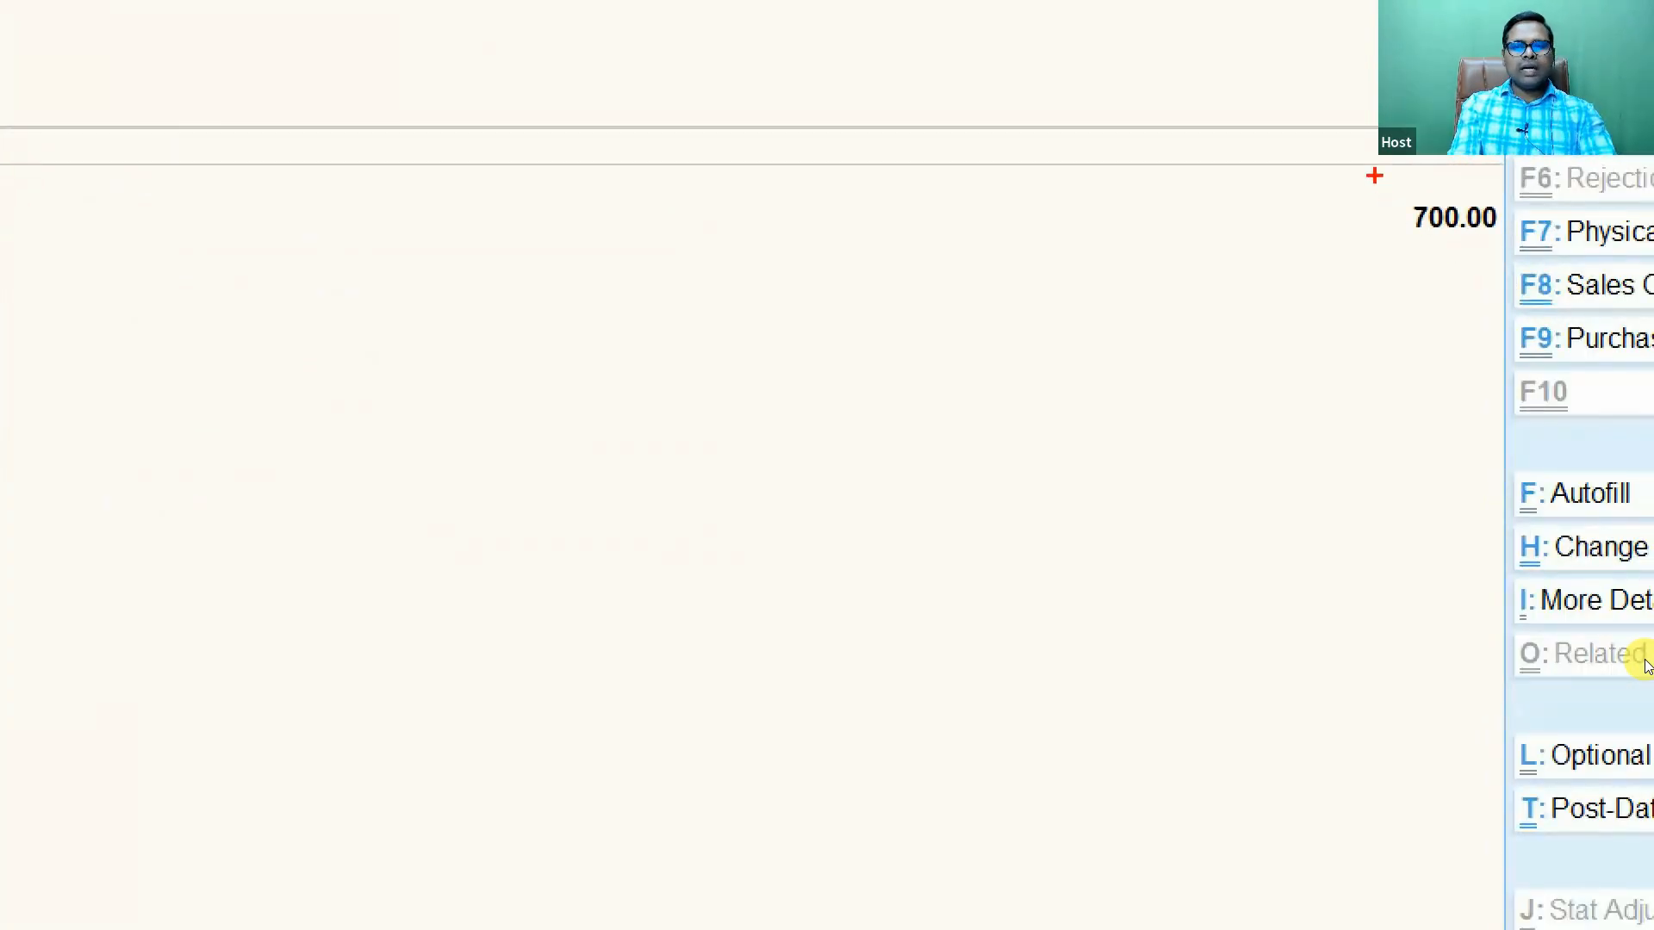
pyautogui.moveTo(1374, 176); pyautogui.dragTo(1511, 292)
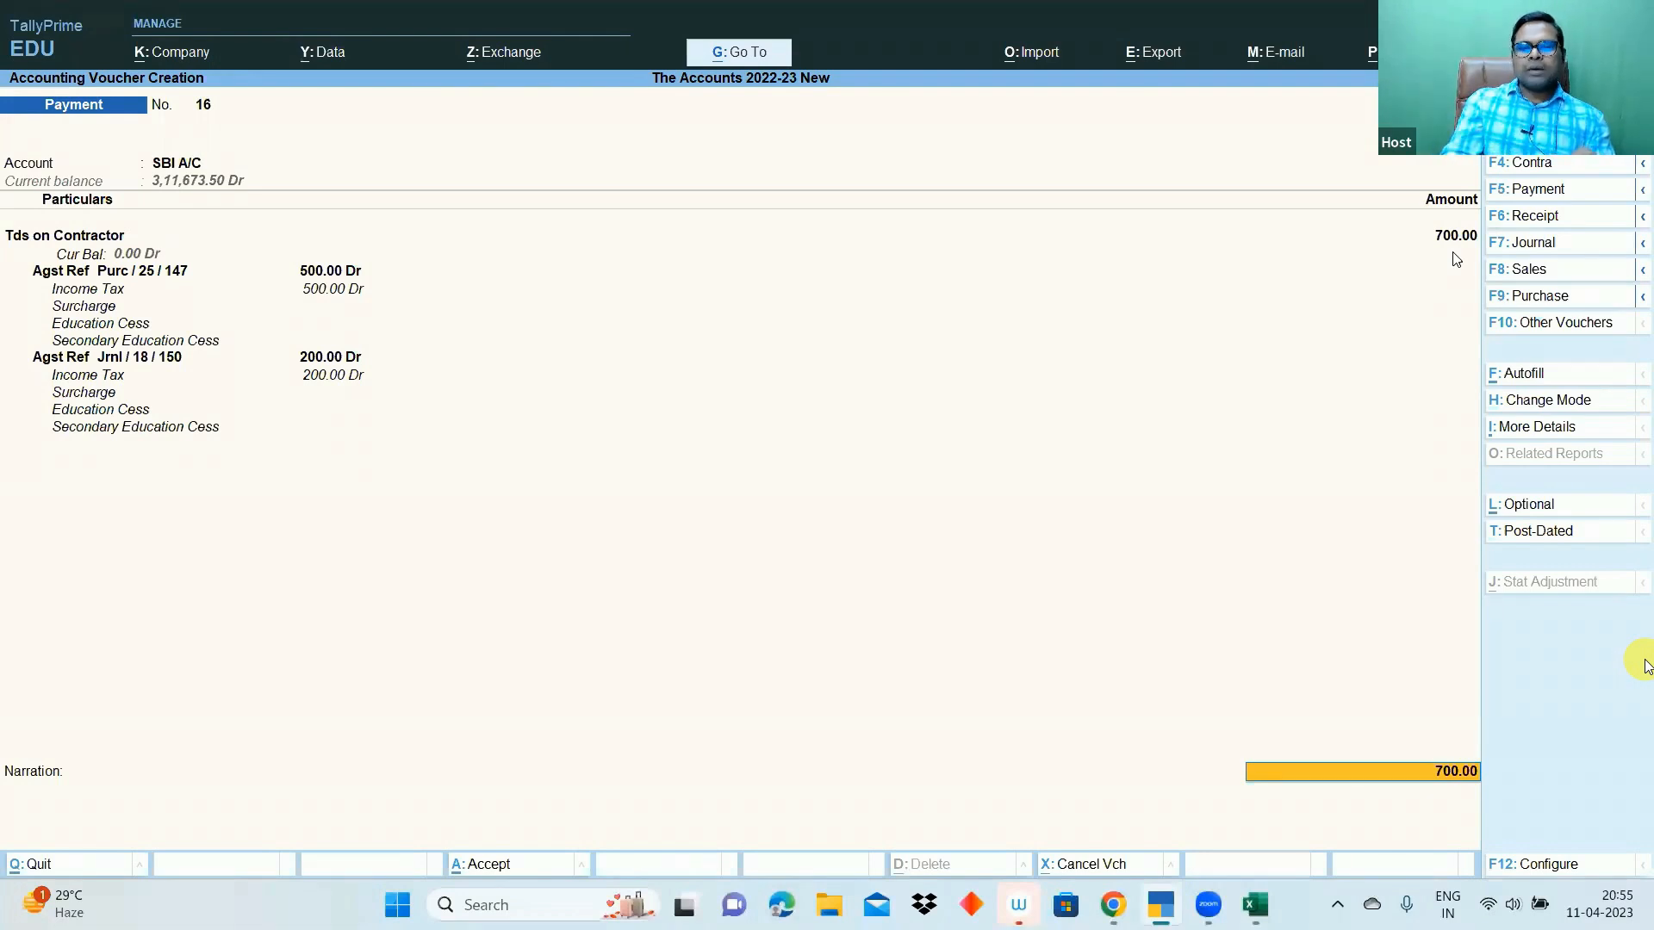
pyautogui.press('Return')
# - Save Payment voucher 16 crediting SBI A/C 700.00, then reopen it for alteration
pyautogui.press('Return')
pyautogui.press('Return')
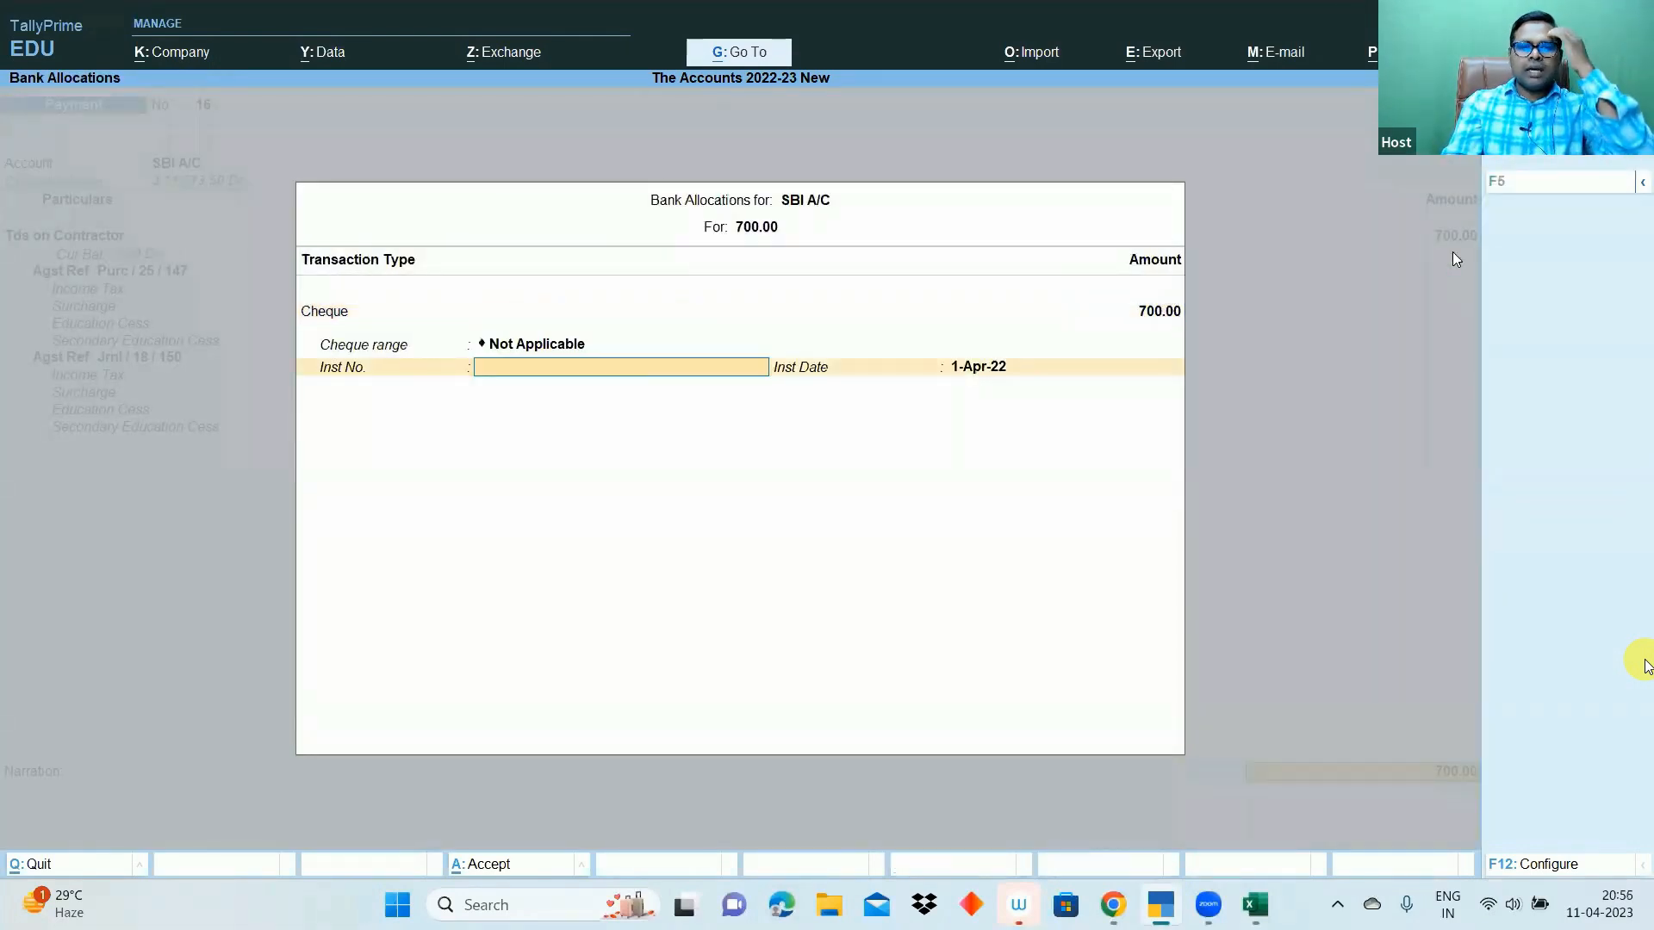
pyautogui.press('Return')
pyautogui.press('Return')
pyautogui.press('Return')
pyautogui.press('Return')
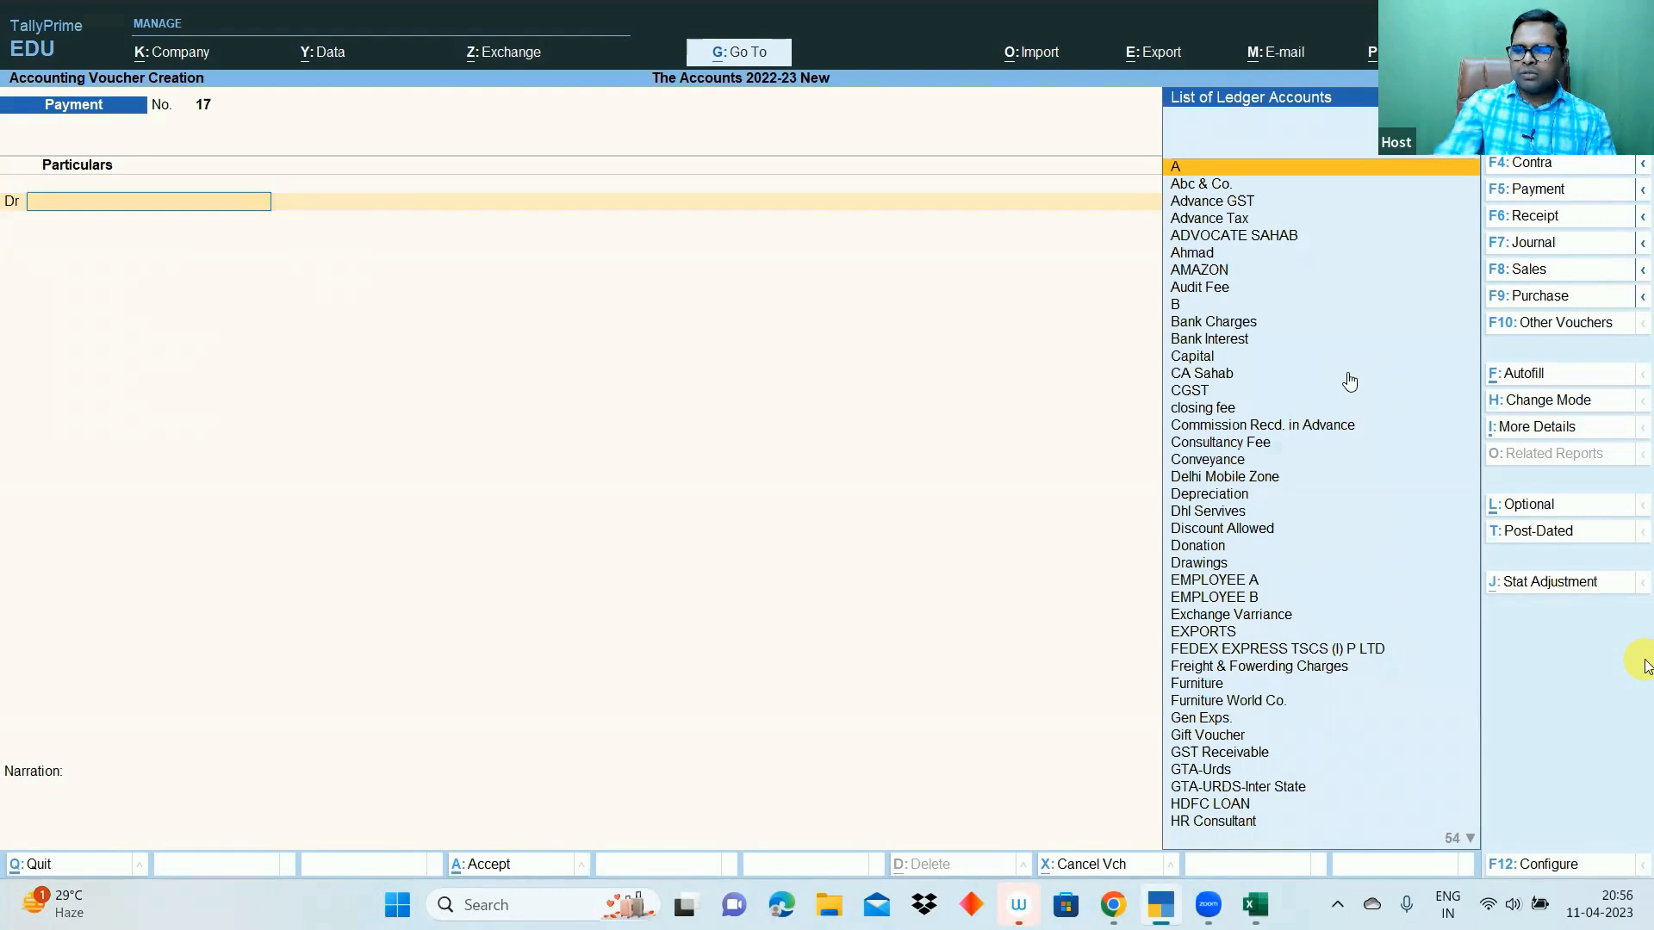
pyautogui.press('pageup')
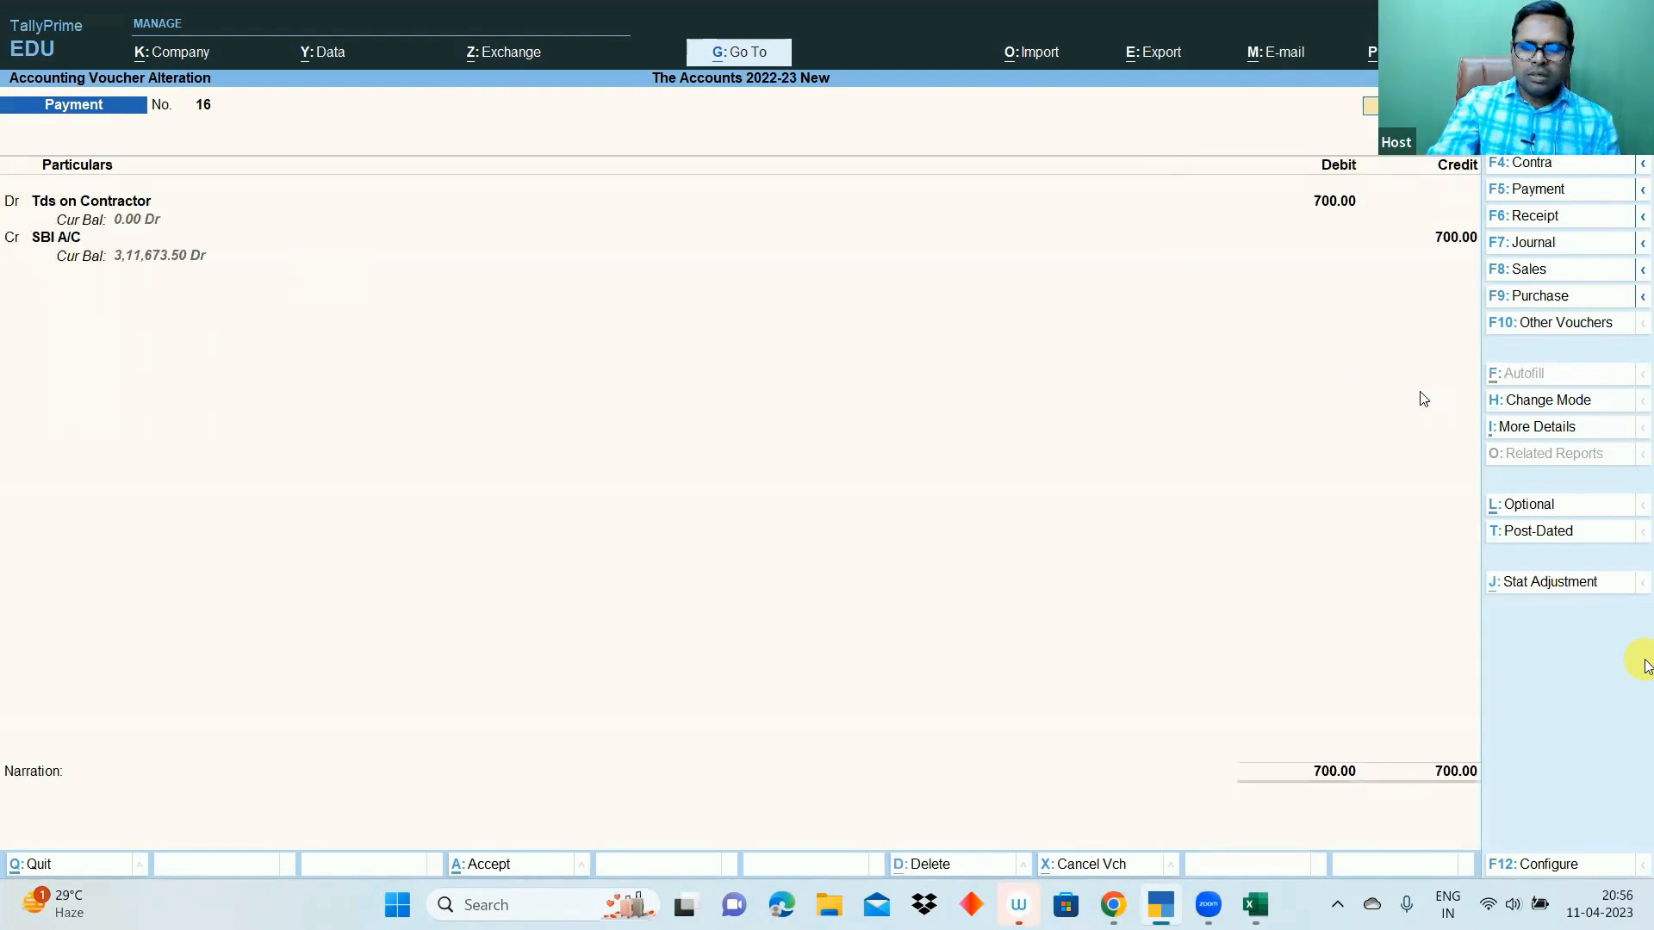
# - Confirm Print as TDS Challan is Yes and preview voucher 16 as a challan
pyautogui.hotkey('ctrl', 'p')
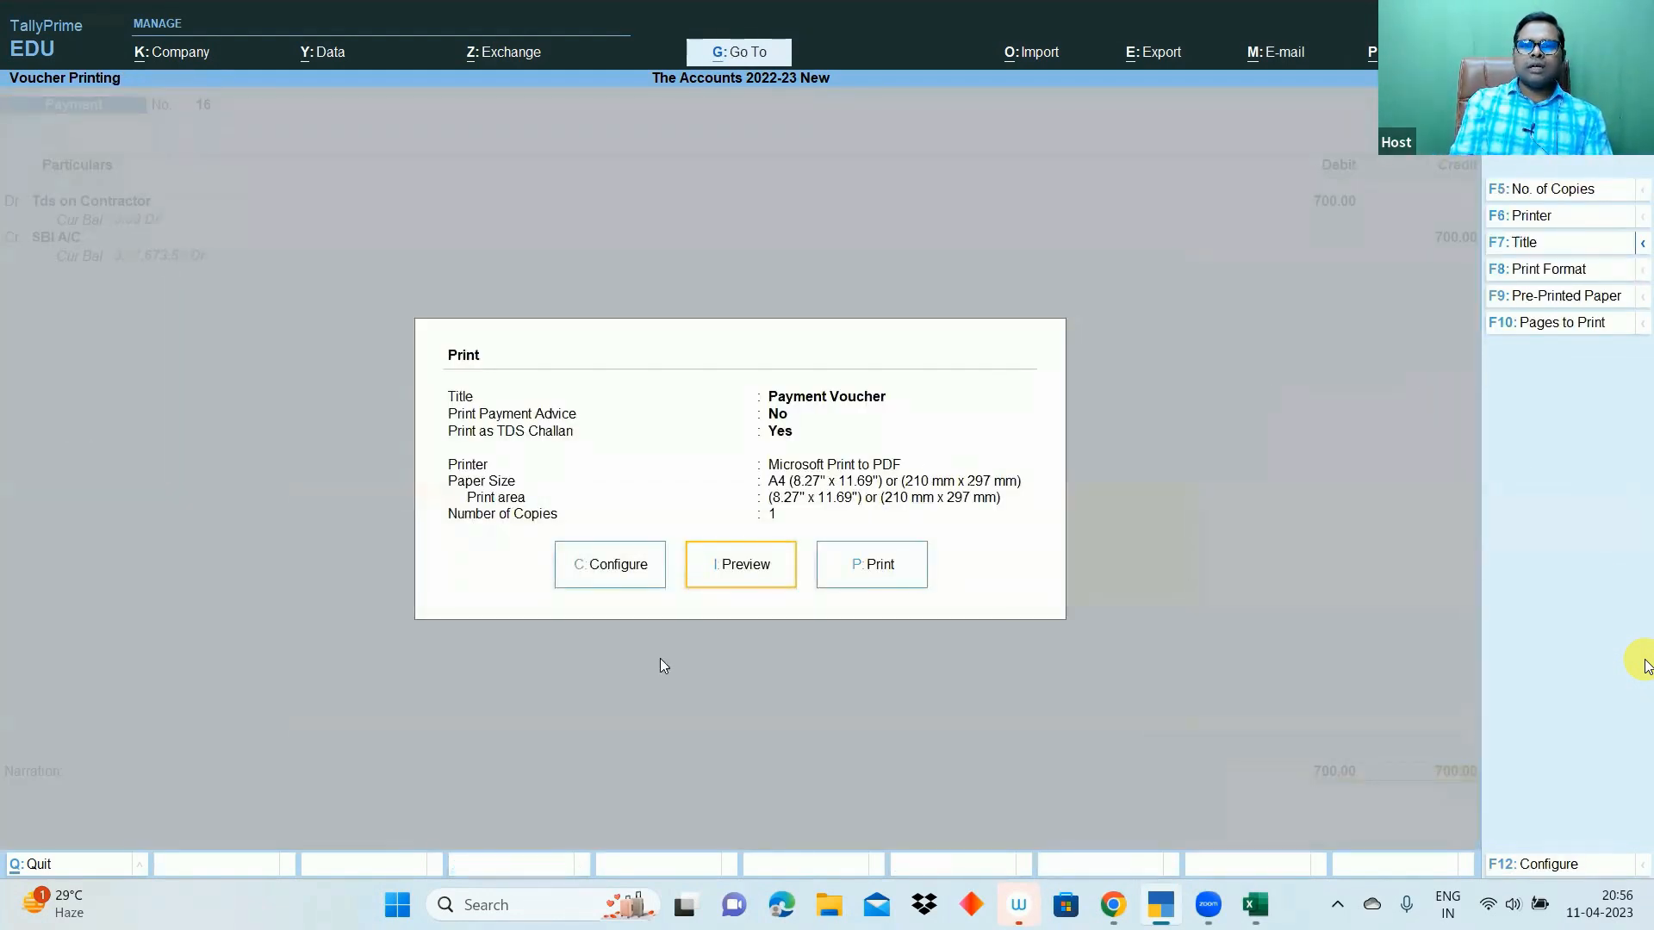
pyautogui.click(623, 569)
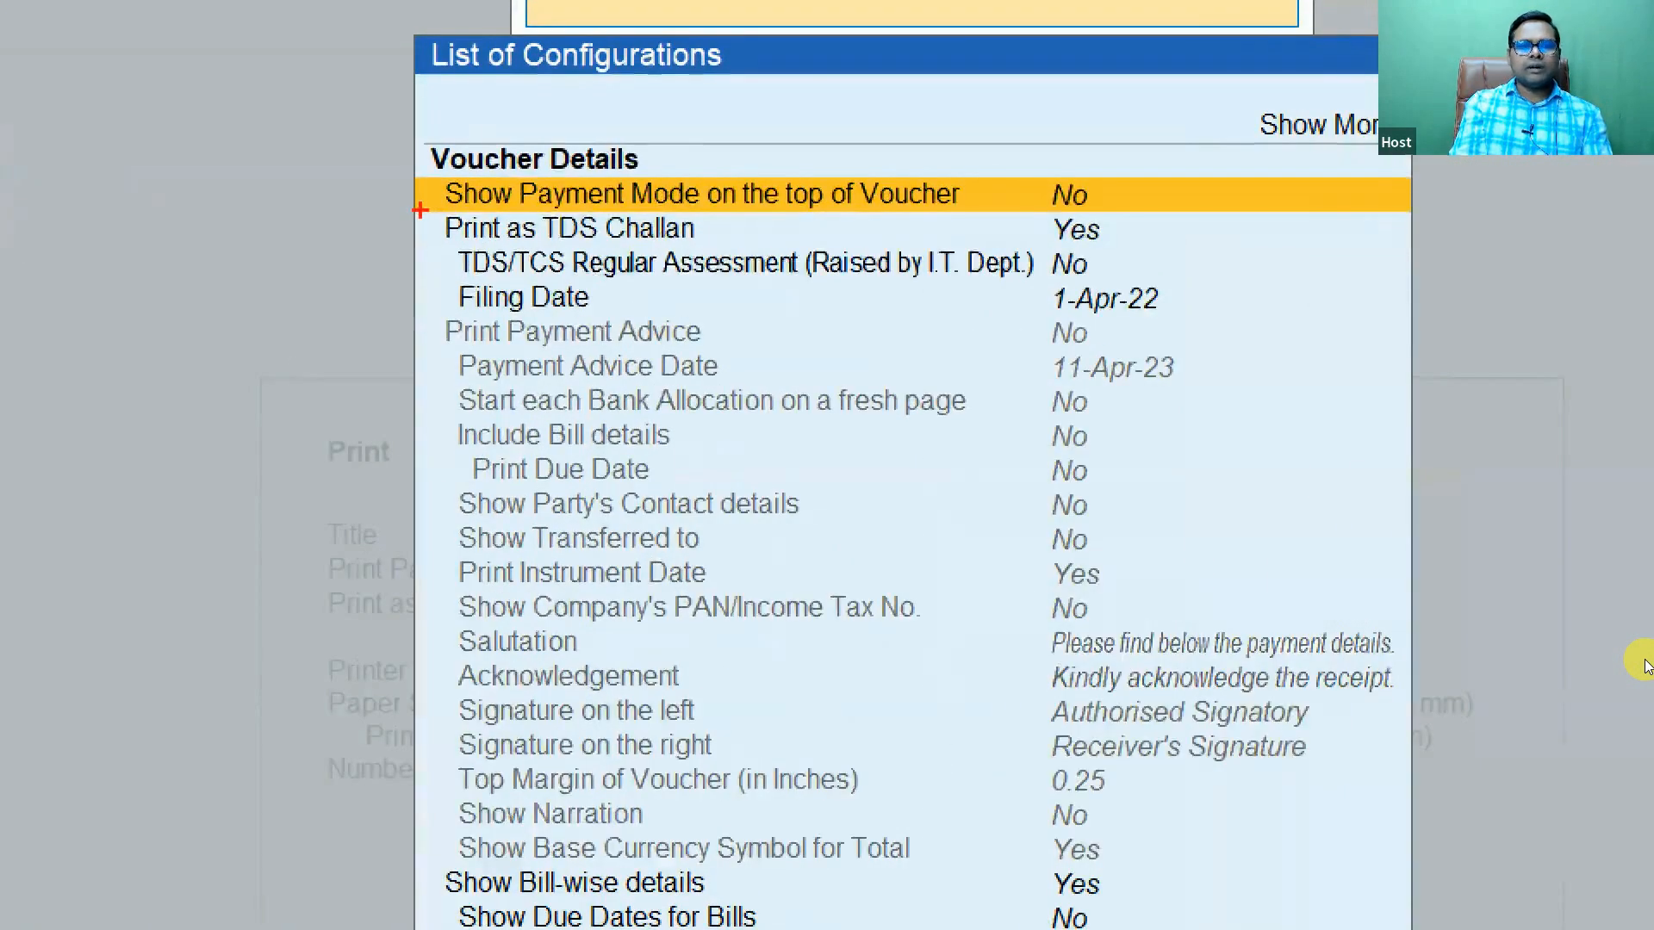
pyautogui.moveTo(420, 214)
pyautogui.mouseDown()
pyautogui.moveTo(1025, 258)
pyautogui.moveTo(1189, 249)
pyautogui.mouseUp()
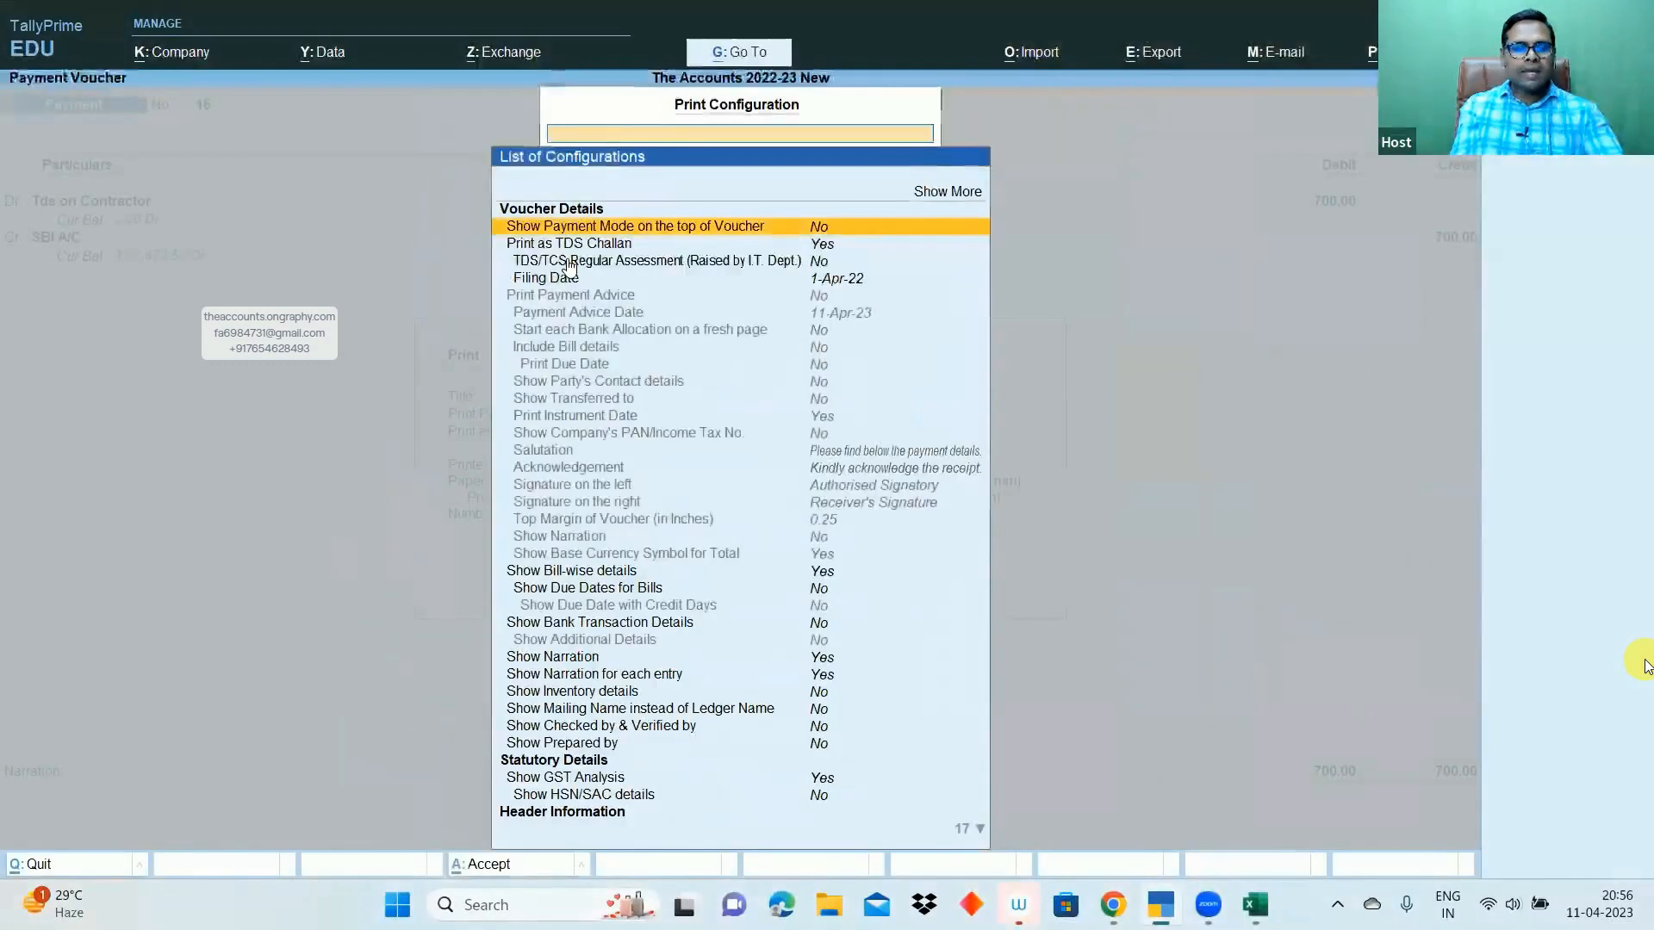
pyautogui.press('Escape')
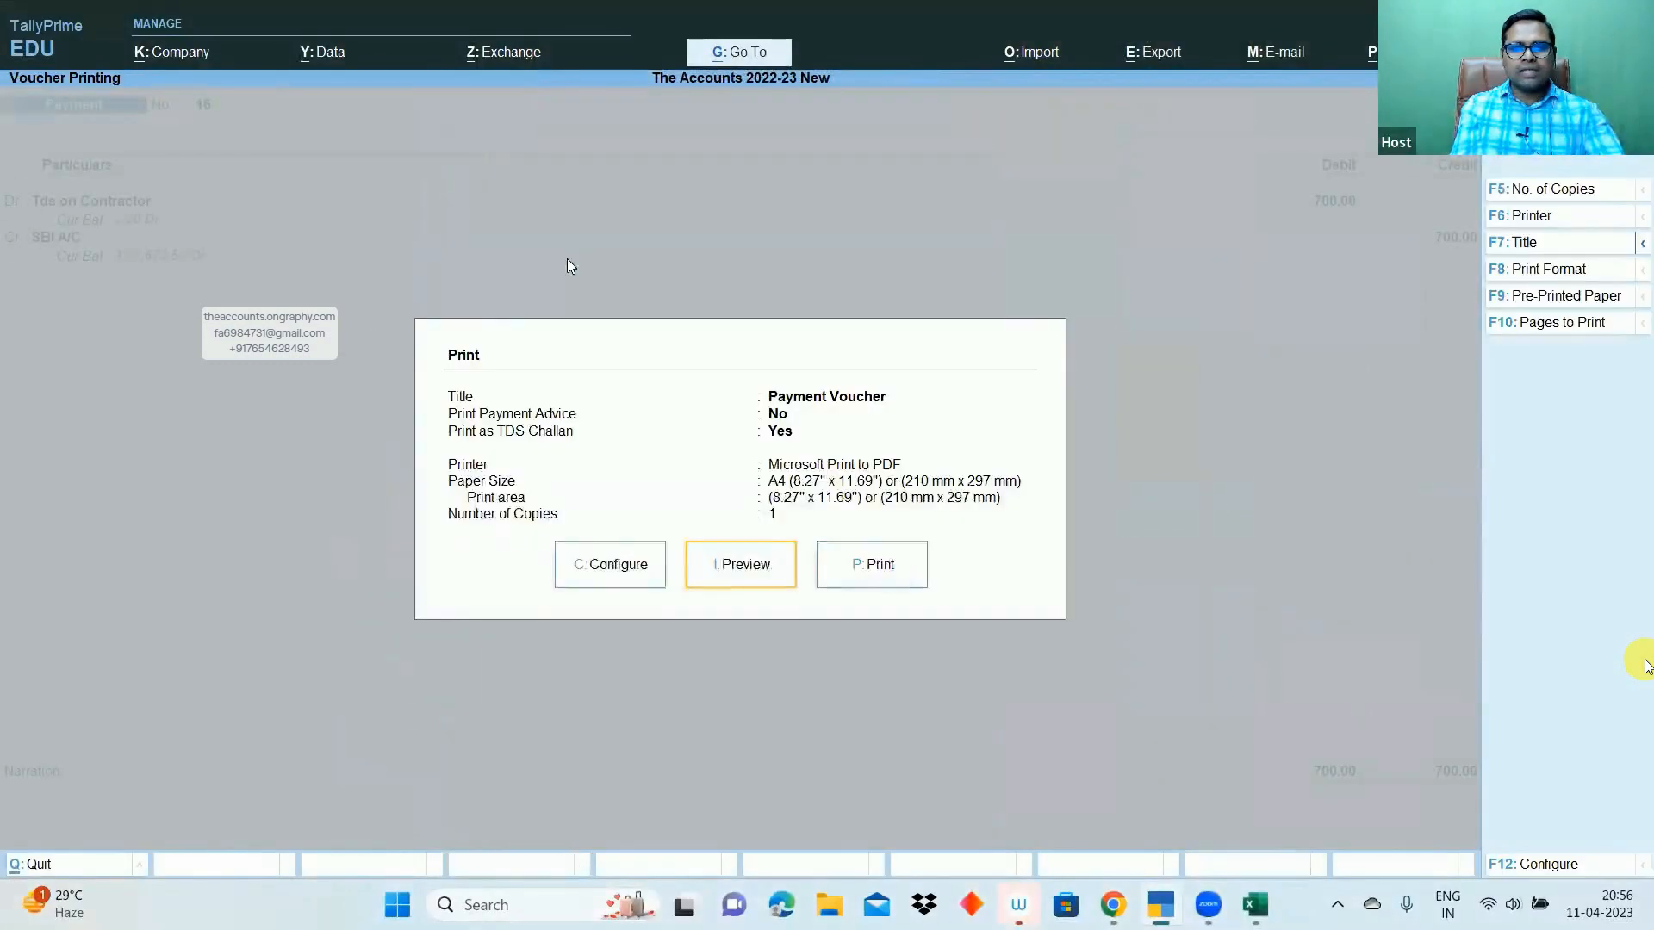
pyautogui.click(761, 572)
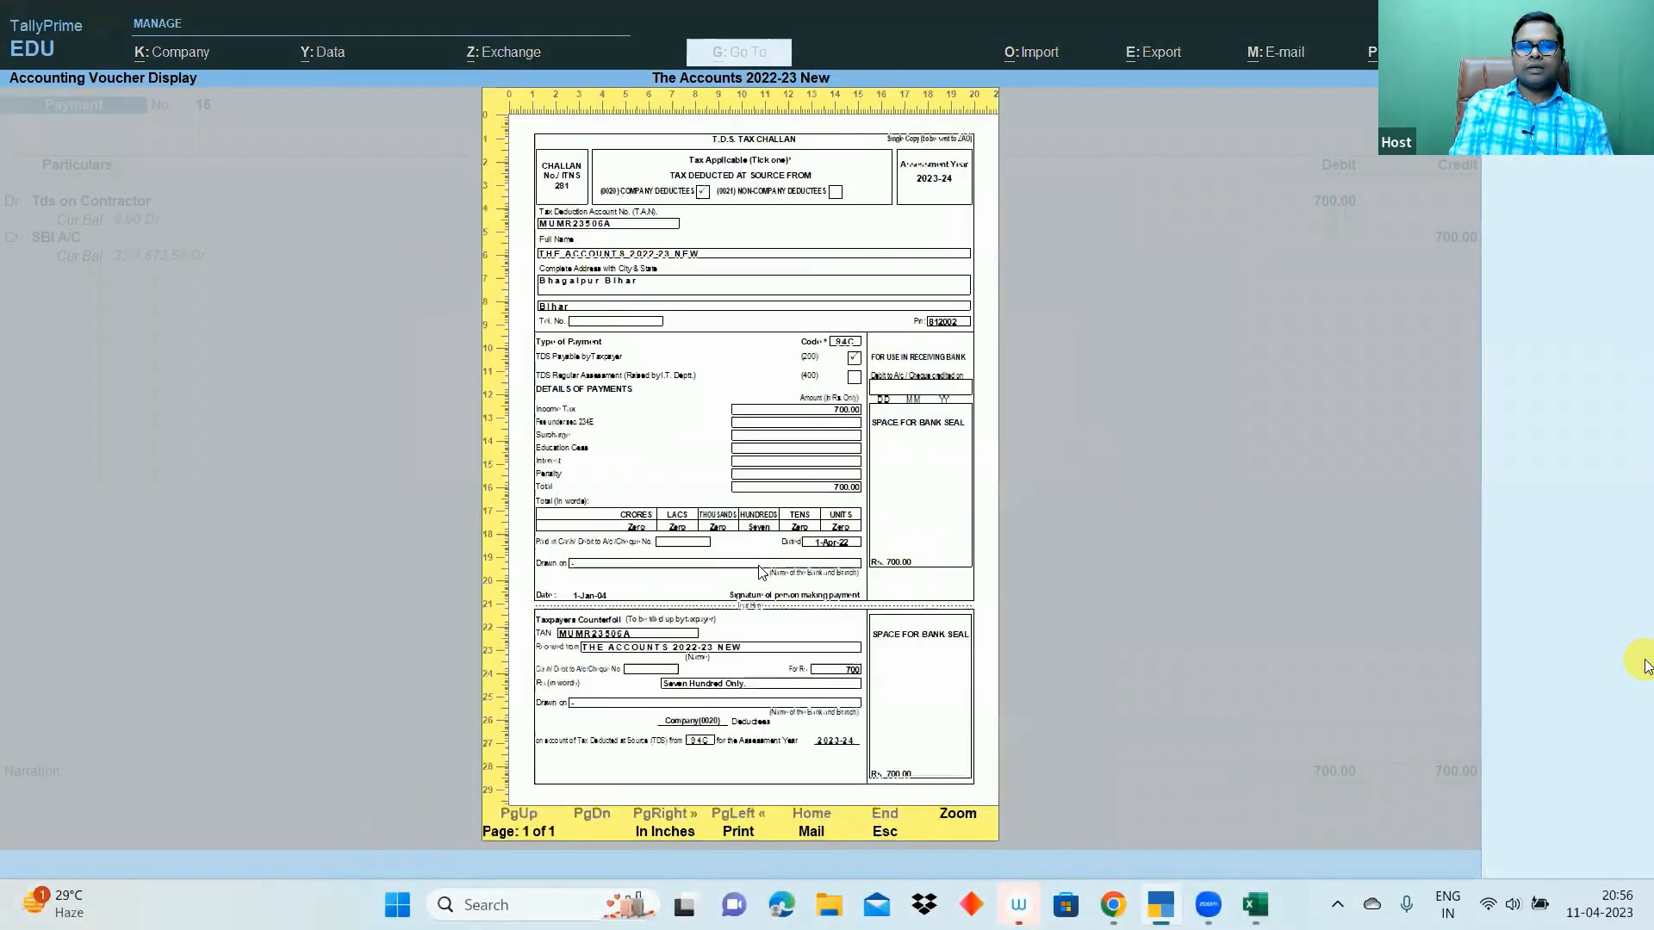
# - Zoom the ITNS 281 challan preview to check code 94C and the (200) tick
pyautogui.click(951, 820)
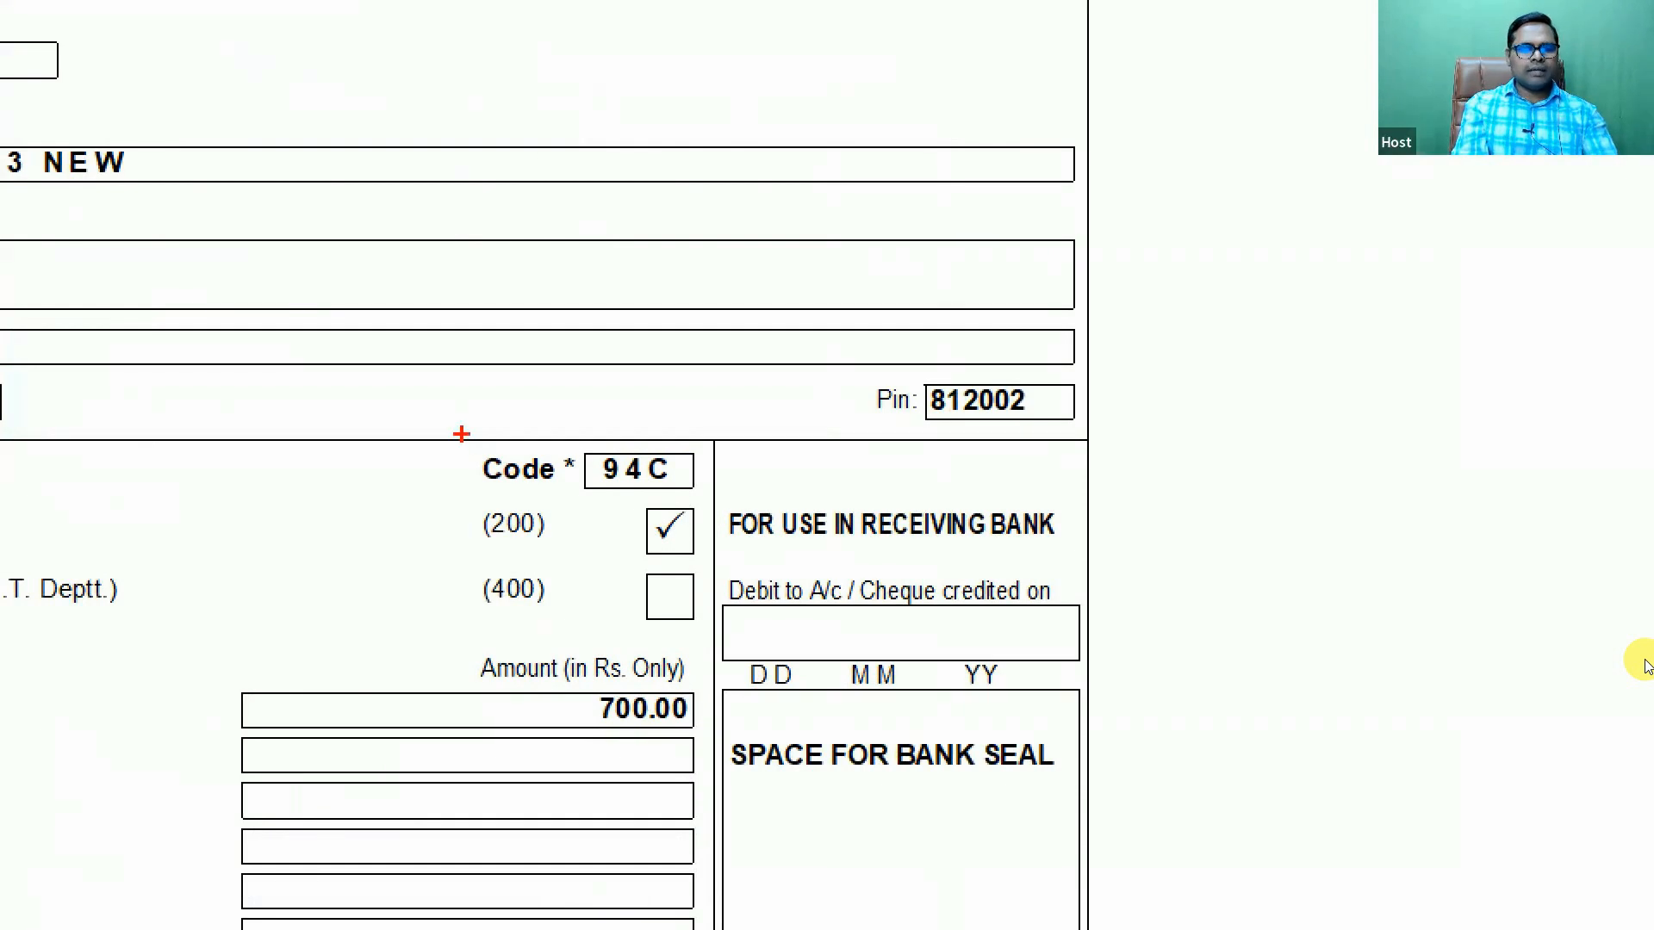
pyautogui.moveTo(512, 452); pyautogui.dragTo(712, 495)
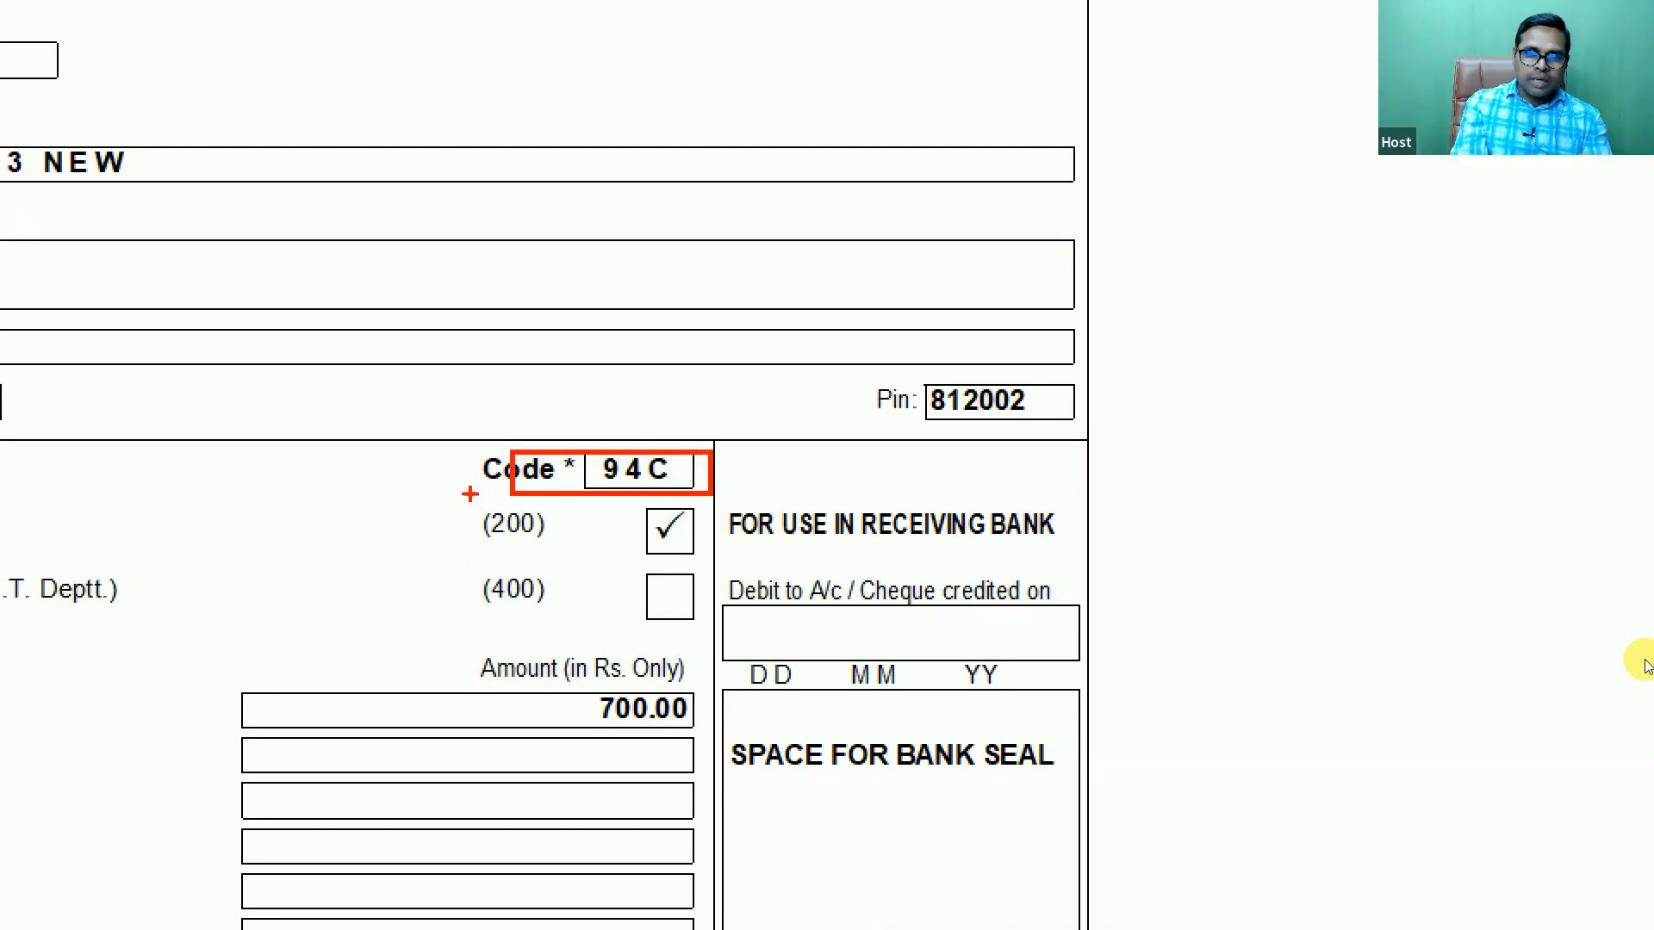
pyautogui.moveTo(485, 503); pyautogui.dragTo(705, 567)
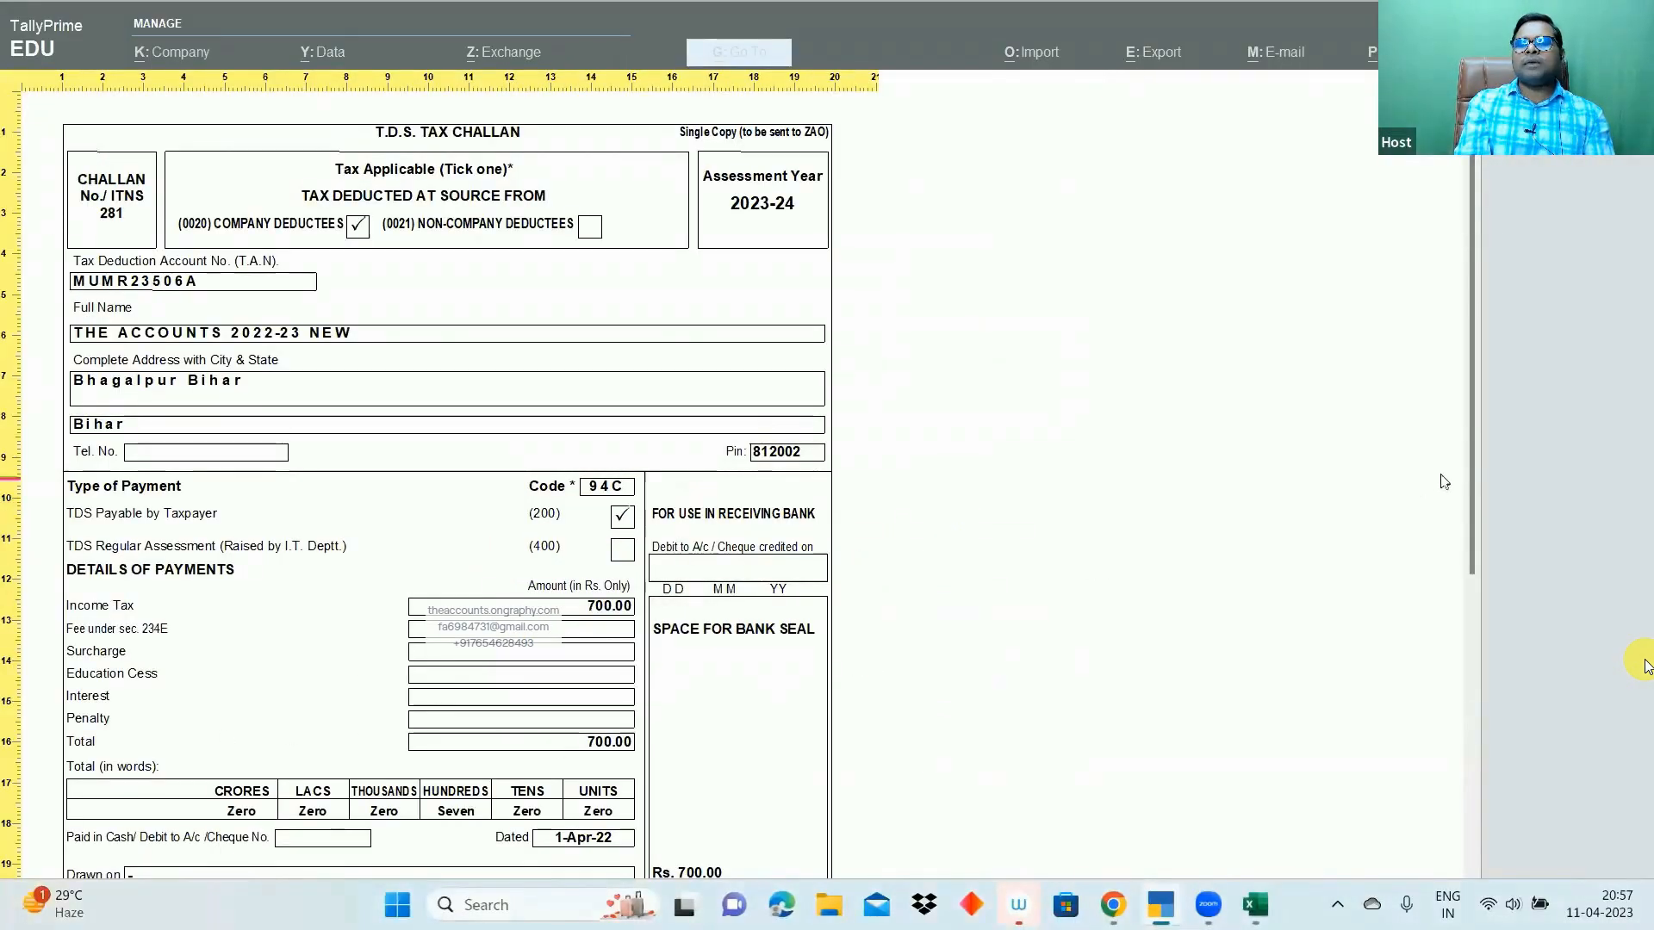
# - Close the challan preview and quit voucher 16, returning to the Gateway of Tally
pyautogui.scroll(-1, 1447, 619)
pyautogui.scroll(-5, 1447, 619)
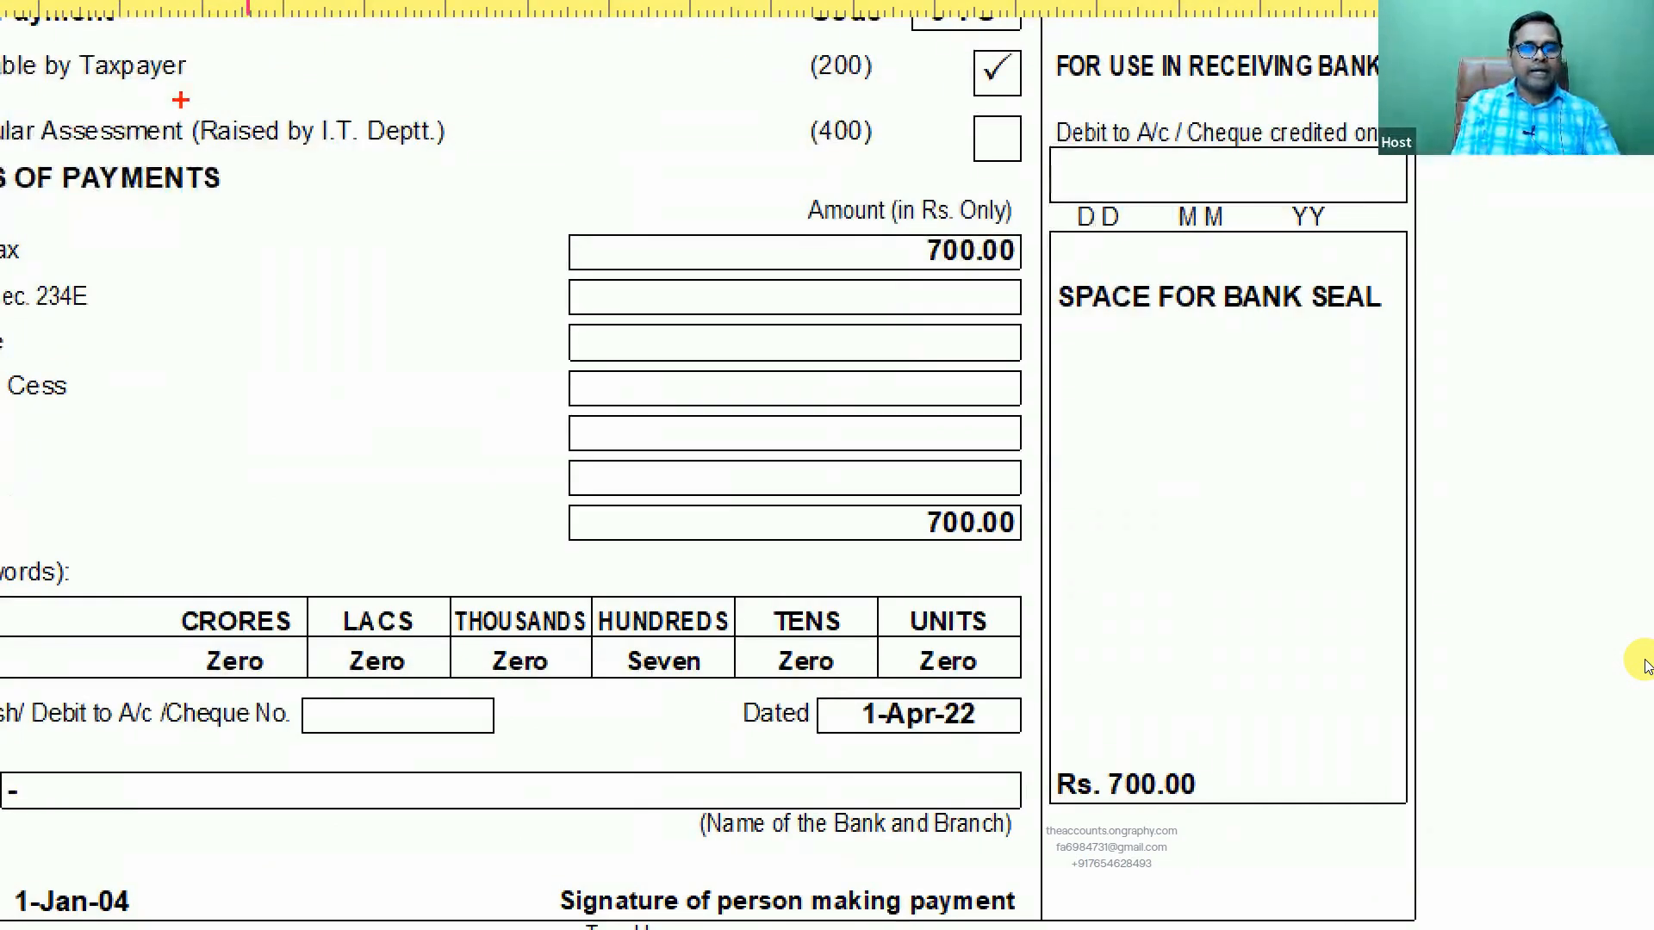
pyautogui.moveTo(180, 100)
pyautogui.mouseDown()
pyautogui.moveTo(516, 221)
pyautogui.moveTo(511, 157)
pyautogui.mouseUp()
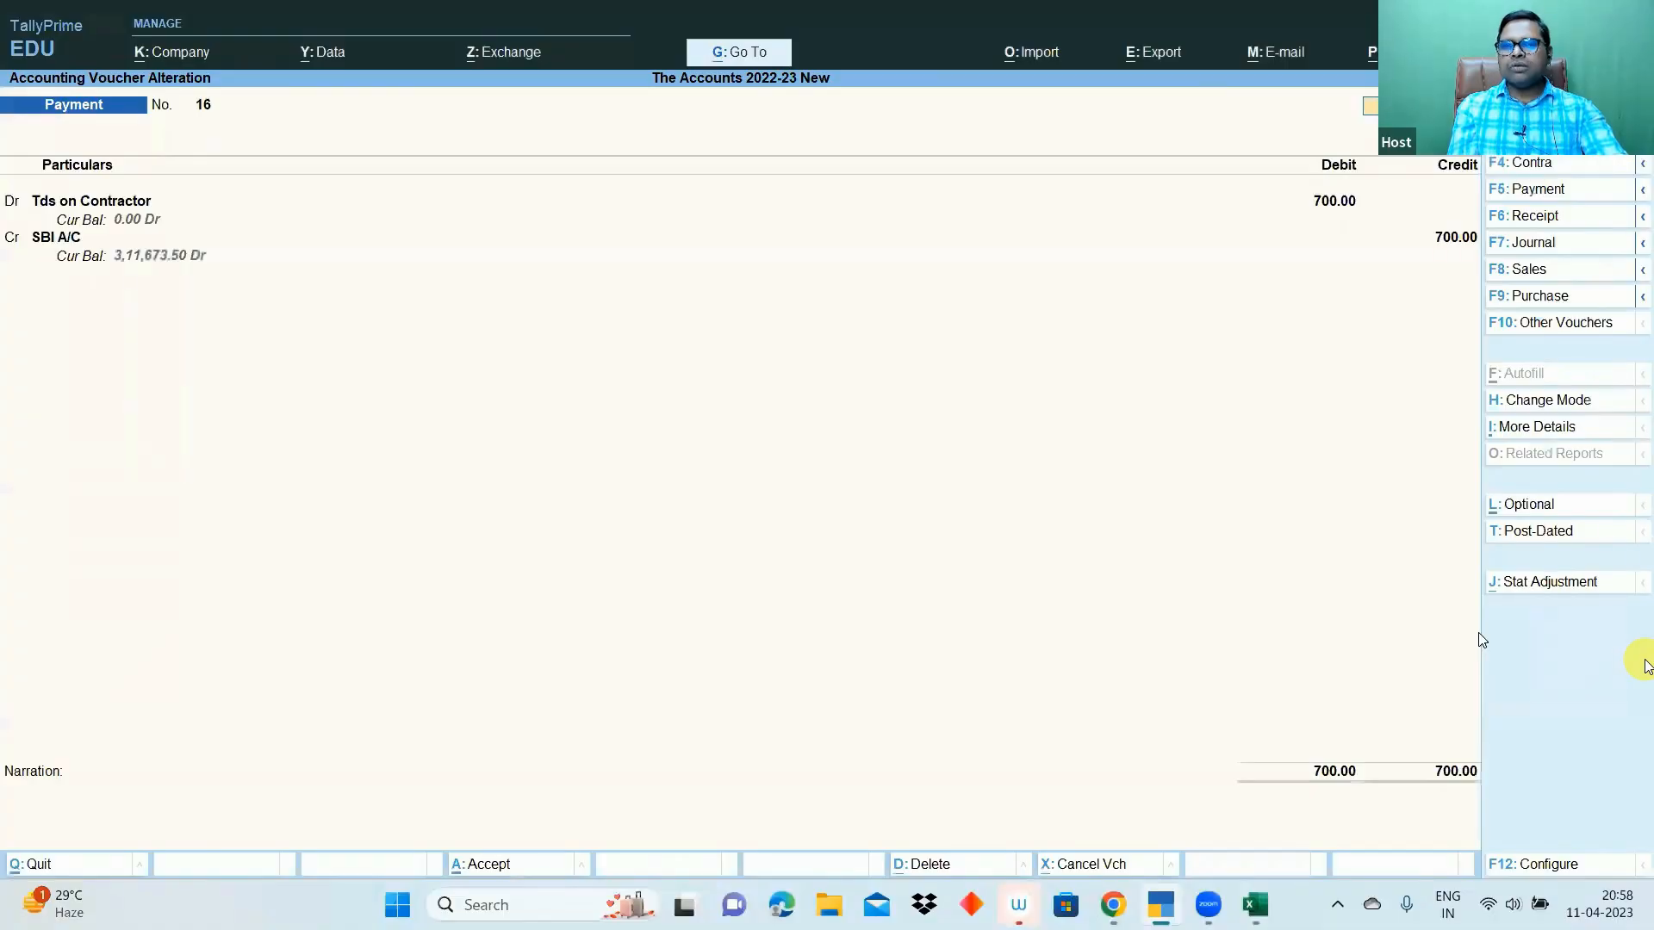
pyautogui.press('Escape')
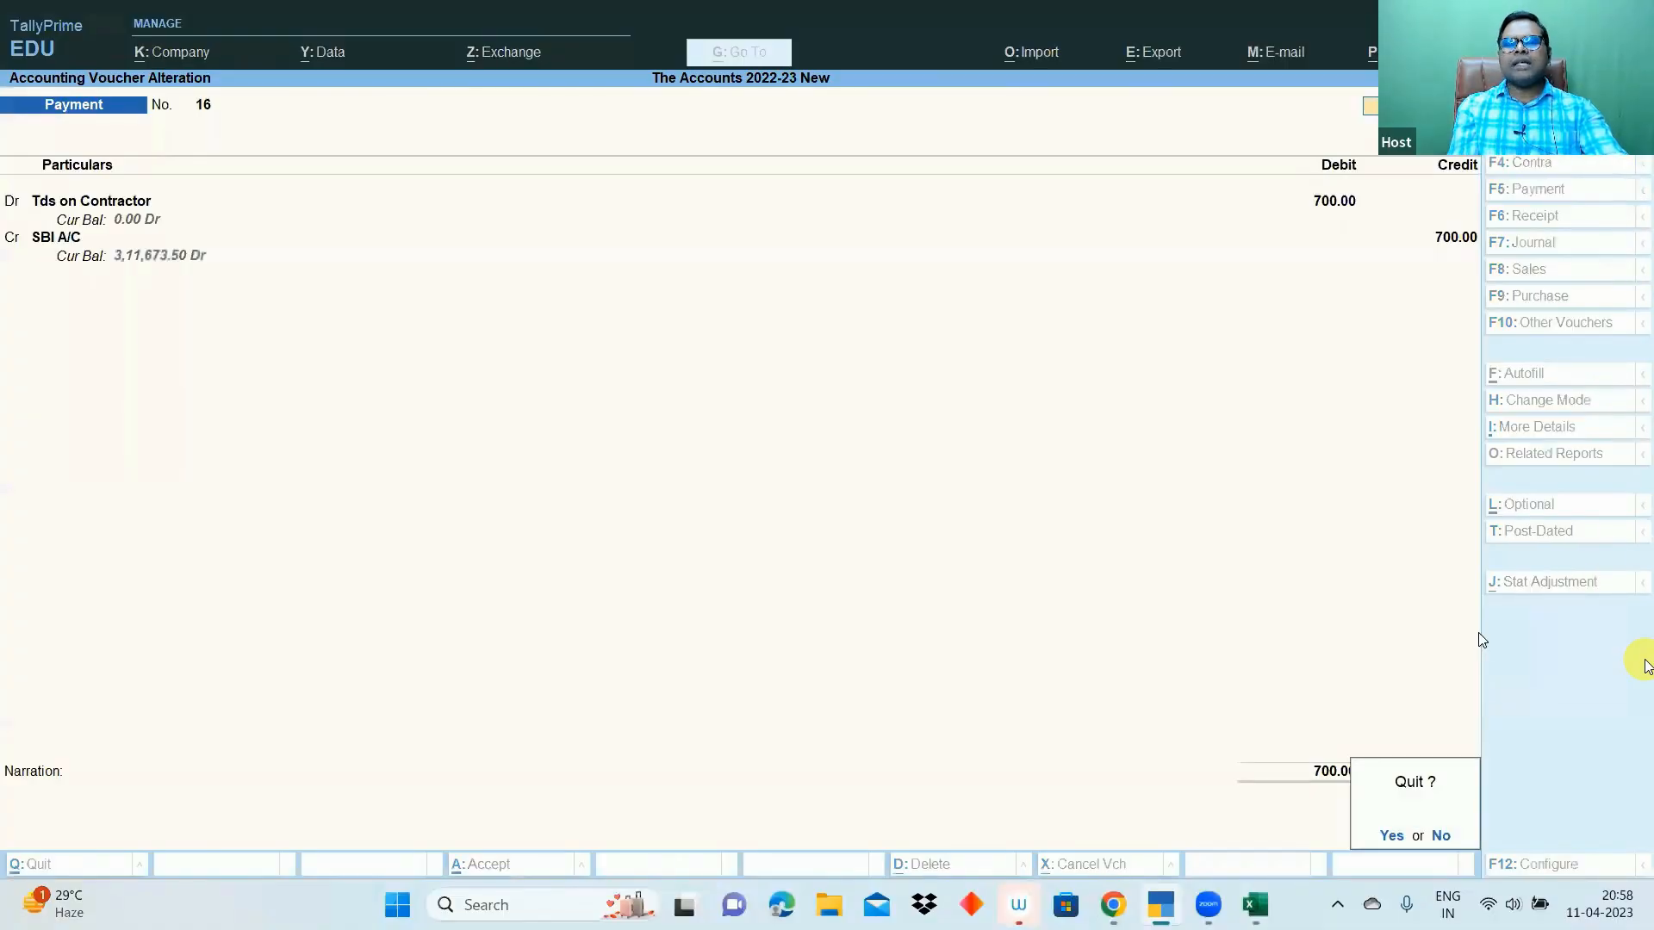
pyautogui.press('y')
pyautogui.press('Escape')
pyautogui.press('Escape')
pyautogui.press('Escape')
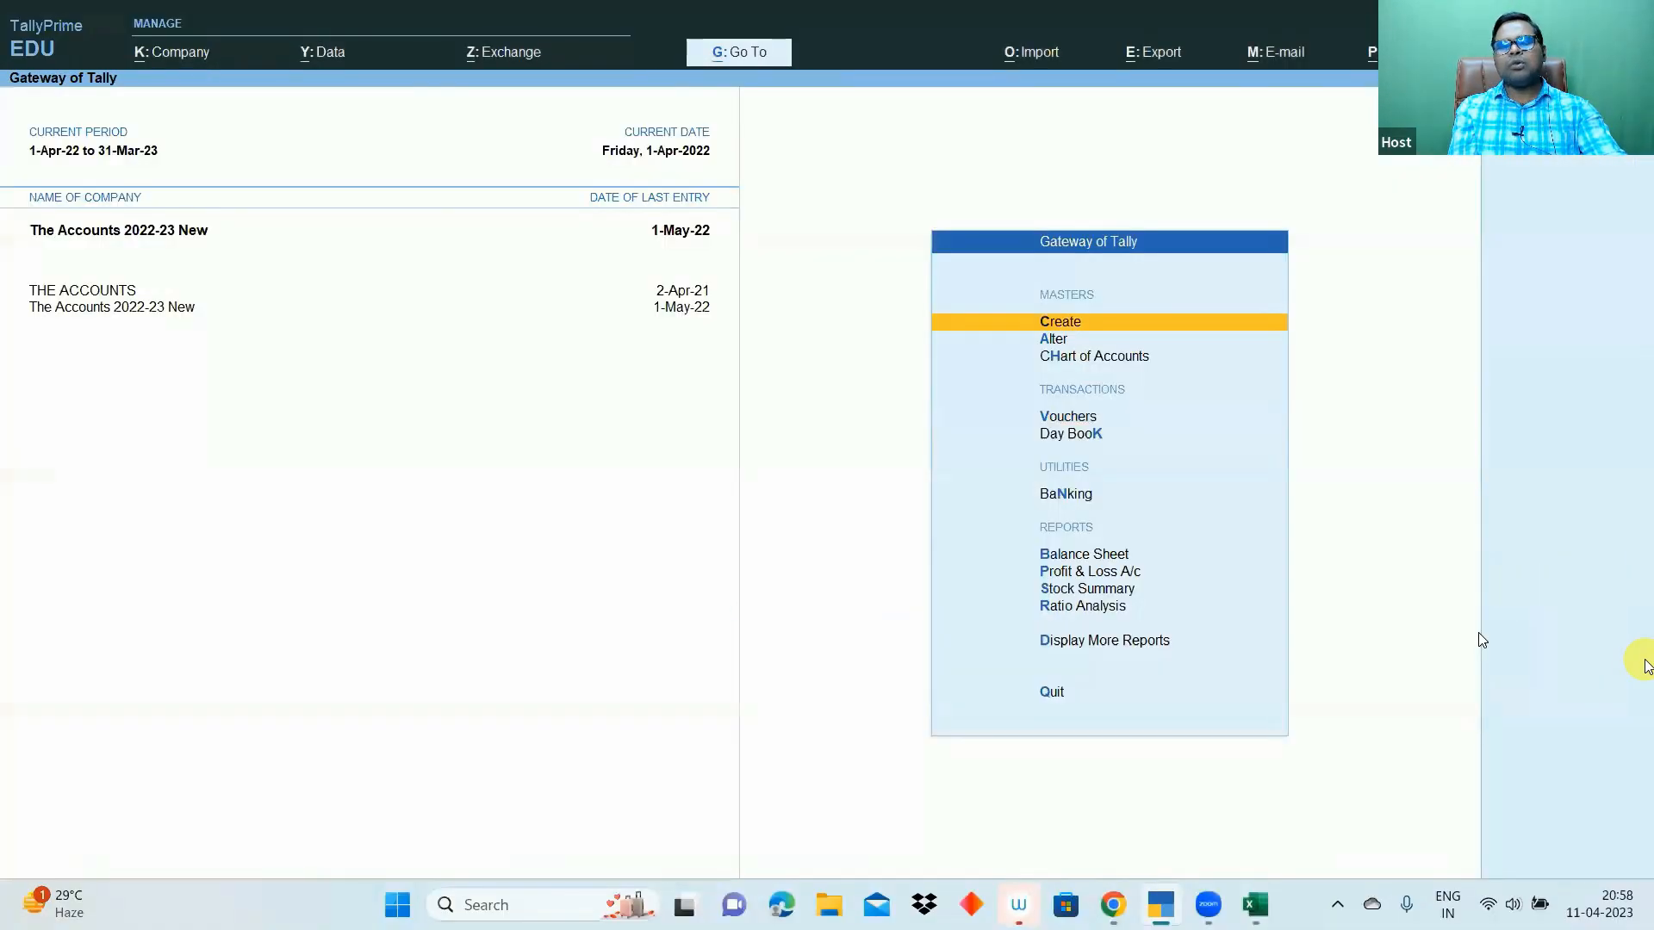